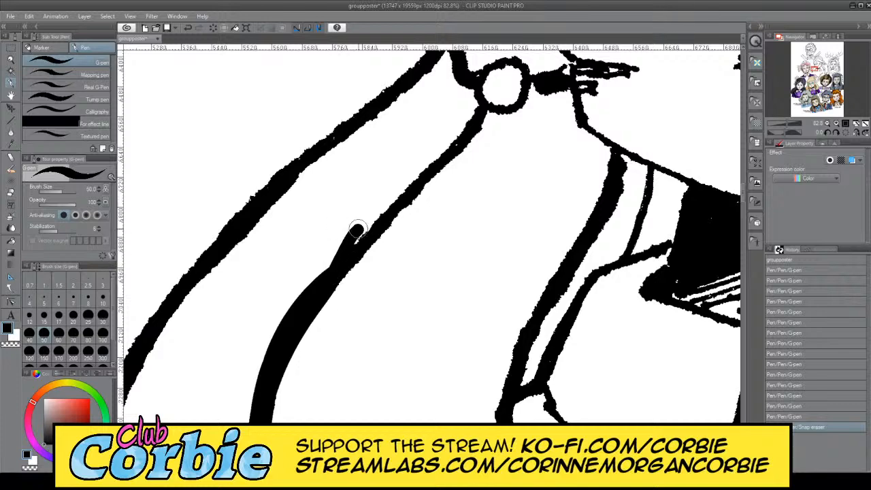
Step: Retrace the diagonal hair strand as a bold black G-pen line up to the earring
key(ctrl+z)
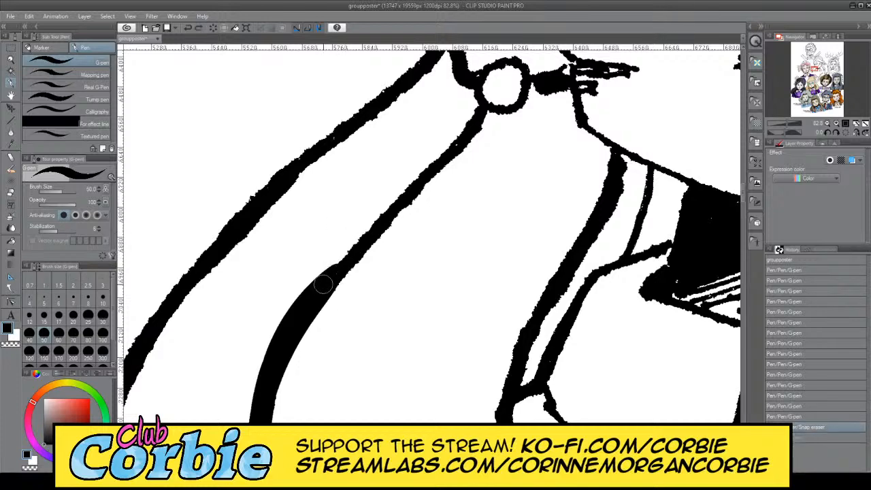
drag(323, 282, 375, 214)
key(ctrl+z)
drag(321, 281, 417, 177)
key(ctrl+z)
drag(309, 300, 427, 147)
key(ctrl+z)
drag(325, 271, 418, 177)
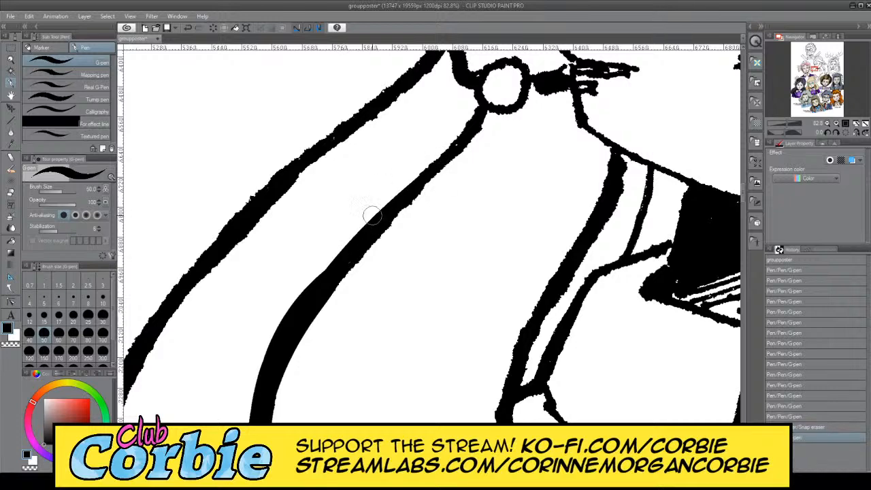
drag(312, 294, 370, 223)
key(ctrl+z)
mouse_move(301, 311)
mouse_down()
mouse_move(362, 232)
mouse_move(297, 311)
mouse_move(448, 149)
mouse_move(426, 173)
mouse_move(455, 137)
mouse_move(398, 200)
mouse_move(481, 98)
mouse_move(365, 234)
mouse_move(408, 199)
mouse_move(452, 145)
mouse_move(361, 238)
mouse_up()
mouse_move(410, 195)
mouse_down()
mouse_move(405, 204)
mouse_move(485, 105)
mouse_move(430, 174)
mouse_up()
Step: Trim the diagonal strand's right edge near the earring with transparent colour
key(c)
drag(479, 130, 454, 158)
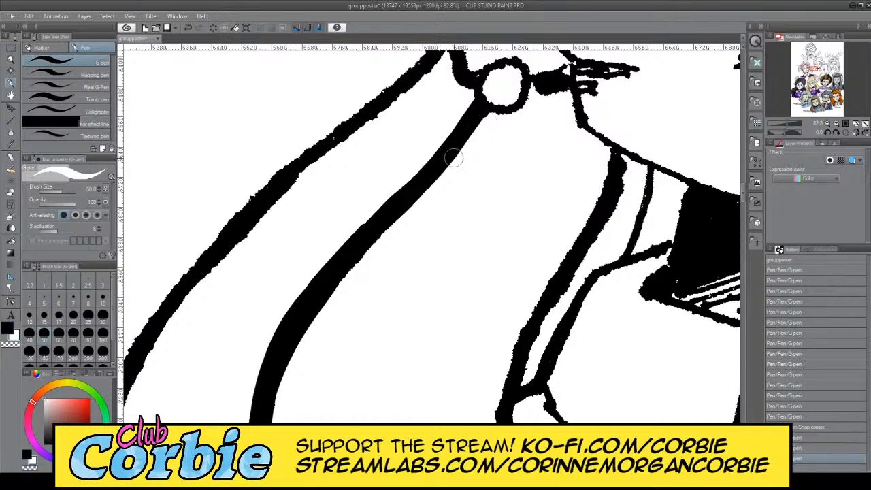
key(c)
mouse_move(305, 181)
mouse_down()
mouse_move(295, 172)
mouse_move(353, 125)
mouse_move(338, 136)
mouse_up()
key(ctrl+z)
drag(266, 203, 347, 128)
key(ctrl+z)
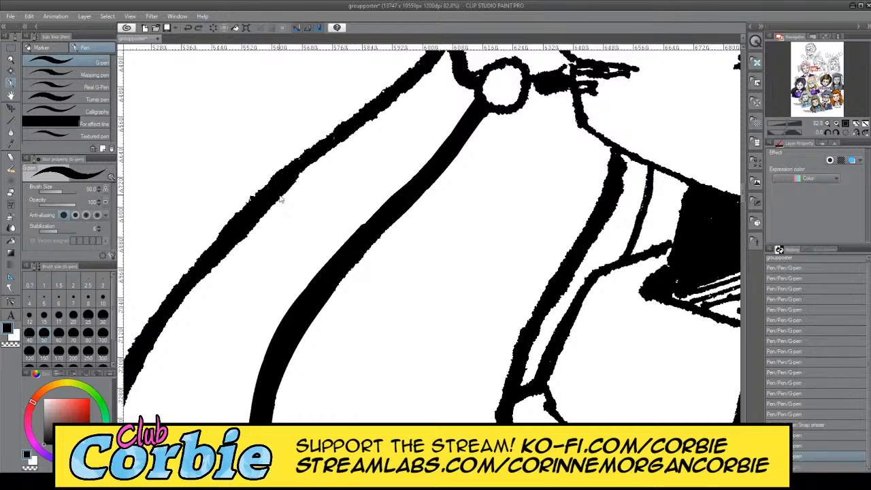
Step: Thin the outer hair line's inner edge with transparent colour
key(c)
drag(228, 254, 344, 151)
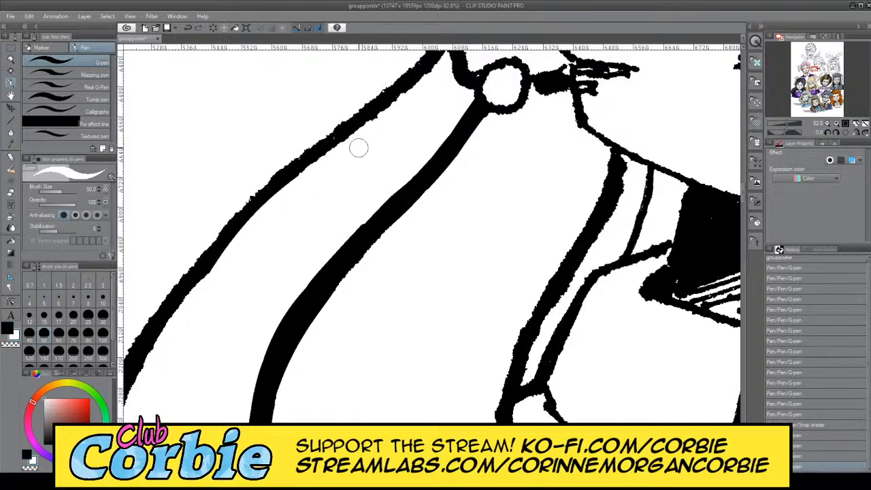
key(ctrl+z)
drag(205, 291, 360, 148)
key(ctrl+z)
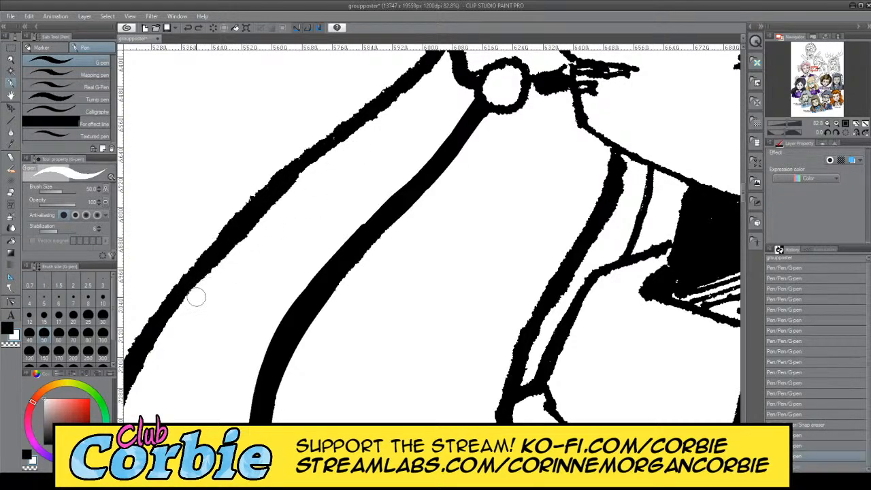
mouse_move(195, 295)
mouse_down()
mouse_move(296, 183)
mouse_move(334, 151)
mouse_up()
key(ctrl+z)
drag(198, 292, 363, 139)
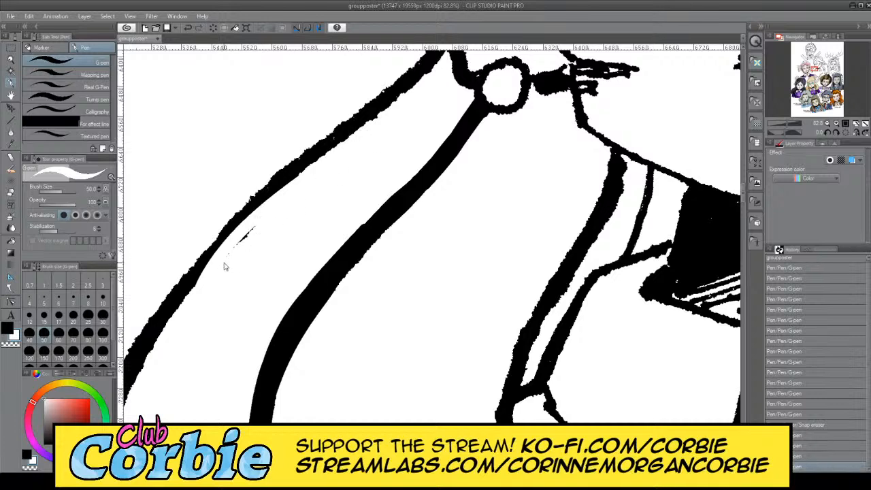
Step: Redraw the lower outer hair line as a smooth, thick black stroke
key(c)
drag(188, 269, 339, 122)
key(ctrl+z)
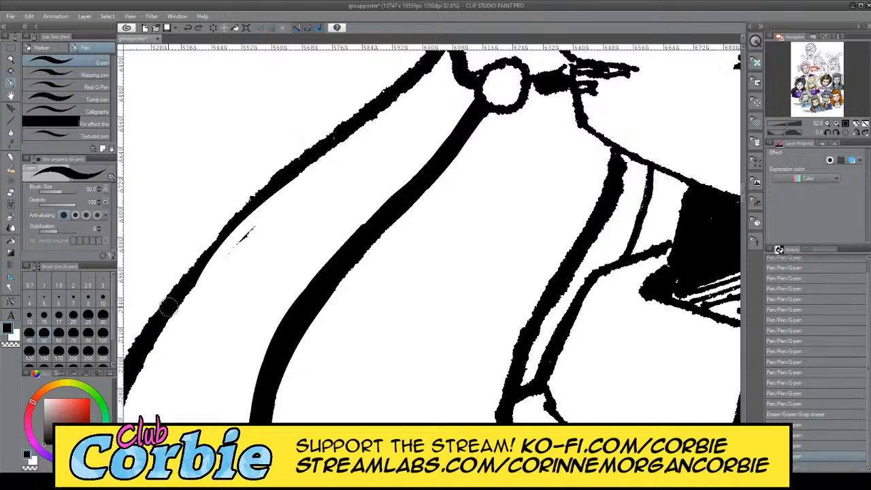
drag(178, 289, 337, 129)
drag(389, 89, 277, 179)
key(ctrl+z)
Step: Retrace the upper outer hair line thicker, right up to its top
drag(429, 53, 371, 98)
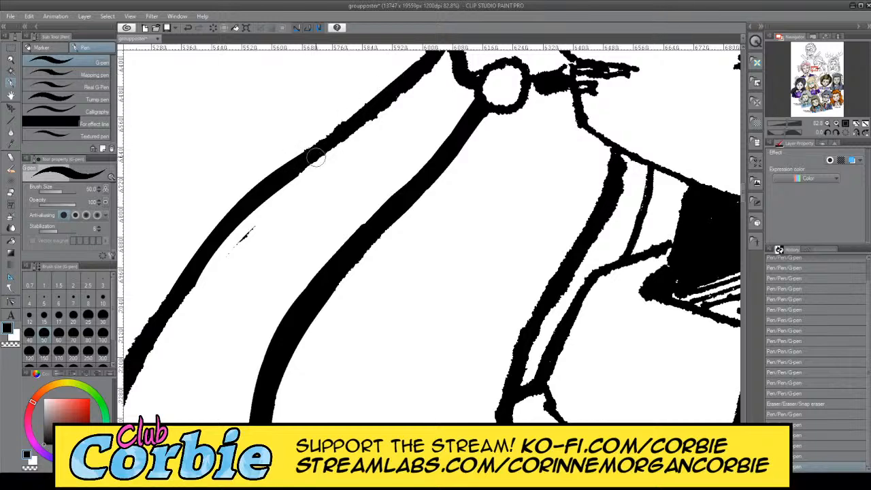
drag(284, 174, 381, 87)
mouse_move(298, 171)
mouse_down()
mouse_move(423, 57)
mouse_move(363, 129)
mouse_move(426, 59)
mouse_up()
key(ctrl+z)
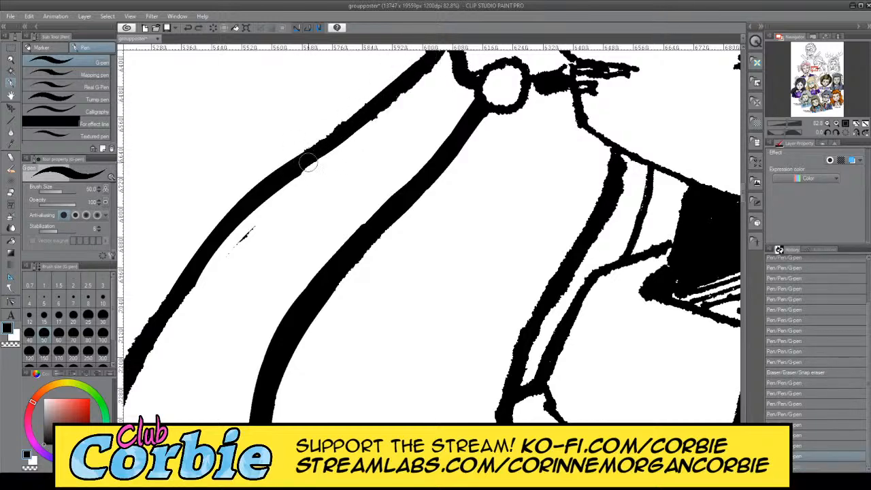
mouse_move(293, 174)
mouse_down()
mouse_move(383, 111)
mouse_move(431, 55)
mouse_up()
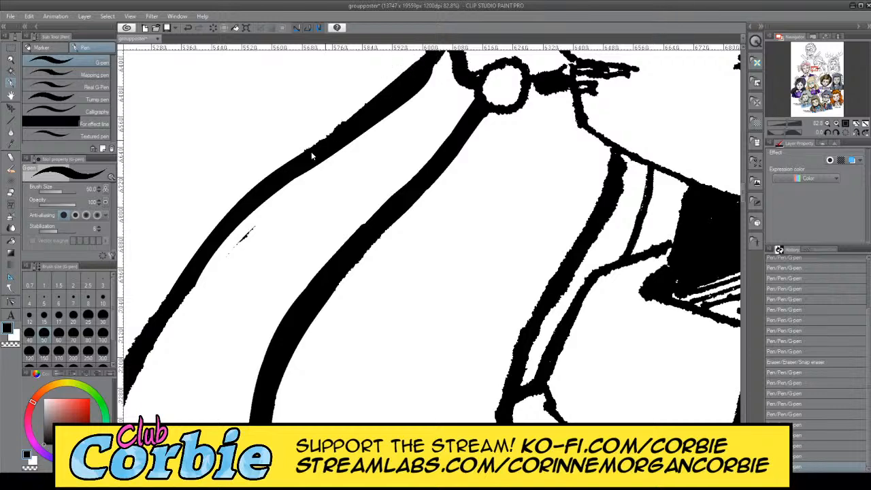
key(ctrl+z)
mouse_move(289, 174)
mouse_down()
mouse_move(406, 95)
mouse_move(434, 54)
mouse_up()
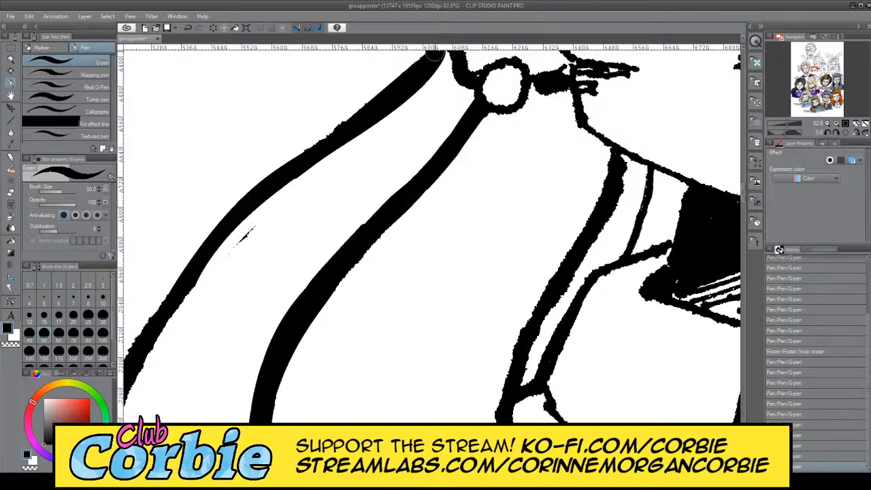
Step: Shave the upper outer line's top edge and erase the stray ink mark beside it
key(x)
mouse_move(270, 159)
mouse_down()
mouse_move(356, 109)
mouse_move(379, 86)
mouse_up()
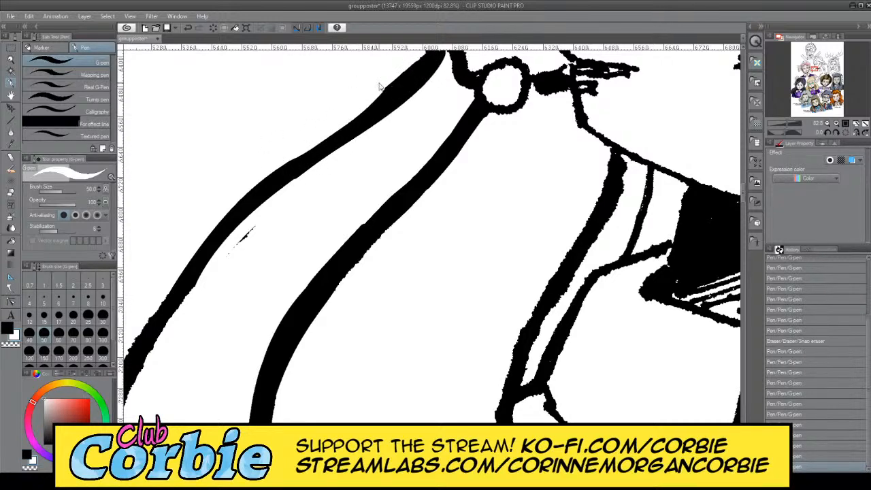
key(ctrl+z)
drag(272, 156, 360, 89)
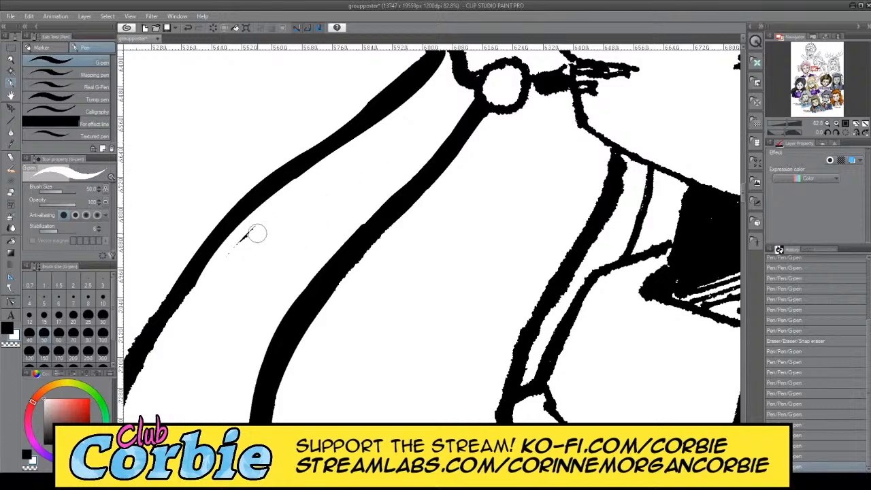
drag(262, 220, 237, 259)
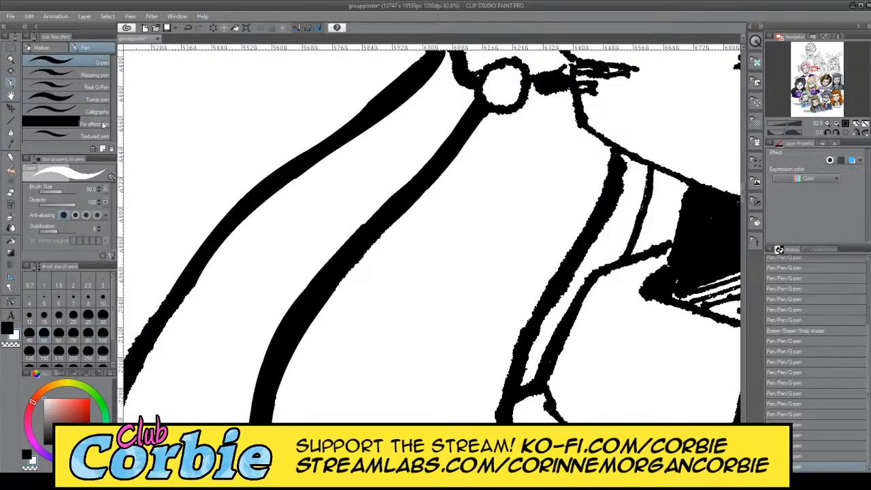
Step: Zoom out to the whole group poster, then zoom in close on Ruby Wood's collar
click(12, 60)
scroll(314, 145, down, 5)
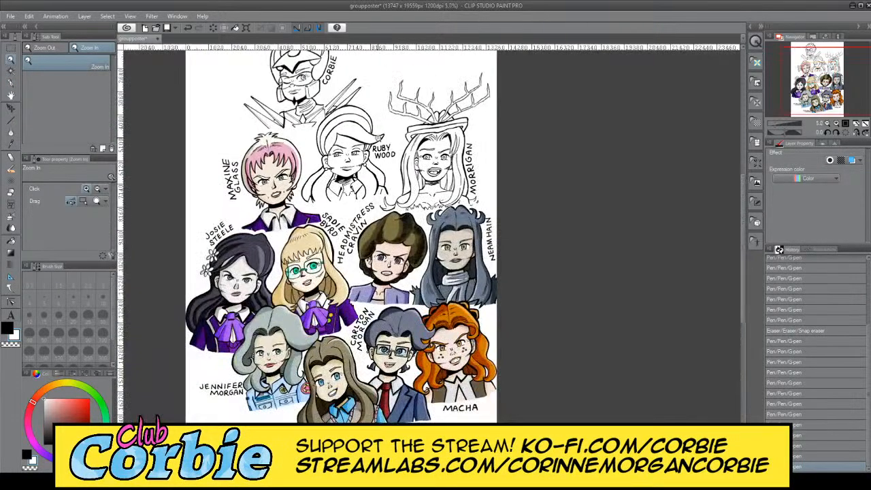
click(367, 152)
click(375, 226)
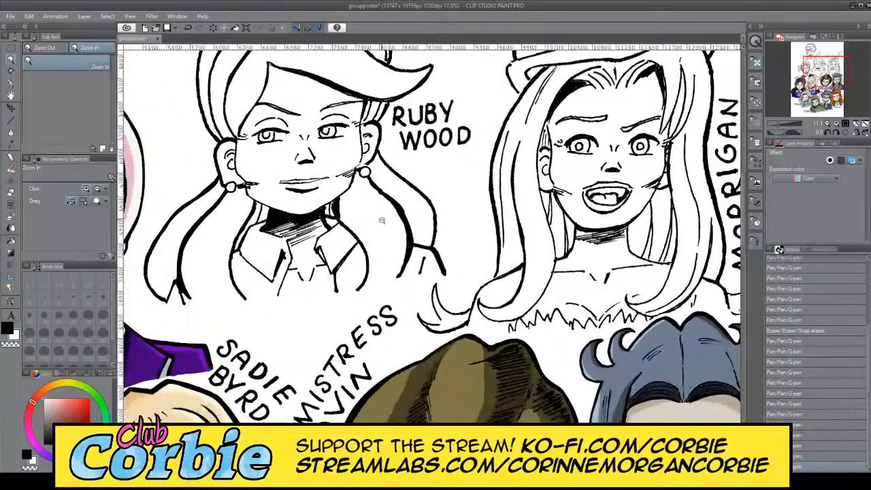
drag(384, 227, 364, 232)
drag(281, 243, 311, 232)
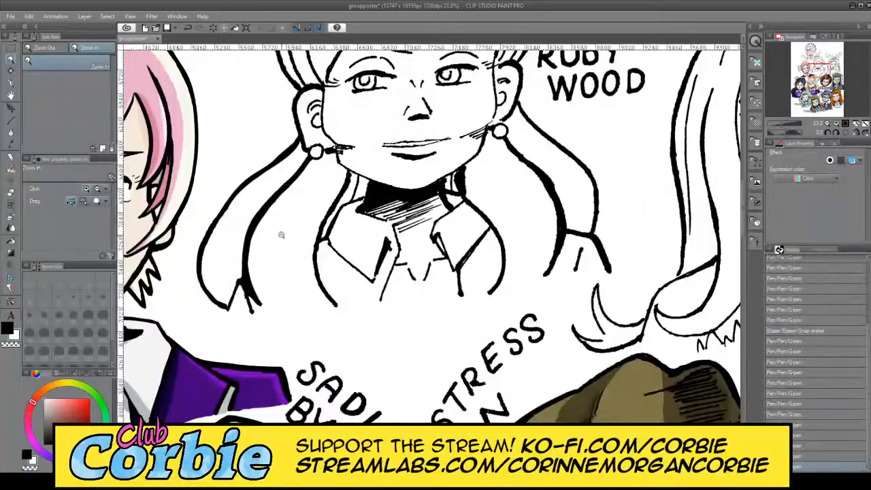
drag(278, 275, 311, 261)
drag(426, 228, 454, 238)
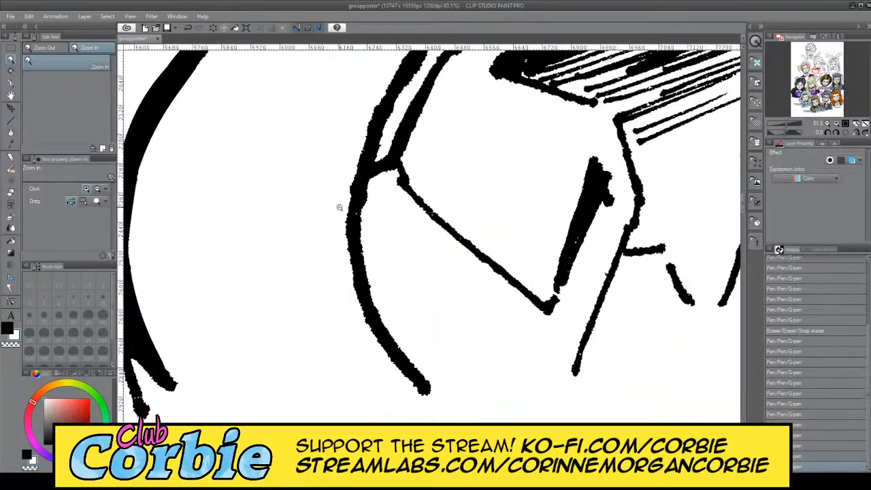
Step: Ink the collar edge as a thick black G-pen stroke
click(10, 84)
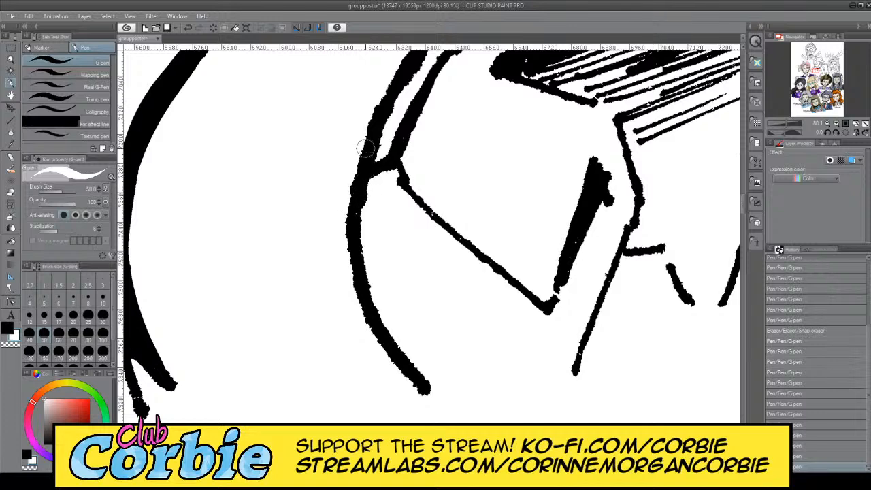
drag(366, 138, 371, 332)
key(ctrl+z)
key(c)
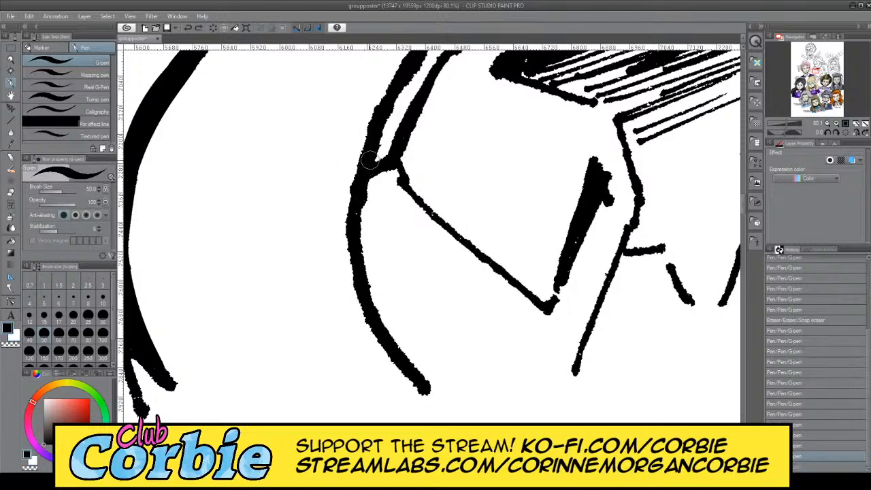
drag(364, 136, 372, 357)
key(ctrl+z)
drag(376, 99, 379, 358)
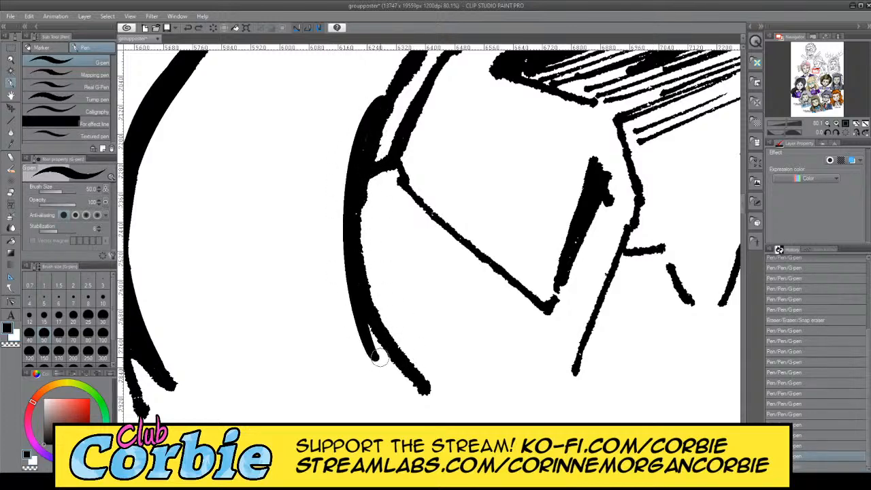
key(ctrl+z)
Step: Extend the bold collar line down to its bottom tip and fill the tip
mouse_move(386, 97)
mouse_down()
mouse_move(346, 237)
mouse_move(427, 389)
mouse_up()
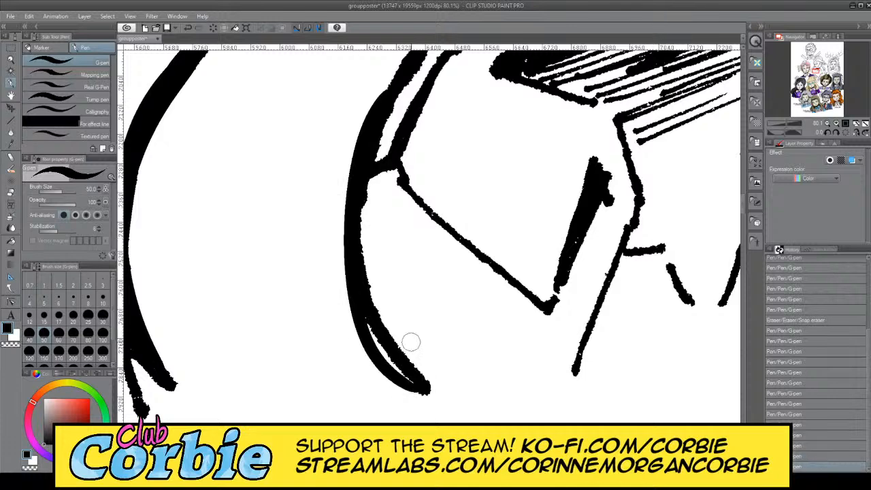
key(ctrl+z)
mouse_move(395, 75)
mouse_down()
mouse_move(371, 331)
mouse_move(423, 388)
mouse_up()
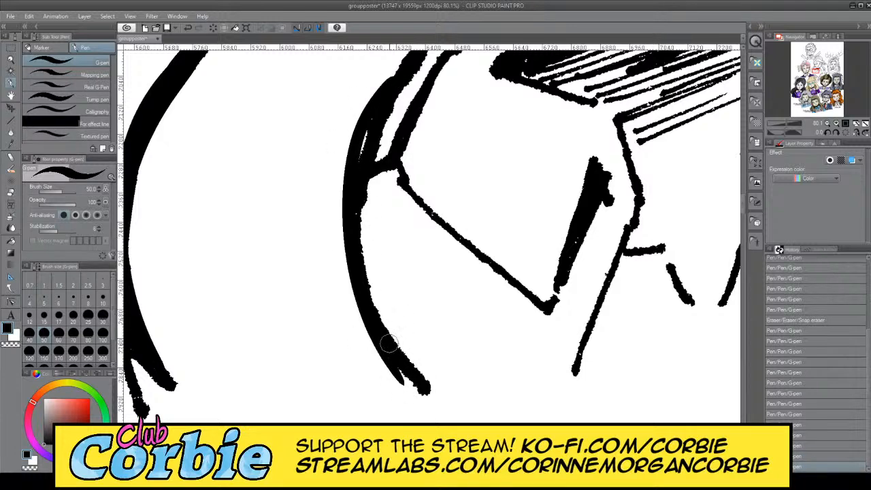
mouse_move(389, 342)
mouse_down()
mouse_move(425, 382)
mouse_move(394, 357)
mouse_move(420, 388)
mouse_move(391, 365)
mouse_move(422, 392)
mouse_up()
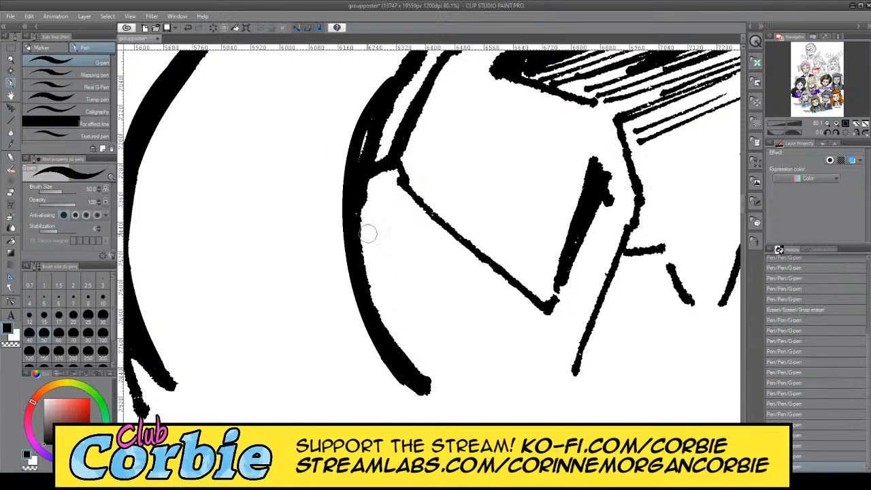
mouse_move(370, 126)
mouse_down()
mouse_move(314, 197)
mouse_move(380, 129)
mouse_move(362, 167)
mouse_up()
key(ctrl+z)
Step: Thicken and smooth the strap's left edge from under the chin past the shoulder
click(11, 60)
click(11, 98)
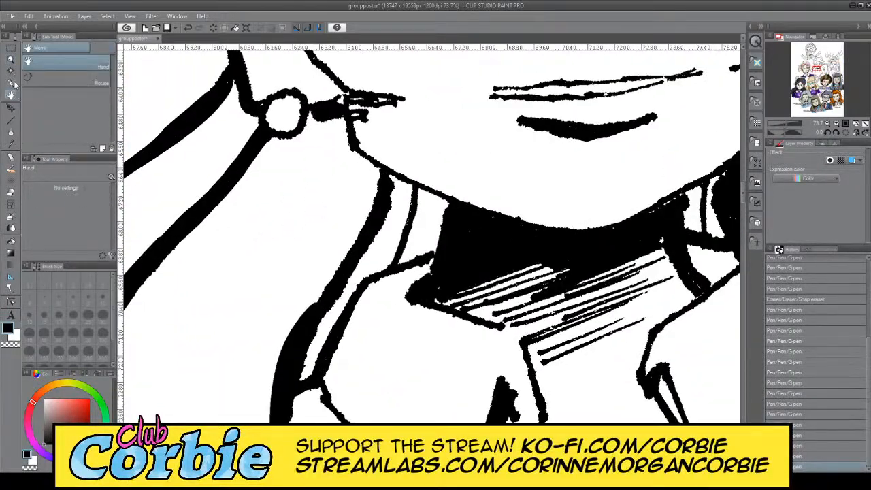
click(12, 83)
mouse_move(359, 252)
mouse_down()
mouse_move(290, 334)
mouse_move(349, 254)
mouse_move(303, 333)
mouse_move(358, 234)
mouse_move(296, 335)
mouse_up()
key(ctrl+z)
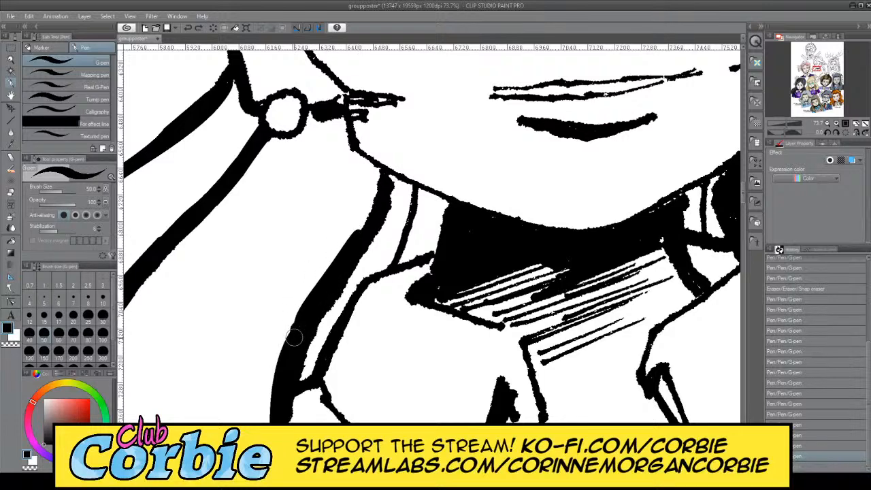
key(ctrl+z)
mouse_move(348, 261)
mouse_down()
mouse_move(286, 340)
mouse_move(279, 372)
mouse_up()
key(ctrl+z)
drag(347, 257, 294, 336)
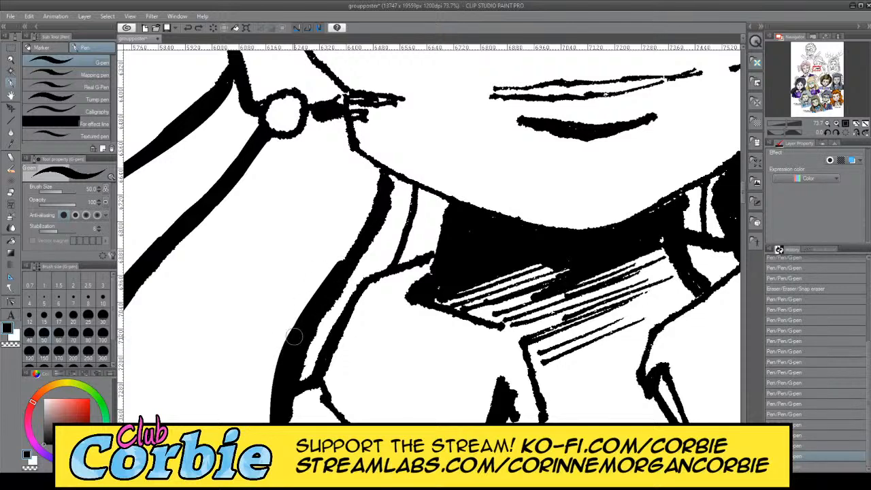
mouse_move(346, 256)
mouse_down()
mouse_move(365, 222)
mouse_move(329, 284)
mouse_up()
Step: Thicken the top of the collar strap's left edge in black
drag(375, 203, 359, 241)
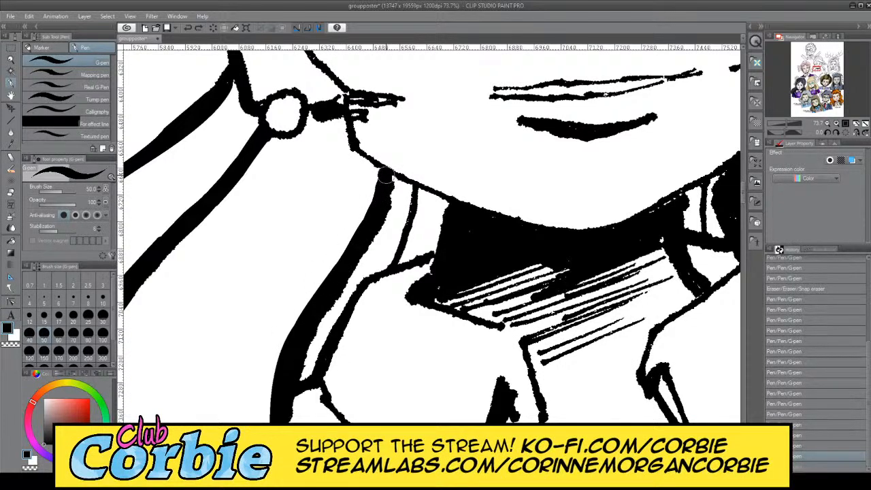
drag(385, 176, 383, 183)
click(9, 61)
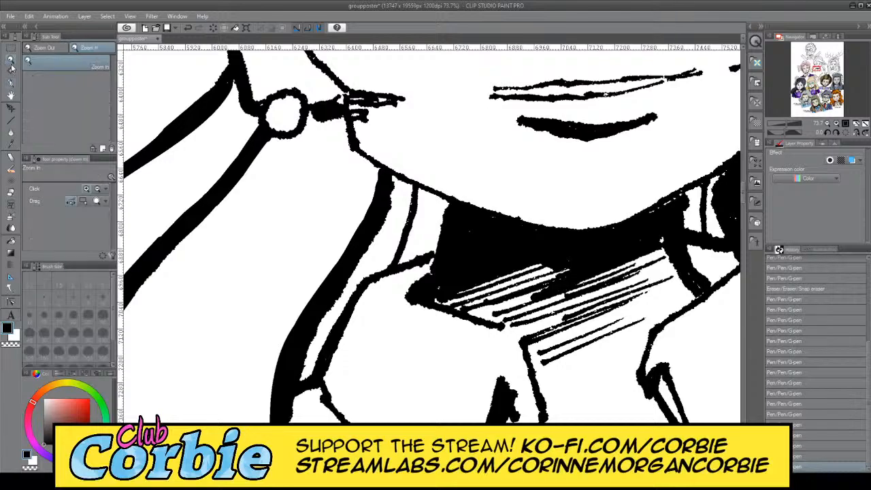
Step: Zoom out to check the whole poster, then frame Ruby Wood with Morrigan beside her
drag(310, 252, 232, 254)
drag(365, 254, 320, 258)
drag(355, 222, 374, 221)
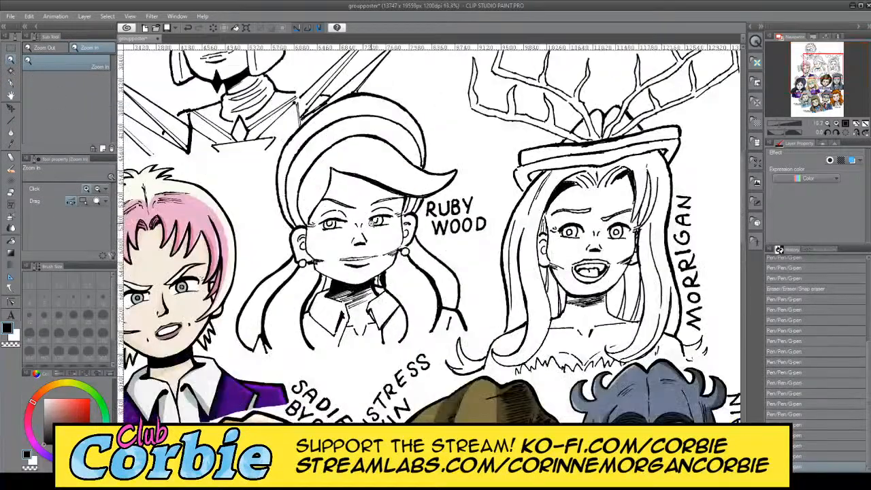
drag(334, 182, 345, 183)
drag(306, 160, 283, 160)
drag(347, 173, 355, 172)
drag(265, 270, 293, 270)
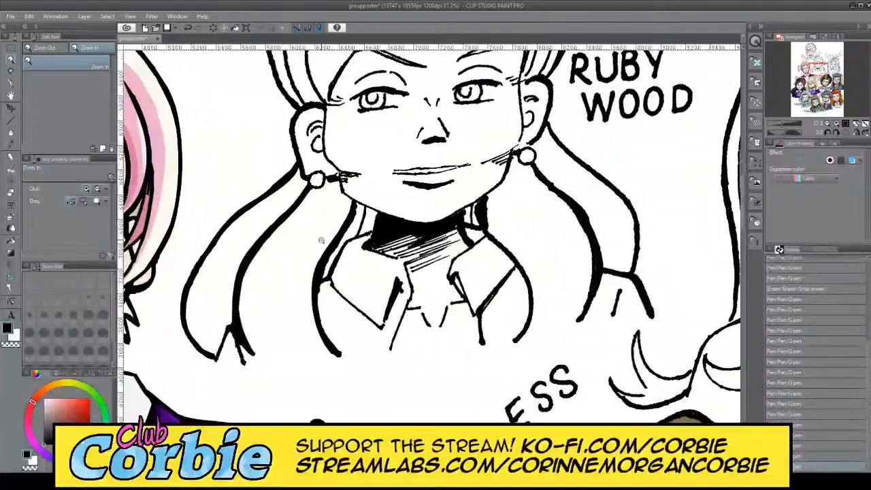
drag(322, 240, 297, 240)
drag(325, 100, 293, 102)
drag(354, 88, 385, 89)
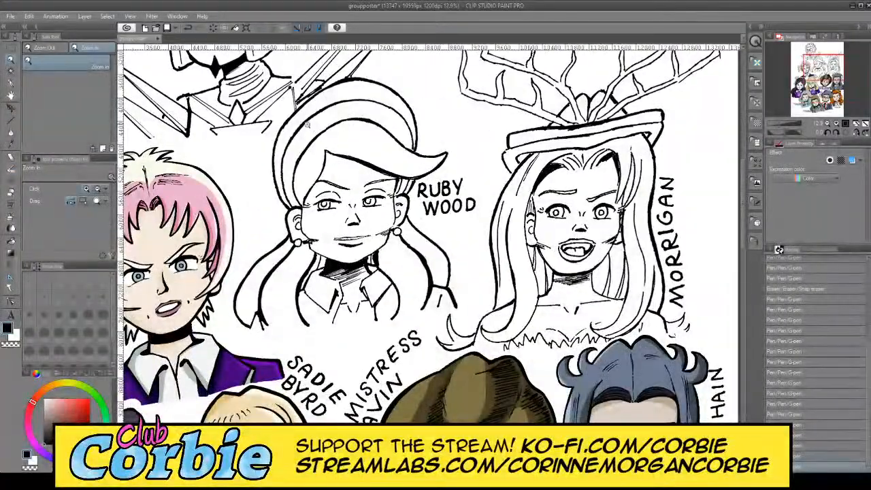
drag(291, 121, 318, 202)
drag(266, 213, 233, 214)
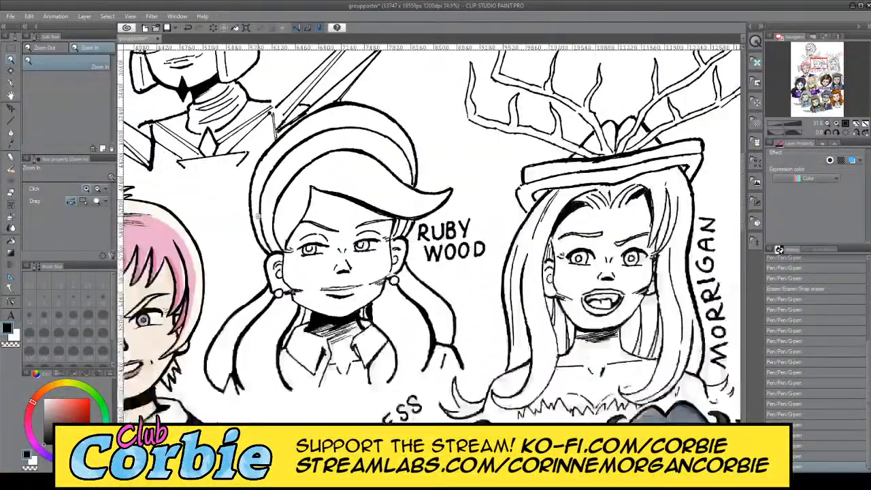
drag(455, 356, 498, 312)
Step: Reshape the line below the earring by thinning it with white strokes
click(11, 83)
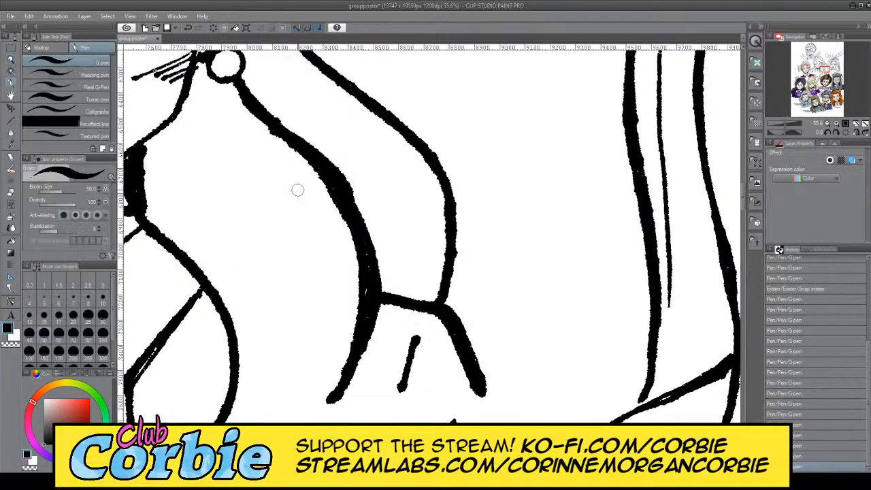
key(ctrl+z)
key(ctrl+y)
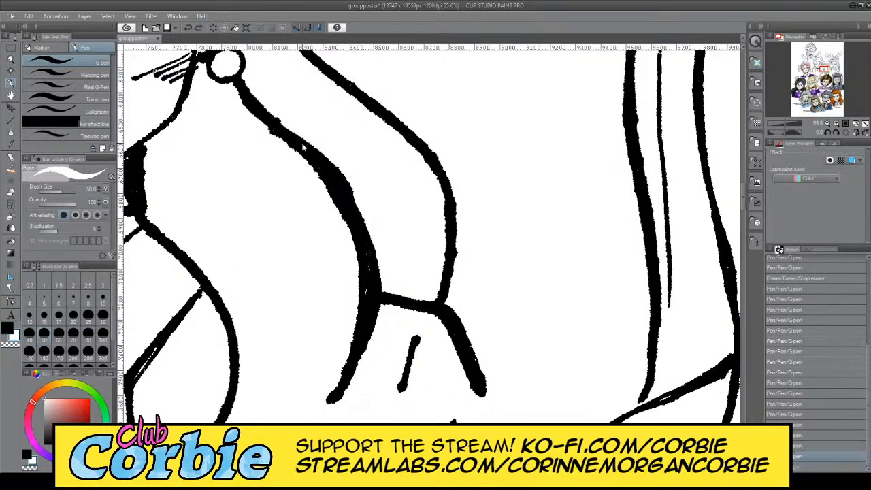
key(ctrl+z)
key(ctrl+z)
drag(301, 128, 372, 240)
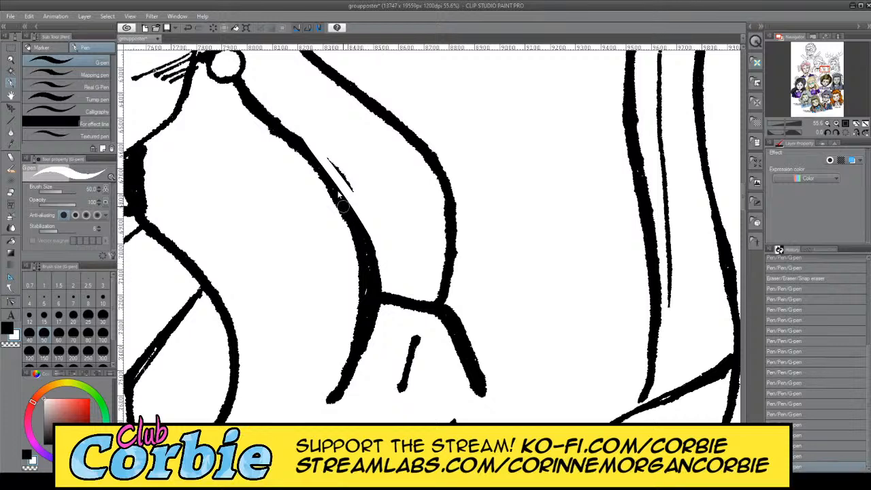
key(ctrl+z)
drag(266, 109, 371, 239)
key(ctrl+z)
drag(263, 102, 373, 238)
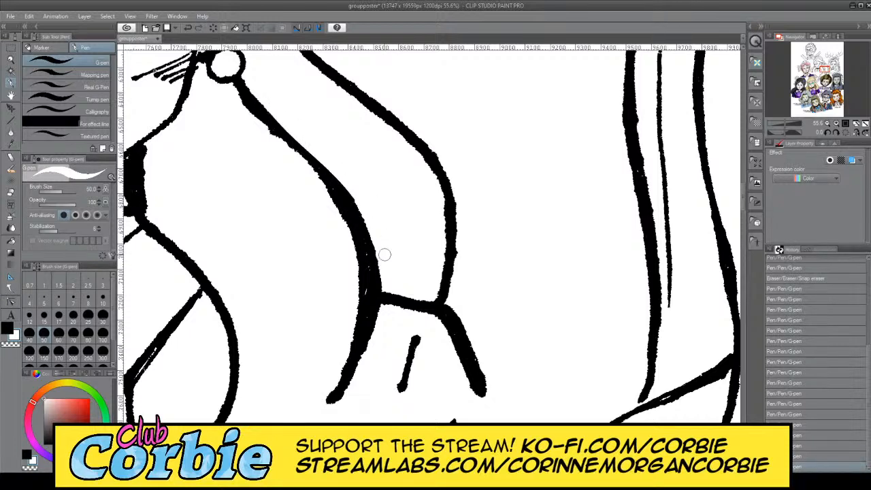
Step: Thicken the curve below the earring in black and trim its right edge with transparent colour
key(x)
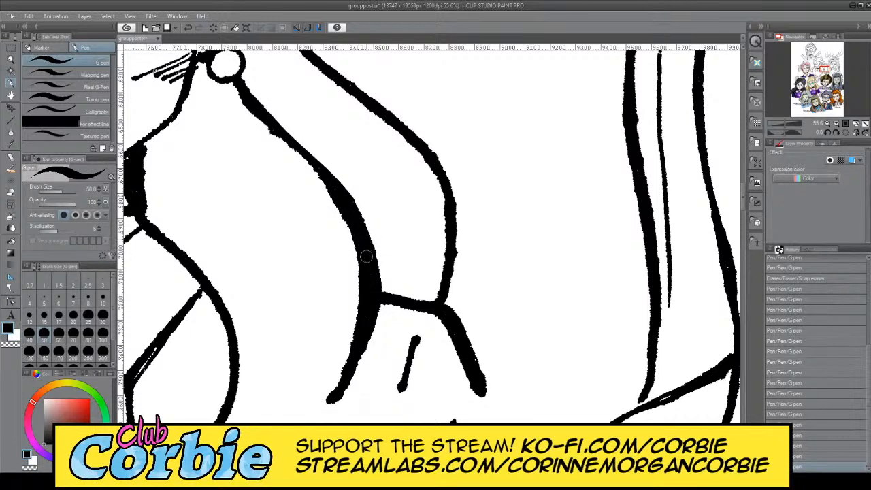
drag(369, 312, 364, 325)
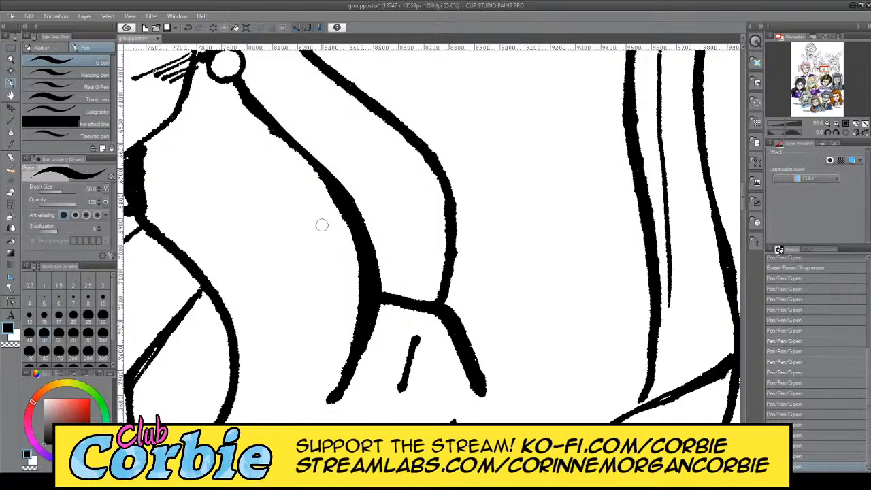
drag(249, 102, 315, 158)
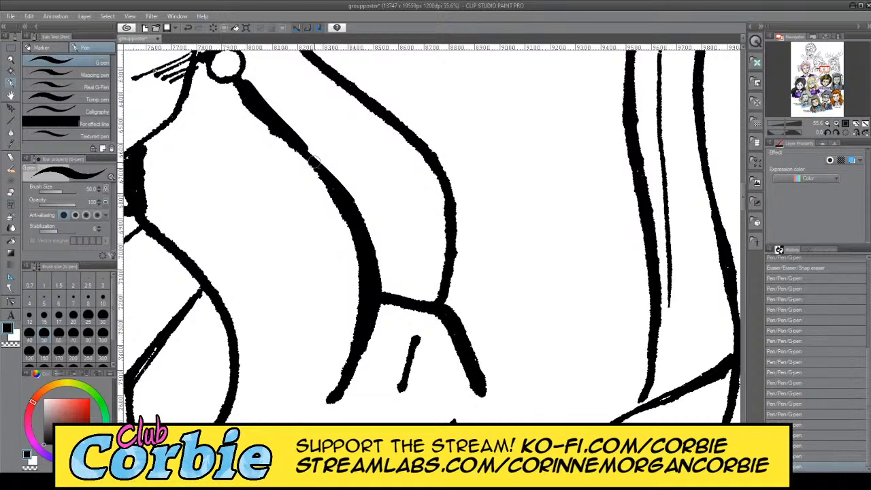
key(ctrl+z)
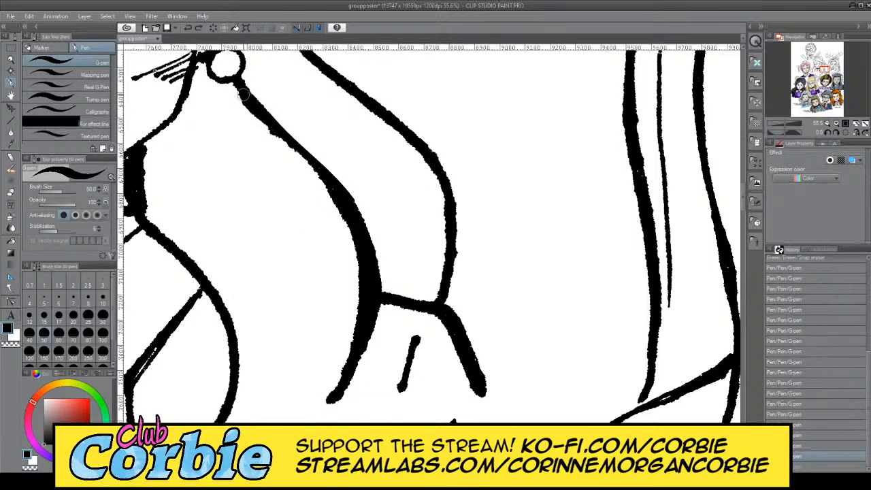
drag(242, 95, 332, 191)
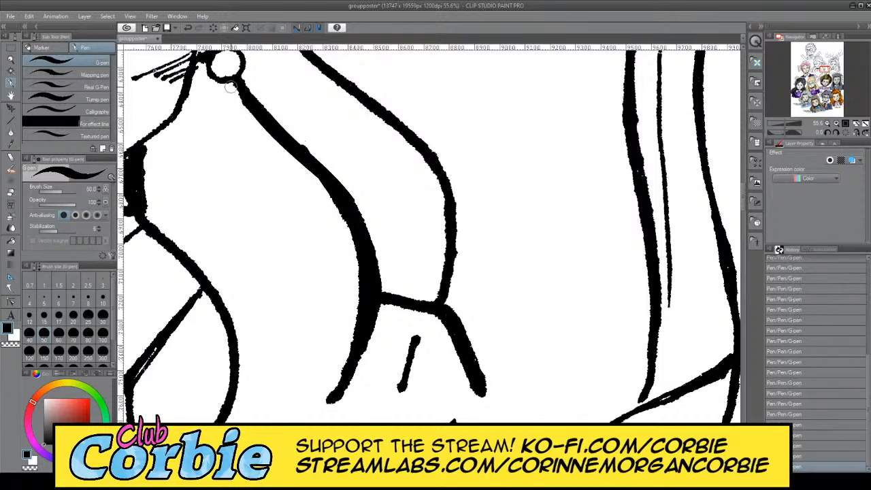
key(ctrl+z)
drag(236, 83, 258, 110)
key(c)
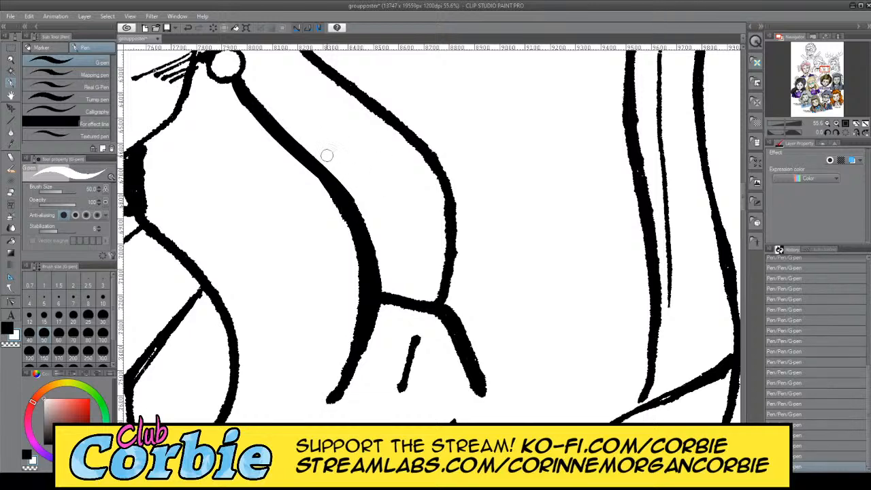
drag(326, 155, 382, 252)
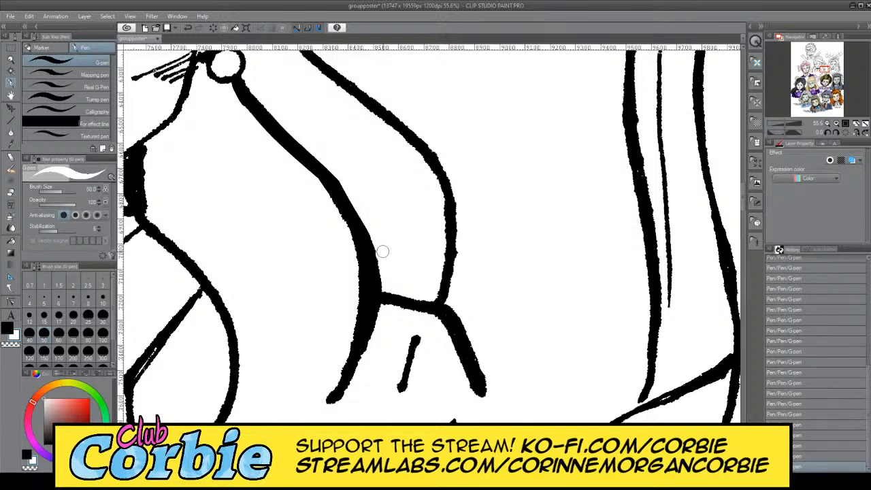
Step: Zoom out to check the characters around Ruby Wood, then zoom in close on her neck and collar
click(12, 60)
drag(387, 159, 415, 200)
drag(318, 313, 327, 316)
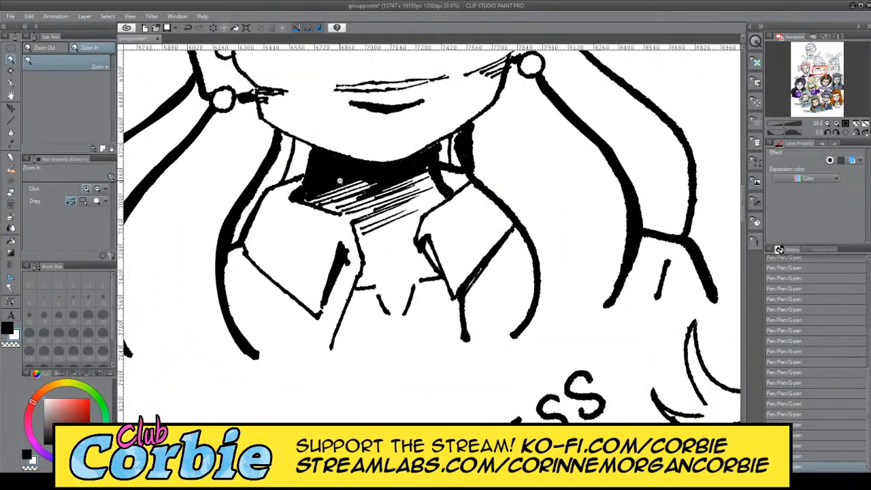
drag(353, 149, 306, 149)
drag(360, 129, 333, 138)
drag(370, 116, 393, 100)
drag(385, 227, 393, 222)
drag(319, 198, 328, 157)
mouse_move(370, 181)
mouse_down()
mouse_move(332, 170)
mouse_move(385, 177)
mouse_up()
click(384, 141)
Step: Ink a black G-pen stroke down Ruby Wood's left collar, comparing it with and without the stroke
click(11, 83)
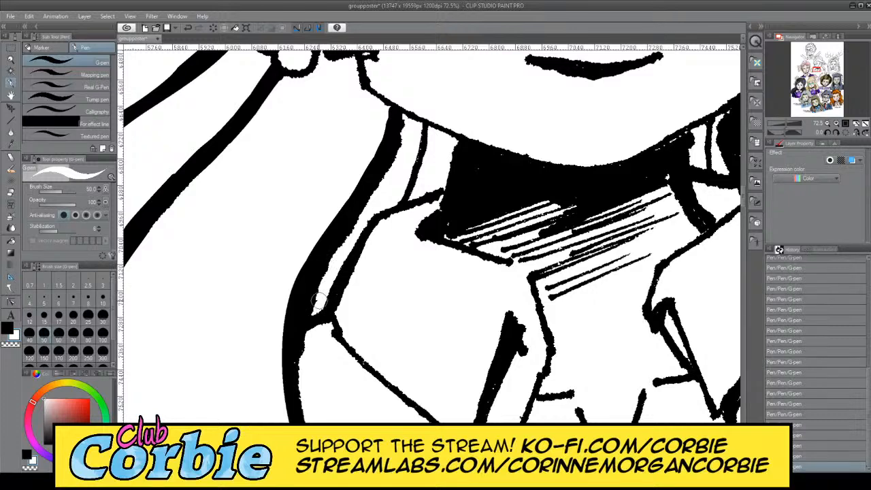
key(x)
drag(314, 300, 400, 139)
key(x)
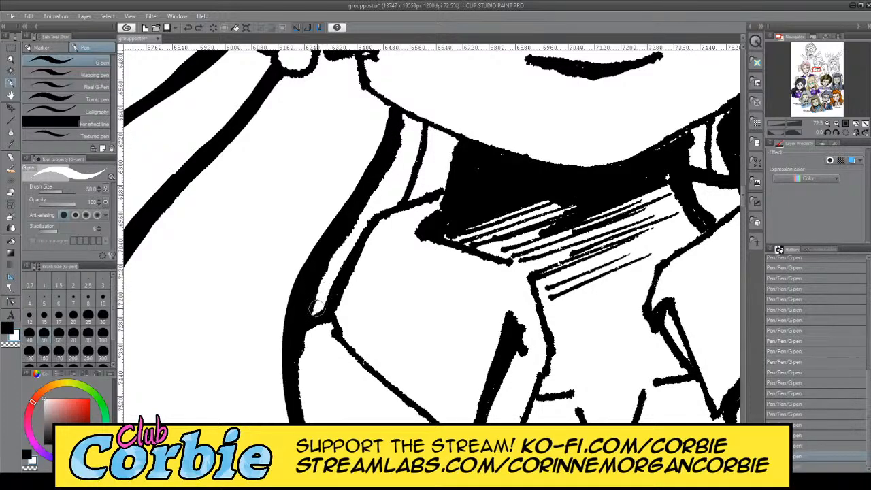
key(ctrl+z)
key(ctrl+y)
key(ctrl+z)
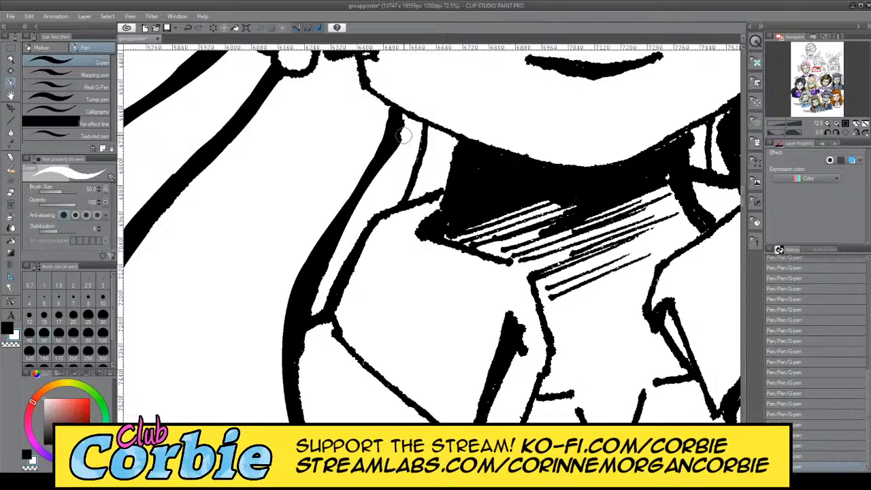
key(ctrl+y)
key(ctrl+z)
key(ctrl+y)
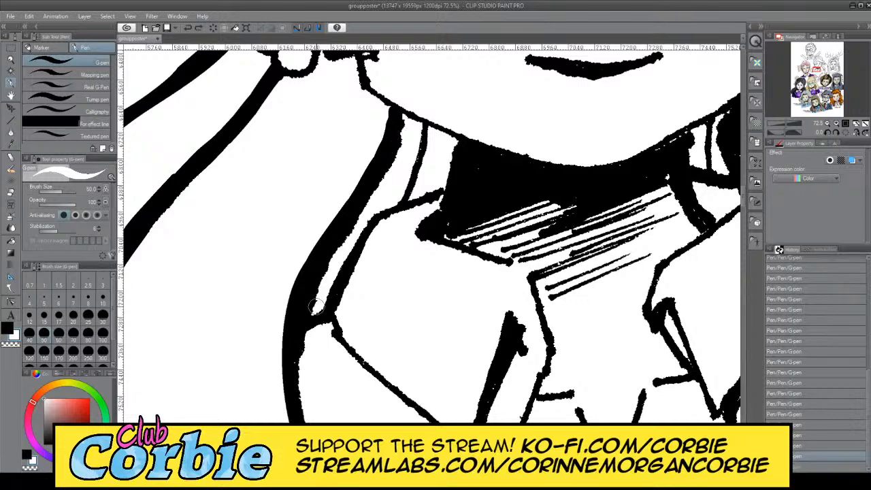
Step: Thin the new collar line with white G-pen strokes
drag(316, 307, 401, 136)
key(ctrl+z)
drag(316, 314, 403, 168)
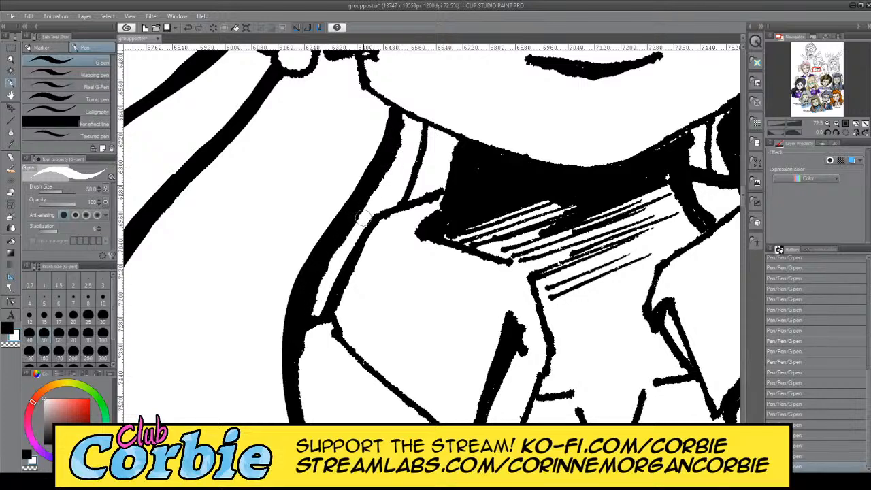
drag(326, 281, 402, 119)
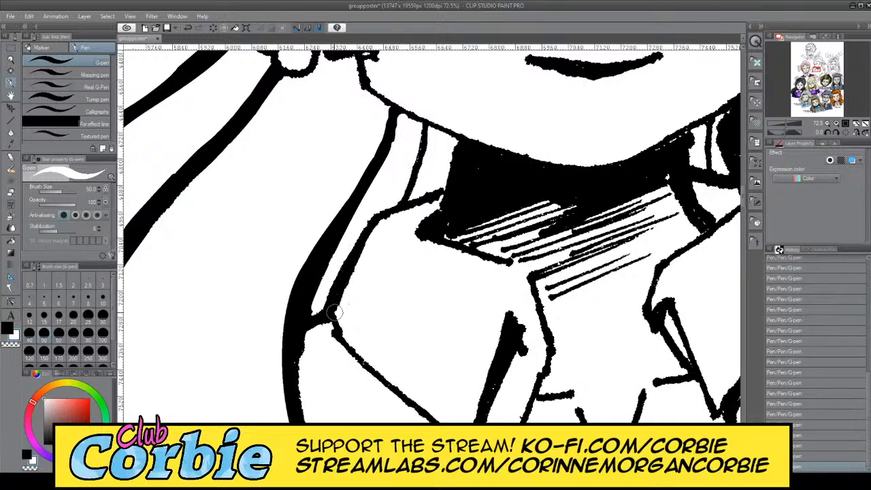
Step: Redraw a bold black collar stroke up to the junction, then zoom out to see neighbouring characters
key(x)
key(x)
key(x)
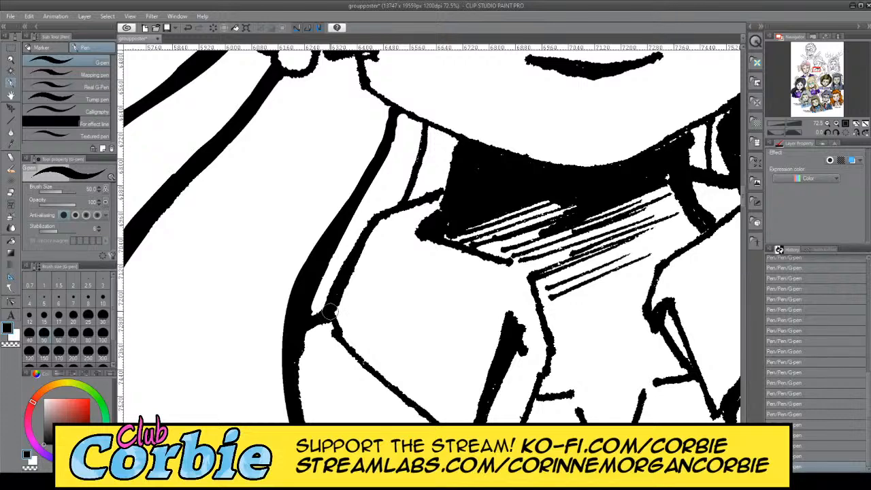
drag(328, 313, 375, 219)
key(ctrl+z)
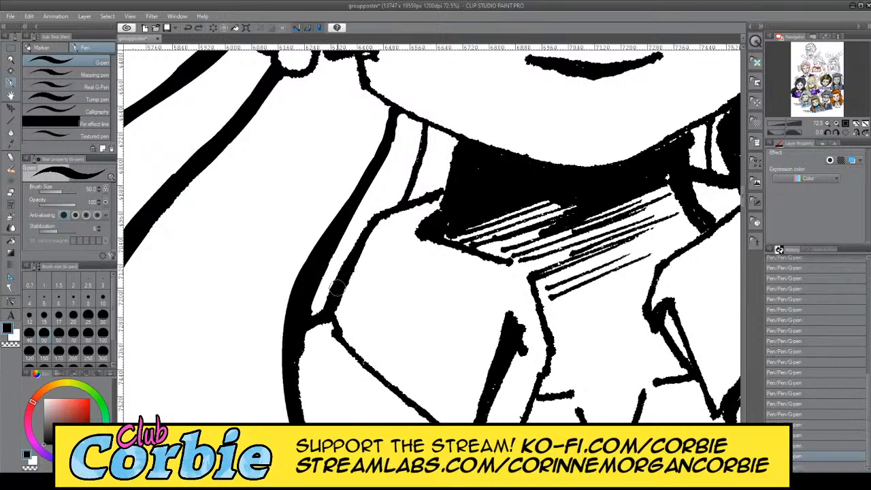
drag(346, 271, 371, 220)
key(ctrl+z)
drag(330, 309, 370, 217)
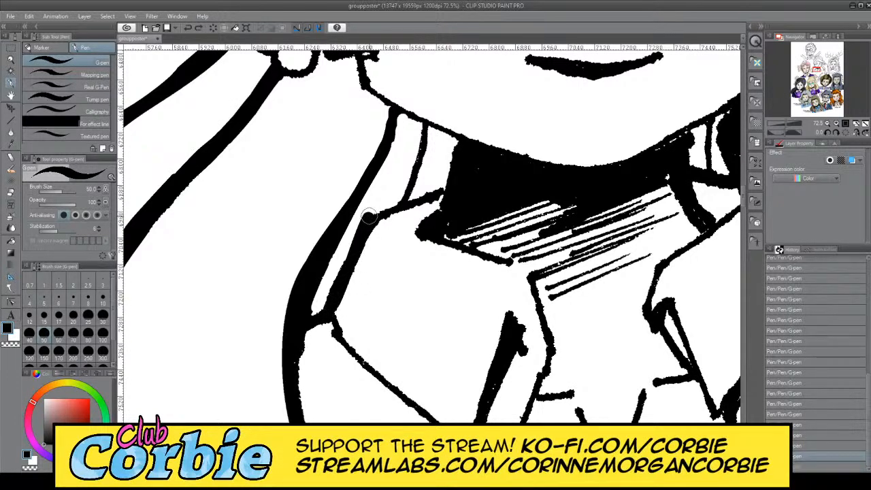
key(ctrl+z)
drag(330, 309, 381, 213)
key(ctrl+z)
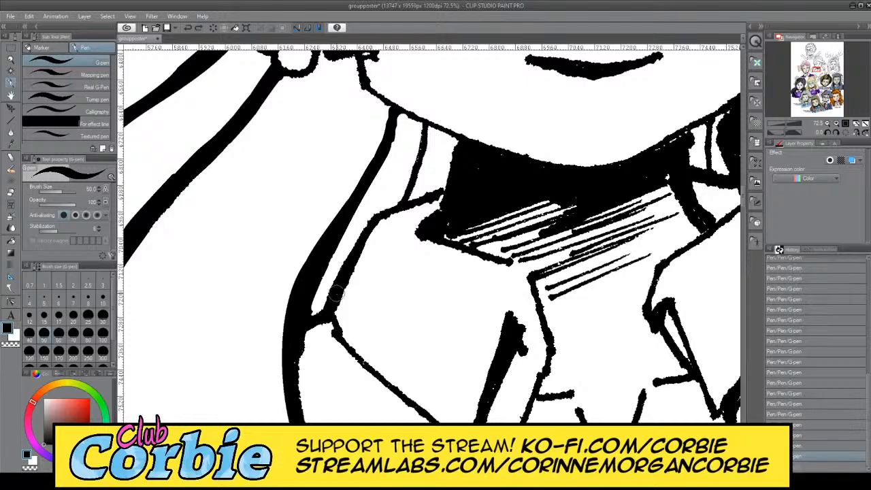
mouse_move(330, 308)
mouse_down()
mouse_move(383, 216)
mouse_move(446, 192)
mouse_up()
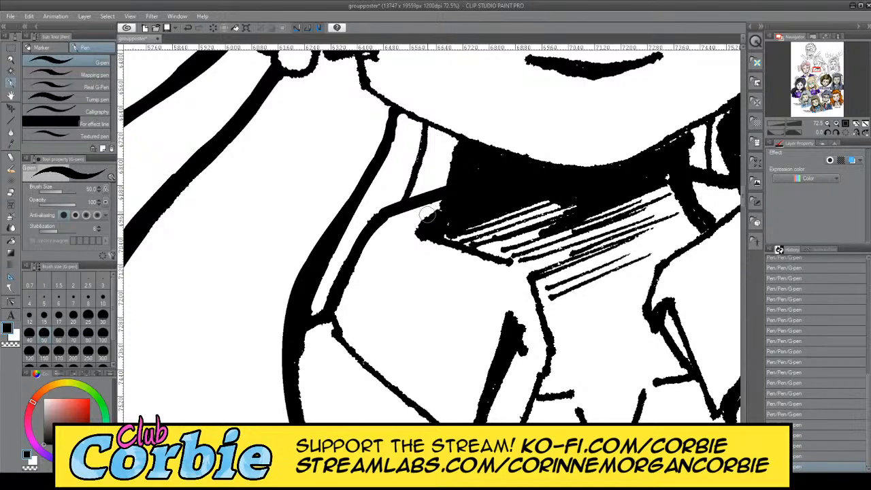
click(10, 62)
scroll(398, 283, down, 3)
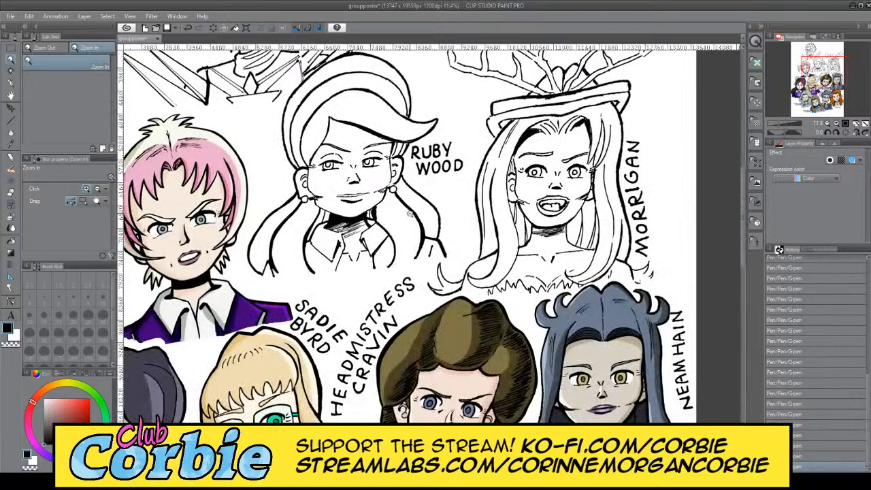
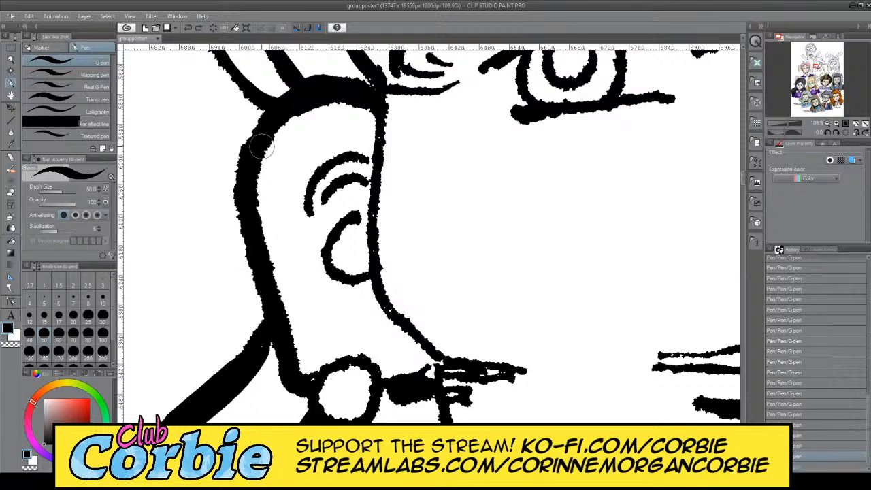
Step: Thicken Ruby Wood's left cheek outline down to the chin and along its top curve
drag(260, 144, 306, 355)
key(ctrl+z)
mouse_move(256, 140)
mouse_down()
mouse_move(249, 239)
mouse_move(303, 351)
mouse_up()
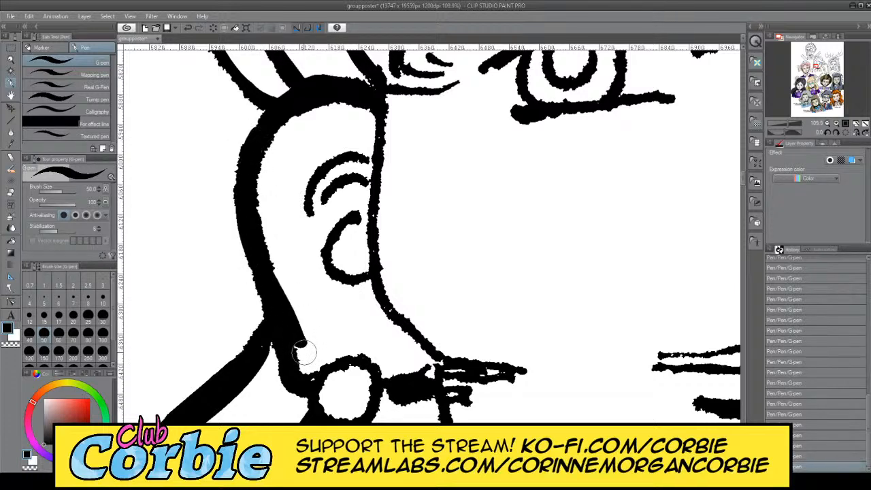
key(ctrl+z)
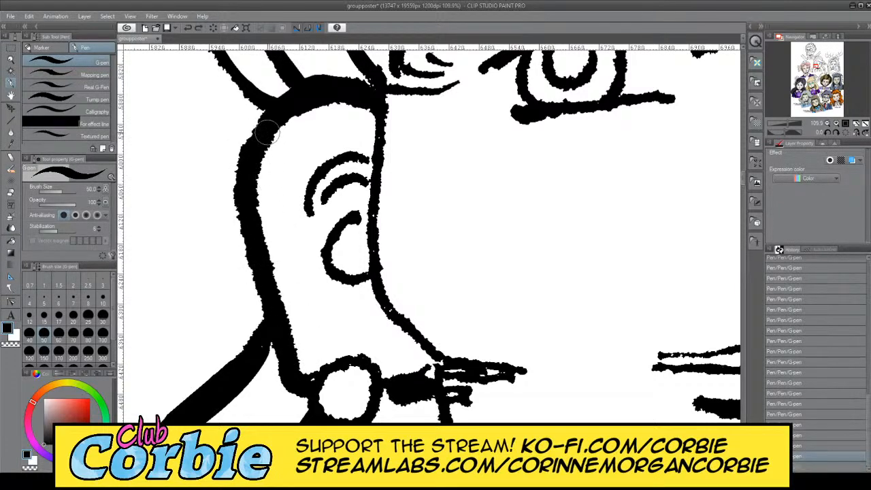
mouse_move(266, 133)
mouse_down()
mouse_move(275, 310)
mouse_move(300, 343)
mouse_up()
key(ctrl+z)
drag(266, 135, 300, 340)
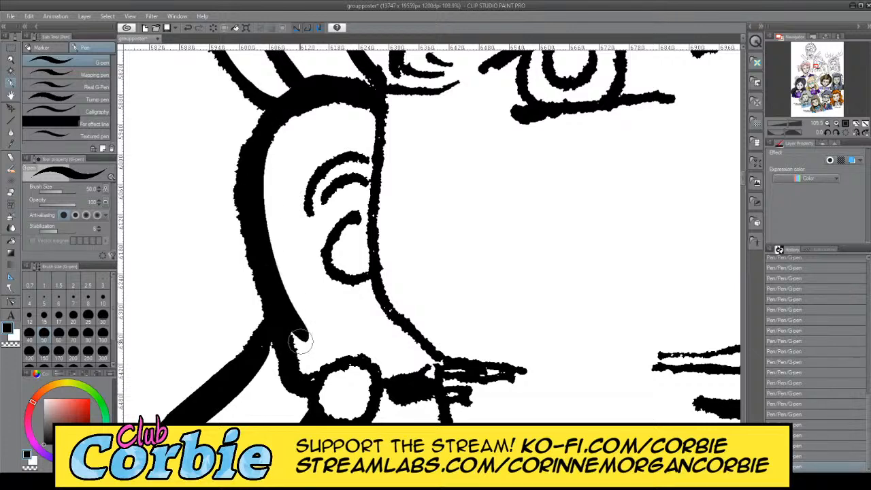
key(ctrl+z)
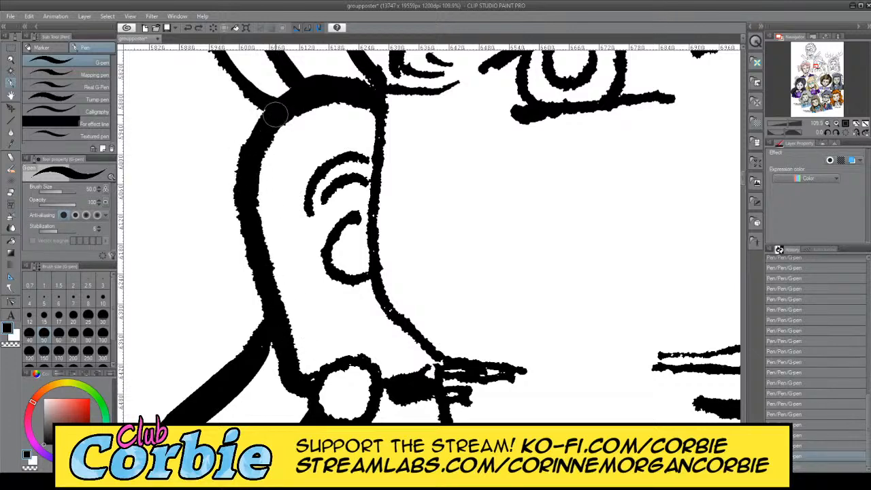
mouse_move(246, 176)
mouse_down()
mouse_move(253, 140)
mouse_move(330, 94)
mouse_move(350, 93)
mouse_move(280, 125)
mouse_up()
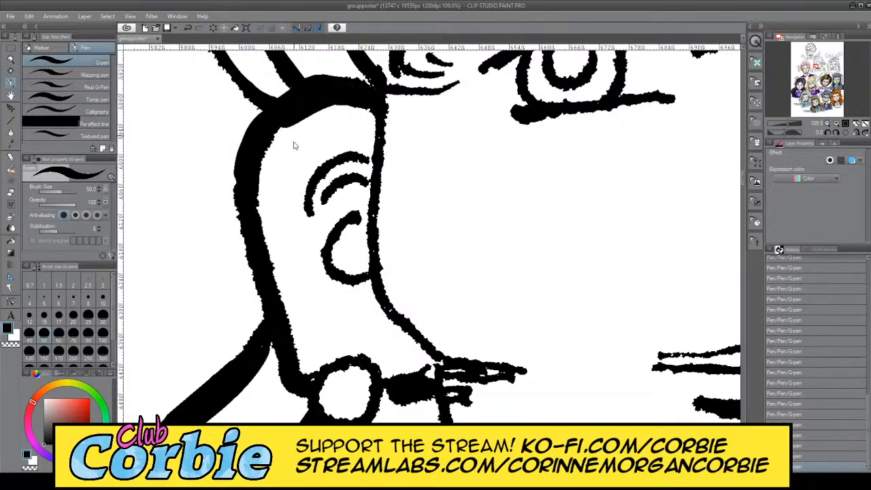
key(ctrl+z)
mouse_move(250, 165)
mouse_down()
mouse_move(263, 126)
mouse_move(293, 105)
mouse_up()
mouse_move(250, 163)
mouse_down()
mouse_move(301, 90)
mouse_move(329, 82)
mouse_move(364, 97)
mouse_move(371, 95)
mouse_move(329, 84)
mouse_move(373, 89)
mouse_up()
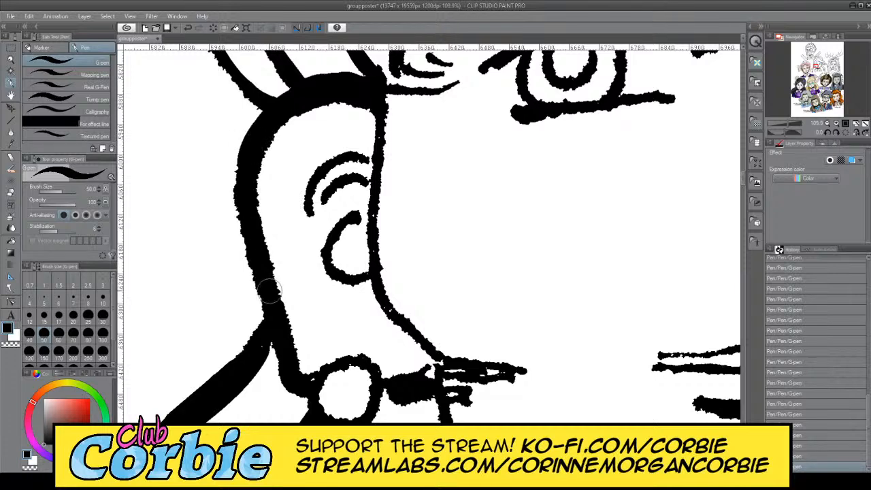
Step: Smooth the cheek outline's edge and carve the chin ink with white, restroking the edge in black
key(x)
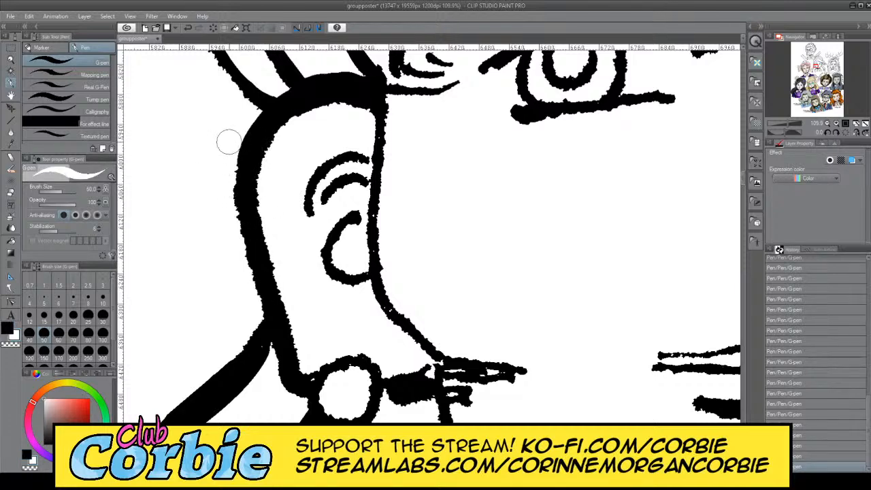
drag(229, 141, 263, 313)
key(ctrl+z)
drag(236, 133, 250, 298)
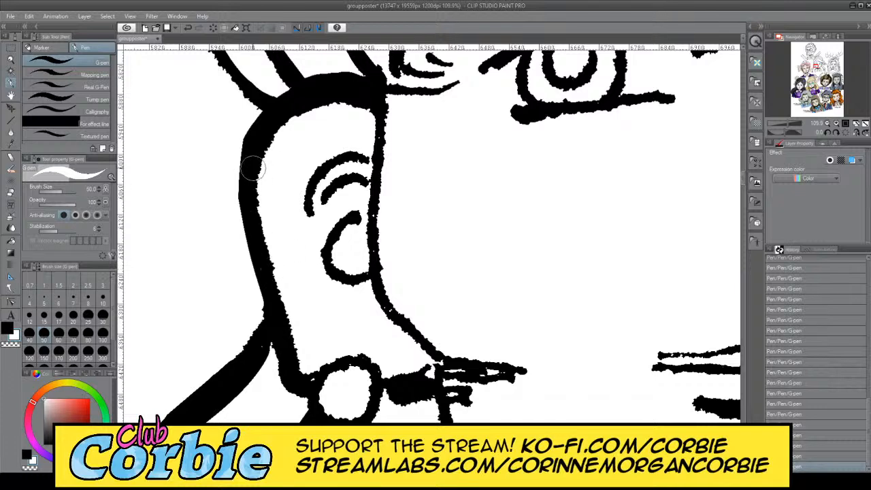
drag(253, 168, 285, 344)
key(ctrl+z)
key(x)
mouse_move(258, 153)
mouse_down()
mouse_move(296, 370)
mouse_move(294, 348)
mouse_move(314, 376)
mouse_up()
key(x)
drag(268, 359, 295, 393)
key(ctrl+z)
key(ctrl+z)
key(ctrl+z)
key(x)
key(x)
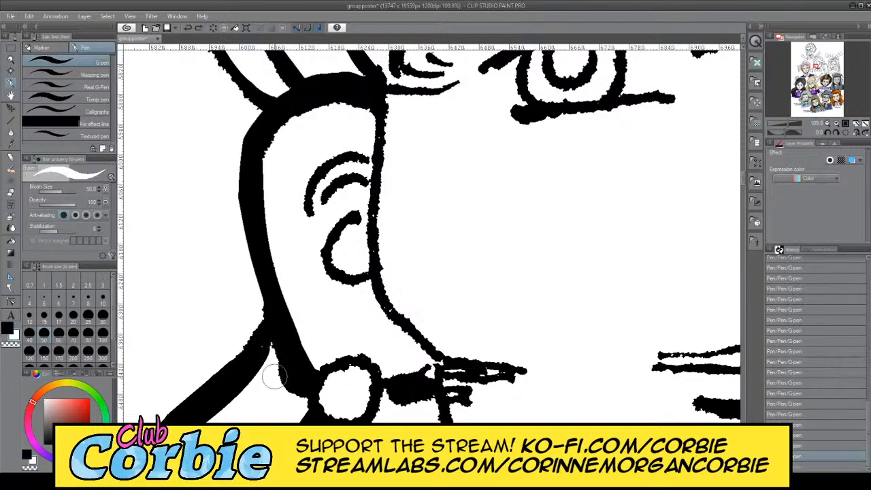
mouse_move(272, 367)
mouse_down()
mouse_move(288, 388)
mouse_move(328, 359)
mouse_move(374, 360)
mouse_move(386, 403)
mouse_move(356, 415)
mouse_move(312, 402)
mouse_move(325, 369)
mouse_up()
key(x)
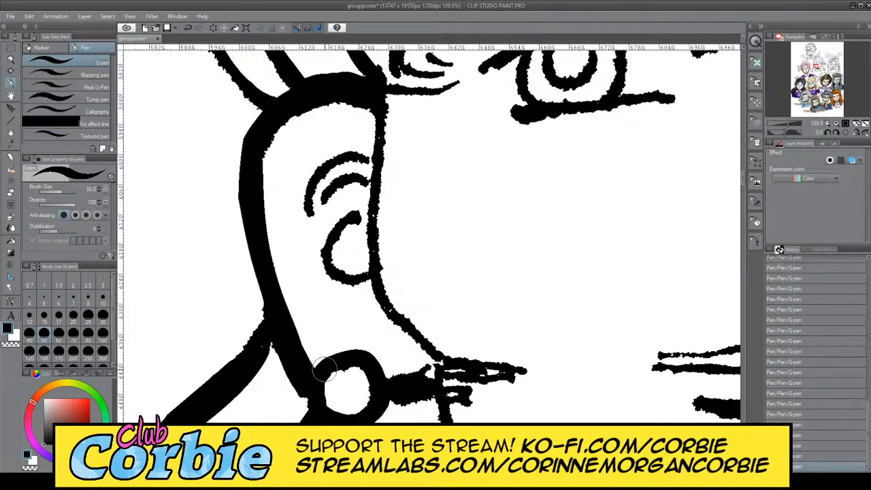
Step: Fill the gap beside the ring and redraw the thick face line into the lower-cheek junction
mouse_move(399, 404)
mouse_down()
mouse_move(441, 392)
mouse_move(398, 398)
mouse_move(420, 385)
mouse_move(401, 384)
mouse_move(422, 376)
mouse_move(386, 381)
mouse_up()
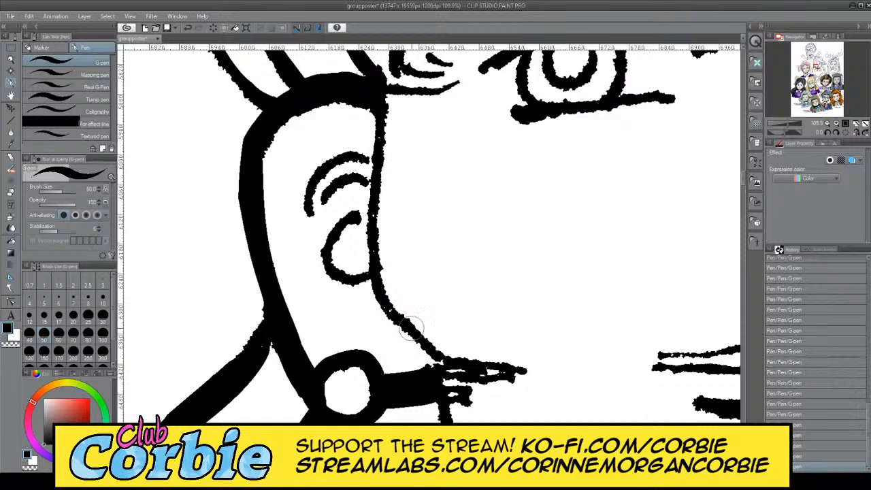
drag(371, 286, 456, 366)
key(ctrl+z)
mouse_move(380, 108)
mouse_down()
mouse_move(362, 251)
mouse_move(369, 275)
mouse_move(381, 117)
mouse_move(372, 272)
mouse_up()
key(ctrl+z)
key(ctrl+z)
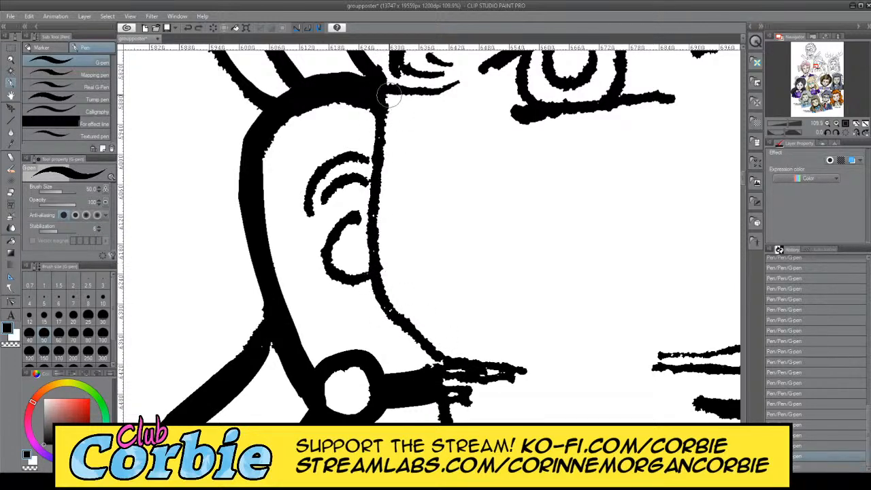
mouse_move(389, 99)
mouse_down()
mouse_move(360, 274)
mouse_move(374, 266)
mouse_move(372, 275)
mouse_move(372, 257)
mouse_move(456, 371)
mouse_up()
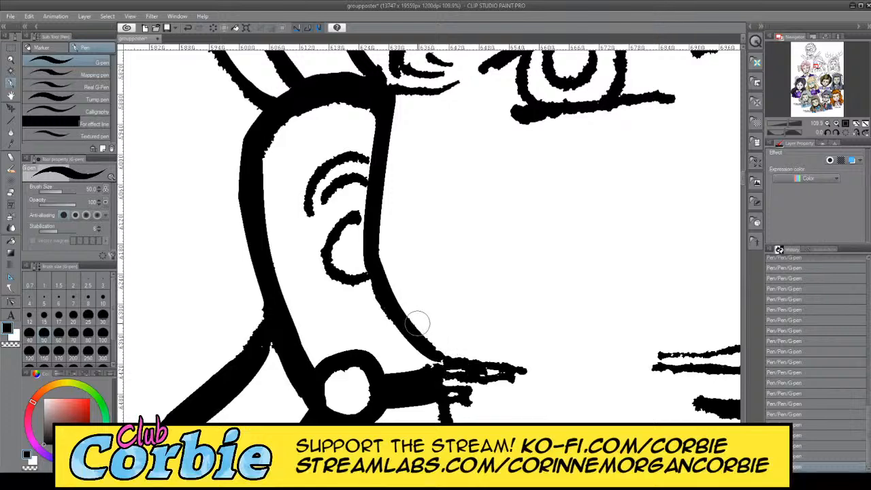
drag(417, 323, 458, 373)
key(ctrl+z)
mouse_move(412, 339)
mouse_down()
mouse_move(457, 379)
mouse_move(549, 360)
mouse_up()
Step: Add long tapered black strokes extending right from the junction and fill their white slivers
drag(465, 368, 595, 355)
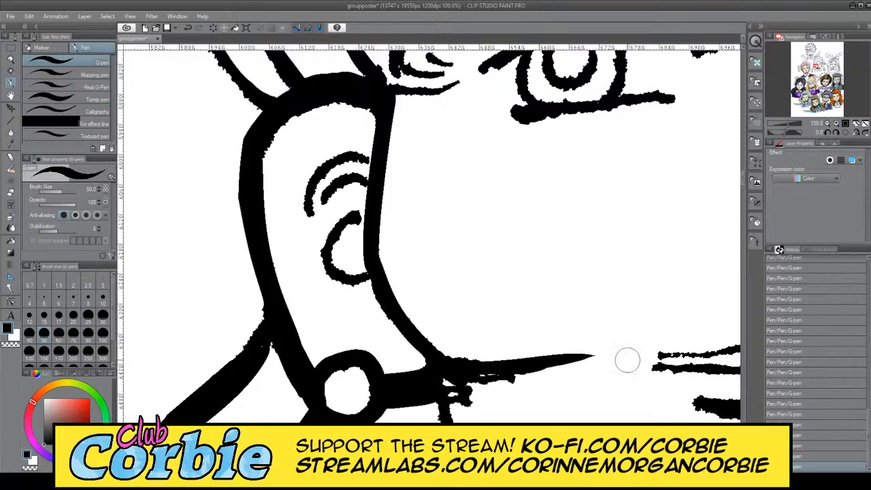
key(ctrl+z)
drag(463, 368, 602, 371)
mouse_move(457, 383)
mouse_down()
mouse_move(551, 375)
mouse_move(566, 389)
mouse_move(477, 398)
mouse_move(550, 389)
mouse_up()
key(ctrl+z)
drag(467, 375, 515, 364)
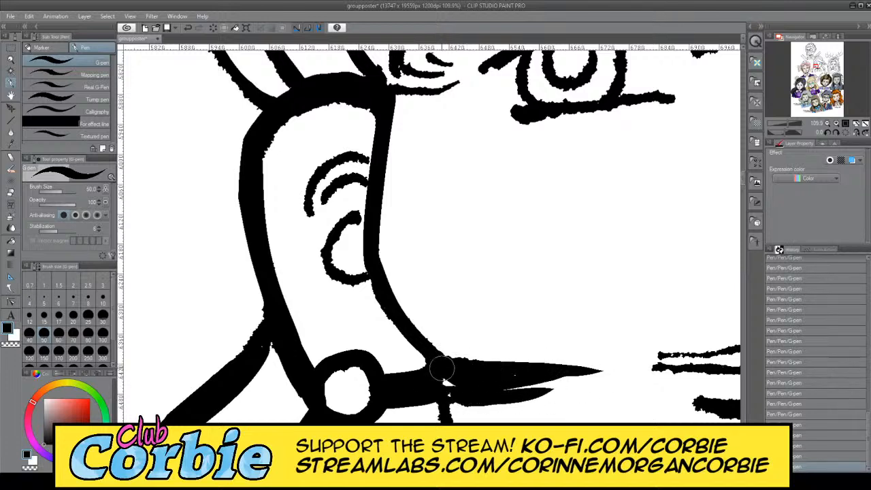
drag(442, 369, 468, 381)
Step: Redraw the inner ear curves longer and thicker, ending with a thick C-shaped curve inside the ear
mouse_move(313, 222)
mouse_down()
mouse_move(332, 187)
mouse_move(368, 174)
mouse_up()
drag(305, 207, 373, 156)
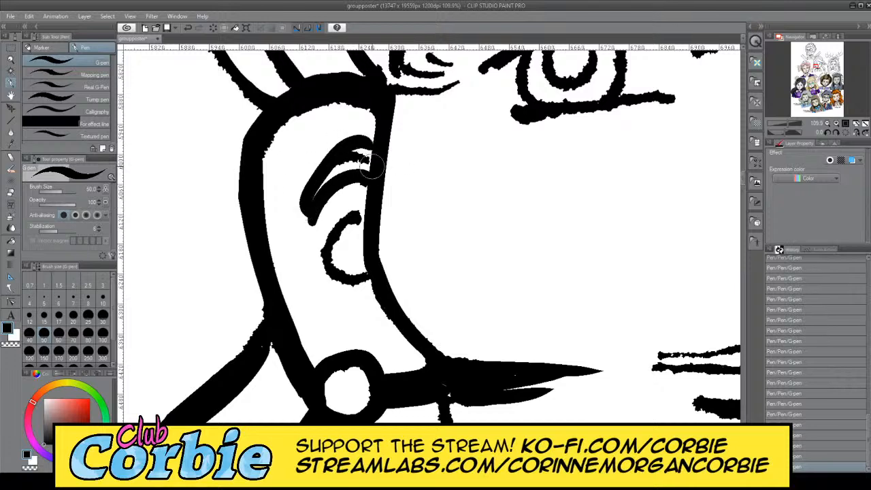
key(ctrl+z)
mouse_move(307, 215)
mouse_down()
mouse_move(359, 148)
mouse_move(378, 168)
mouse_up()
key(ctrl+z)
drag(314, 180, 382, 145)
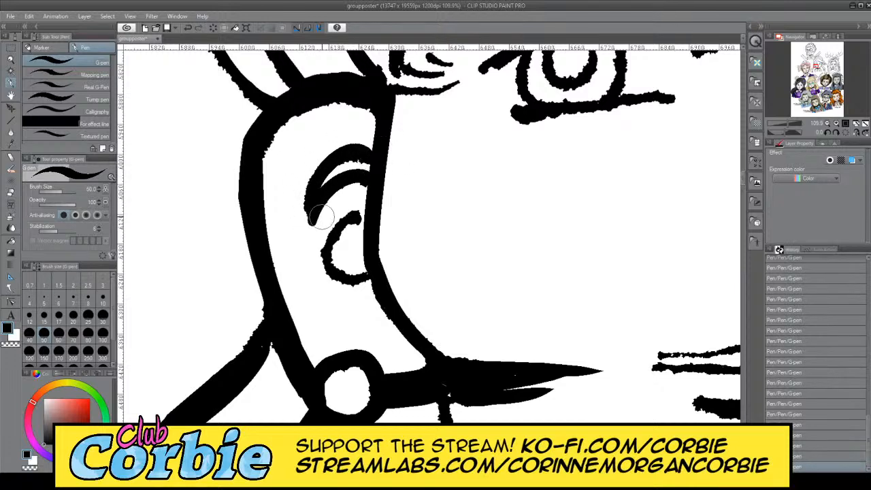
key(ctrl+z)
drag(312, 199, 385, 138)
key(ctrl+z)
drag(311, 212, 377, 155)
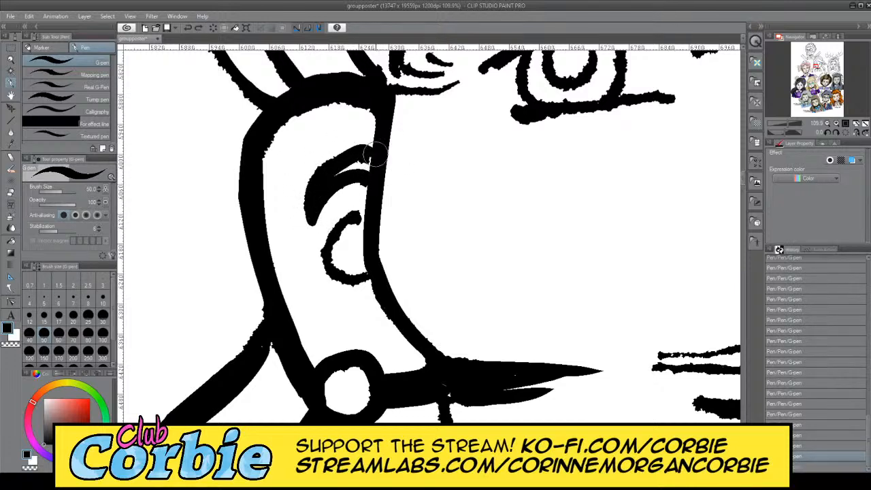
key(ctrl+z)
mouse_move(313, 219)
mouse_down()
mouse_move(362, 160)
mouse_move(381, 165)
mouse_move(301, 214)
mouse_move(381, 175)
mouse_up()
key(ctrl+z)
mouse_move(355, 230)
mouse_down()
mouse_move(335, 238)
mouse_move(359, 271)
mouse_up()
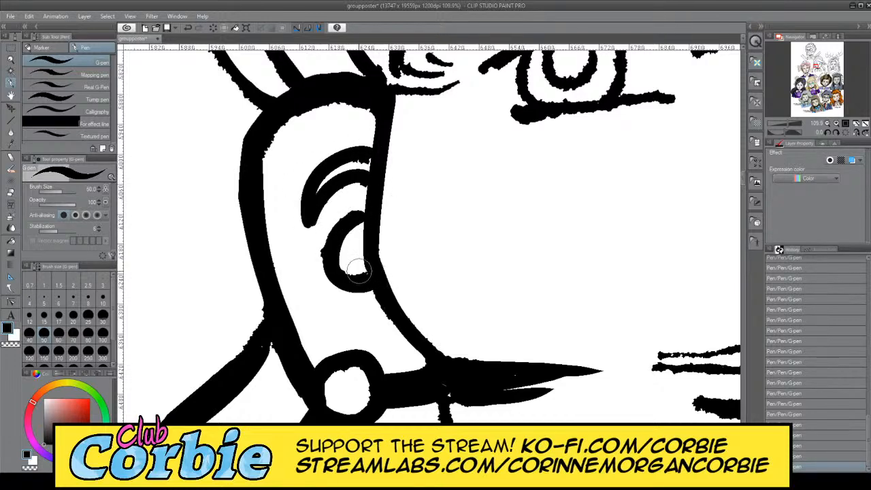
Step: Thin the inner ear arc with white, then touch up its end at brush size 12
key(x)
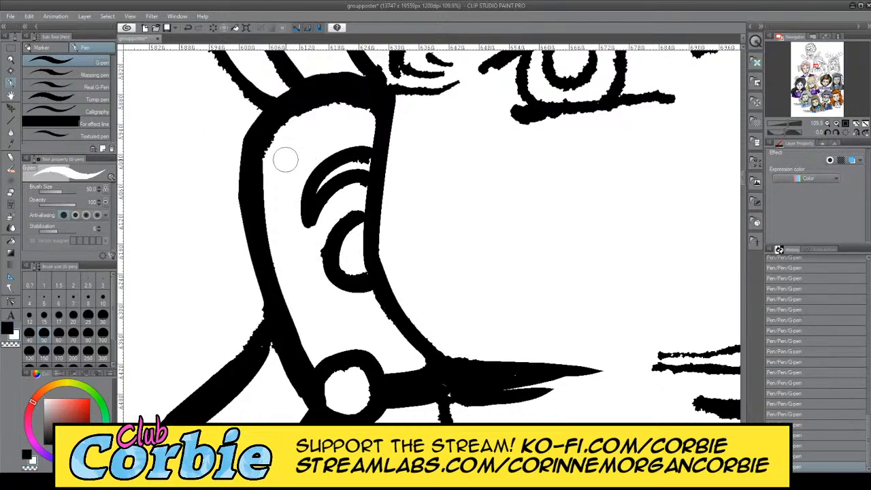
mouse_move(275, 166)
mouse_down()
mouse_move(295, 126)
mouse_move(326, 111)
mouse_move(354, 116)
mouse_up()
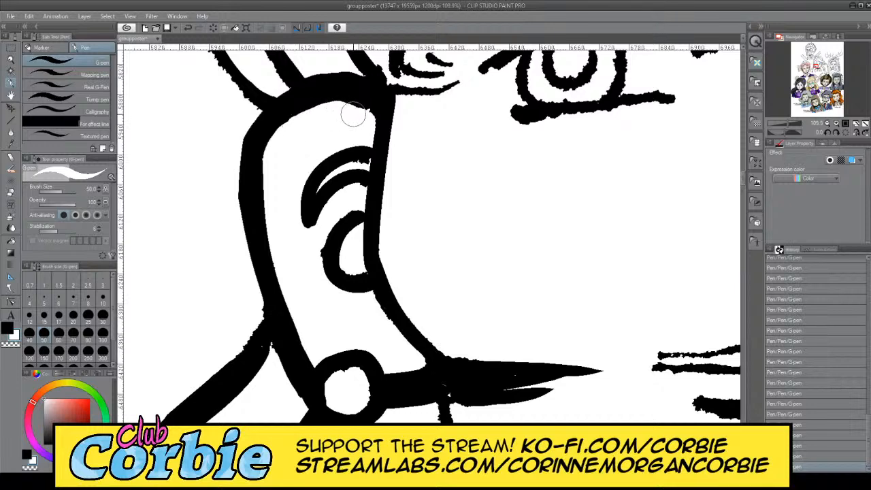
mouse_move(360, 163)
mouse_down()
mouse_move(313, 201)
mouse_move(364, 167)
mouse_up()
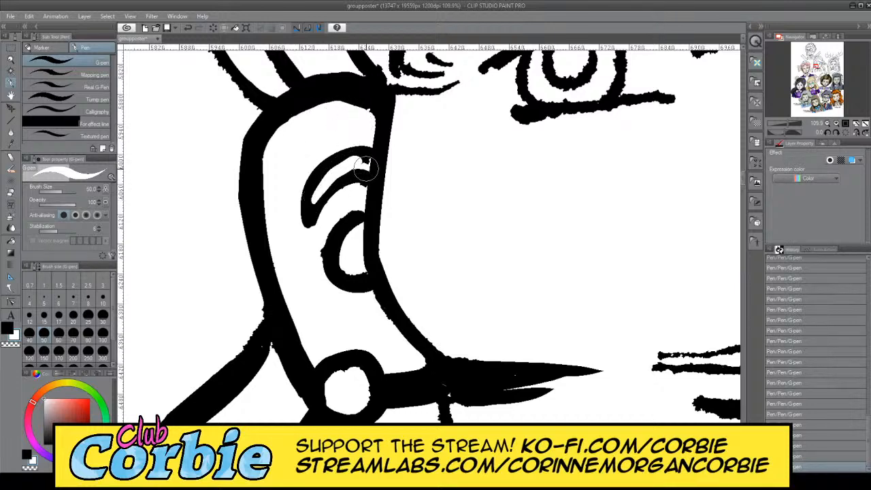
key(ctrl+z)
click(30, 317)
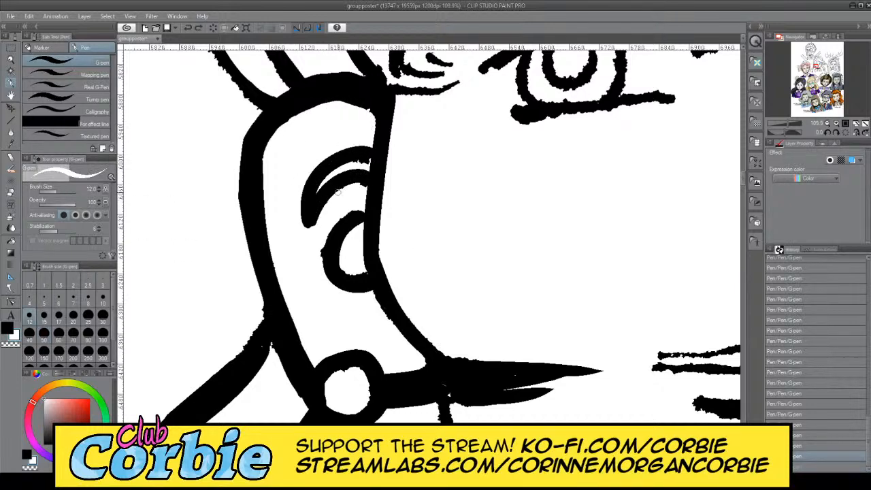
drag(367, 161, 362, 163)
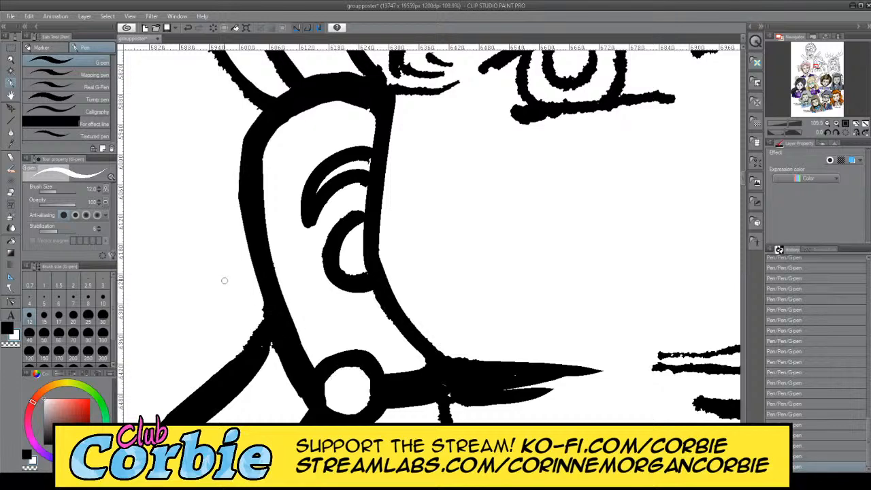
click(10, 69)
click(11, 60)
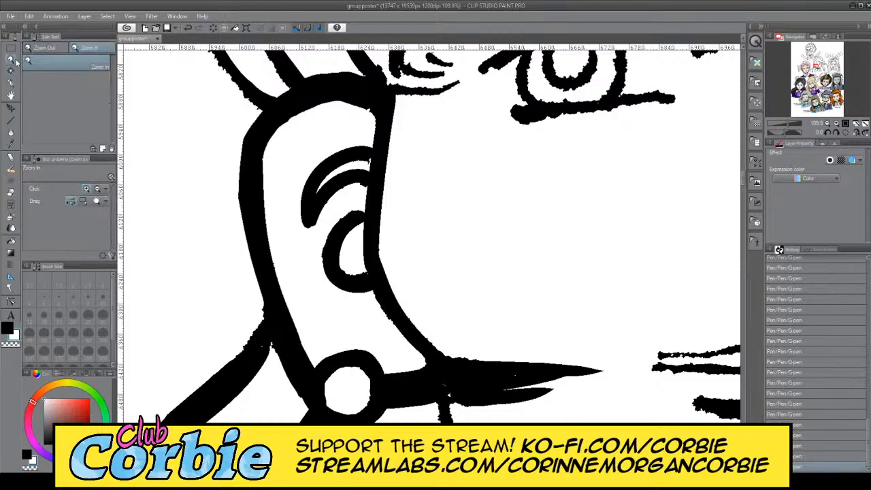
drag(269, 259, 163, 285)
drag(291, 271, 232, 271)
drag(341, 259, 388, 260)
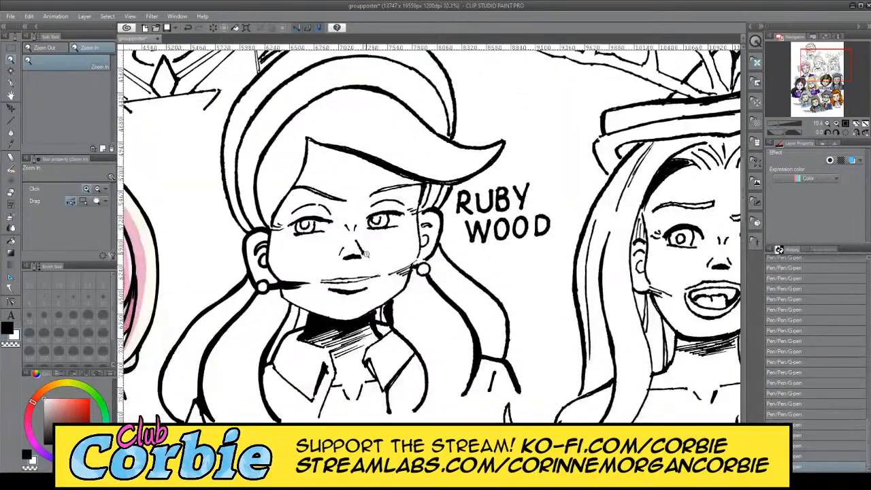
drag(265, 321, 235, 344)
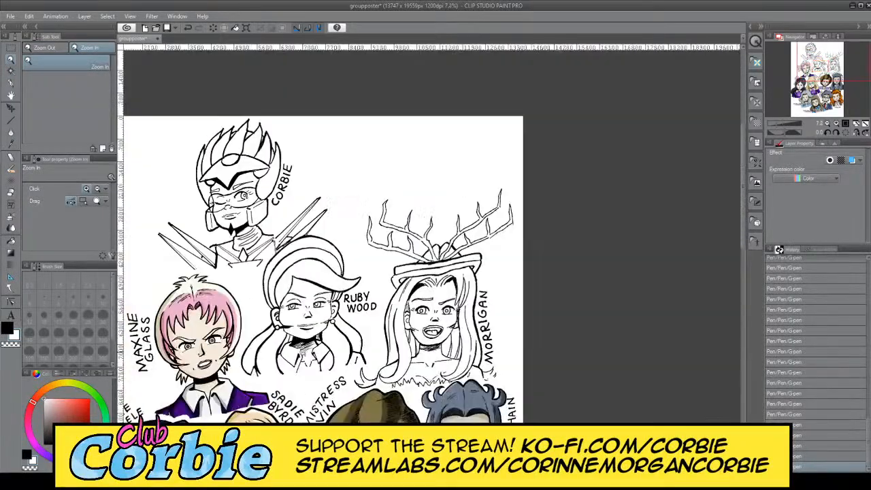
drag(298, 350, 330, 352)
drag(263, 386, 272, 343)
drag(314, 311, 347, 306)
drag(302, 271, 161, 196)
Step: Return to the pen at a smaller brush size, discarding a white trim and reverting to black
click(11, 82)
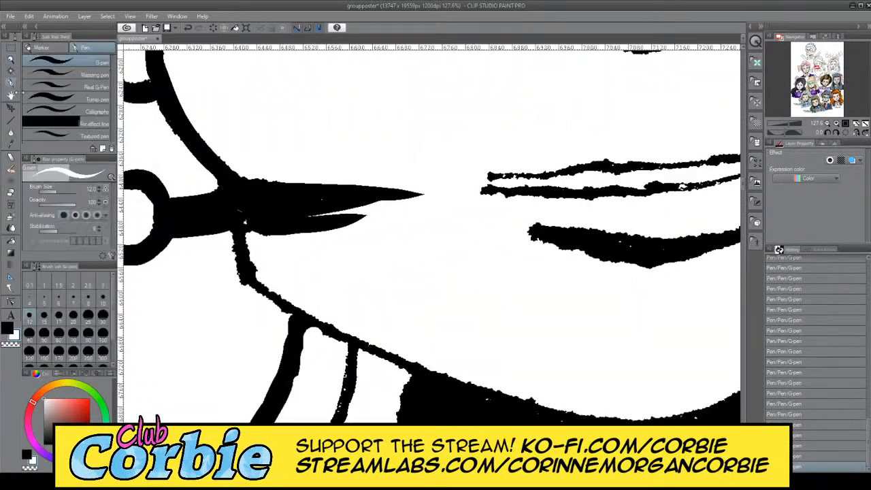
click(101, 338)
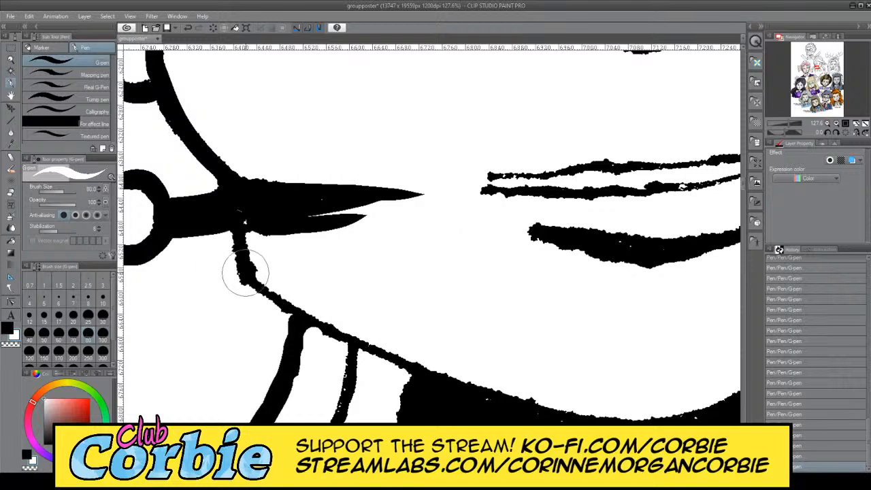
click(89, 317)
mouse_move(259, 280)
mouse_down()
mouse_move(249, 208)
mouse_move(255, 271)
mouse_move(245, 224)
mouse_move(237, 267)
mouse_move(233, 237)
mouse_move(246, 304)
mouse_move(232, 244)
mouse_move(256, 303)
mouse_up()
key(ctrl+z)
key(x)
key(x)
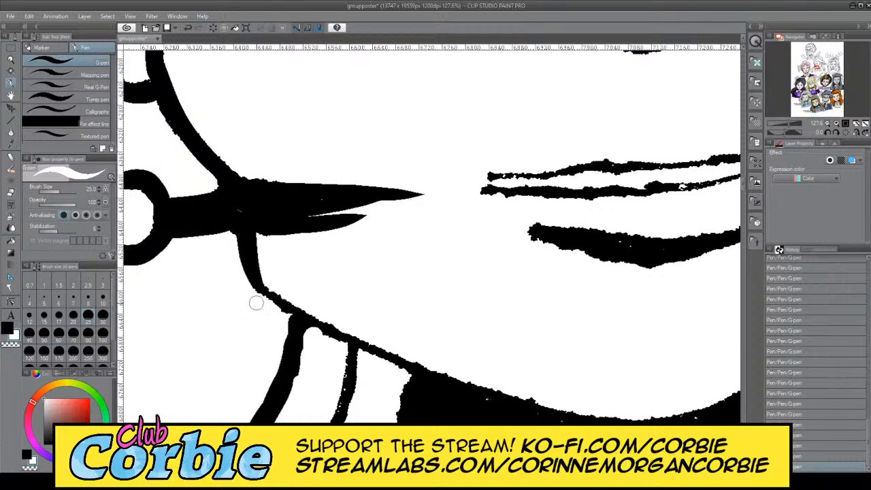
Step: Zoom out, then frame Ruby Wood's jaw and collar in a close-up
click(11, 59)
drag(268, 206, 235, 228)
drag(328, 231, 368, 235)
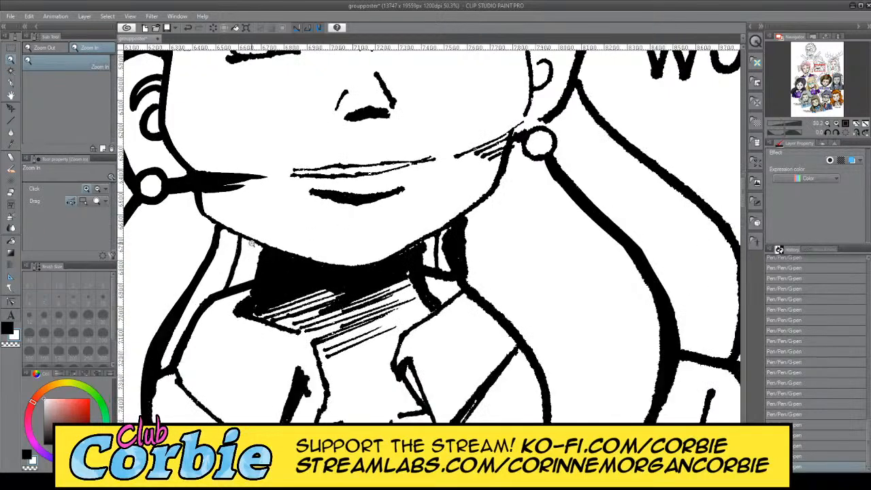
drag(252, 243, 272, 224)
drag(197, 224, 174, 219)
mouse_move(265, 203)
mouse_down()
mouse_move(250, 216)
mouse_move(266, 209)
mouse_up()
Step: Lay black straight-line segments along Ruby Wood's jaw edge
click(8, 125)
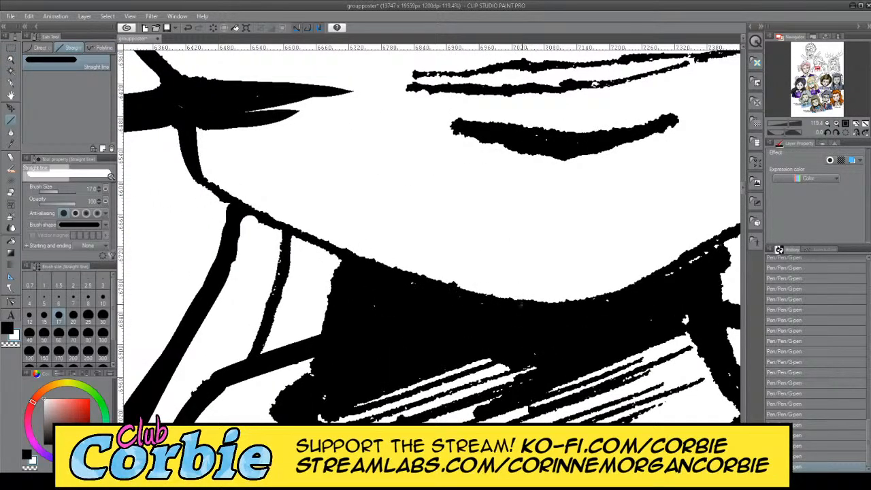
key(x)
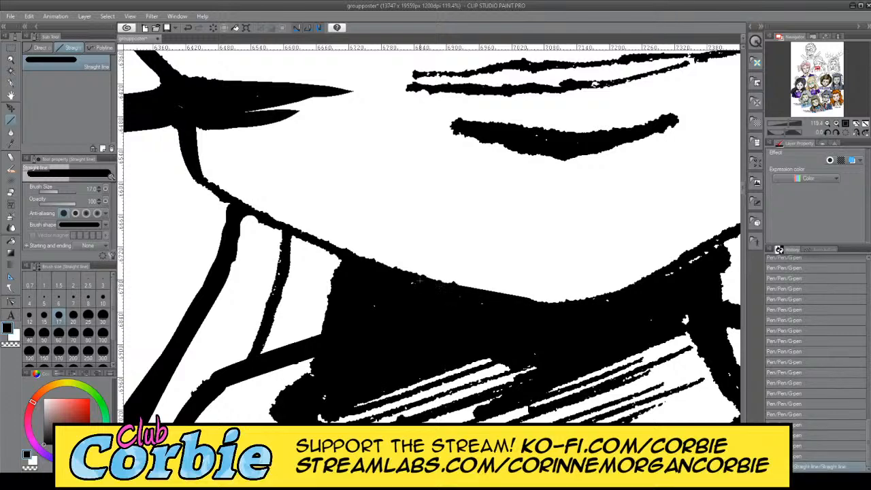
drag(420, 280, 335, 243)
drag(350, 250, 233, 196)
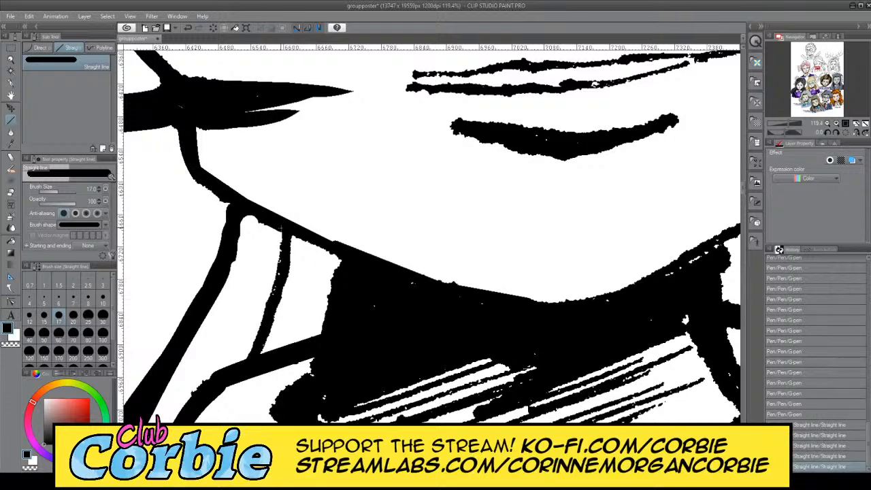
drag(219, 188, 451, 286)
drag(533, 300, 539, 304)
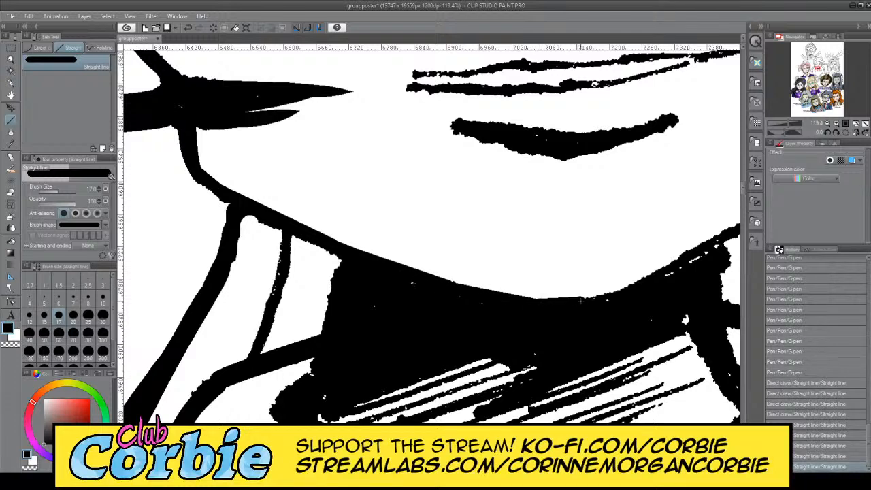
Step: Extend the straight jawline to the right until it meets the earring
scroll(589, 297, right, 4)
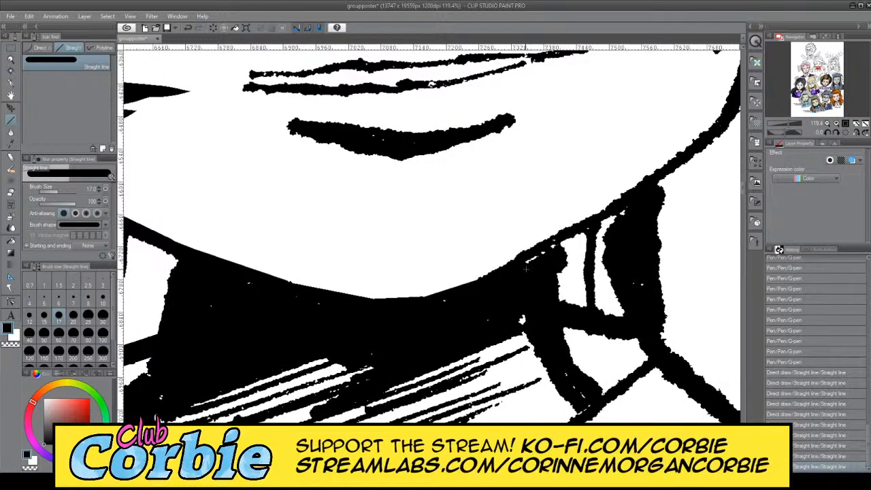
drag(423, 301, 466, 284)
drag(467, 283, 682, 155)
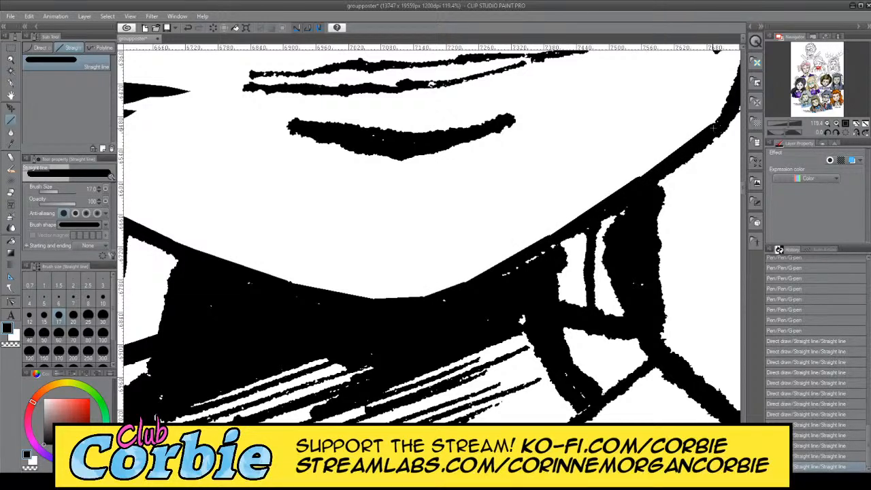
drag(715, 126, 728, 107)
key(ctrl+z)
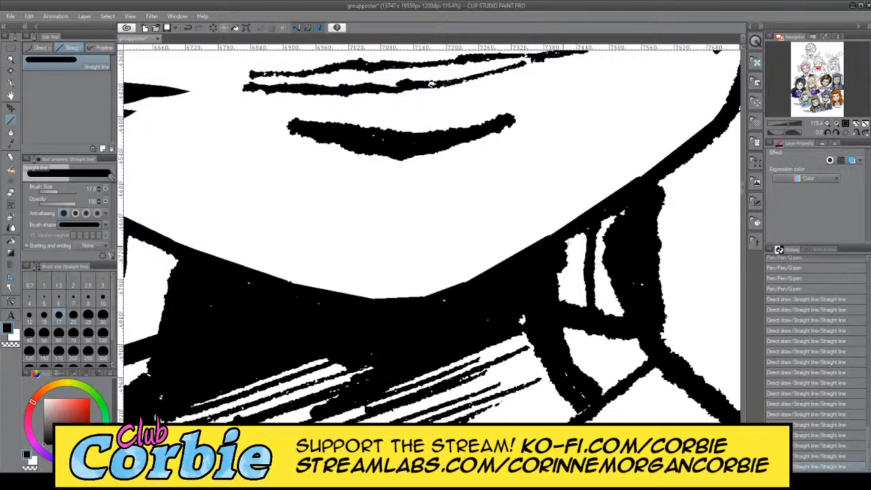
drag(656, 185, 536, 130)
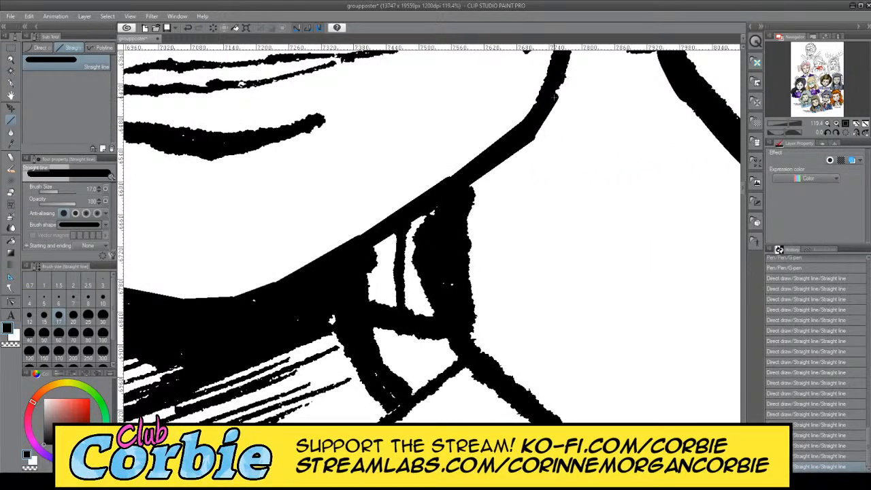
mouse_move(554, 97)
mouse_down()
mouse_move(562, 82)
mouse_move(564, 172)
mouse_up()
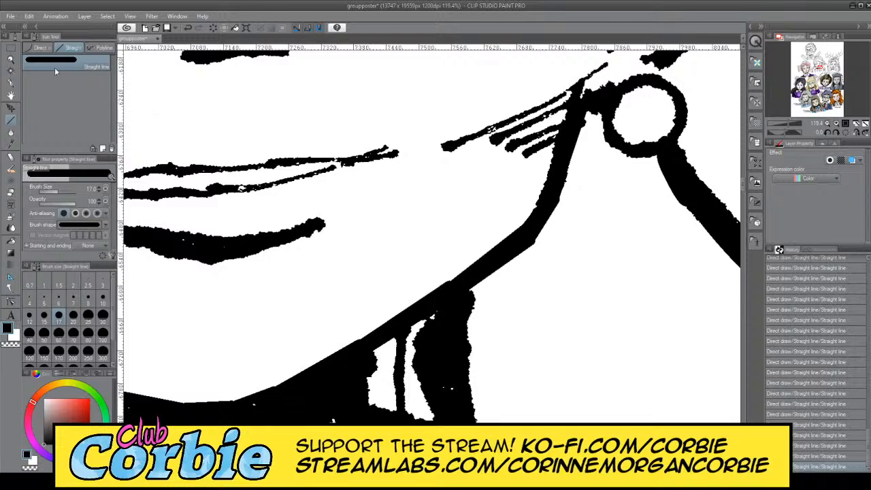
Step: Zoom out to the whole poster, then close in on Ruby Wood's hair line
click(11, 59)
drag(388, 195, 232, 223)
drag(374, 160, 390, 187)
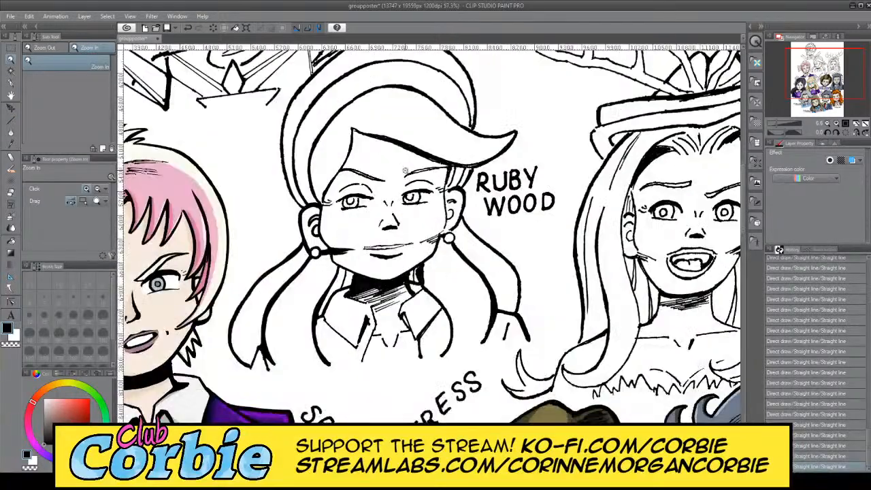
scroll(368, 191, up, 1)
scroll(369, 211, down, 2)
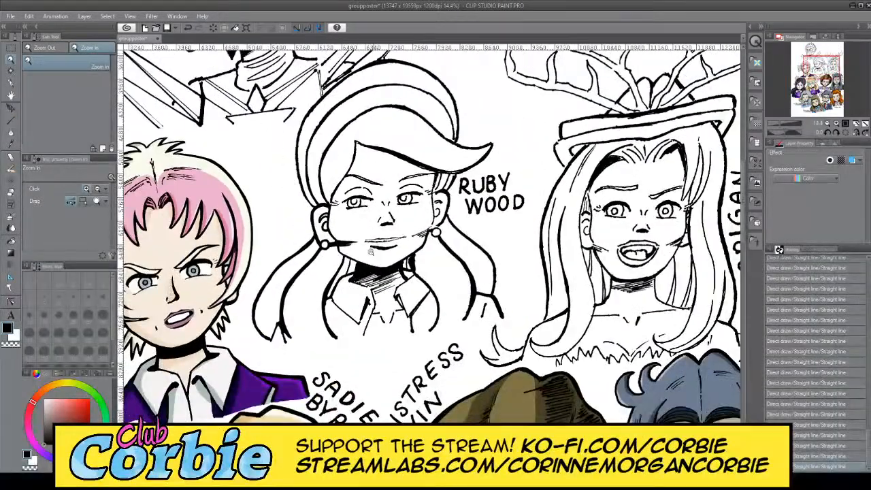
scroll(370, 252, down, 1)
drag(472, 275, 469, 291)
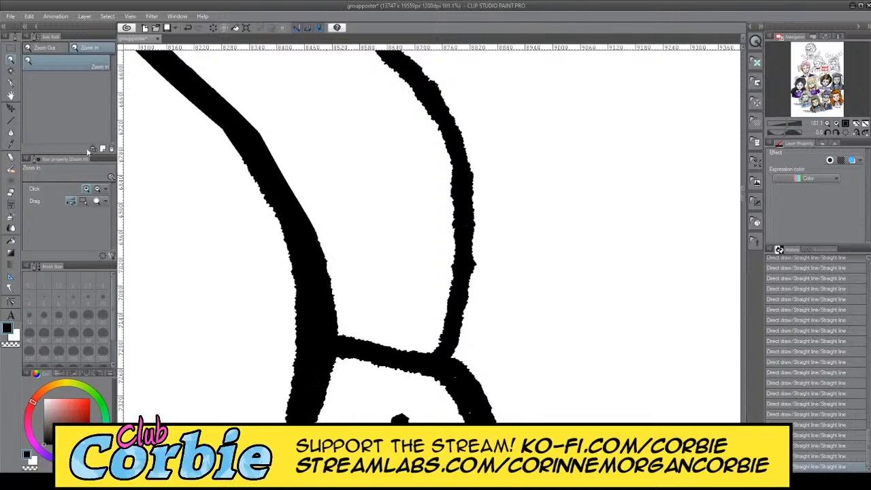
Step: With the G-pen at size 60, thicken the right hair line and its horizontal crossbar
click(10, 82)
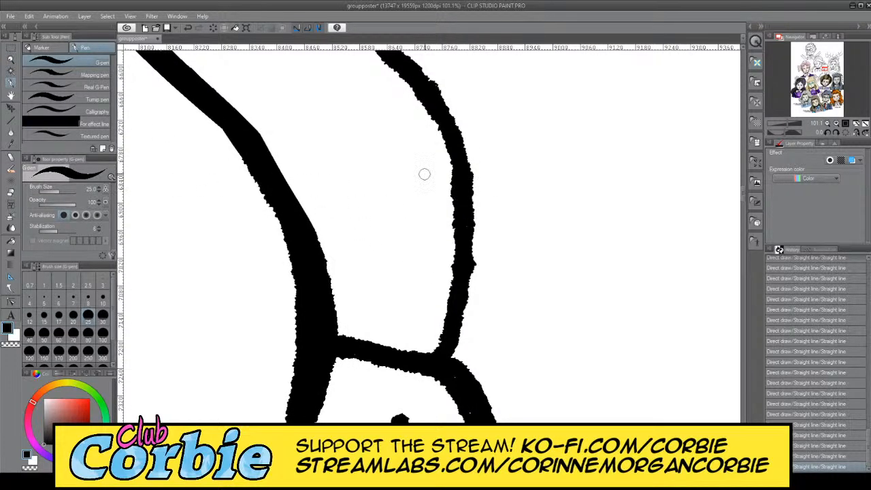
click(58, 332)
mouse_move(460, 114)
mouse_down()
mouse_move(472, 262)
mouse_move(461, 320)
mouse_move(441, 338)
mouse_up()
key(ctrl+z)
key(ctrl+z)
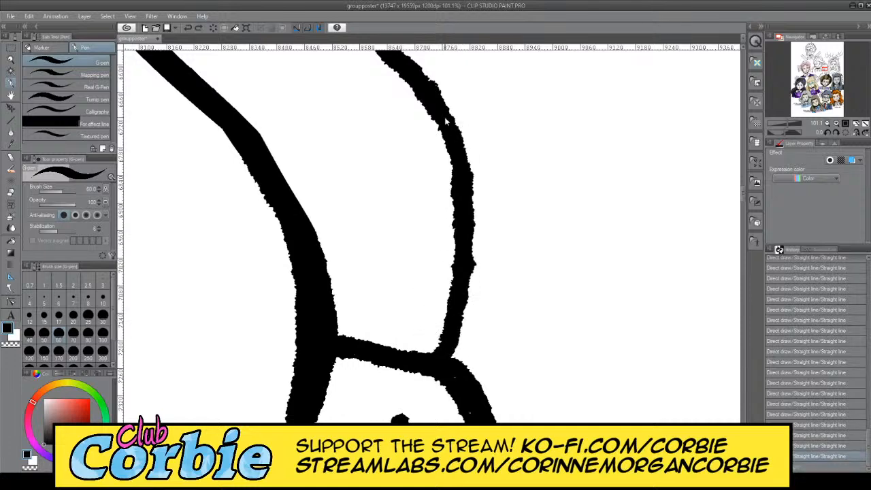
mouse_move(439, 100)
mouse_down()
mouse_move(473, 201)
mouse_move(446, 340)
mouse_up()
key(ctrl+z)
drag(441, 106, 446, 343)
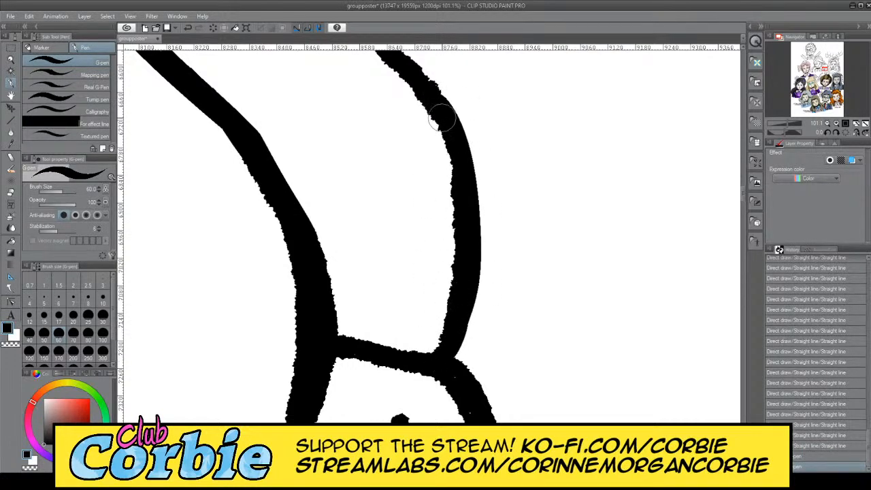
drag(440, 118, 450, 368)
key(ctrl+z)
drag(437, 124, 435, 359)
key(ctrl+z)
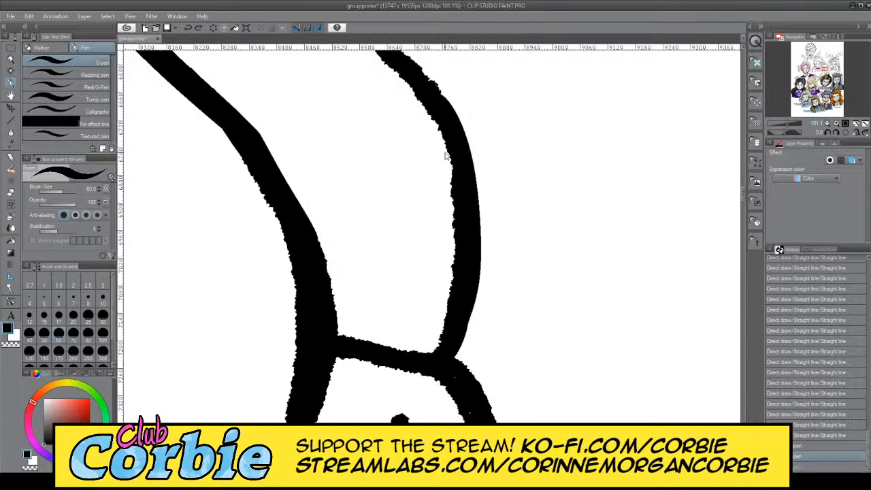
drag(443, 116, 419, 337)
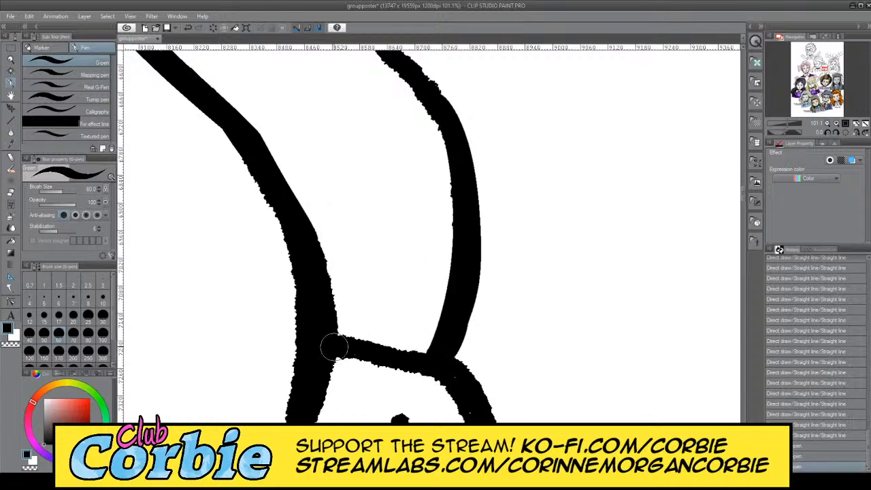
drag(334, 347, 432, 363)
Step: Zoom out to the page and back in on Ruby Wood
click(10, 61)
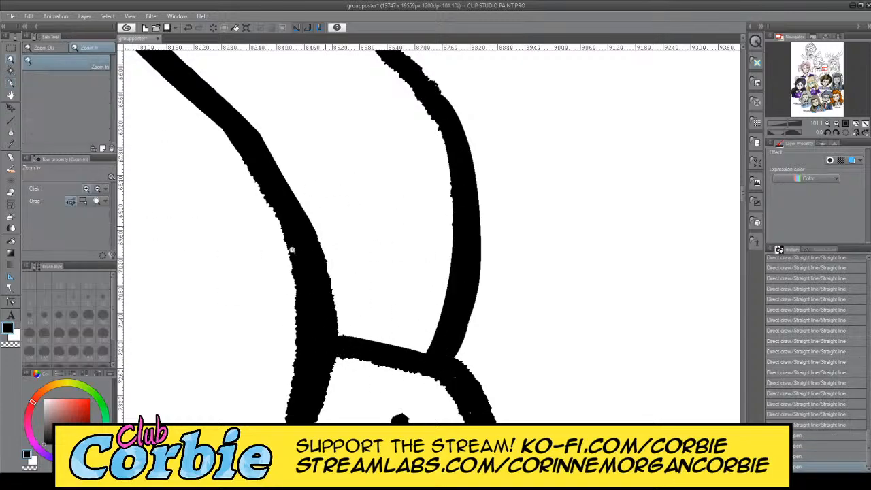
drag(292, 251, 204, 250)
drag(286, 231, 331, 256)
Step: Zoom in on Ruby Wood's hair lines and thicken the upper and lower contour lines with the pen
click(339, 220)
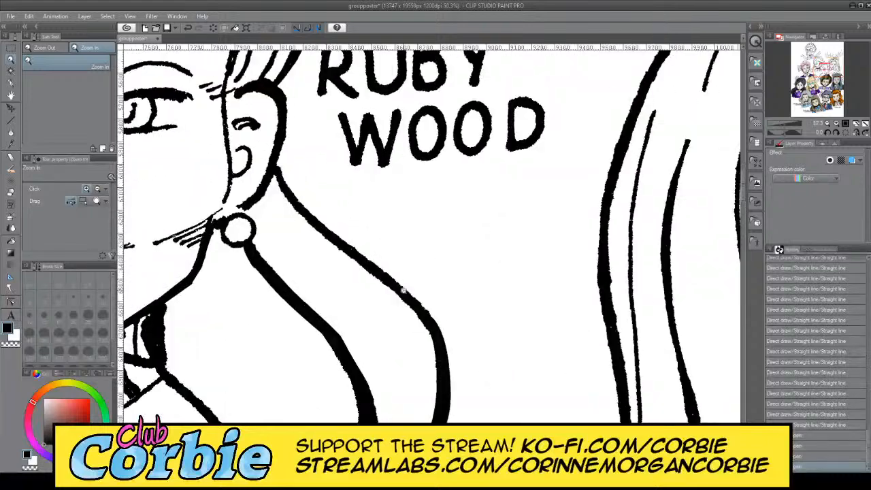
click(405, 290)
click(12, 81)
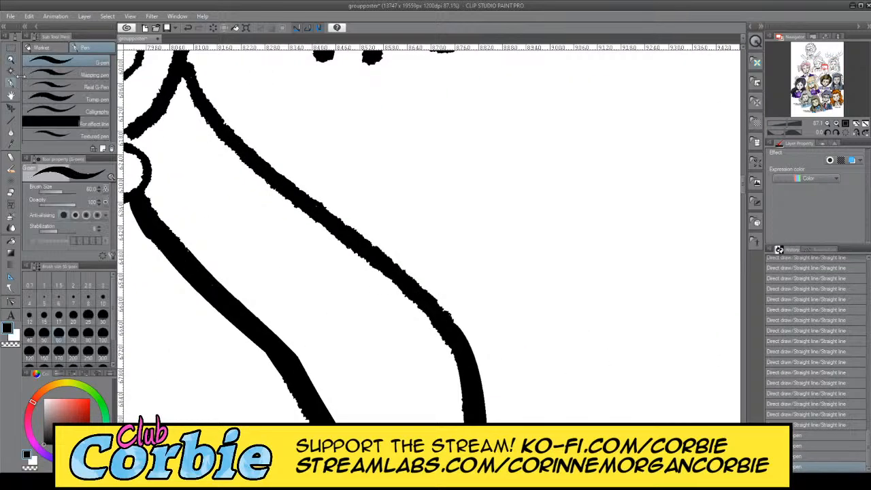
drag(186, 61, 363, 253)
key(ctrl+z)
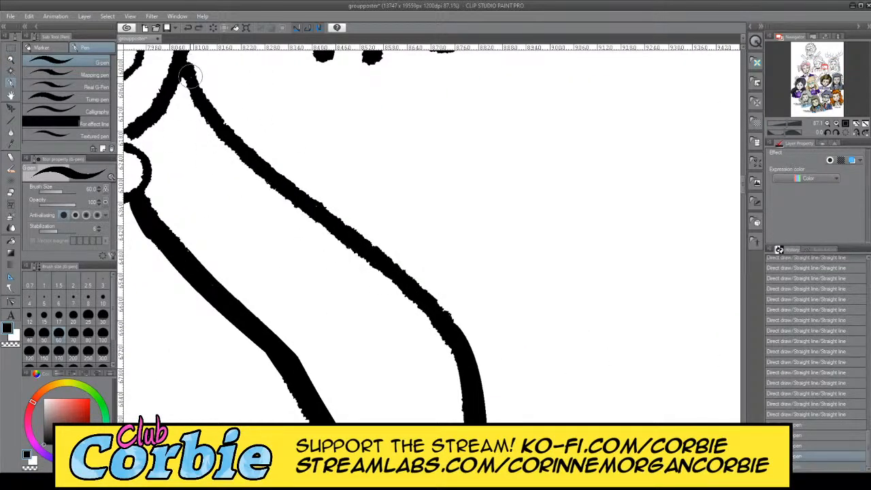
drag(181, 59, 360, 240)
drag(298, 207, 438, 295)
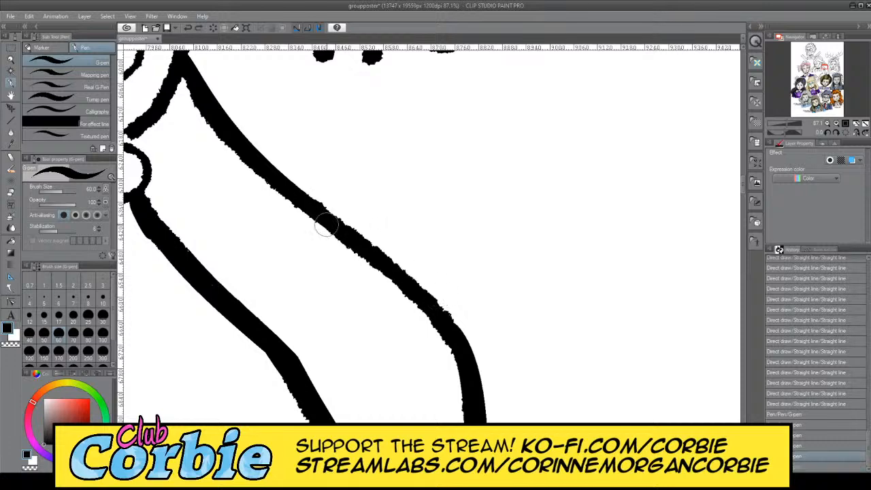
Step: Retrace the upper contour down to its bend and add a short extending stroke
drag(293, 191, 436, 294)
key(ctrl+z)
drag(294, 196, 436, 310)
key(ctrl+z)
drag(314, 215, 434, 334)
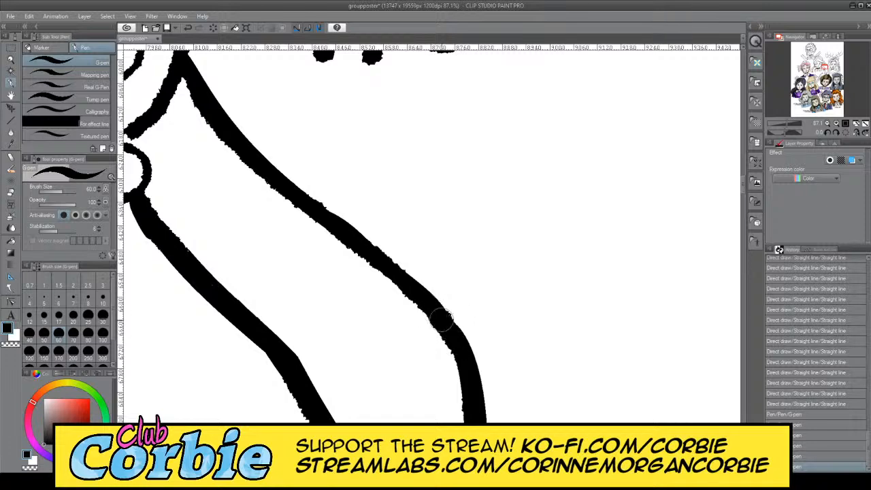
drag(433, 313, 460, 364)
Step: Switch to white and try trimming the contour's top edge, undoing unsatisfying attempts
key(x)
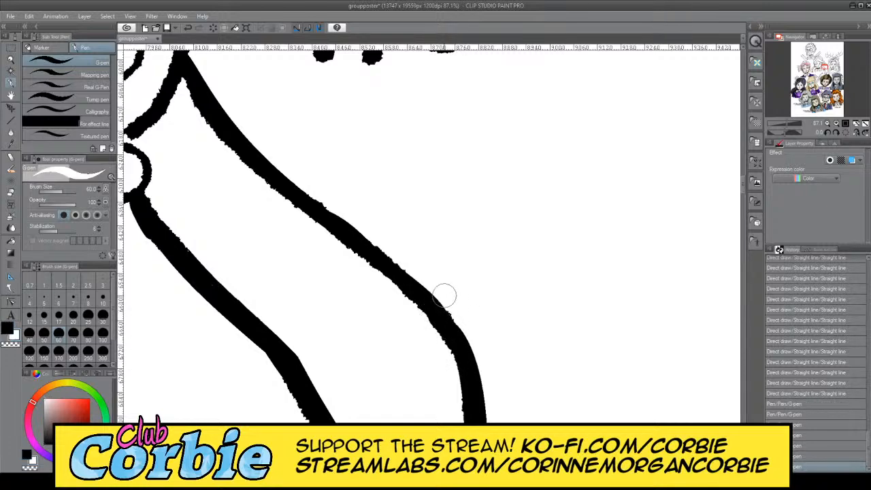
drag(315, 195, 462, 324)
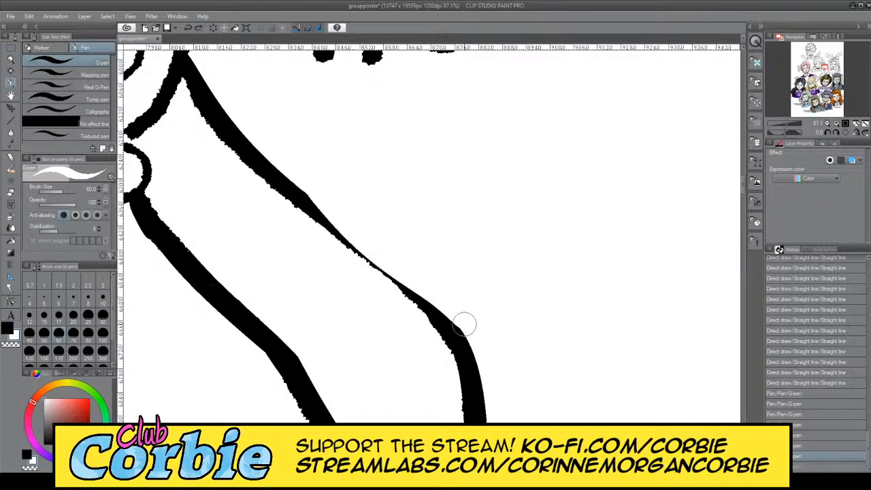
key(ctrl+z)
drag(317, 200, 493, 342)
key(ctrl+z)
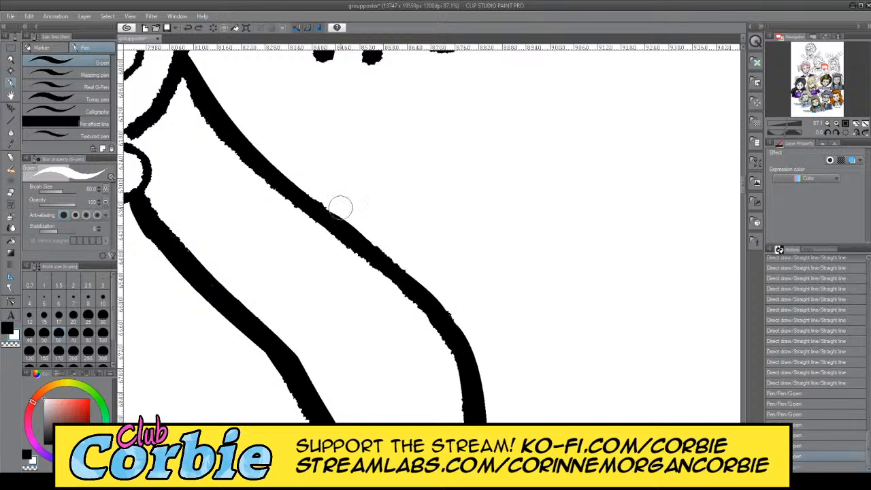
drag(341, 206, 470, 332)
key(ctrl+z)
Step: Thin the line's upper edge and middle section with white, then trim the right line's outer edge
key(ctrl+z)
drag(307, 176, 502, 348)
key(ctrl+z)
drag(303, 176, 486, 314)
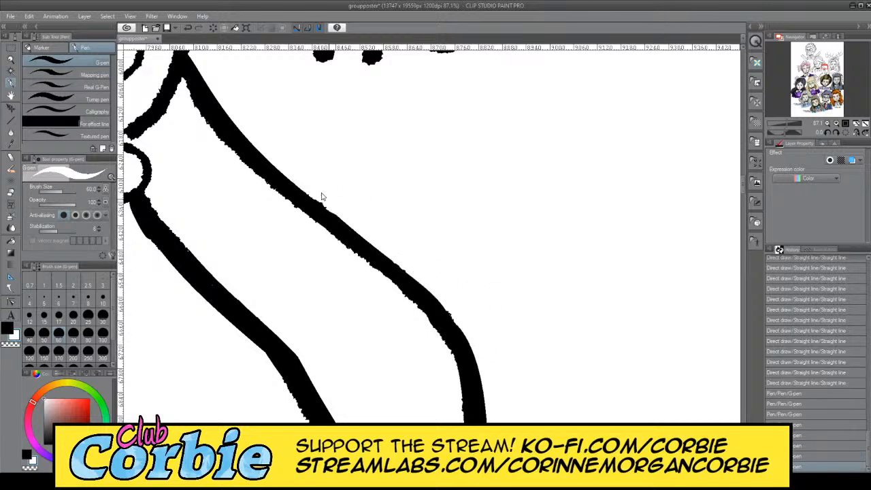
key(ctrl+z)
drag(300, 177, 485, 310)
drag(328, 198, 474, 312)
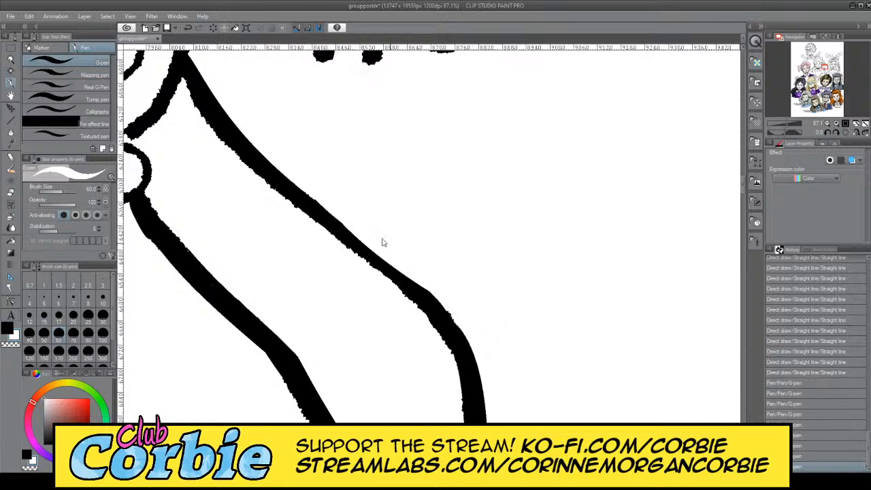
key(ctrl+z)
mouse_move(338, 211)
mouse_down()
mouse_move(439, 291)
mouse_move(472, 342)
mouse_move(345, 208)
mouse_move(460, 302)
mouse_move(480, 346)
mouse_move(353, 209)
mouse_move(499, 353)
mouse_up()
key(ctrl+z)
mouse_move(423, 257)
mouse_down()
mouse_move(501, 374)
mouse_move(422, 258)
mouse_move(486, 356)
mouse_up()
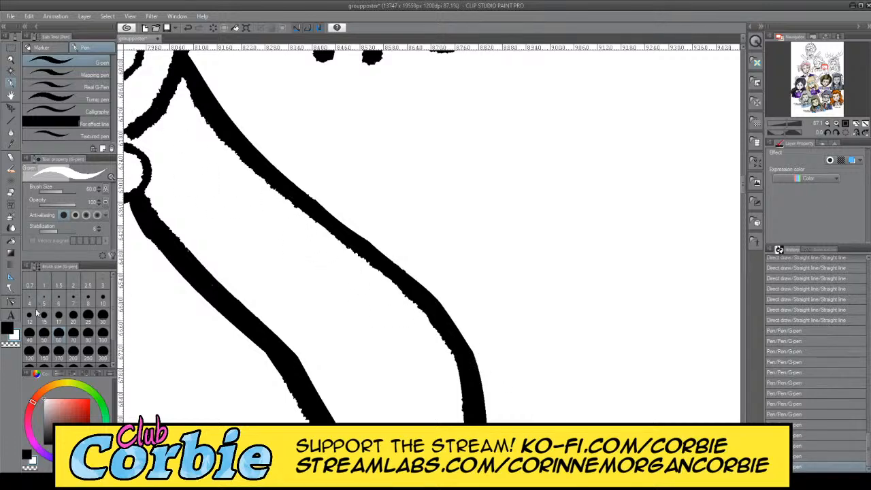
Step: Return to black and retrace the hair strand's inner and lower edges, undoing rough strokes
click(7, 328)
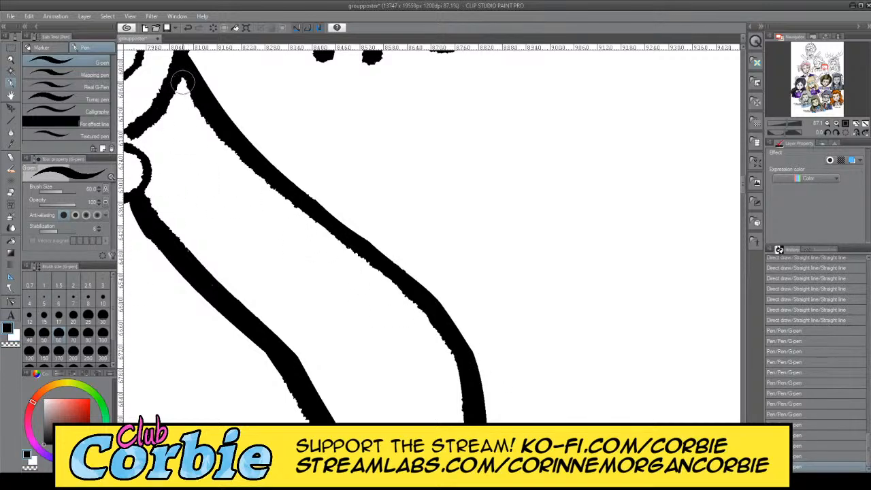
mouse_move(175, 66)
mouse_down()
mouse_move(333, 235)
mouse_move(322, 226)
mouse_move(315, 219)
mouse_move(370, 248)
mouse_move(441, 309)
mouse_up()
key(ctrl+z)
drag(323, 219, 424, 311)
key(ctrl+z)
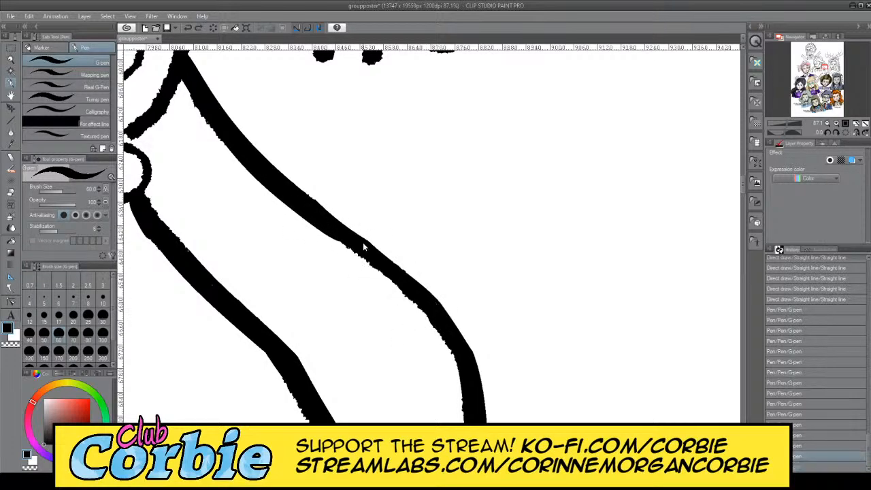
mouse_move(328, 232)
mouse_down()
mouse_move(462, 364)
mouse_move(386, 275)
mouse_move(450, 361)
mouse_up()
key(ctrl+z)
key(ctrl+z)
mouse_move(320, 225)
mouse_down()
mouse_move(402, 297)
mouse_move(451, 363)
mouse_up()
Step: Thicken and smooth the strand's lower edge to its bottom, then its upper edge, in bold black
key(ctrl+z)
drag(362, 252, 454, 348)
key(ctrl+z)
drag(322, 222, 451, 350)
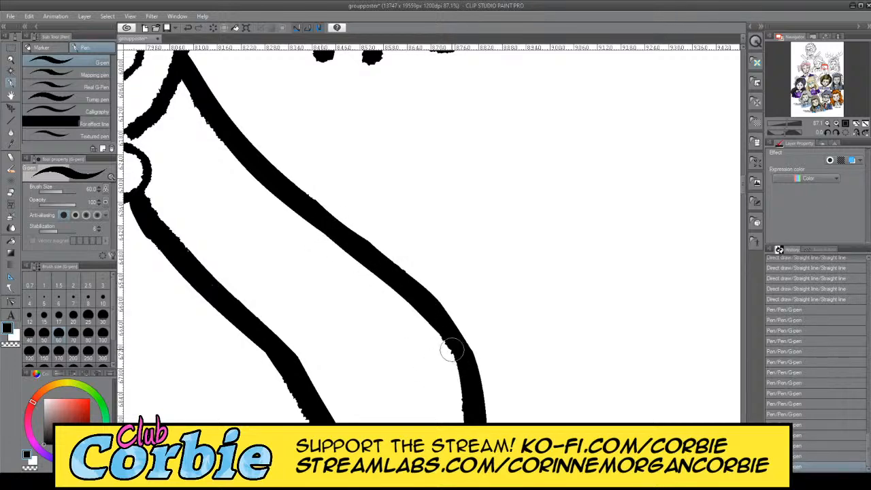
drag(426, 307, 464, 383)
key(ctrl+z)
drag(426, 302, 476, 400)
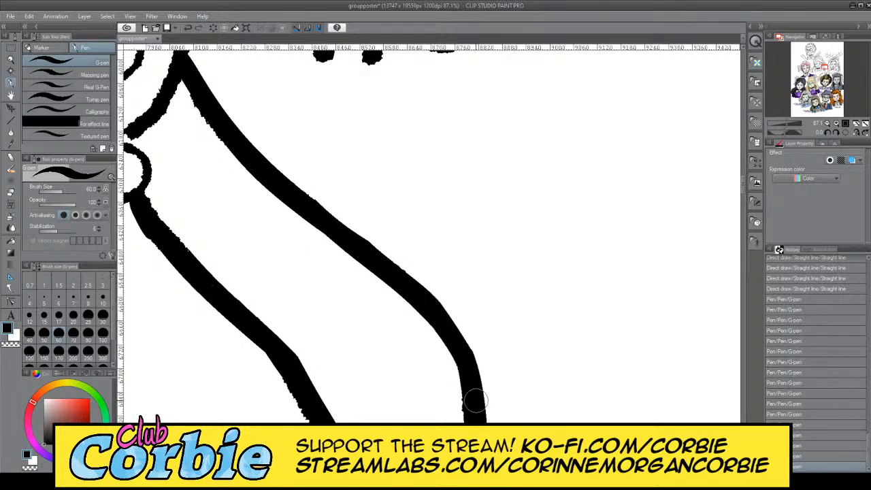
drag(182, 72, 235, 164)
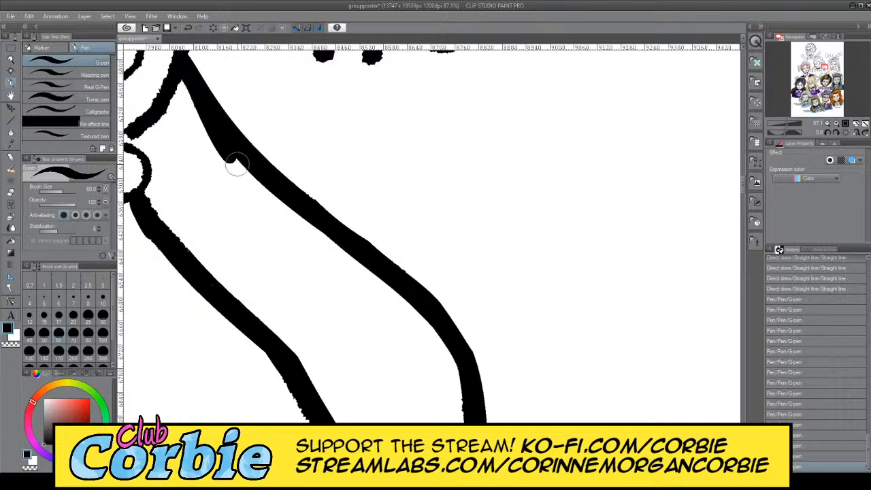
key(ctrl+z)
mouse_move(185, 75)
mouse_down()
mouse_move(224, 141)
mouse_move(264, 180)
mouse_up()
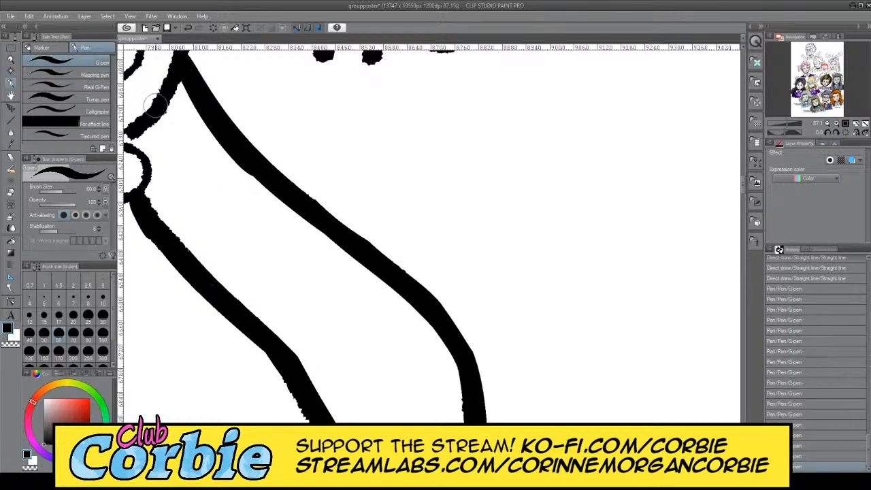
Step: Zoom out to view the whole poster, then zoom back in on Ruby Wood
click(10, 59)
drag(336, 181, 212, 235)
drag(301, 158, 357, 149)
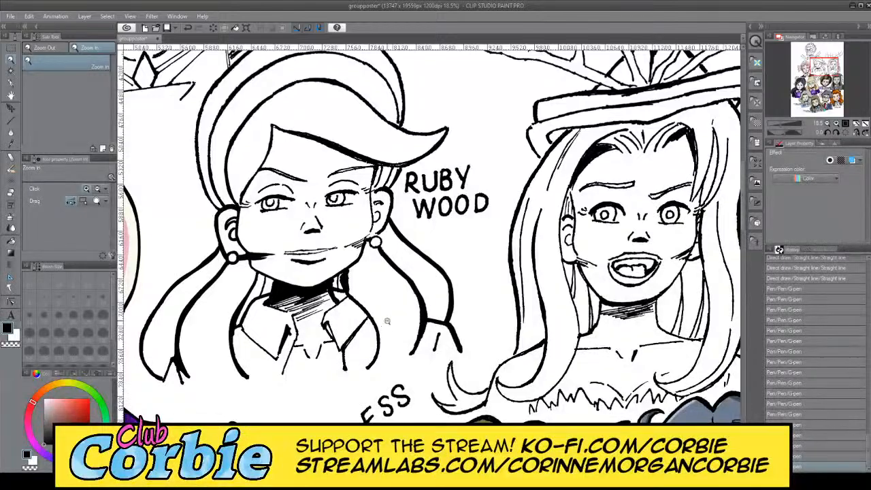
Step: Frame the view around Ruby's collar and ink the curve in black from its tip up toward the collar
drag(371, 325, 394, 286)
drag(344, 189, 317, 138)
click(12, 94)
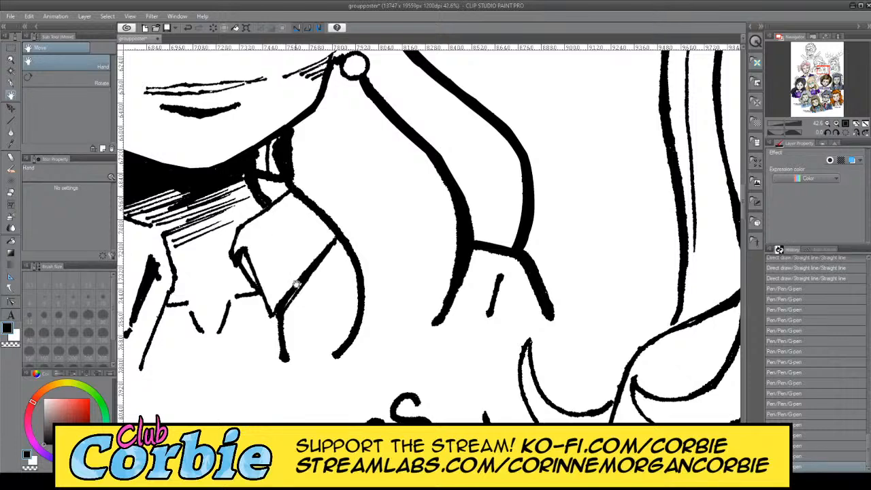
click(12, 83)
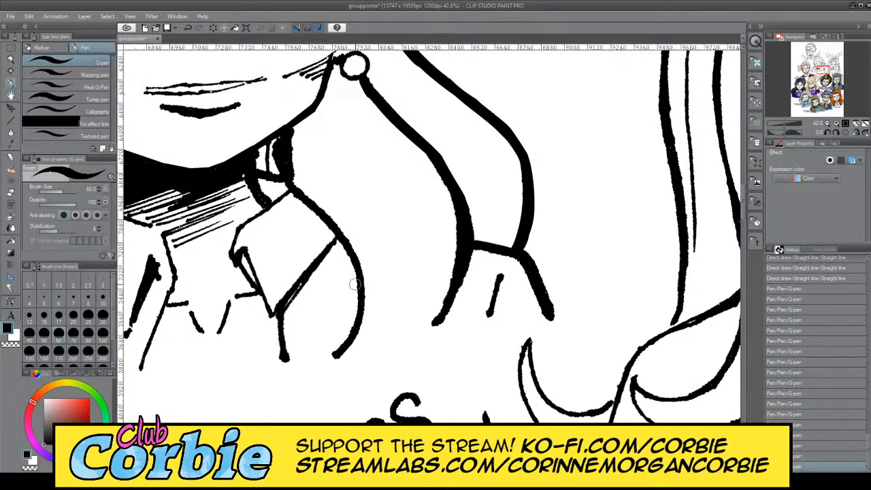
mouse_move(340, 353)
mouse_down()
mouse_move(365, 298)
mouse_move(334, 208)
mouse_up()
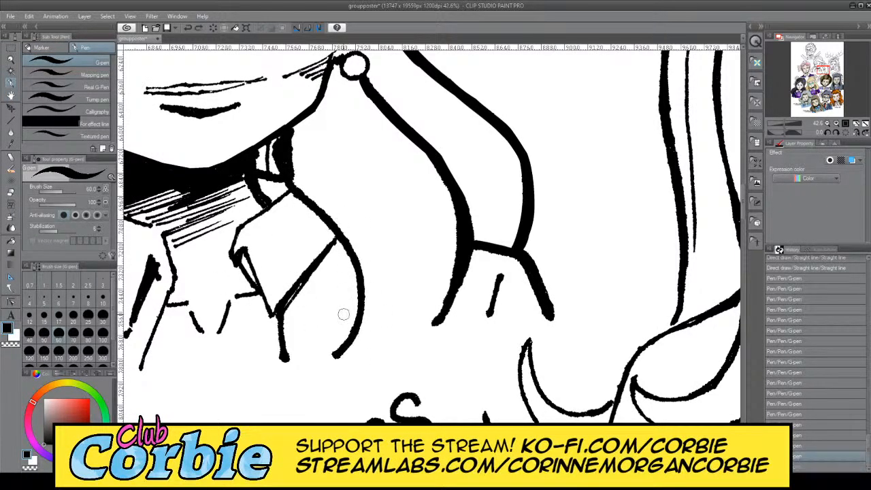
drag(360, 325, 338, 218)
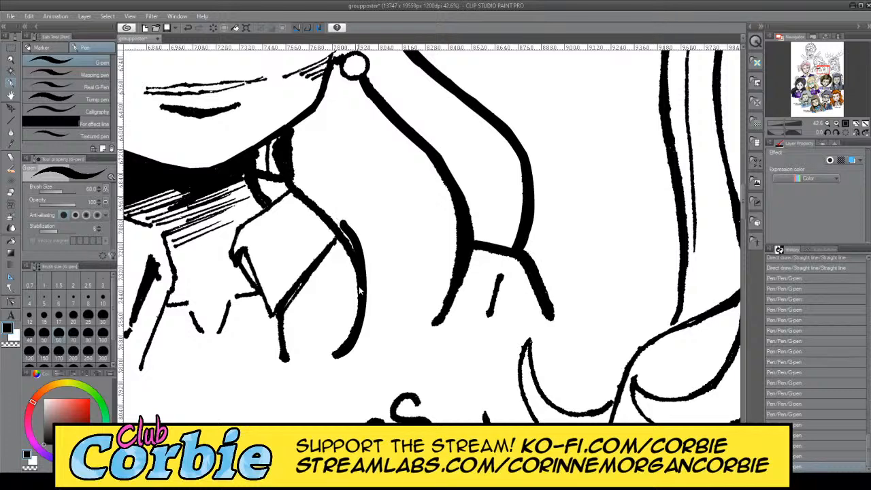
mouse_move(350, 249)
mouse_down()
mouse_move(304, 181)
mouse_move(297, 142)
mouse_up()
key(ctrl+z)
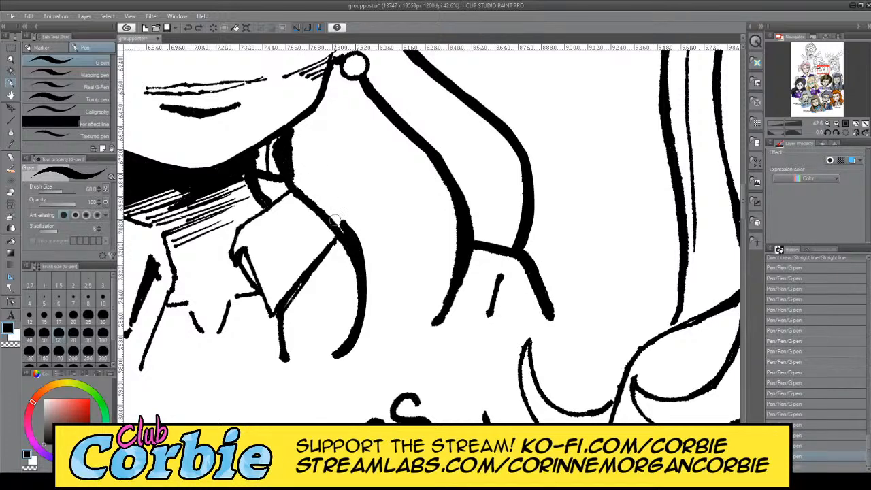
drag(336, 221, 294, 157)
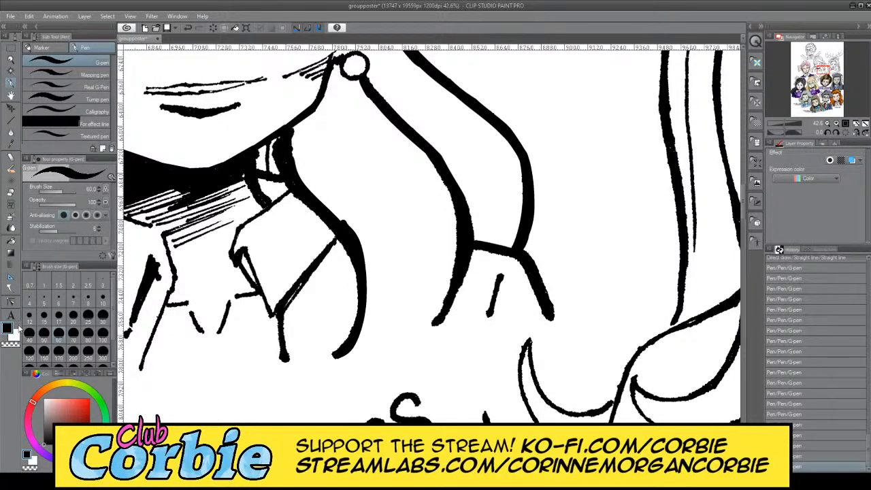
Step: Thin and taper the curve's collar end, left edge and lower line with white
click(15, 334)
drag(288, 151, 370, 284)
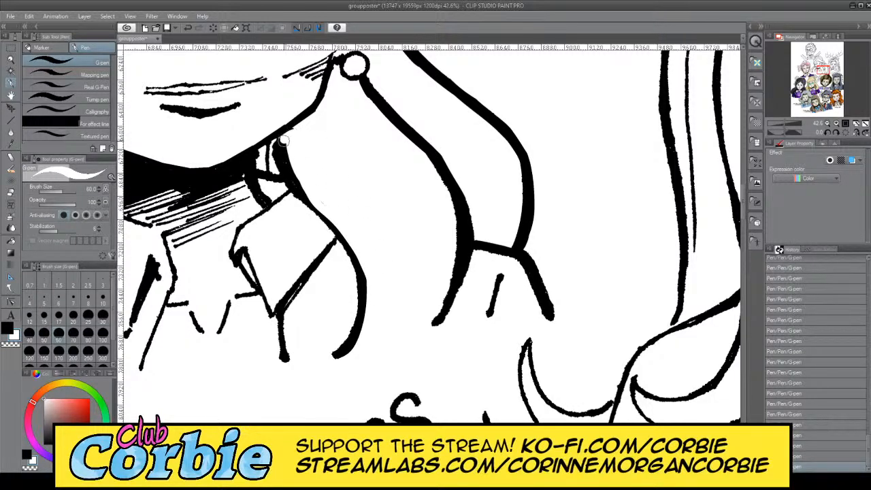
drag(284, 141, 306, 194)
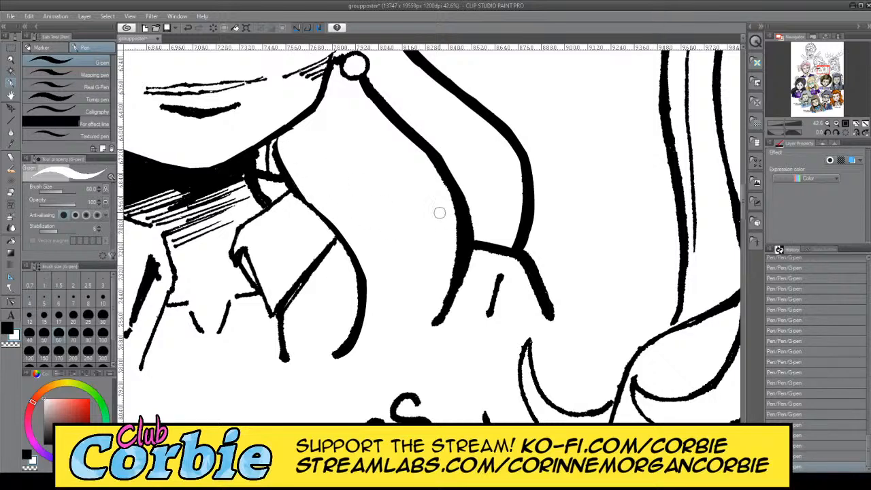
drag(455, 220, 427, 321)
mouse_move(441, 193)
mouse_down()
mouse_move(452, 296)
mouse_move(437, 324)
mouse_up()
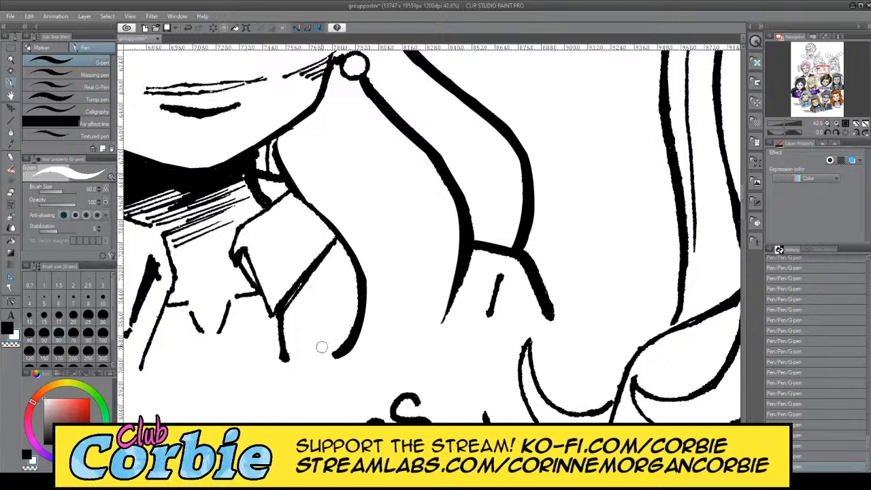
drag(333, 350, 354, 273)
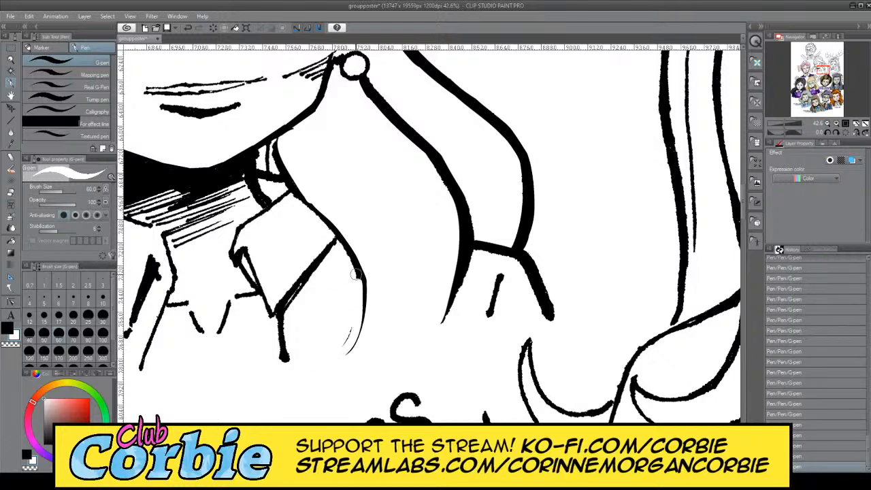
key(ctrl+z)
key(ctrl+z)
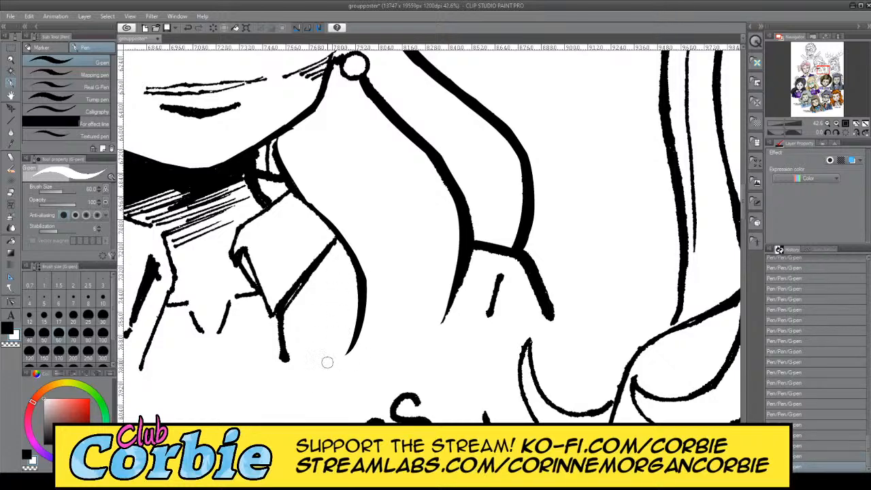
Step: Return to black, zoom in on the collar outline, and start thickening the diagonal outline
key(x)
click(11, 58)
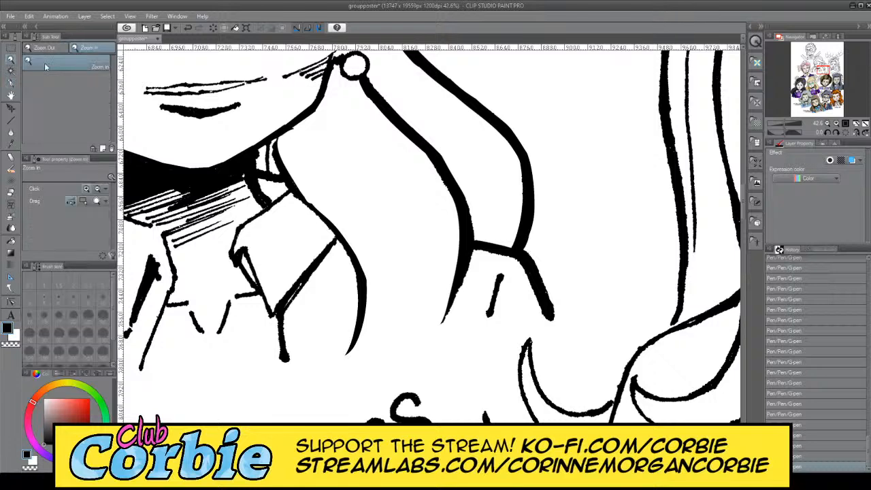
drag(323, 196, 293, 173)
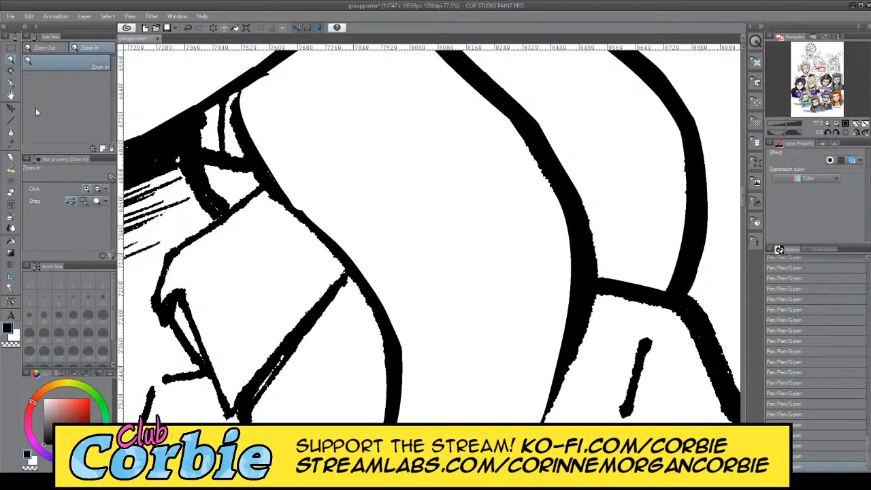
click(10, 83)
drag(240, 117, 339, 253)
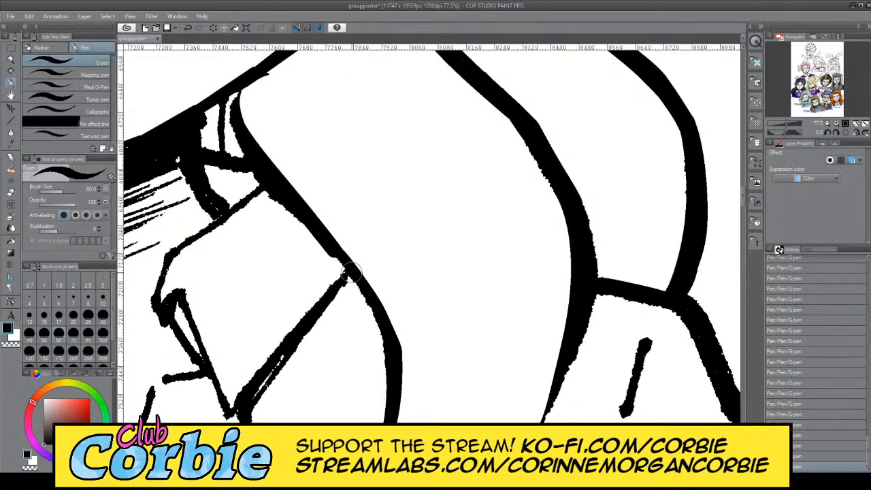
key(ctrl+z)
mouse_move(243, 127)
mouse_down()
mouse_move(297, 219)
mouse_move(348, 275)
mouse_up()
Step: Retrace the diagonal collar outline downward and thicken its lower part in bold black
key(ctrl+z)
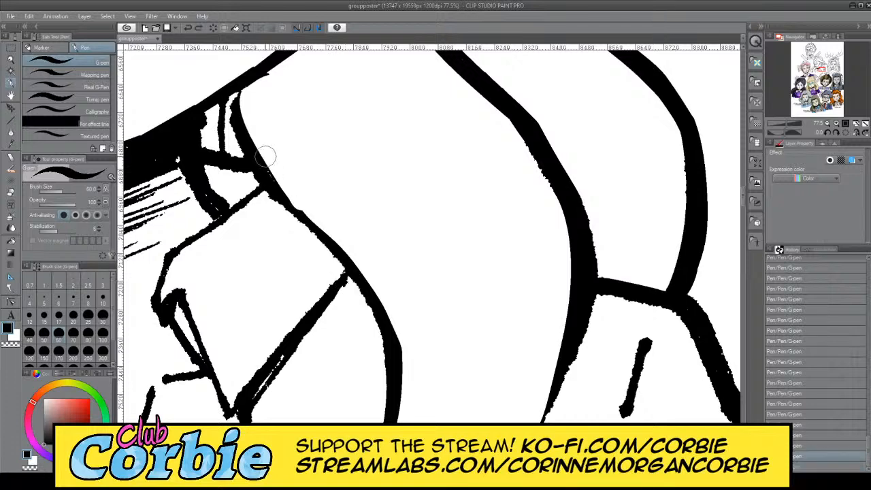
mouse_move(253, 149)
mouse_down()
mouse_move(384, 301)
mouse_move(389, 322)
mouse_up()
key(ctrl+z)
drag(251, 161, 366, 328)
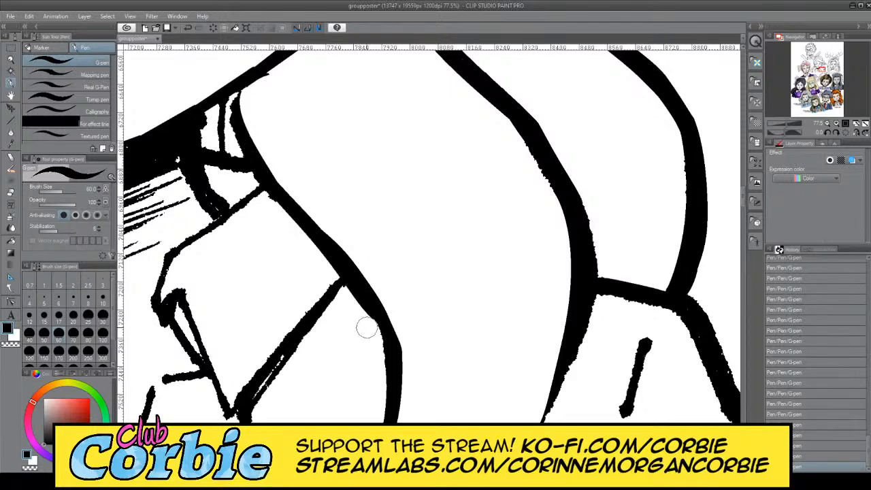
drag(354, 289, 389, 362)
drag(368, 310, 391, 383)
key(ctrl+z)
Step: Try touching up the upper outline and its inner edge, undoing each attempt
drag(260, 174, 236, 100)
key(ctrl+z)
drag(261, 179, 236, 100)
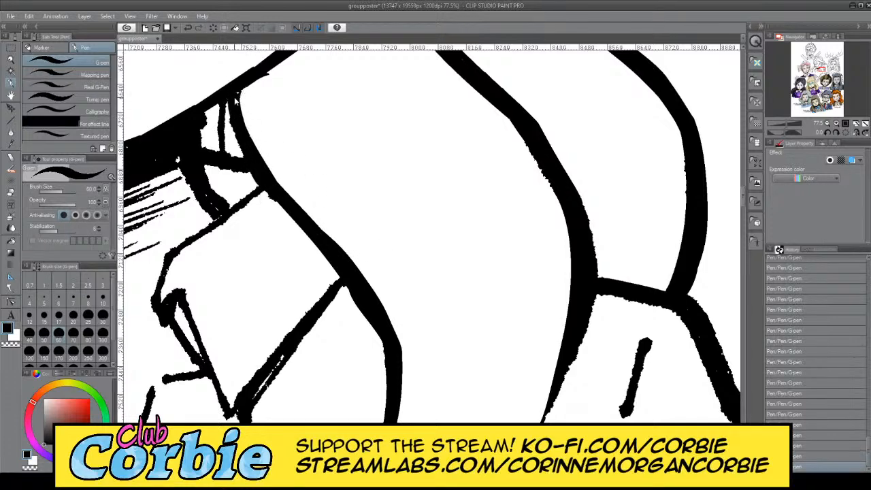
key(ctrl+z)
mouse_move(263, 177)
mouse_down()
mouse_move(232, 84)
mouse_move(252, 180)
mouse_move(269, 193)
mouse_move(237, 98)
mouse_move(238, 139)
mouse_move(265, 187)
mouse_up()
key(ctrl+z)
key(ctrl+z)
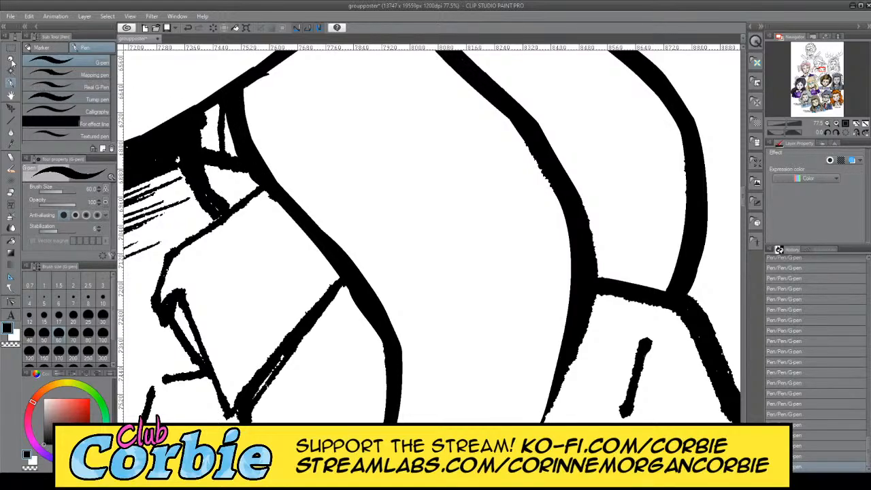
Step: Zoom out over the whole poster, then zoom in to frame Ruby Wood's portrait
click(12, 60)
drag(331, 214, 265, 164)
drag(398, 149, 347, 95)
click(359, 77)
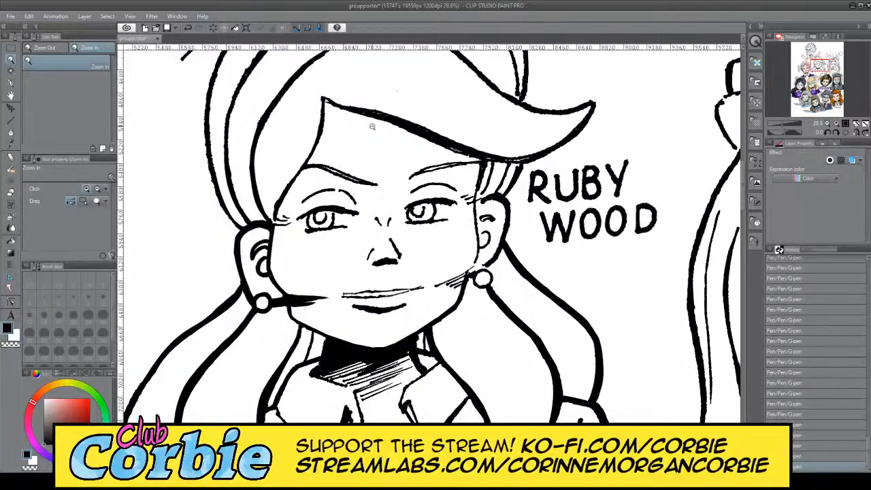
drag(372, 127, 411, 110)
drag(389, 169, 373, 280)
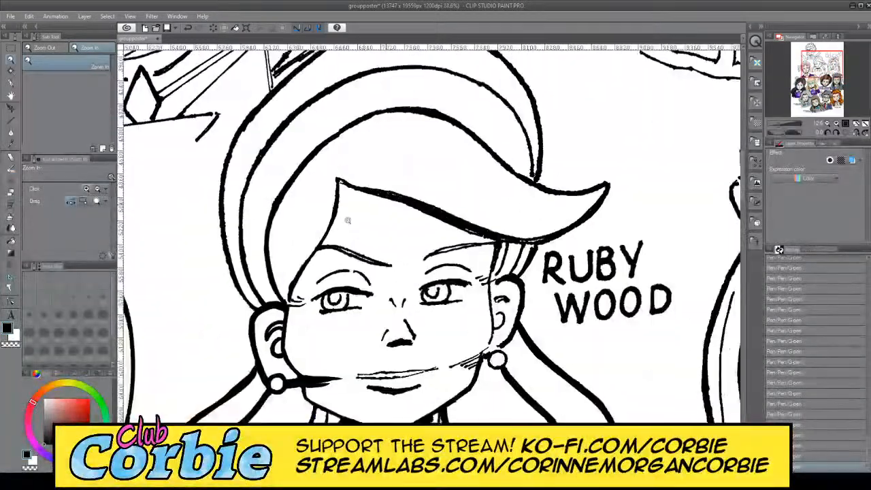
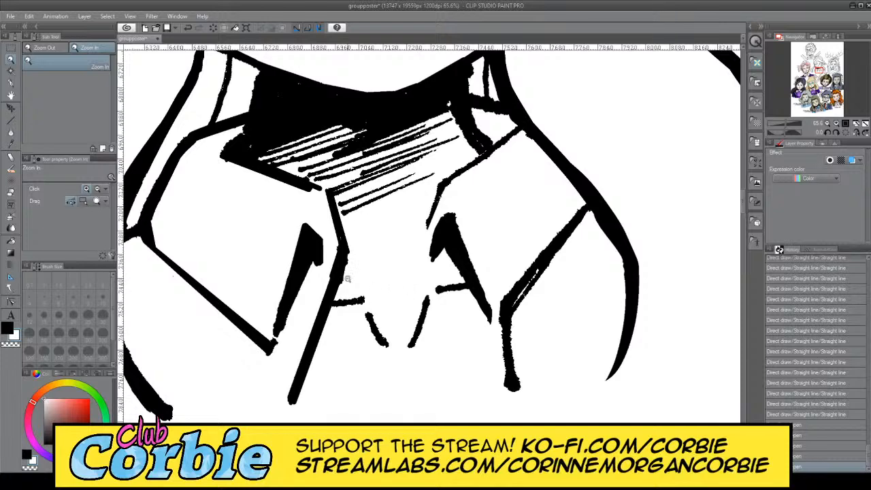
Step: Draw black straight fold lines down and up across the right collar flap with the Straight line tool
click(11, 121)
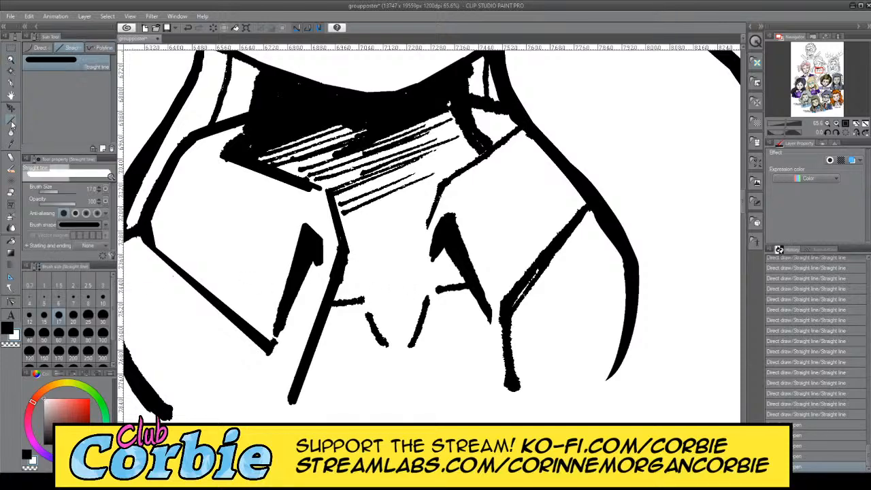
click(460, 388)
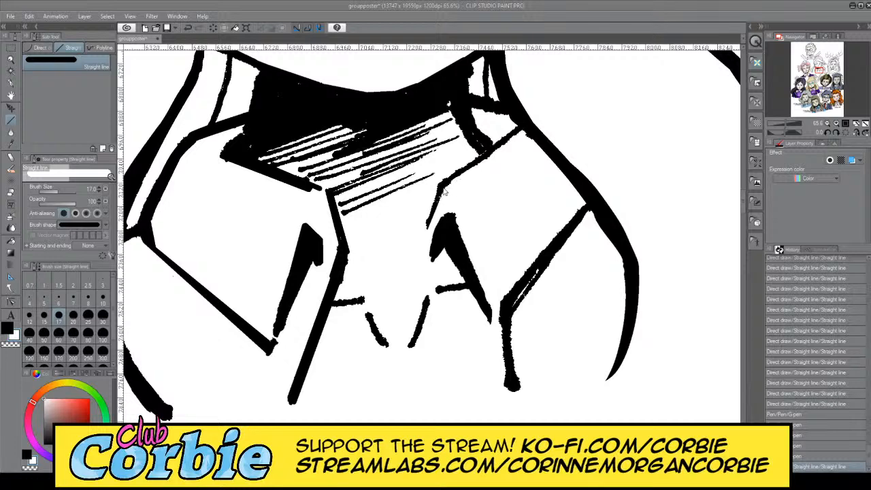
click(8, 326)
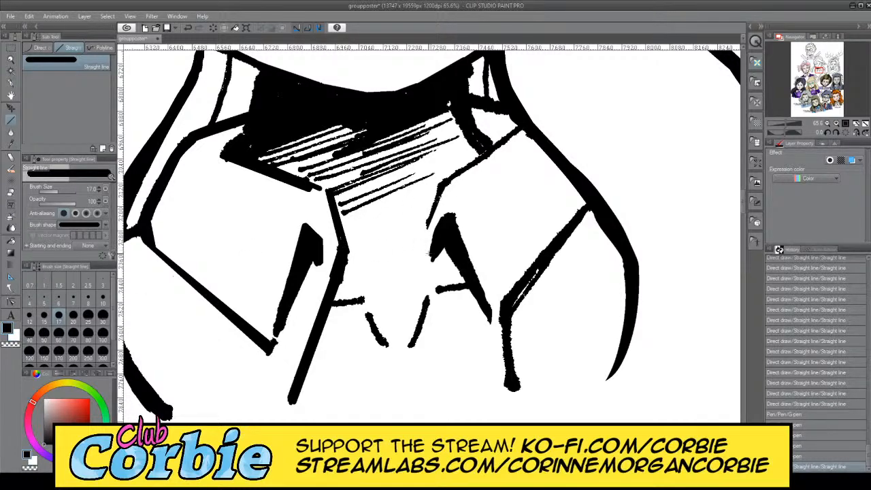
drag(414, 244, 464, 389)
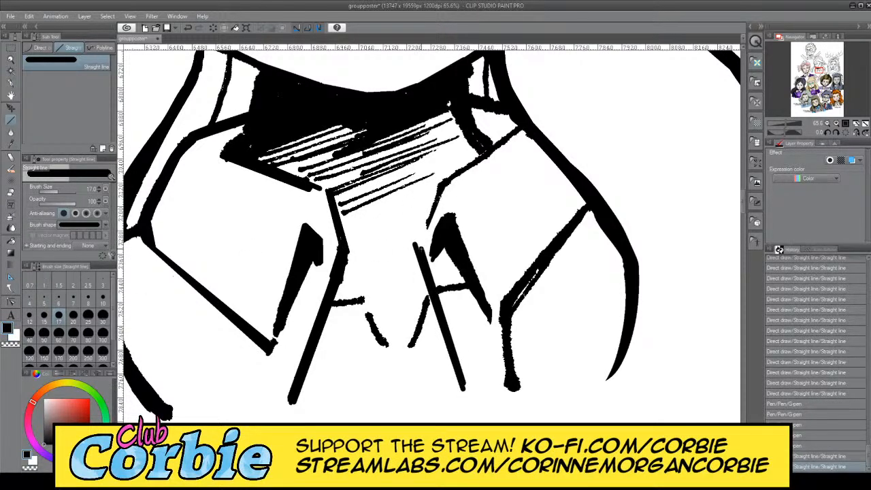
drag(414, 242, 441, 183)
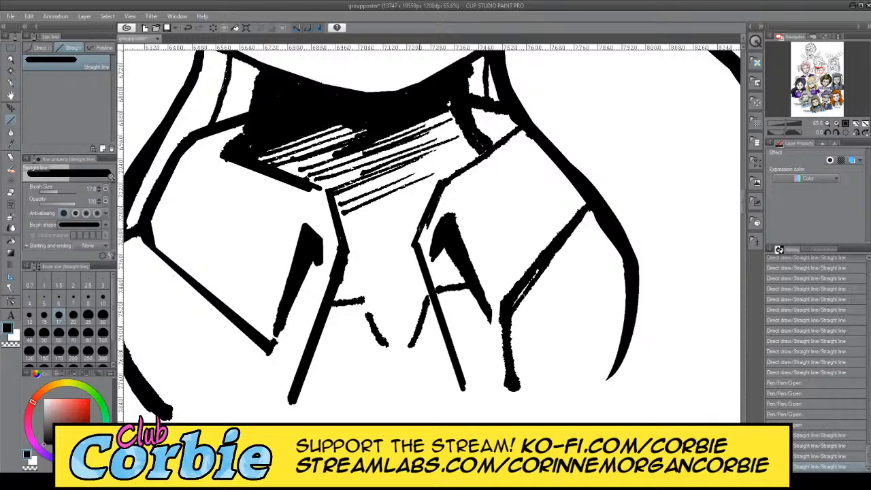
drag(417, 234, 515, 128)
drag(440, 181, 516, 127)
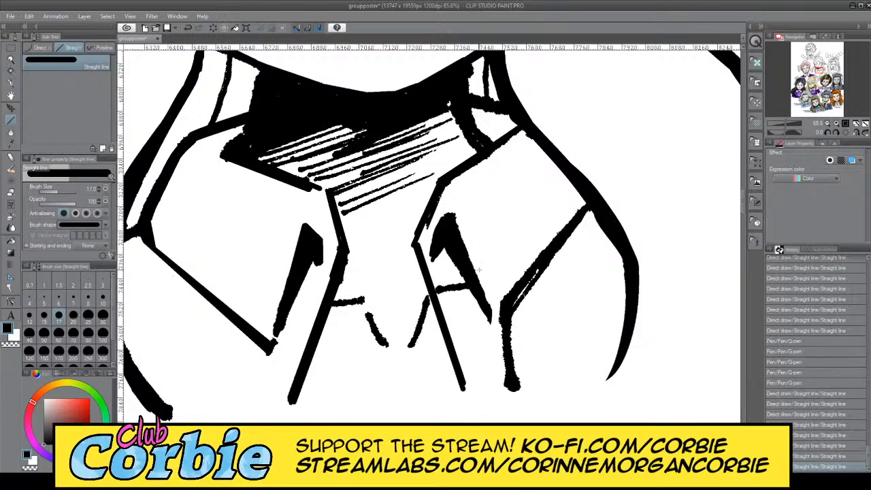
Step: With a size-70 G-pen, paint out the stray vertical, crossbar and diagonal strokes below the collar in white
click(12, 83)
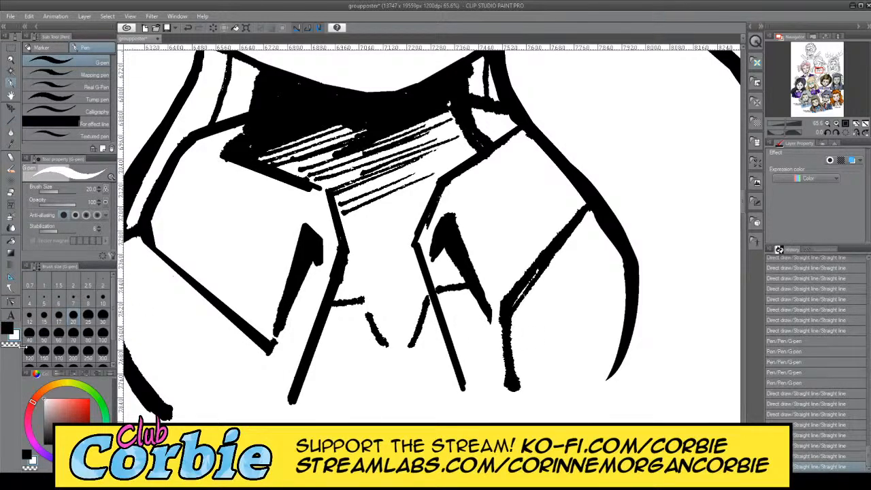
click(75, 330)
mouse_move(509, 333)
mouse_down()
mouse_move(504, 308)
mouse_move(501, 383)
mouse_move(513, 317)
mouse_move(516, 388)
mouse_move(532, 263)
mouse_move(513, 347)
mouse_move(540, 266)
mouse_up()
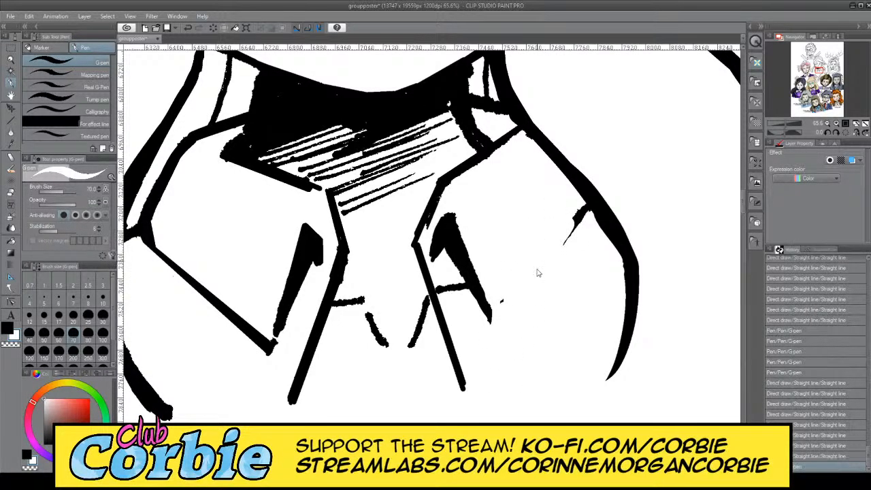
key(ctrl+z)
mouse_move(534, 300)
mouse_down()
mouse_move(515, 325)
mouse_move(523, 354)
mouse_move(517, 383)
mouse_up()
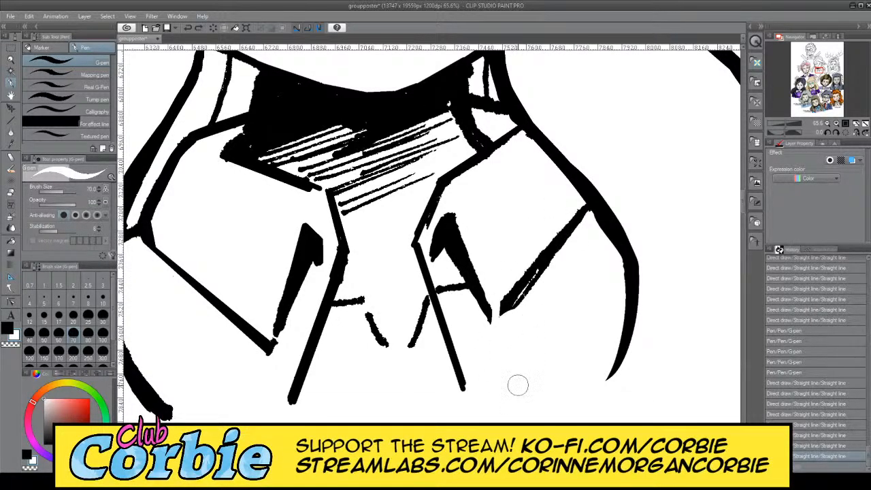
mouse_move(461, 287)
mouse_down()
mouse_move(458, 305)
mouse_move(449, 302)
mouse_move(461, 309)
mouse_move(457, 281)
mouse_move(460, 300)
mouse_up()
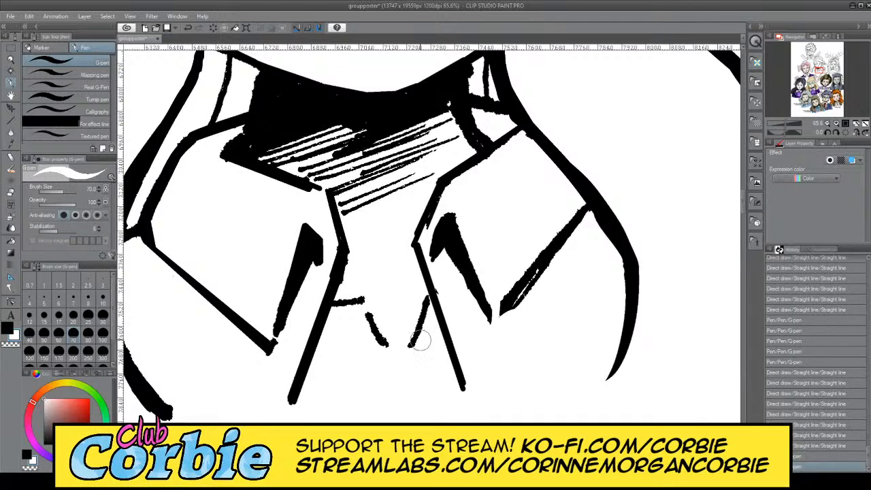
mouse_move(418, 337)
mouse_down()
mouse_move(412, 306)
mouse_move(421, 301)
mouse_move(422, 311)
mouse_move(421, 302)
mouse_up()
Step: Redraw the short left diagonal, right vertical and horizontal shirt-opening marks thicker in black
key(x)
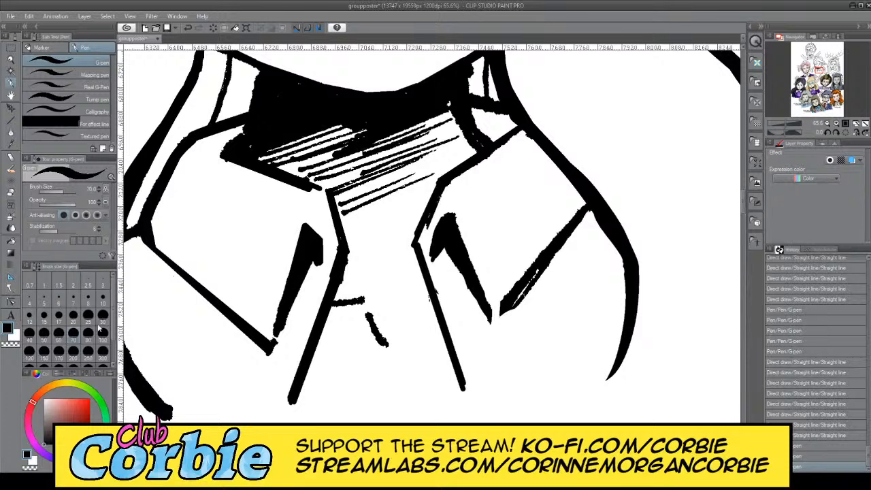
drag(408, 345, 400, 308)
key(ctrl+z)
key(ctrl+z)
mouse_move(404, 340)
mouse_down()
mouse_move(405, 316)
mouse_move(429, 289)
mouse_up()
key(ctrl+z)
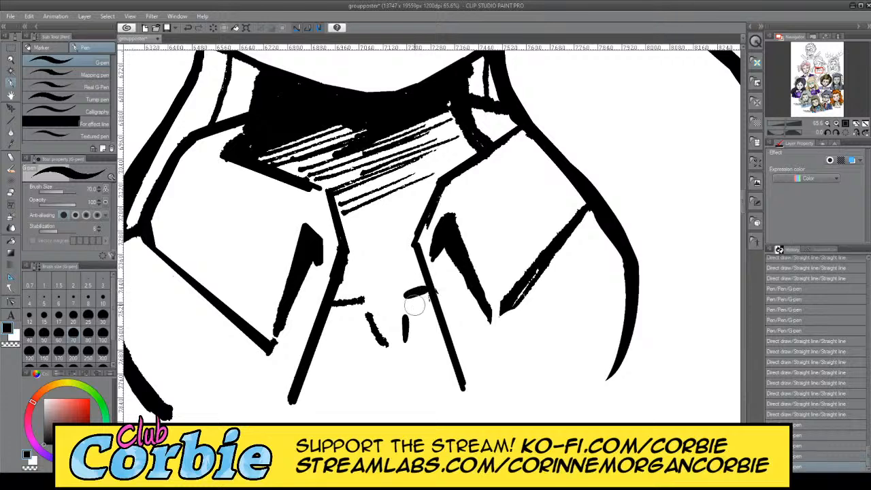
drag(368, 313, 387, 343)
key(ctrl+z)
drag(372, 313, 388, 343)
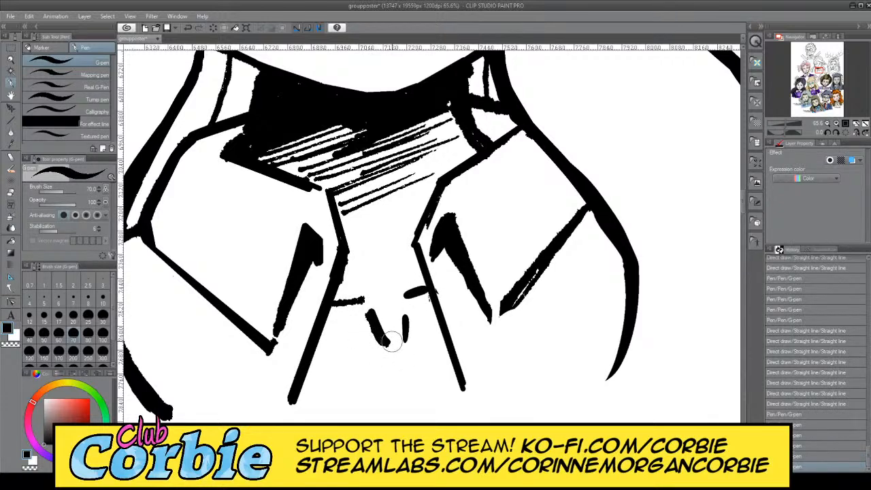
key(ctrl+z)
drag(400, 308, 400, 345)
key(ctrl+z)
drag(400, 308, 403, 344)
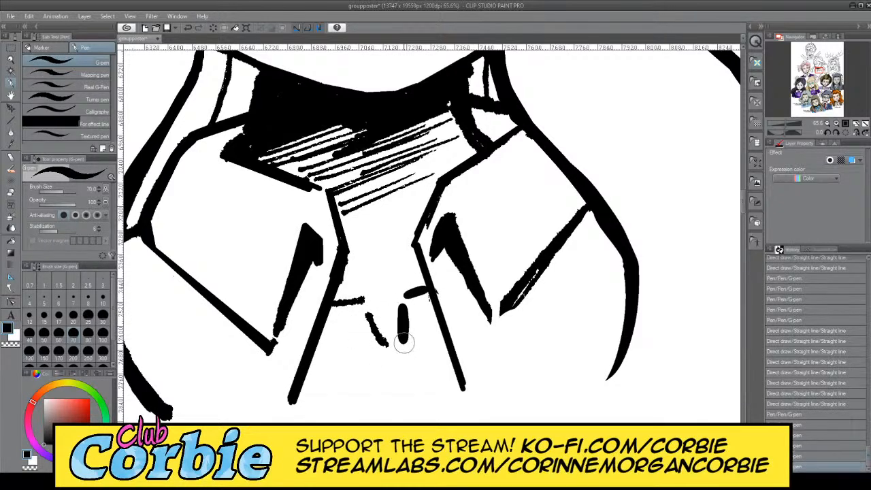
drag(370, 314, 385, 346)
mouse_move(360, 300)
mouse_down()
mouse_move(331, 313)
mouse_move(332, 302)
mouse_move(379, 292)
mouse_move(356, 288)
mouse_move(392, 285)
mouse_up()
key(ctrl+z)
key(ctrl+z)
key(x)
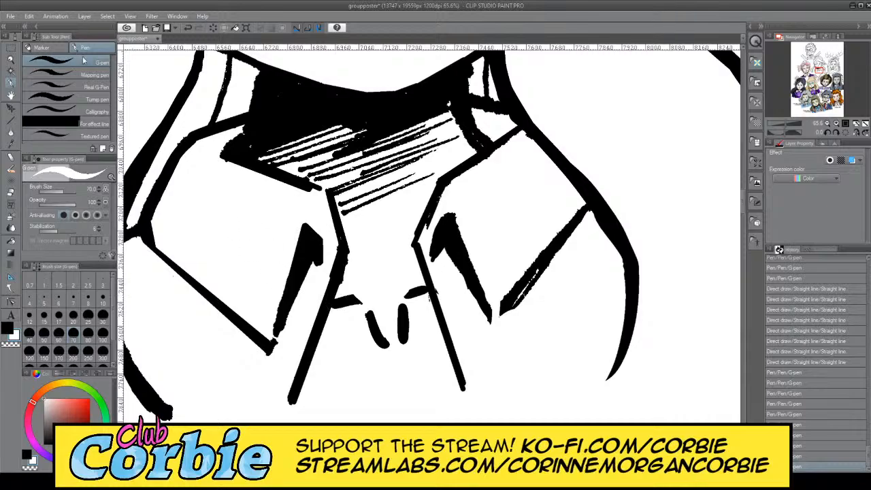
Step: Zoom in on the collar band and thicken its thin left line into bold black with a size-25 G-pen
click(12, 59)
drag(392, 251, 360, 265)
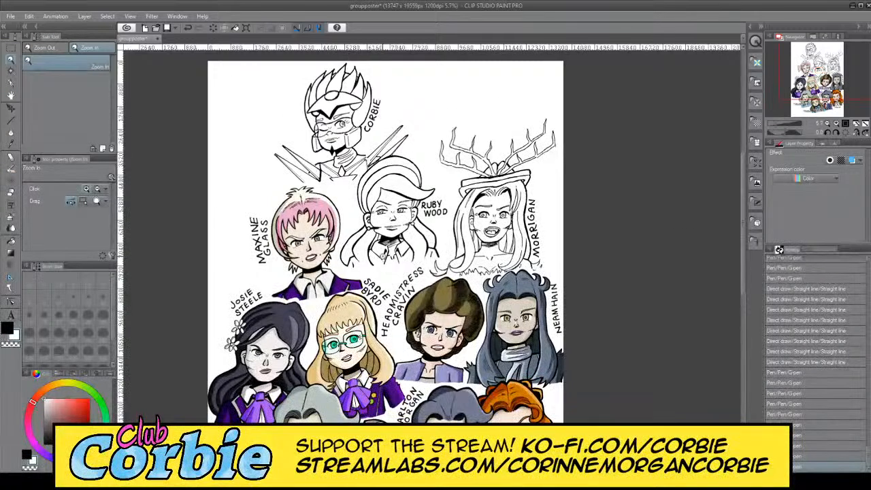
click(402, 231)
click(402, 245)
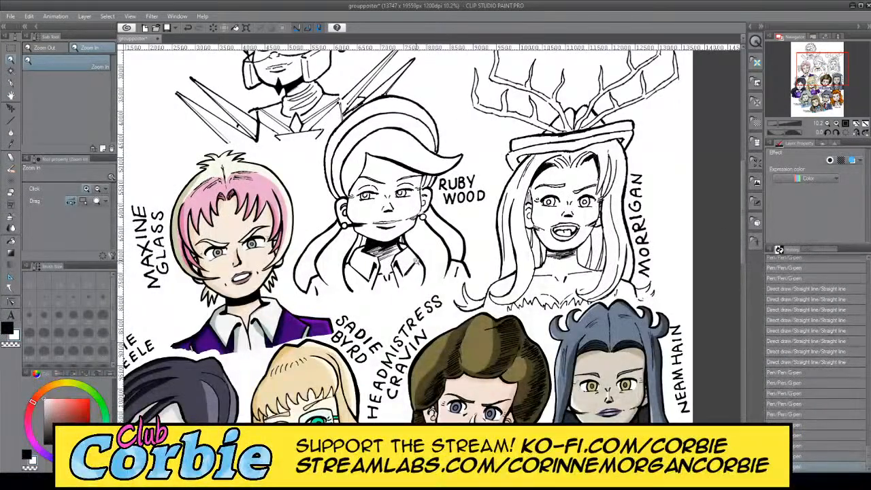
click(403, 252)
click(361, 263)
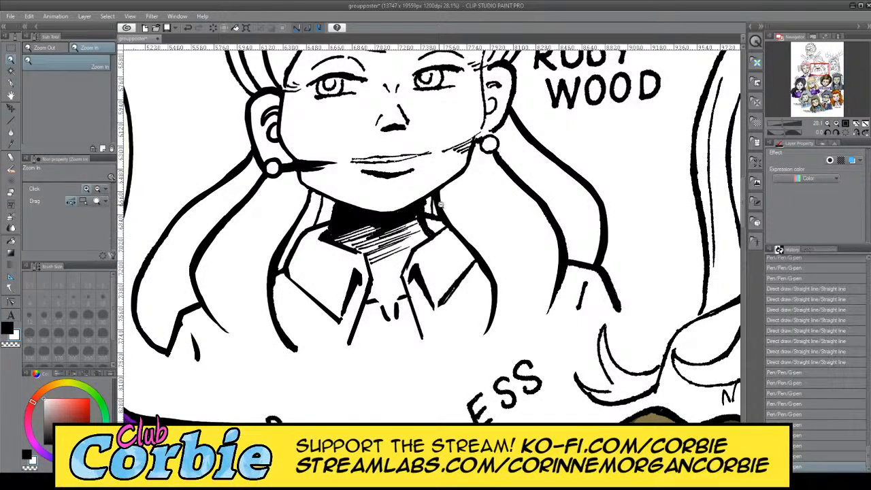
drag(440, 202, 468, 193)
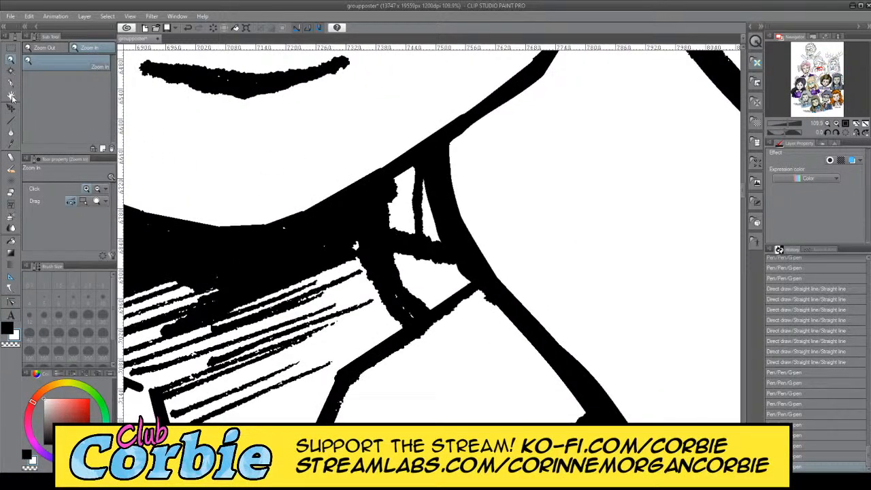
key(p)
click(86, 316)
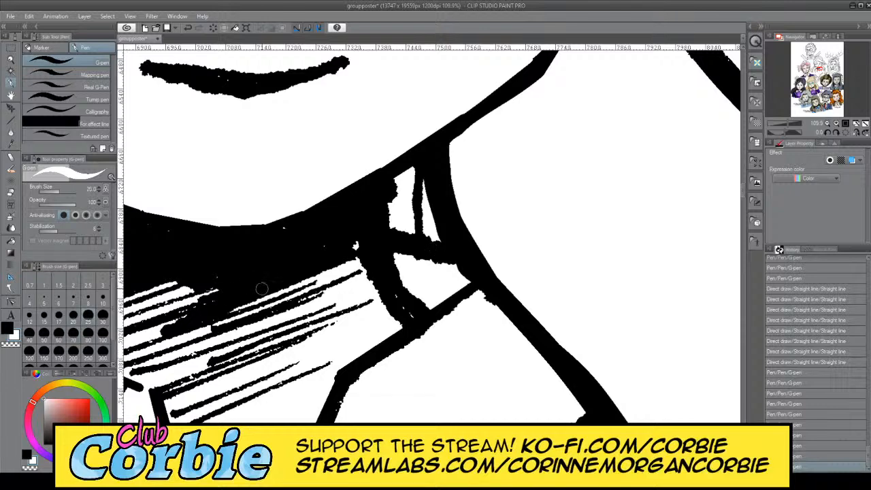
key(ctrl+z)
drag(392, 314, 357, 244)
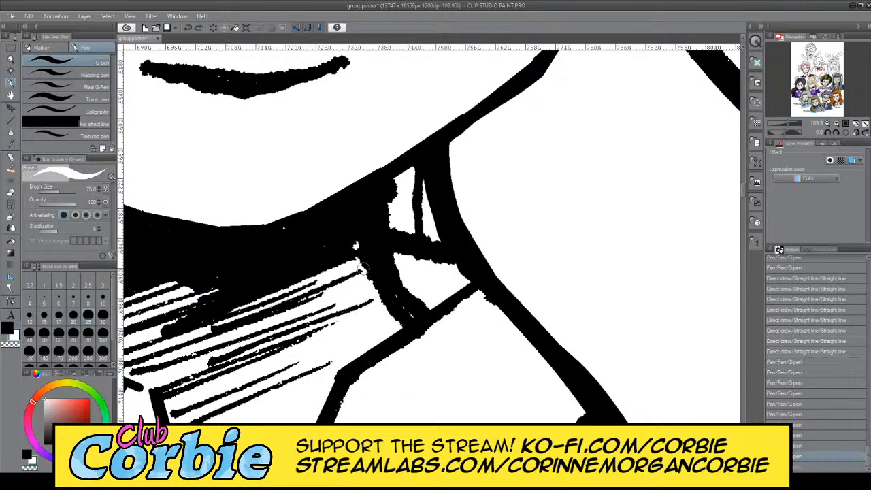
mouse_move(373, 297)
mouse_down()
mouse_move(393, 319)
mouse_move(361, 254)
mouse_move(414, 282)
mouse_move(395, 267)
mouse_move(399, 275)
mouse_move(389, 275)
mouse_move(419, 313)
mouse_move(394, 287)
mouse_move(408, 314)
mouse_move(387, 221)
mouse_move(387, 208)
mouse_move(393, 237)
mouse_move(395, 182)
mouse_move(406, 270)
mouse_move(422, 306)
mouse_move(395, 257)
mouse_move(408, 287)
mouse_move(392, 195)
mouse_move(401, 169)
mouse_move(407, 285)
mouse_move(423, 314)
mouse_up()
Step: Fill the white sliver at the band's upper end in black
key(x)
key(ctrl+z)
key(x)
key(ctrl+z)
key(x)
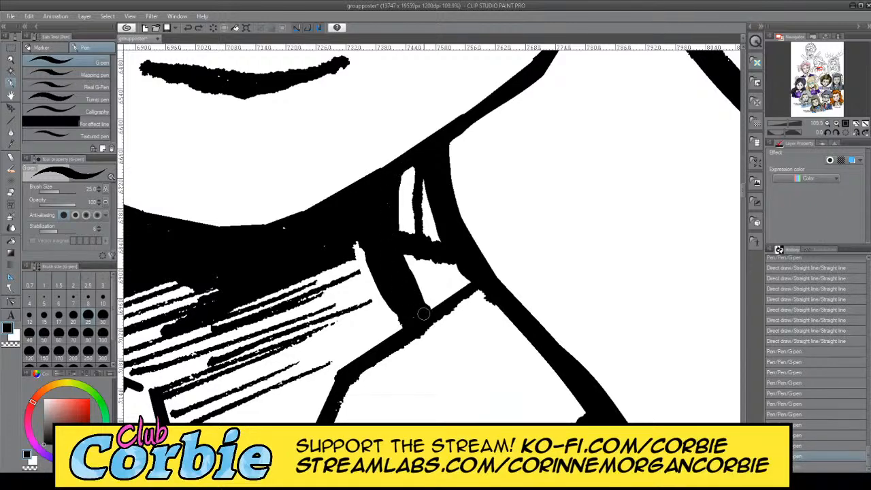
mouse_move(346, 245)
mouse_down()
mouse_move(374, 241)
mouse_move(366, 253)
mouse_move(407, 268)
mouse_move(436, 314)
mouse_move(394, 179)
mouse_up()
Step: Reshape the band's inner edge and re-ink the lower band's edge thicker
mouse_move(410, 254)
mouse_down()
mouse_move(457, 264)
mouse_move(389, 254)
mouse_move(461, 264)
mouse_move(392, 234)
mouse_move(442, 247)
mouse_move(380, 230)
mouse_move(451, 241)
mouse_move(461, 269)
mouse_up()
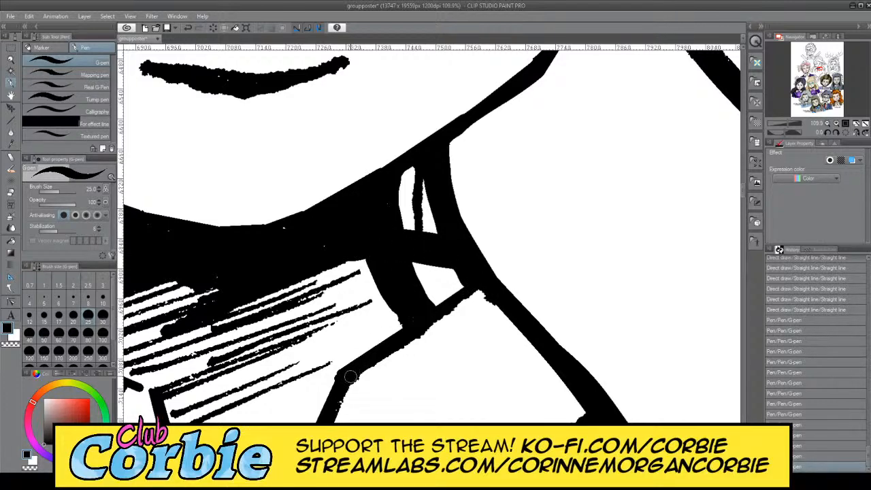
drag(351, 376, 498, 289)
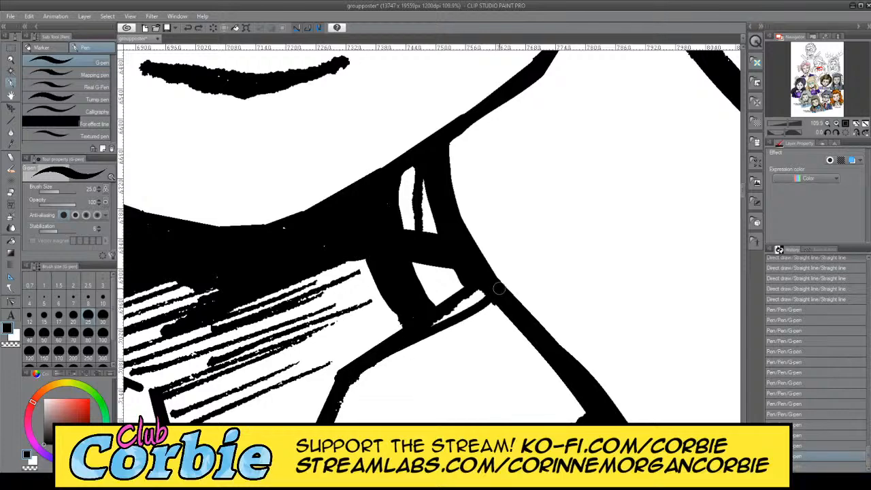
key(ctrl+z)
drag(349, 374, 510, 271)
key(ctrl+z)
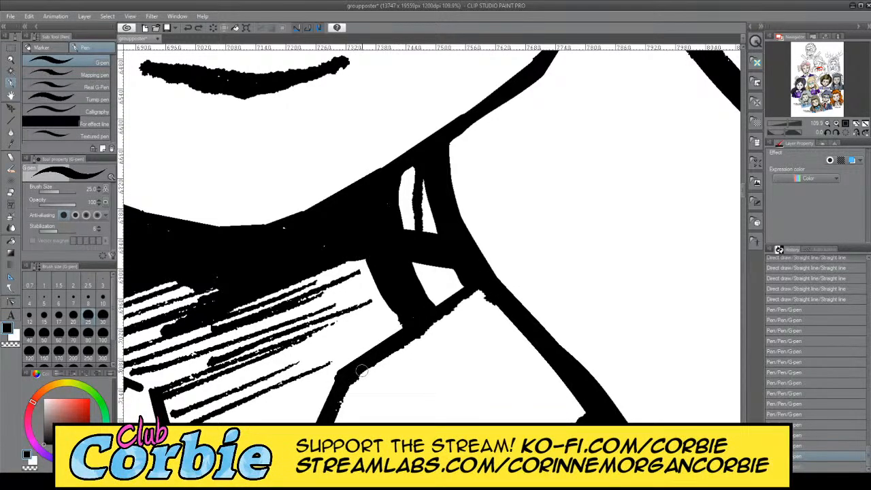
drag(361, 369, 490, 281)
drag(342, 381, 494, 288)
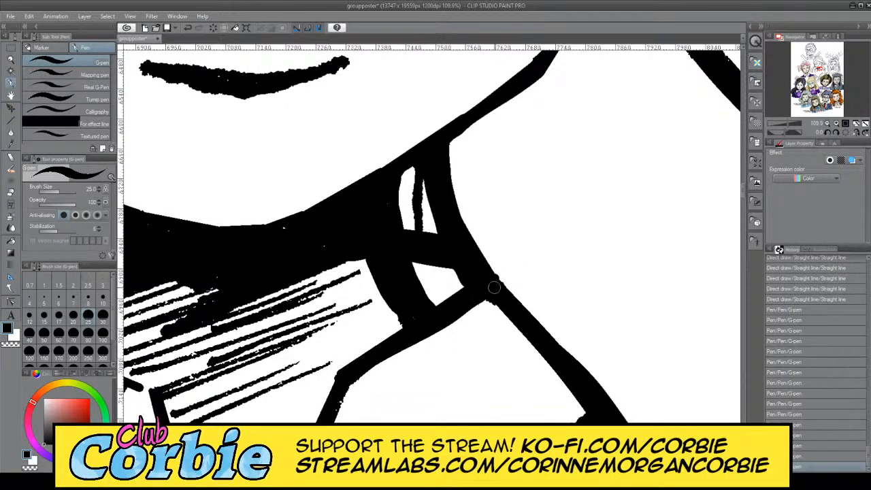
key(ctrl+z)
drag(348, 378, 488, 285)
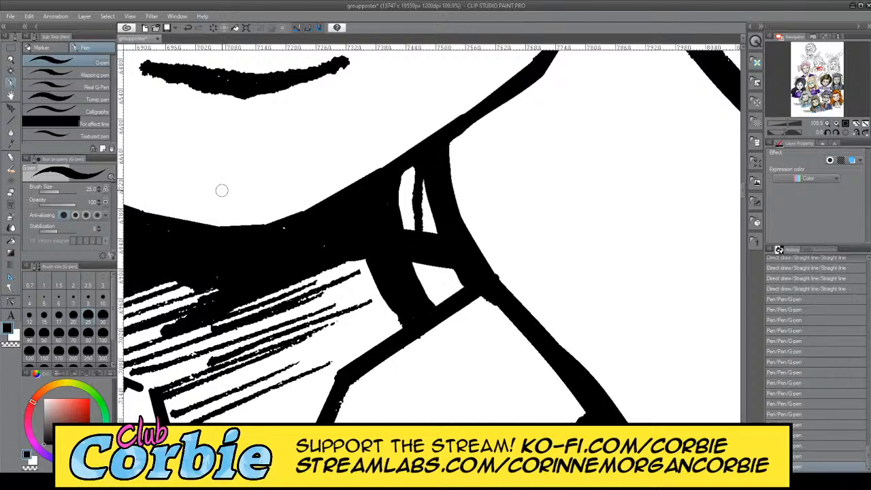
Step: Paint white gaps into the black collar outline, separating the short line from the neck curve
click(10, 59)
drag(365, 229, 313, 227)
drag(362, 259, 377, 260)
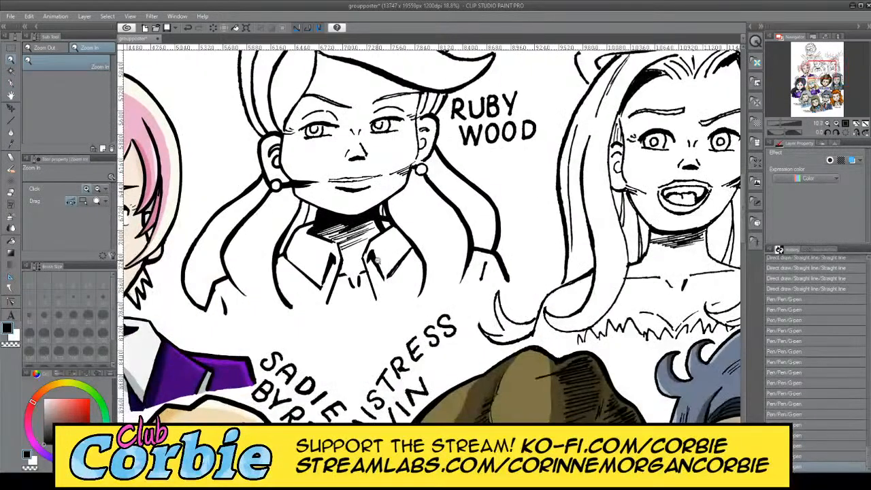
mouse_move(325, 261)
mouse_down()
mouse_move(373, 259)
mouse_move(320, 250)
mouse_up()
drag(412, 238, 470, 194)
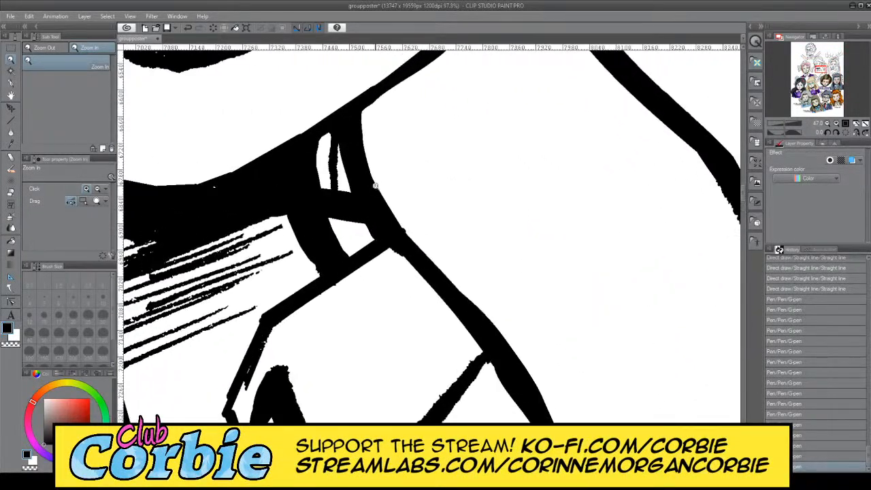
click(11, 82)
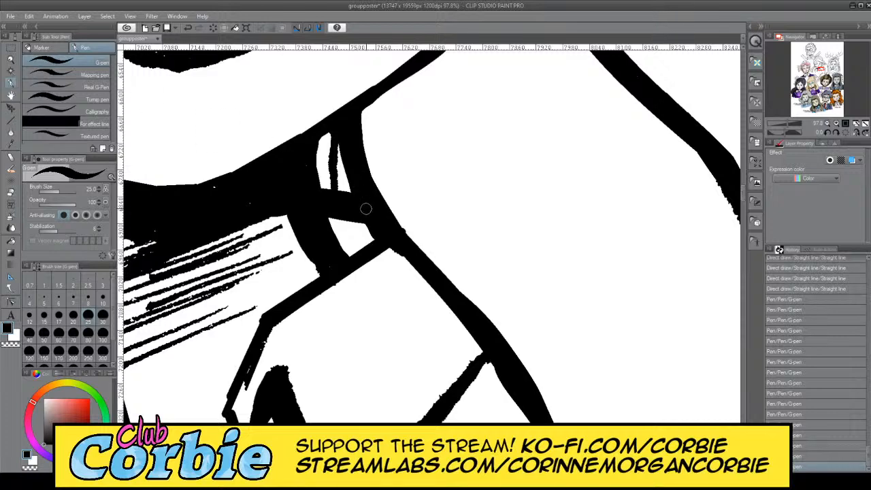
key(x)
drag(336, 194, 380, 250)
drag(480, 365, 525, 414)
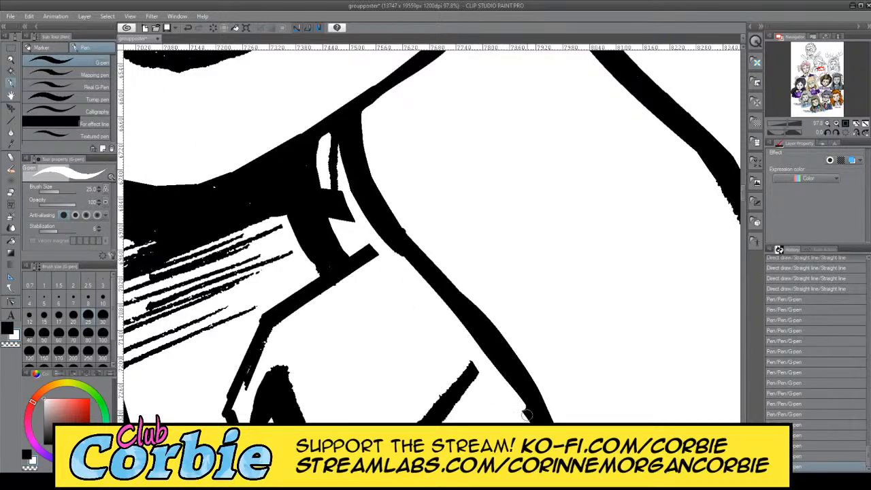
Step: Zoom close on the collar junction and cut a thin white gap through the black line
click(11, 60)
drag(345, 205, 303, 205)
drag(408, 228, 428, 218)
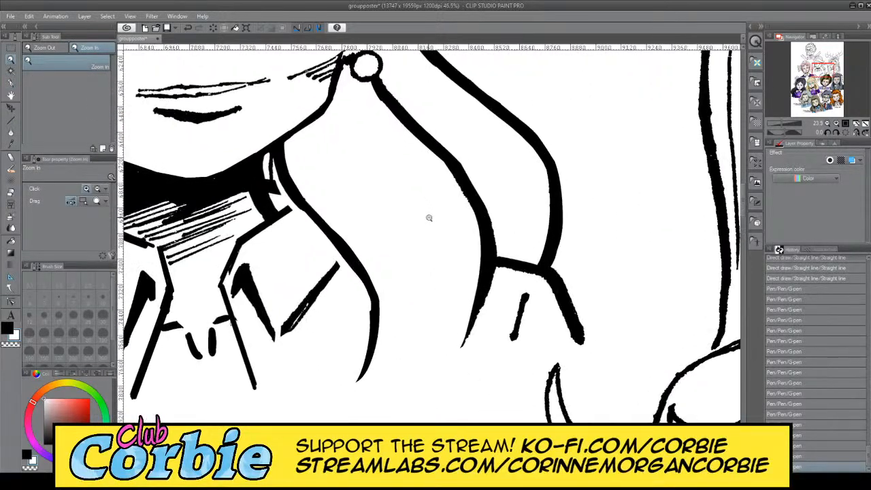
drag(271, 138, 320, 138)
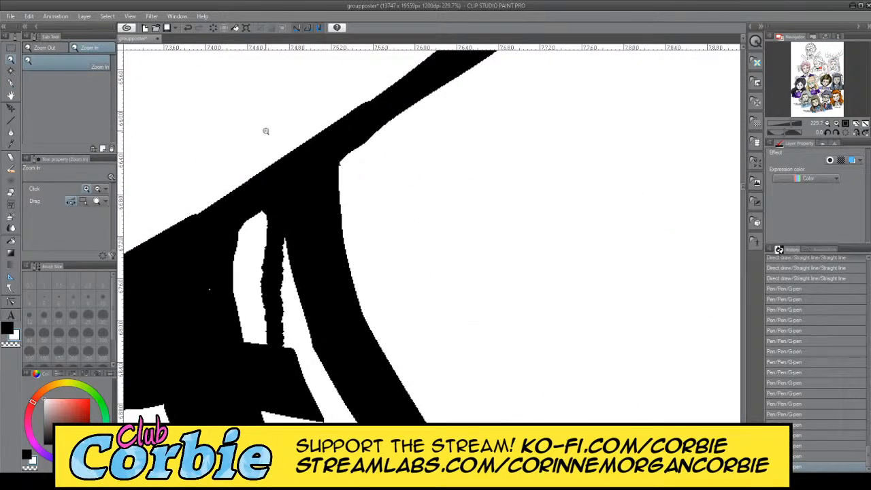
click(11, 84)
drag(286, 255, 281, 202)
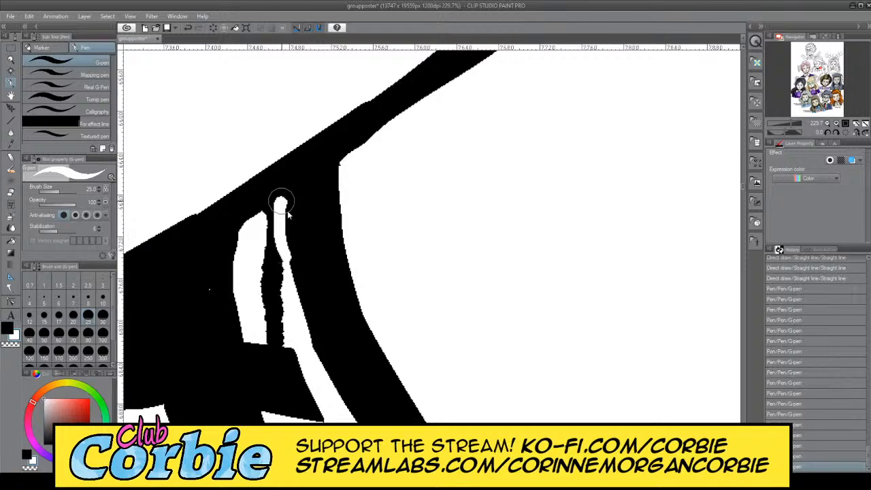
key(ctrl+z)
mouse_move(292, 292)
mouse_down()
mouse_move(284, 210)
mouse_move(375, 149)
mouse_move(363, 158)
mouse_up()
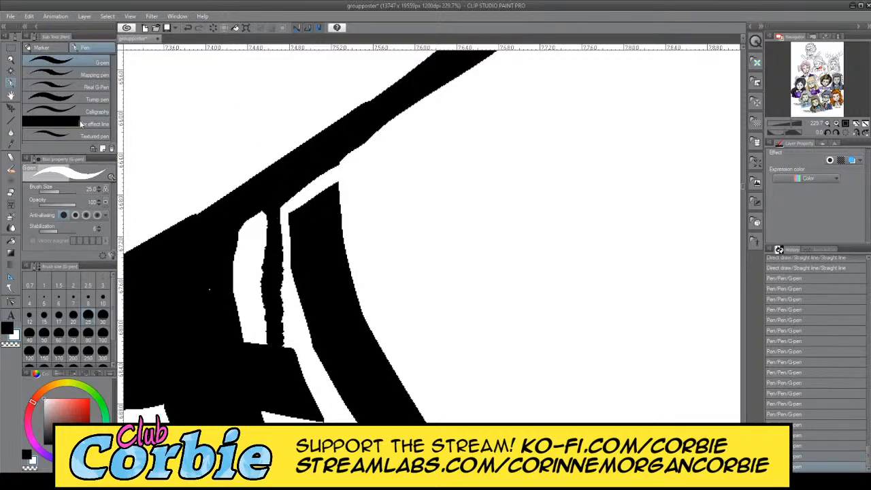
Step: Review the whole poster, then Auto select the hair line beside Ruby Wood's neck
click(10, 60)
drag(286, 204, 184, 237)
drag(317, 189, 252, 188)
drag(309, 128, 313, 121)
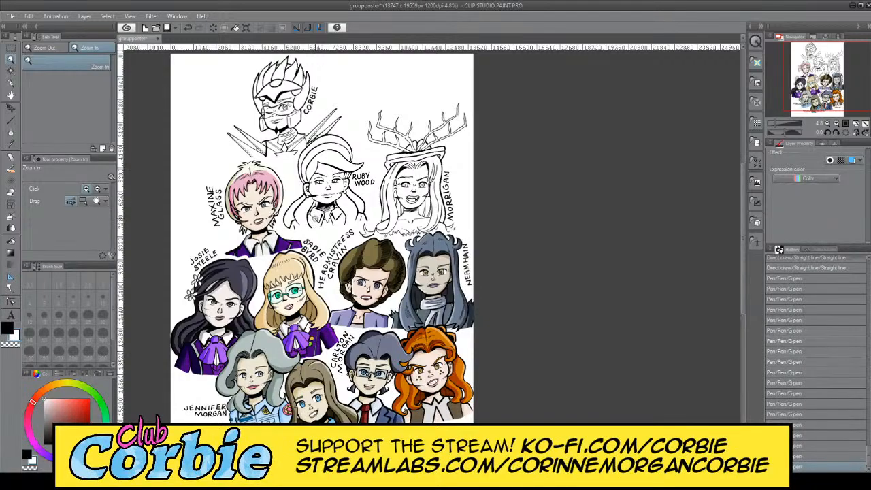
click(334, 194)
click(409, 204)
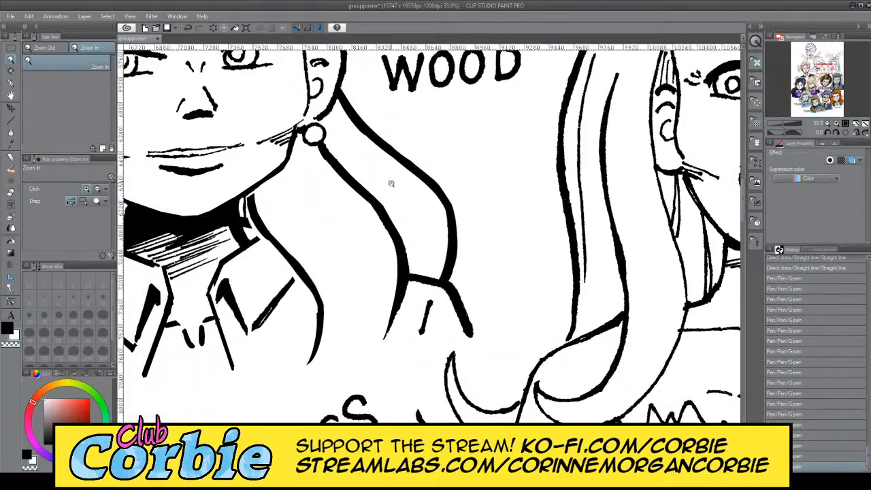
drag(358, 154, 367, 120)
drag(353, 262, 311, 319)
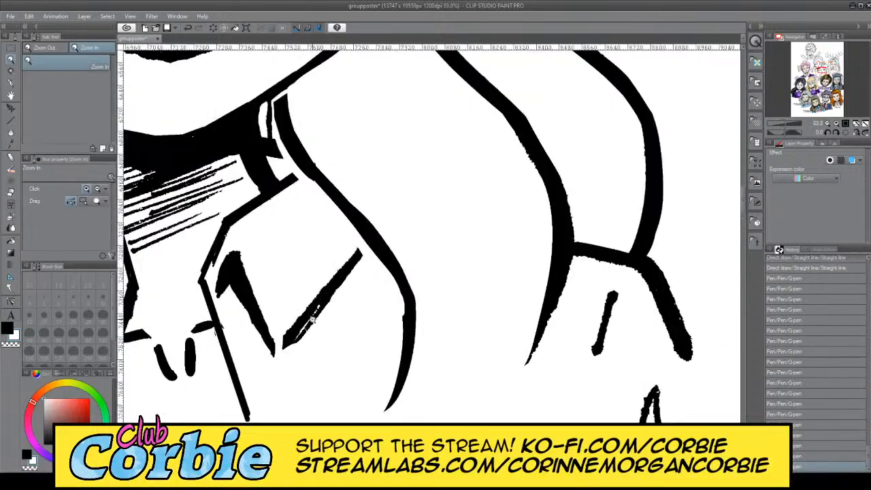
click(11, 71)
click(294, 136)
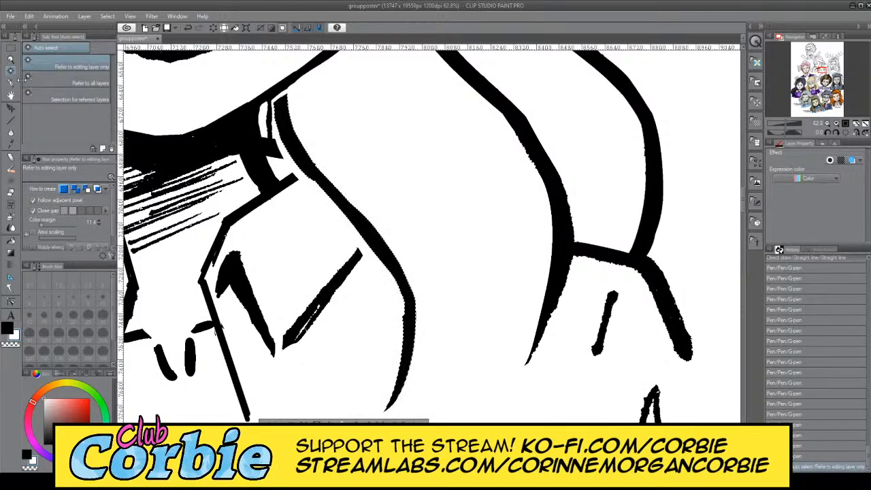
Step: Move the selected hair line up and to the right, then zoom to check it
click(11, 108)
mouse_move(355, 183)
mouse_down()
mouse_move(365, 175)
mouse_move(366, 185)
mouse_up()
click(10, 60)
drag(378, 214, 357, 225)
drag(326, 198, 337, 243)
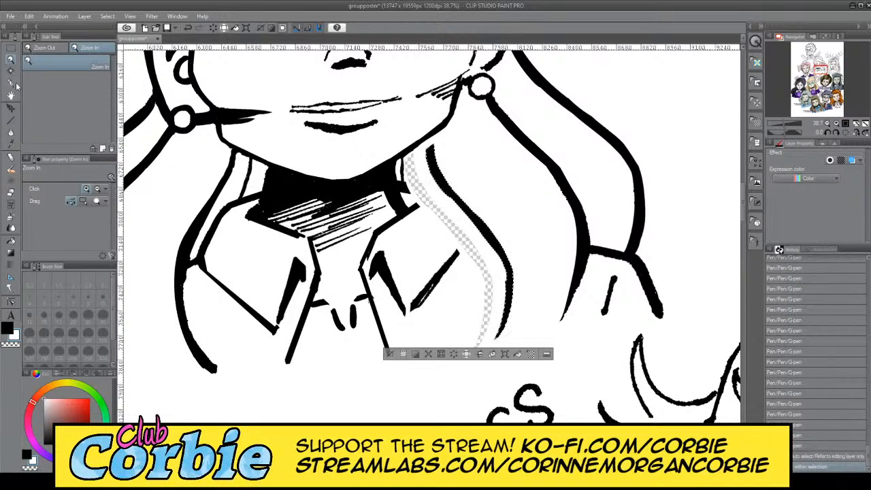
Step: Nudge the hair line slightly right and reframe the collar close up, back on the G-pen
click(10, 107)
drag(460, 196, 464, 194)
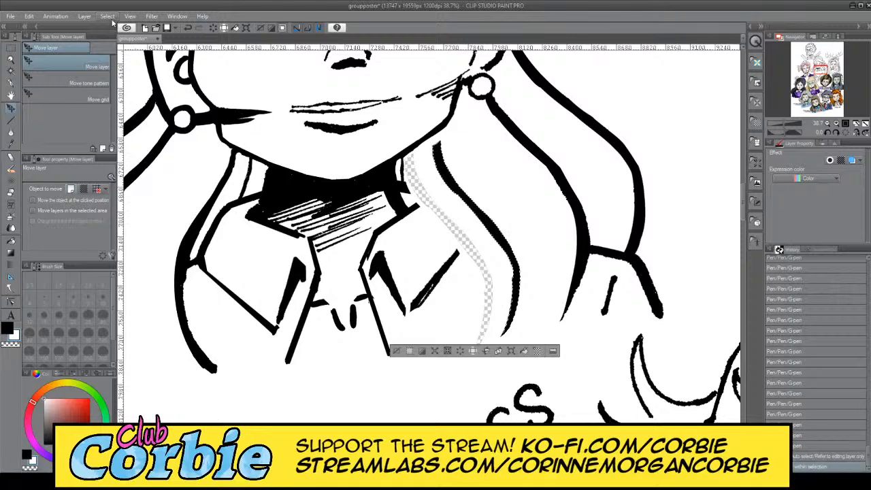
click(11, 60)
drag(329, 258, 271, 257)
click(372, 228)
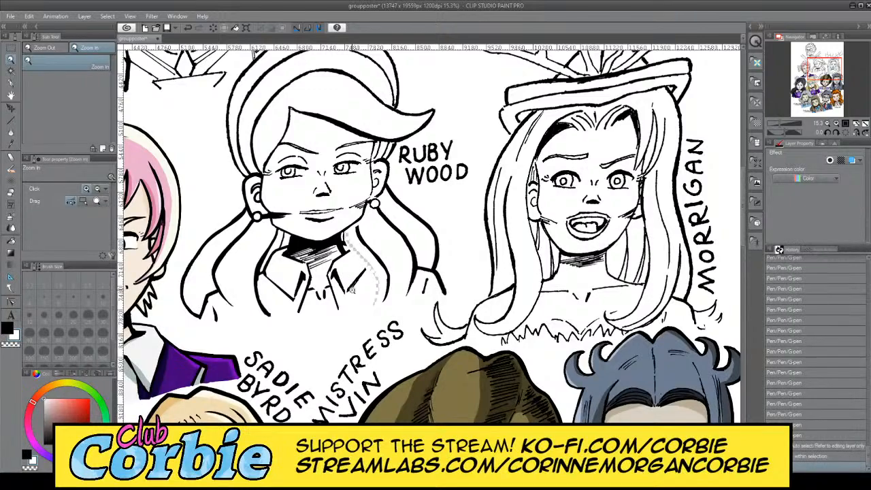
click(252, 287)
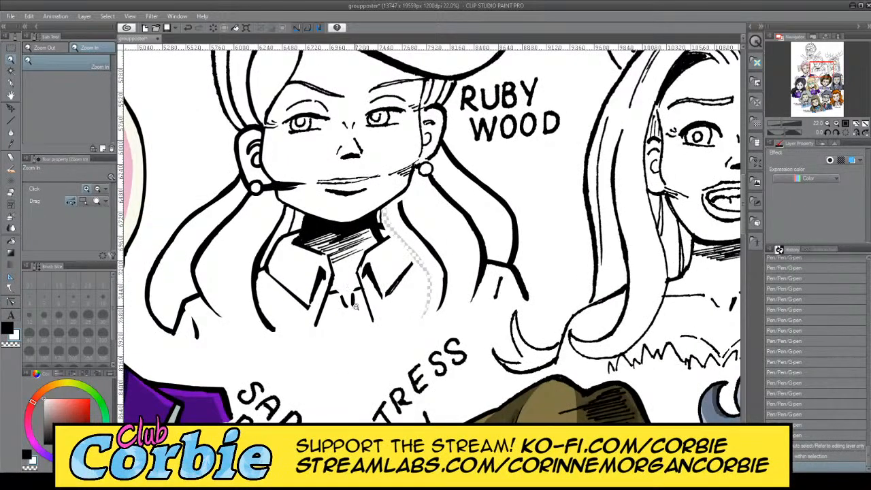
drag(324, 297, 347, 280)
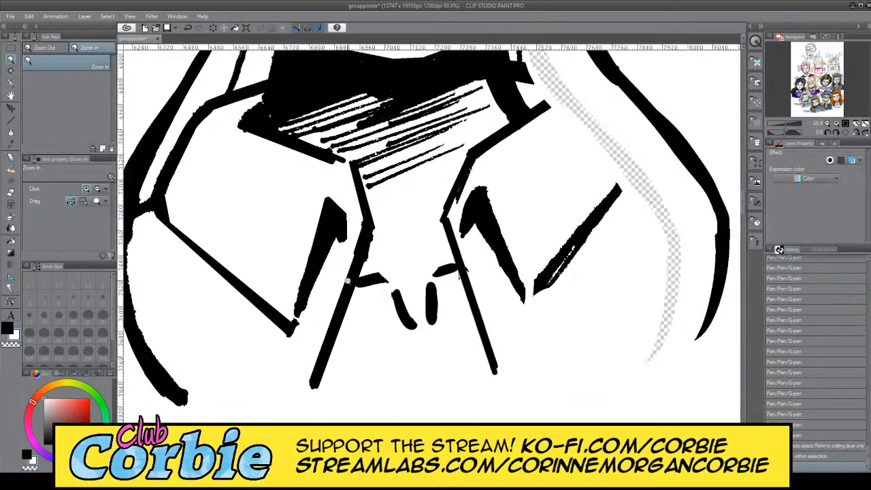
click(9, 83)
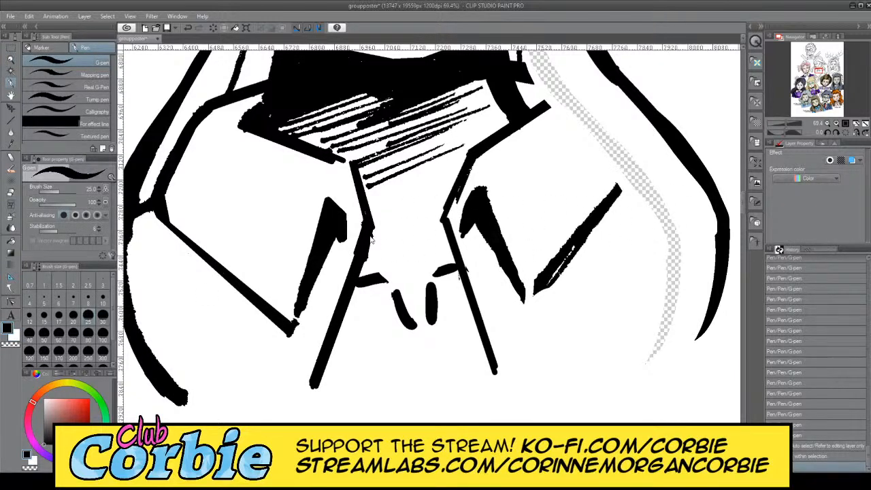
Step: Set the pen size to 60 and erase the inner diagonal collar stroke with white
click(58, 334)
mouse_move(639, 188)
mouse_down()
mouse_move(558, 300)
mouse_move(626, 167)
mouse_up()
key(ctrl+z)
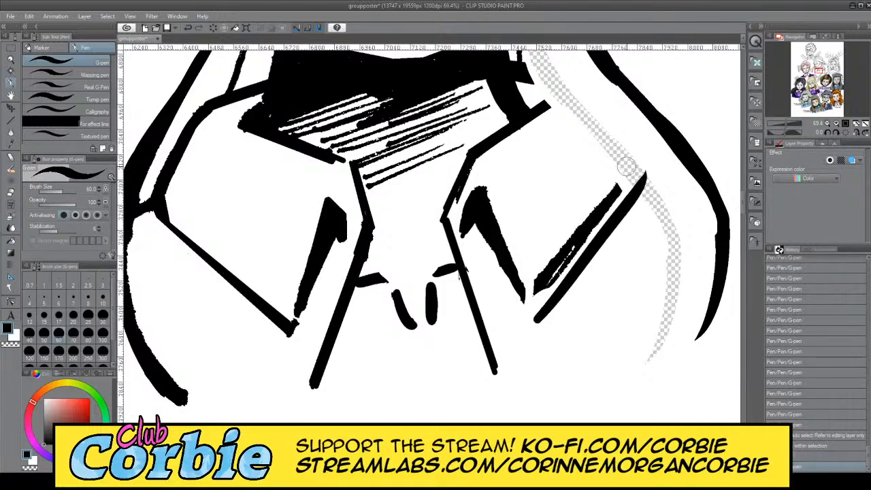
key(x)
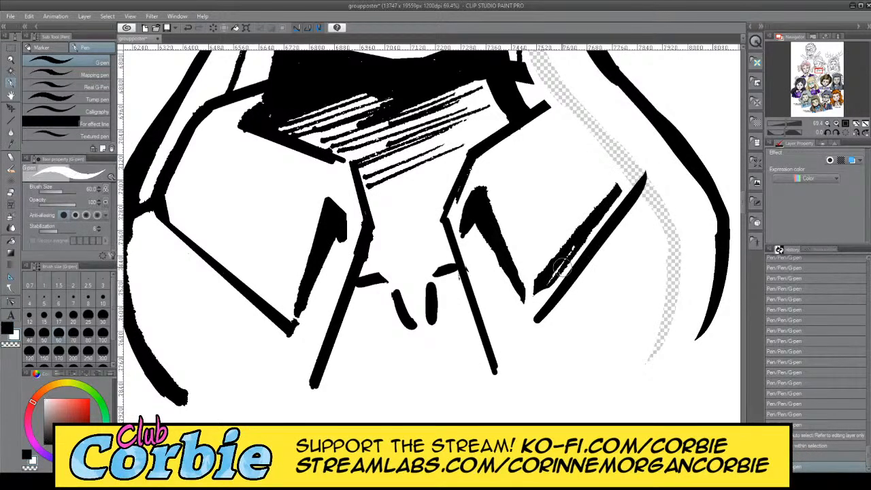
mouse_move(550, 267)
mouse_down()
mouse_move(538, 297)
mouse_move(559, 257)
mouse_up()
drag(534, 295, 586, 214)
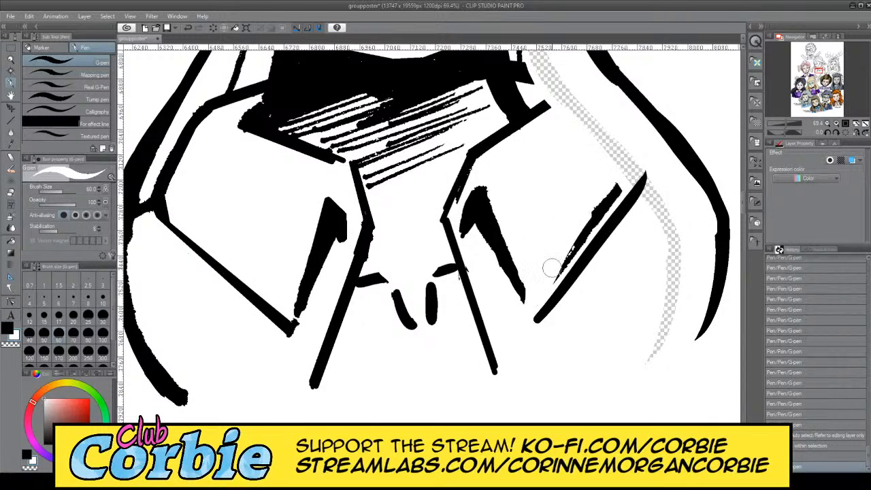
mouse_move(552, 268)
mouse_down()
mouse_move(542, 287)
mouse_move(612, 191)
mouse_move(577, 215)
mouse_move(578, 202)
mouse_up()
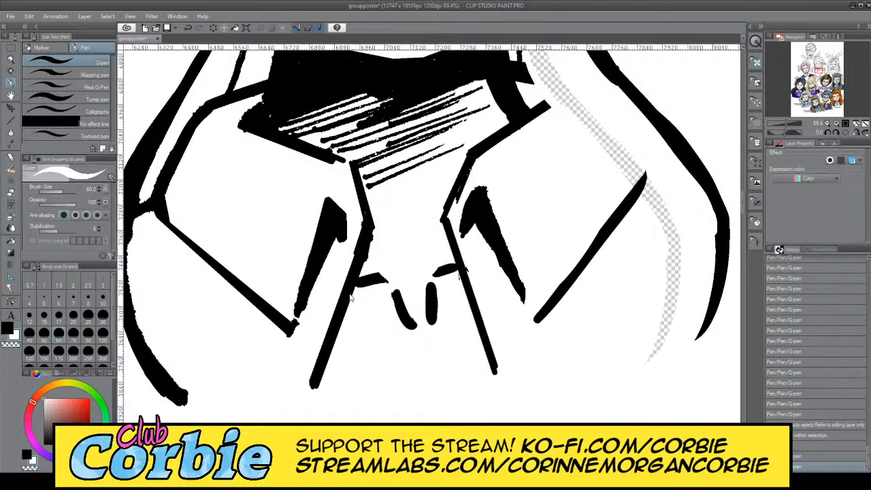
Step: Ink a thicker black right collar wedge, filling out its tip and top
drag(486, 199, 525, 294)
key(ctrl+z)
key(c)
drag(488, 191, 523, 294)
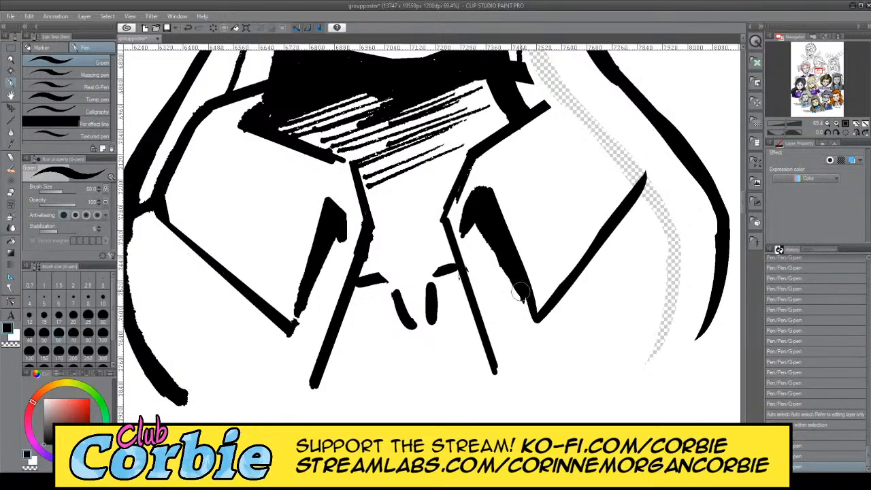
key(ctrl+z)
drag(486, 190, 528, 306)
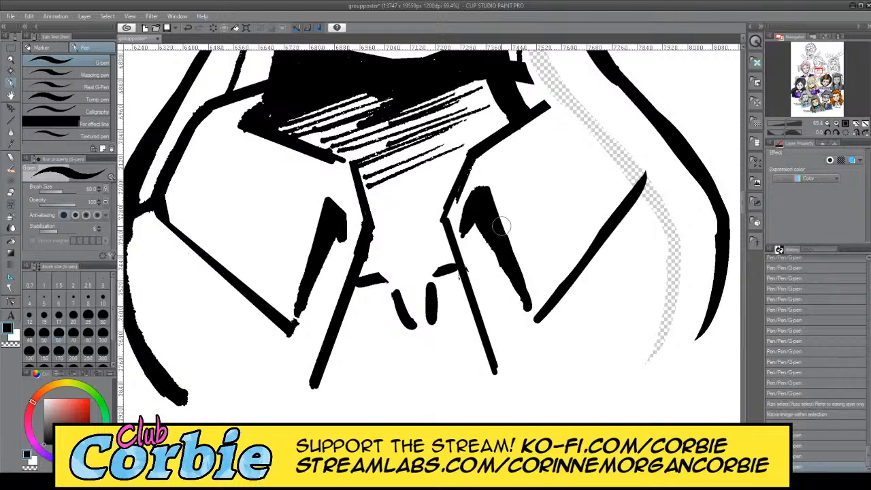
key(ctrl+z)
drag(503, 256, 524, 298)
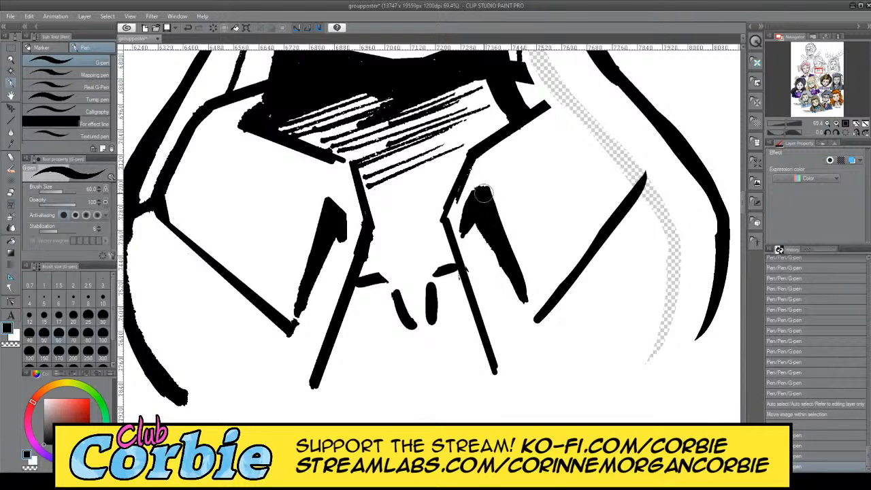
mouse_move(485, 196)
mouse_down()
mouse_move(491, 204)
mouse_move(484, 191)
mouse_move(482, 199)
mouse_up()
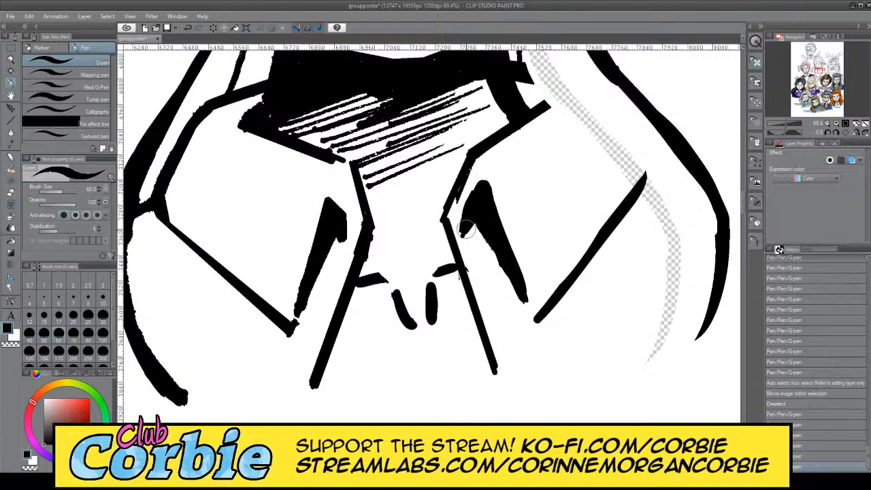
drag(467, 229, 488, 202)
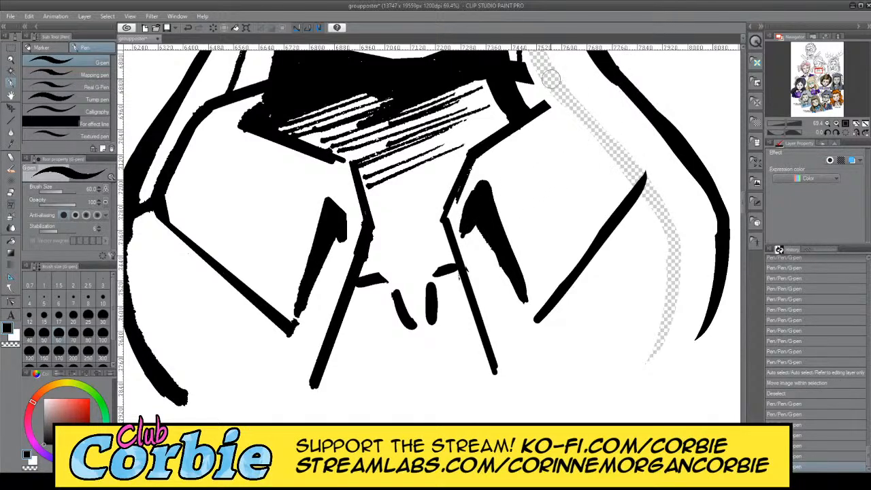
Step: Try extending the dark collar band and redrawing the diagonal collar line in black
mouse_move(516, 74)
mouse_down()
mouse_move(584, 83)
mouse_move(577, 75)
mouse_up()
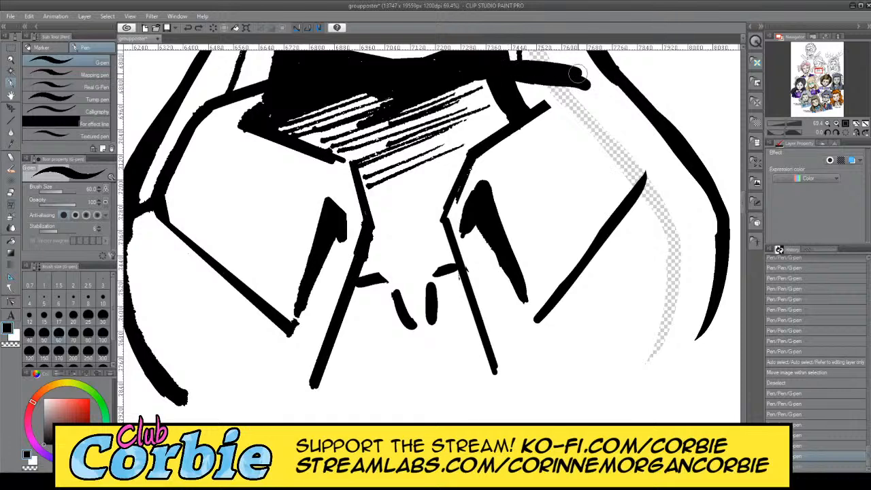
key(ctrl+z)
mouse_move(517, 72)
mouse_down()
mouse_move(579, 78)
mouse_move(507, 71)
mouse_move(569, 78)
mouse_move(519, 75)
mouse_move(557, 79)
mouse_move(536, 82)
mouse_move(555, 72)
mouse_move(505, 63)
mouse_move(576, 73)
mouse_move(668, 184)
mouse_up()
key(ctrl+z)
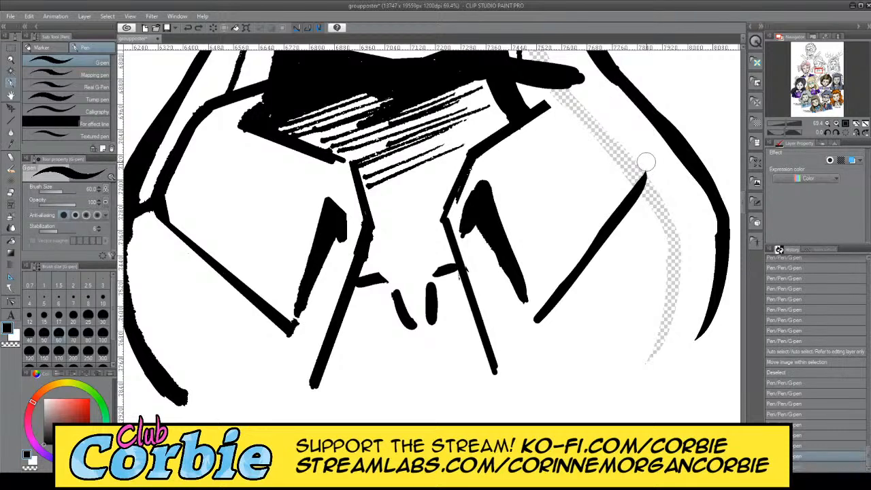
drag(591, 81, 655, 166)
key(ctrl+z)
mouse_move(595, 84)
mouse_down()
mouse_move(651, 156)
mouse_move(633, 189)
mouse_move(654, 151)
mouse_move(635, 185)
mouse_up()
key(ctrl+z)
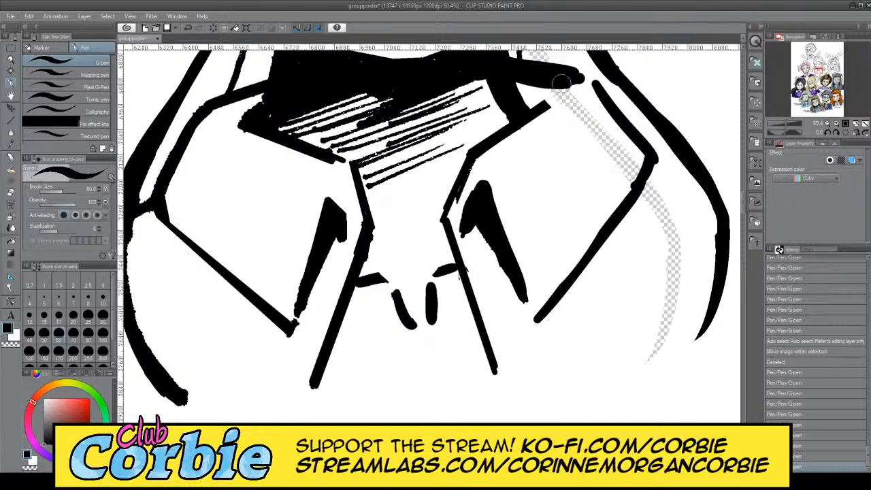
drag(503, 71, 590, 82)
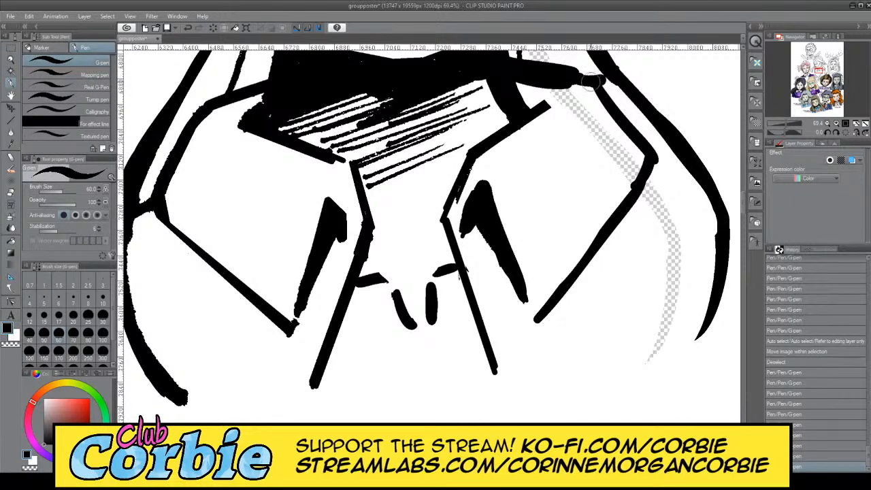
key(ctrl+z)
drag(507, 70, 593, 84)
key(ctrl+z)
Step: Trim the collar bar's upper edge with white to thin the bar and upper-right line
key(x)
mouse_move(528, 84)
mouse_down()
mouse_move(584, 86)
mouse_move(525, 82)
mouse_move(557, 100)
mouse_move(551, 119)
mouse_move(540, 92)
mouse_move(533, 134)
mouse_move(534, 98)
mouse_move(564, 103)
mouse_up()
key(ctrl+z)
key(x)
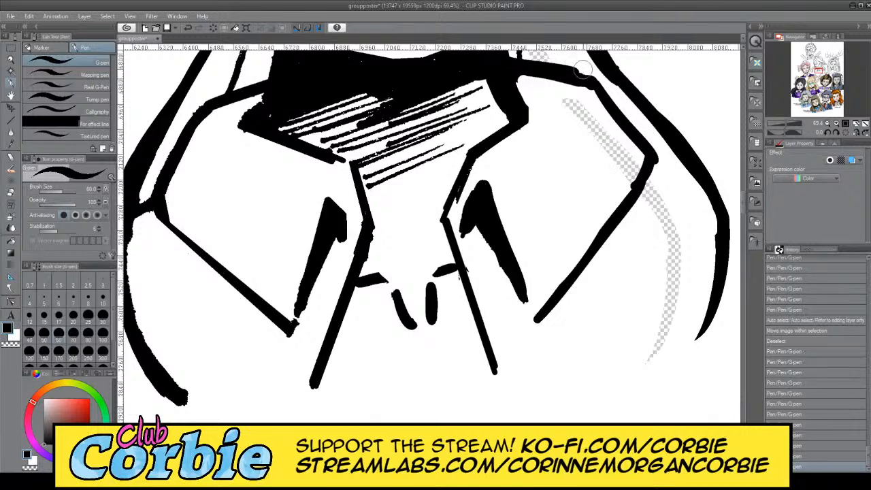
drag(582, 69, 517, 55)
key(ctrl+z)
key(x)
mouse_move(581, 72)
mouse_down()
mouse_move(519, 56)
mouse_move(586, 72)
mouse_up()
key(ctrl+z)
drag(531, 57, 587, 70)
key(ctrl+z)
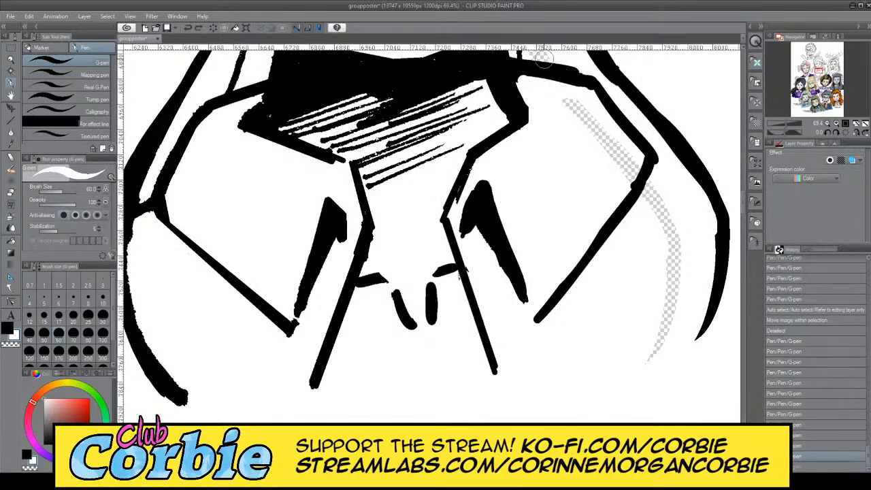
mouse_move(532, 56)
mouse_down()
mouse_move(589, 71)
mouse_move(671, 175)
mouse_up()
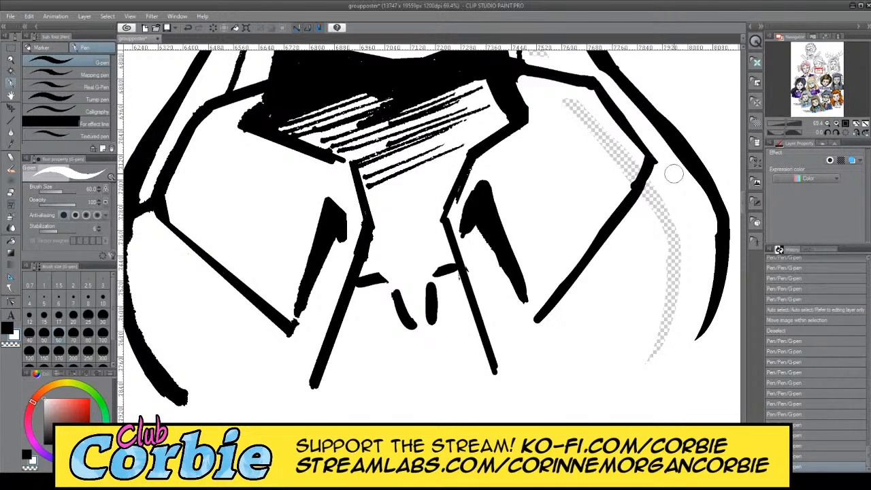
mouse_move(587, 70)
mouse_down()
mouse_move(668, 178)
mouse_move(588, 75)
mouse_up()
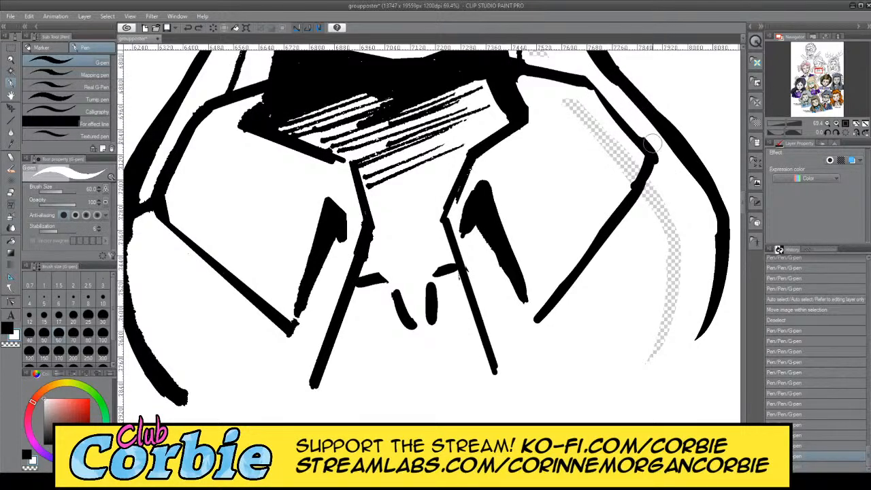
Step: Repeatedly retry a thicker black stroke along the upper-right collar line
key(x)
drag(645, 158, 630, 189)
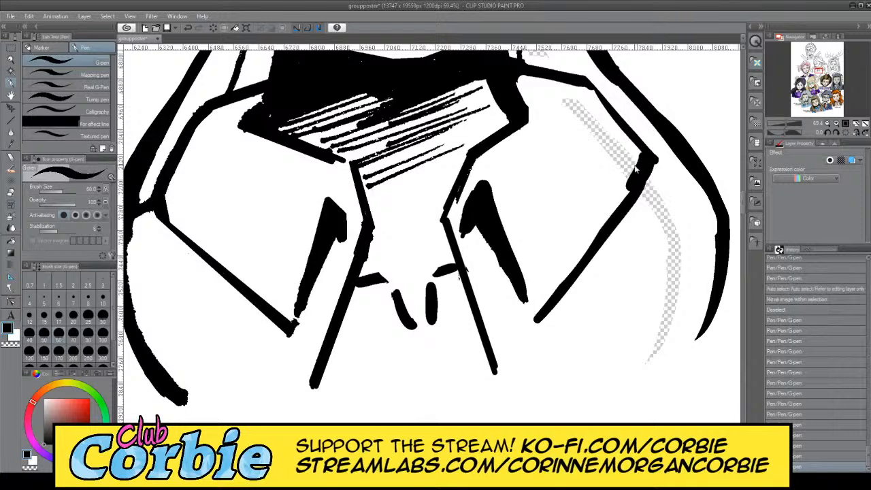
key(ctrl+z)
drag(587, 83, 654, 173)
key(ctrl+z)
drag(589, 82, 658, 162)
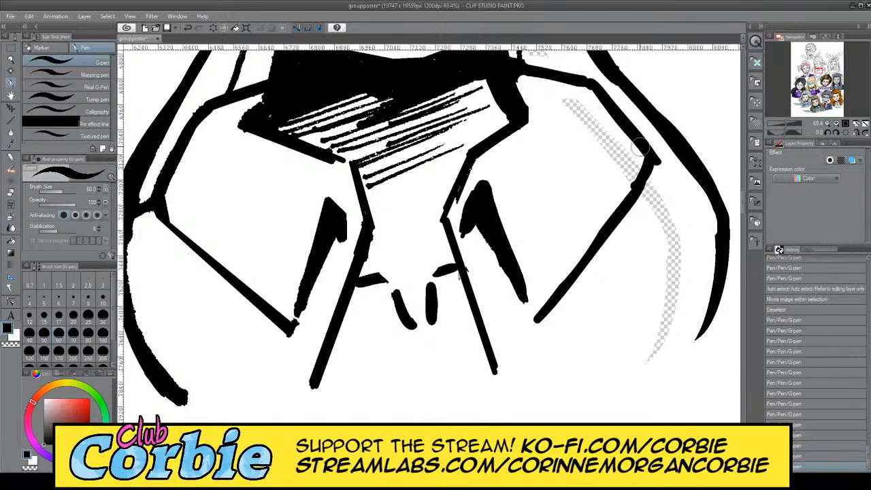
key(ctrl+z)
drag(584, 81, 657, 166)
key(ctrl+z)
drag(586, 81, 653, 168)
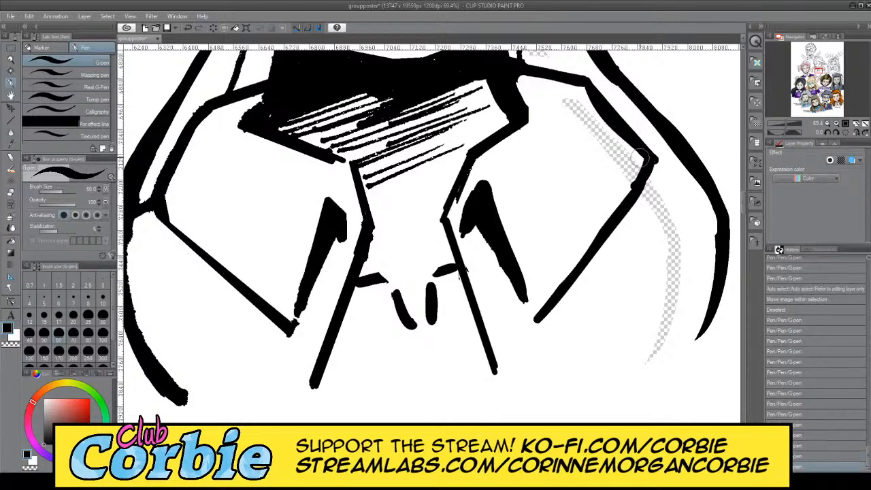
key(ctrl+z)
drag(586, 84, 654, 161)
key(ctrl+z)
drag(586, 82, 655, 162)
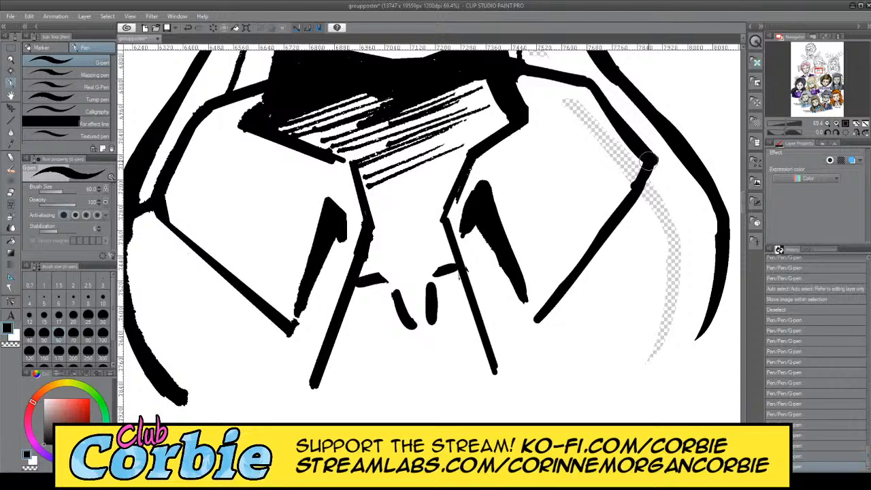
key(ctrl+z)
drag(584, 82, 653, 171)
key(ctrl+z)
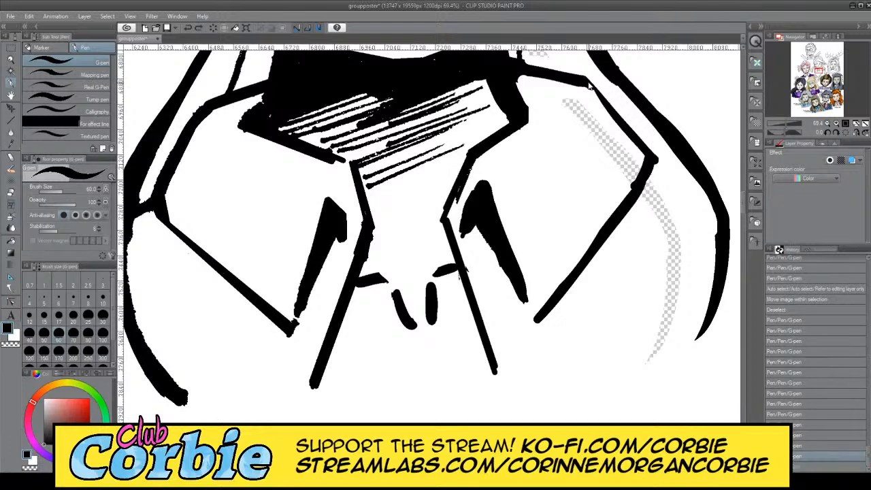
drag(588, 80, 657, 160)
key(ctrl+z)
drag(588, 84, 655, 168)
key(ctrl+z)
drag(589, 83, 651, 164)
key(ctrl+z)
Step: Ink the upper-right collar line as a bold tapered black stroke
drag(544, 55, 652, 167)
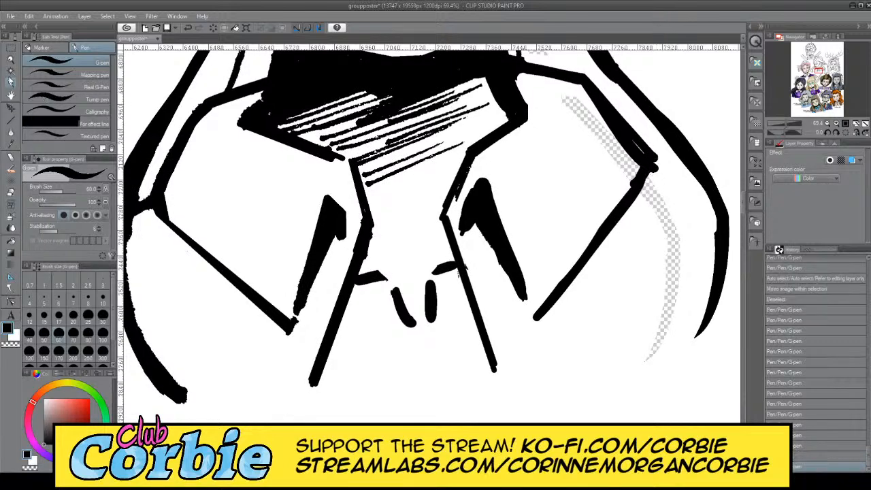
click(10, 71)
click(11, 82)
key(ctrl+z)
drag(584, 75, 653, 167)
key(ctrl+z)
drag(584, 75, 651, 165)
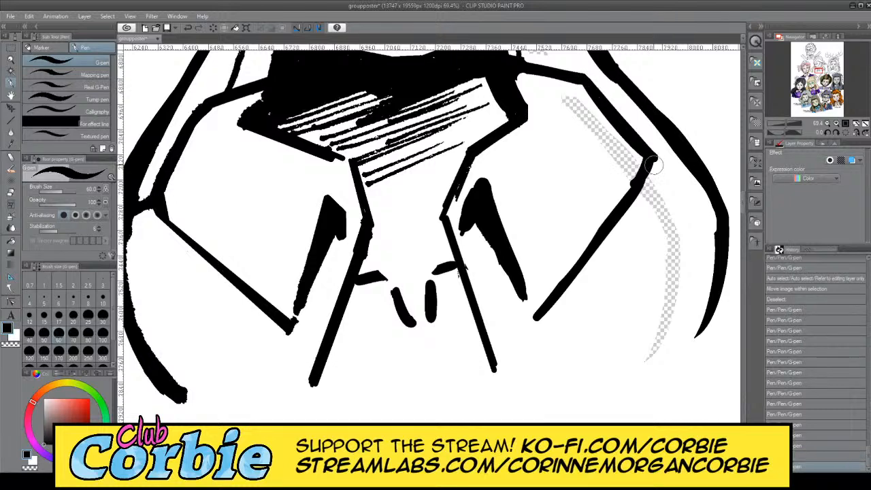
mouse_move(584, 75)
mouse_down()
mouse_move(659, 166)
mouse_move(643, 136)
mouse_up()
Step: Swap to white, zoom out to the whole poster, then back in on Ruby Wood's collar
key(x)
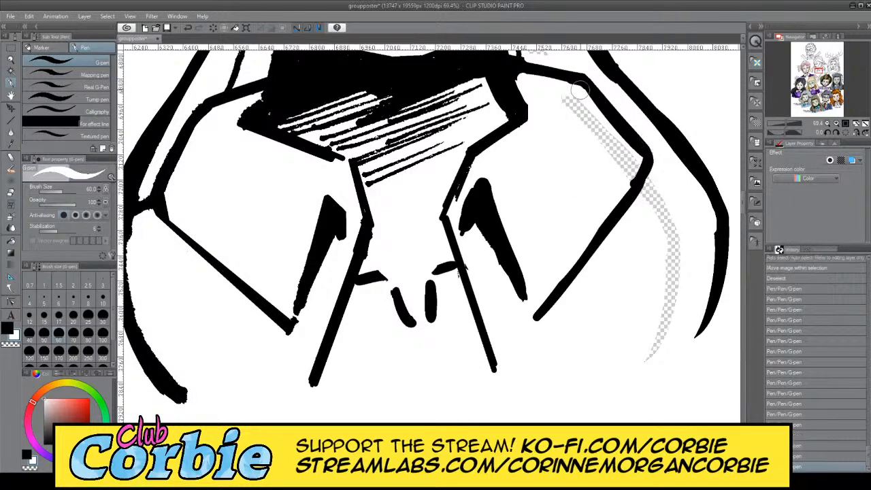
click(10, 60)
drag(349, 180, 359, 201)
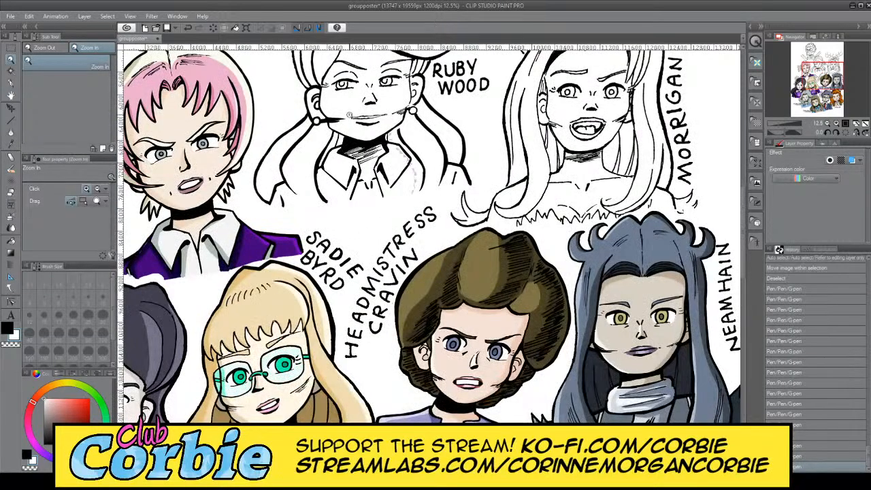
drag(349, 115, 323, 138)
drag(337, 107, 365, 134)
drag(380, 304, 428, 215)
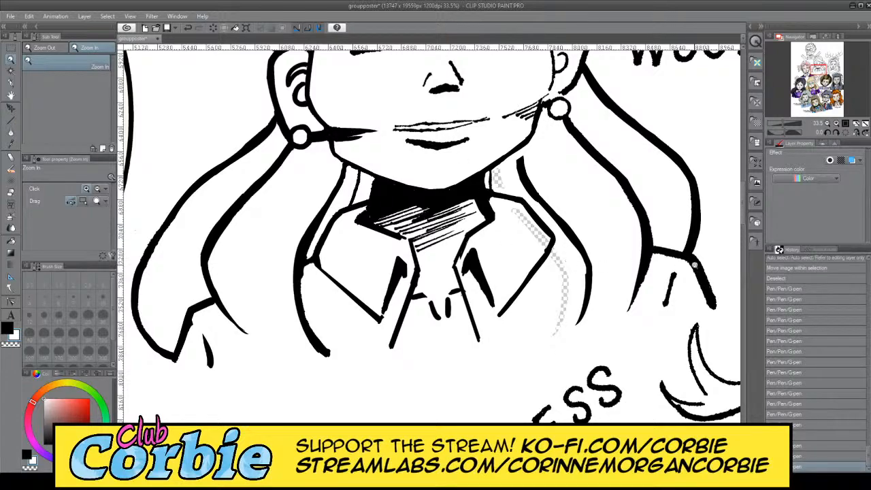
Step: Zoom in and ink a short black stroke from the right collar's outer corner to the hair curve
drag(720, 260, 719, 260)
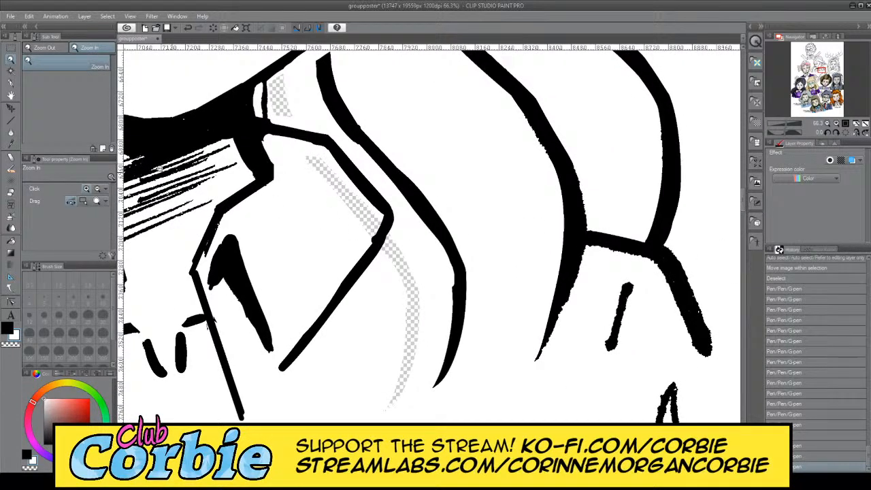
click(11, 83)
key(x)
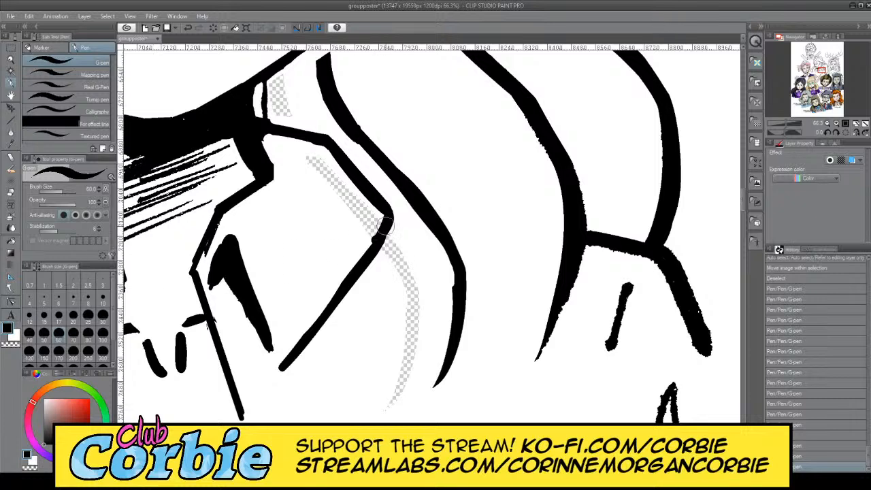
mouse_move(385, 224)
mouse_down()
mouse_move(429, 224)
mouse_move(391, 221)
mouse_move(379, 248)
mouse_up()
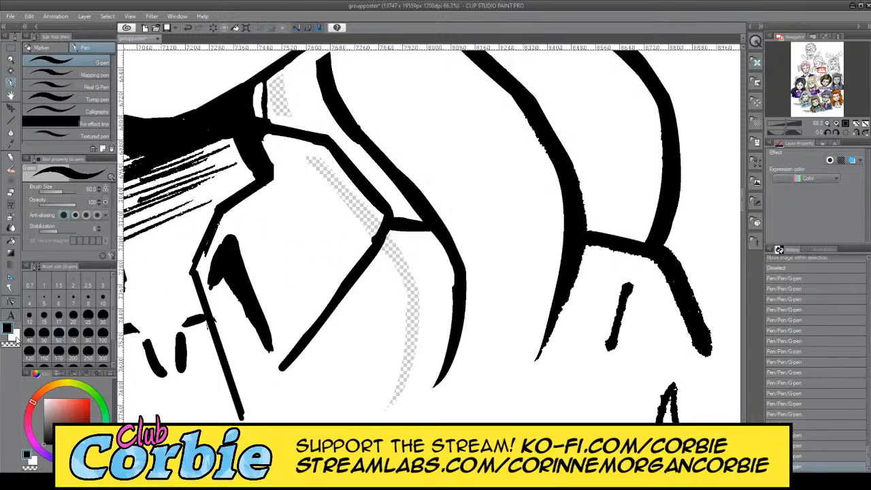
click(11, 60)
drag(342, 232, 321, 194)
mouse_move(335, 134)
mouse_down()
mouse_move(321, 135)
mouse_move(347, 136)
mouse_up()
drag(328, 226, 347, 231)
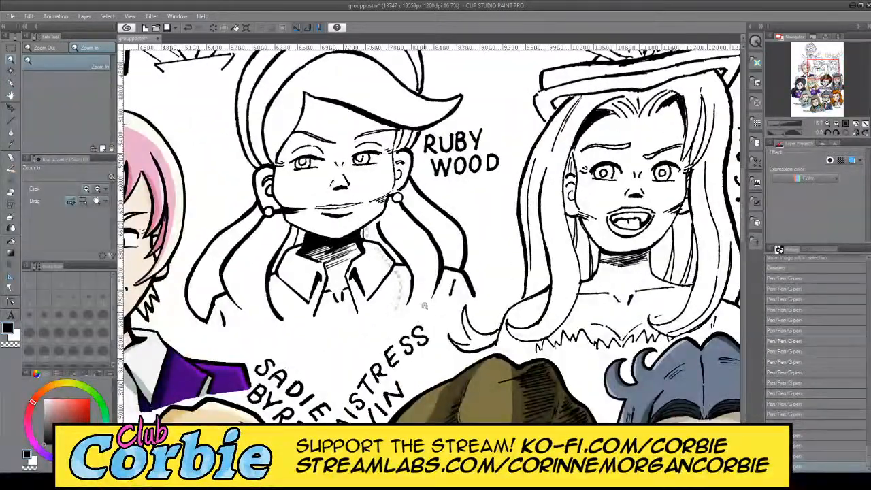
Step: Zoom in close and thicken the curved hair line up to the junction
drag(426, 281, 465, 259)
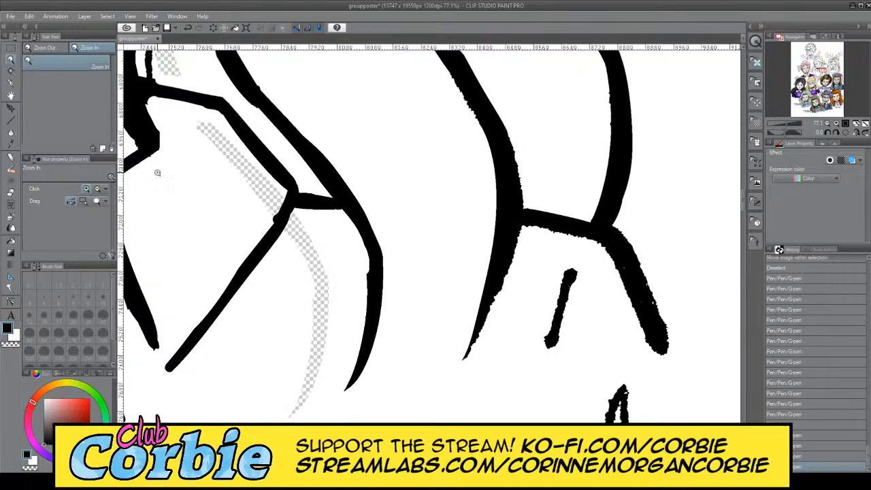
click(9, 84)
mouse_move(370, 236)
mouse_down()
mouse_move(379, 267)
mouse_move(346, 200)
mouse_up()
drag(374, 265, 361, 197)
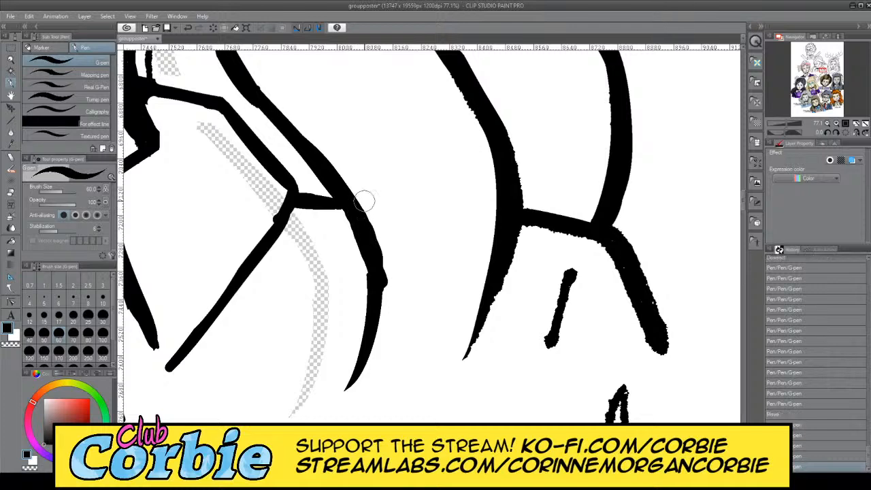
key(ctrl+z)
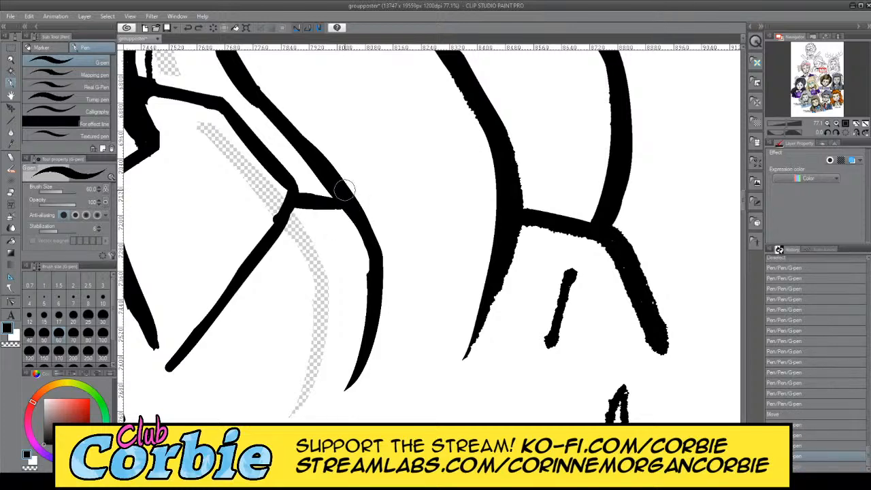
drag(380, 285, 362, 237)
key(ctrl+z)
drag(370, 274, 352, 219)
key(ctrl+z)
drag(374, 271, 333, 191)
key(ctrl+z)
drag(371, 276, 332, 188)
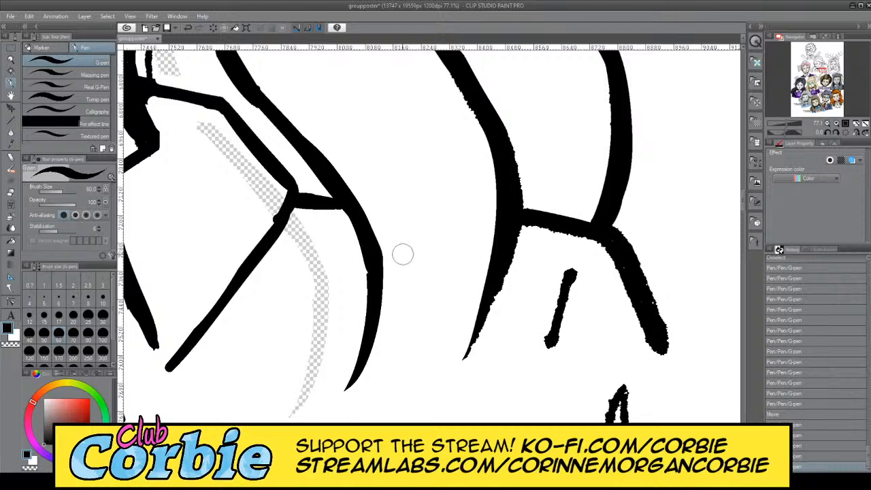
Step: Thicken the crossbar and lower diagonal down to its tip in black
mouse_move(515, 226)
mouse_down()
mouse_move(513, 277)
mouse_move(470, 353)
mouse_move(518, 200)
mouse_up()
key(ctrl+z)
drag(615, 238, 509, 227)
key(ctrl+z)
drag(608, 245, 651, 328)
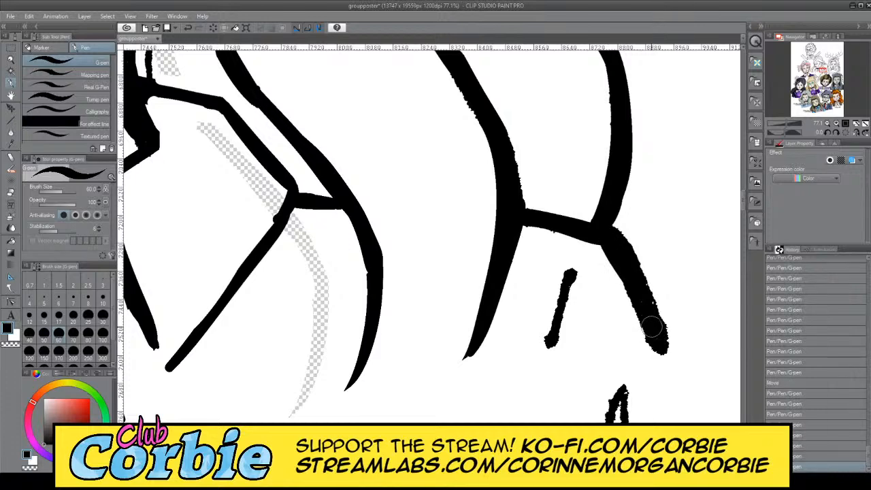
key(ctrl+z)
drag(611, 248, 657, 333)
key(ctrl+z)
drag(605, 246, 652, 339)
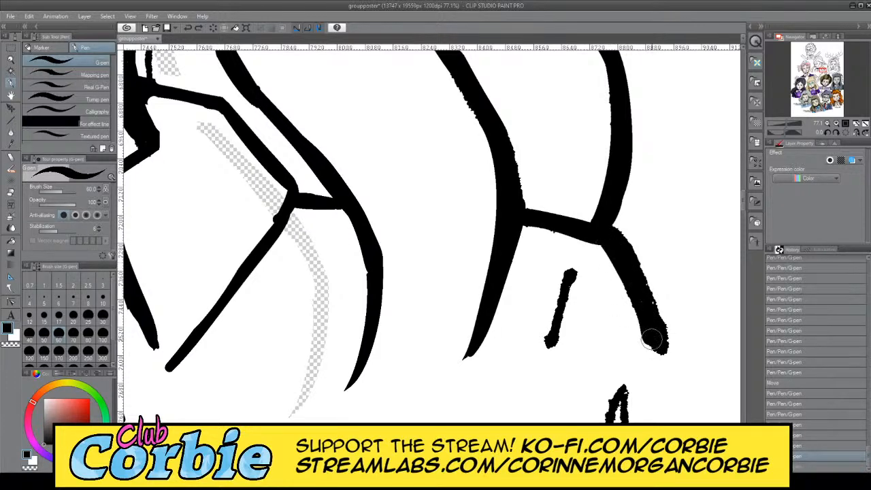
Step: Trim the short stroke's right edge with white, then widen the right diagonal in black
key(x)
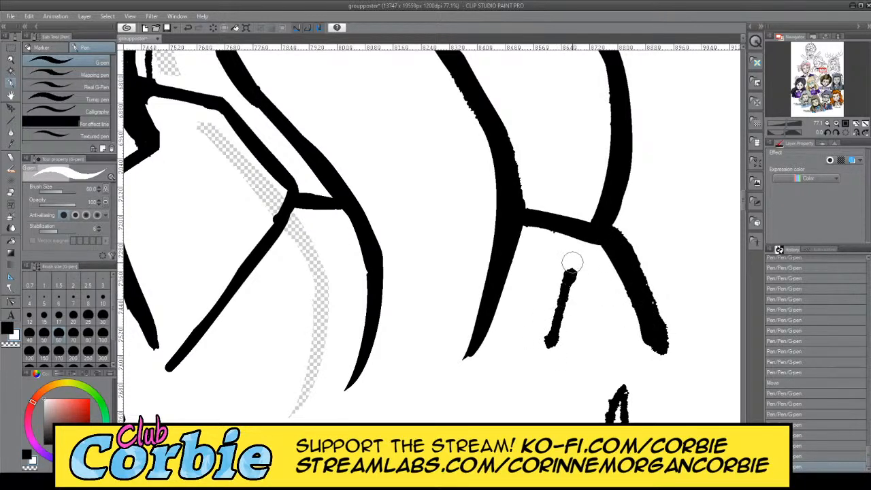
drag(570, 258, 573, 341)
key(x)
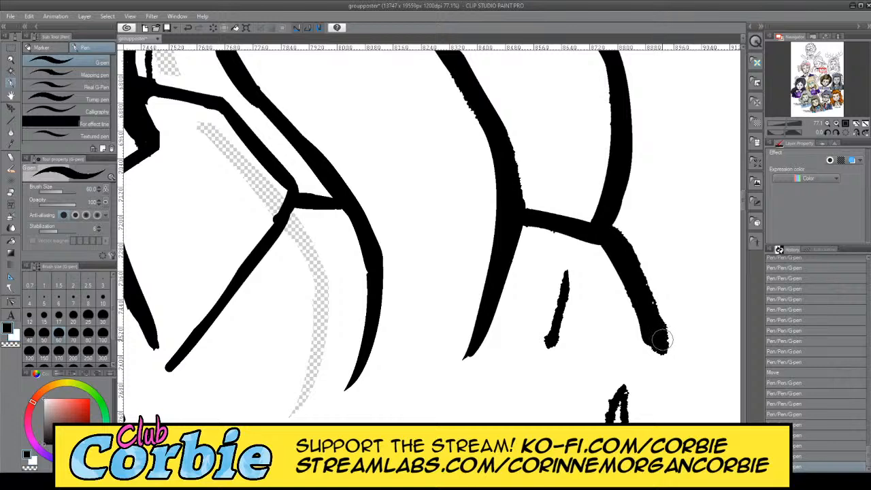
mouse_move(615, 240)
mouse_down()
mouse_move(653, 288)
mouse_move(666, 343)
mouse_up()
mouse_move(612, 232)
mouse_down()
mouse_move(643, 253)
mouse_move(672, 343)
mouse_up()
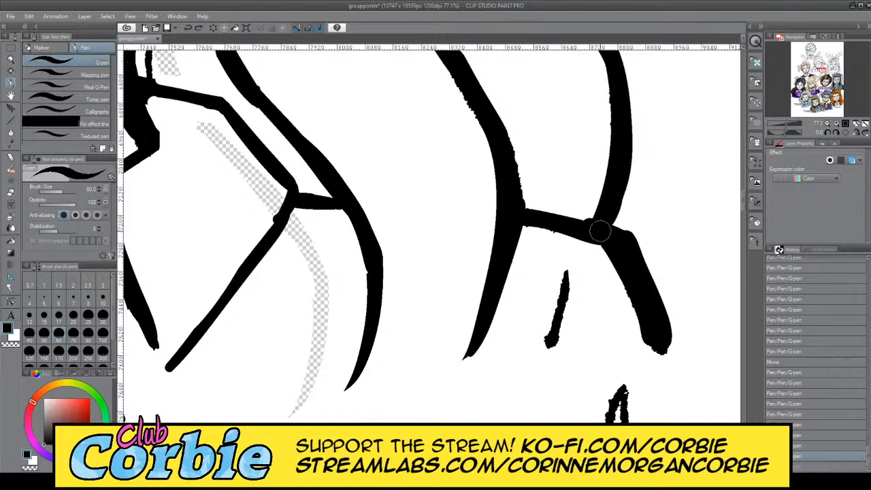
Step: Redraw the right diagonal as one bold stroke to its tip and thicken the crossbar
key(ctrl+z)
drag(613, 235, 675, 344)
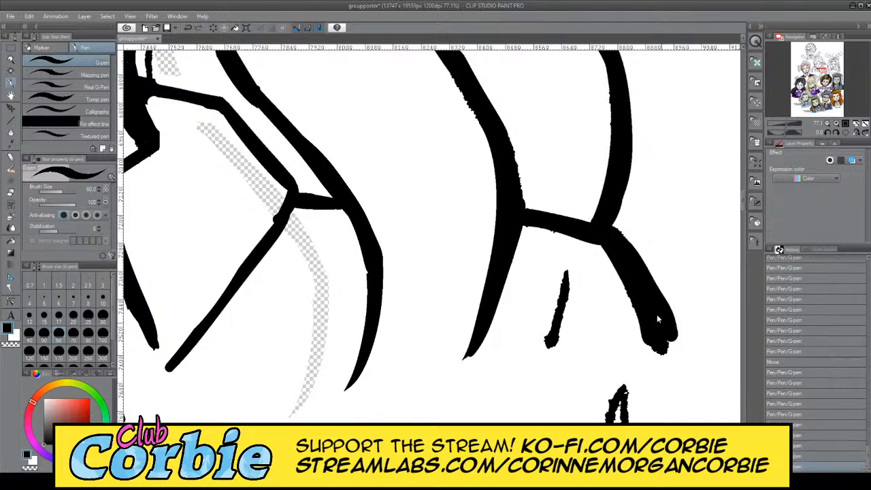
key(ctrl+z)
mouse_move(636, 274)
mouse_down()
mouse_move(663, 344)
mouse_move(616, 238)
mouse_move(649, 298)
mouse_up()
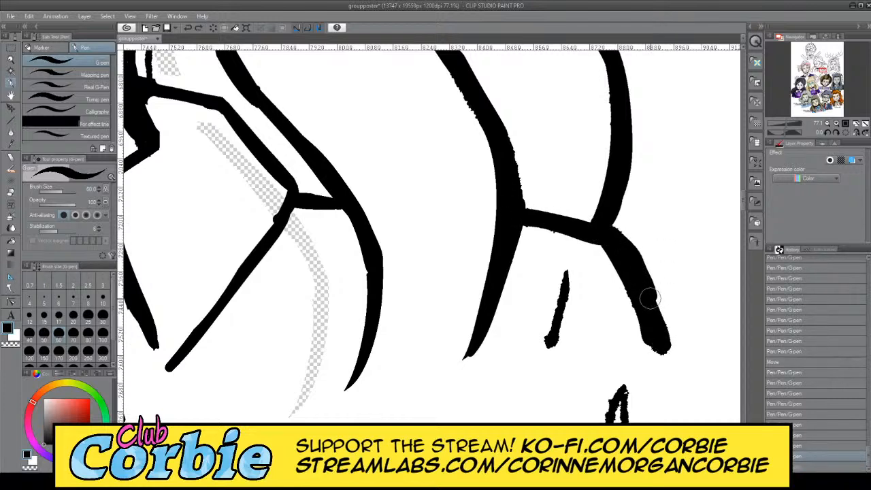
key(ctrl+z)
drag(613, 233, 671, 349)
key(ctrl+z)
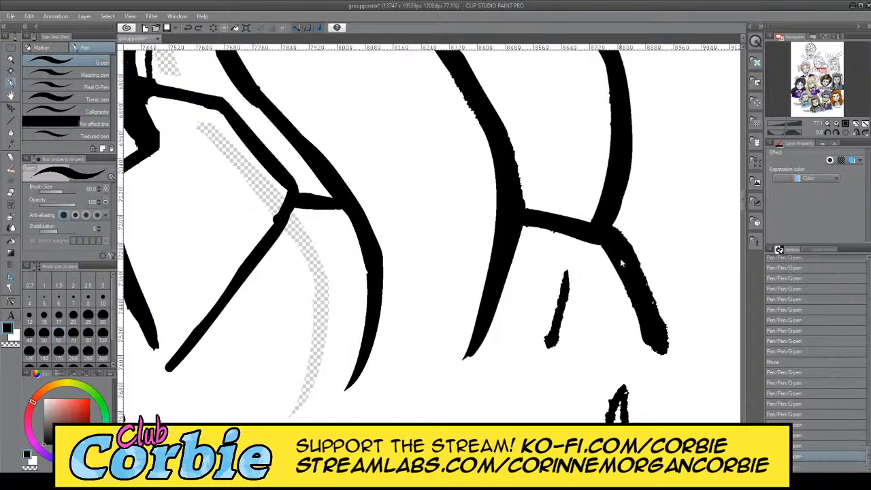
drag(618, 233, 667, 344)
mouse_move(611, 257)
mouse_down()
mouse_move(595, 211)
mouse_move(548, 215)
mouse_move(599, 229)
mouse_up()
key(ctrl+z)
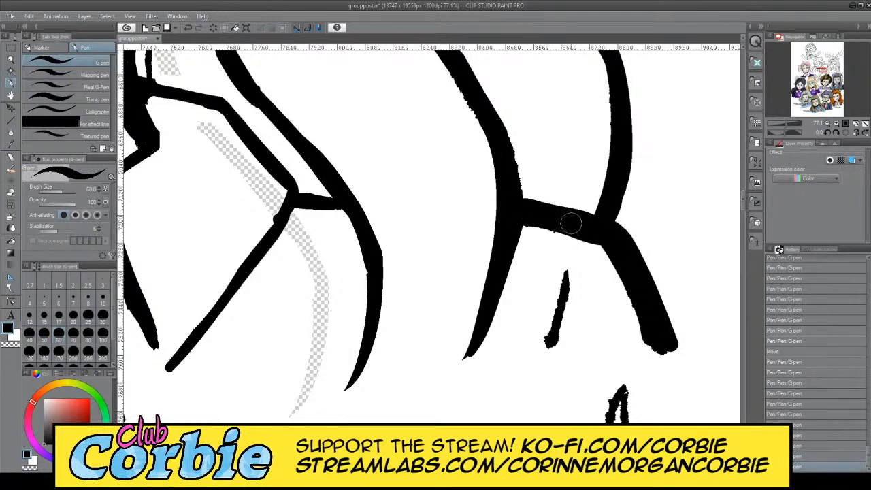
click(10, 59)
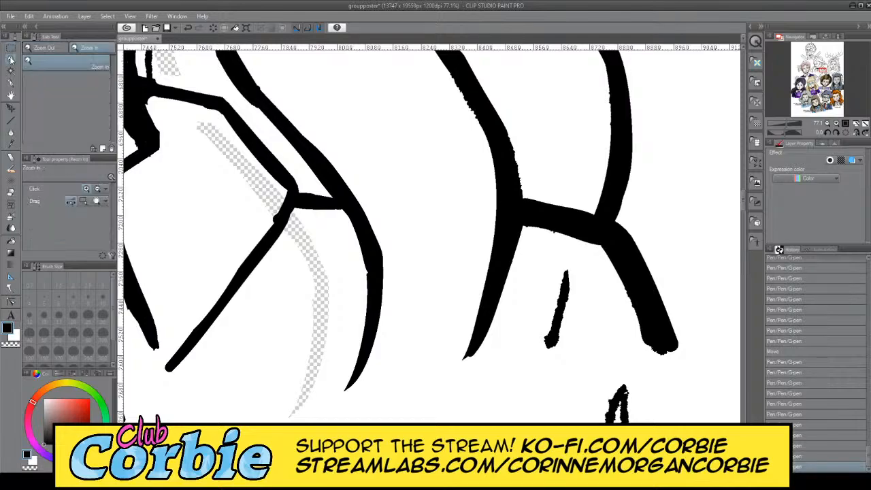
key(ctrl+0)
Step: Zoom out to the whole poster, then zoom in close on Ruby Wood's left neck lines
drag(472, 202, 463, 292)
drag(633, 309, 558, 309)
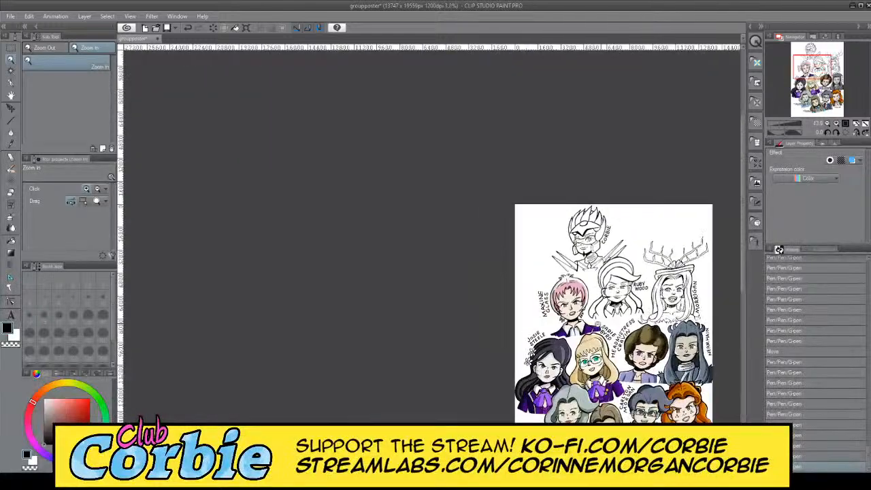
drag(708, 281, 694, 302)
drag(639, 379, 679, 378)
drag(475, 266, 524, 257)
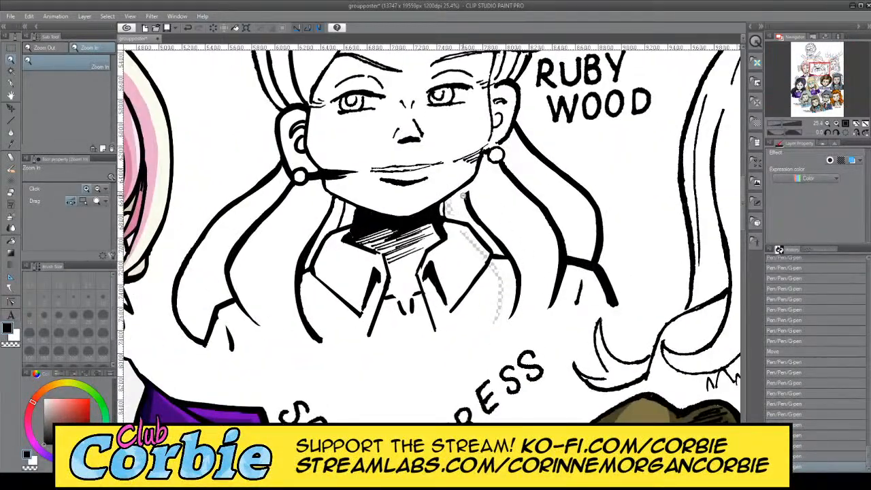
drag(466, 203, 489, 202)
drag(273, 210, 314, 212)
Step: Switch to the G-pen at size 25 and thicken Ruby Wood's left collar line up to the junction
click(10, 84)
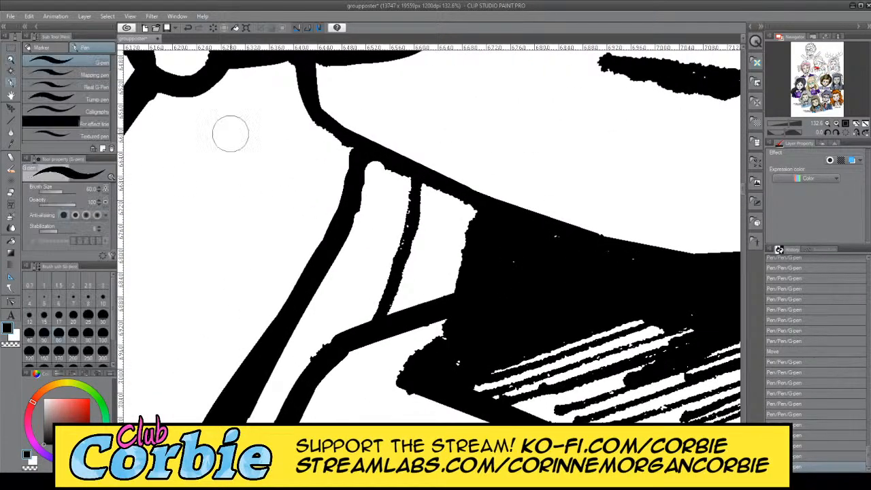
click(88, 325)
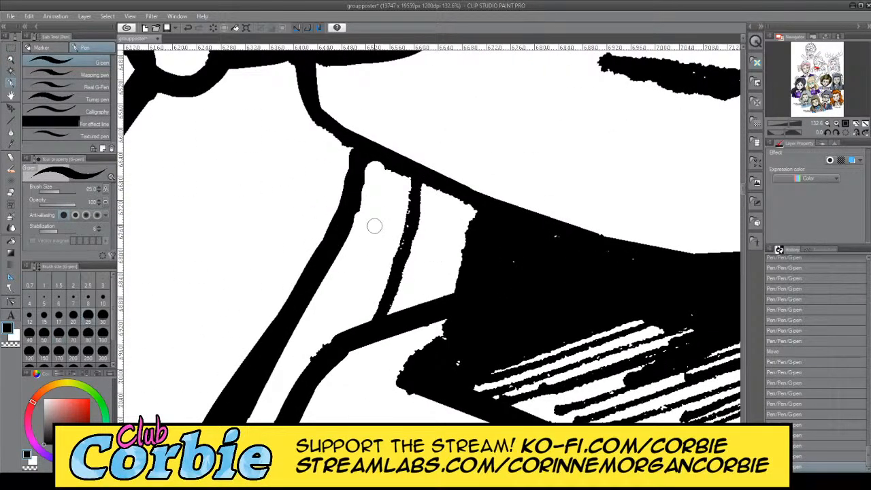
drag(341, 232, 360, 176)
drag(347, 220, 365, 159)
click(354, 143)
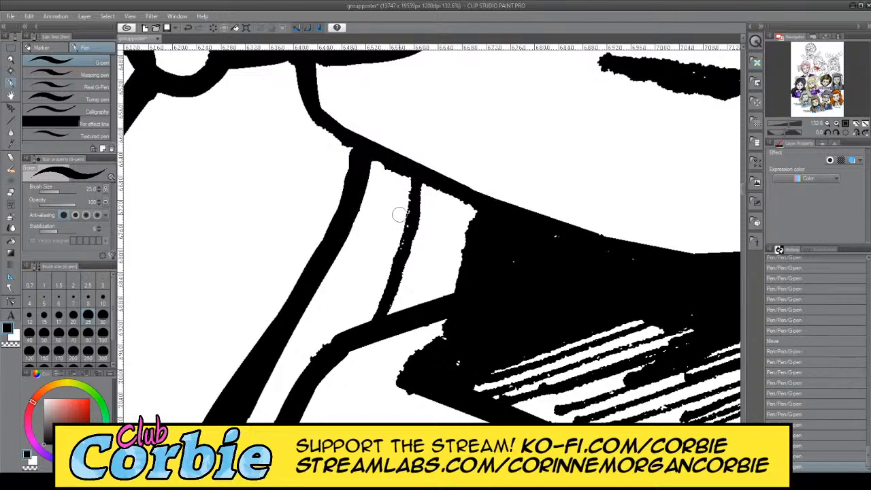
Step: Smooth the collar's top line and thicken the left line's bend, undoing unsatisfactory strokes
drag(326, 121, 501, 209)
key(ctrl+z)
key(ctrl+z)
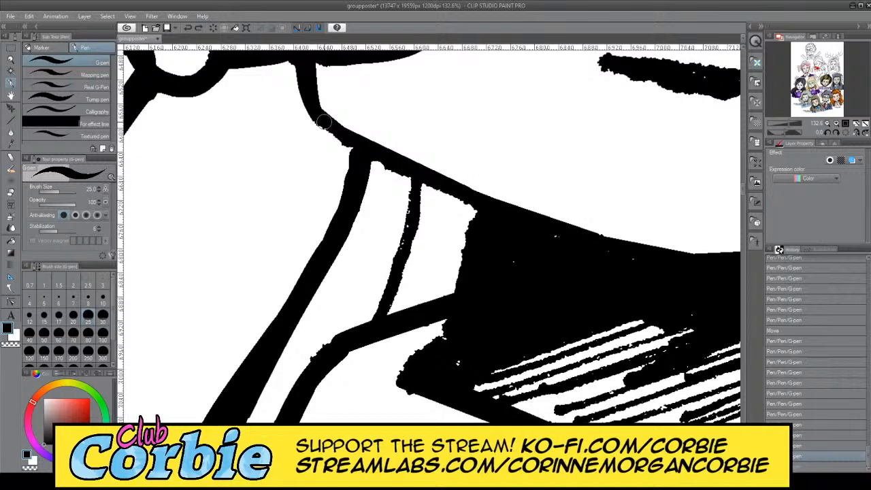
click(475, 202)
key(ctrl+z)
mouse_move(317, 123)
mouse_down()
mouse_move(482, 202)
mouse_move(387, 167)
mouse_move(478, 205)
mouse_up()
key(ctrl+z)
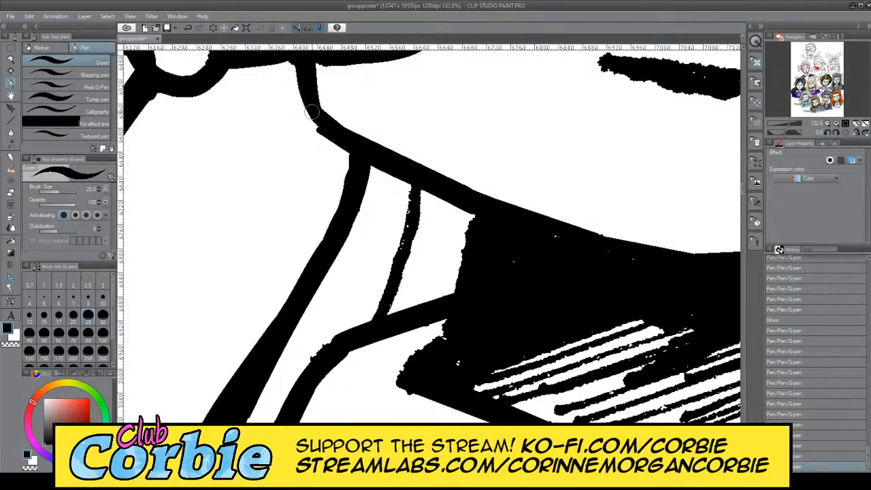
drag(323, 127, 291, 58)
key(ctrl+z)
key(ctrl+z)
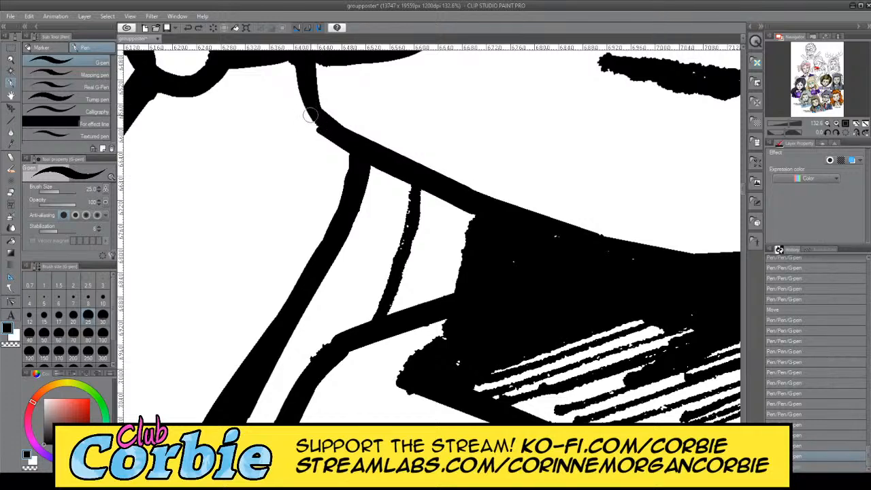
drag(319, 125, 291, 62)
key(ctrl+z)
drag(309, 109, 325, 131)
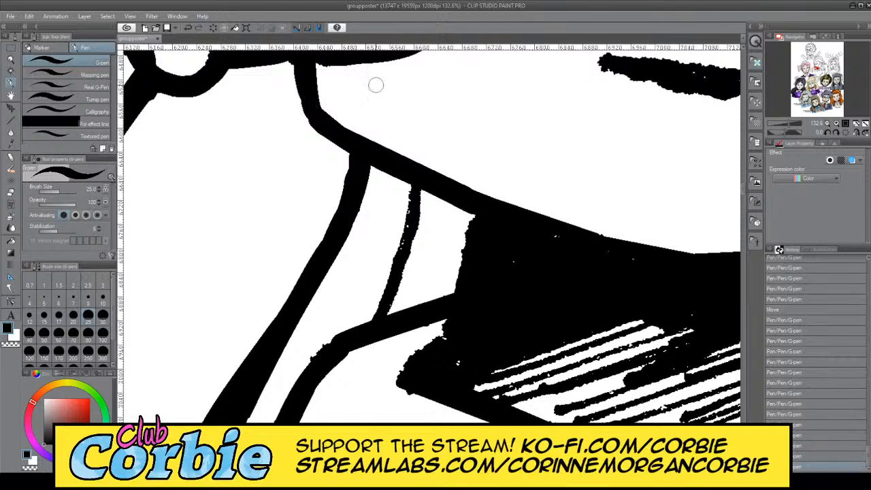
Step: Straighten the neck shadow's left edge and fill gaps inside the shadow and along its top edge
drag(471, 223, 447, 327)
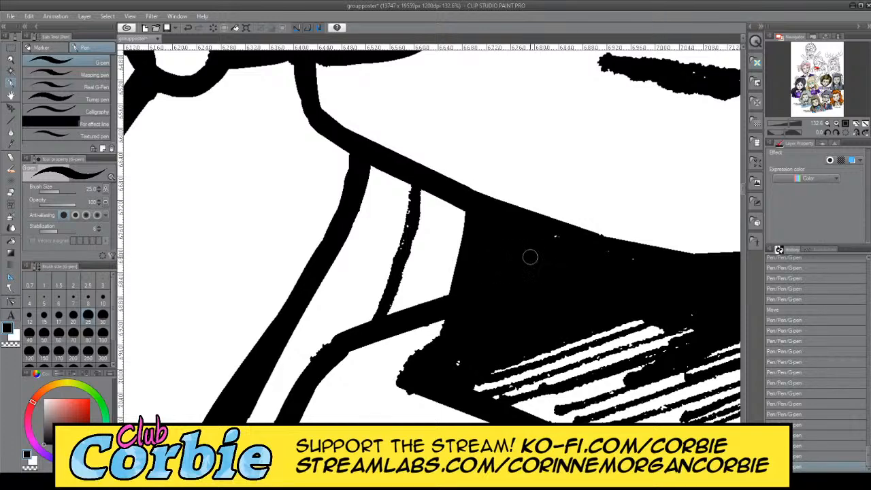
drag(474, 217, 456, 299)
drag(472, 230, 438, 350)
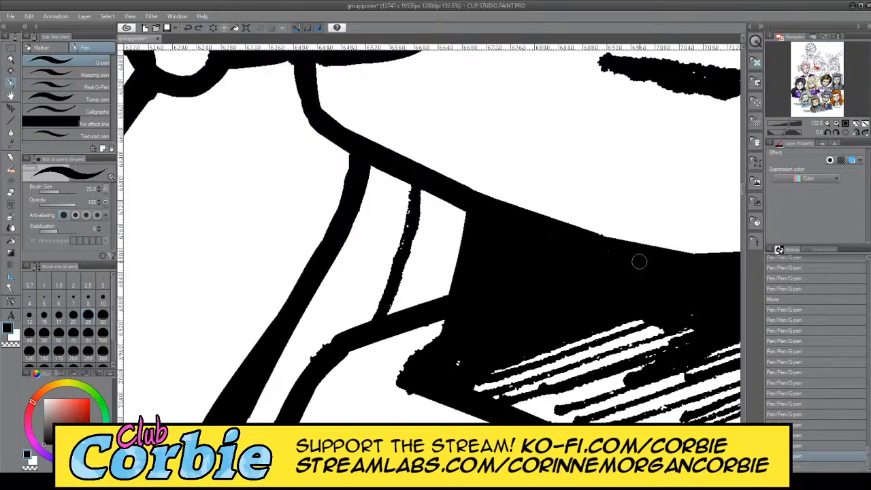
click(689, 313)
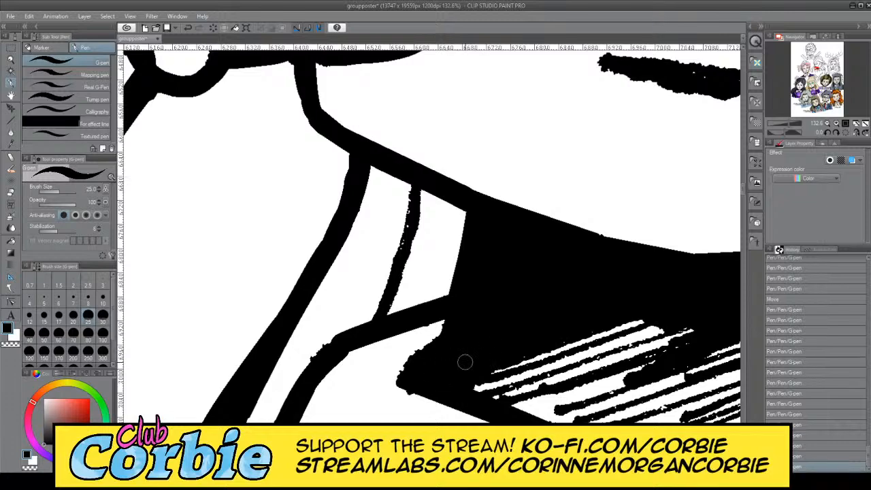
click(464, 362)
mouse_move(465, 467)
mouse_down()
mouse_move(495, 467)
mouse_move(467, 467)
mouse_move(485, 467)
mouse_up()
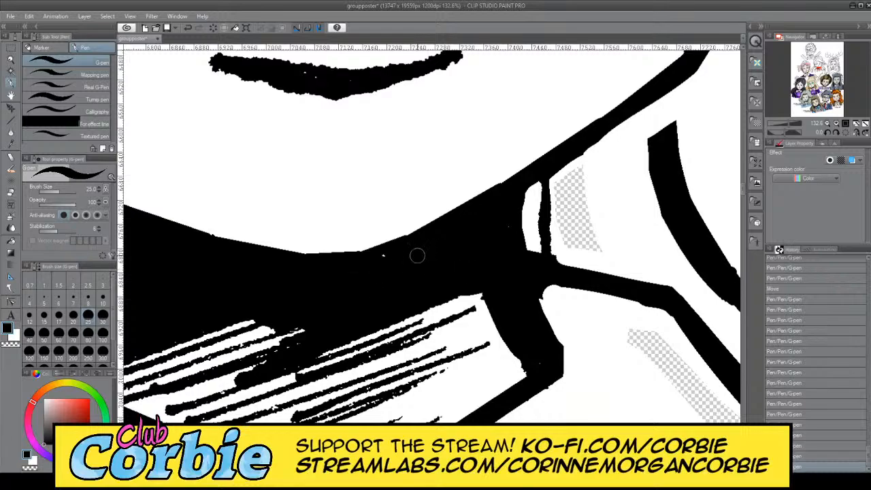
click(450, 249)
click(11, 59)
Step: Zoom out to the full poster, then zoom back in to frame Ruby Wood beside her neighbours
drag(394, 215, 259, 249)
drag(437, 213, 341, 212)
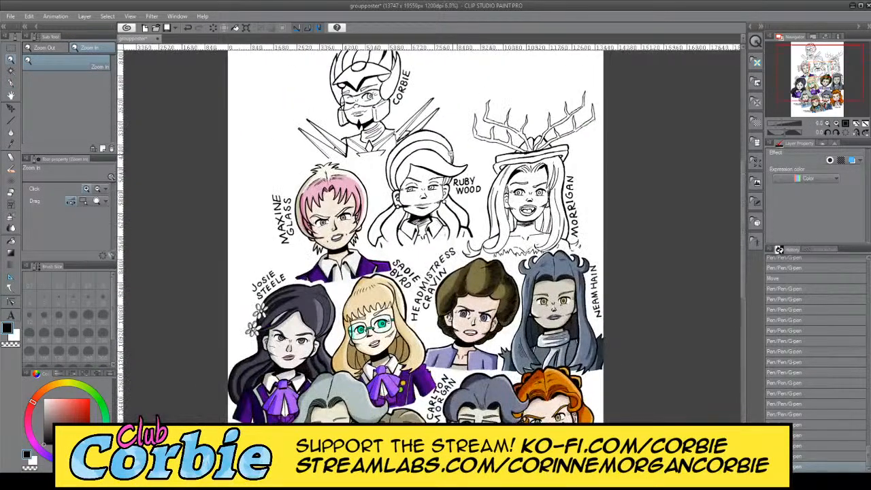
drag(451, 153, 408, 188)
drag(472, 188, 519, 191)
drag(508, 354, 473, 364)
drag(358, 355, 387, 353)
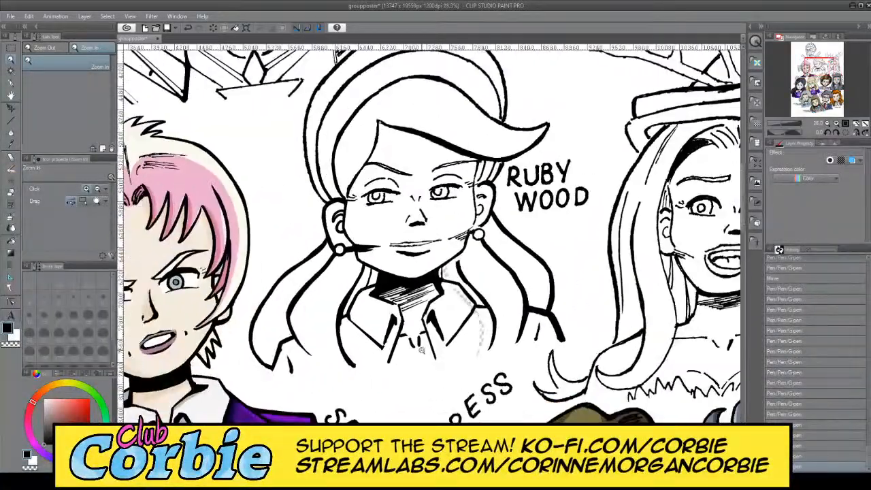
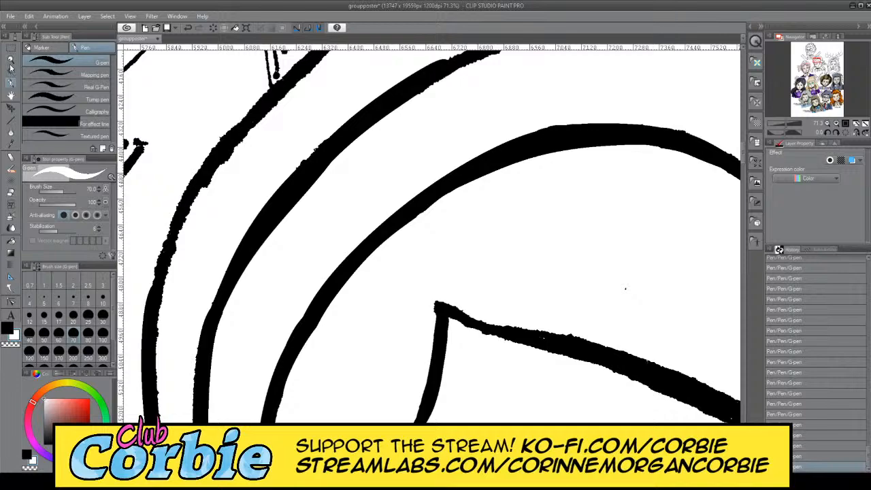
Step: Re-ink the upper hair curve from its left end rightward with size-70 G-pen strokes, undoing rough ones
click(10, 60)
drag(331, 178, 305, 187)
drag(419, 124, 169, 130)
click(10, 81)
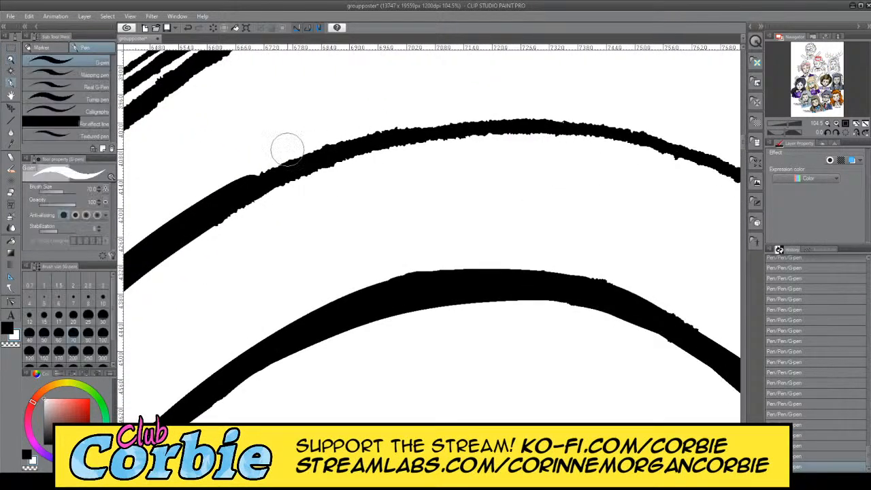
drag(233, 202, 432, 130)
mouse_move(255, 192)
mouse_down()
mouse_move(414, 133)
mouse_move(549, 124)
mouse_up()
key(ctrl+z)
mouse_move(195, 218)
mouse_down()
mouse_move(402, 138)
mouse_move(557, 133)
mouse_up()
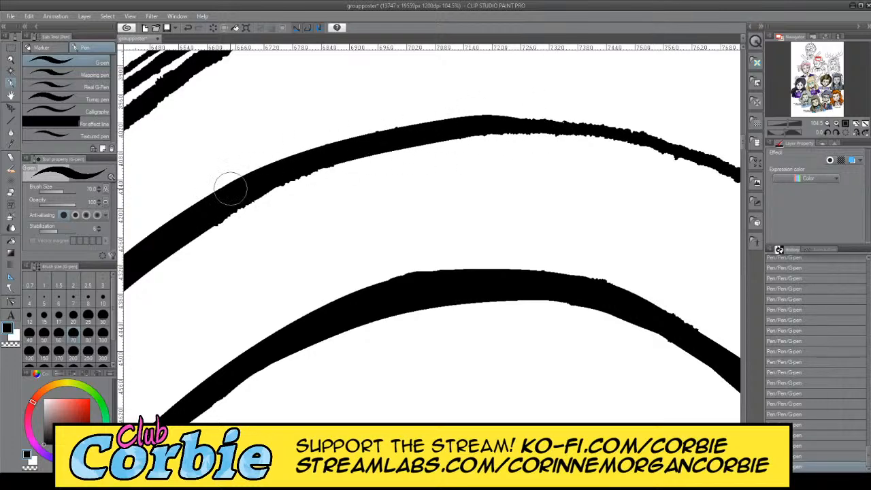
mouse_move(225, 194)
mouse_down()
mouse_move(455, 133)
mouse_move(558, 130)
mouse_up()
mouse_move(497, 130)
mouse_down()
mouse_move(547, 119)
mouse_move(660, 143)
mouse_up()
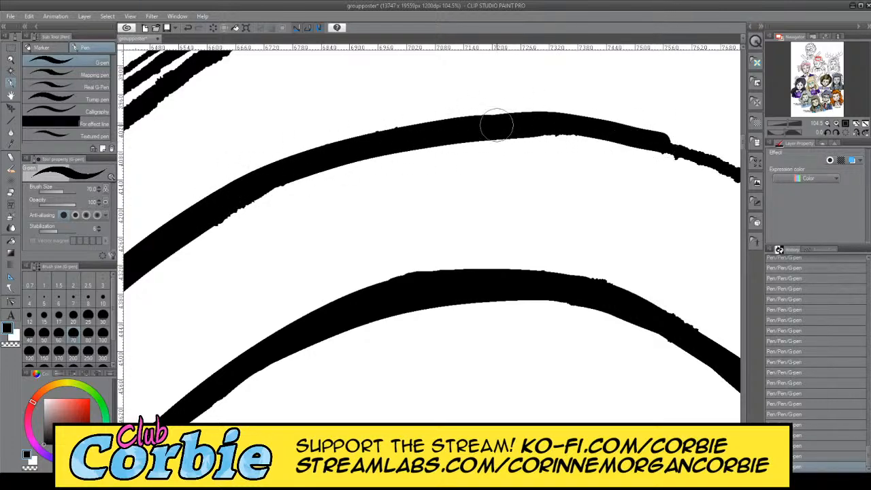
drag(496, 125, 685, 151)
mouse_move(573, 125)
mouse_down()
mouse_move(700, 157)
mouse_move(524, 119)
mouse_move(458, 126)
mouse_move(585, 132)
mouse_up()
key(ctrl+z)
Step: Redraw leftward strokes until the curve is smooth, then thicken its right part
key(ctrl+z)
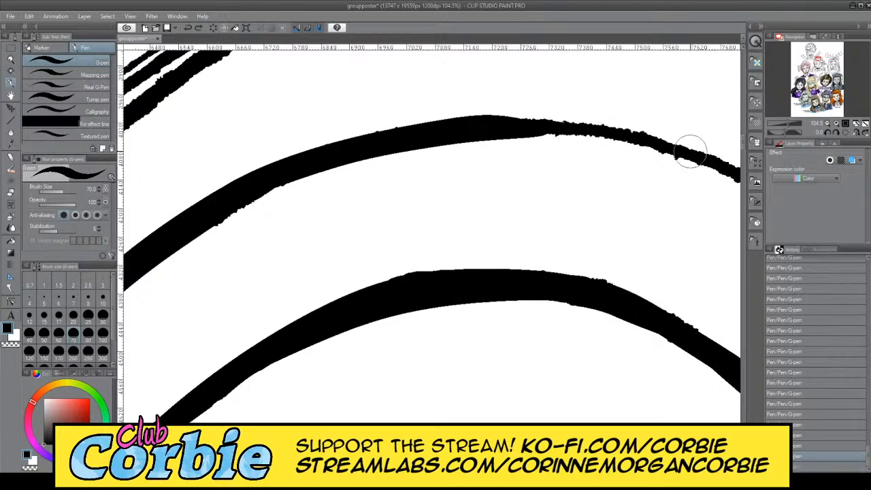
mouse_move(690, 140)
mouse_down()
mouse_move(475, 124)
mouse_move(665, 143)
mouse_move(607, 128)
mouse_move(479, 119)
mouse_move(680, 162)
mouse_up()
key(ctrl+z)
mouse_move(455, 130)
mouse_down()
mouse_move(690, 162)
mouse_move(542, 121)
mouse_move(472, 129)
mouse_up()
key(ctrl+z)
key(ctrl+z)
mouse_move(716, 168)
mouse_down()
mouse_move(510, 120)
mouse_move(462, 130)
mouse_move(609, 130)
mouse_move(469, 127)
mouse_up()
key(ctrl+z)
key(ctrl+z)
mouse_move(687, 158)
mouse_down()
mouse_move(668, 144)
mouse_move(497, 124)
mouse_move(496, 133)
mouse_move(527, 127)
mouse_move(668, 145)
mouse_move(578, 125)
mouse_move(476, 131)
mouse_up()
key(ctrl+z)
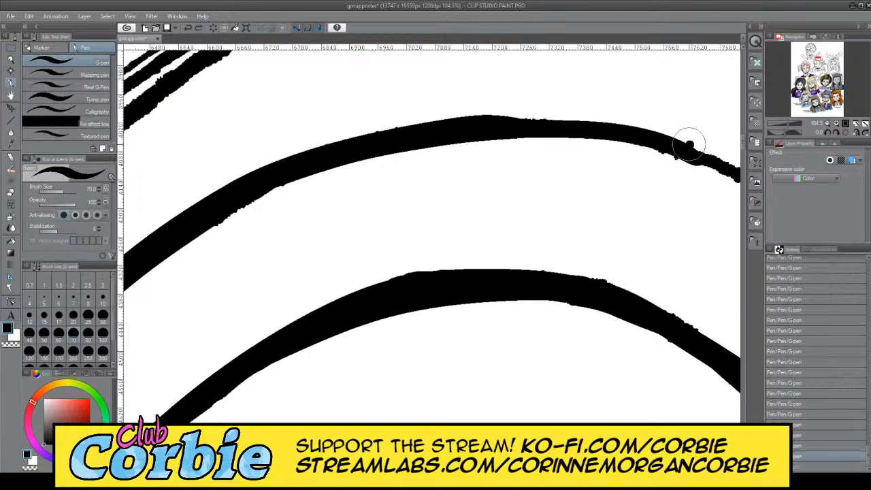
drag(685, 140, 459, 121)
key(ctrl+z)
mouse_move(678, 132)
mouse_down()
mouse_move(504, 122)
mouse_move(443, 128)
mouse_move(675, 142)
mouse_move(426, 131)
mouse_up()
key(ctrl+z)
mouse_move(429, 131)
mouse_down()
mouse_move(630, 134)
mouse_move(449, 130)
mouse_move(515, 125)
mouse_up()
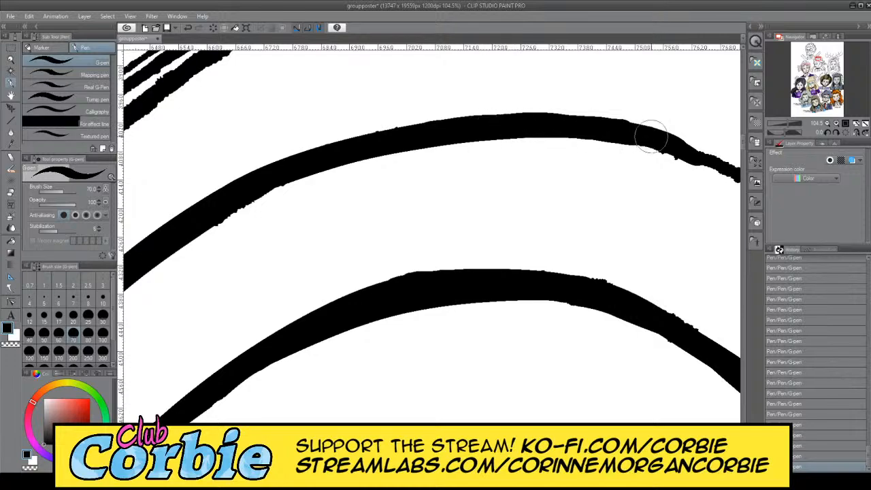
drag(669, 139, 700, 153)
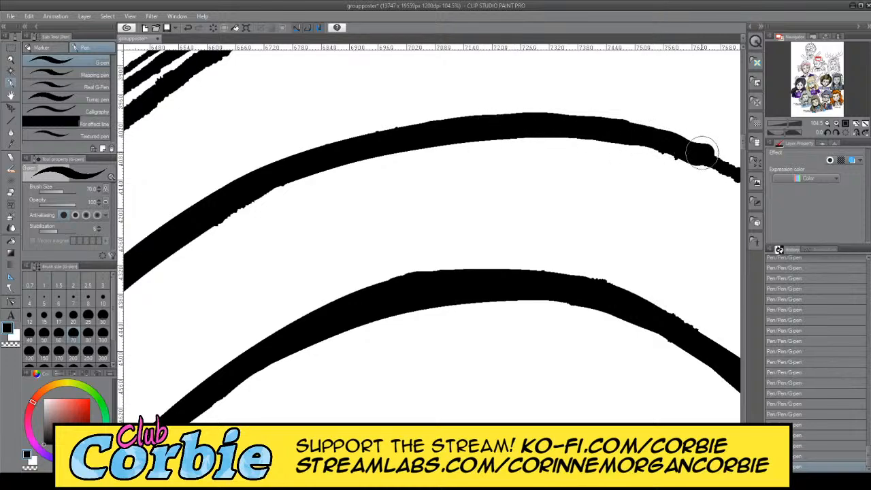
Step: Zoom out across several characters, then zoom in on the two rough hair lines
click(10, 60)
drag(284, 136, 204, 136)
drag(382, 194, 451, 147)
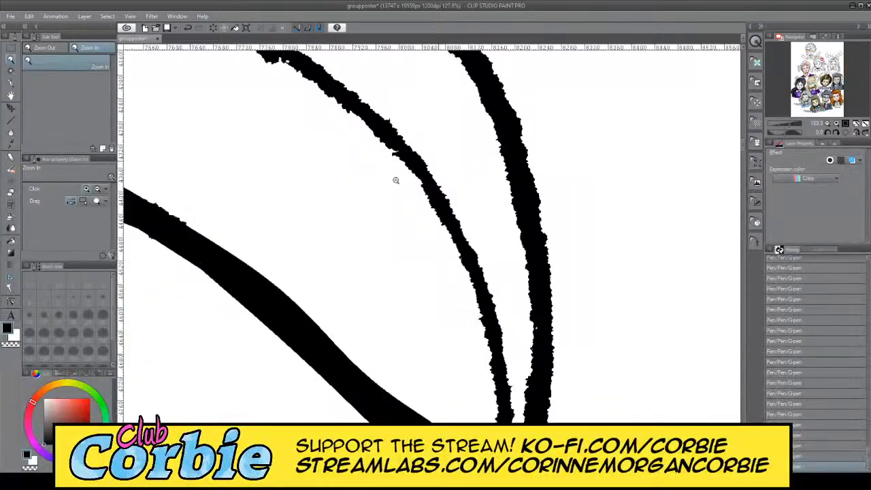
Step: Zoom in close on the thin hair strand and set the G-pen brush size to 30
drag(396, 180, 354, 190)
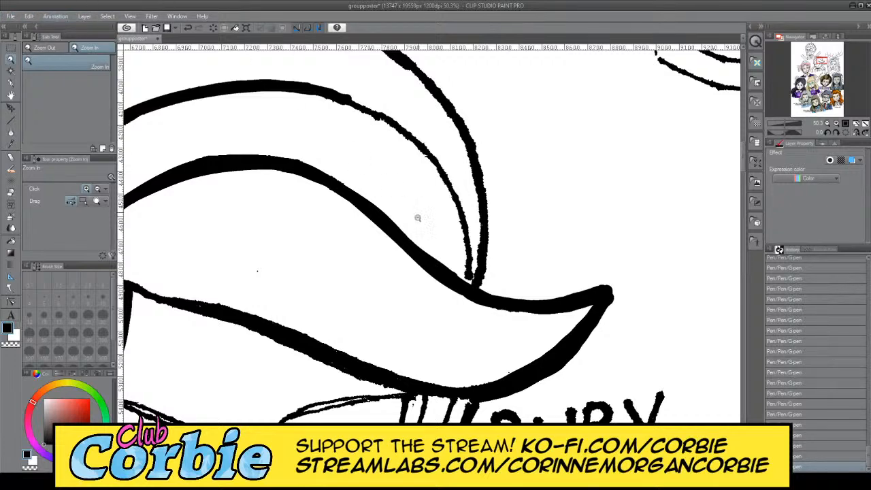
click(446, 191)
click(434, 207)
click(457, 200)
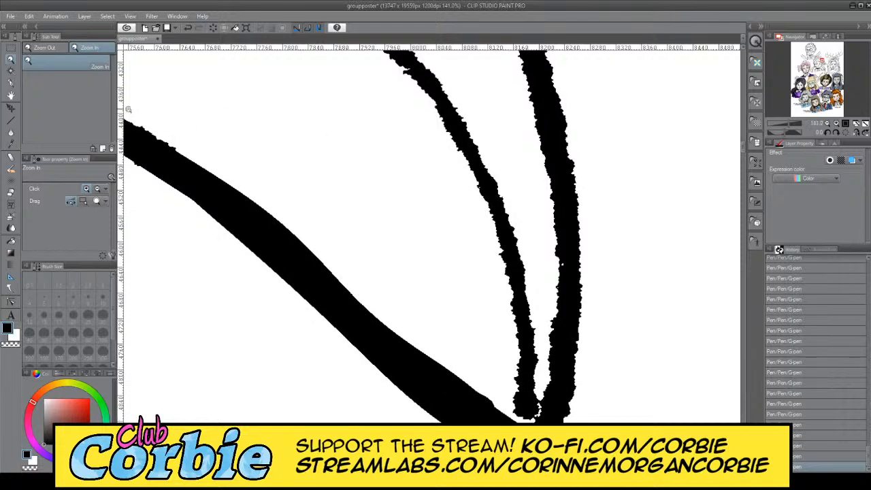
click(13, 86)
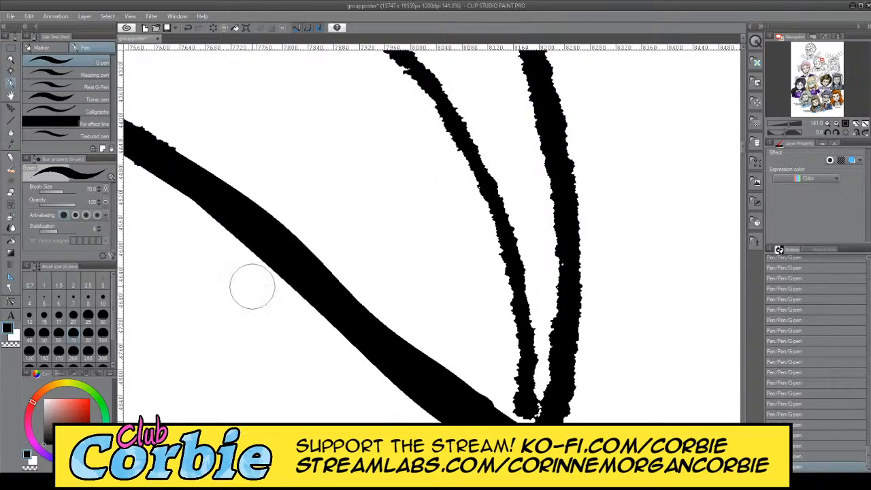
click(89, 318)
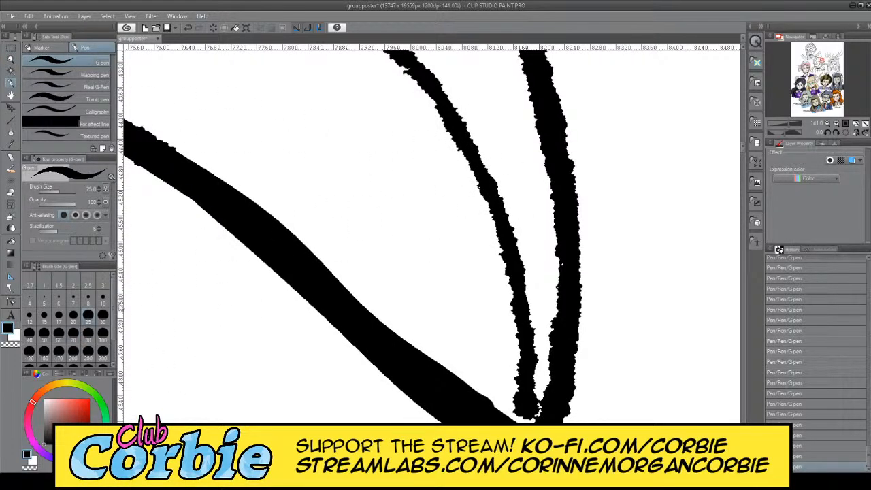
click(101, 320)
Step: Thicken the thin strand's middle and lower part, joining its bottom to the thick diagonal stroke
mouse_move(474, 163)
mouse_down()
mouse_move(519, 257)
mouse_move(520, 299)
mouse_up()
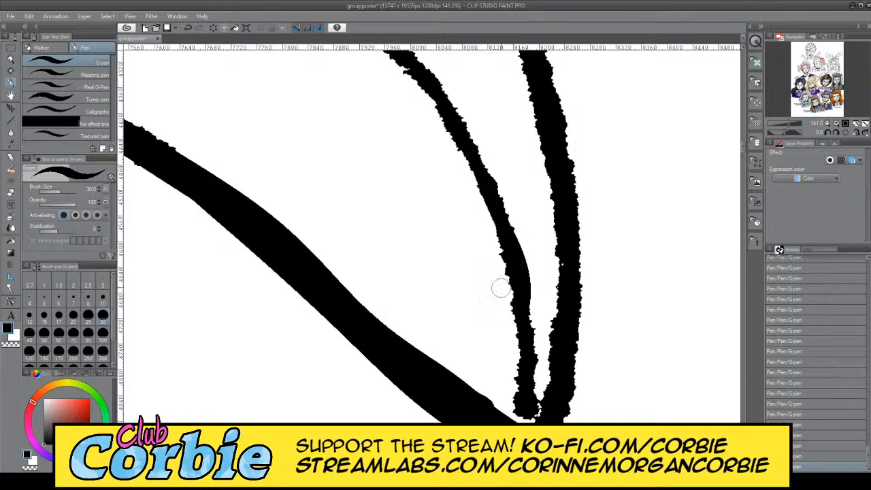
key(ctrl+z)
drag(492, 202, 498, 292)
key(ctrl+z)
drag(475, 165, 500, 298)
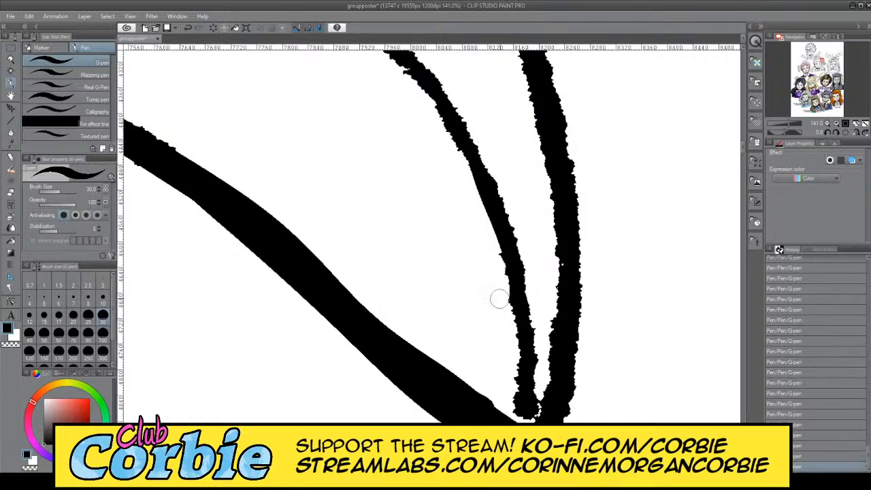
key(ctrl+z)
drag(475, 172, 510, 322)
drag(490, 201, 520, 340)
mouse_move(515, 260)
mouse_down()
mouse_move(533, 370)
mouse_move(509, 253)
mouse_move(523, 374)
mouse_up()
mouse_move(508, 285)
mouse_down()
mouse_move(516, 398)
mouse_move(506, 417)
mouse_move(524, 378)
mouse_move(528, 399)
mouse_move(531, 355)
mouse_up()
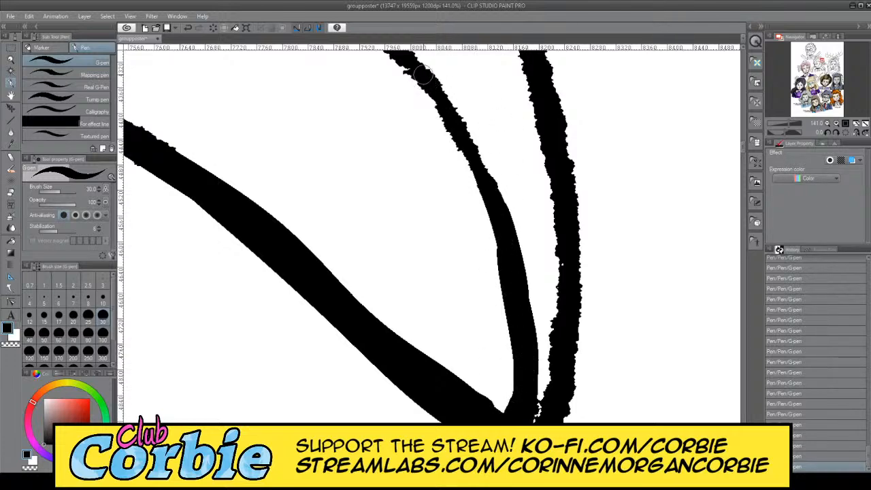
Step: Smooth the strand's upper and left edges and fill its rough right edge, undoing blobbed strokes
drag(425, 74, 495, 204)
drag(432, 76, 489, 182)
key(ctrl+z)
mouse_move(415, 63)
mouse_down()
mouse_move(479, 177)
mouse_move(426, 80)
mouse_up()
key(ctrl+z)
drag(487, 184, 423, 68)
key(ctrl+z)
mouse_move(477, 174)
mouse_down()
mouse_move(413, 68)
mouse_move(502, 225)
mouse_up()
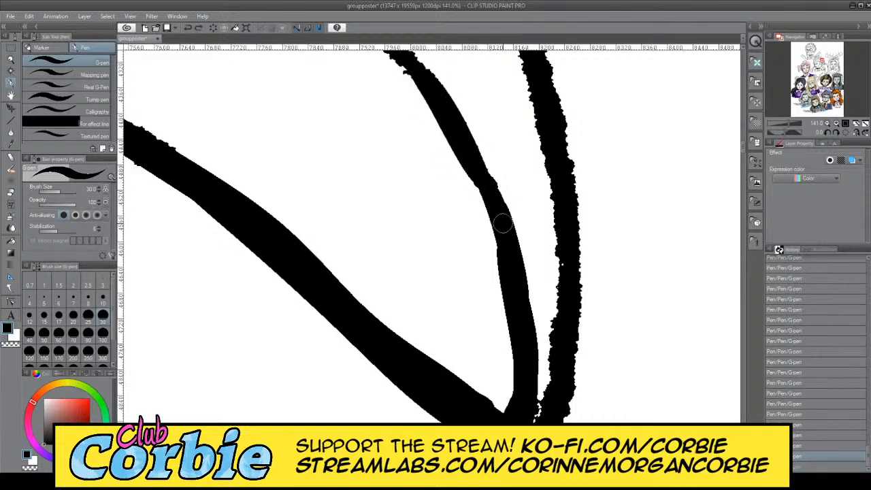
drag(467, 156, 501, 244)
drag(474, 184, 504, 264)
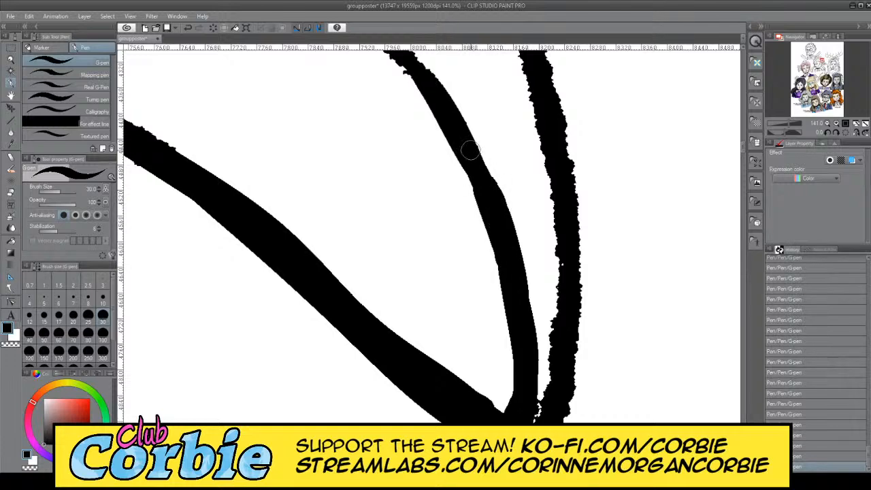
drag(465, 142, 496, 196)
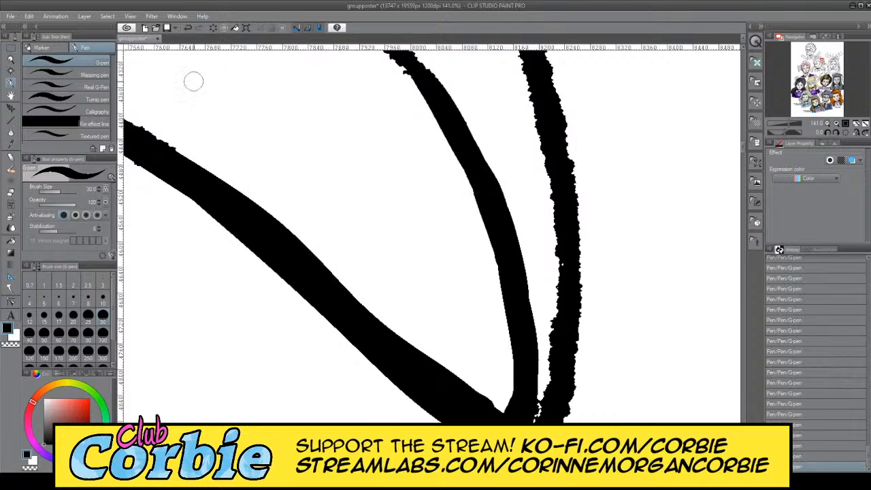
Step: Zoom out to the whole poster, then zoom in on the next rough hair line
click(11, 60)
drag(313, 142, 187, 139)
mouse_move(262, 92)
mouse_down()
mouse_move(362, 80)
mouse_move(366, 89)
mouse_up()
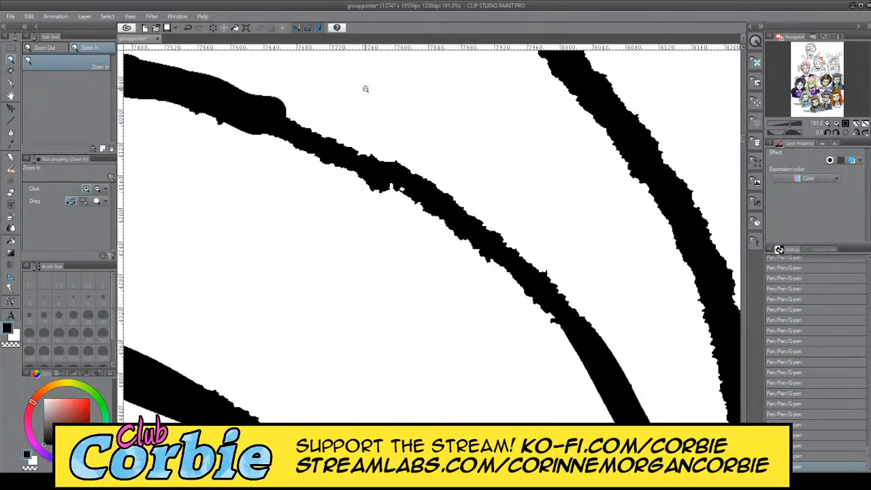
Step: Try smoothing the hair line's upper edge with G-pen strokes, undoing each attempt
click(11, 83)
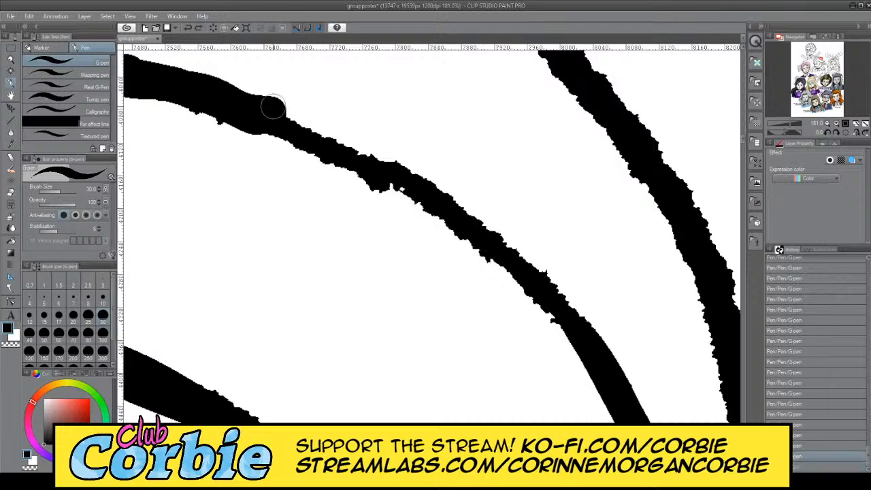
drag(275, 112, 513, 275)
key(ctrl+z)
drag(276, 112, 525, 266)
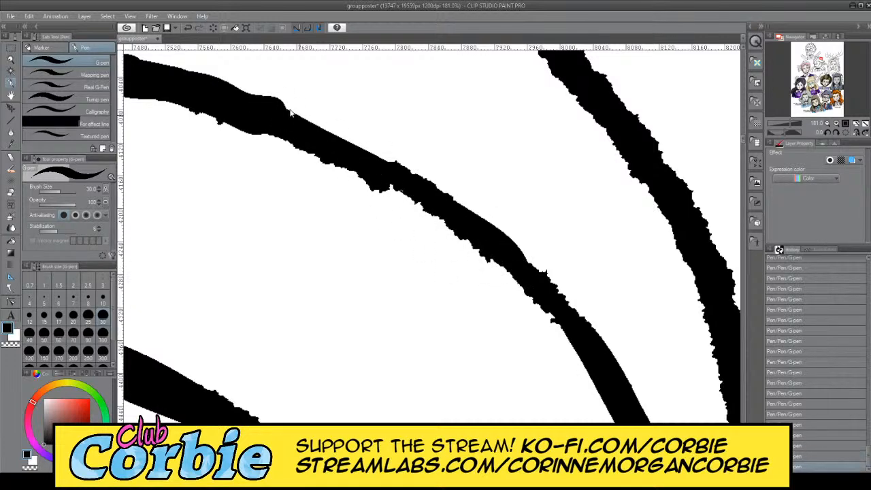
key(ctrl+z)
drag(275, 110, 503, 253)
key(ctrl+z)
Step: Smooth the lower edge and fill the upper edge's white specks in black
drag(267, 124, 537, 289)
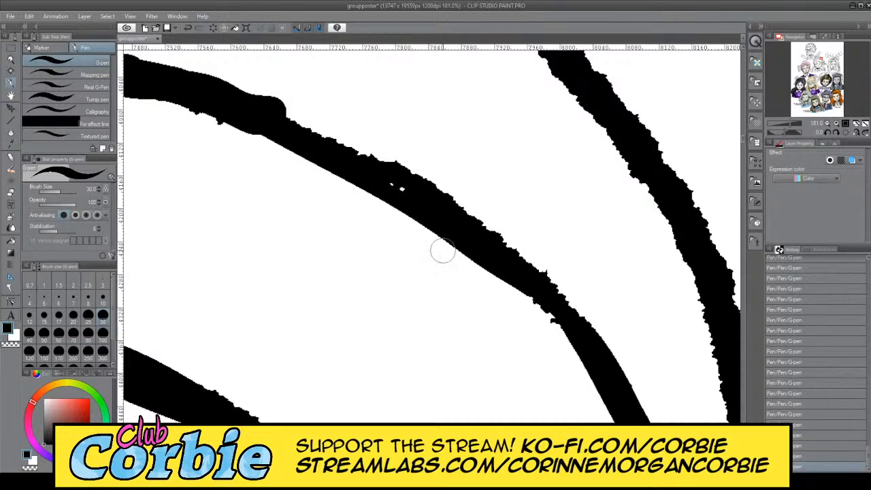
drag(486, 253, 568, 331)
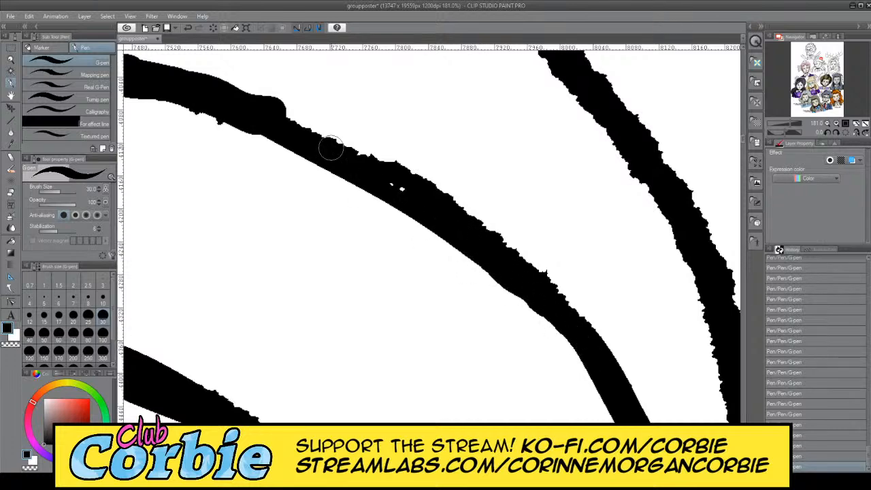
mouse_move(310, 120)
mouse_down()
mouse_move(537, 266)
mouse_move(494, 255)
mouse_move(454, 208)
mouse_move(598, 352)
mouse_up()
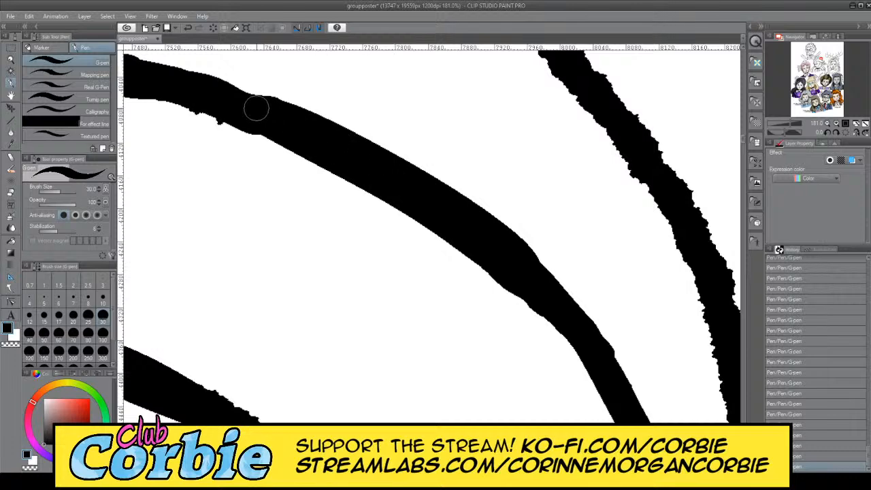
key(ctrl+z)
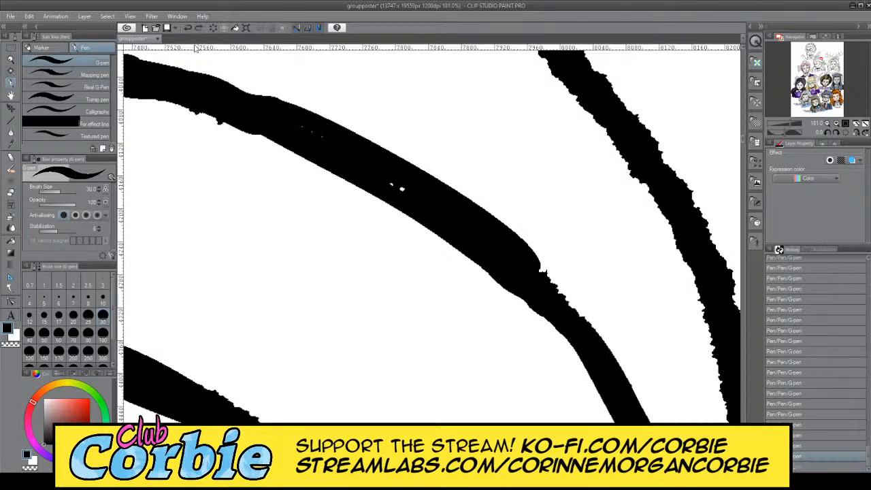
drag(217, 86, 300, 117)
key(ctrl+z)
mouse_move(190, 85)
mouse_down()
mouse_move(311, 132)
mouse_move(445, 214)
mouse_up()
drag(521, 255, 602, 354)
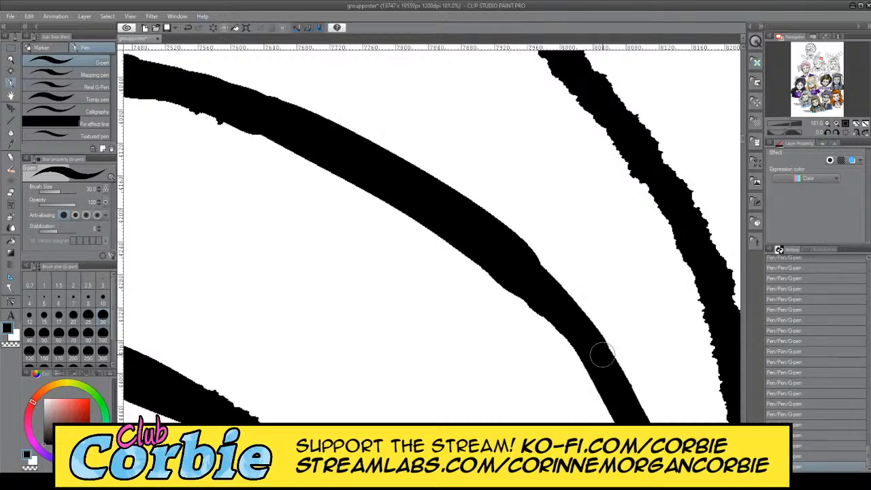
Step: Trim the hair line's lower edge back with white strokes
key(c)
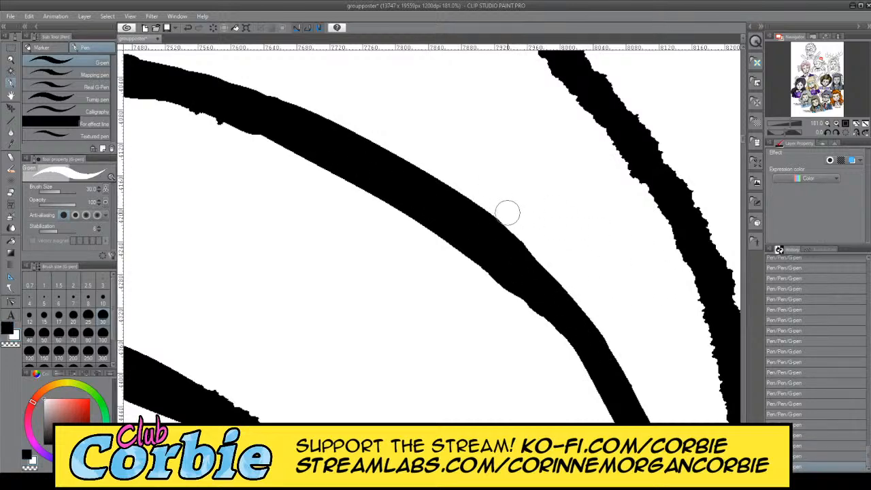
drag(480, 268, 576, 361)
key(ctrl+z)
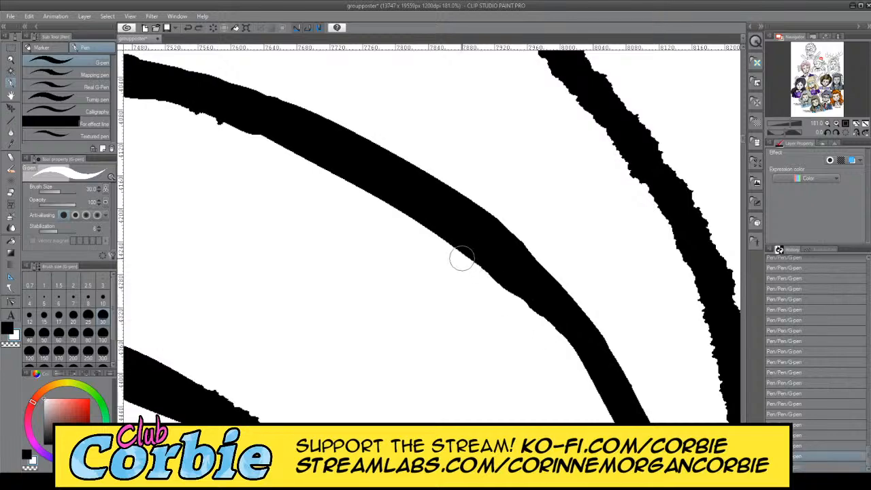
drag(462, 257, 573, 363)
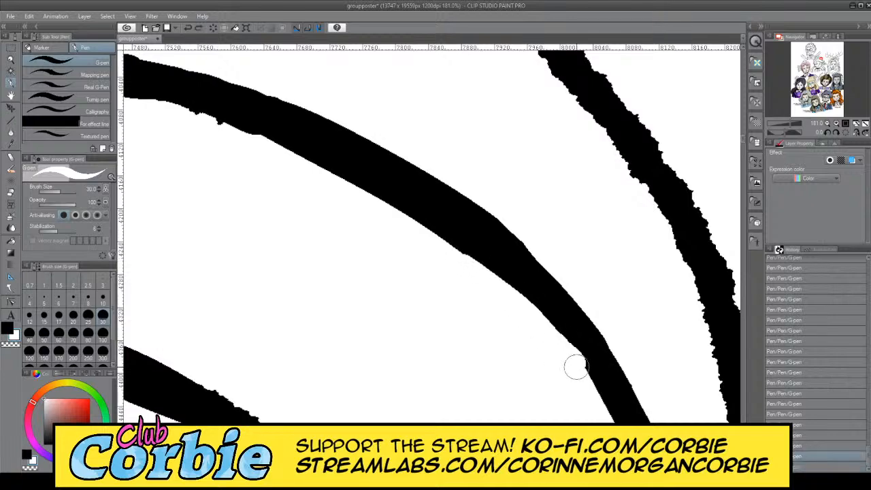
click(12, 59)
scroll(334, 191, down, 5)
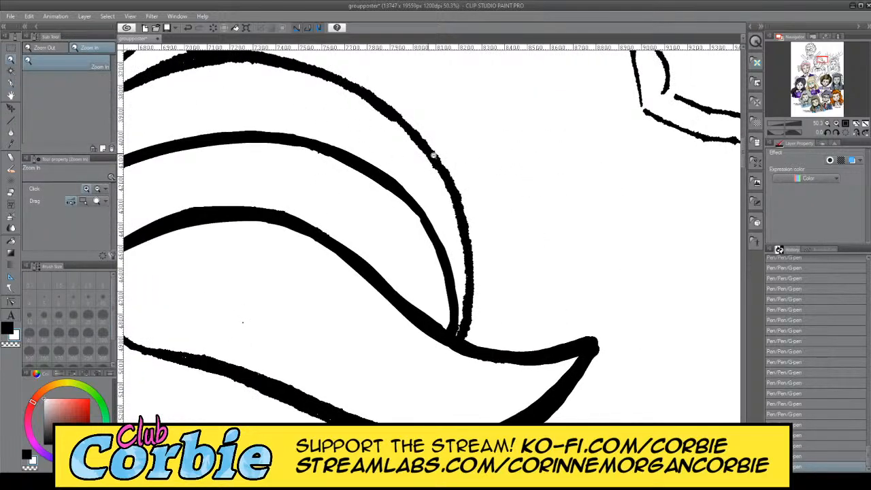
Step: Zoom in on the hair and thicken the hair line's left edge in black with the G-pen
mouse_move(463, 160)
mouse_down()
mouse_move(436, 195)
mouse_move(389, 142)
mouse_move(453, 151)
mouse_up()
drag(373, 163, 312, 274)
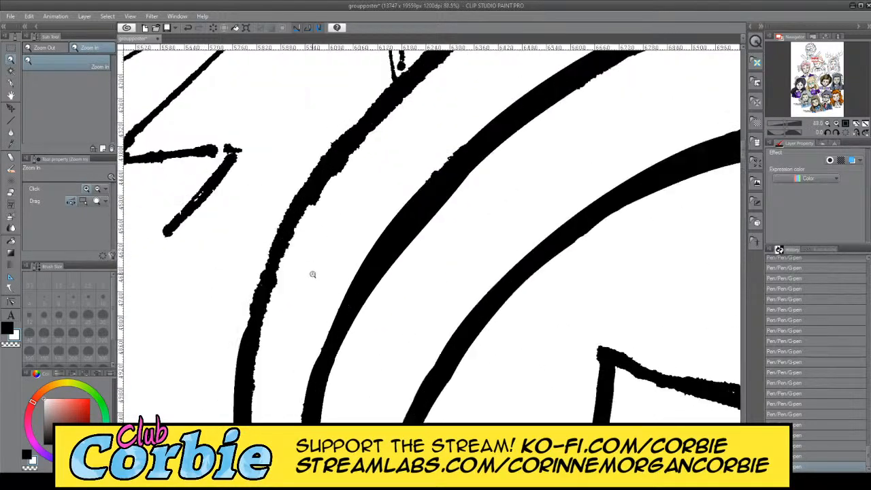
click(10, 83)
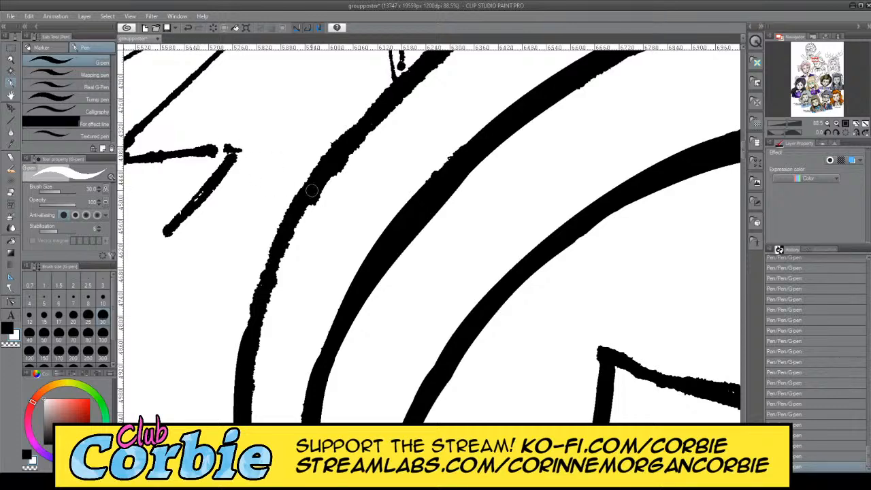
key(x)
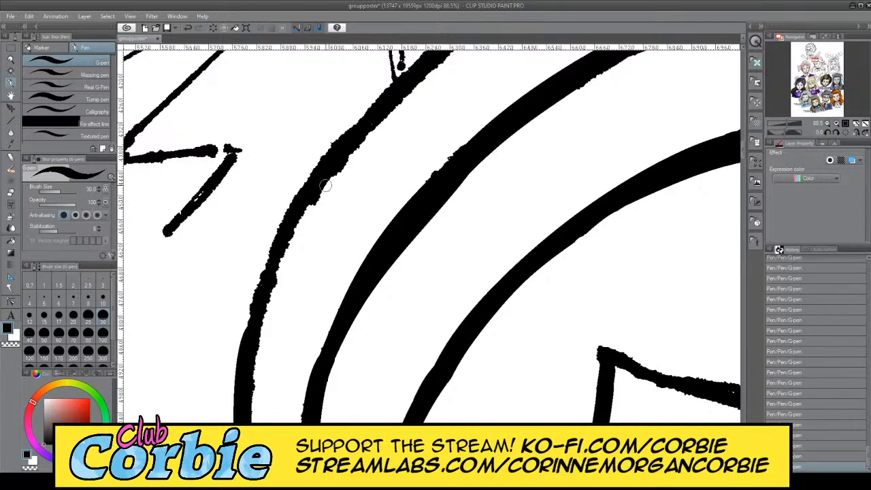
drag(325, 185, 279, 273)
key(ctrl+z)
mouse_move(344, 157)
mouse_down()
mouse_move(262, 298)
mouse_move(277, 255)
mouse_up()
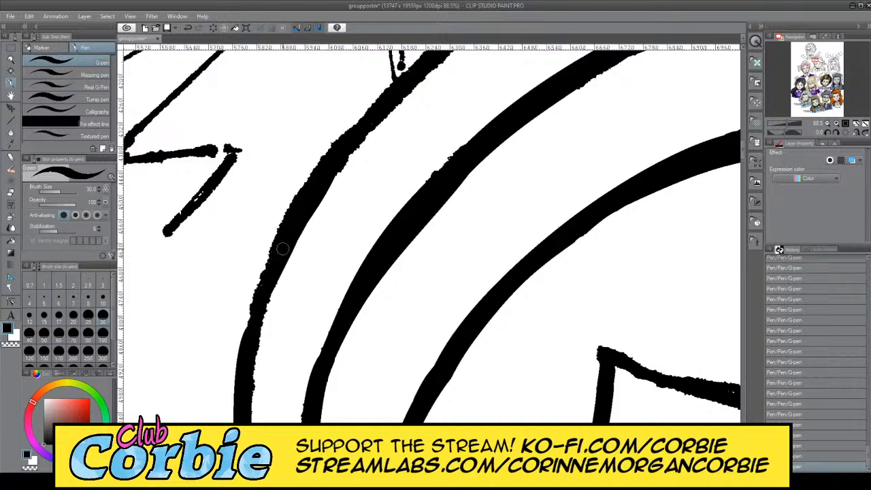
drag(252, 316, 300, 207)
drag(249, 313, 243, 344)
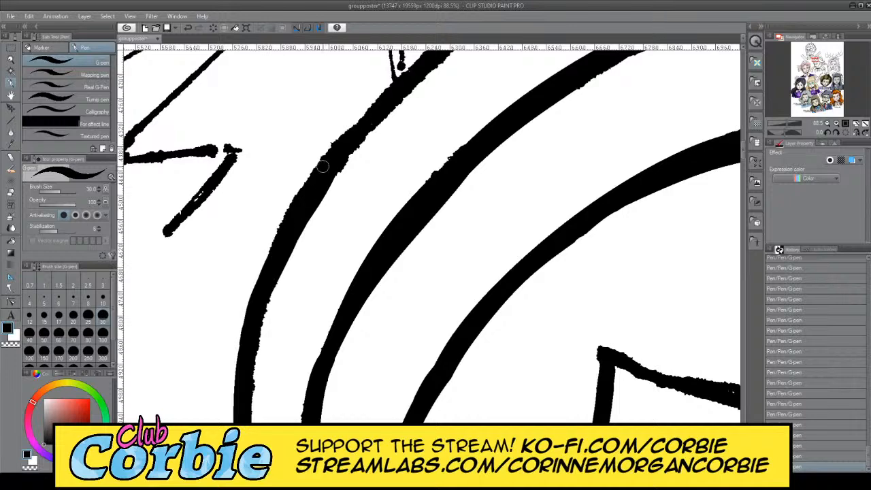
Step: Thin the left edge with white strokes, checking earlier states in the History panel
key(x)
drag(254, 259, 325, 147)
key(ctrl+z)
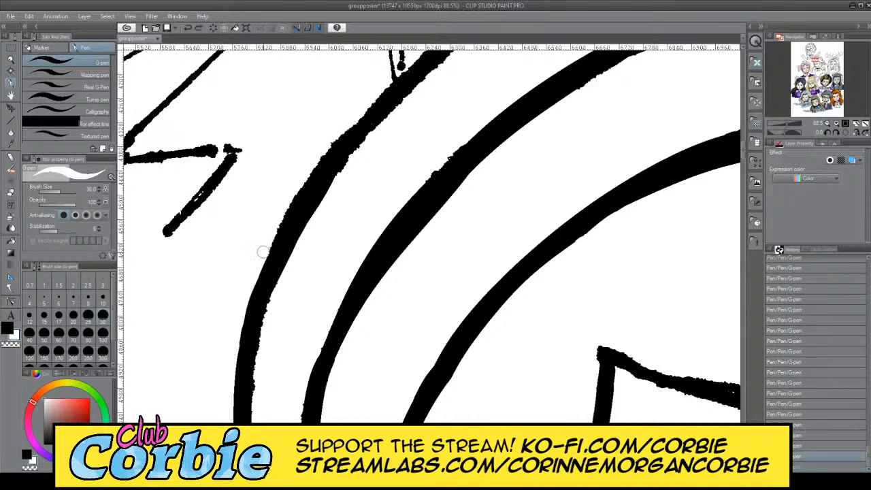
drag(263, 252, 346, 115)
mouse_move(282, 204)
mouse_down()
mouse_move(359, 102)
mouse_move(287, 209)
mouse_up()
key(ctrl+z)
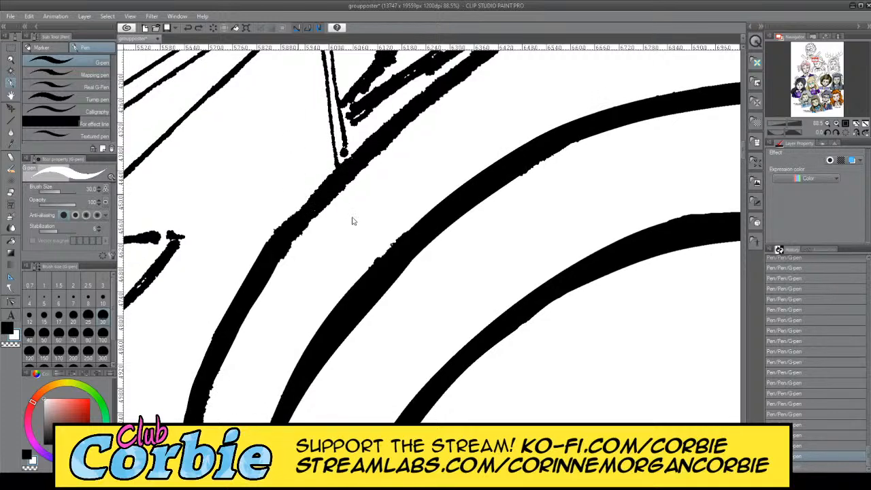
click(808, 460)
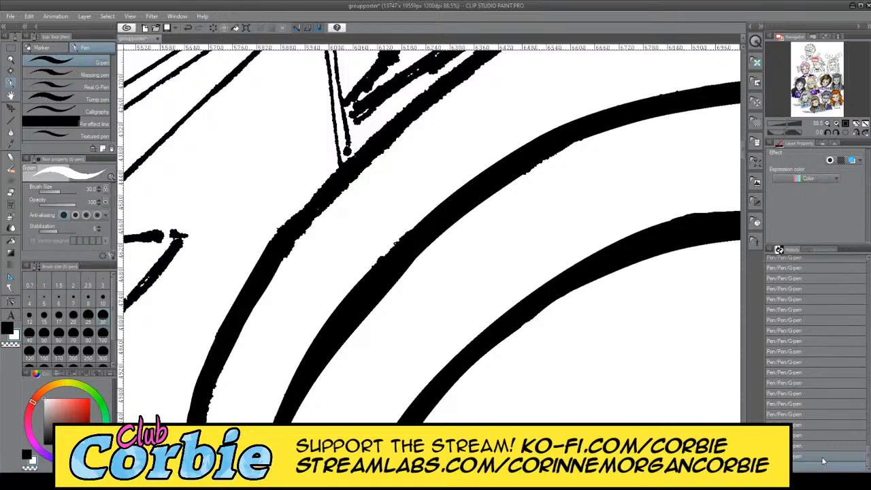
click(820, 461)
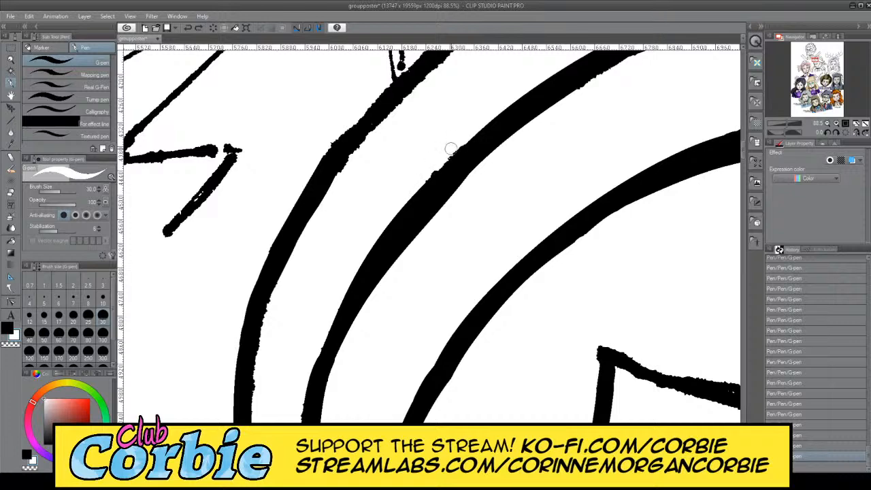
Step: Ink smooth black strokes up along the thick line's edge, redoing rough ones
drag(461, 146, 476, 126)
key(x)
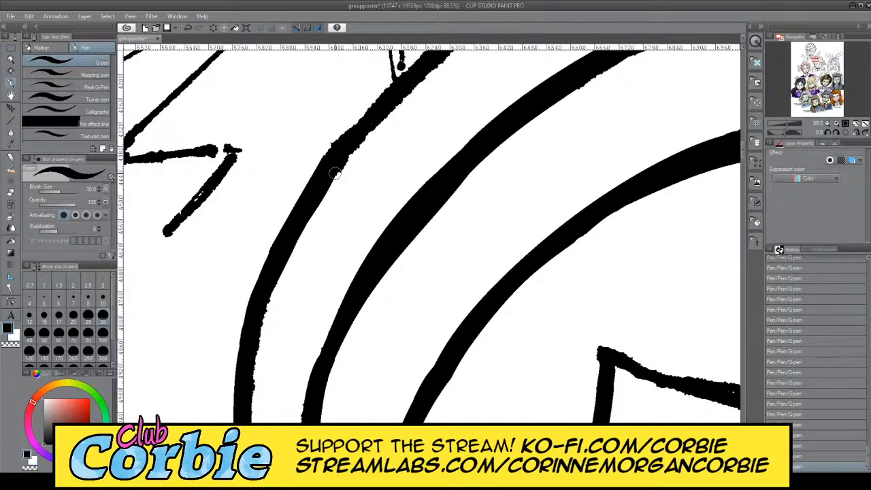
drag(336, 173, 435, 75)
key(ctrl+z)
drag(321, 187, 442, 69)
key(ctrl+z)
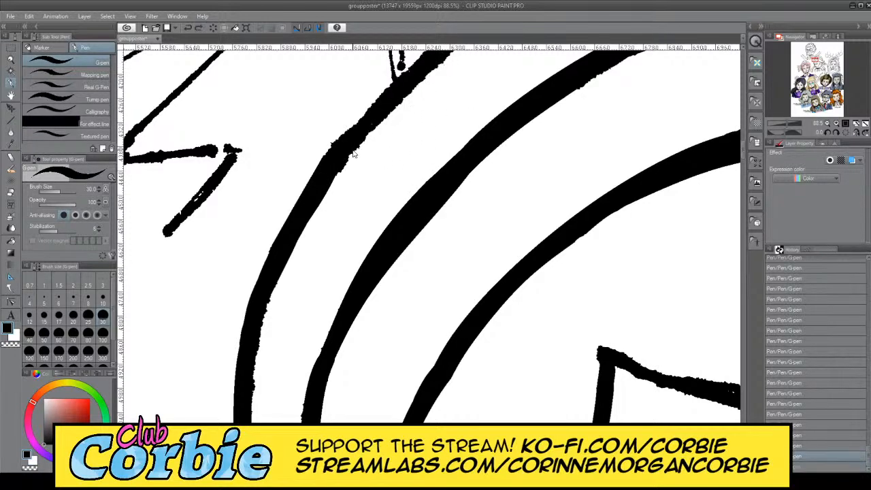
drag(354, 146, 412, 76)
drag(330, 153, 425, 54)
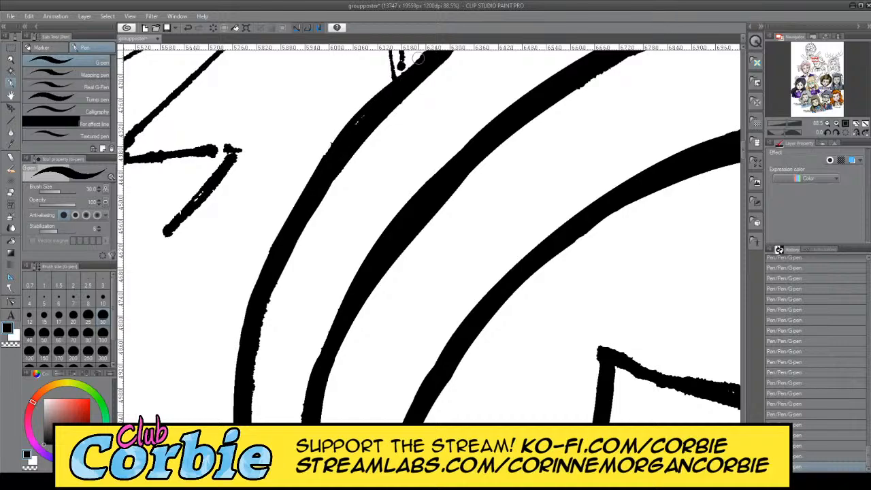
key(ctrl+z)
drag(342, 137, 433, 53)
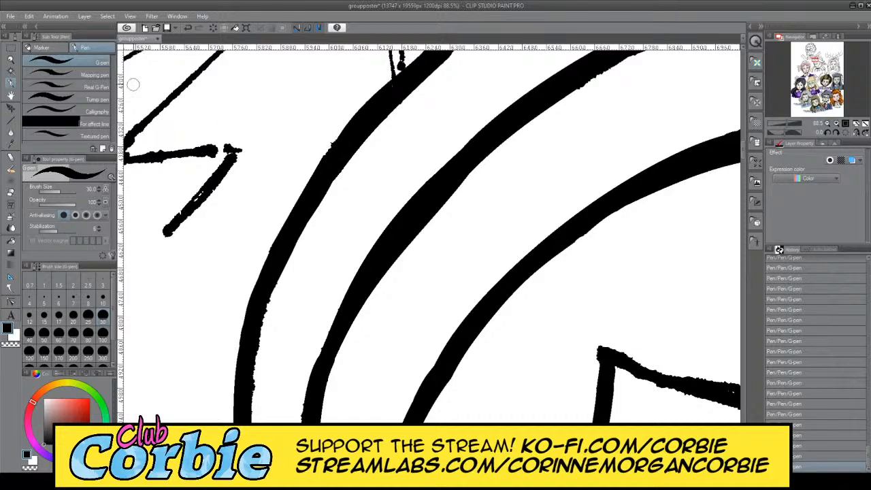
Step: Zoom out to the whole poster, then zoom in close on Ruby Wood's outer hair arc
click(11, 55)
alt+click(339, 184)
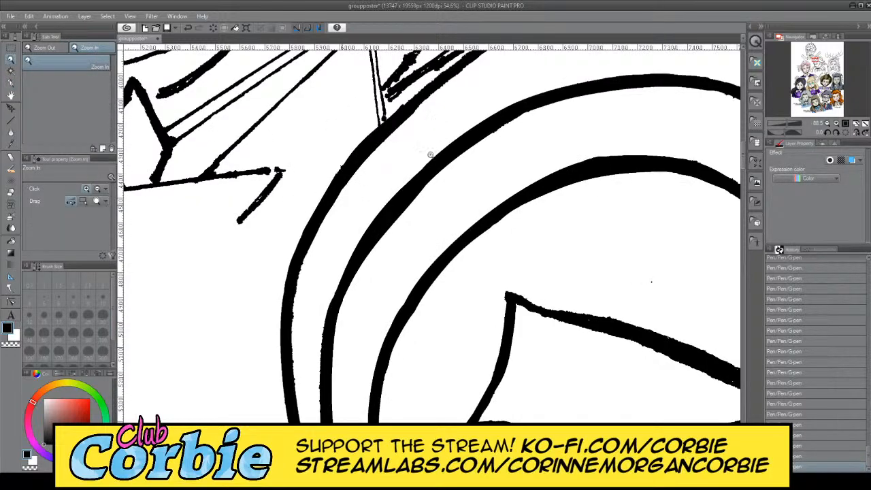
drag(430, 155, 384, 172)
click(397, 163)
drag(436, 145, 446, 171)
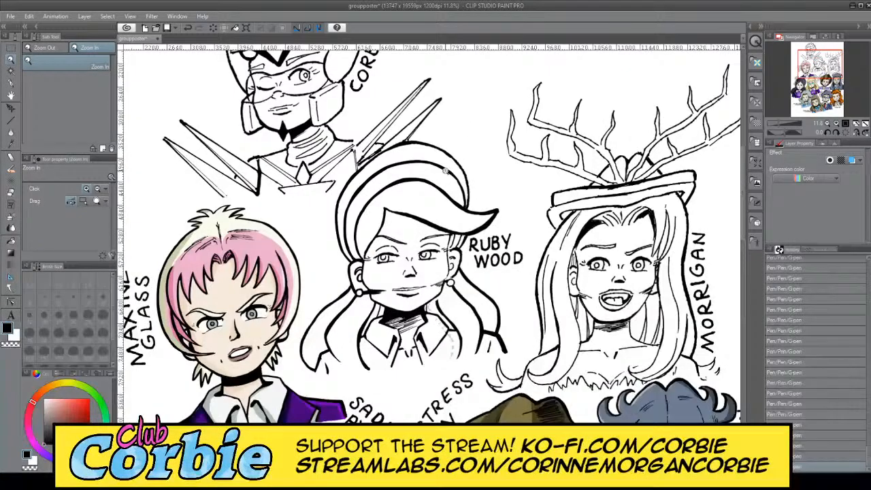
click(383, 153)
click(422, 151)
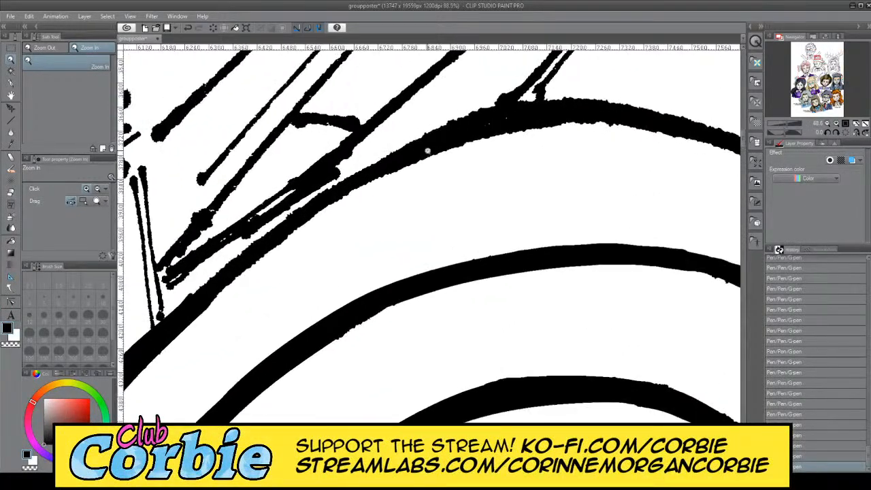
drag(427, 150, 409, 159)
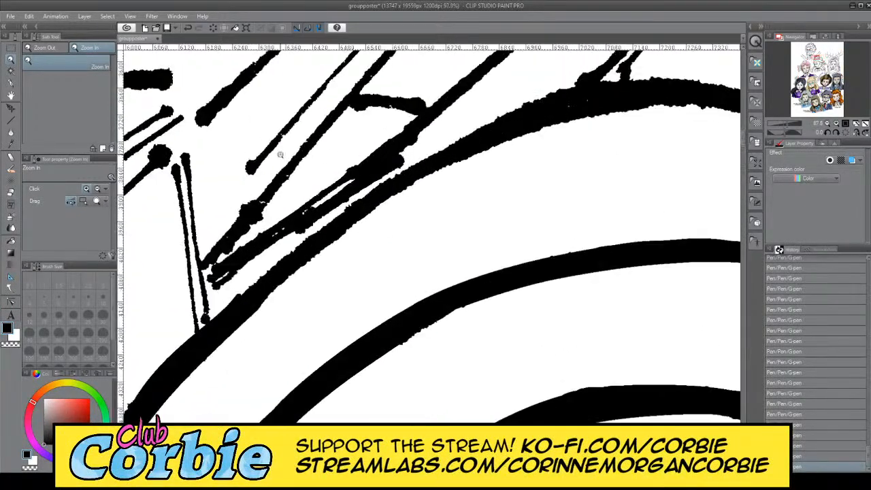
Step: Thicken the full hair arc with the G-pen and smooth its lower edge
click(11, 84)
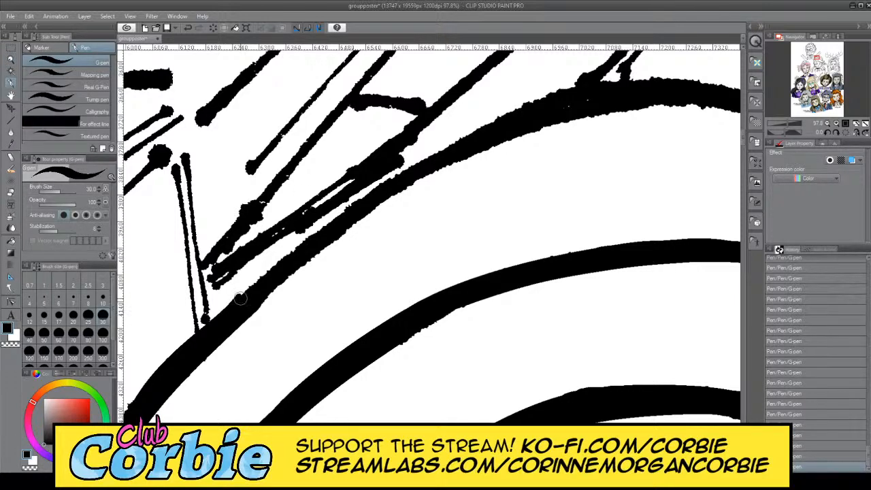
mouse_move(240, 298)
mouse_down()
mouse_move(366, 198)
mouse_move(219, 309)
mouse_move(361, 194)
mouse_move(475, 135)
mouse_up()
key(ctrl+z)
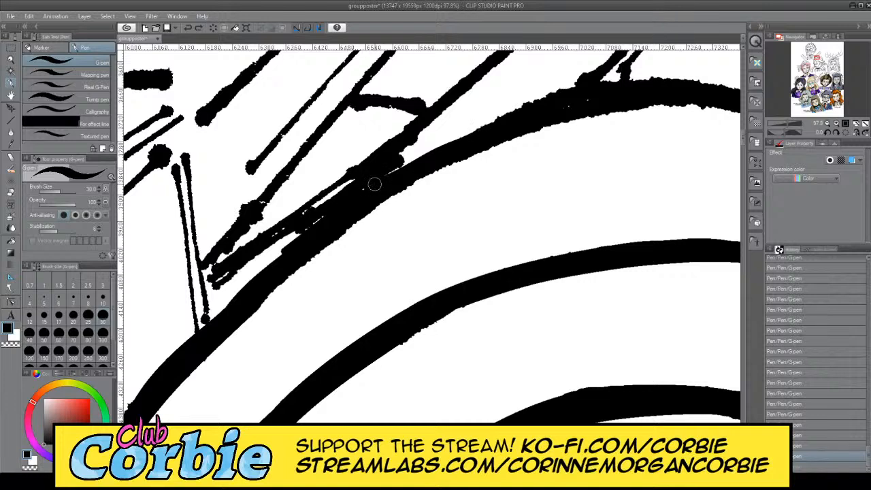
mouse_move(374, 184)
mouse_down()
mouse_move(592, 87)
mouse_move(332, 228)
mouse_up()
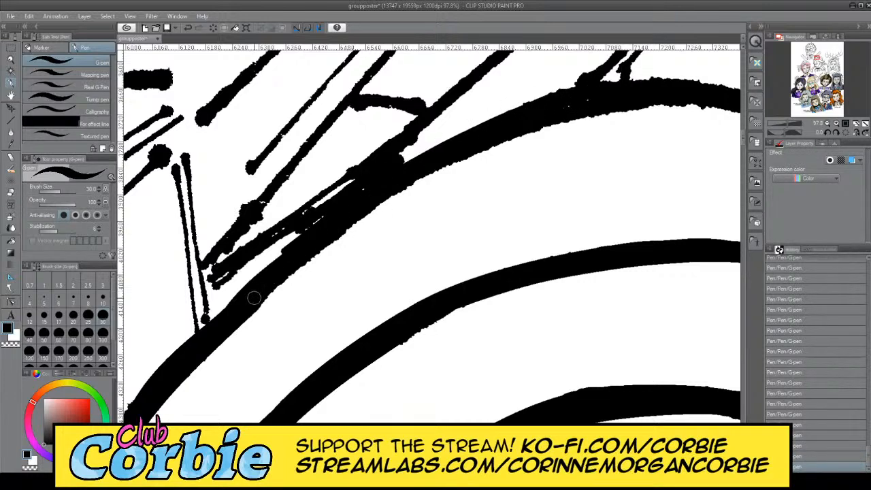
drag(253, 298, 570, 120)
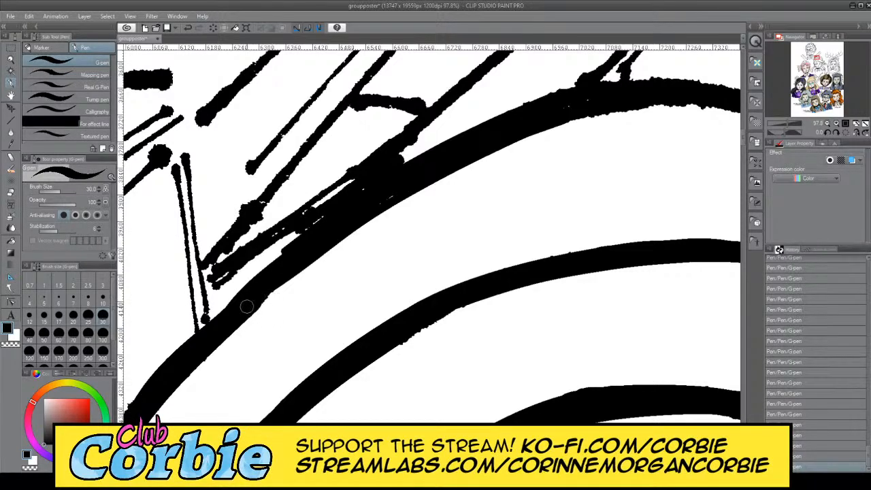
mouse_move(274, 289)
mouse_down()
mouse_move(307, 263)
mouse_move(268, 298)
mouse_up()
Step: Thicken and smooth the hair arc's lower edge, redoing a rough stroke
drag(426, 467, 447, 467)
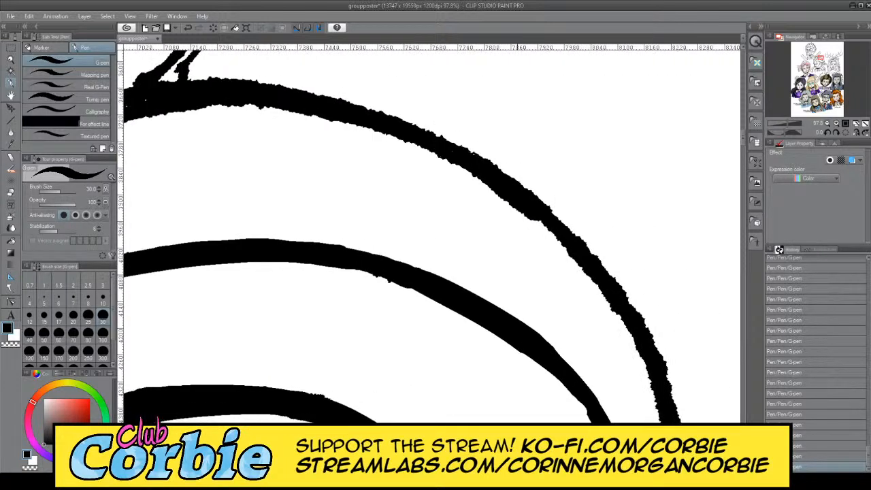
mouse_move(388, 135)
mouse_down()
mouse_move(206, 99)
mouse_move(221, 106)
mouse_move(166, 111)
mouse_move(253, 110)
mouse_move(129, 115)
mouse_up()
key(ctrl+z)
key(ctrl+z)
mouse_move(290, 107)
mouse_down()
mouse_move(186, 111)
mouse_move(336, 117)
mouse_move(227, 81)
mouse_move(156, 84)
mouse_up()
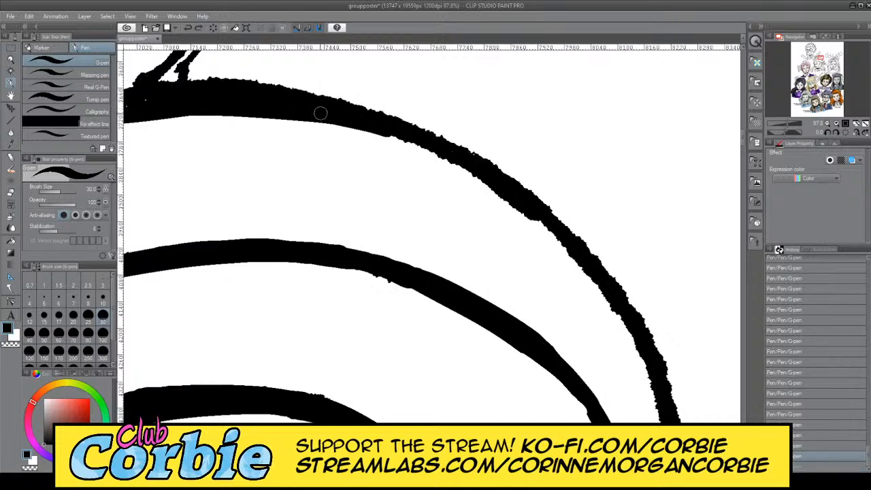
Step: Smooth the top arc's upper edge along its length
mouse_move(342, 107)
mouse_down()
mouse_move(185, 88)
mouse_move(312, 91)
mouse_move(150, 84)
mouse_up()
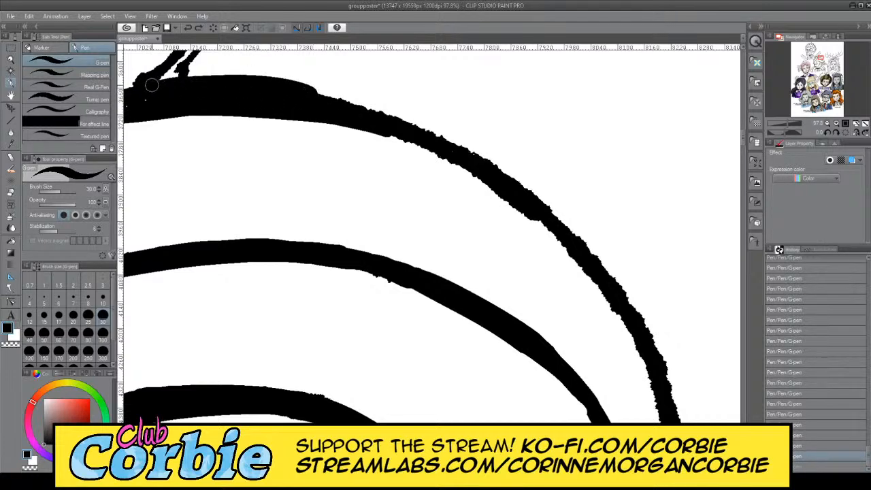
key(ctrl+z)
mouse_move(358, 110)
mouse_down()
mouse_move(203, 81)
mouse_move(171, 86)
mouse_move(284, 86)
mouse_up()
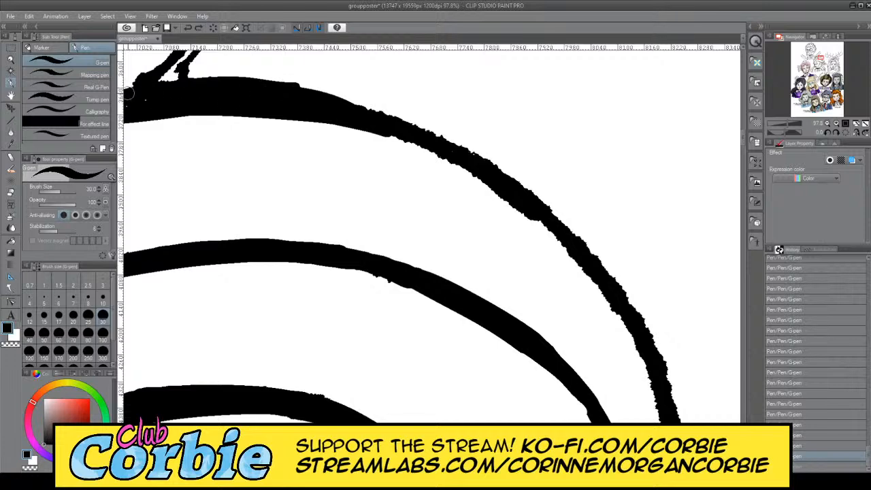
drag(135, 99, 306, 100)
mouse_move(407, 125)
mouse_down()
mouse_move(270, 90)
mouse_move(414, 121)
mouse_move(282, 82)
mouse_move(429, 132)
mouse_move(311, 86)
mouse_move(447, 141)
mouse_move(229, 82)
mouse_move(282, 84)
mouse_up()
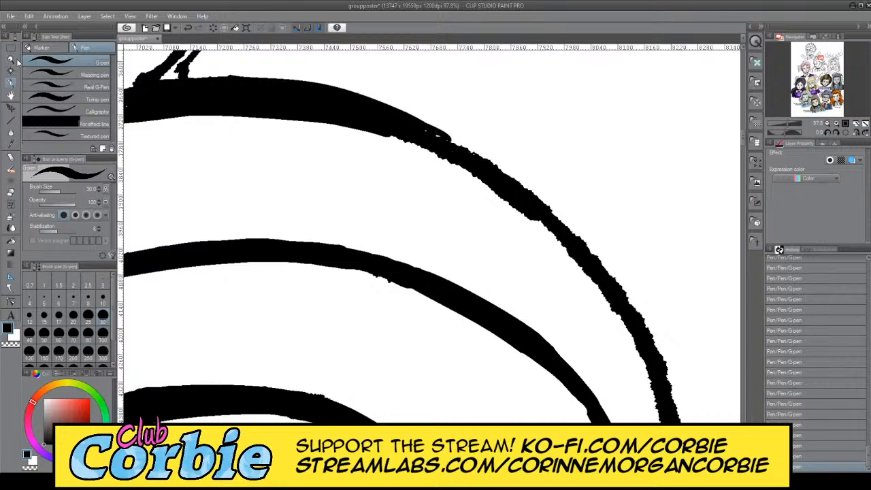
Step: Zoom out and back in to frame the lower hair lines
click(10, 60)
drag(237, 184, 187, 183)
drag(339, 231, 372, 230)
drag(410, 278, 380, 279)
drag(427, 309, 453, 308)
Step: With the G-pen, re-ink the right hair line's edges down to the lower junction
click(11, 82)
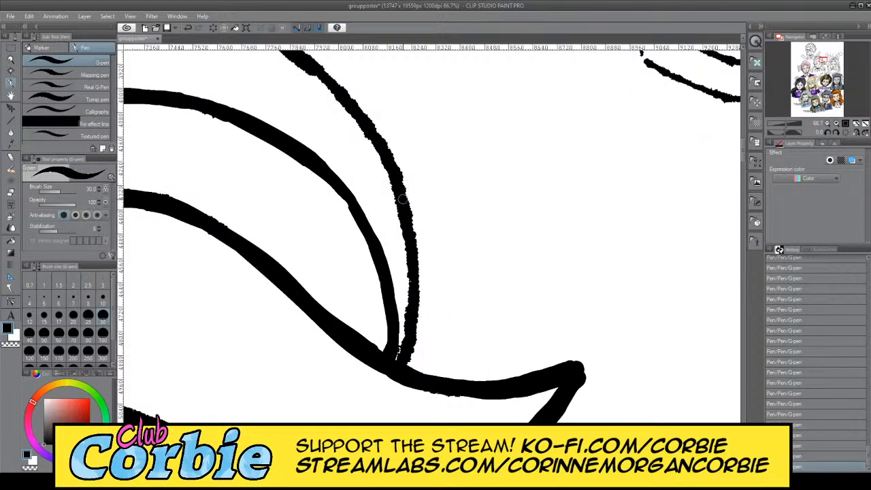
drag(403, 198, 405, 281)
key(ctrl+z)
mouse_move(404, 216)
mouse_down()
mouse_move(405, 190)
mouse_move(407, 309)
mouse_move(409, 211)
mouse_move(402, 318)
mouse_up()
key(ctrl+z)
key(ctrl+z)
drag(407, 228, 396, 355)
key(ctrl+z)
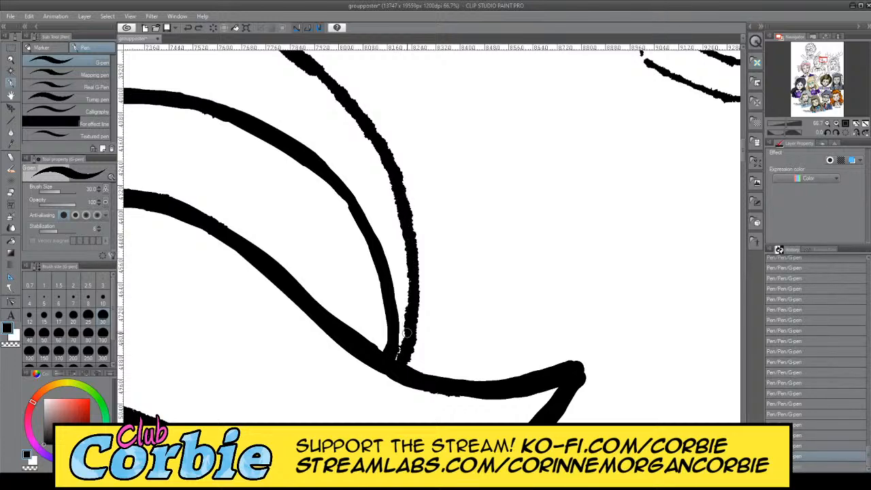
mouse_move(412, 233)
mouse_down()
mouse_move(406, 326)
mouse_move(396, 207)
mouse_move(407, 271)
mouse_up()
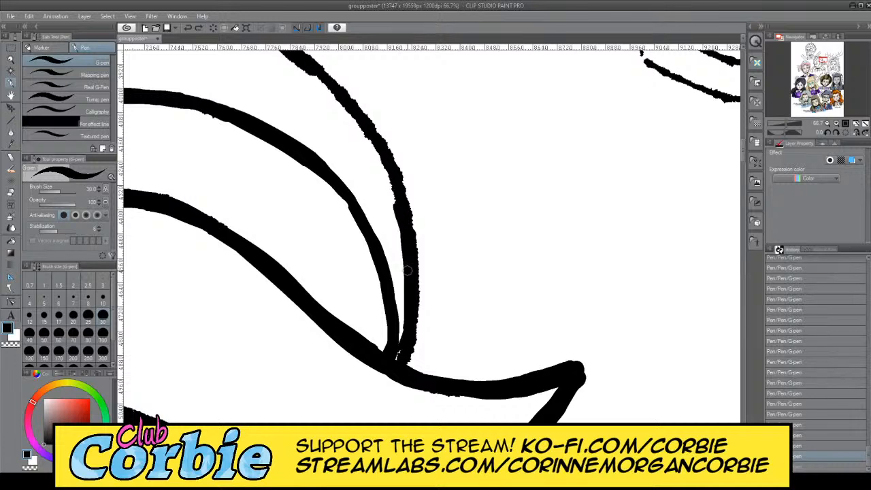
drag(403, 351, 402, 355)
mouse_move(409, 218)
mouse_down()
mouse_move(405, 369)
mouse_move(419, 293)
mouse_move(412, 214)
mouse_up()
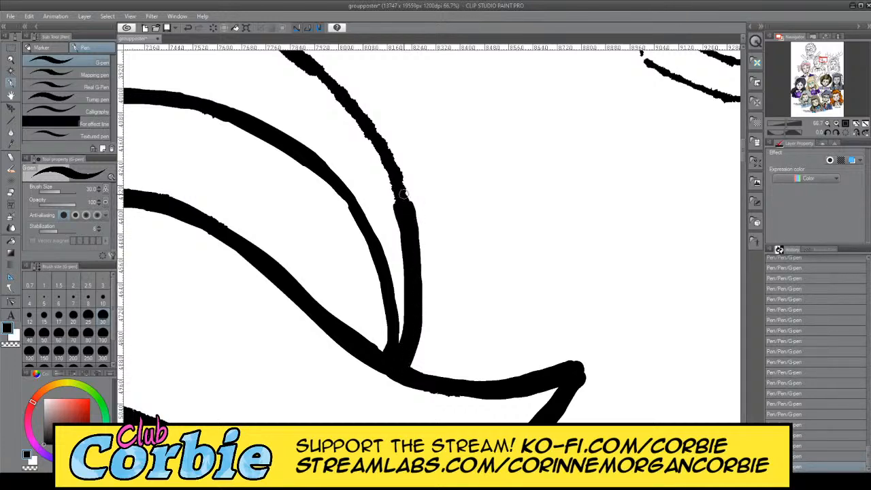
Step: Thicken the upper hair line down to the join and close the notch there
drag(324, 81, 373, 161)
mouse_move(316, 77)
mouse_down()
mouse_move(386, 173)
mouse_move(340, 93)
mouse_move(389, 175)
mouse_move(332, 97)
mouse_move(367, 147)
mouse_up()
key(ctrl+z)
key(ctrl+z)
drag(313, 74, 402, 184)
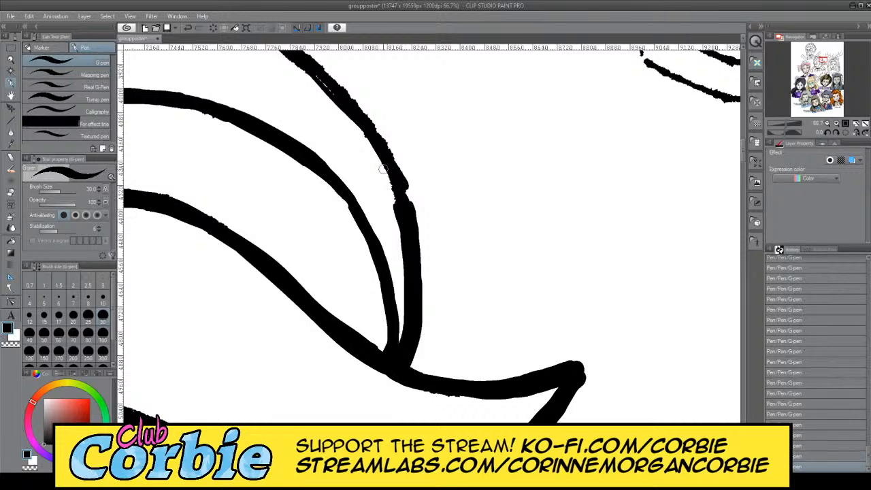
key(ctrl+z)
drag(312, 72, 384, 176)
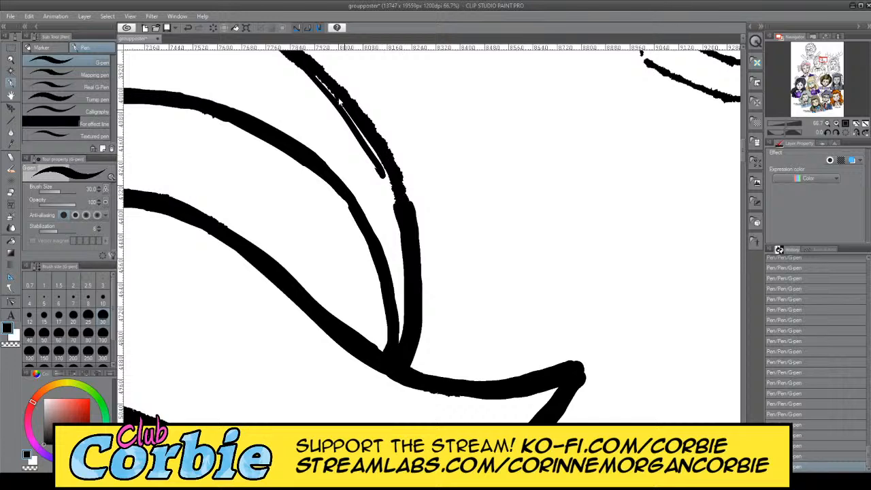
key(ctrl+z)
key(ctrl+z)
mouse_move(315, 79)
mouse_down()
mouse_move(368, 157)
mouse_move(322, 88)
mouse_move(385, 173)
mouse_up()
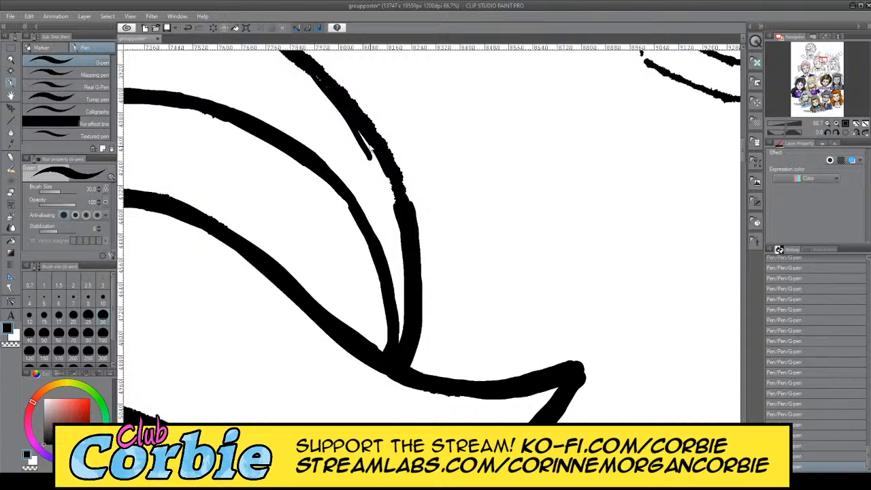
key(ctrl+z)
key(ctrl+z)
drag(315, 69, 391, 178)
key(ctrl+z)
drag(353, 119, 395, 195)
mouse_move(362, 132)
mouse_down()
mouse_move(394, 203)
mouse_move(368, 128)
mouse_move(411, 204)
mouse_up()
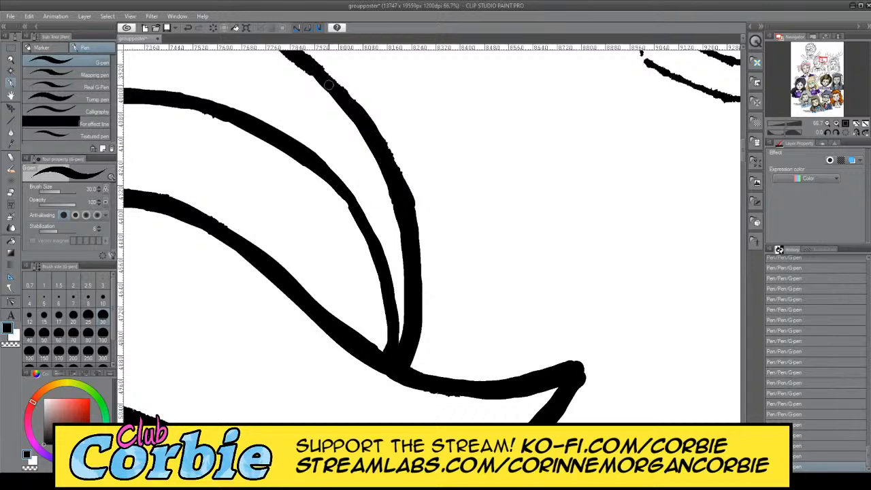
Step: Thicken the top of the long curved stroke and redraw its edge
drag(298, 56, 401, 178)
key(ctrl+z)
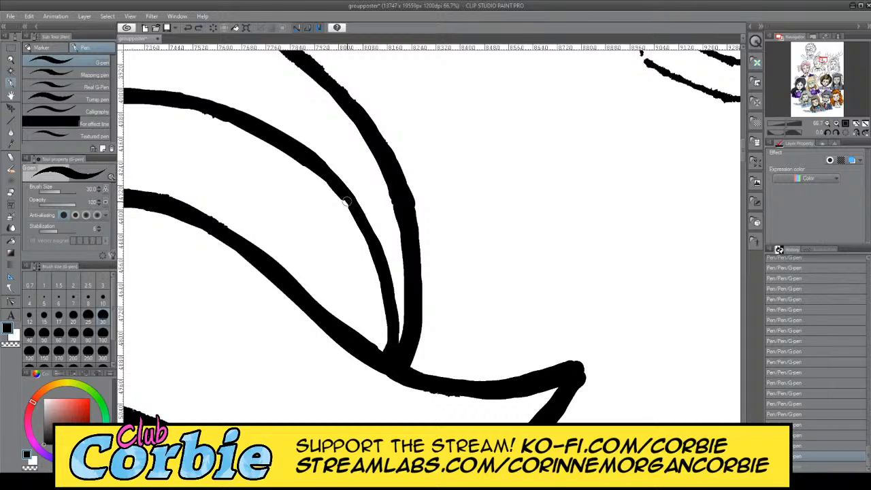
mouse_move(346, 202)
mouse_down()
mouse_move(328, 177)
mouse_move(301, 194)
mouse_move(259, 194)
mouse_up()
click(10, 60)
Step: Smooth the top hair line's upper edge and fill in its right edge
drag(315, 148, 379, 111)
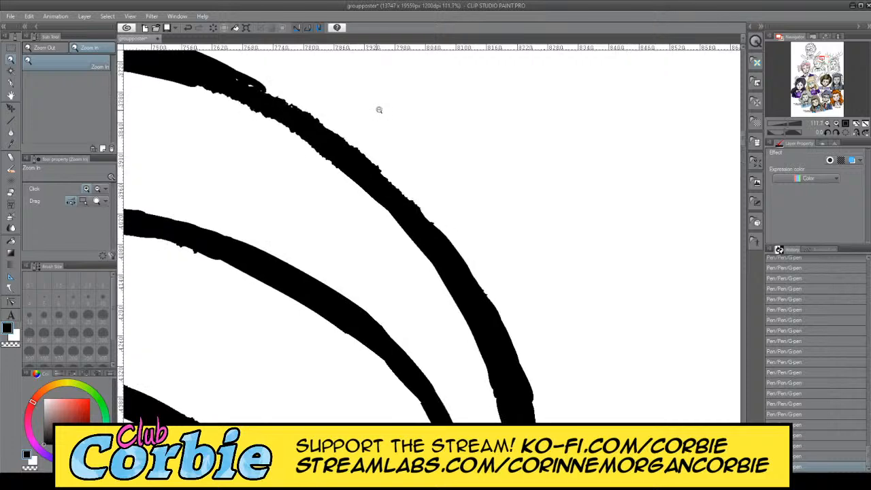
click(10, 82)
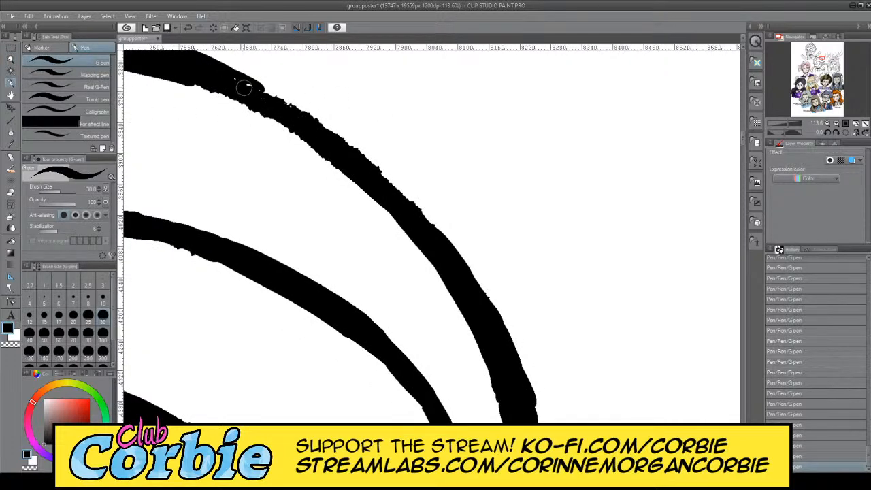
drag(242, 85, 430, 240)
drag(357, 162, 453, 252)
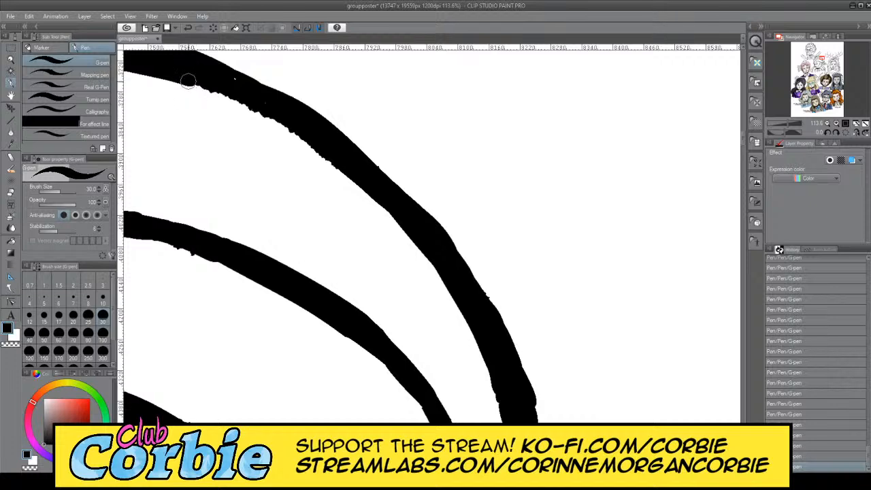
Step: Redraw the top line's lower edge smoothly, filling its bump and a white speck
drag(204, 85, 348, 179)
key(ctrl+z)
drag(185, 78, 343, 175)
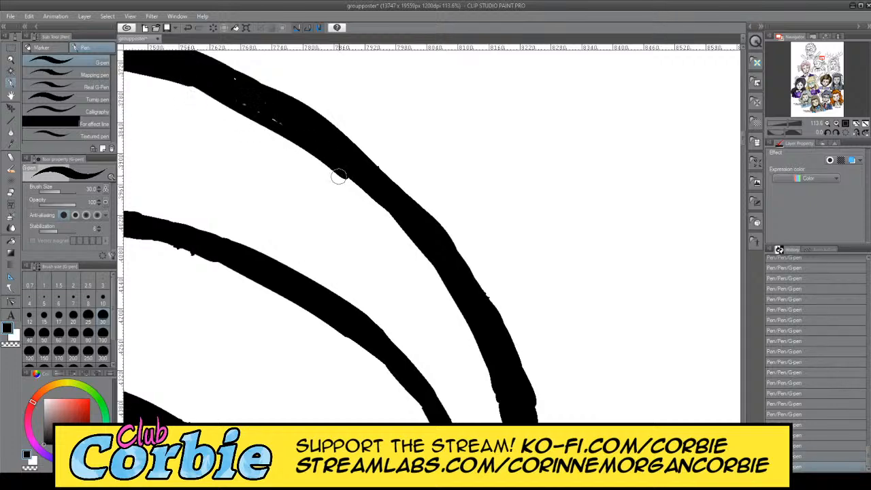
key(ctrl+z)
drag(184, 78, 354, 178)
mouse_move(277, 122)
mouse_down()
mouse_move(330, 158)
mouse_move(276, 121)
mouse_up()
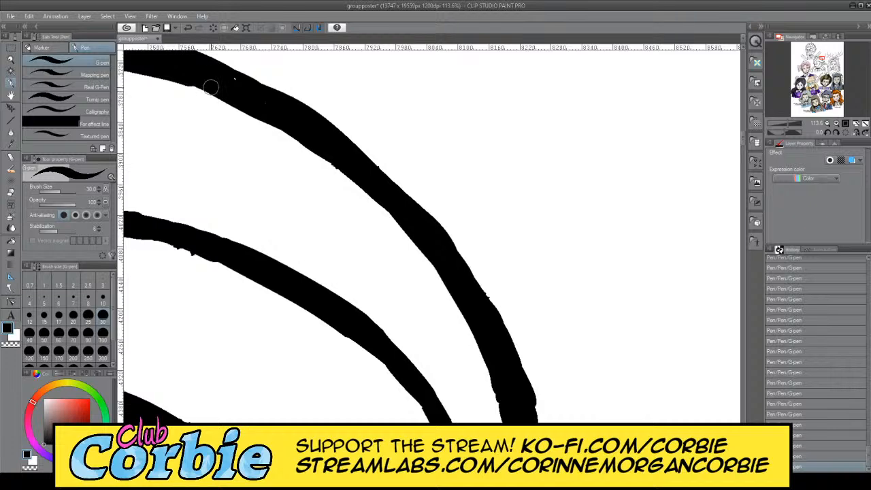
drag(211, 87, 193, 80)
click(234, 84)
Step: Check the hair linework zoomed out, then smooth the lower edge and fill its notch
click(10, 59)
drag(314, 179, 350, 170)
click(11, 82)
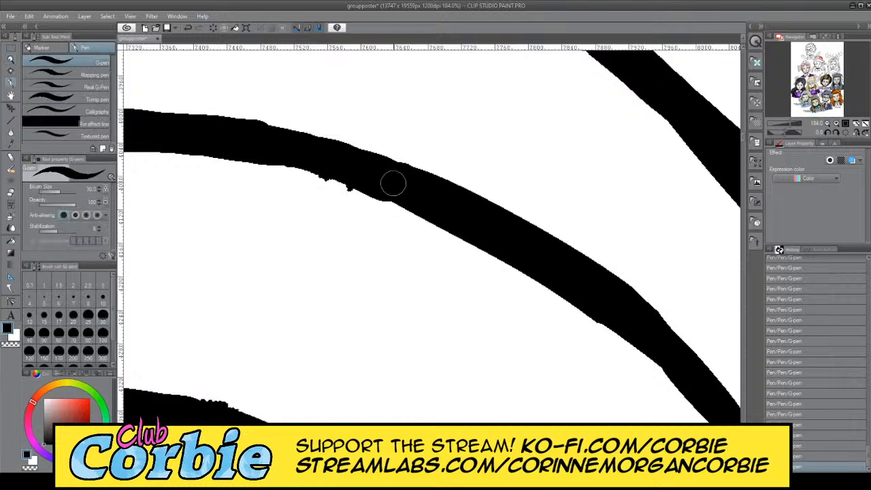
drag(194, 146, 399, 194)
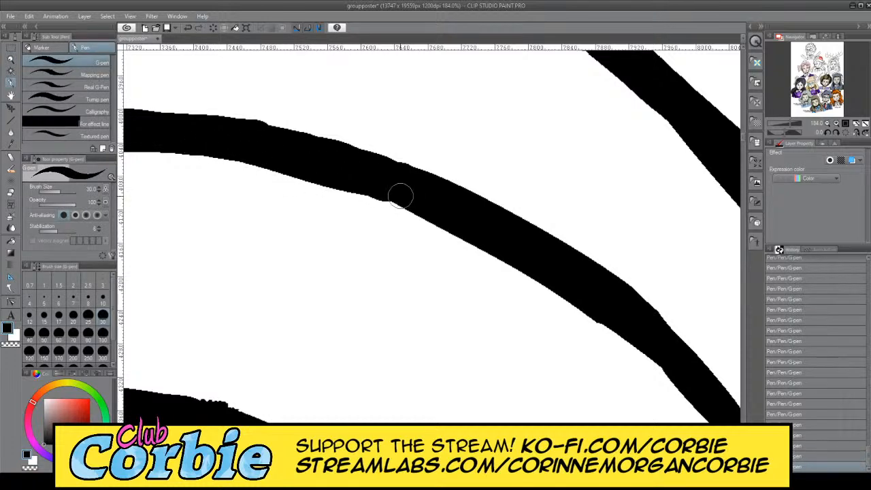
key(ctrl+z)
drag(184, 146, 399, 202)
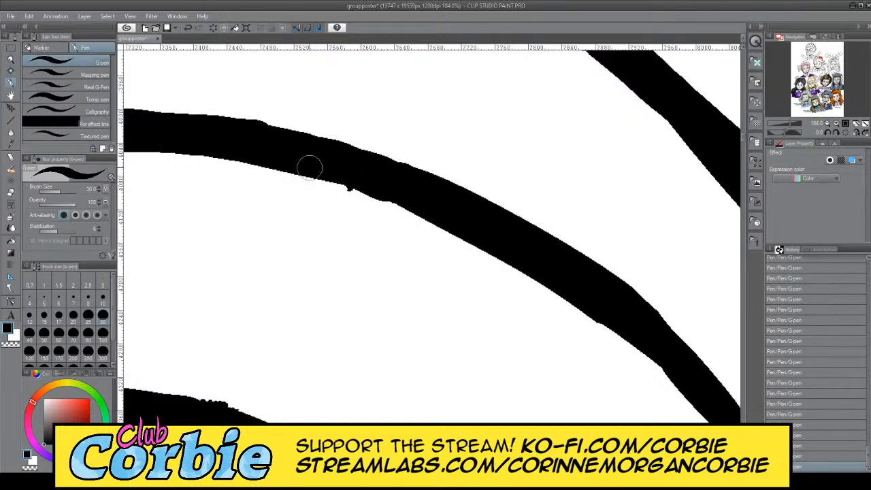
drag(290, 162, 448, 217)
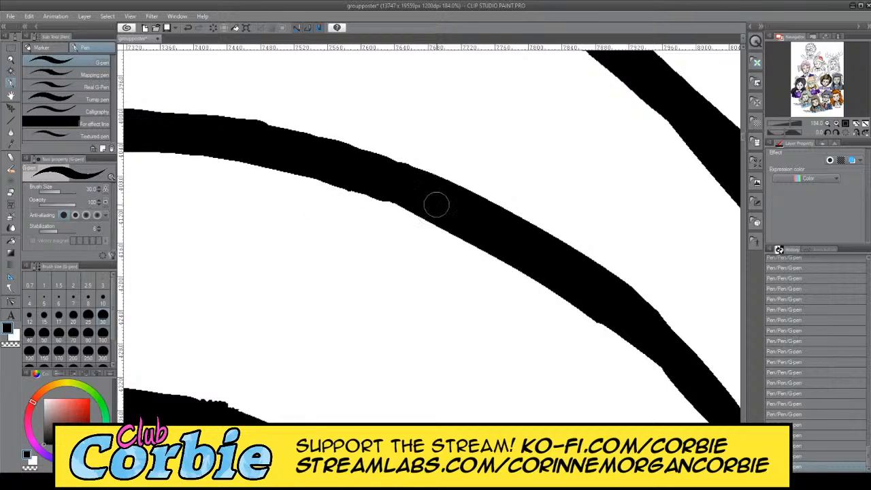
Step: Zoom out to the whole poster, then zoom in on Ruby Wood's face
click(11, 60)
drag(283, 154, 130, 154)
drag(322, 236, 407, 236)
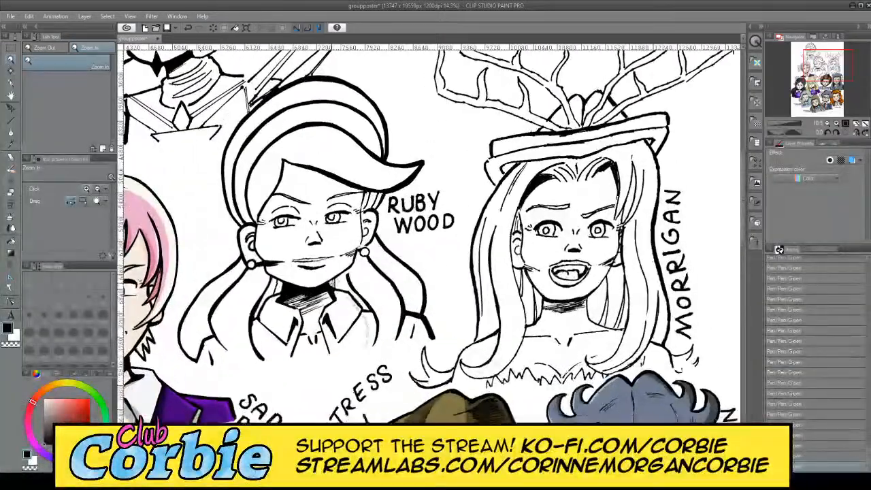
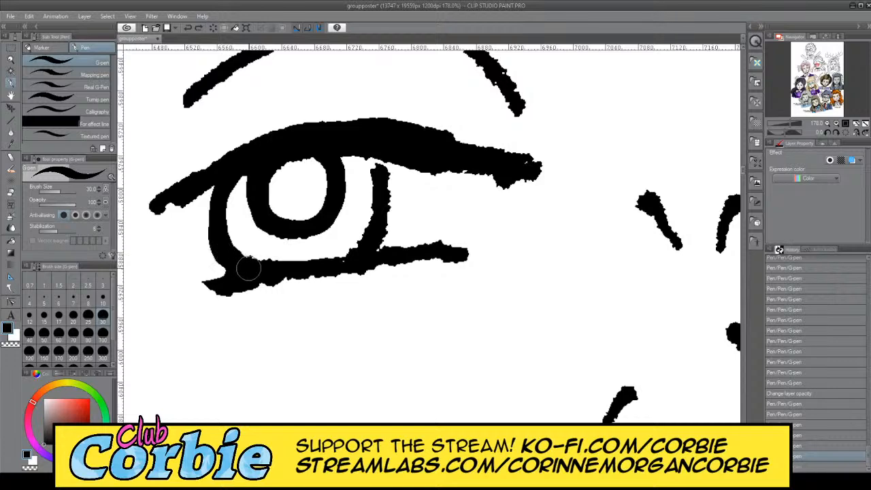
Step: Retrace the eye's left outline, and thicken the lower lid and the iris's right line in black
key(ctrl+z)
mouse_move(220, 184)
mouse_down()
mouse_move(242, 271)
mouse_move(221, 213)
mouse_move(237, 175)
mouse_up()
key(ctrl+z)
mouse_move(220, 227)
mouse_down()
mouse_move(232, 169)
mouse_move(216, 222)
mouse_move(230, 264)
mouse_move(240, 267)
mouse_move(222, 224)
mouse_move(230, 170)
mouse_move(221, 227)
mouse_move(236, 270)
mouse_move(217, 202)
mouse_up()
key(ctrl+z)
drag(237, 262, 257, 262)
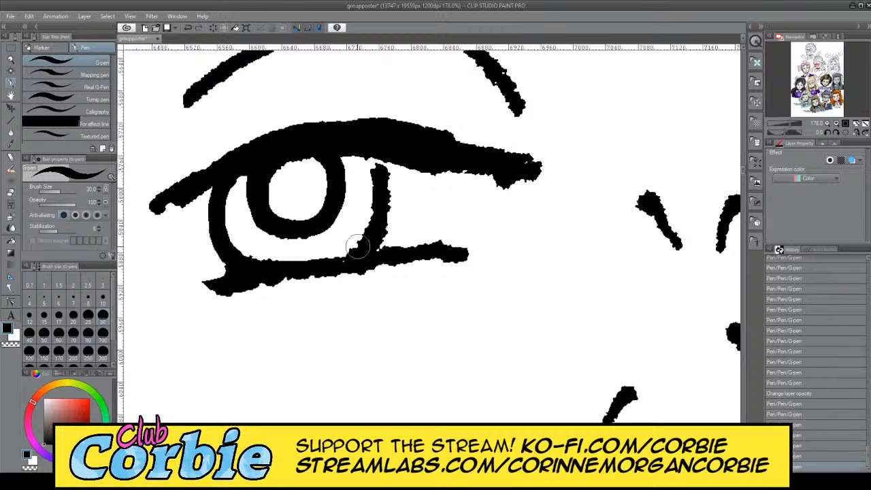
mouse_move(359, 256)
mouse_down()
mouse_move(386, 183)
mouse_move(371, 152)
mouse_move(378, 190)
mouse_move(365, 256)
mouse_up()
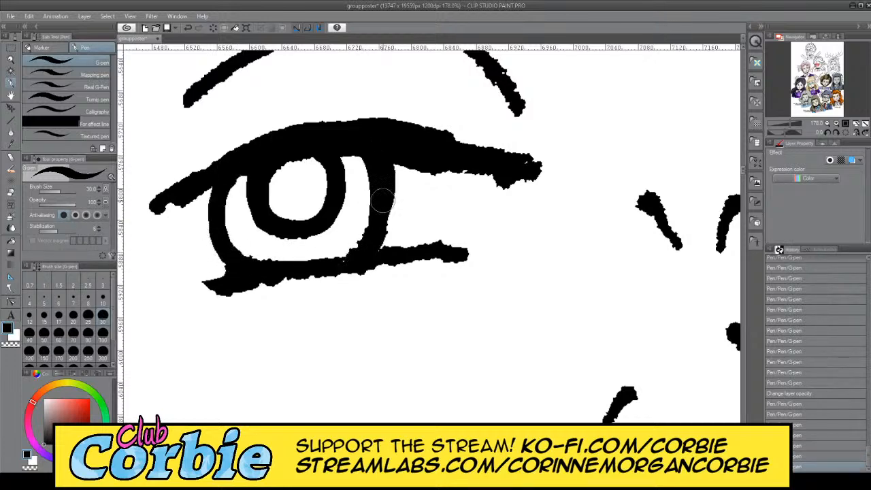
mouse_move(376, 154)
mouse_down()
mouse_move(370, 227)
mouse_move(353, 261)
mouse_up()
Step: Clean up and reshape the iris's right edge with white strokes
key(x)
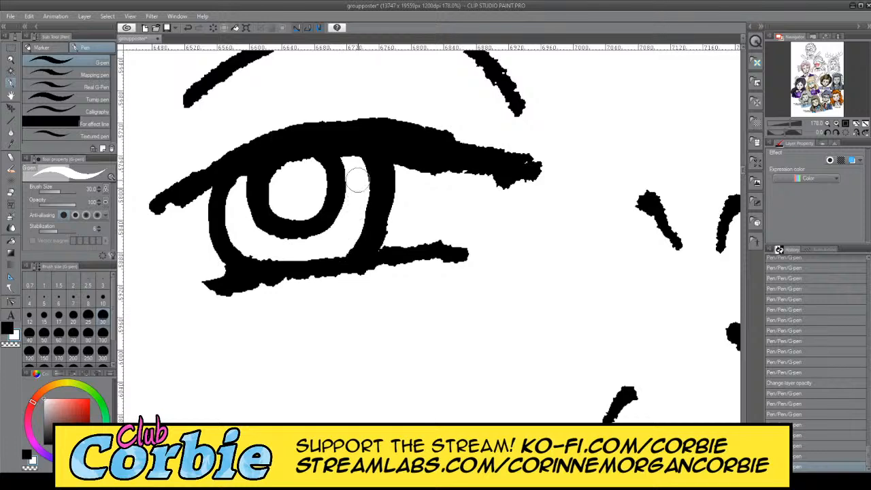
drag(357, 180, 351, 237)
drag(359, 171, 343, 239)
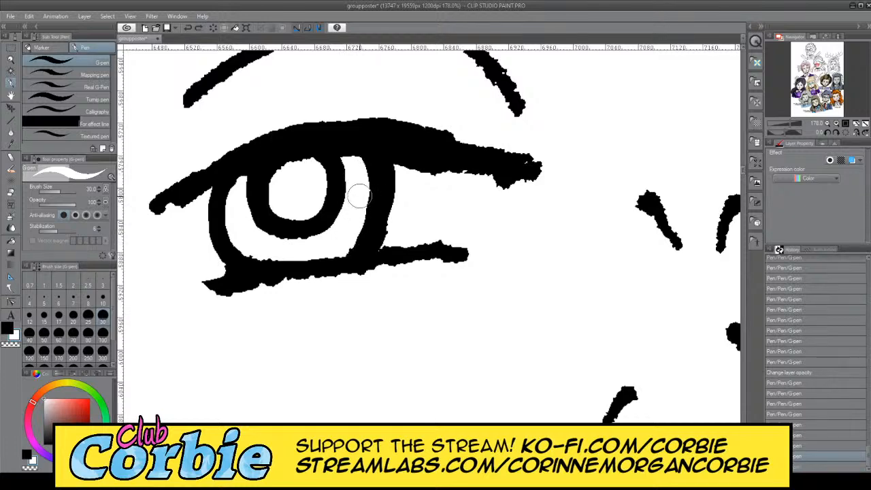
drag(362, 190, 355, 228)
Step: Taper the upper lid's left tip, thin its top edge, and thicken it from the right tip
mouse_move(151, 206)
mouse_down()
mouse_move(211, 162)
mouse_move(289, 126)
mouse_up()
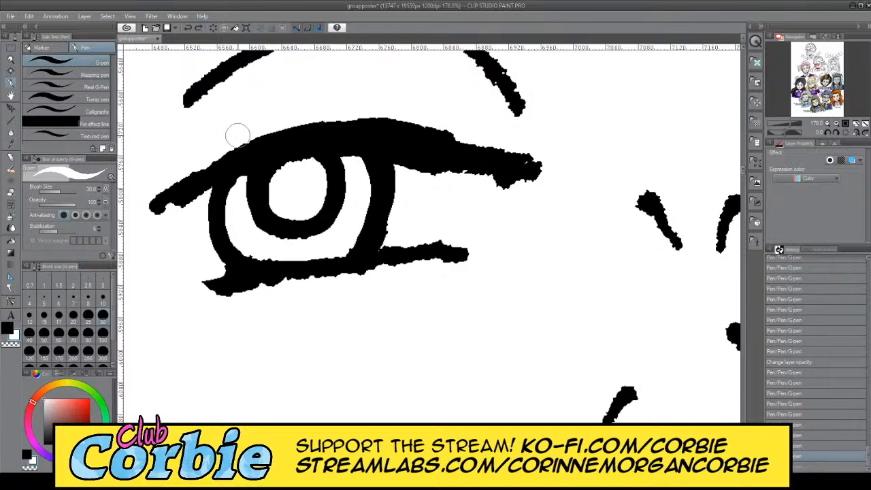
drag(180, 174, 141, 211)
mouse_move(251, 120)
mouse_down()
mouse_move(374, 117)
mouse_move(564, 167)
mouse_move(320, 126)
mouse_up()
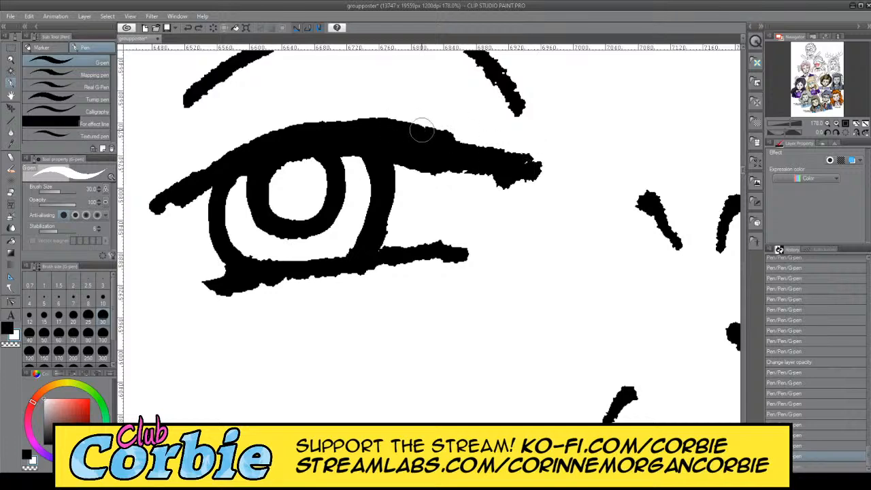
key(x)
mouse_move(542, 163)
mouse_down()
mouse_move(394, 126)
mouse_move(288, 129)
mouse_move(206, 160)
mouse_move(159, 196)
mouse_move(148, 217)
mouse_up()
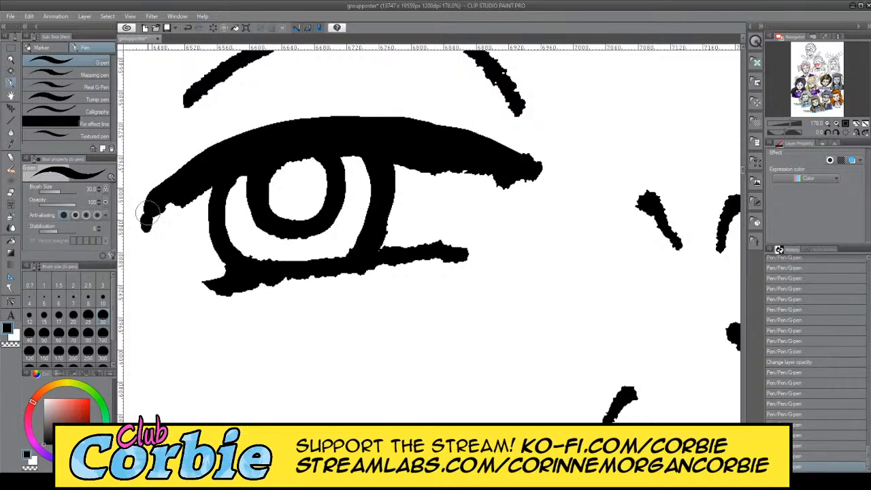
Step: Widen the pupil highlight and thin the lower lid and upper lash edges in white
key(x)
mouse_move(201, 200)
mouse_down()
mouse_move(155, 224)
mouse_move(154, 238)
mouse_move(211, 197)
mouse_up()
click(229, 217)
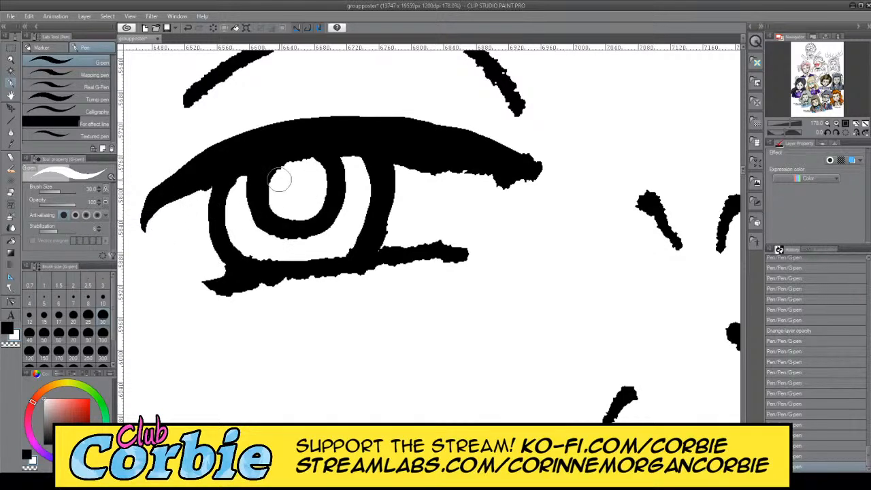
drag(300, 165, 327, 174)
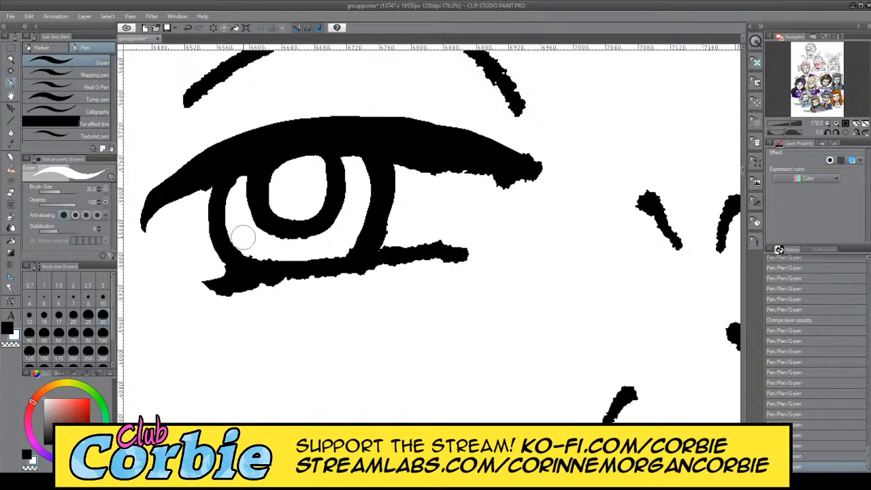
mouse_move(249, 252)
mouse_down()
mouse_move(339, 244)
mouse_move(358, 206)
mouse_move(309, 237)
mouse_move(263, 244)
mouse_move(328, 245)
mouse_up()
drag(228, 294, 458, 252)
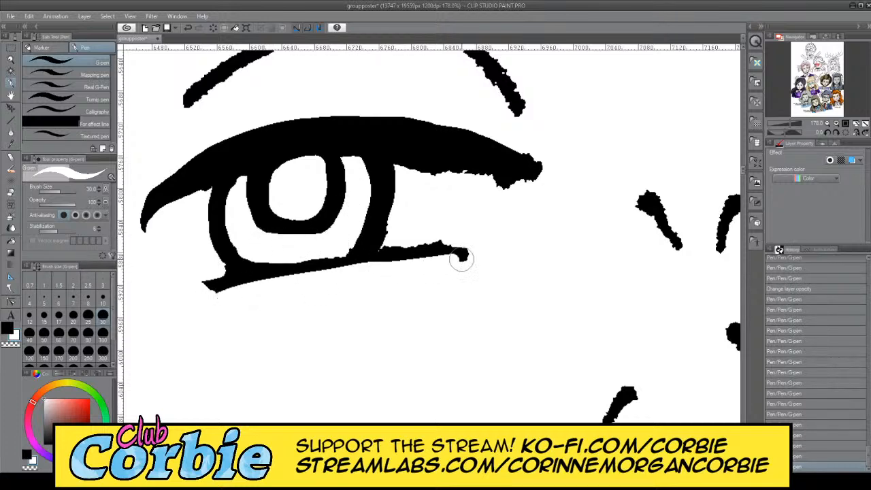
drag(401, 240, 467, 237)
mouse_move(418, 192)
mouse_down()
mouse_move(434, 166)
mouse_move(529, 195)
mouse_move(529, 170)
mouse_move(550, 168)
mouse_move(564, 188)
mouse_move(524, 136)
mouse_move(524, 199)
mouse_move(524, 168)
mouse_move(529, 192)
mouse_move(499, 157)
mouse_move(534, 189)
mouse_up()
Step: Hook the upper lash line's outer tip downward and trim its edge
key(x)
key(ctrl+z)
drag(495, 157, 522, 195)
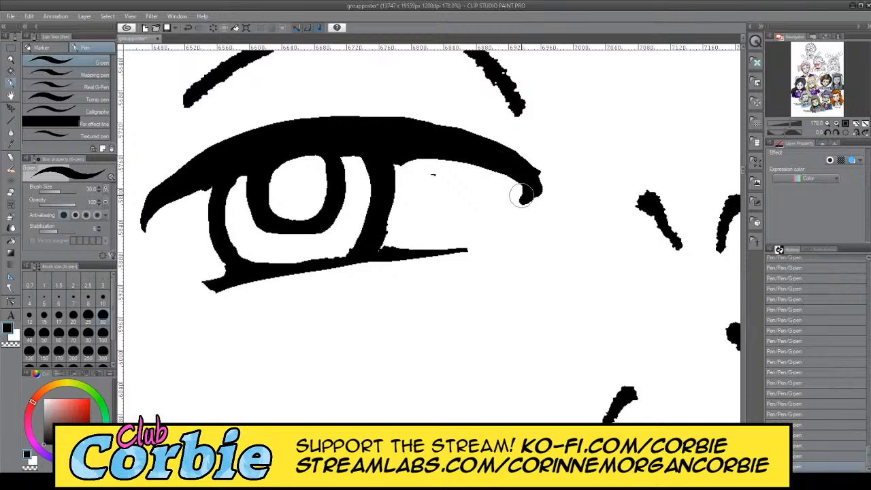
mouse_move(147, 249)
mouse_down()
mouse_move(157, 205)
mouse_move(192, 184)
mouse_move(145, 234)
mouse_move(168, 198)
mouse_move(209, 177)
mouse_move(321, 166)
mouse_up()
key(ctrl+z)
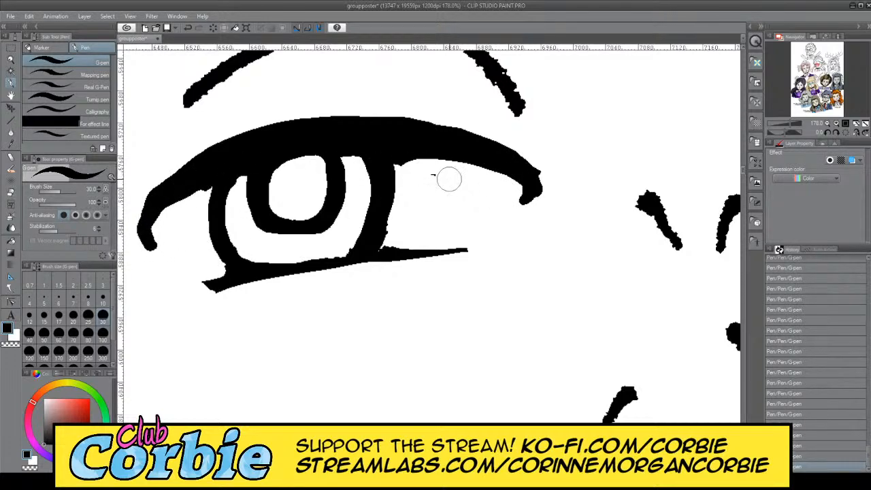
key(x)
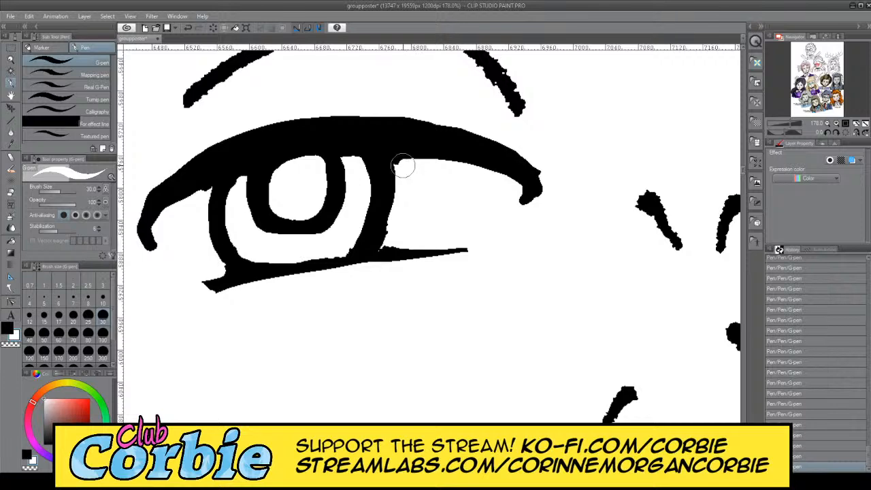
mouse_move(548, 200)
mouse_down()
mouse_move(520, 148)
mouse_move(541, 194)
mouse_move(524, 211)
mouse_up()
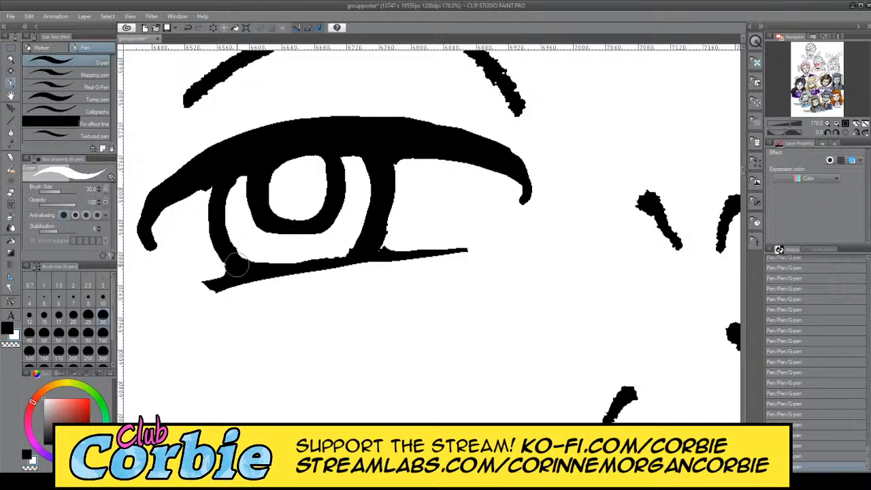
Step: Thicken the lower lash line in black from left to right
key(x)
mouse_move(251, 271)
mouse_down()
mouse_move(355, 254)
mouse_move(237, 272)
mouse_move(362, 250)
mouse_up()
key(ctrl+z)
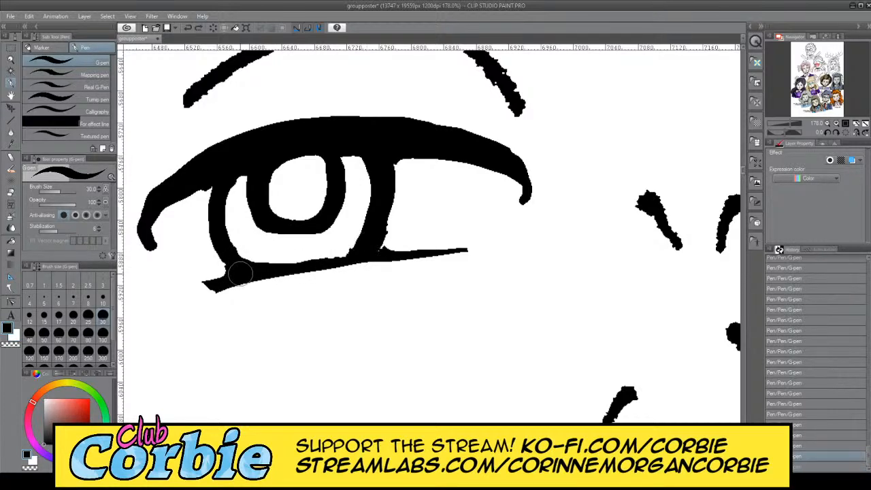
drag(241, 272, 341, 259)
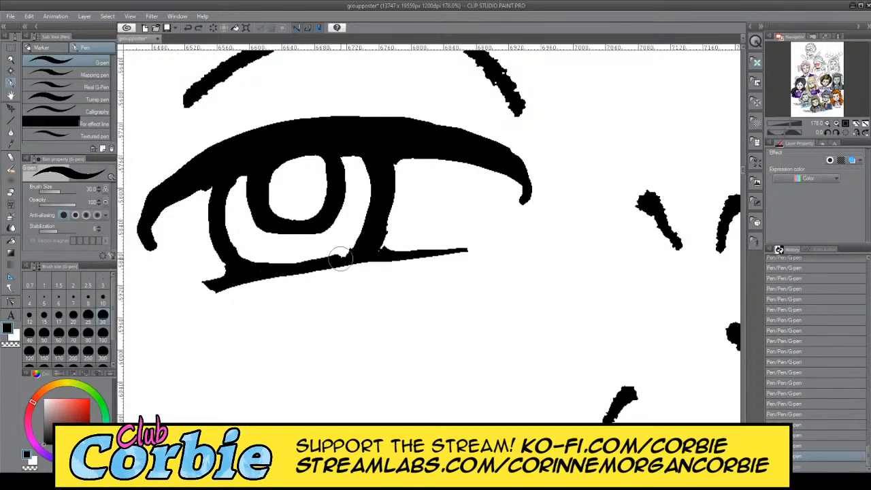
click(359, 149)
click(11, 59)
drag(260, 186, 164, 193)
drag(300, 194, 342, 191)
drag(370, 217, 327, 235)
drag(430, 209, 499, 178)
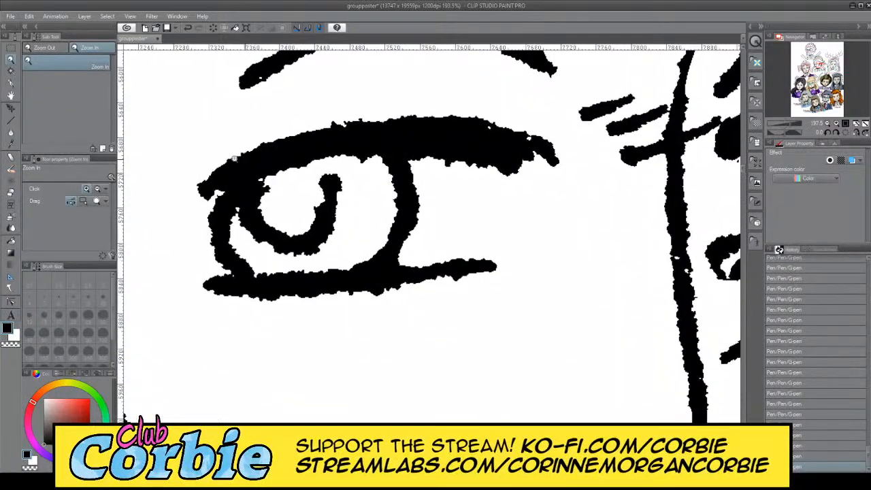
Step: Open up a rounder white pupil interior and thicken the iris outline around it
click(11, 82)
key(c)
mouse_move(237, 215)
mouse_down()
mouse_move(242, 238)
mouse_move(265, 255)
mouse_move(299, 258)
mouse_move(326, 246)
mouse_move(327, 182)
mouse_up()
key(c)
mouse_move(269, 174)
mouse_down()
mouse_move(254, 211)
mouse_move(271, 234)
mouse_move(311, 236)
mouse_move(331, 213)
mouse_move(311, 157)
mouse_up()
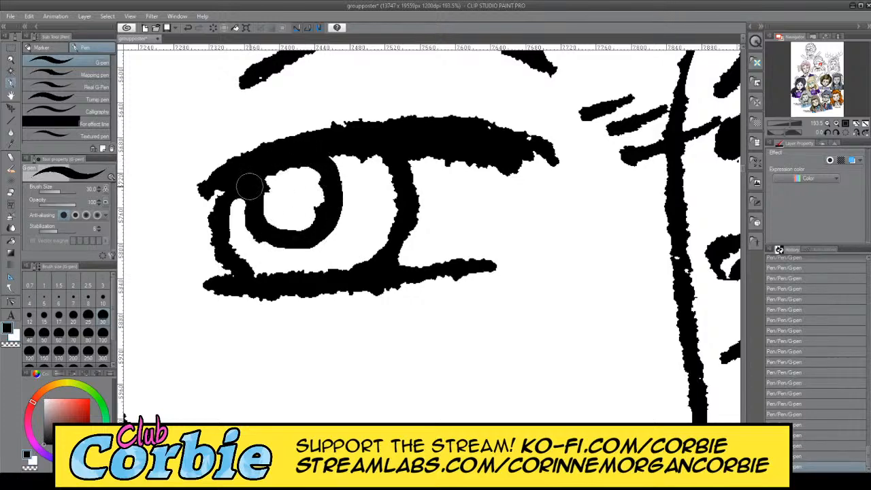
key(c)
mouse_move(263, 194)
mouse_down()
mouse_move(275, 216)
mouse_move(307, 219)
mouse_move(307, 183)
mouse_up()
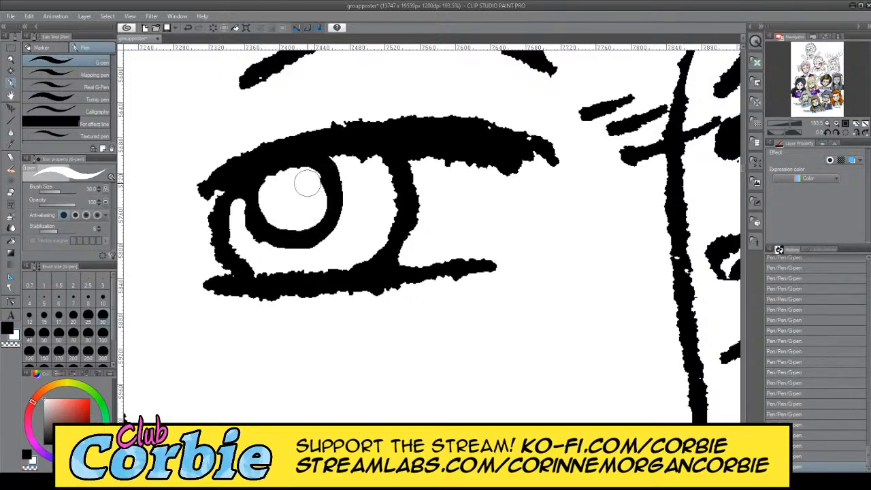
key(c)
Step: Fill in the eye's left outline in black and rework the upper lash corner
mouse_move(224, 191)
mouse_down()
mouse_move(217, 230)
mouse_move(239, 273)
mouse_move(226, 227)
mouse_move(237, 184)
mouse_up()
key(ctrl+z)
mouse_move(243, 277)
mouse_down()
mouse_move(224, 250)
mouse_move(232, 193)
mouse_move(208, 204)
mouse_move(219, 275)
mouse_move(205, 213)
mouse_move(214, 199)
mouse_move(230, 275)
mouse_up()
key(c)
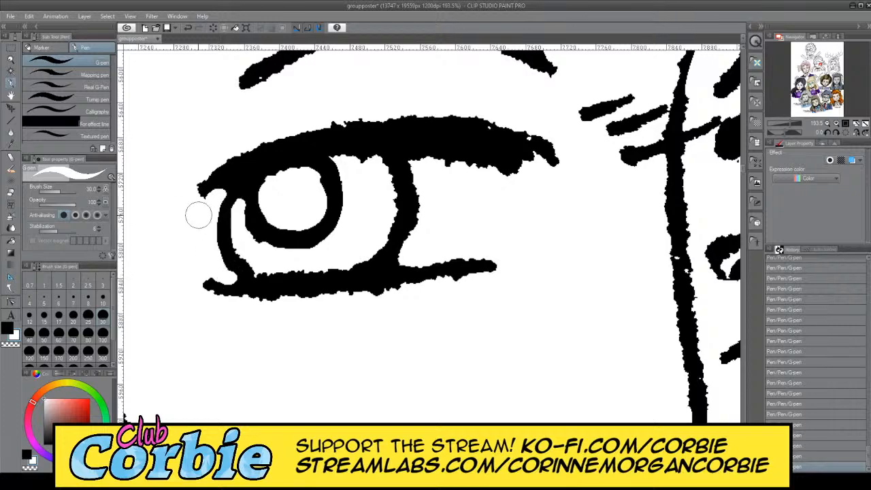
drag(202, 196, 225, 170)
key(ctrl+z)
key(x)
mouse_move(200, 207)
mouse_down()
mouse_move(235, 163)
mouse_move(345, 128)
mouse_move(430, 127)
mouse_move(552, 167)
mouse_move(515, 141)
mouse_move(460, 122)
mouse_move(390, 121)
mouse_move(330, 128)
mouse_move(234, 161)
mouse_move(201, 207)
mouse_move(195, 194)
mouse_move(222, 168)
mouse_move(280, 149)
mouse_up()
key(ctrl+z)
Step: Try carving the lid's underside right of the iris, undoing the strokes
key(x)
mouse_move(325, 164)
mouse_down()
mouse_move(361, 159)
mouse_move(390, 193)
mouse_up()
key(ctrl+z)
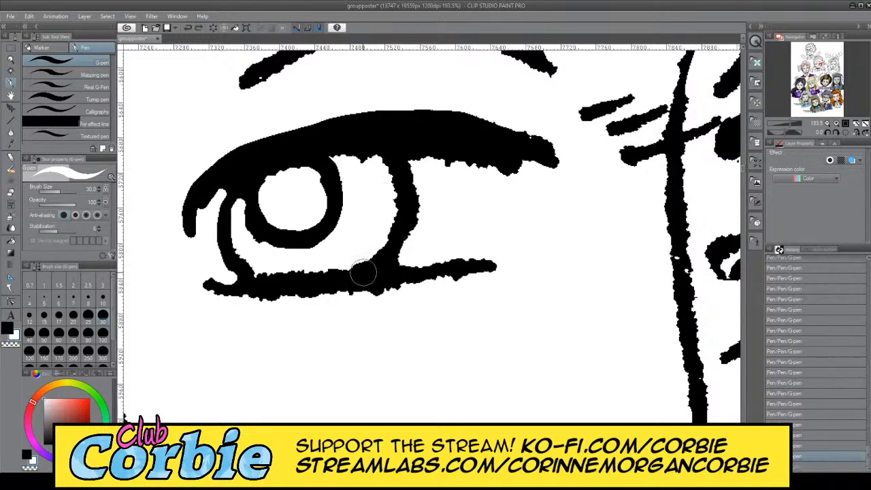
mouse_move(364, 273)
mouse_down()
mouse_move(392, 237)
mouse_move(403, 194)
mouse_move(396, 182)
mouse_move(390, 228)
mouse_move(399, 186)
mouse_move(372, 139)
mouse_move(411, 188)
mouse_move(401, 236)
mouse_move(371, 270)
mouse_move(411, 172)
mouse_move(371, 272)
mouse_move(401, 187)
mouse_move(388, 151)
mouse_move(402, 192)
mouse_move(369, 275)
mouse_move(407, 237)
mouse_move(404, 171)
mouse_move(386, 146)
mouse_move(366, 167)
mouse_move(353, 167)
mouse_move(370, 166)
mouse_move(349, 163)
mouse_up()
key(ctrl+z)
key(x)
key(ctrl+z)
Step: Erase black beneath the pupil ring and thicken the ring's lower and left sides
key(c)
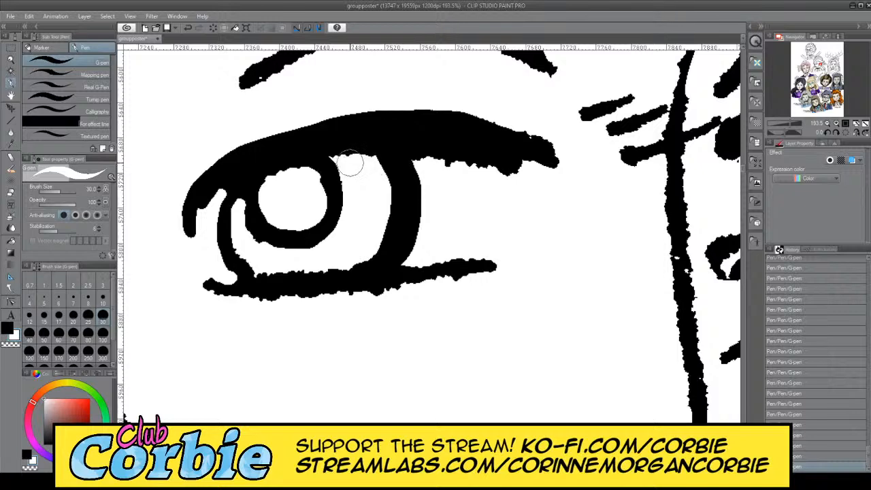
mouse_move(287, 181)
mouse_down()
mouse_move(261, 195)
mouse_move(303, 174)
mouse_move(311, 185)
mouse_move(299, 176)
mouse_move(270, 186)
mouse_move(312, 174)
mouse_up()
key(ctrl+z)
mouse_move(243, 235)
mouse_down()
mouse_move(246, 256)
mouse_move(270, 271)
mouse_move(350, 259)
mouse_up()
key(c)
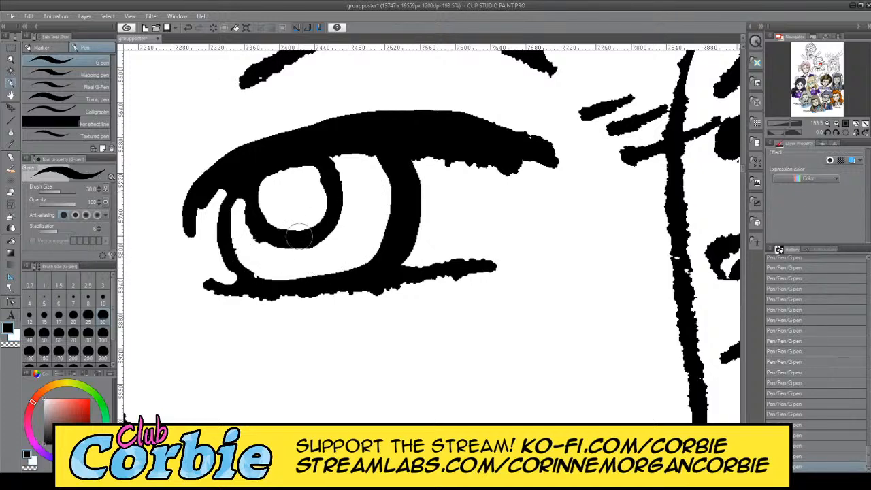
drag(261, 229, 304, 241)
mouse_move(257, 226)
mouse_down()
mouse_move(249, 188)
mouse_move(252, 211)
mouse_up()
key(c)
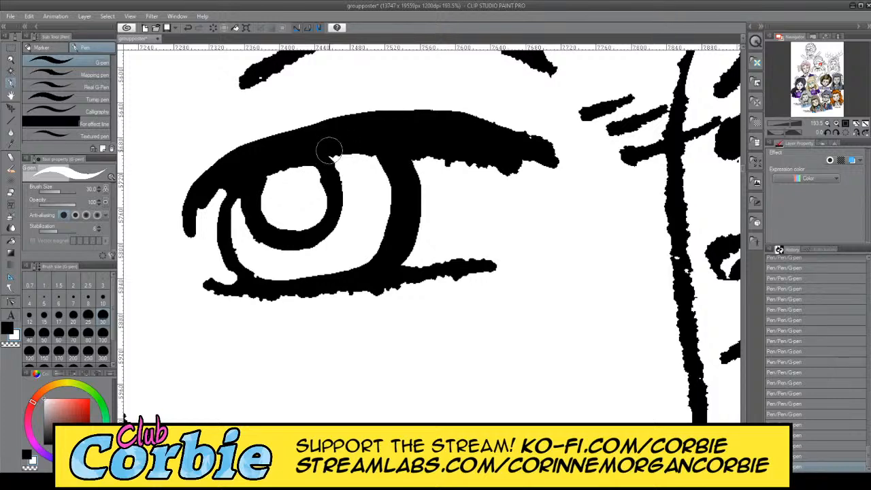
key(c)
key(c)
key(c)
Step: Fill the eyelash corner in black and attempt trims on the upper lid's underside
mouse_move(535, 204)
mouse_down()
mouse_move(519, 146)
mouse_move(537, 193)
mouse_move(540, 154)
mouse_up()
key(x)
drag(515, 186, 443, 160)
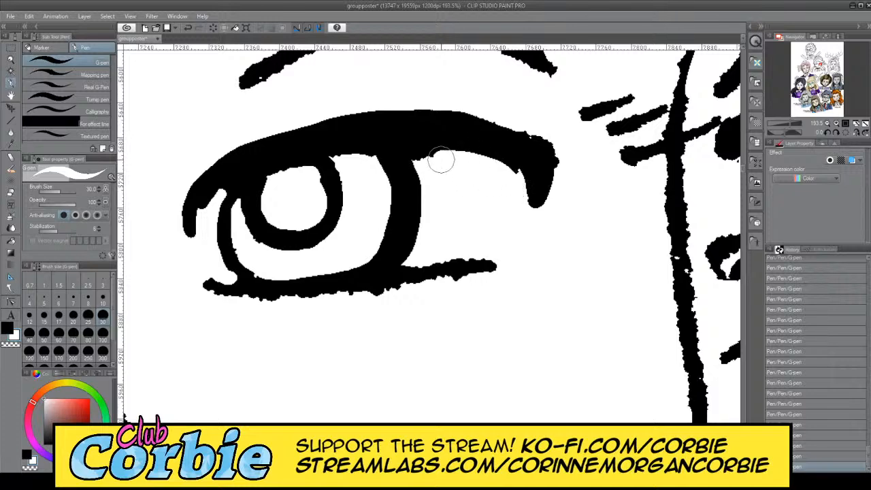
key(ctrl+z)
mouse_move(506, 186)
mouse_down()
mouse_move(443, 159)
mouse_move(521, 185)
mouse_up()
key(ctrl+z)
Step: Smooth the lower eyelid's top edge and underside in white
drag(431, 257, 491, 258)
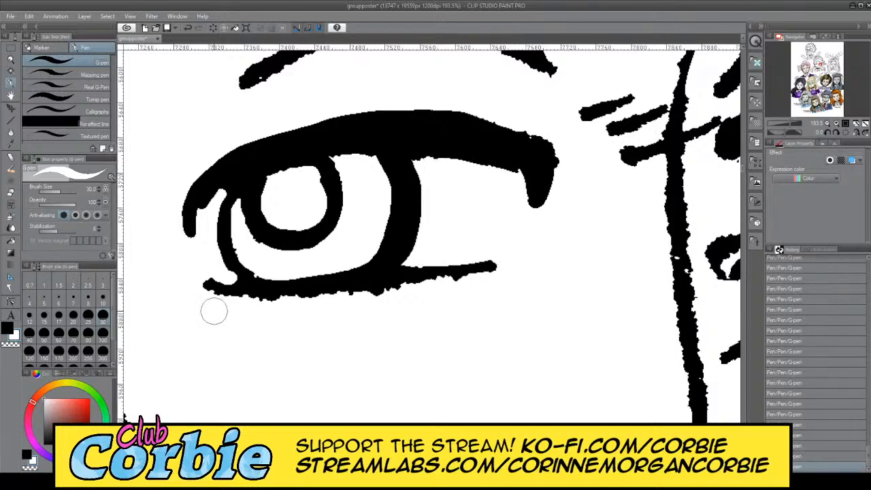
drag(254, 309, 457, 288)
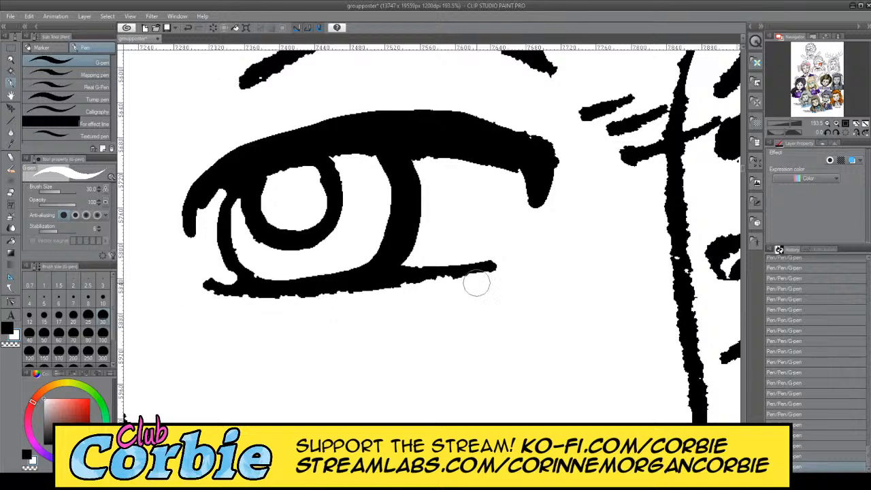
drag(521, 275, 266, 301)
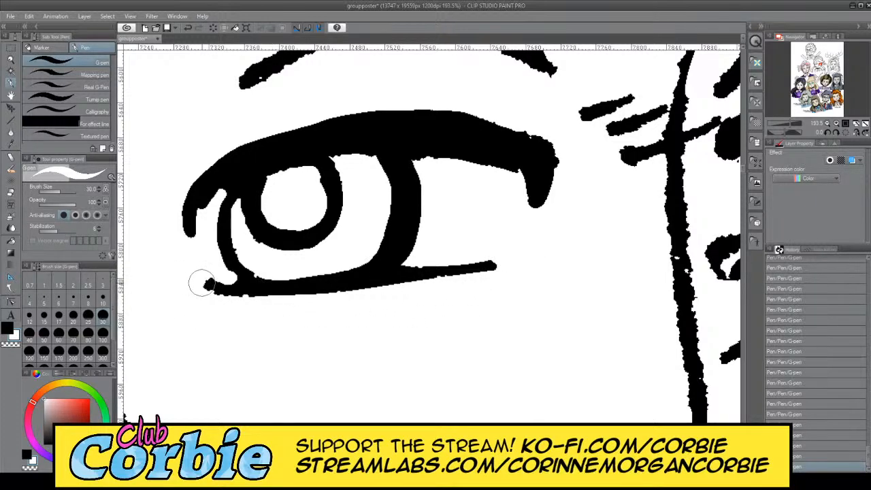
mouse_move(202, 283)
mouse_down()
mouse_move(219, 284)
mouse_move(237, 189)
mouse_move(233, 269)
mouse_move(243, 179)
mouse_move(228, 260)
mouse_move(248, 278)
mouse_up()
key(ctrl+z)
Step: Thicken the eye's inner-left line in black
key(x)
key(ctrl+z)
drag(192, 228, 227, 178)
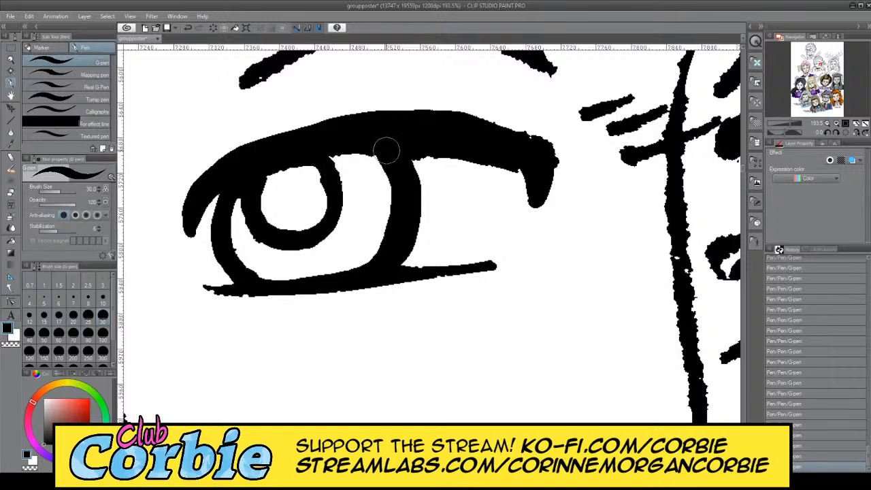
Step: Round off the upper lid's right end and trim the iris ring's upper-left inner edge
key(x)
drag(435, 111, 572, 151)
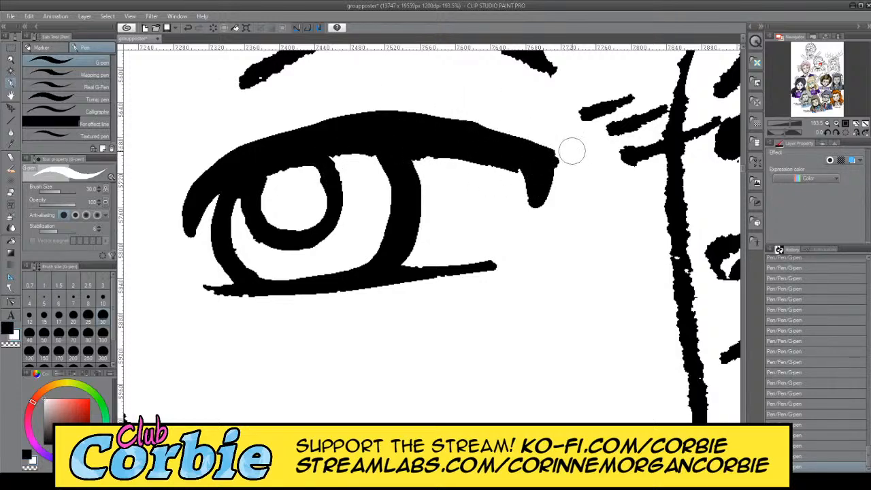
drag(540, 121, 568, 184)
drag(525, 121, 568, 185)
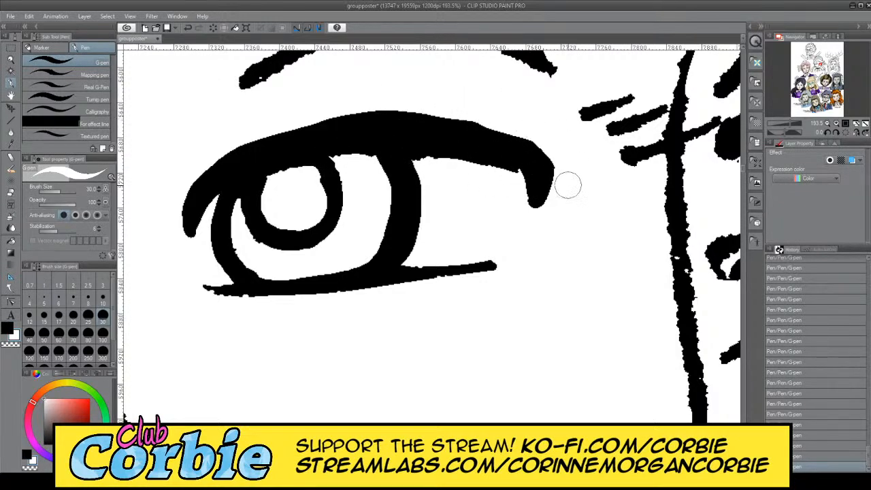
mouse_move(500, 214)
mouse_down()
mouse_move(515, 174)
mouse_move(461, 161)
mouse_move(433, 170)
mouse_move(525, 175)
mouse_move(439, 167)
mouse_move(521, 189)
mouse_move(513, 209)
mouse_move(500, 181)
mouse_up()
key(ctrl+z)
key(ctrl+z)
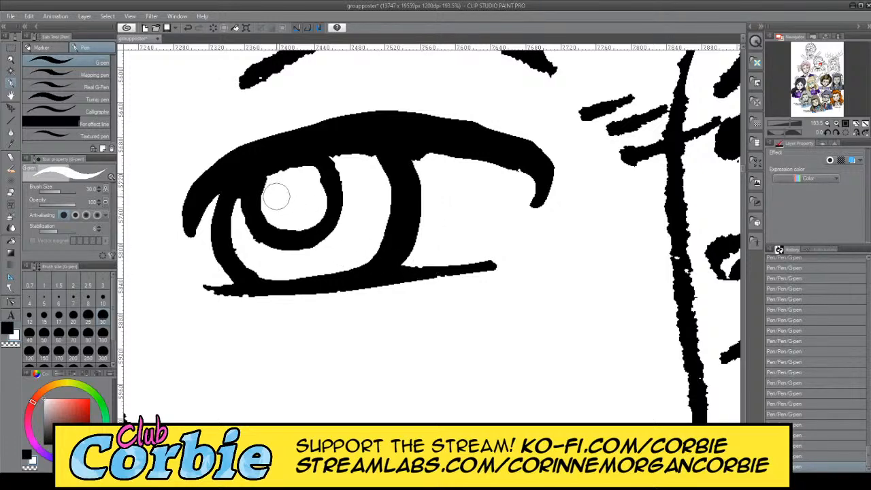
mouse_move(271, 191)
mouse_down()
mouse_move(281, 181)
mouse_move(320, 202)
mouse_move(224, 202)
mouse_up()
Step: Zoom between the whole poster and Ruby Wood's face and eyebrow
click(10, 59)
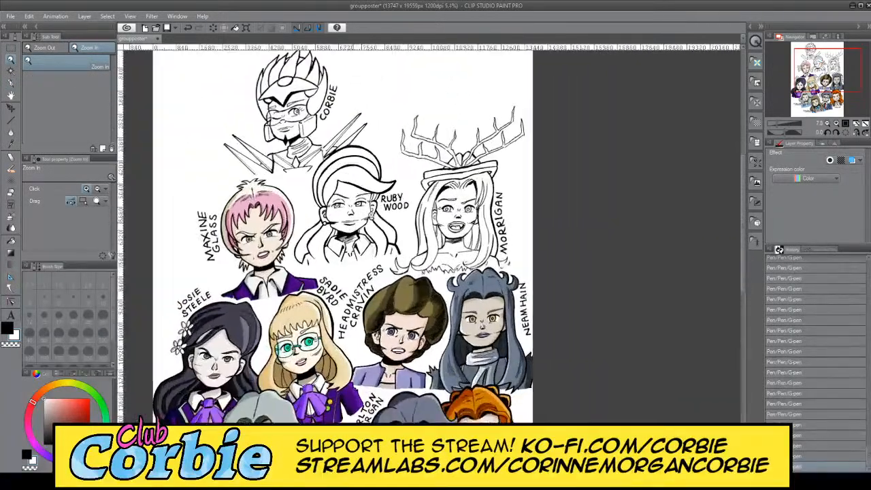
drag(346, 223, 368, 193)
drag(325, 161, 300, 162)
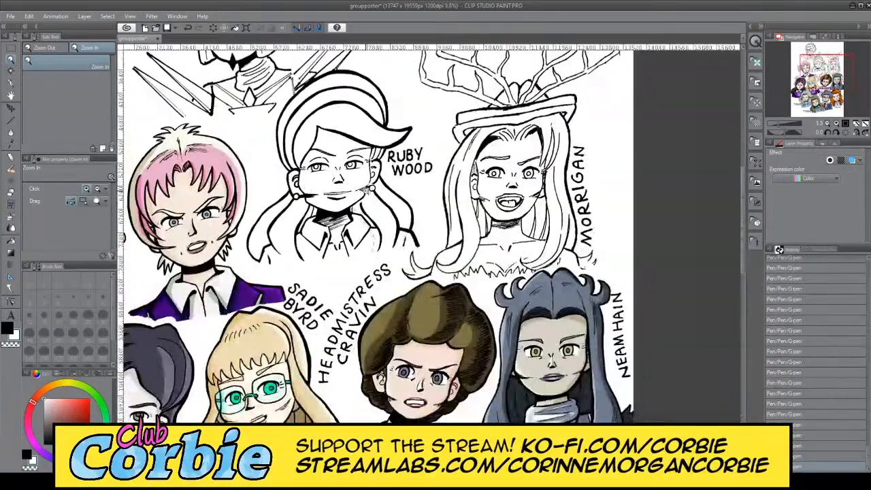
drag(359, 186, 320, 186)
drag(347, 151, 383, 176)
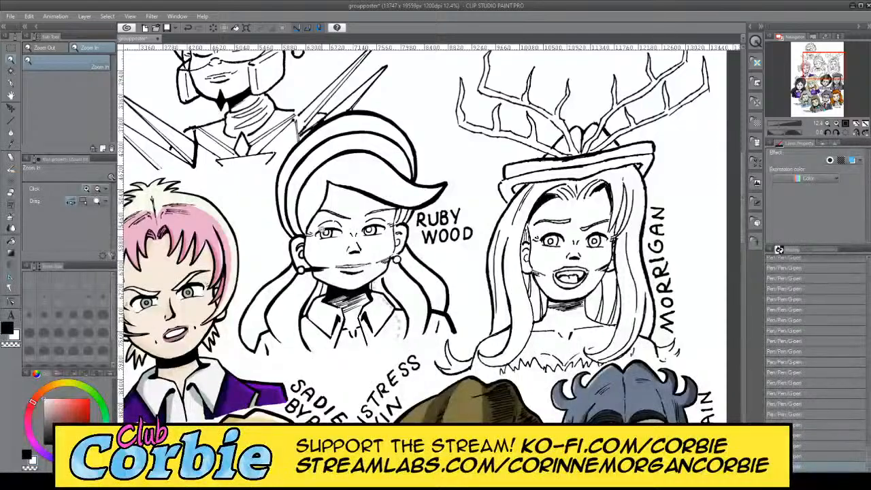
drag(327, 269, 341, 269)
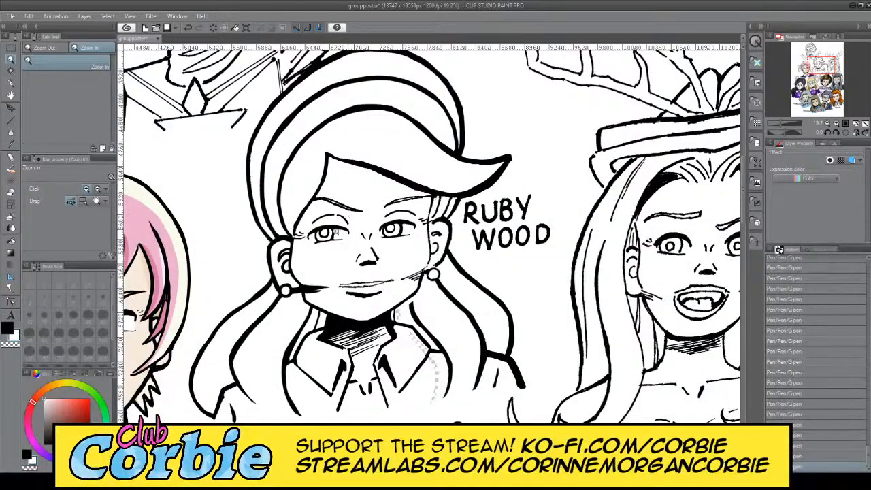
drag(320, 222, 407, 178)
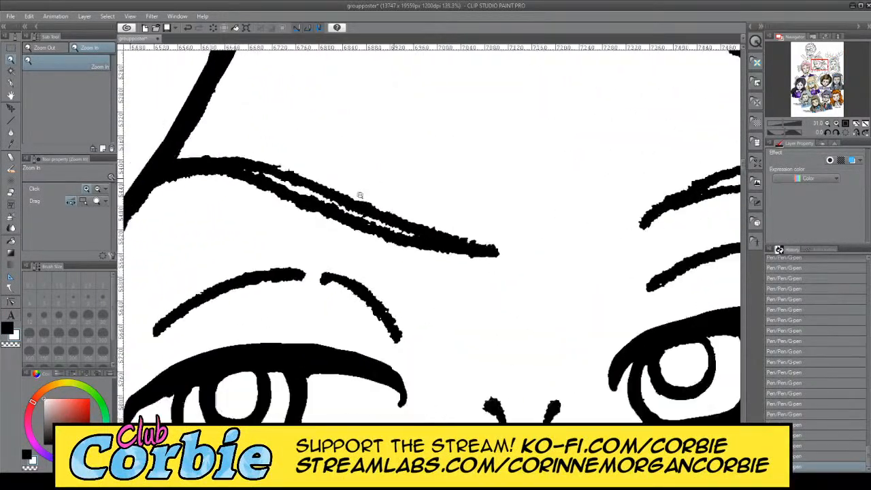
Step: Zoom out to the whole poster again, then far in on Ruby Wood's earring
drag(360, 195, 315, 196)
drag(421, 204, 389, 240)
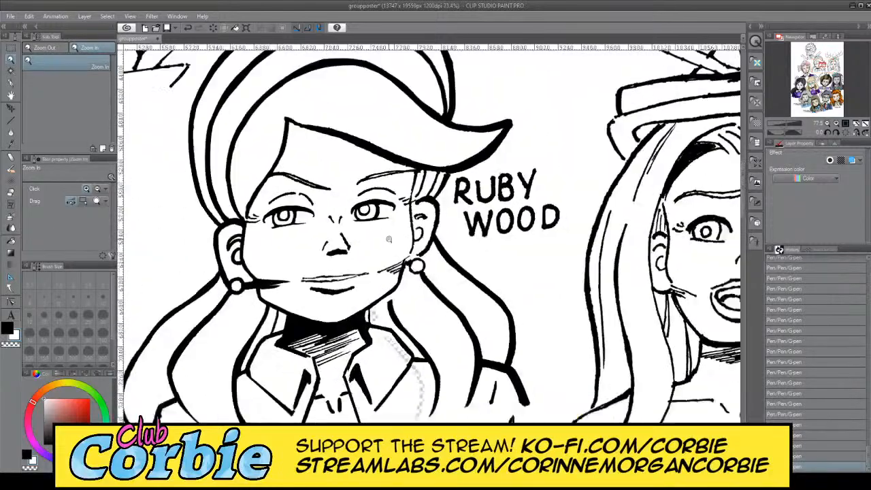
drag(219, 273, 249, 272)
drag(421, 288, 392, 286)
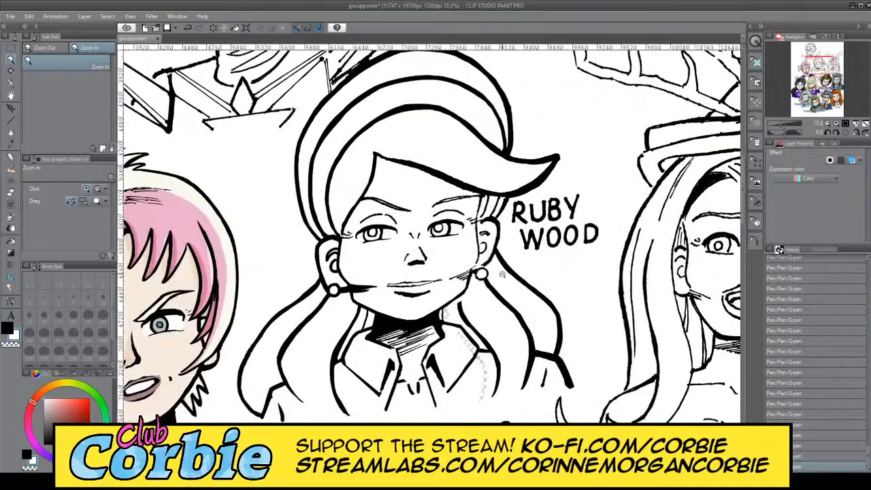
drag(463, 265, 429, 270)
drag(495, 260, 544, 251)
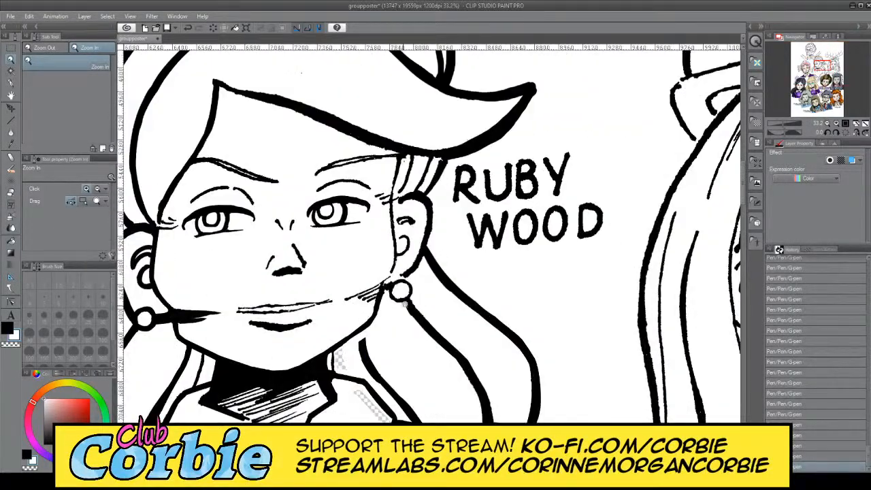
drag(405, 303, 466, 270)
drag(355, 336, 373, 336)
Step: Widen the earring ring's hole in white, thicken its outer edge black, and join the stroke above
click(11, 84)
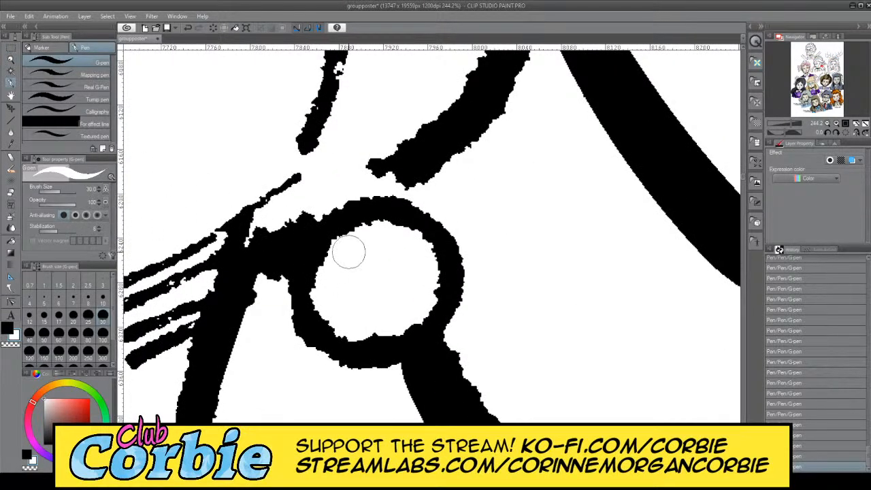
mouse_move(347, 319)
mouse_down()
mouse_move(385, 321)
mouse_move(331, 307)
mouse_move(414, 311)
mouse_move(417, 245)
mouse_move(346, 249)
mouse_move(416, 241)
mouse_up()
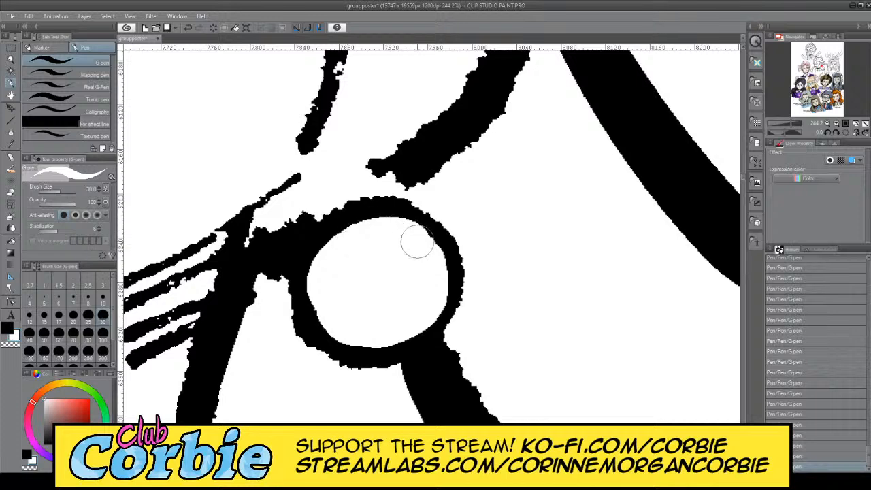
key(x)
mouse_move(304, 259)
mouse_down()
mouse_move(312, 346)
mouse_move(411, 350)
mouse_move(468, 294)
mouse_move(449, 235)
mouse_move(369, 201)
mouse_move(311, 237)
mouse_move(289, 303)
mouse_move(317, 235)
mouse_move(306, 321)
mouse_move(300, 245)
mouse_move(370, 208)
mouse_up()
mouse_move(433, 145)
mouse_down()
mouse_move(344, 200)
mouse_move(354, 184)
mouse_move(453, 132)
mouse_move(441, 158)
mouse_move(426, 142)
mouse_move(255, 217)
mouse_move(369, 179)
mouse_move(293, 233)
mouse_up()
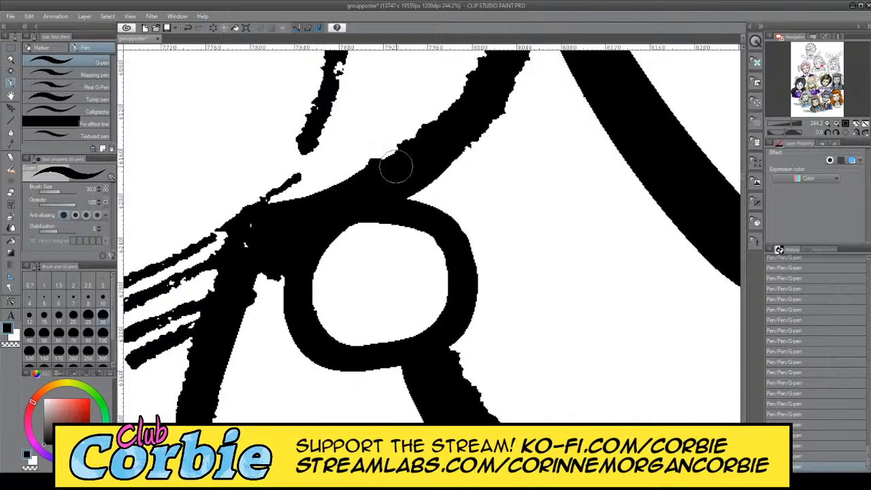
mouse_move(395, 166)
mouse_down()
mouse_move(480, 89)
mouse_move(336, 203)
mouse_up()
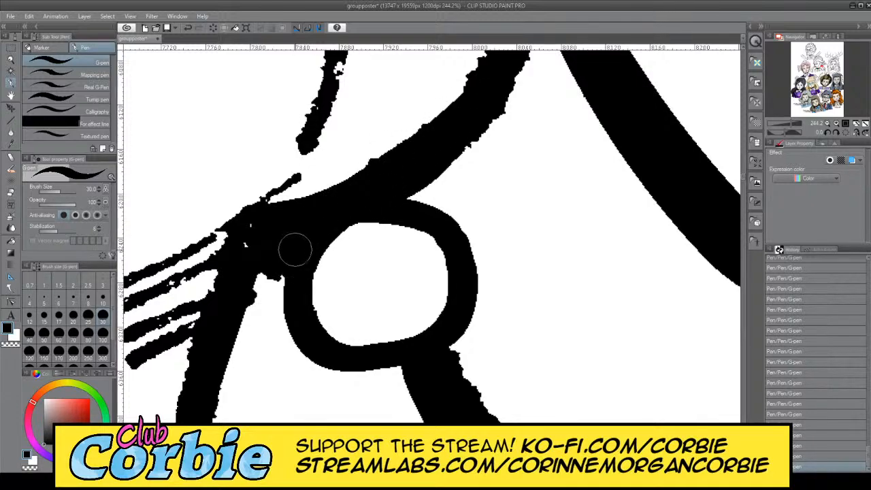
Step: Zoom out to Ruby Wood's whole face and place a horizontal guide just below her mouth
click(10, 59)
drag(396, 233, 266, 276)
drag(368, 235, 388, 115)
drag(421, 51, 413, 244)
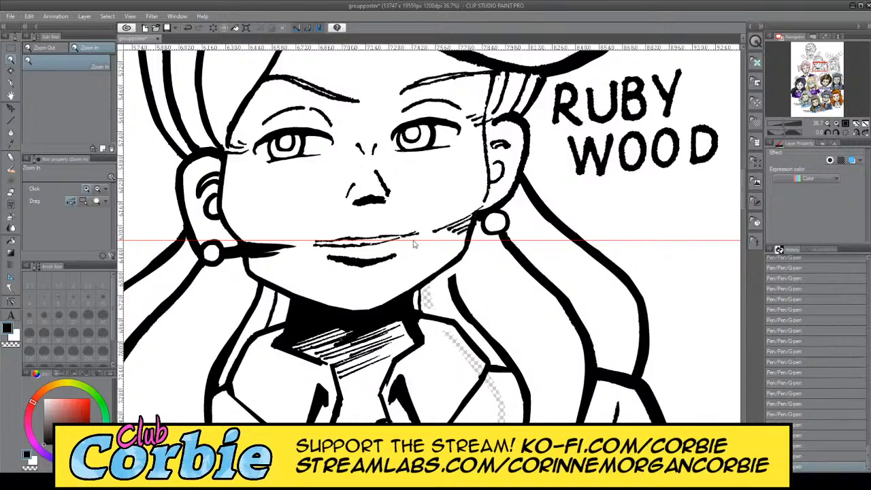
drag(414, 244, 487, 45)
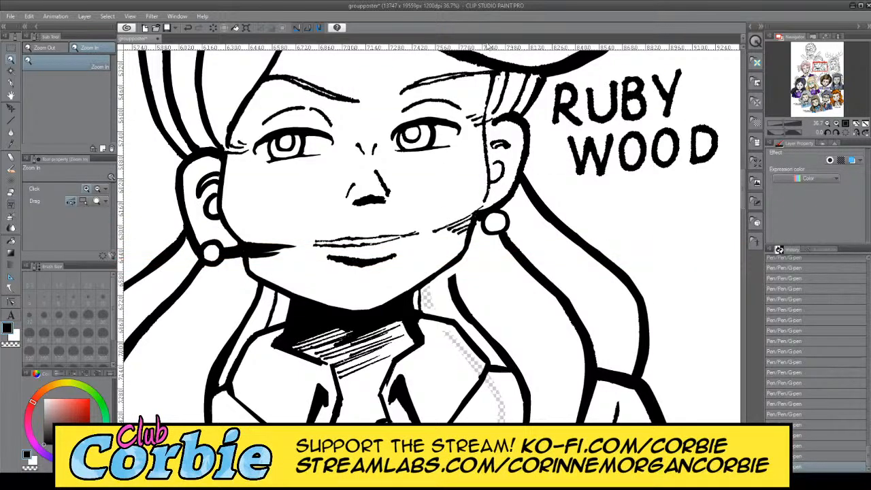
Step: With a transparent G-pen, erase the ink joining the earring's bottom and top-left to nearby lines
click(513, 238)
click(550, 220)
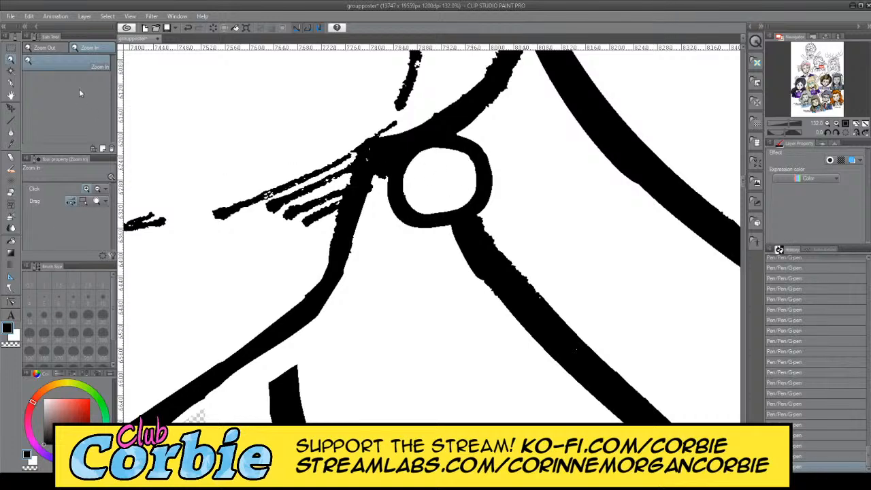
click(11, 81)
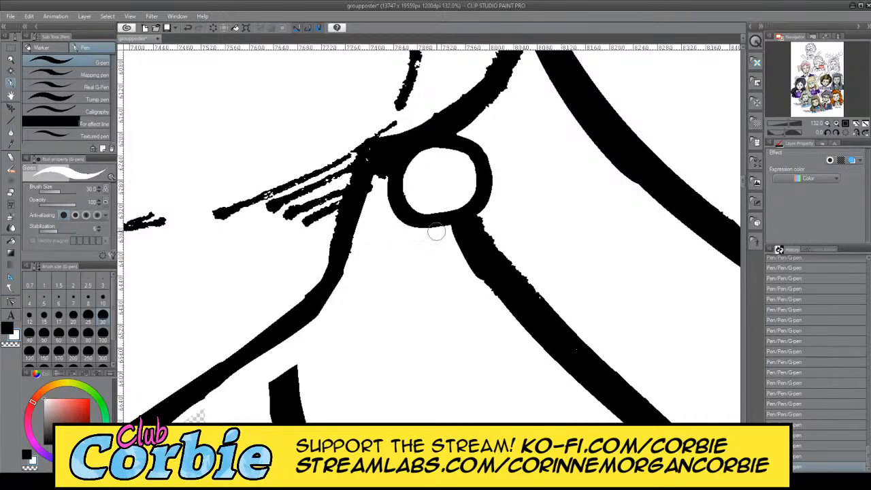
mouse_move(439, 234)
mouse_down()
mouse_move(490, 220)
mouse_move(479, 211)
mouse_up()
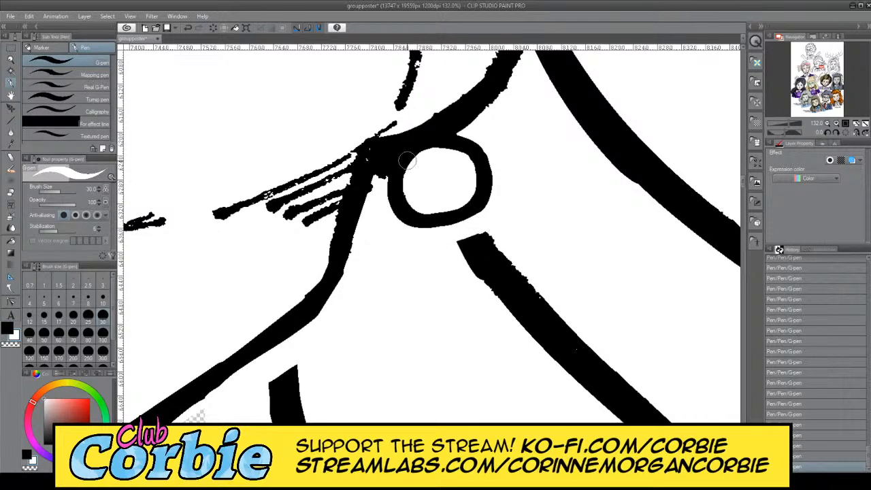
mouse_move(383, 165)
mouse_down()
mouse_move(415, 139)
mouse_move(465, 124)
mouse_move(494, 133)
mouse_move(421, 128)
mouse_move(386, 159)
mouse_move(379, 196)
mouse_move(399, 141)
mouse_move(417, 126)
mouse_move(469, 119)
mouse_move(448, 125)
mouse_move(473, 128)
mouse_move(433, 125)
mouse_move(455, 130)
mouse_up()
Step: Re-zoom on the earring and shorten the top end of the lower-right thick line
click(10, 59)
drag(412, 196, 372, 176)
drag(324, 192, 341, 195)
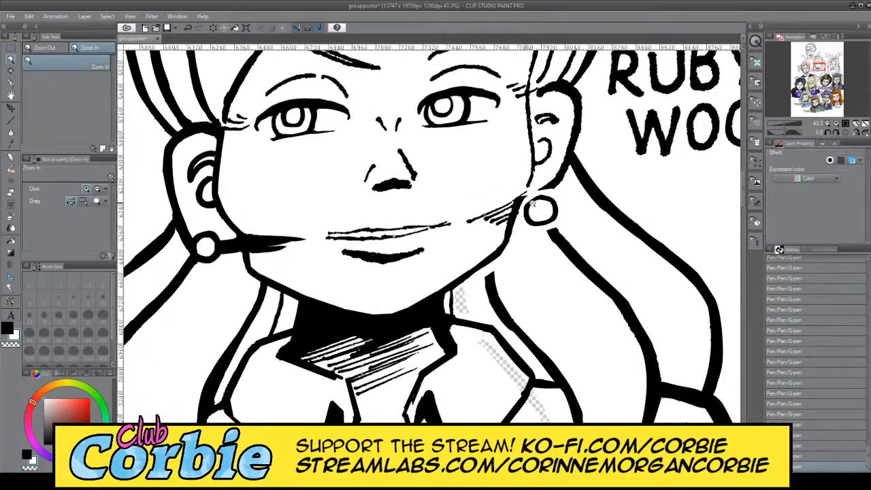
mouse_move(445, 237)
mouse_down()
mouse_move(451, 234)
mouse_move(443, 236)
mouse_up()
click(581, 228)
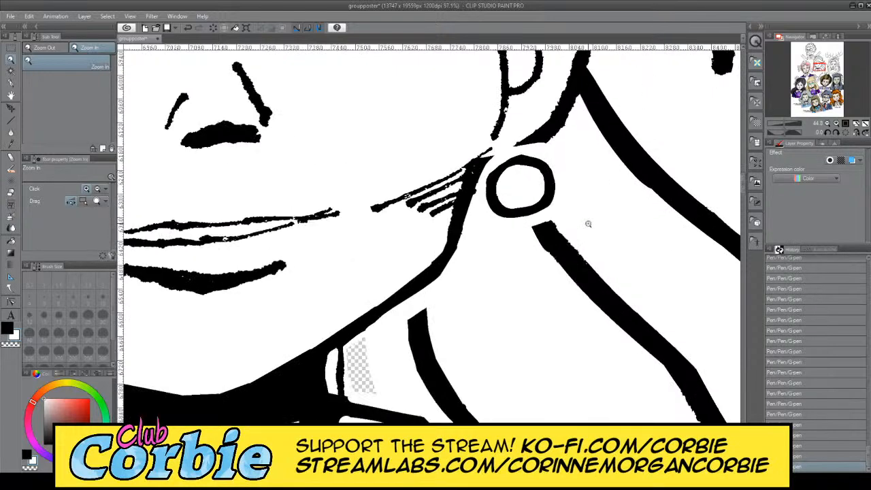
click(602, 167)
click(11, 83)
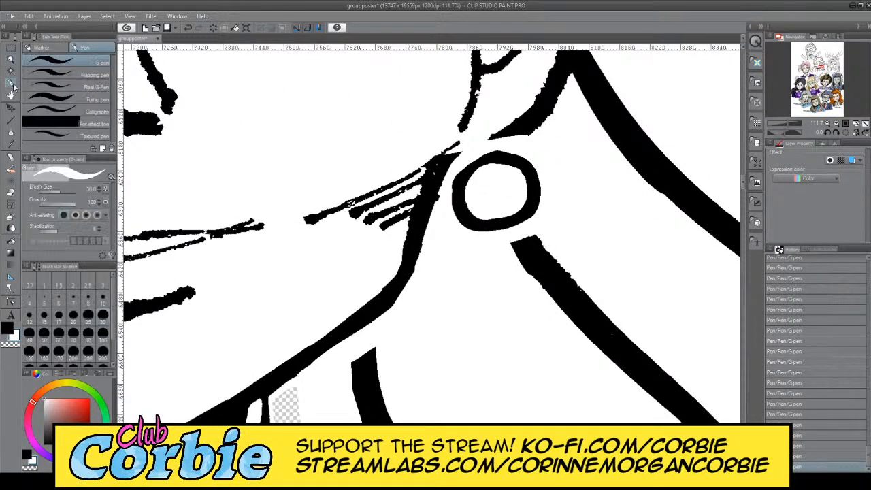
mouse_move(503, 252)
mouse_down()
mouse_move(552, 234)
mouse_move(503, 253)
mouse_move(481, 251)
mouse_move(548, 251)
mouse_up()
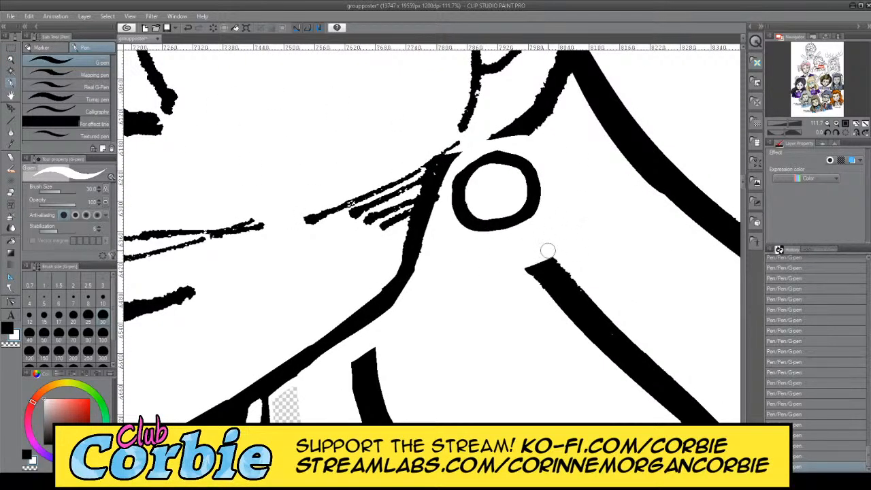
Step: Erase where the thick diagonal line meets the ear, trimming its top tip
click(11, 60)
drag(312, 212, 272, 178)
drag(356, 181, 385, 165)
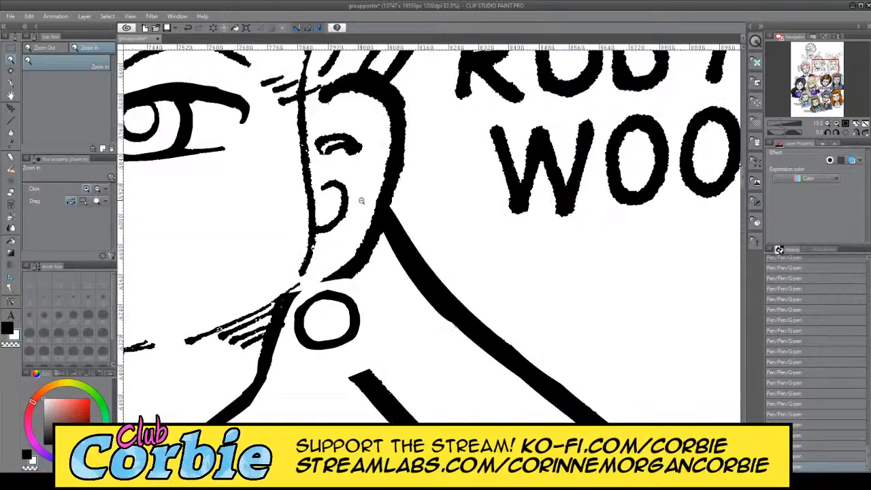
drag(361, 201, 353, 190)
click(11, 84)
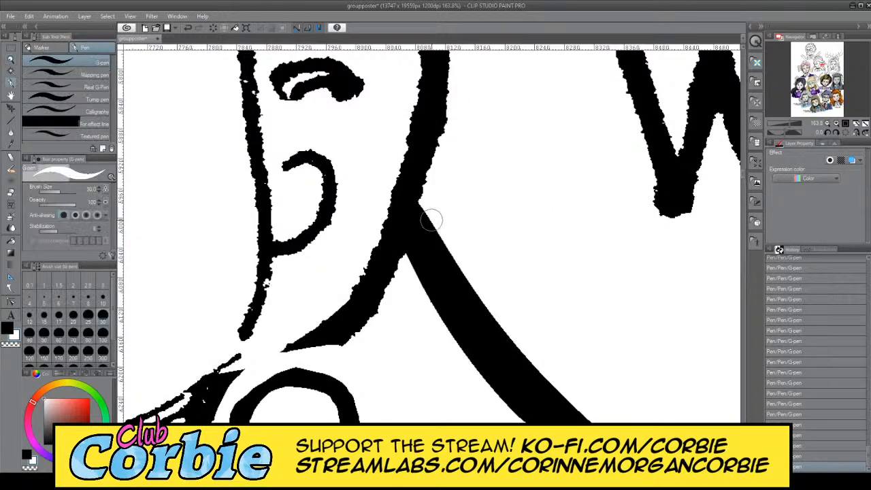
mouse_move(442, 203)
mouse_down()
mouse_move(404, 275)
mouse_move(414, 273)
mouse_up()
drag(443, 176, 401, 277)
mouse_move(435, 197)
mouse_down()
mouse_move(413, 303)
mouse_move(405, 292)
mouse_up()
Step: Zoom out and back in to check Ruby's face and the freed earring
click(11, 60)
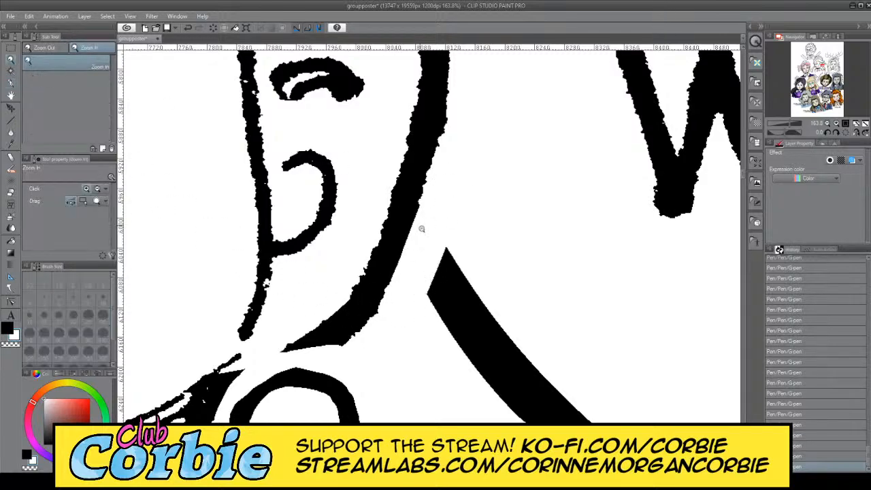
drag(423, 230, 356, 236)
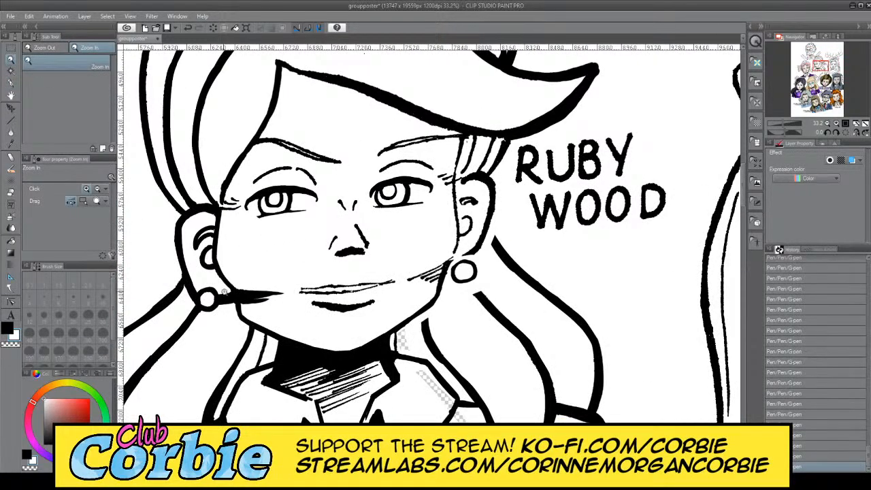
drag(223, 292, 287, 251)
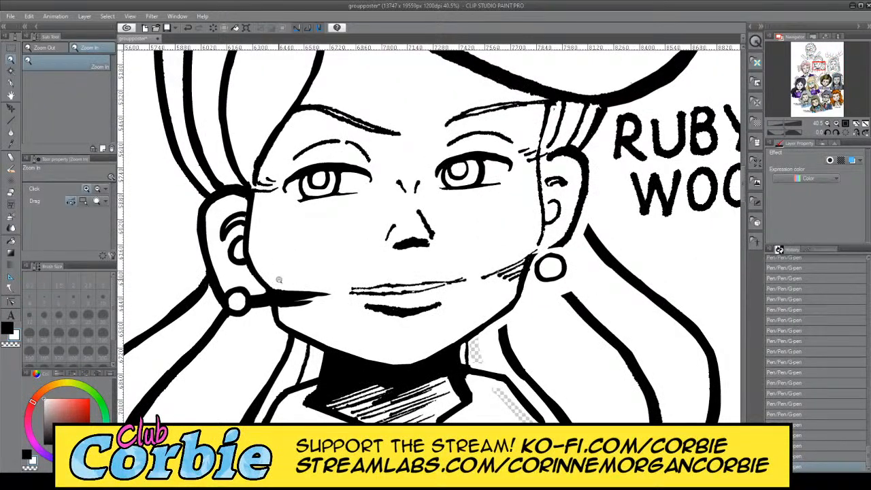
drag(352, 283, 424, 284)
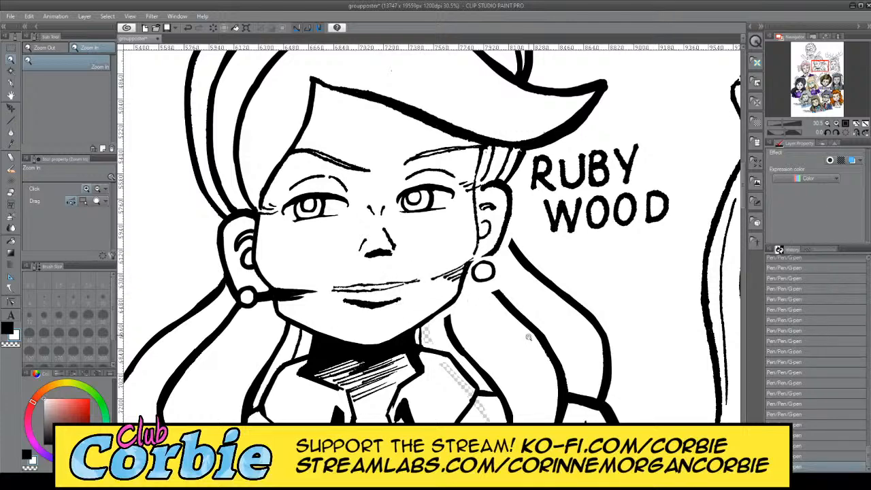
mouse_move(373, 308)
mouse_down()
mouse_move(321, 307)
mouse_move(404, 310)
mouse_move(384, 309)
mouse_up()
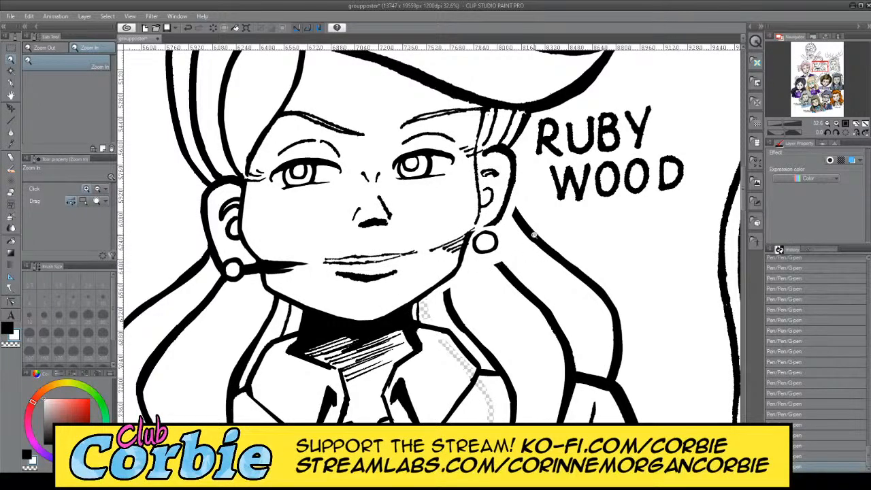
mouse_move(534, 234)
mouse_down()
mouse_move(570, 226)
mouse_move(523, 235)
mouse_up()
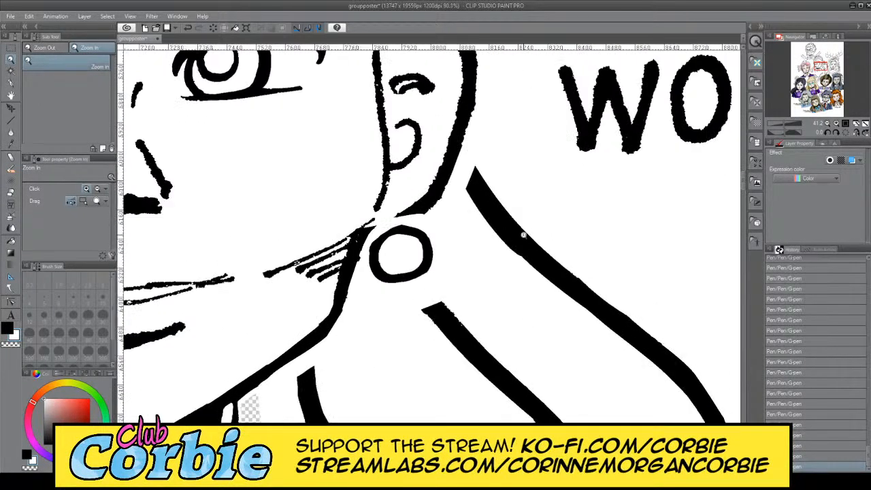
Step: Auto-select the earring ring and drag it downward beneath the ear
click(12, 71)
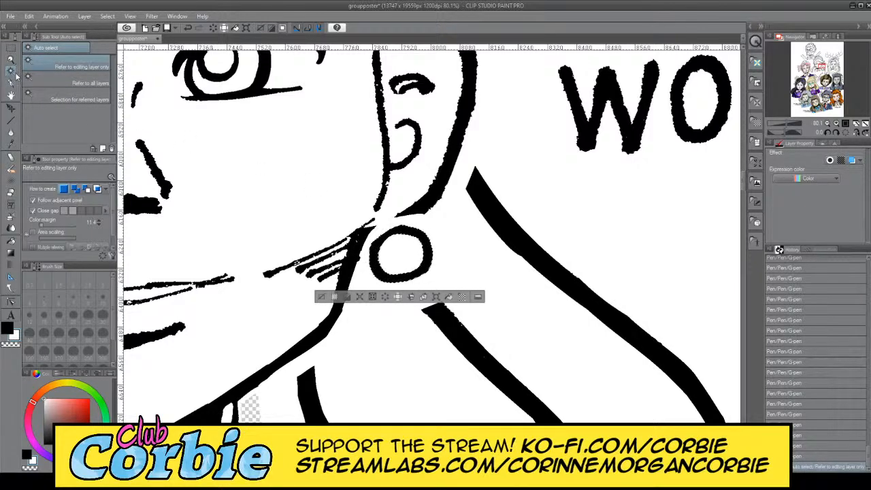
click(12, 108)
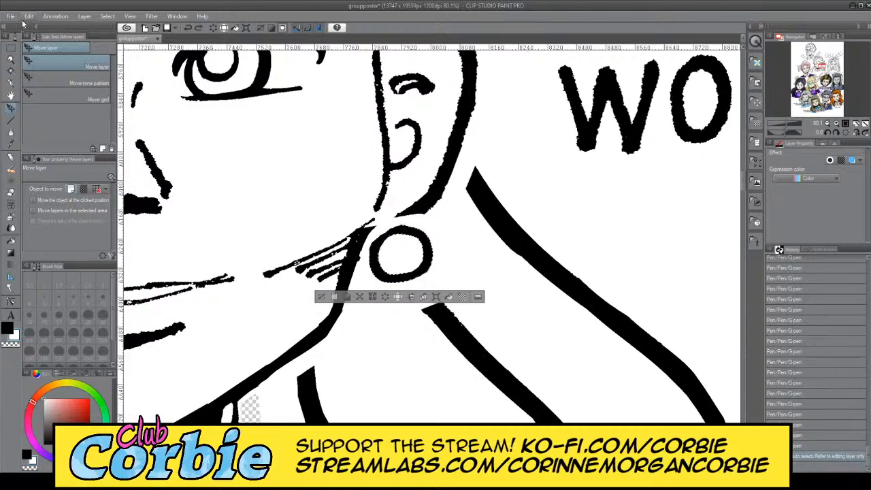
drag(408, 232, 399, 263)
click(12, 60)
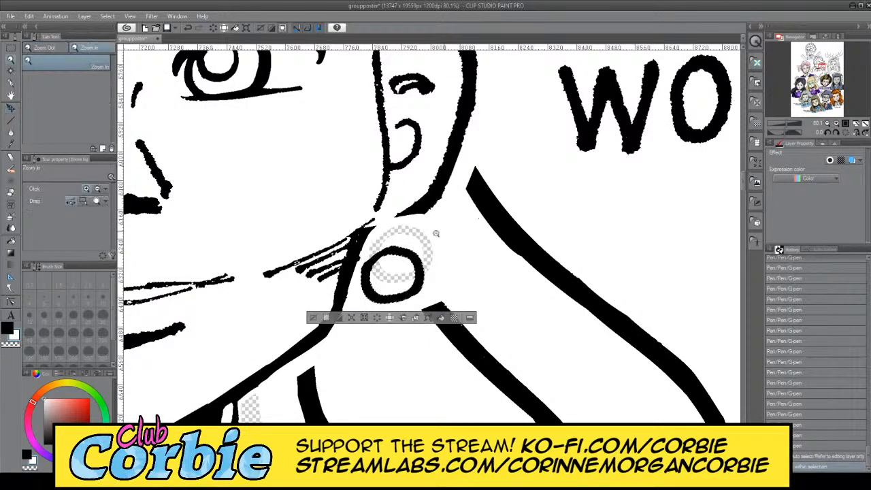
drag(449, 231, 417, 227)
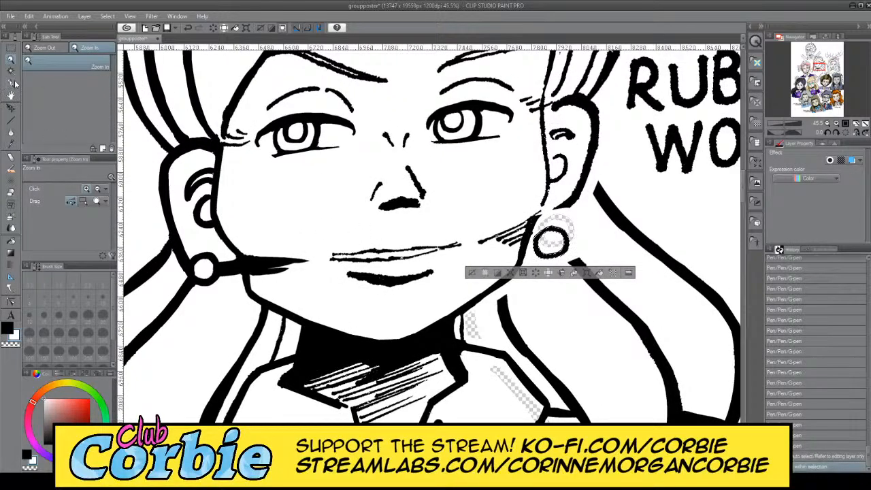
Step: Shift the earring down about 12 px more, then undo and redo the move
click(10, 108)
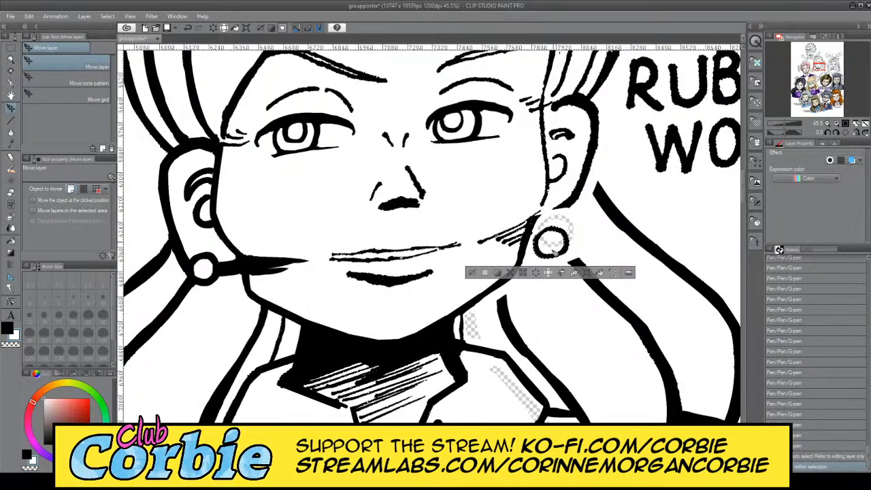
drag(548, 248, 546, 256)
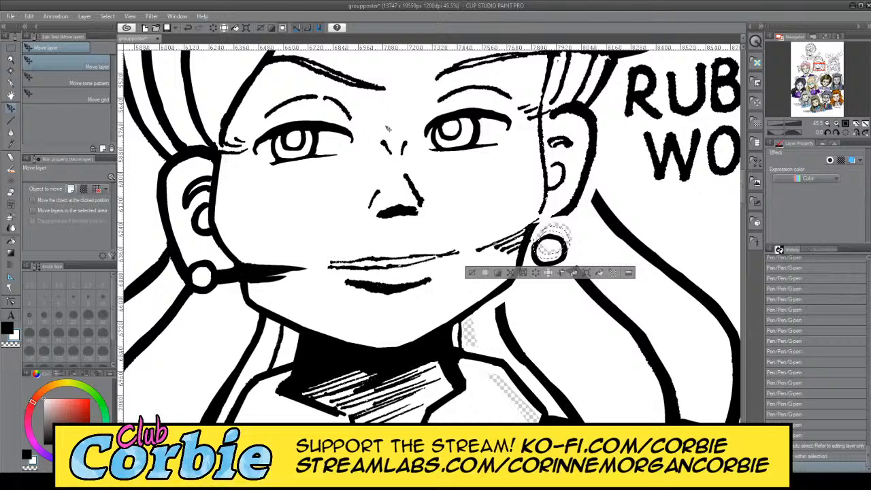
key(ctrl+z)
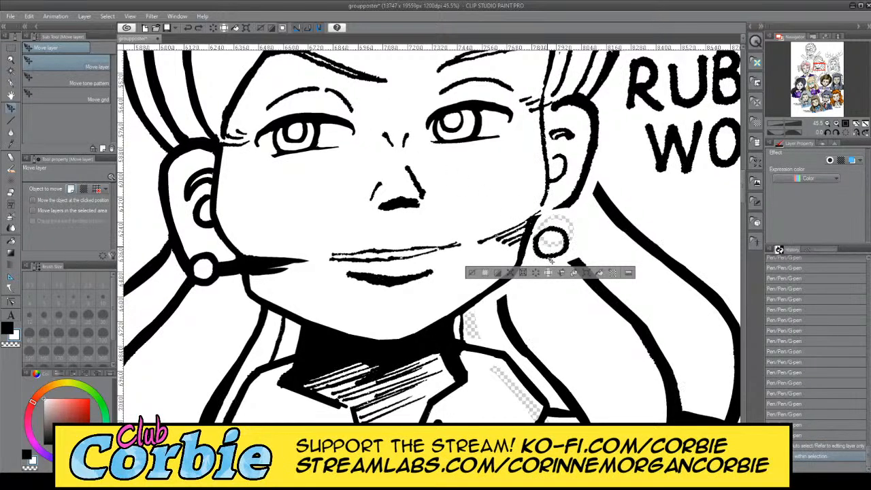
key(ctrl+y)
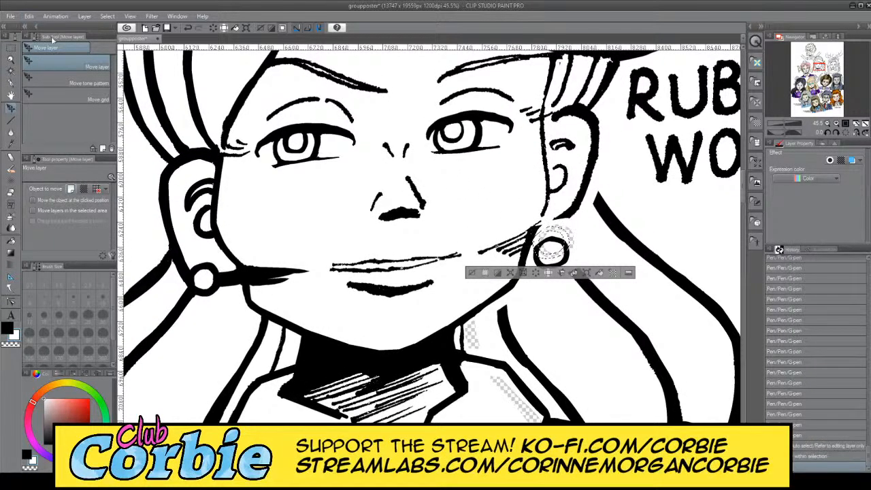
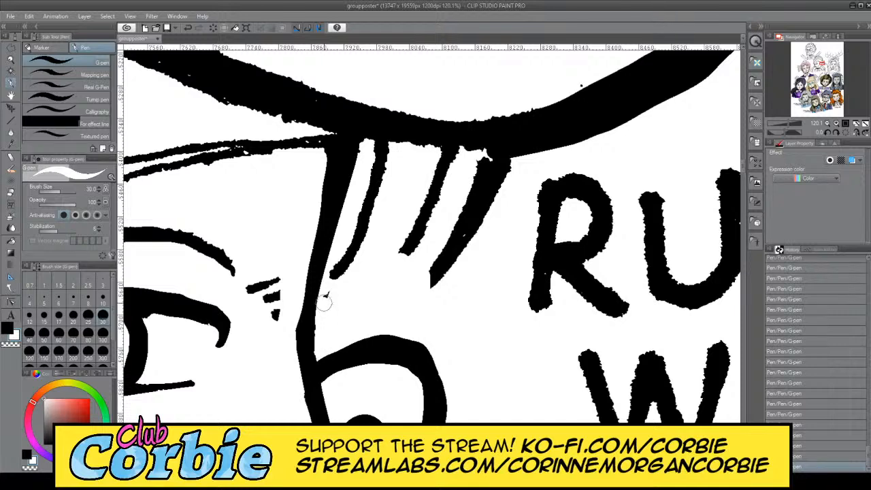
Step: Erase the stray specks beside the hair strand using transparent colour
drag(325, 302, 329, 281)
key(c)
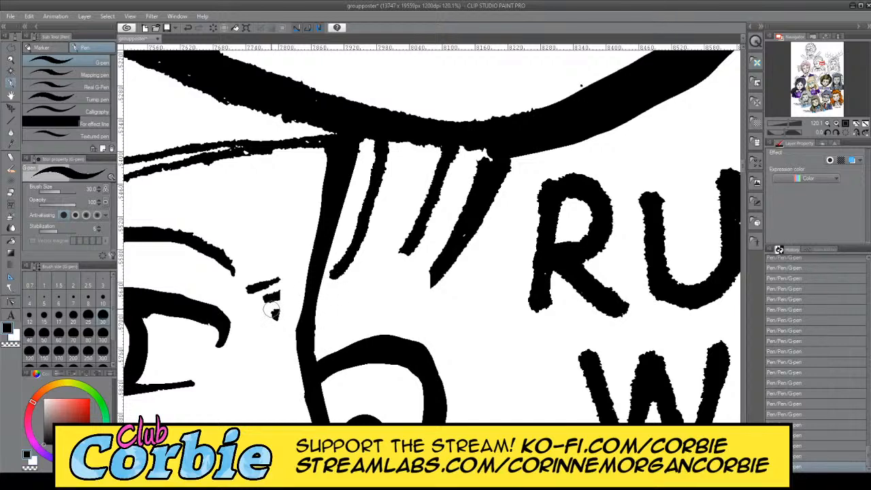
key(c)
mouse_move(275, 314)
mouse_down()
mouse_move(247, 297)
mouse_move(264, 284)
mouse_move(258, 270)
mouse_up()
Step: Zoom out to the whole poster, then frame Ruby's face and the RUBY WOOD lettering
click(11, 58)
drag(372, 194, 419, 169)
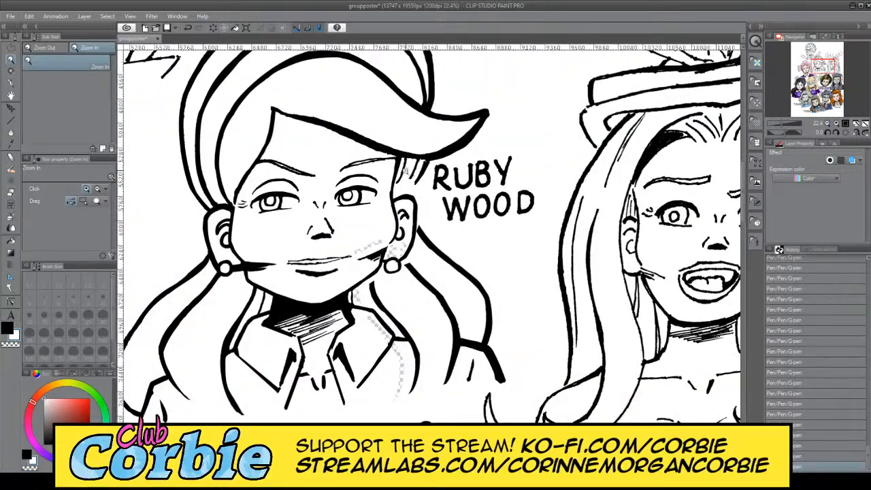
drag(279, 211, 332, 209)
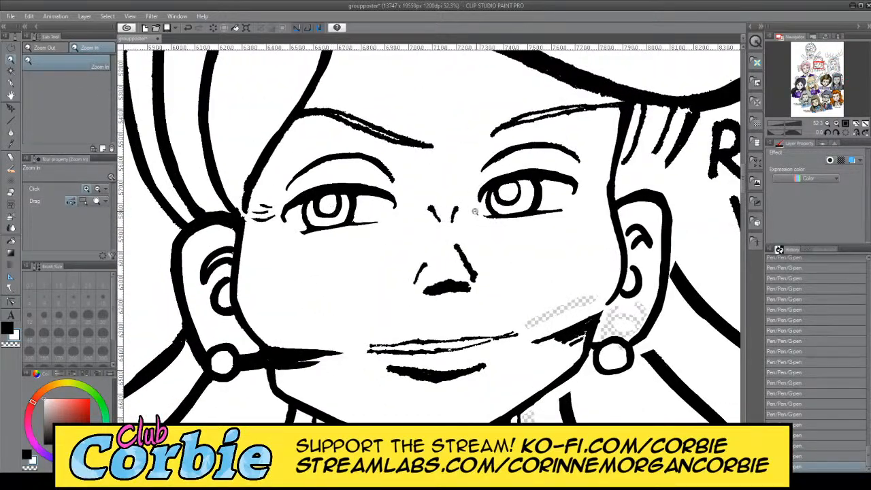
drag(475, 212, 437, 208)
drag(550, 178, 594, 179)
drag(381, 192, 413, 102)
Step: Add a horizontal guide below the eyes, remove it, and zoom in on the left eye
drag(410, 49, 462, 5)
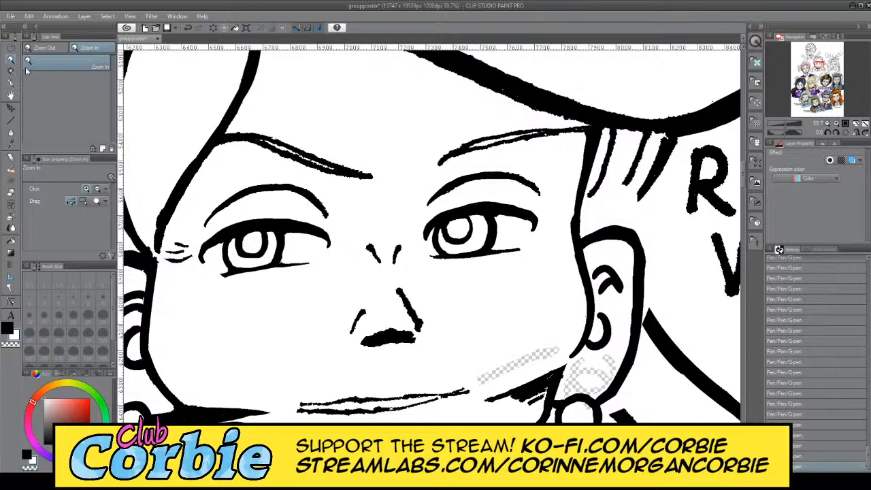
drag(243, 49, 287, 280)
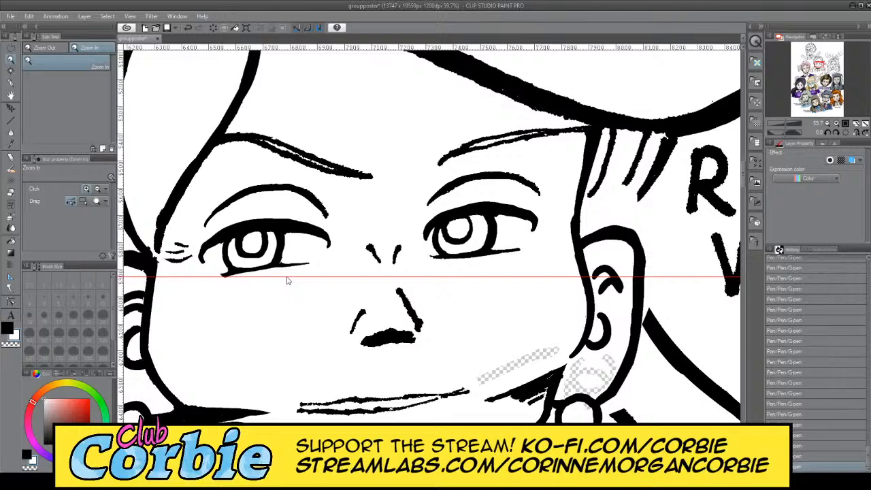
drag(287, 280, 362, 5)
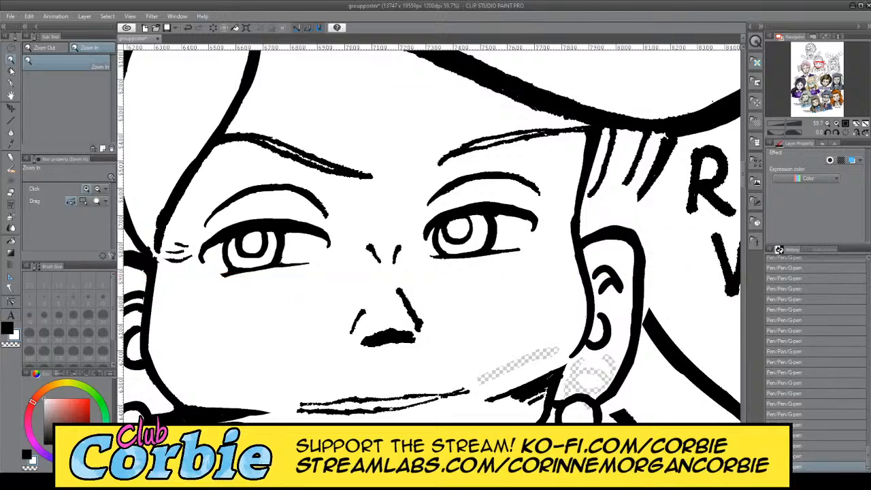
drag(253, 288, 287, 265)
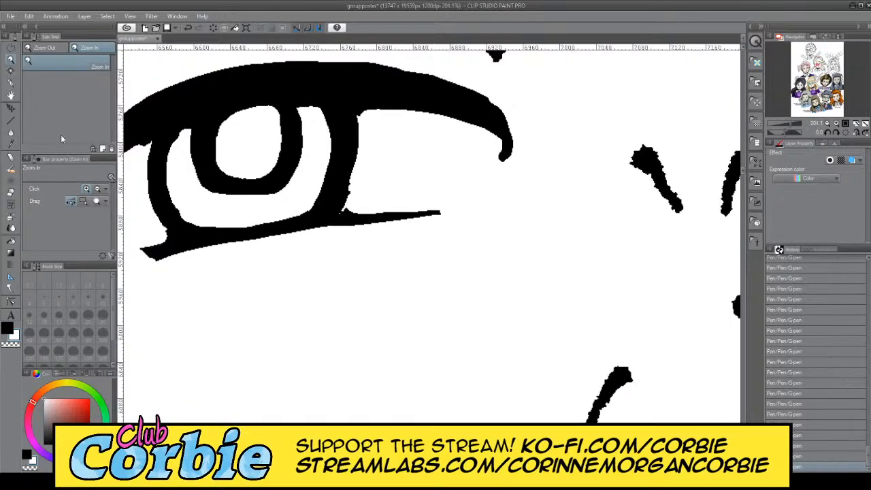
Step: Set the G-pen to black and zoom back in close on the left eye
key(p)
click(9, 327)
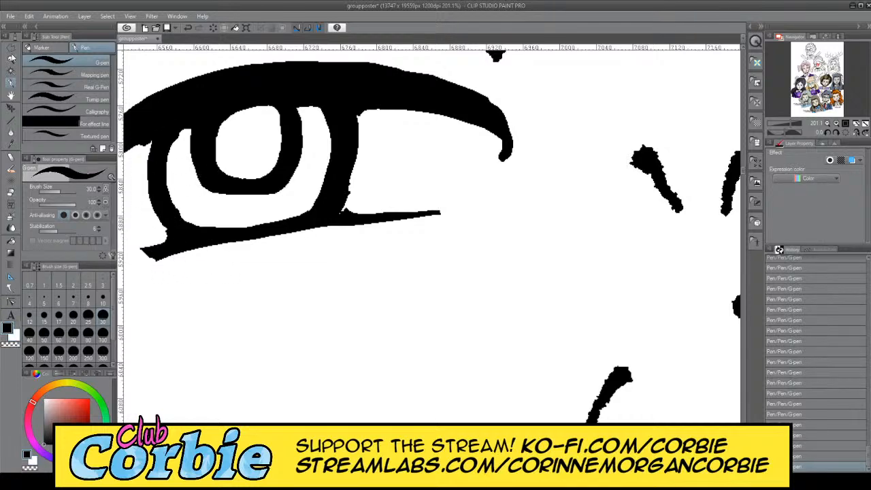
click(11, 60)
drag(224, 188, 247, 175)
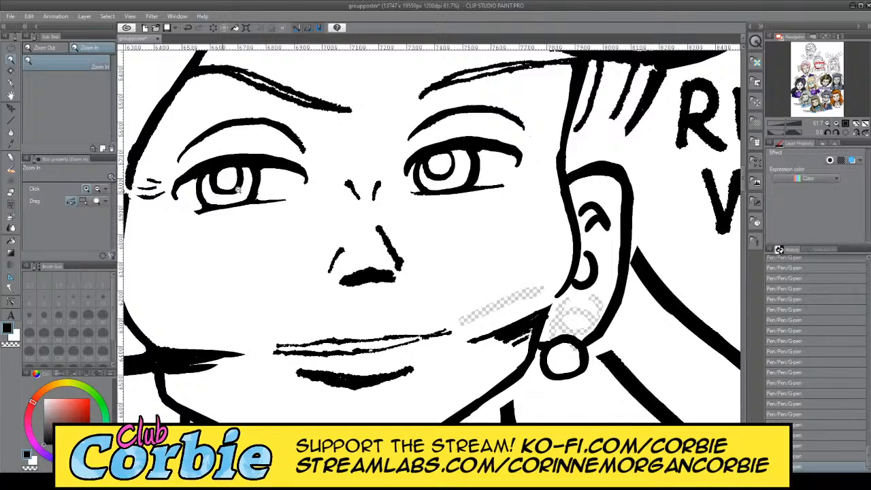
drag(211, 197, 248, 185)
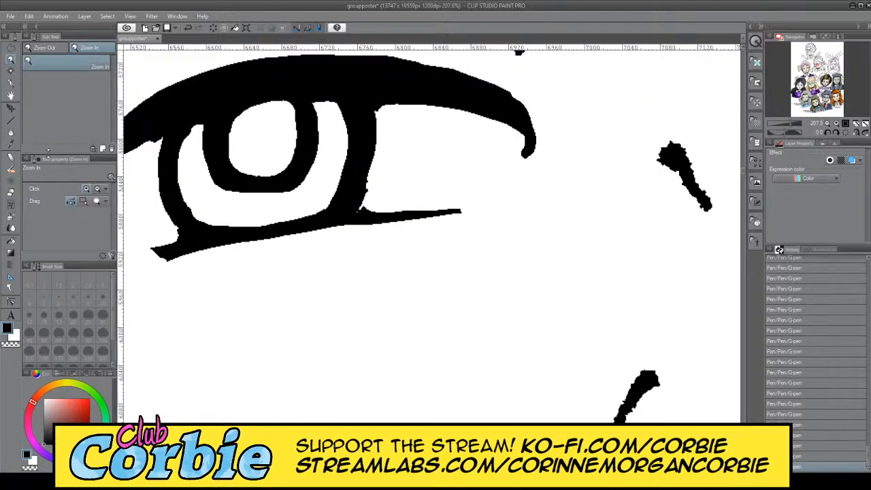
click(10, 83)
Step: Draw a bold lower-lid stroke under the left eye, retrying until it fits, and join the upper lid
drag(156, 258, 465, 236)
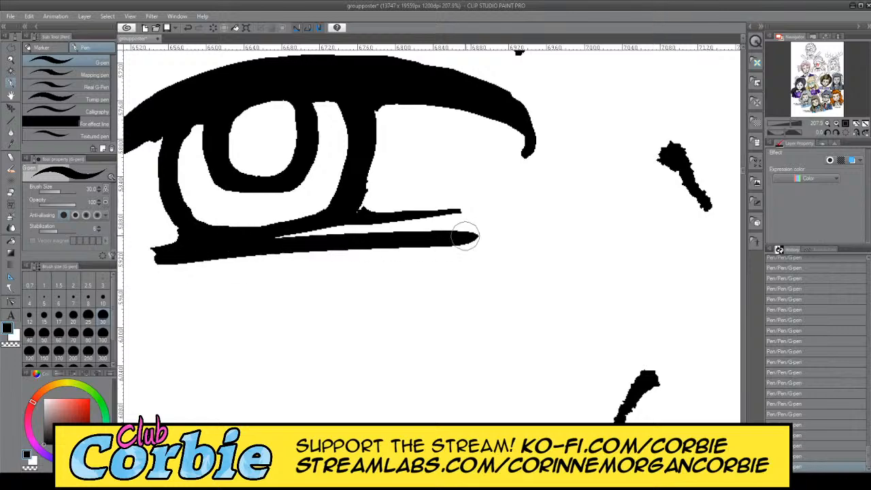
key(ctrl+z)
drag(157, 258, 470, 236)
key(ctrl+z)
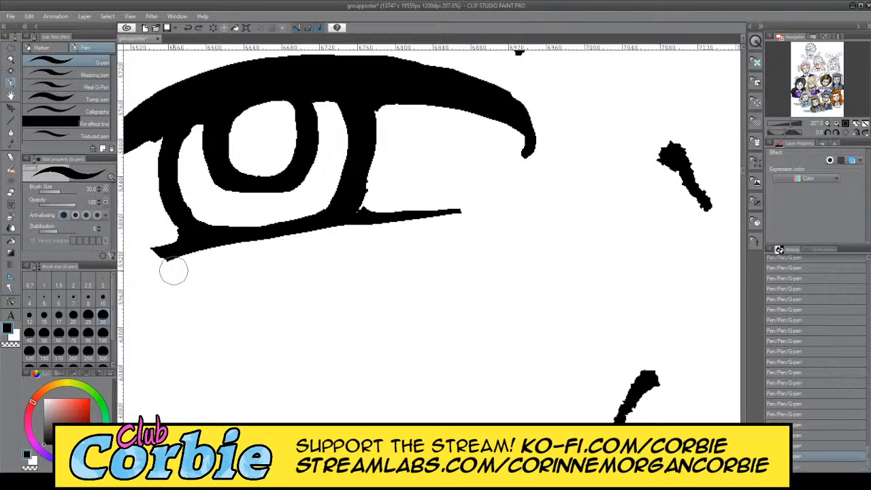
drag(164, 262, 515, 245)
key(ctrl+z)
drag(155, 258, 486, 247)
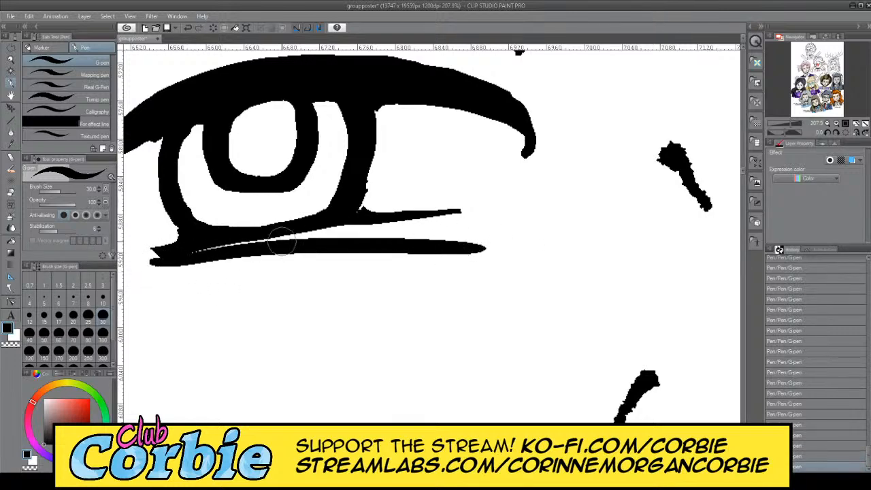
mouse_move(318, 237)
mouse_down()
mouse_move(346, 200)
mouse_move(317, 233)
mouse_up()
Step: Trim the lower lid with white, erasing the black wedge at the eye's lower-left corner
key(x)
mouse_move(225, 228)
mouse_down()
mouse_move(282, 230)
mouse_move(231, 230)
mouse_move(288, 226)
mouse_move(280, 226)
mouse_move(306, 215)
mouse_move(291, 228)
mouse_move(319, 195)
mouse_move(302, 228)
mouse_move(320, 195)
mouse_move(251, 229)
mouse_move(219, 229)
mouse_move(203, 215)
mouse_move(210, 224)
mouse_move(261, 228)
mouse_move(218, 231)
mouse_move(279, 230)
mouse_move(290, 228)
mouse_move(232, 223)
mouse_move(204, 201)
mouse_up()
key(ctrl+z)
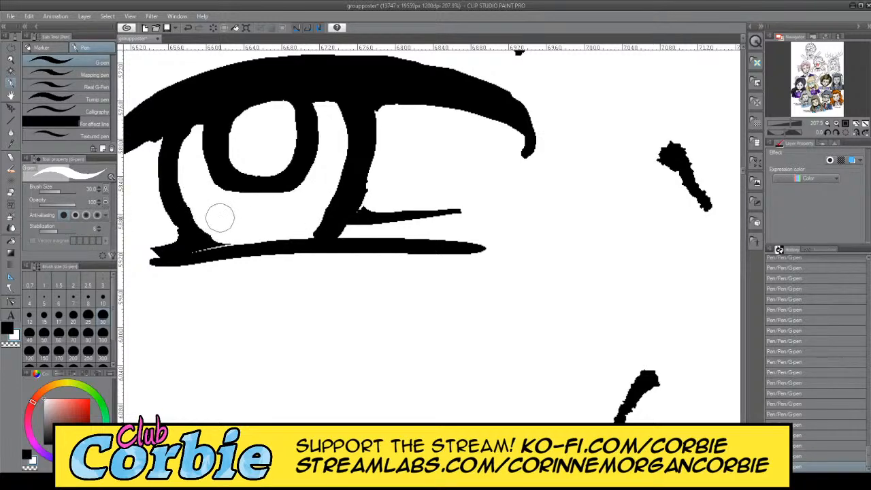
mouse_move(156, 247)
mouse_down()
mouse_move(190, 244)
mouse_move(174, 219)
mouse_move(207, 244)
mouse_up()
key(x)
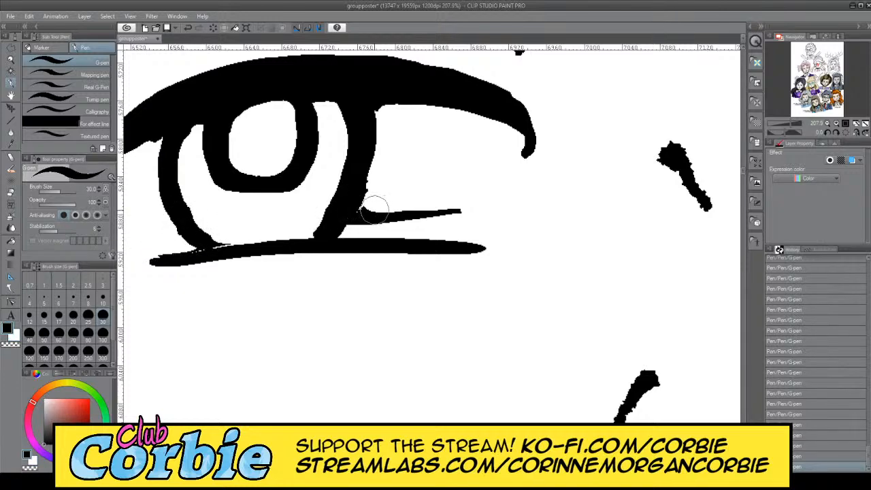
key(x)
drag(382, 192, 355, 224)
mouse_move(378, 170)
mouse_down()
mouse_move(362, 218)
mouse_move(463, 212)
mouse_up()
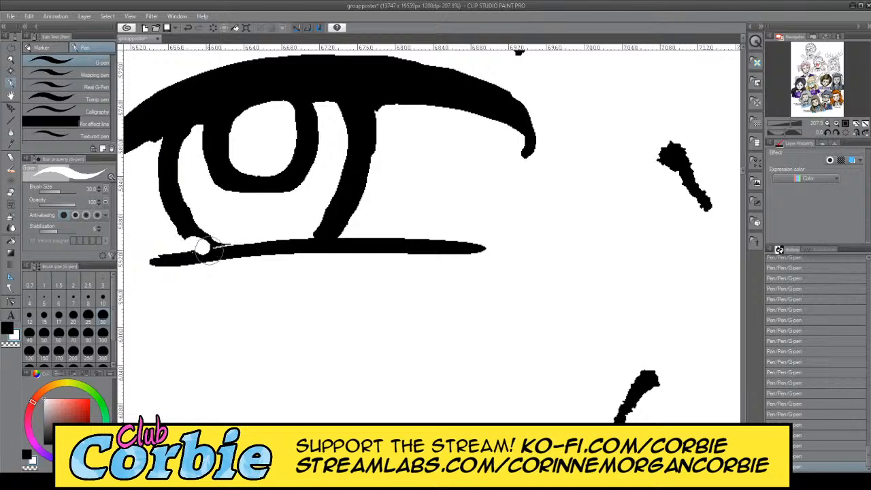
key(ctrl+z)
mouse_move(208, 250)
mouse_down()
mouse_move(244, 252)
mouse_move(234, 246)
mouse_up()
key(x)
key(ctrl+z)
Step: Fill the iris joins into the lower lid and thicken the iris's right side and inner ring
drag(336, 222, 301, 239)
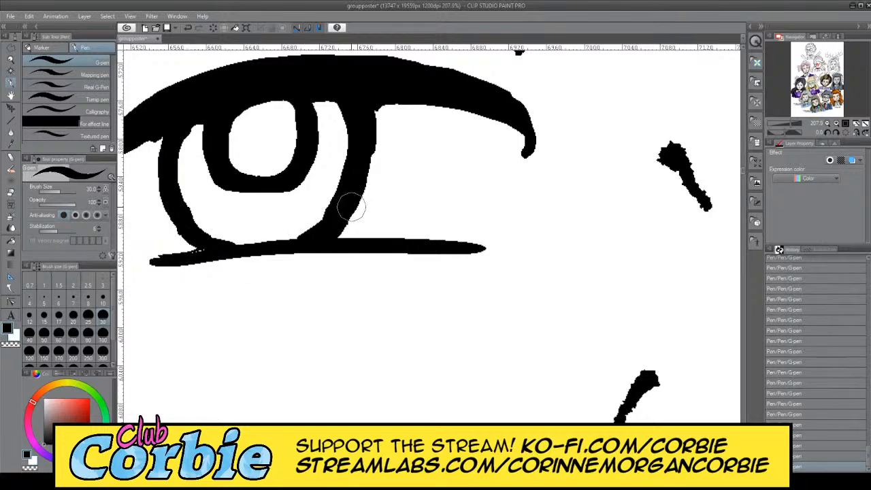
mouse_move(355, 219)
mouse_down()
mouse_move(369, 175)
mouse_move(371, 110)
mouse_up()
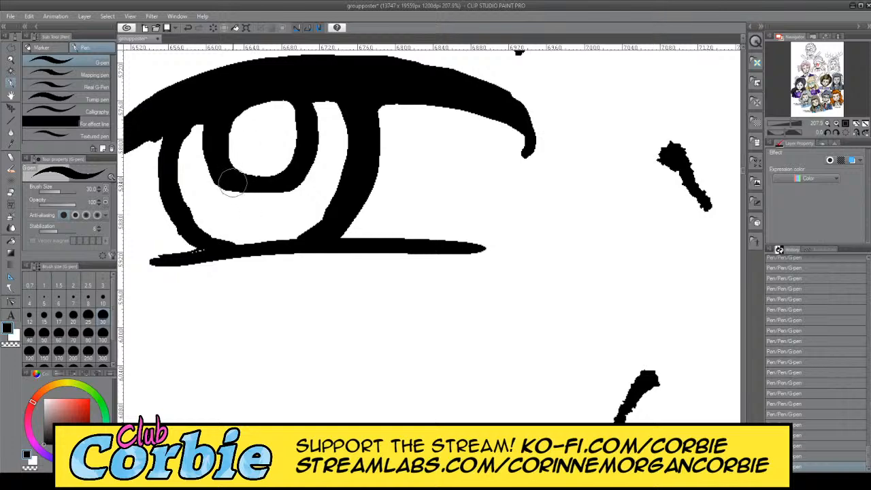
mouse_move(228, 181)
mouse_down()
mouse_move(280, 191)
mouse_move(292, 178)
mouse_move(228, 170)
mouse_move(231, 187)
mouse_move(270, 197)
mouse_move(297, 183)
mouse_move(305, 134)
mouse_up()
key(ctrl+z)
key(ctrl+z)
mouse_move(226, 175)
mouse_down()
mouse_move(290, 179)
mouse_move(241, 191)
mouse_move(230, 181)
mouse_move(248, 190)
mouse_move(292, 187)
mouse_move(304, 170)
mouse_move(308, 119)
mouse_move(296, 98)
mouse_move(271, 89)
mouse_up()
Step: Zoom out and frame both eyes
click(10, 59)
drag(209, 190, 139, 195)
drag(268, 171, 320, 163)
drag(255, 153, 281, 152)
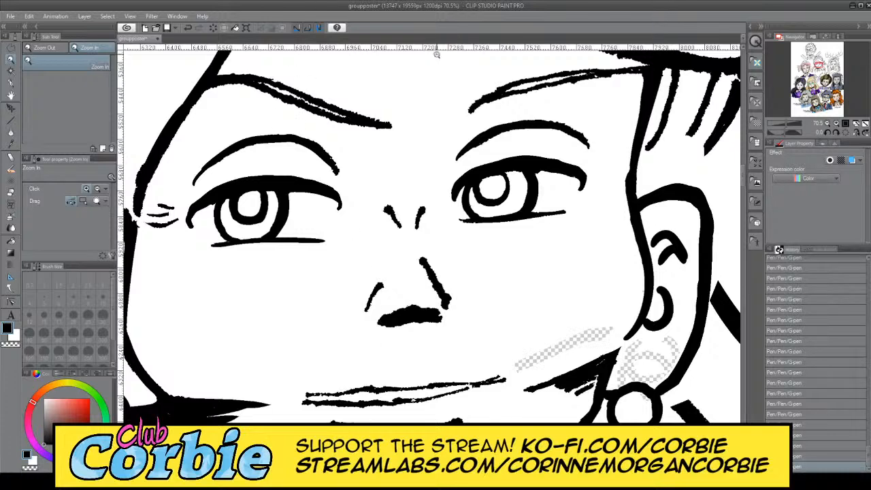
Step: Add a horizontal guide across the eyes and polyline-select the area around the right eye
drag(440, 51, 486, 9)
click(11, 49)
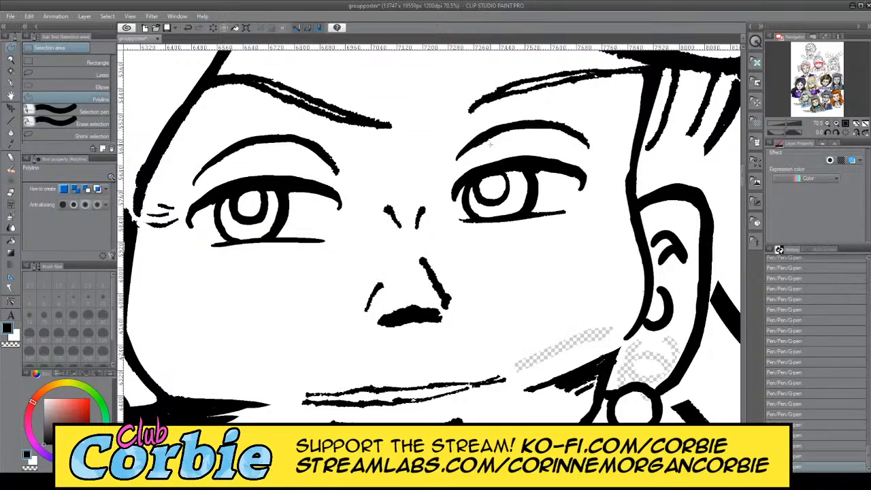
click(433, 229)
click(469, 256)
click(577, 240)
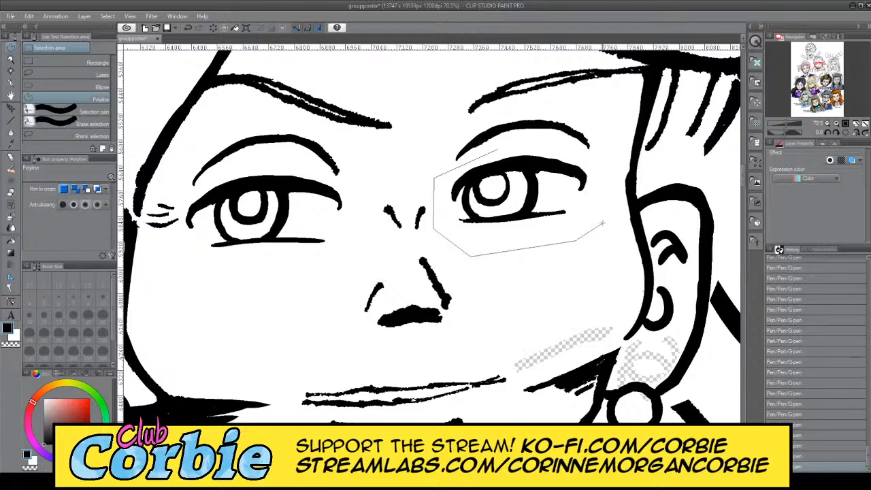
click(551, 144)
click(498, 151)
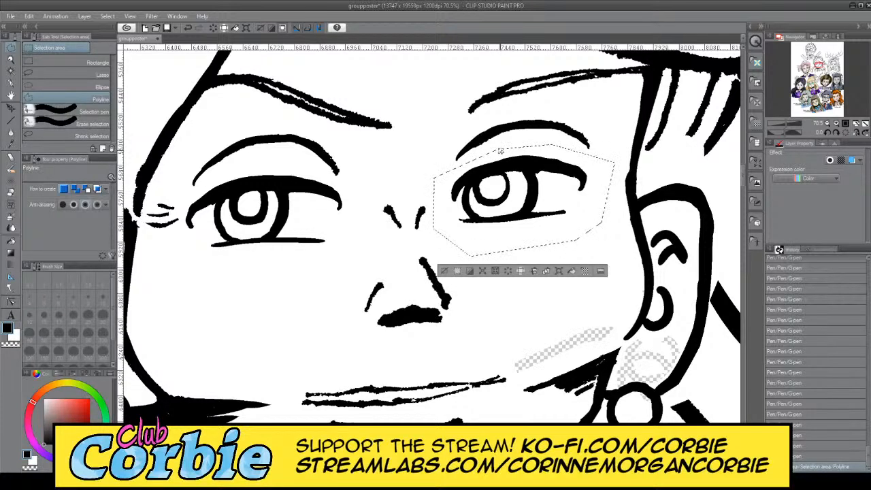
Step: Move the right eye down slightly, squeeze it narrower from the right with free transform, and deselect
click(11, 107)
drag(499, 207, 498, 216)
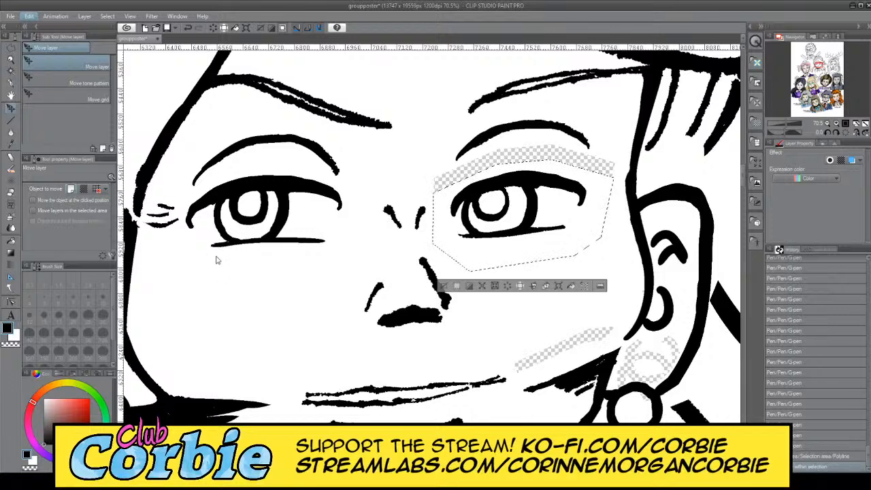
key(ctrl+shift+t)
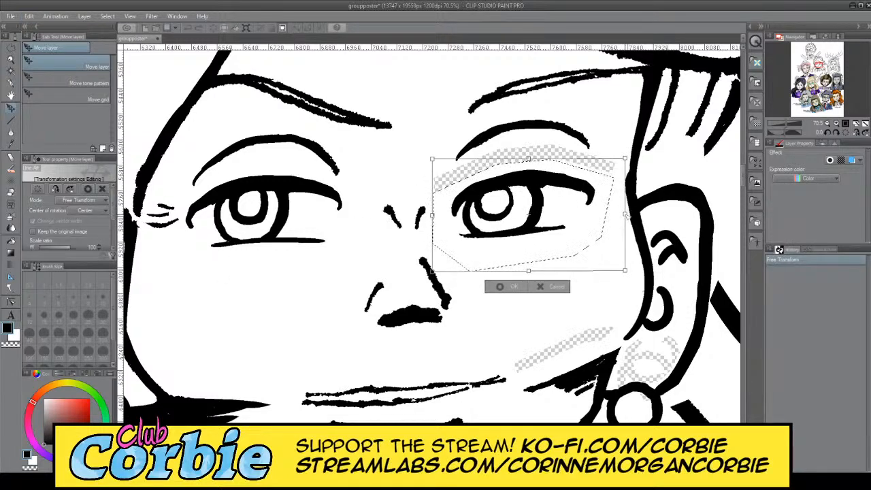
drag(626, 214, 615, 215)
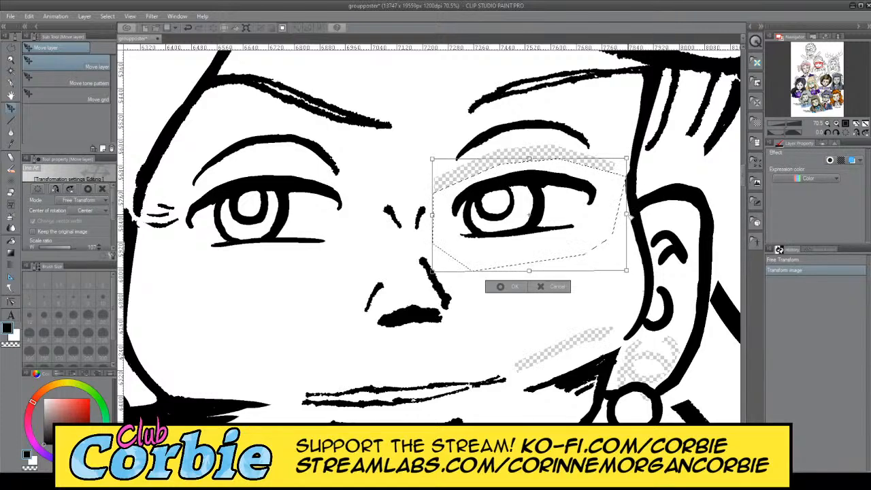
drag(627, 215, 621, 213)
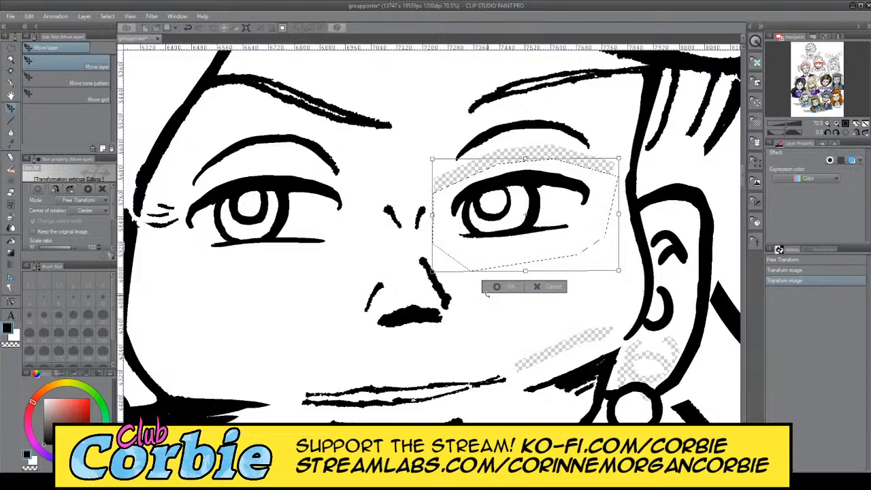
key(Return)
key(ctrl+d)
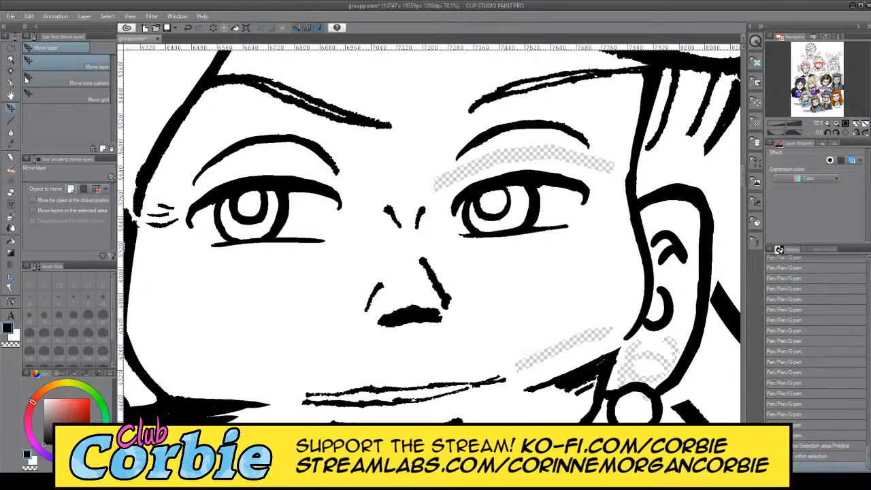
click(11, 50)
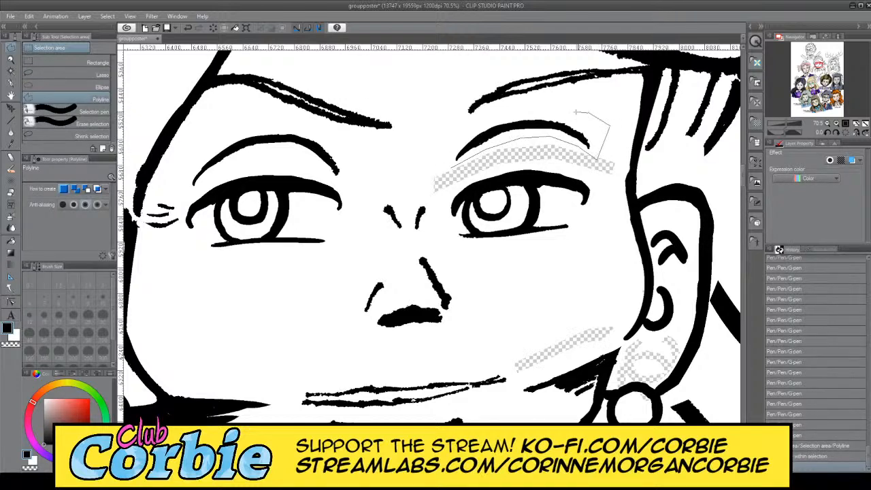
Step: Select the right eyebrow, stretch it left, move it down and narrow it, then deselect
click(535, 111)
click(463, 121)
double_click(422, 156)
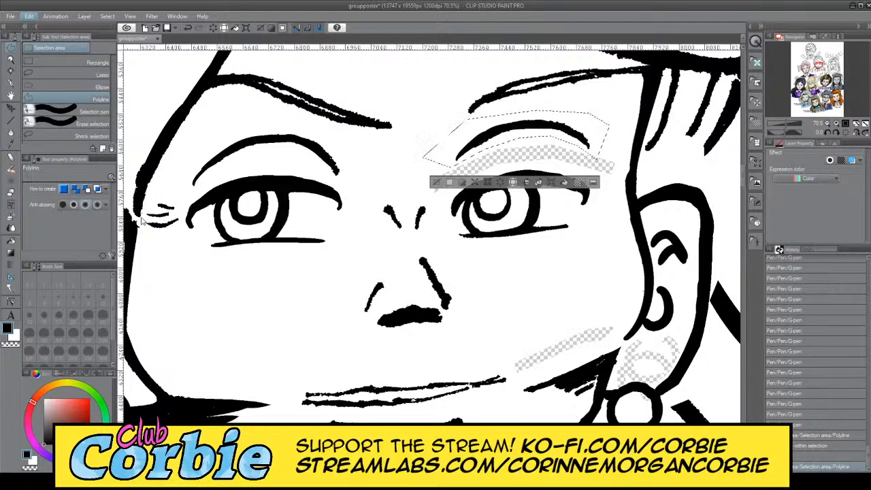
key(ctrl+shift+t)
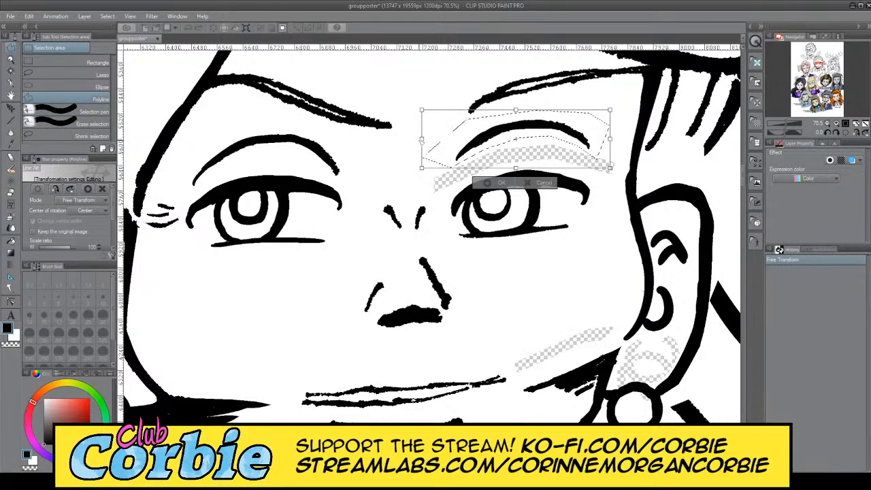
drag(423, 140, 408, 140)
drag(465, 140, 466, 155)
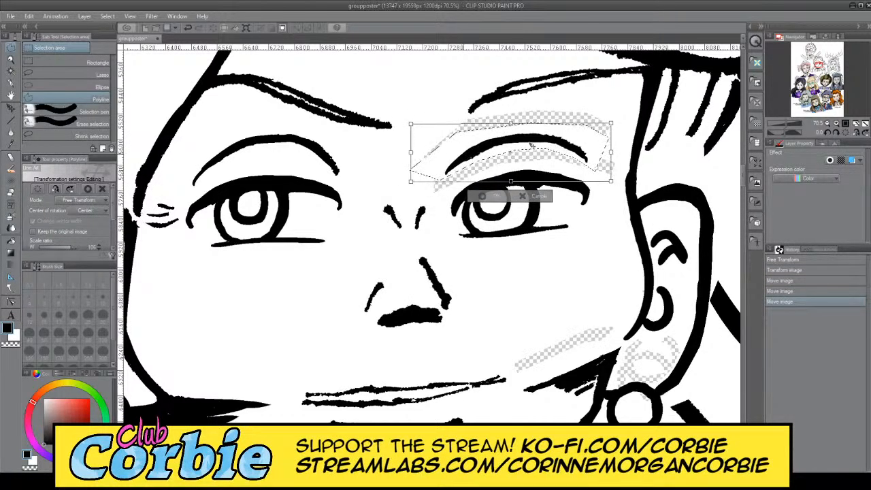
drag(611, 153, 581, 159)
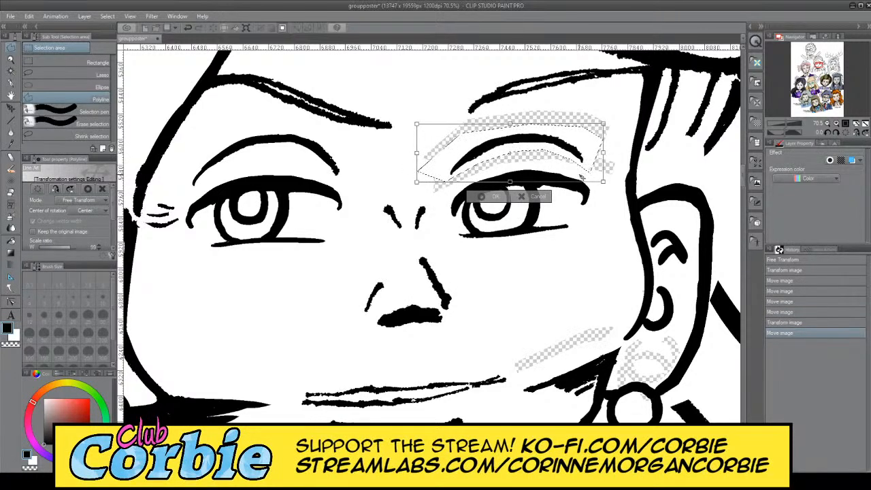
key(Return)
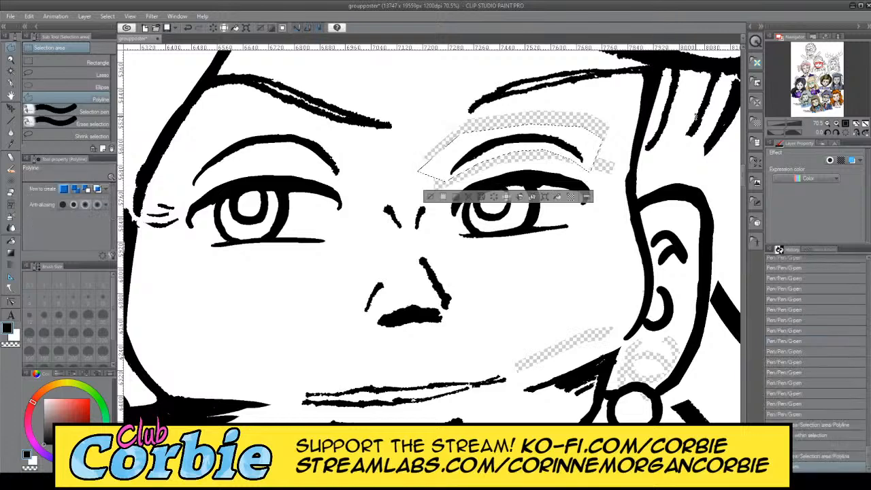
key(ctrl+d)
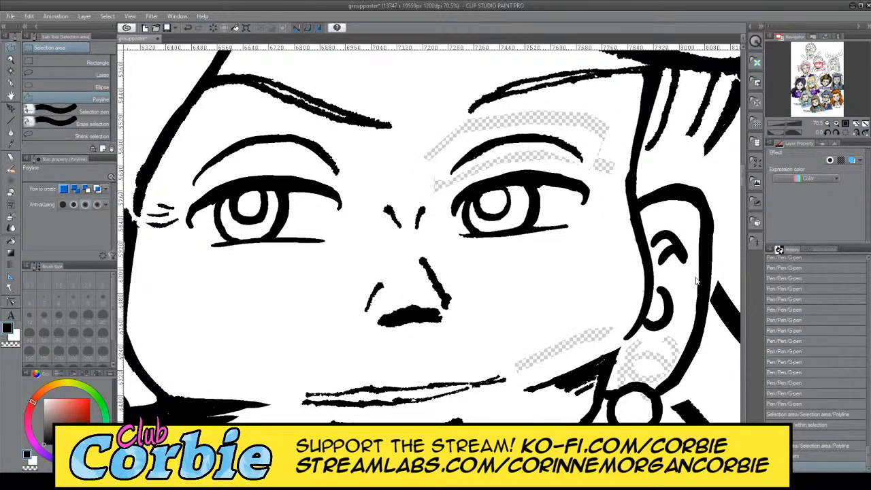
Step: Add a new raster layer
click(91, 17)
click(93, 28)
click(11, 61)
scroll(386, 99, down, 6)
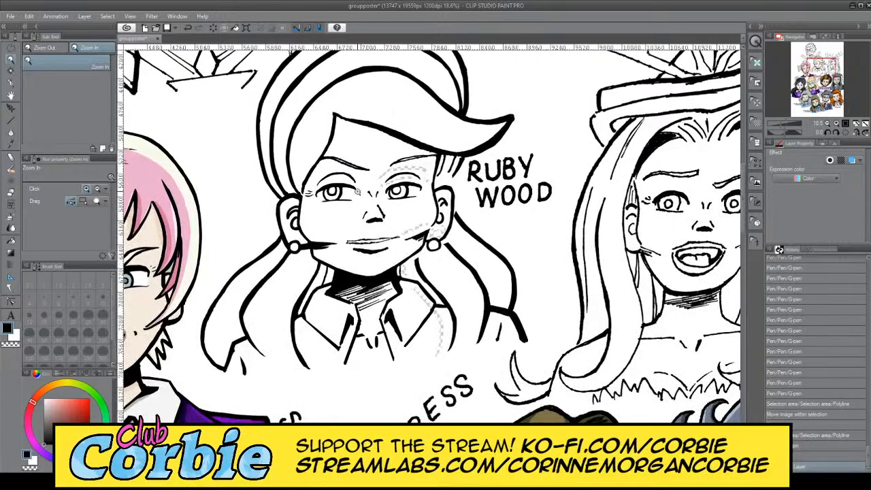
scroll(386, 99, up, 1)
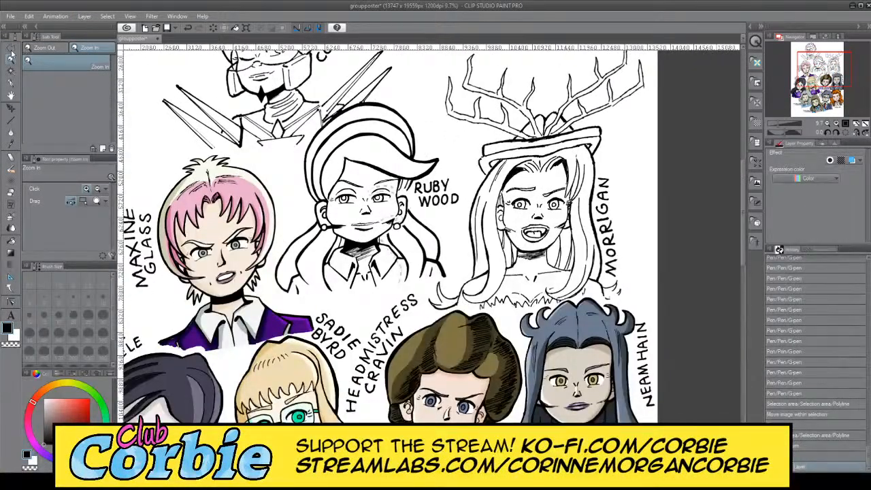
Step: Fill a rectangle around Ruby Wood's portrait with white on the new layer
click(11, 49)
click(67, 62)
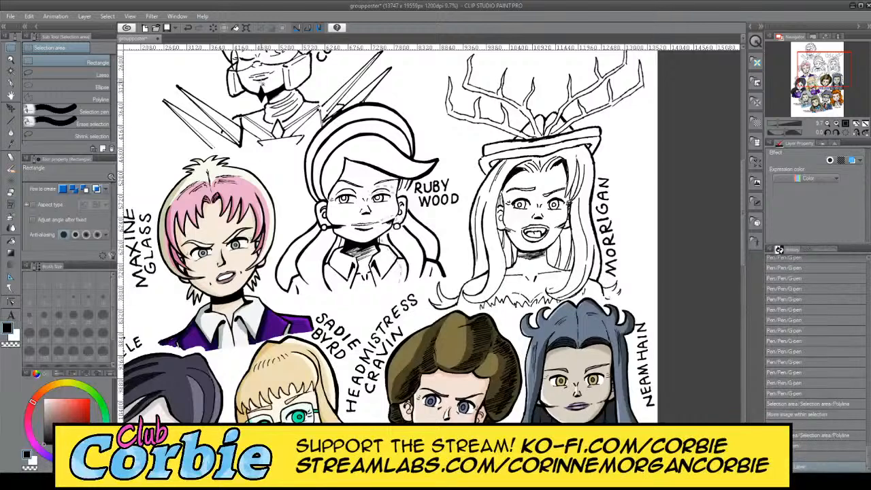
drag(248, 87, 503, 300)
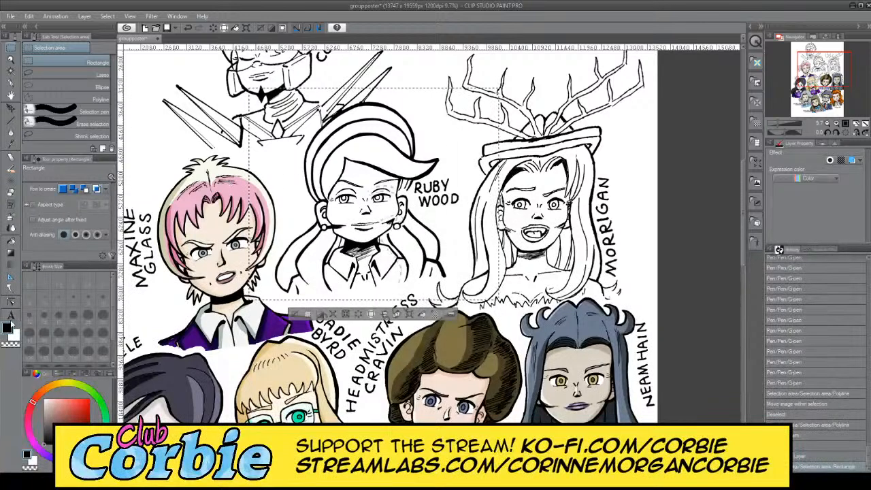
click(11, 240)
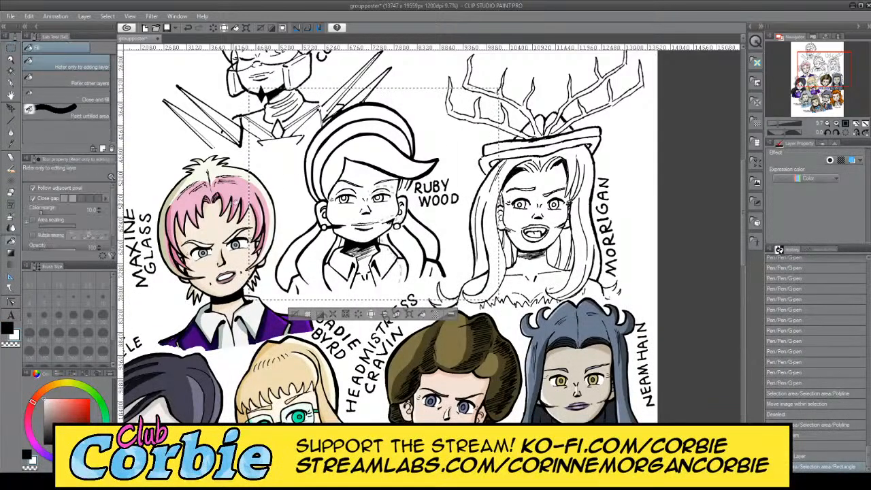
click(401, 245)
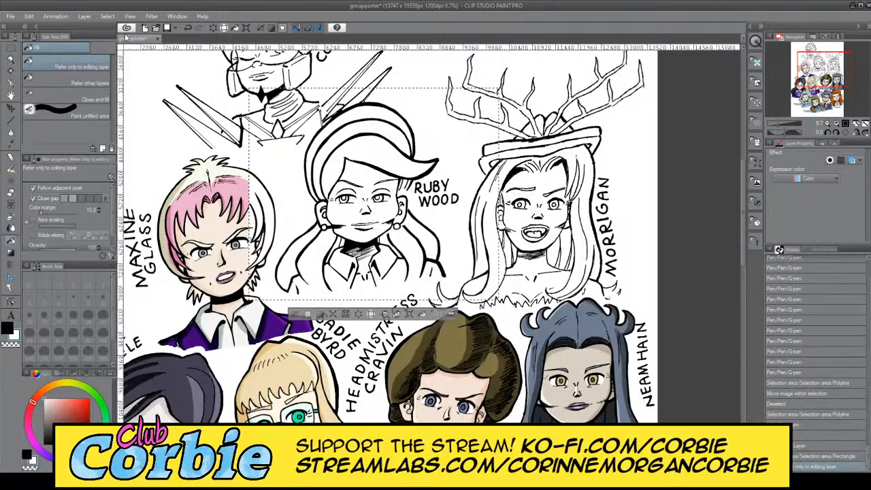
key(ctrl+d)
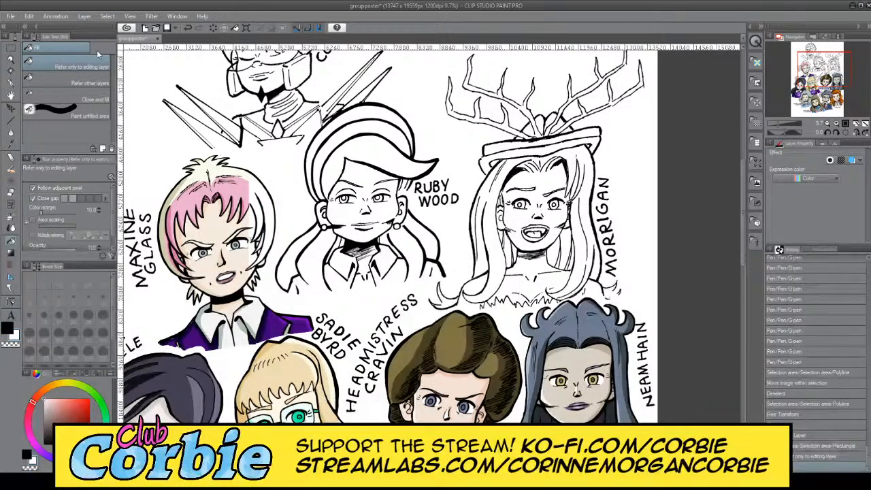
Step: Zoom in on Ruby Wood's eyes and place a guide across the eyebrows
click(10, 60)
drag(386, 197, 507, 196)
drag(306, 192, 351, 71)
drag(280, 52, 361, 4)
Step: With the black G-pen, thicken the right eye's upper lash line and the iris's bottom and right
click(547, 158)
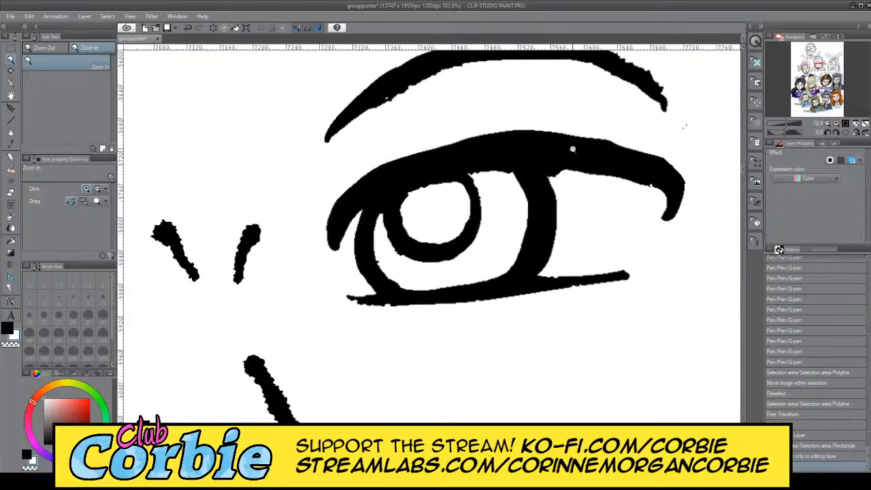
click(11, 83)
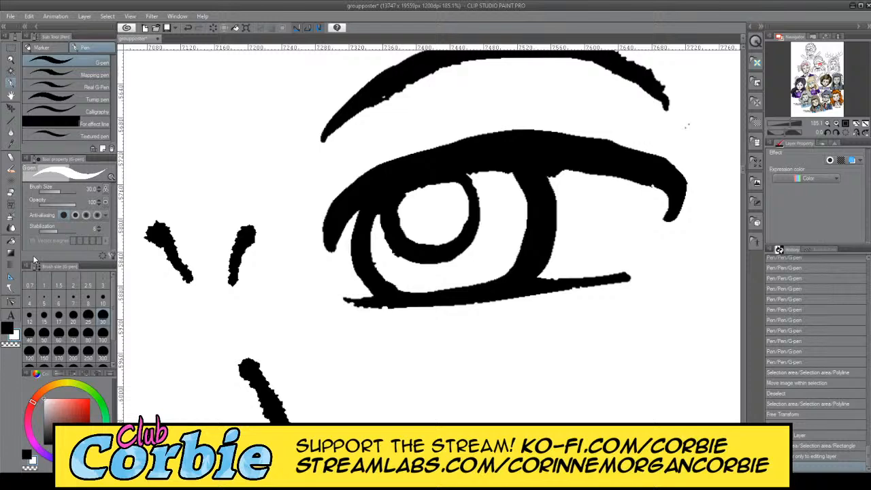
click(12, 328)
mouse_move(363, 182)
mouse_down()
mouse_move(406, 158)
mouse_move(506, 132)
mouse_move(557, 130)
mouse_move(661, 167)
mouse_up()
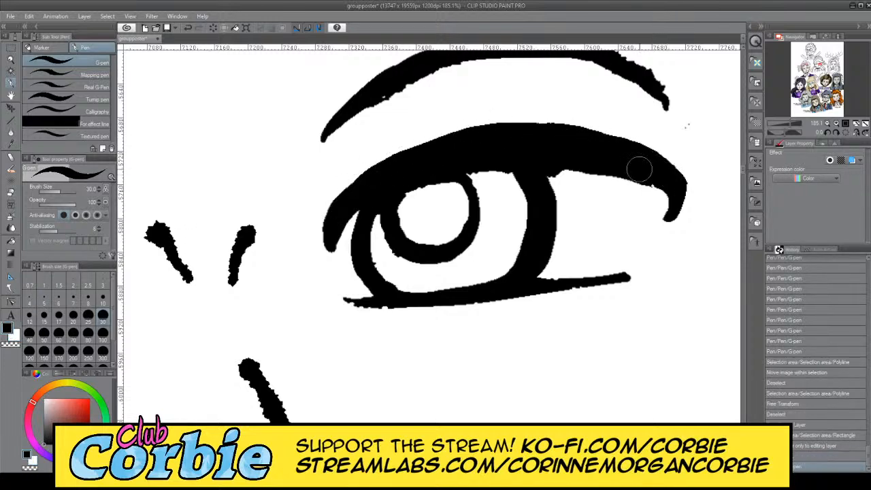
mouse_move(406, 241)
mouse_down()
mouse_move(431, 256)
mouse_move(454, 251)
mouse_move(475, 219)
mouse_move(460, 174)
mouse_up()
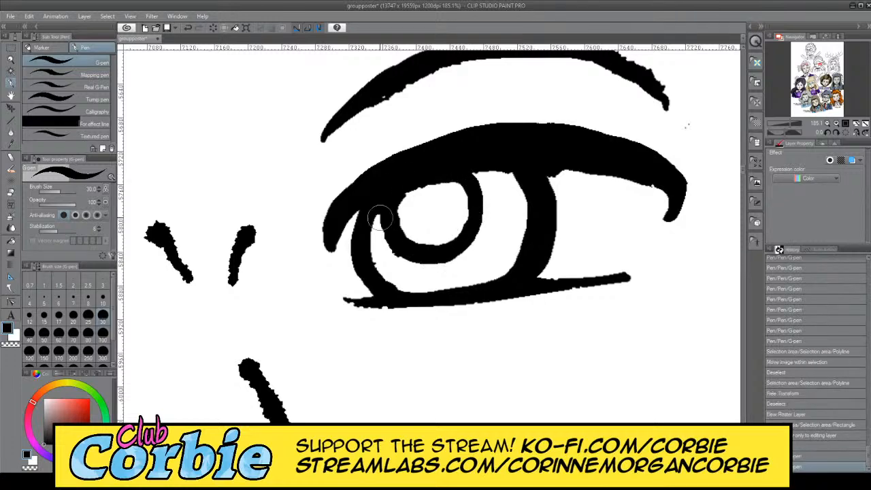
Step: Clear the selection, reframe the right eye, and thicken the iris's right edge
click(11, 82)
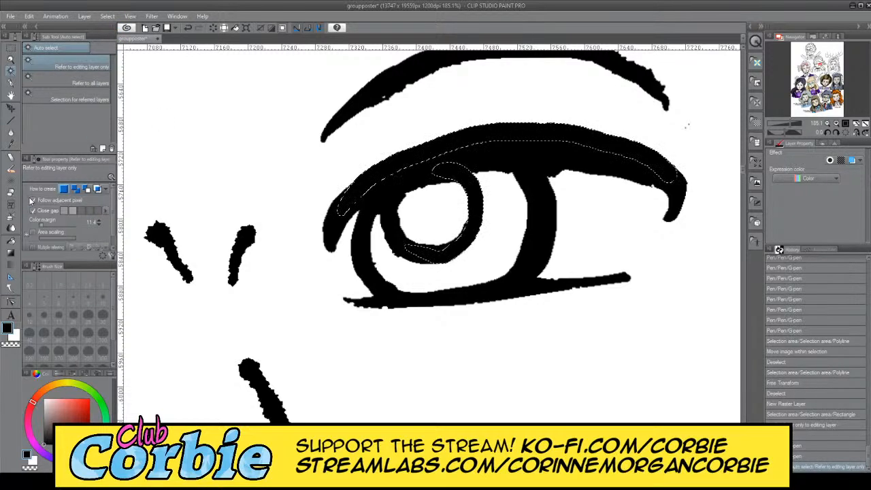
click(11, 59)
drag(363, 163, 294, 175)
key(ctrl+d)
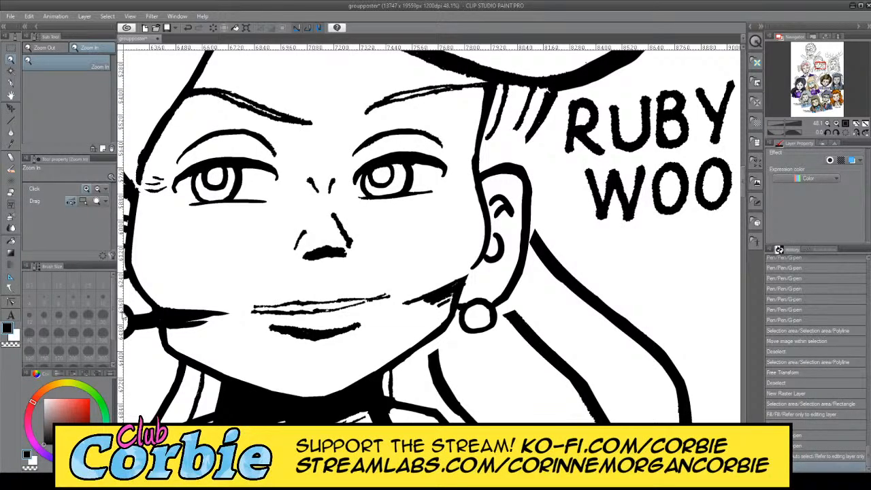
drag(367, 182, 409, 184)
scroll(429, 182, down, 3)
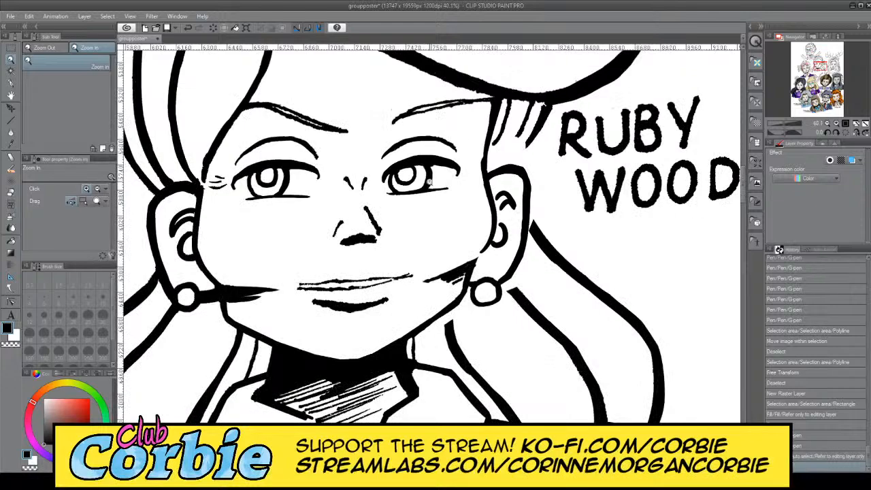
scroll(421, 166, up, 6)
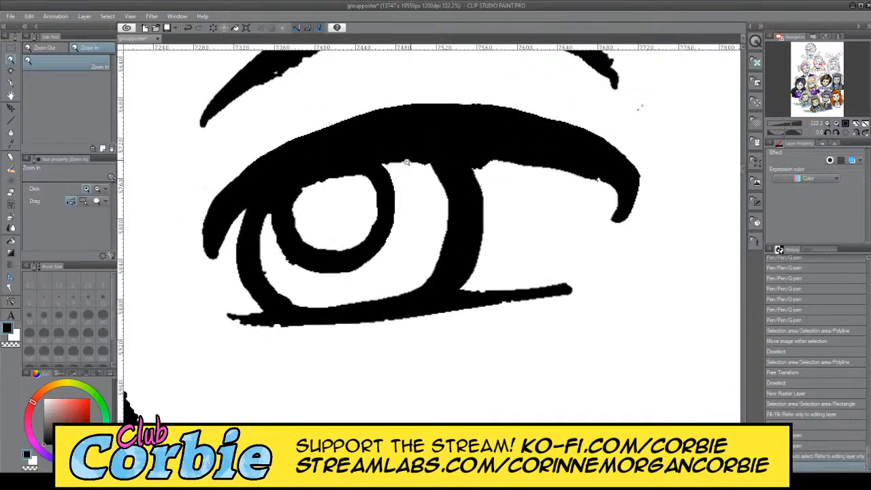
click(11, 82)
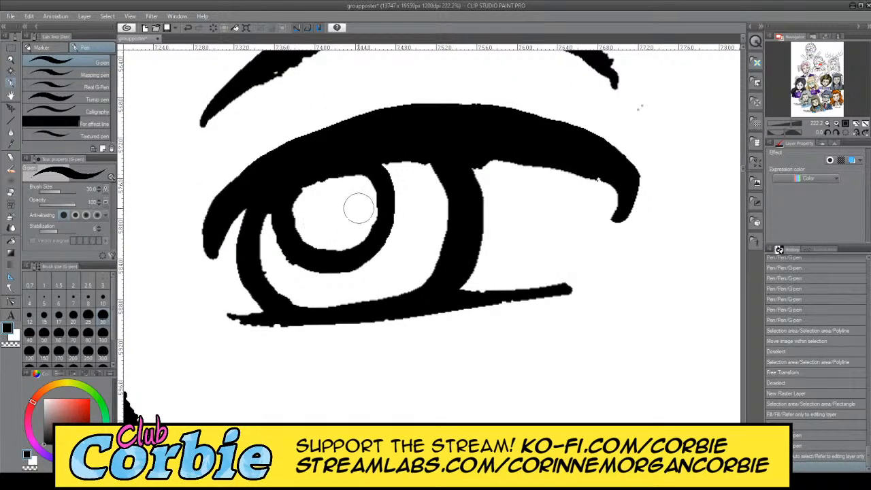
mouse_move(366, 257)
mouse_down()
mouse_move(406, 201)
mouse_move(396, 170)
mouse_move(405, 211)
mouse_move(368, 254)
mouse_move(339, 257)
mouse_move(315, 242)
mouse_move(307, 186)
mouse_move(299, 208)
mouse_move(310, 243)
mouse_move(345, 255)
mouse_move(379, 245)
mouse_move(397, 215)
mouse_move(391, 179)
mouse_move(392, 231)
mouse_move(373, 258)
mouse_move(326, 257)
mouse_up()
Step: Trim the iris's inner left and lower-right edges with white
click(19, 339)
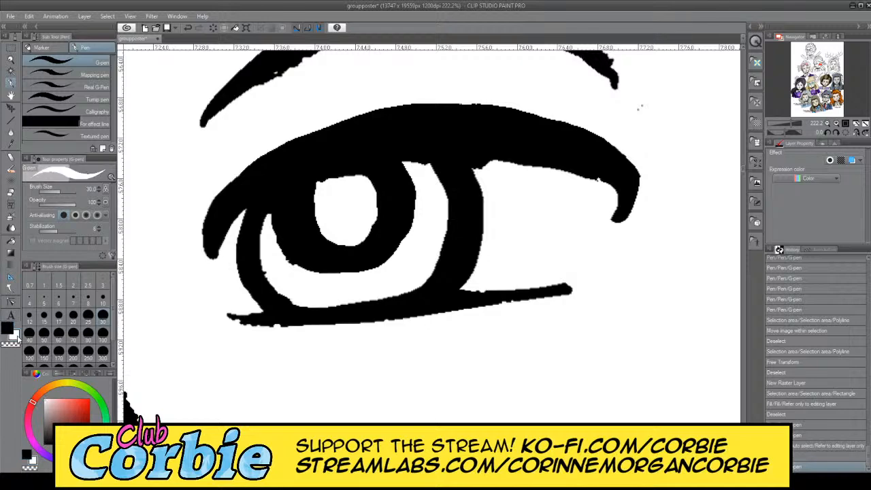
drag(281, 211, 298, 260)
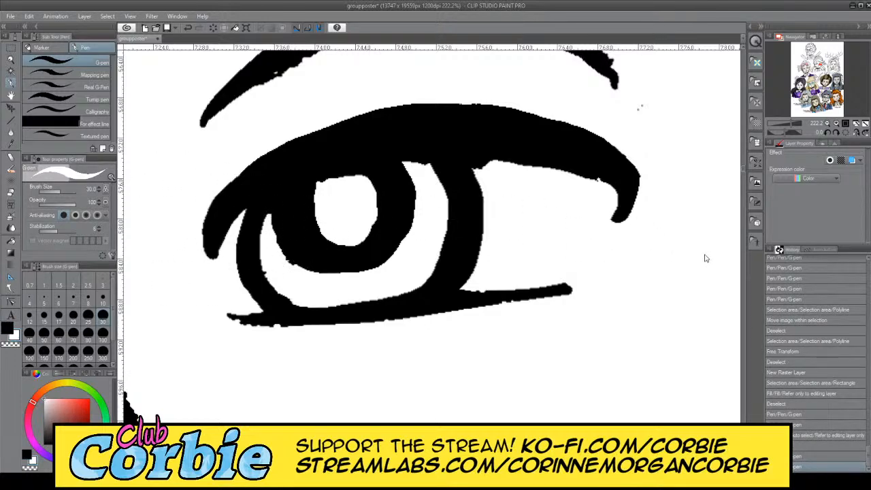
drag(286, 207, 291, 262)
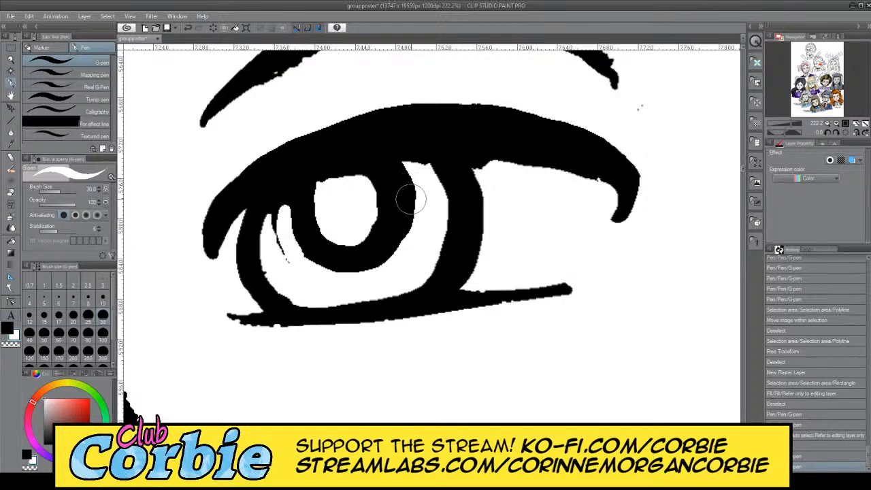
click(392, 258)
Step: Hide the original lineart, auto-select the pupil and upper-lid strokes, and fill them solid black
click(672, 269)
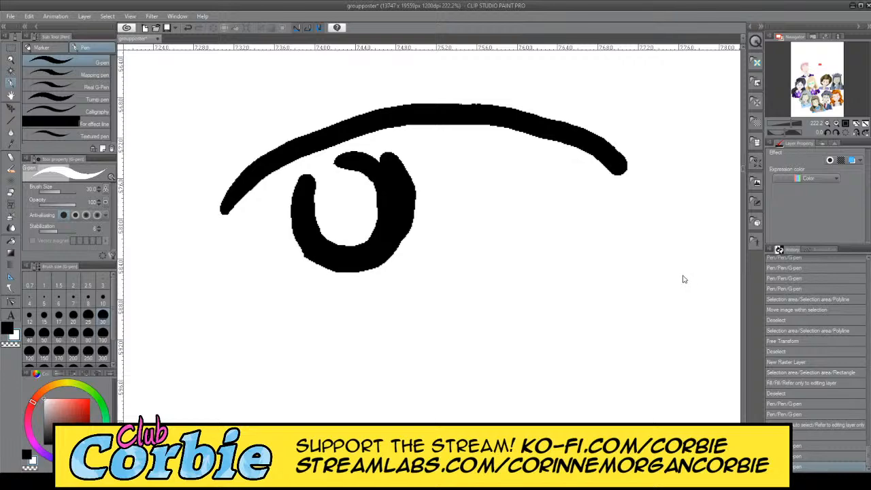
click(11, 71)
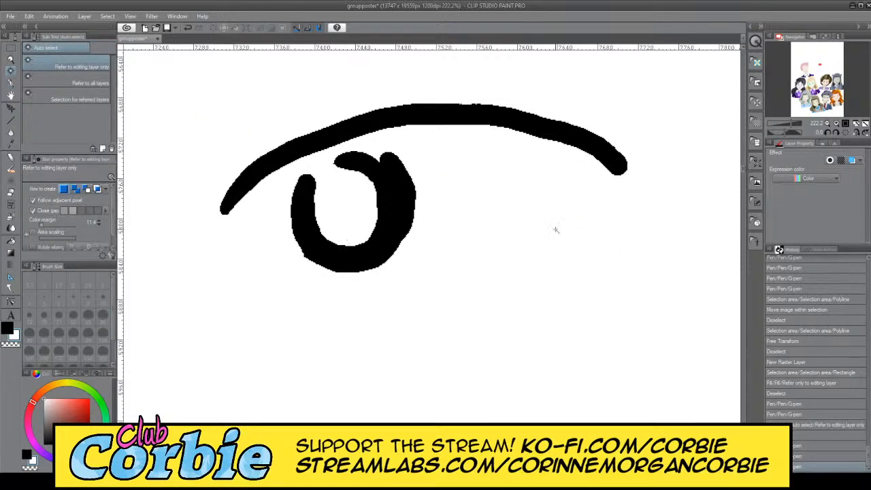
click(397, 211)
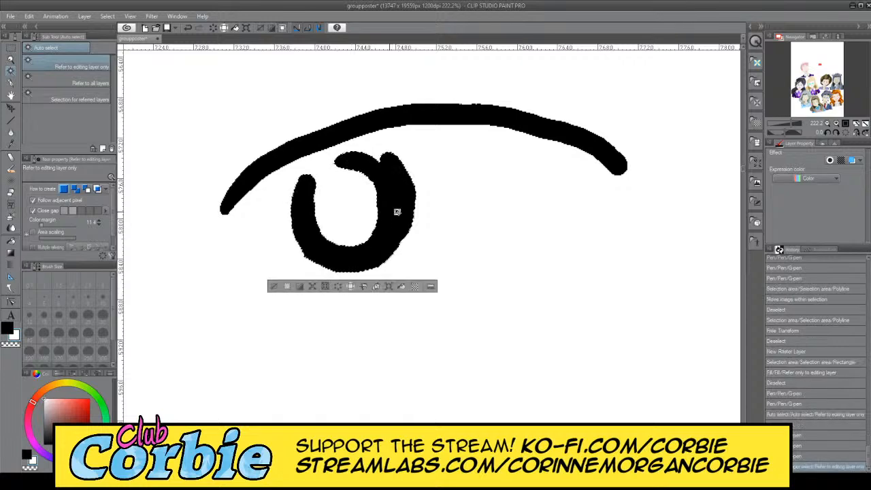
click(393, 121)
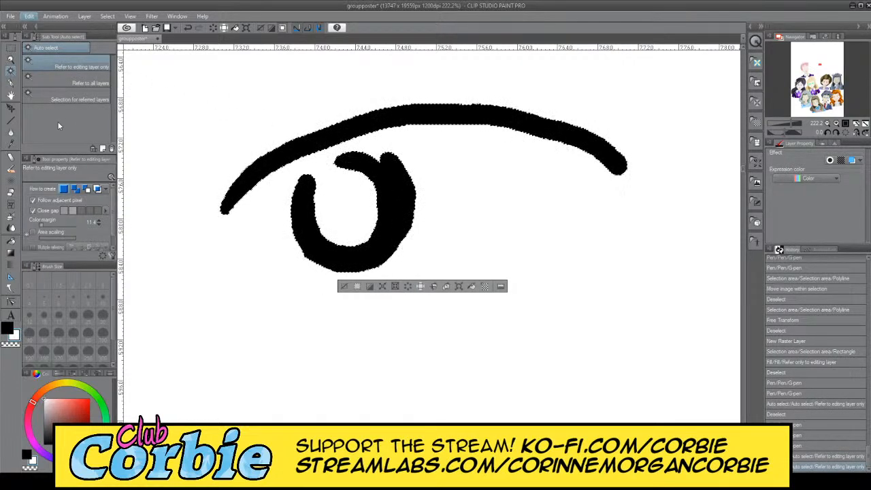
key(Delete)
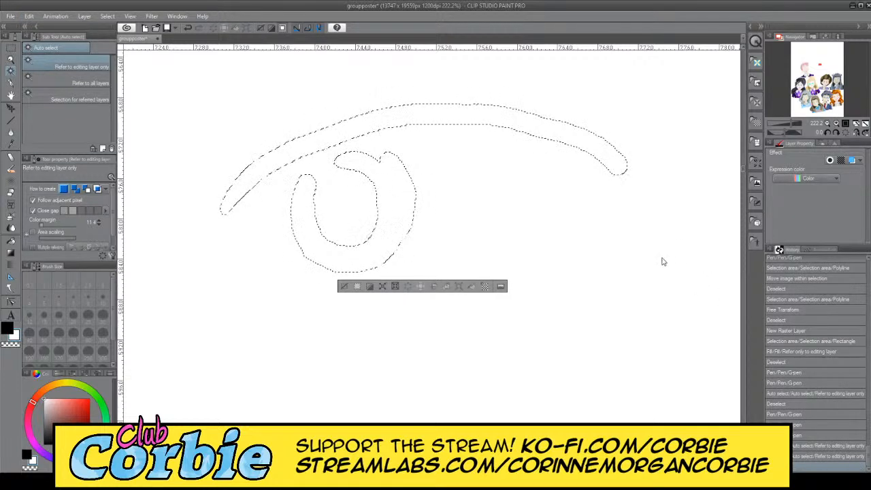
key(ctrl+z)
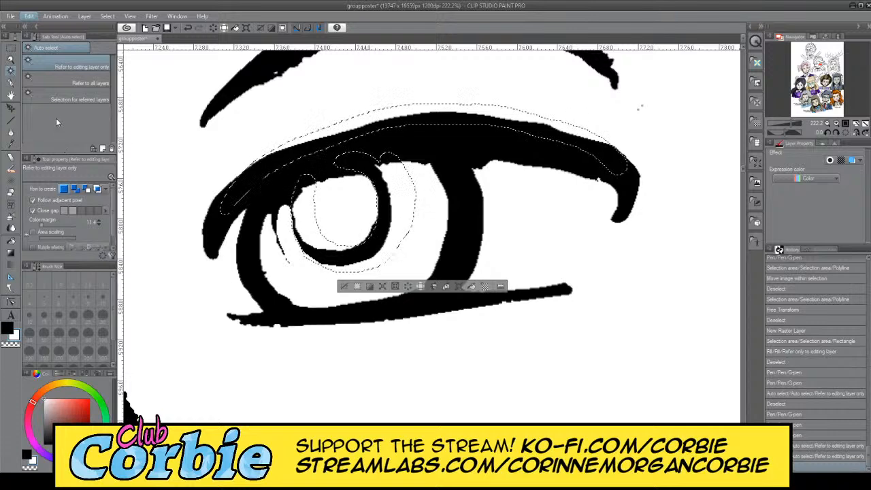
click(7, 327)
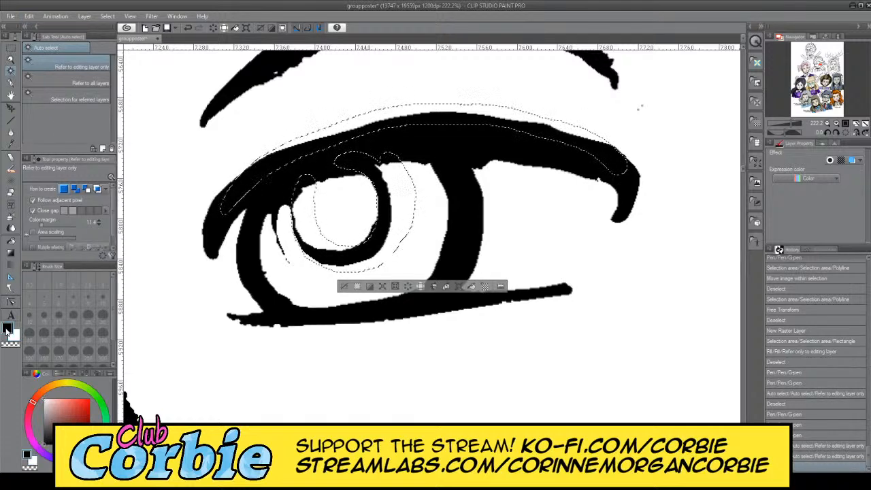
key(alt+BackSpace)
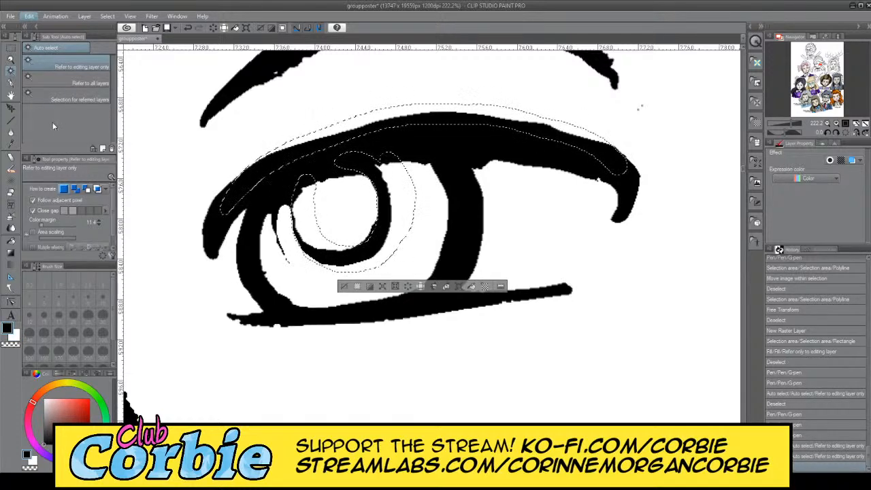
key(ctrl+d)
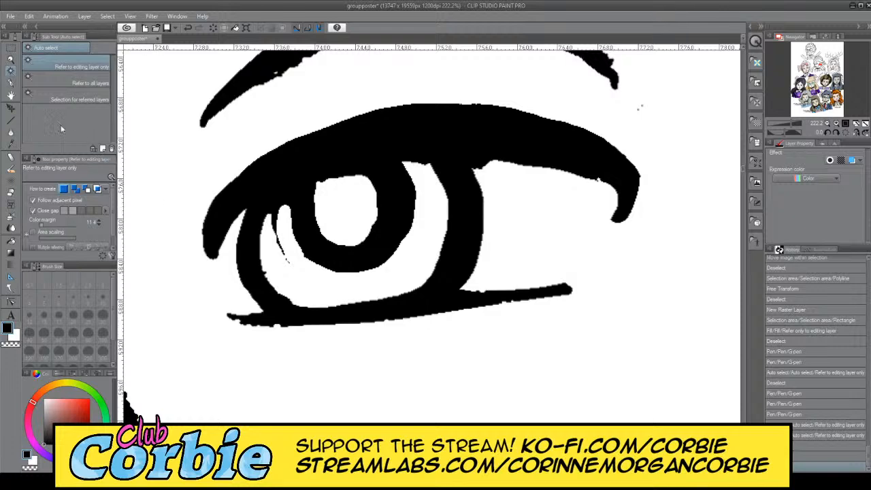
Step: Clean the eye whites with a white G-pen, notch and thicken the inner-corner line, then zoom out
click(11, 83)
click(13, 335)
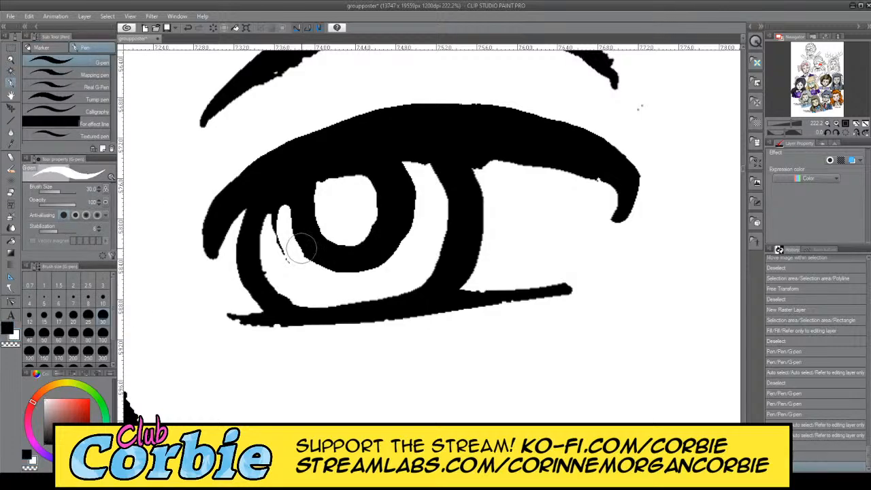
mouse_move(274, 235)
mouse_down()
mouse_move(279, 247)
mouse_move(288, 217)
mouse_move(275, 216)
mouse_move(285, 204)
mouse_move(277, 219)
mouse_move(282, 211)
mouse_up()
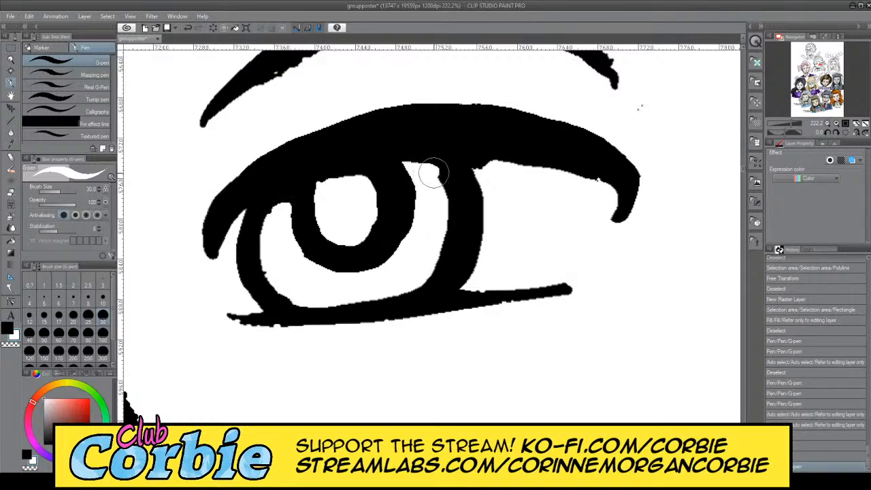
mouse_move(441, 211)
mouse_down()
mouse_move(431, 256)
mouse_move(404, 282)
mouse_move(330, 296)
mouse_move(404, 287)
mouse_move(434, 257)
mouse_move(440, 196)
mouse_move(430, 177)
mouse_move(537, 169)
mouse_move(588, 185)
mouse_move(560, 171)
mouse_move(485, 164)
mouse_up()
key(ctrl+d)
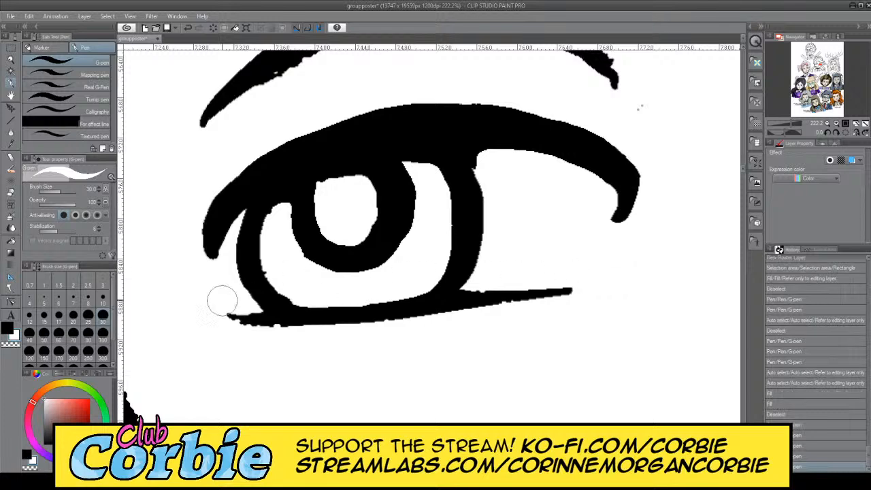
mouse_move(253, 229)
mouse_down()
mouse_move(238, 245)
mouse_move(249, 289)
mouse_move(272, 306)
mouse_move(280, 284)
mouse_move(291, 304)
mouse_move(265, 292)
mouse_move(253, 247)
mouse_move(259, 218)
mouse_move(285, 190)
mouse_move(265, 213)
mouse_move(256, 262)
mouse_move(266, 289)
mouse_move(302, 312)
mouse_move(259, 273)
mouse_move(257, 229)
mouse_move(273, 196)
mouse_move(295, 179)
mouse_move(330, 179)
mouse_up()
click(10, 329)
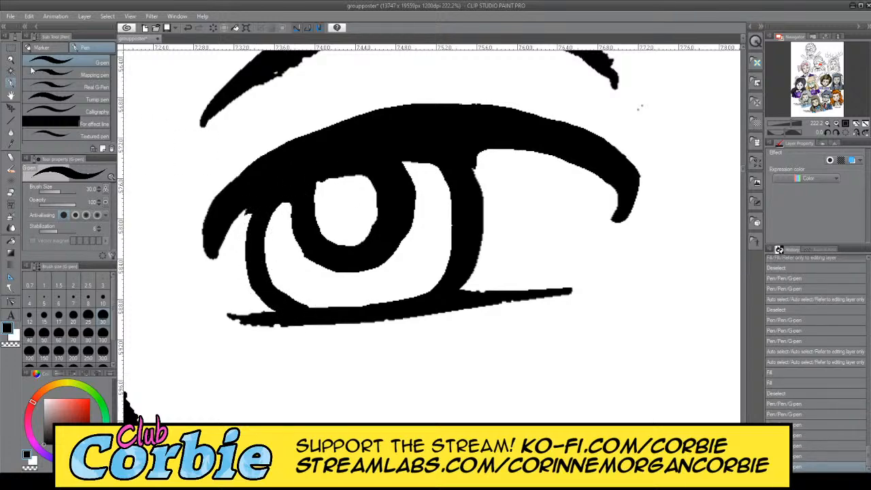
click(10, 59)
mouse_move(433, 202)
mouse_down()
mouse_move(373, 227)
mouse_move(393, 213)
mouse_up()
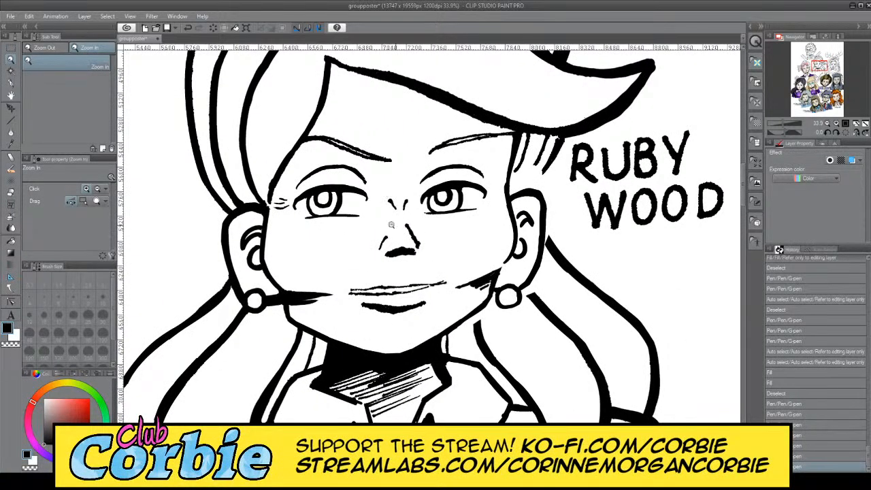
Step: Widen the white gap around the iris ring in Ruby Wood's left eye
drag(326, 199, 381, 178)
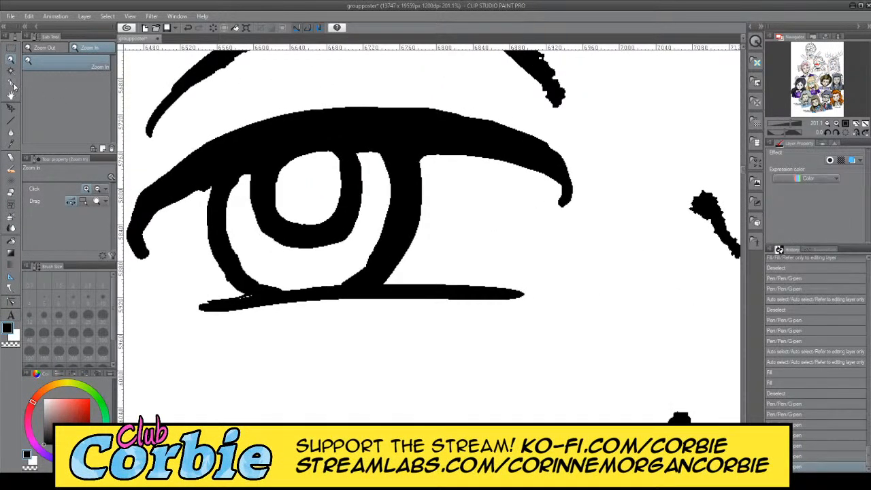
click(11, 83)
click(13, 336)
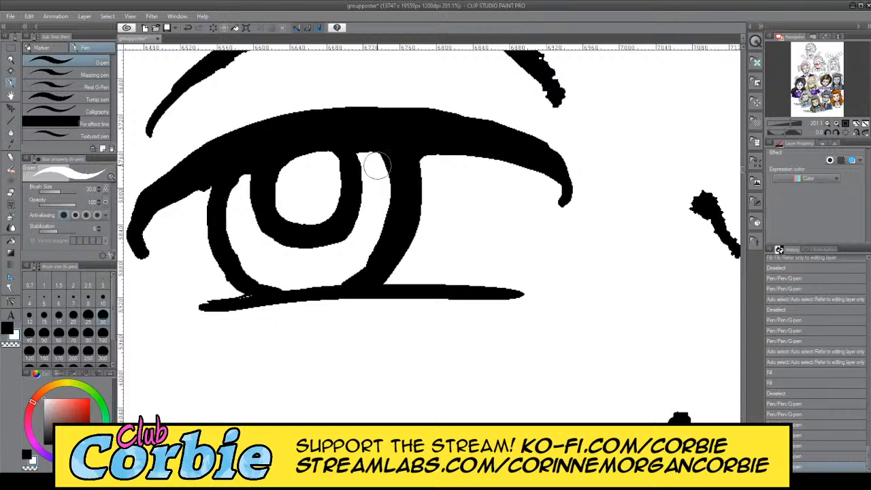
mouse_move(368, 249)
mouse_down()
mouse_move(340, 272)
mouse_move(376, 234)
mouse_move(372, 163)
mouse_up()
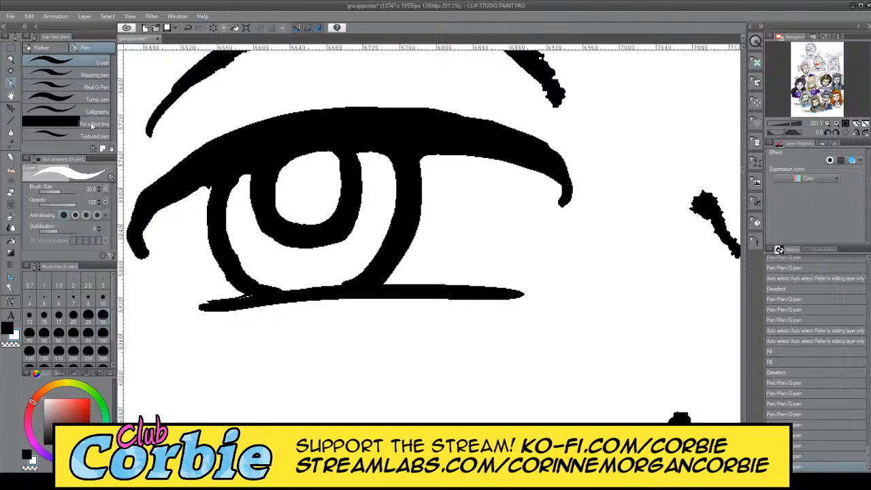
Step: Place a horizontal ruler guide across Ruby Wood's eyes
click(10, 60)
scroll(247, 170, down, 8)
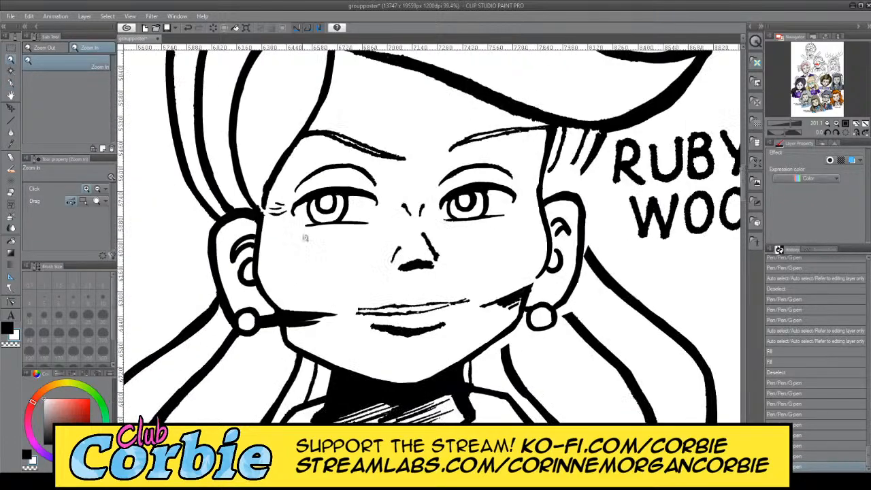
scroll(441, 216, up, 2)
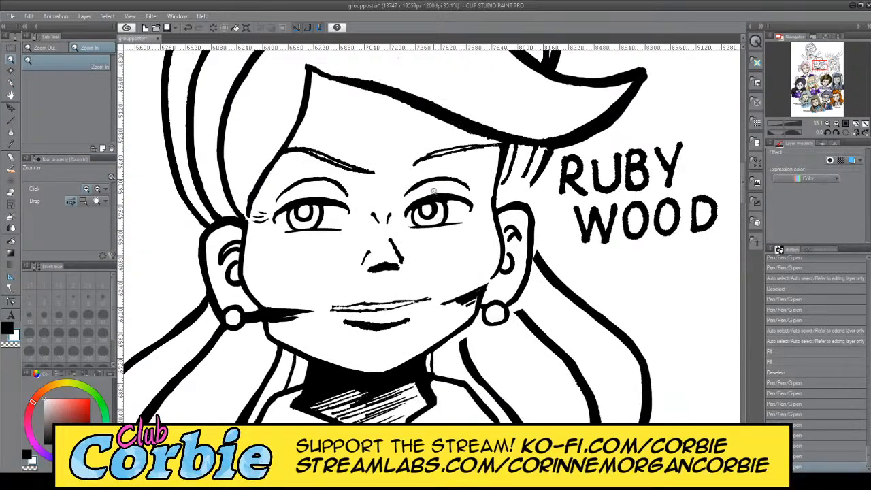
scroll(434, 190, up, 2)
drag(346, 43, 466, 4)
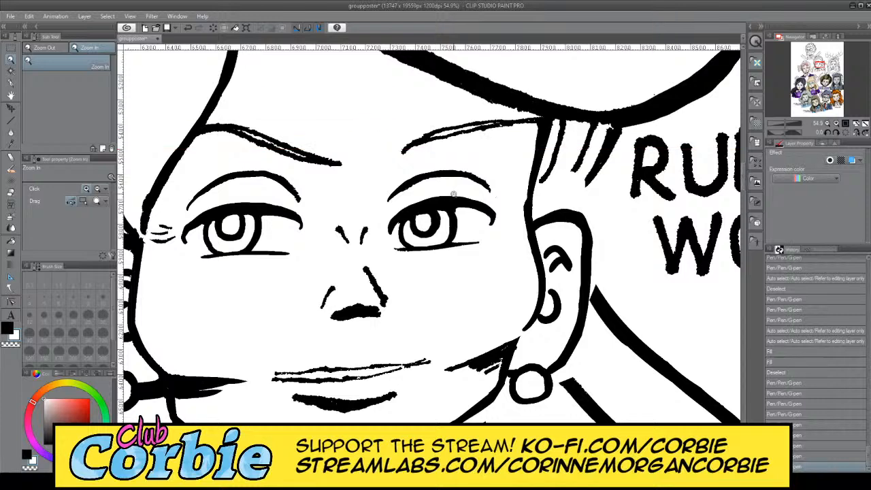
Step: Thicken the top edge of Ruby's right eyebrow with bold black G-pen strokes
click(453, 195)
click(453, 194)
click(11, 83)
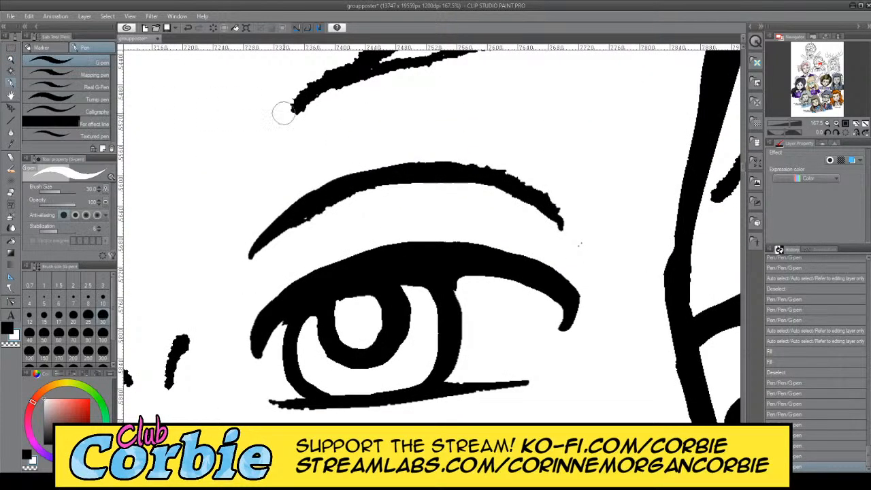
drag(321, 197, 381, 170)
key(ctrl+z)
key(x)
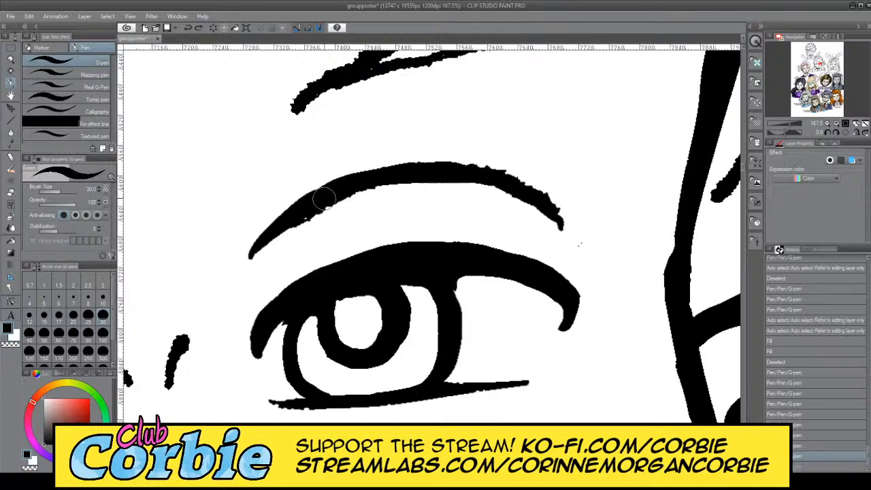
mouse_move(310, 200)
mouse_down()
mouse_move(376, 165)
mouse_move(435, 163)
mouse_move(505, 178)
mouse_up()
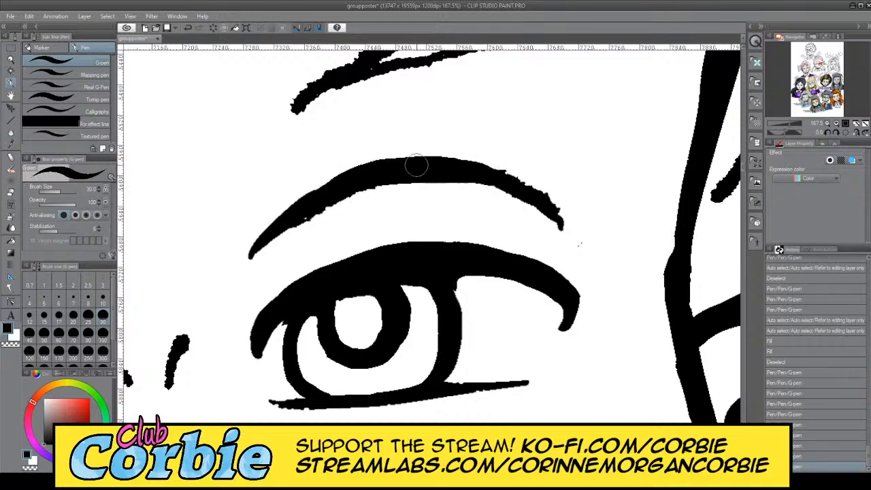
drag(341, 194, 325, 203)
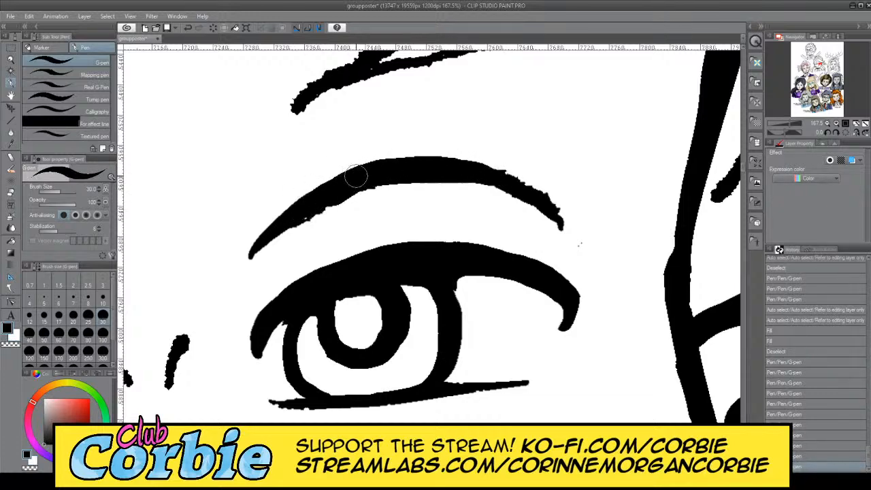
Step: Thin the eyebrow's lower edge in white so it tapers into a smooth arc
key(x)
mouse_move(269, 252)
mouse_down()
mouse_move(349, 202)
mouse_move(407, 194)
mouse_move(525, 211)
mouse_move(577, 239)
mouse_up()
drag(577, 208, 535, 188)
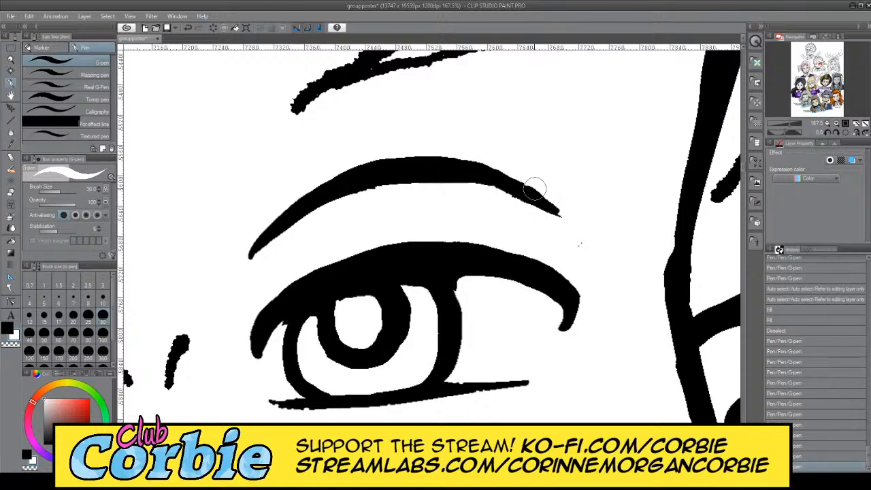
click(11, 59)
drag(412, 187, 354, 205)
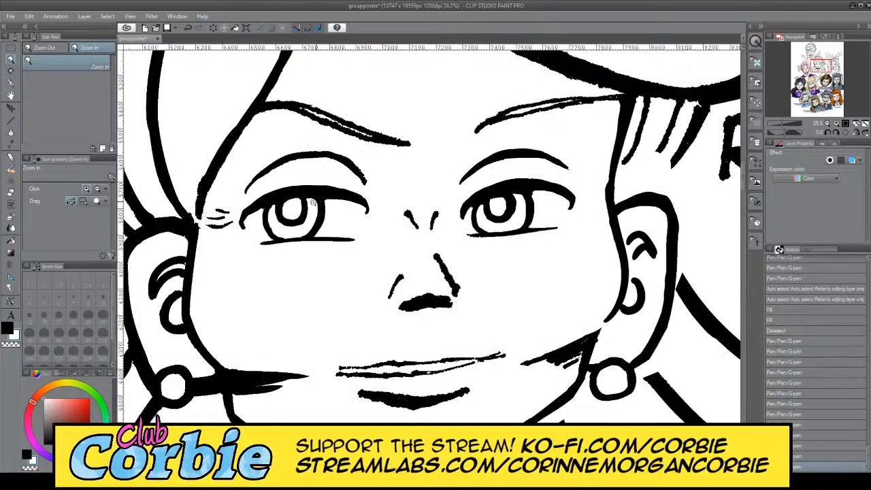
Step: Draw a new black line across Ruby's right ear with two short strokes above it
drag(277, 172, 379, 208)
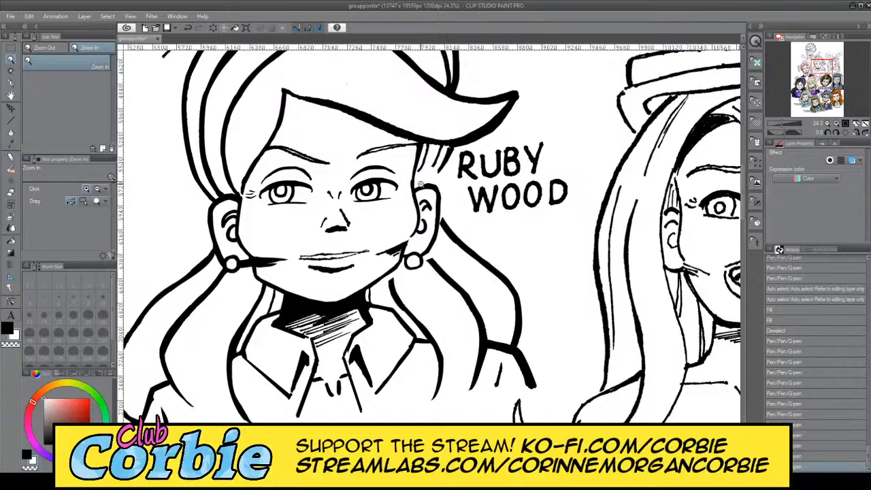
drag(420, 184, 450, 163)
click(11, 81)
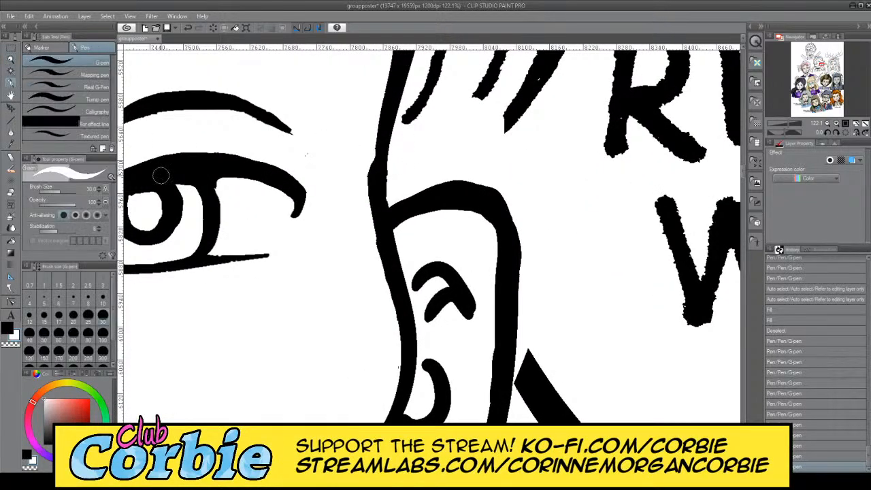
drag(327, 203, 406, 184)
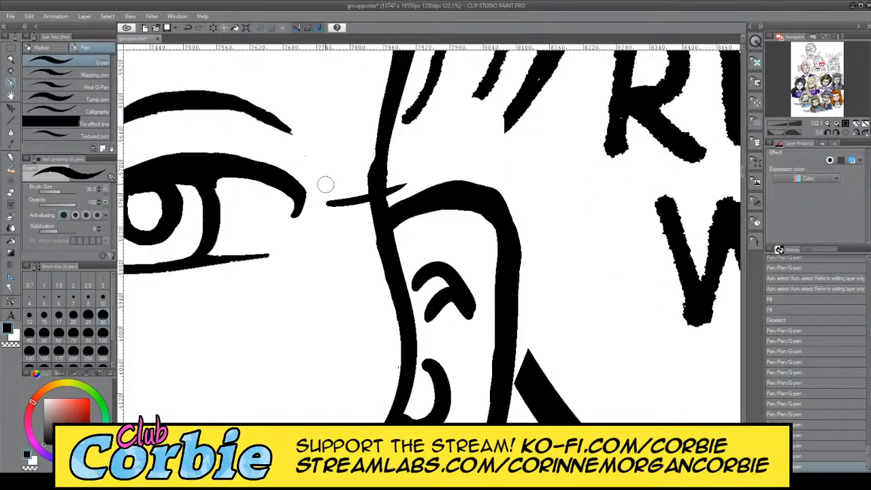
mouse_move(327, 185)
mouse_down()
mouse_move(364, 166)
mouse_move(340, 166)
mouse_up()
Step: Trim the new stroke's tip, a stray mark and the ear curve's tip in white
key(x)
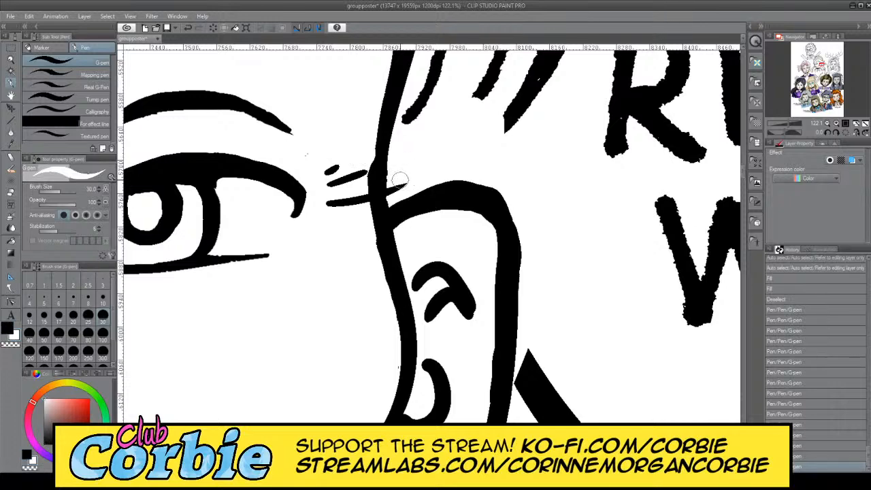
drag(371, 178, 363, 169)
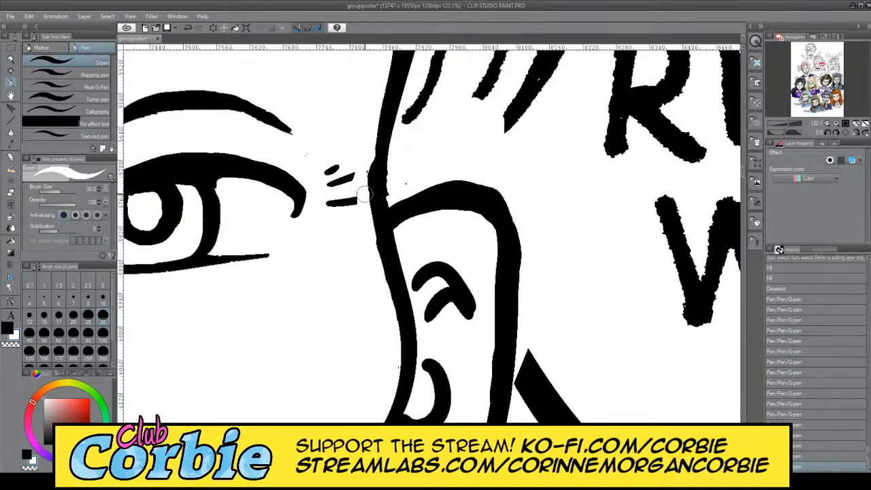
drag(365, 159, 367, 163)
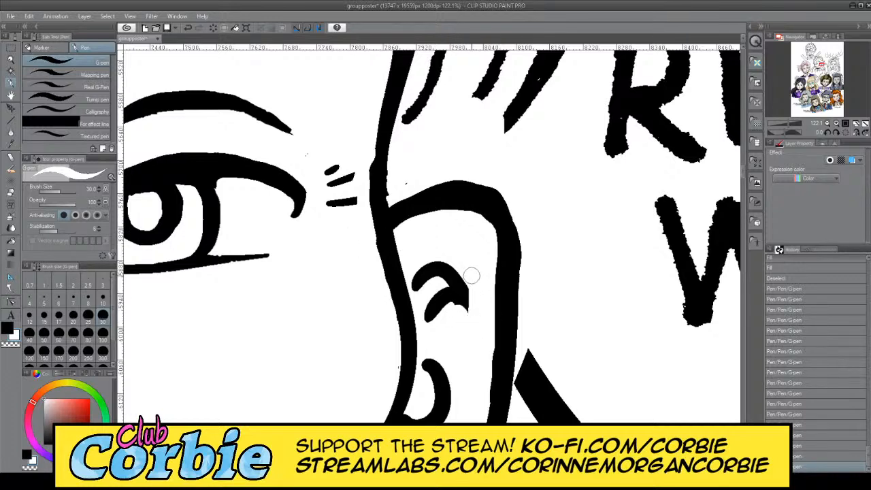
drag(467, 276, 461, 309)
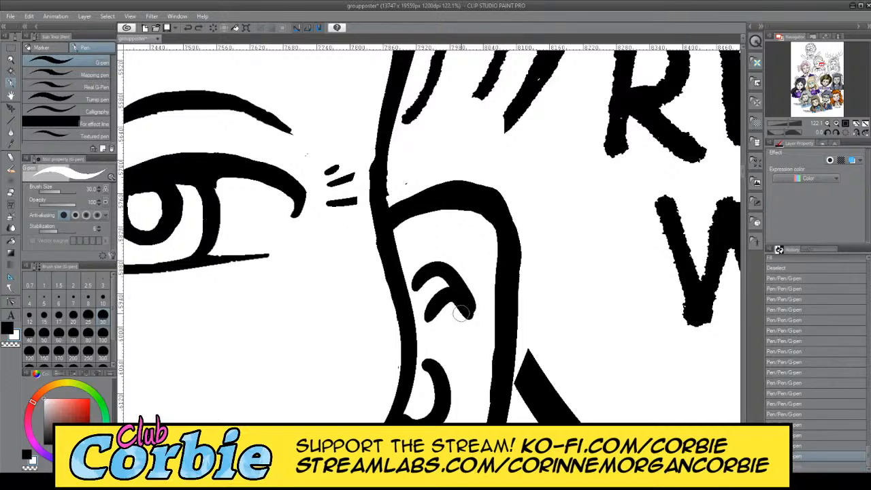
key(x)
key(x)
mouse_move(451, 309)
mouse_down()
mouse_move(464, 330)
mouse_move(473, 286)
mouse_move(466, 283)
mouse_move(454, 321)
mouse_move(464, 284)
mouse_move(464, 327)
mouse_move(454, 296)
mouse_move(453, 321)
mouse_move(464, 277)
mouse_up()
key(x)
key(ctrl+z)
Step: Paint out the lower tail of the inner ear curve in white
drag(455, 331, 458, 271)
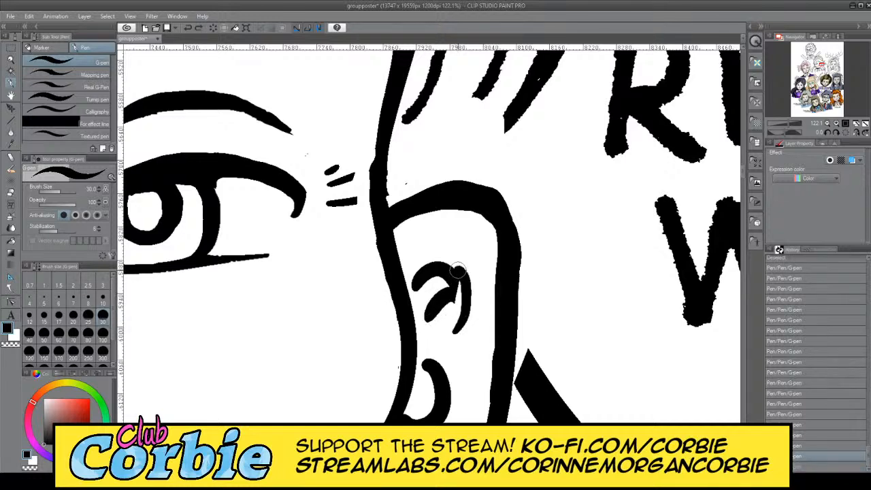
key(ctrl+z)
click(13, 338)
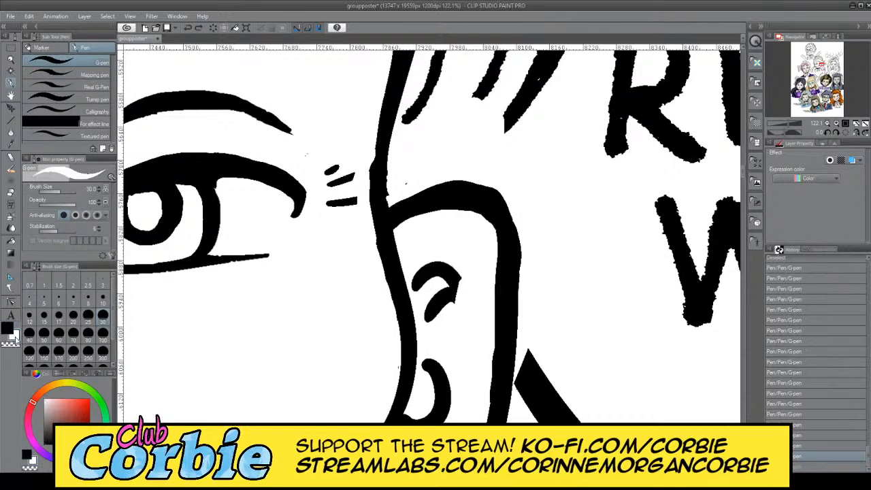
mouse_move(460, 288)
mouse_down()
mouse_move(445, 256)
mouse_move(438, 332)
mouse_move(418, 280)
mouse_move(423, 308)
mouse_move(425, 275)
mouse_move(458, 275)
mouse_move(447, 249)
mouse_move(417, 311)
mouse_move(417, 291)
mouse_move(425, 311)
mouse_up()
click(7, 331)
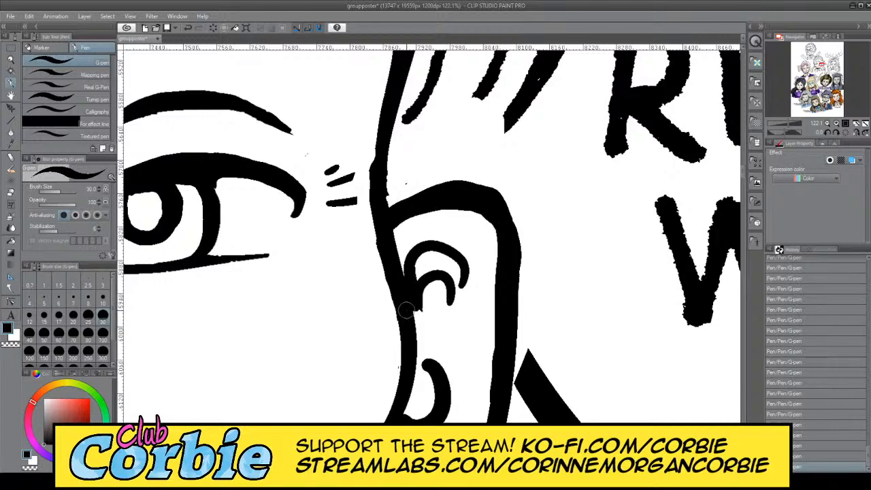
click(10, 60)
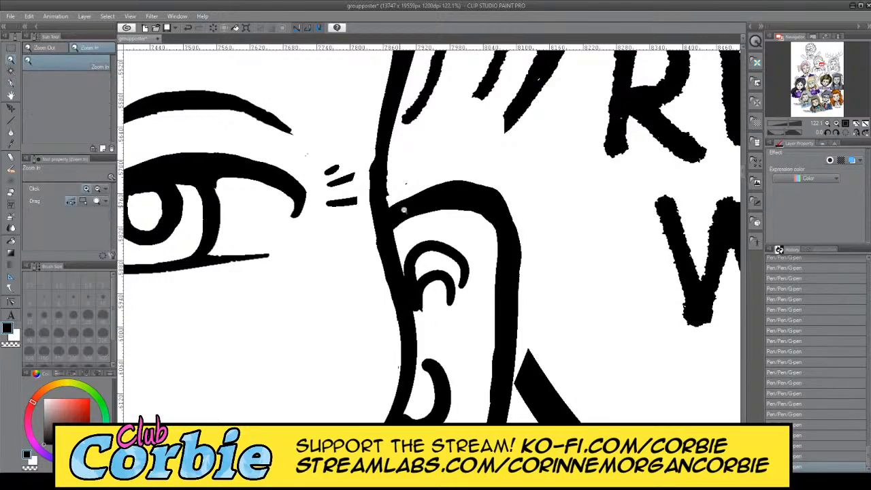
drag(404, 211, 435, 332)
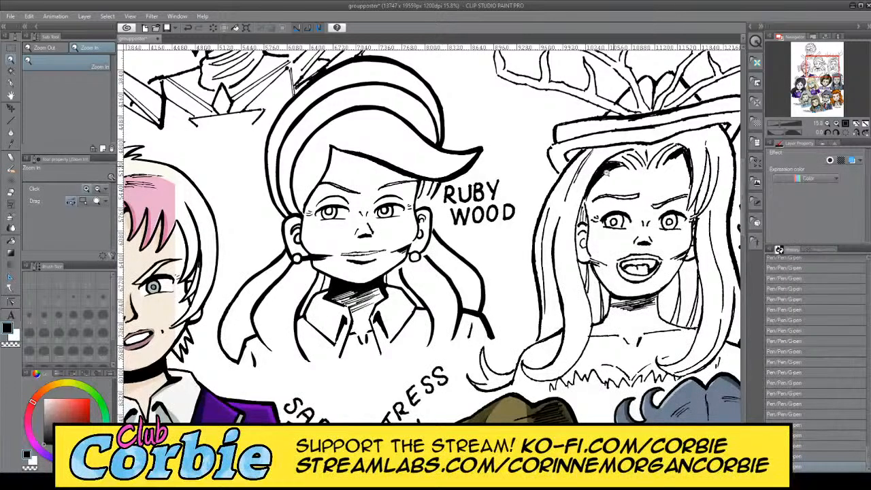
Step: Clear the black fill inside the lower ear curl and clean the upper inner ear in white
drag(423, 231, 472, 209)
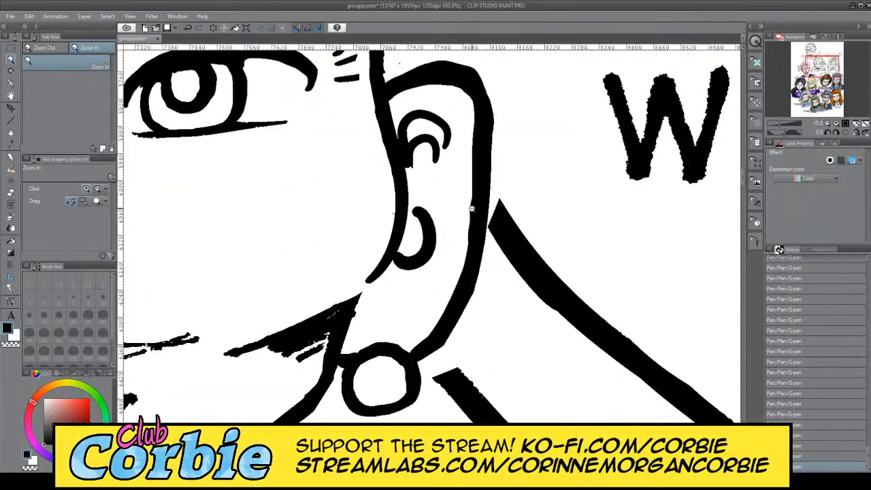
click(10, 82)
mouse_move(395, 261)
mouse_down()
mouse_move(419, 190)
mouse_move(408, 192)
mouse_move(436, 216)
mouse_move(423, 278)
mouse_move(378, 282)
mouse_move(423, 261)
mouse_move(426, 232)
mouse_up()
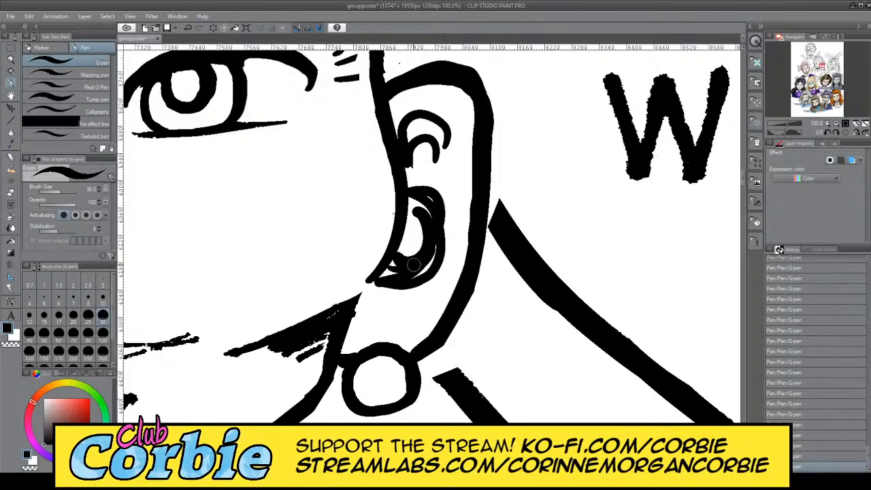
key(ctrl+z)
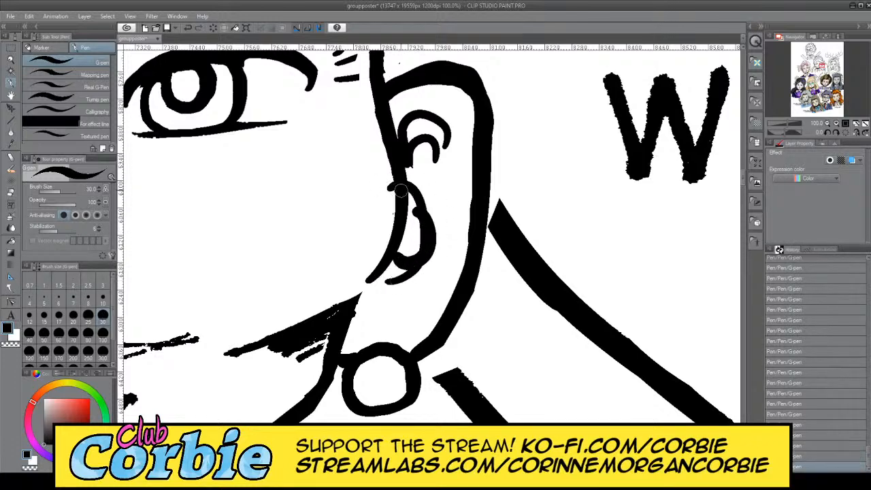
mouse_move(410, 189)
mouse_down()
mouse_move(417, 276)
mouse_move(398, 273)
mouse_move(412, 180)
mouse_move(399, 182)
mouse_move(420, 266)
mouse_move(430, 262)
mouse_move(391, 270)
mouse_up()
key(ctrl+z)
key(ctrl+z)
key(ctrl+z)
key(ctrl+z)
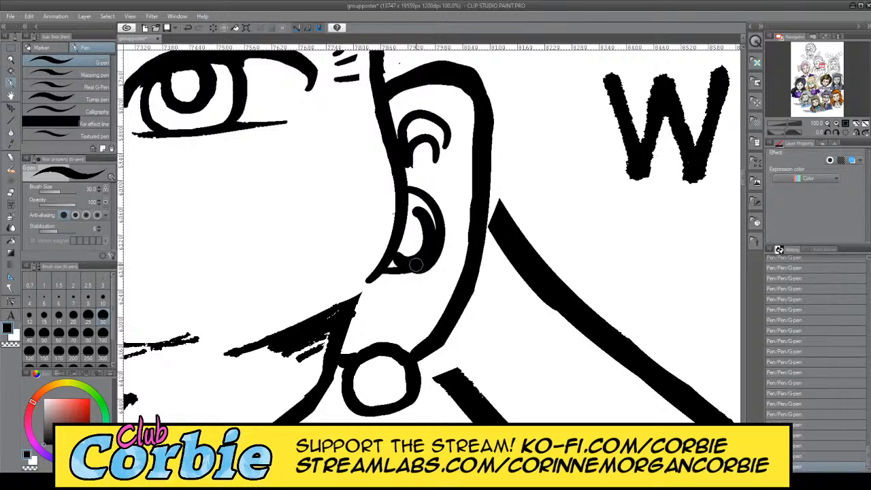
key(x)
mouse_move(412, 224)
mouse_down()
mouse_move(394, 261)
mouse_move(420, 204)
mouse_move(411, 206)
mouse_move(413, 259)
mouse_up()
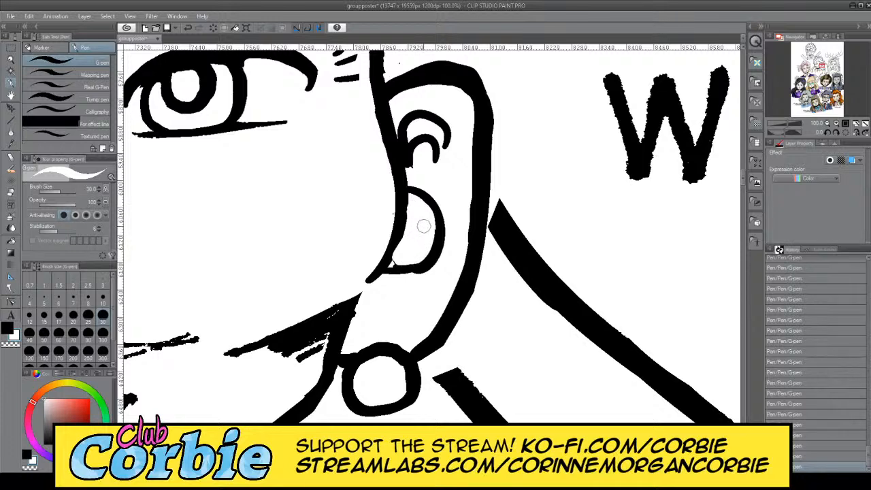
mouse_move(437, 177)
mouse_down()
mouse_move(435, 146)
mouse_move(436, 171)
mouse_move(430, 146)
mouse_move(434, 161)
mouse_move(415, 139)
mouse_move(428, 139)
mouse_move(440, 168)
mouse_up()
Step: Trim the inner curl's outer edge and thicken the ear lobe's right outline in black
key(x)
key(x)
key(ctrl+z)
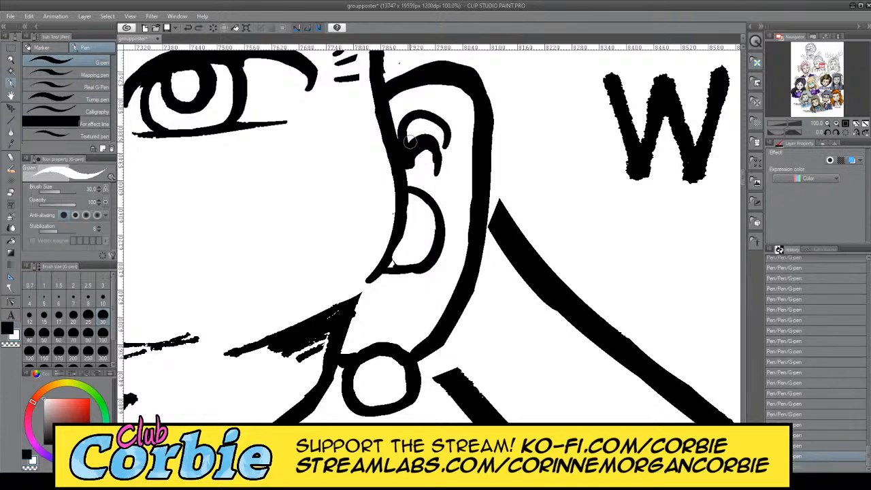
mouse_move(411, 139)
mouse_down()
mouse_move(438, 140)
mouse_move(444, 167)
mouse_move(440, 140)
mouse_move(409, 143)
mouse_up()
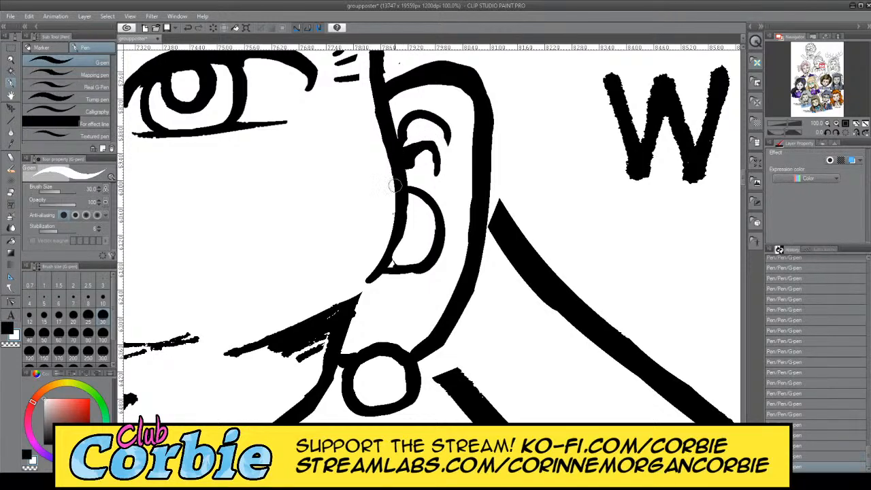
key(x)
mouse_move(404, 274)
mouse_down()
mouse_move(435, 261)
mouse_move(440, 216)
mouse_move(412, 187)
mouse_up()
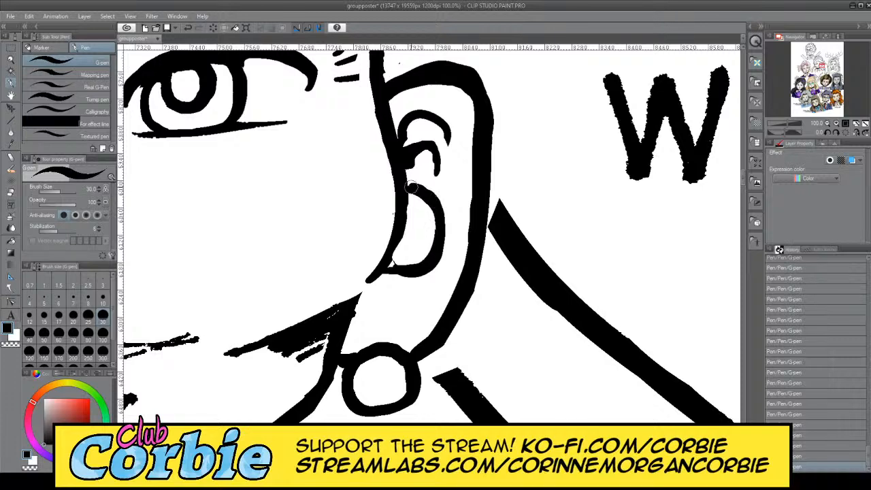
Step: Thicken the ear's front edge in black from the jaw up to the head
mouse_move(354, 300)
mouse_down()
mouse_move(393, 228)
mouse_move(352, 300)
mouse_move(393, 240)
mouse_up()
key(ctrl+z)
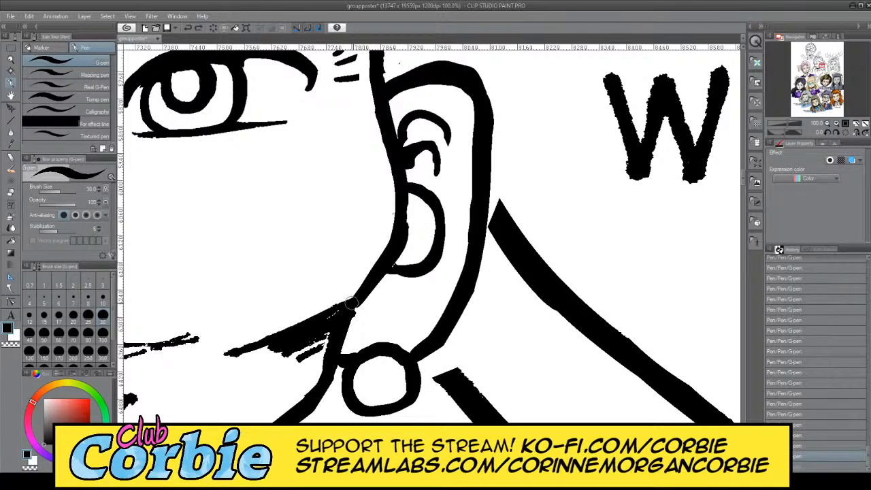
mouse_move(353, 301)
mouse_down()
mouse_move(375, 281)
mouse_move(408, 209)
mouse_move(383, 113)
mouse_up()
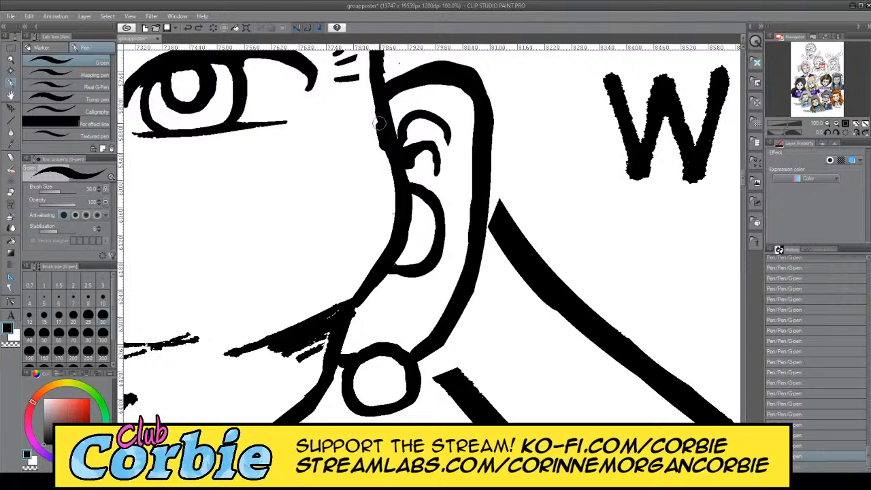
mouse_move(387, 146)
mouse_down()
mouse_move(393, 231)
mouse_move(356, 295)
mouse_move(392, 234)
mouse_move(385, 115)
mouse_move(405, 221)
mouse_move(379, 275)
mouse_up()
key(ctrl+z)
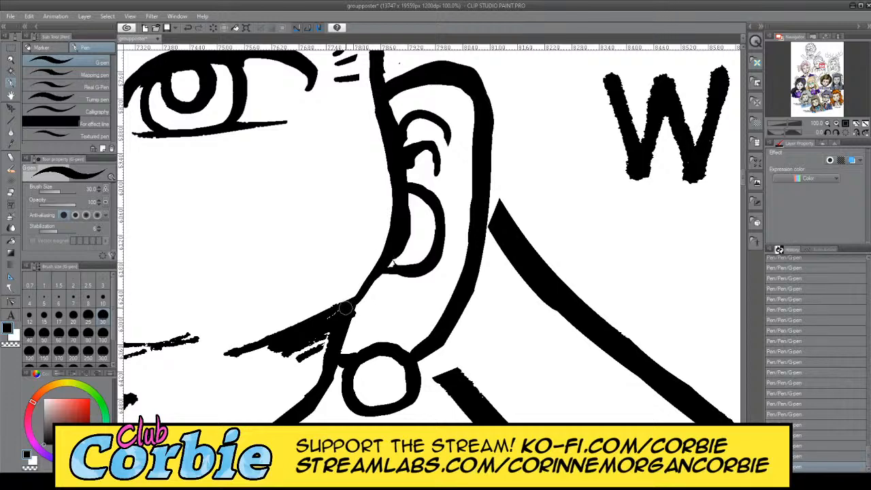
mouse_move(347, 309)
mouse_down()
mouse_move(390, 268)
mouse_move(403, 241)
mouse_up()
mouse_move(381, 273)
mouse_down()
mouse_move(411, 201)
mouse_move(376, 65)
mouse_up()
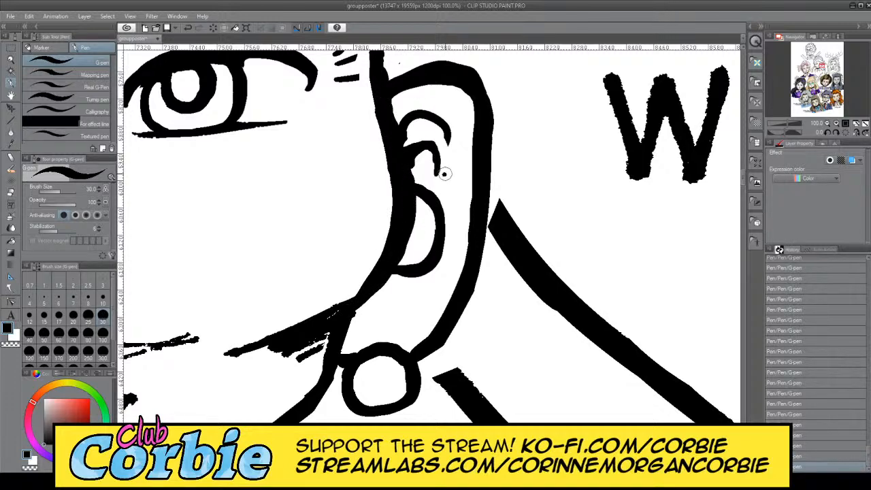
Step: Ink the inner-ear arc with short black strokes, darkening its right side
mouse_move(444, 174)
mouse_down()
mouse_move(415, 132)
mouse_move(436, 175)
mouse_move(414, 145)
mouse_move(408, 153)
mouse_move(440, 149)
mouse_move(443, 182)
mouse_move(452, 161)
mouse_move(416, 122)
mouse_up()
key(ctrl+z)
key(x)
mouse_move(429, 168)
mouse_down()
mouse_move(438, 185)
mouse_move(414, 166)
mouse_up()
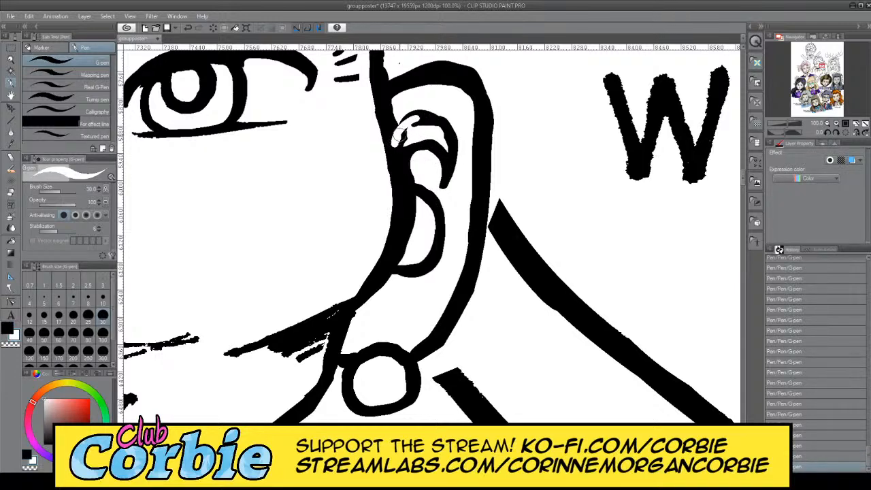
key(ctrl+z)
key(x)
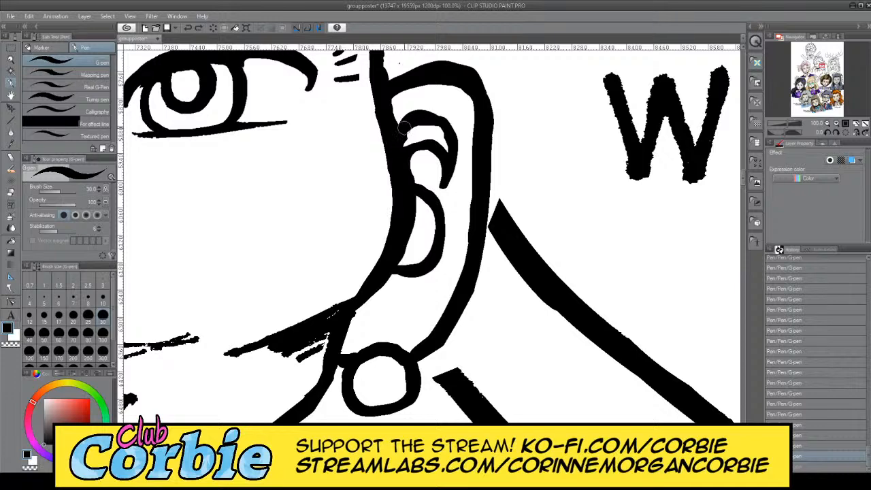
drag(416, 156, 443, 152)
drag(439, 120, 447, 150)
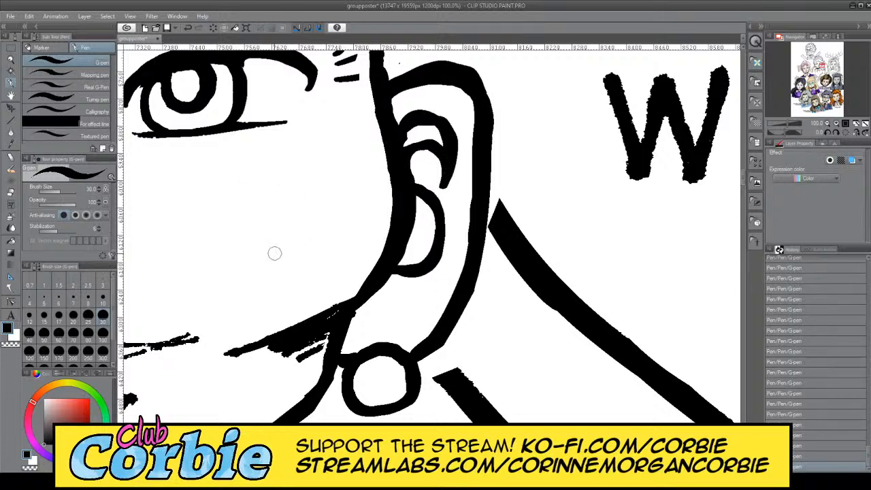
click(10, 60)
key(ctrl+0)
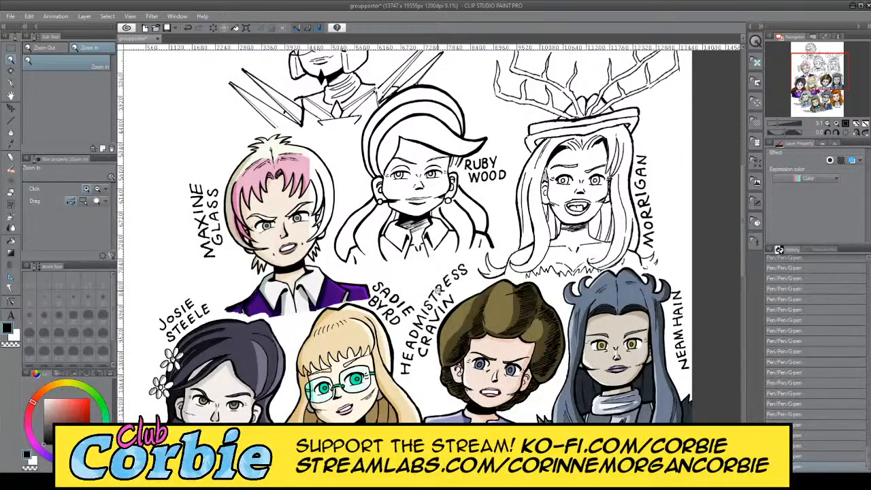
Step: Trim the outer edge of the inner-ear arc and the ear outline's top in white
drag(455, 182, 420, 128)
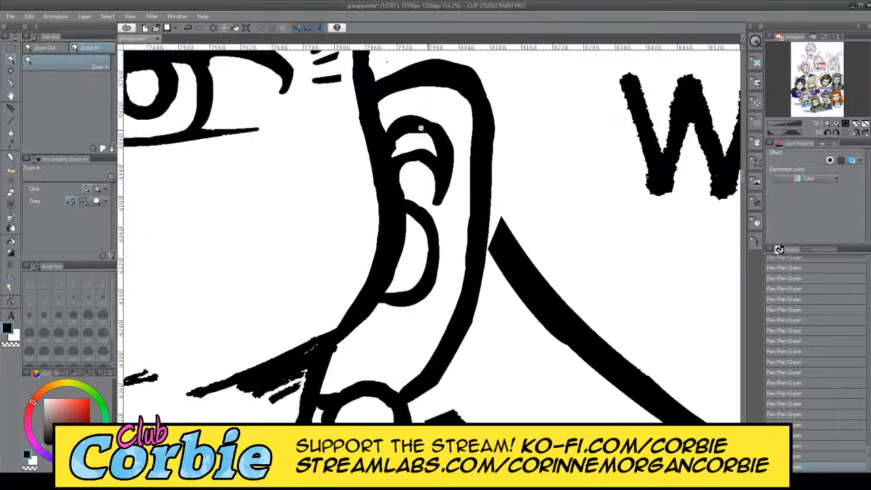
key(p)
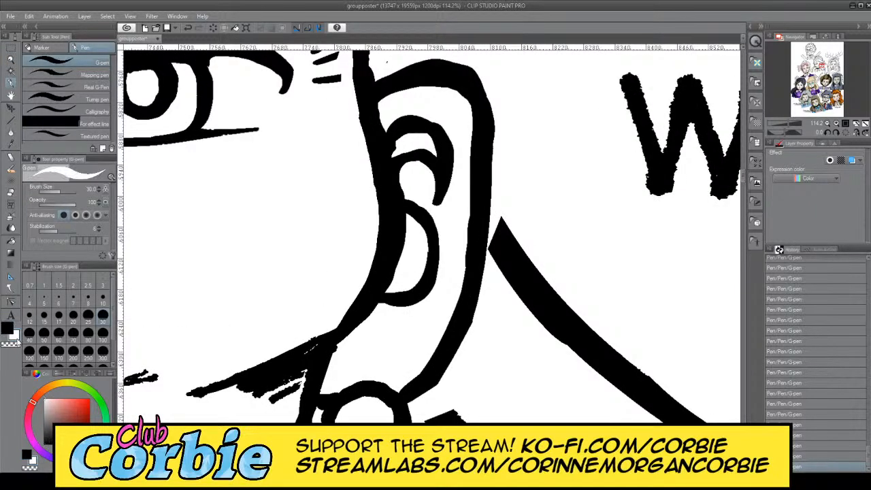
mouse_move(392, 124)
mouse_down()
mouse_move(421, 116)
mouse_move(442, 125)
mouse_move(453, 151)
mouse_move(423, 296)
mouse_up()
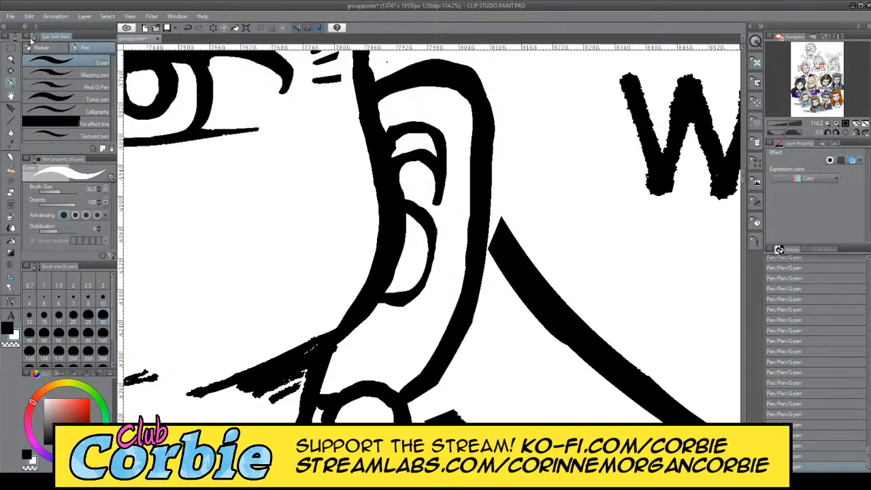
click(12, 60)
drag(428, 128, 326, 147)
drag(404, 122, 563, 82)
drag(383, 135, 475, 178)
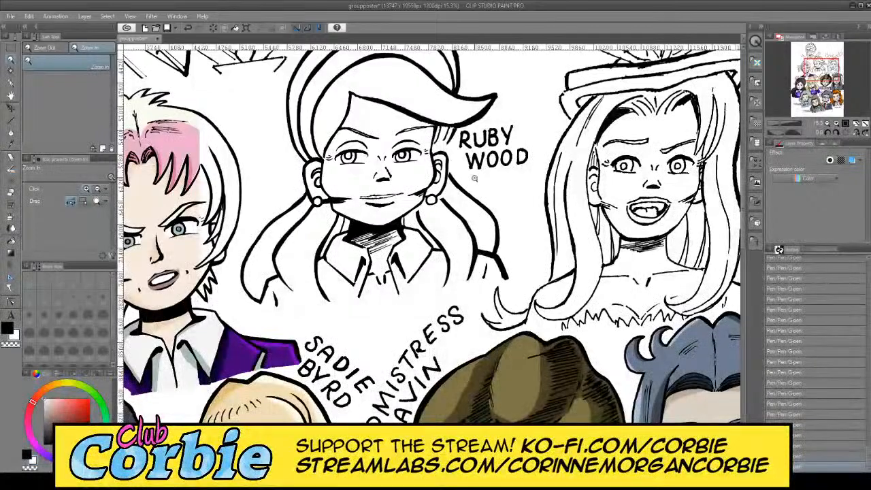
drag(456, 148, 507, 129)
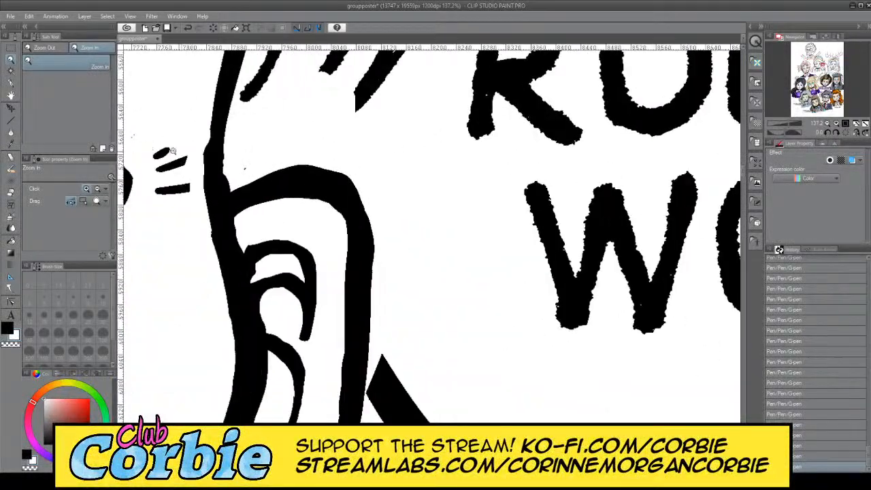
click(10, 83)
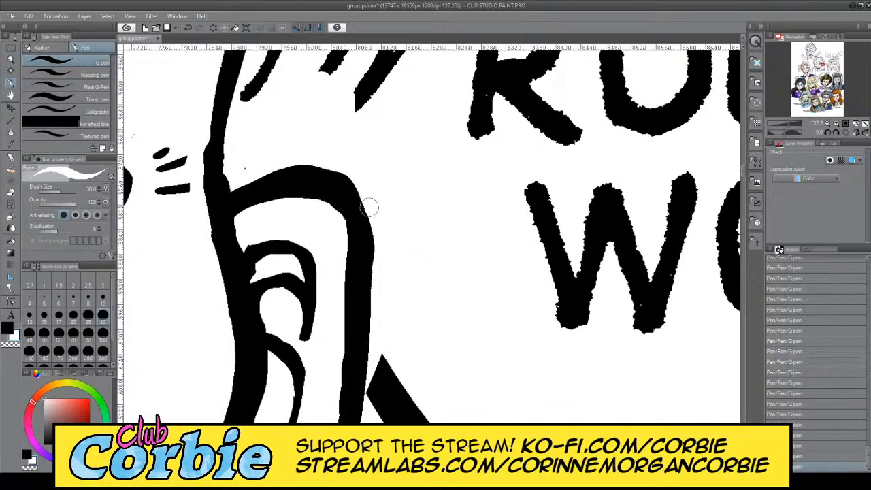
mouse_move(375, 200)
mouse_down()
mouse_move(342, 175)
mouse_move(266, 169)
mouse_move(242, 181)
mouse_up()
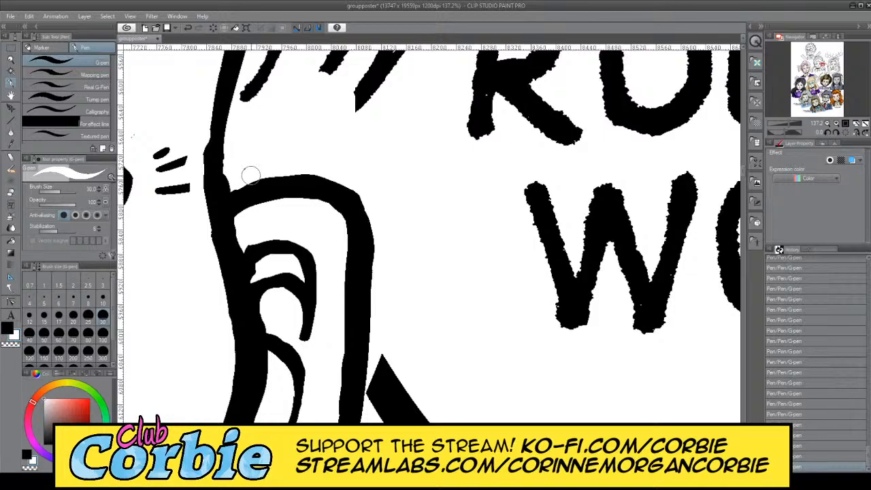
Step: Thicken the black line down the side of Ruby's face beside the ear
click(10, 60)
drag(377, 152, 421, 136)
click(354, 123)
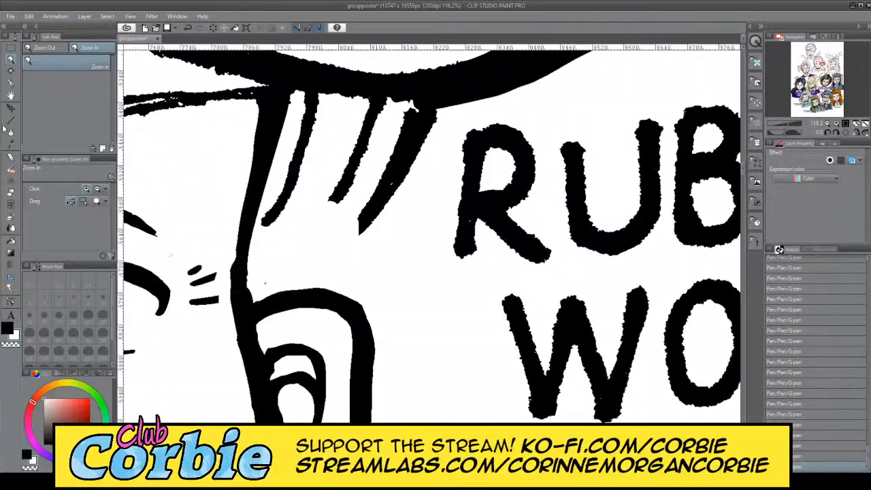
key(p)
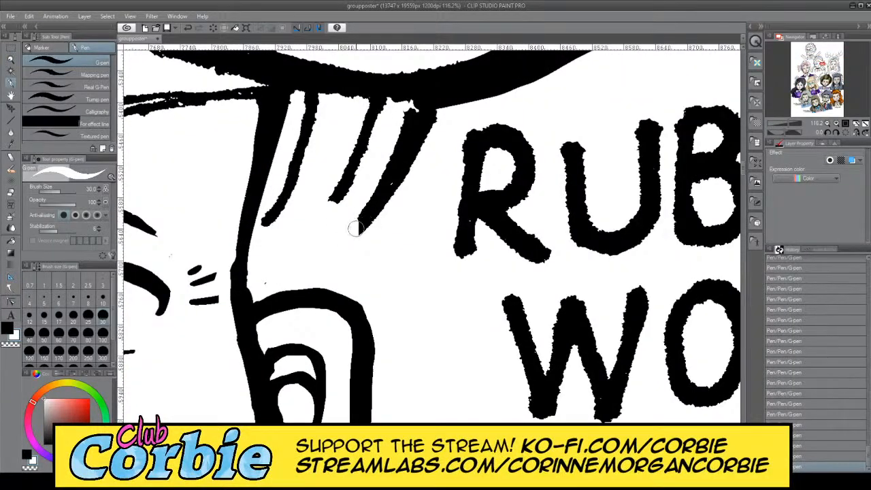
drag(248, 267, 247, 315)
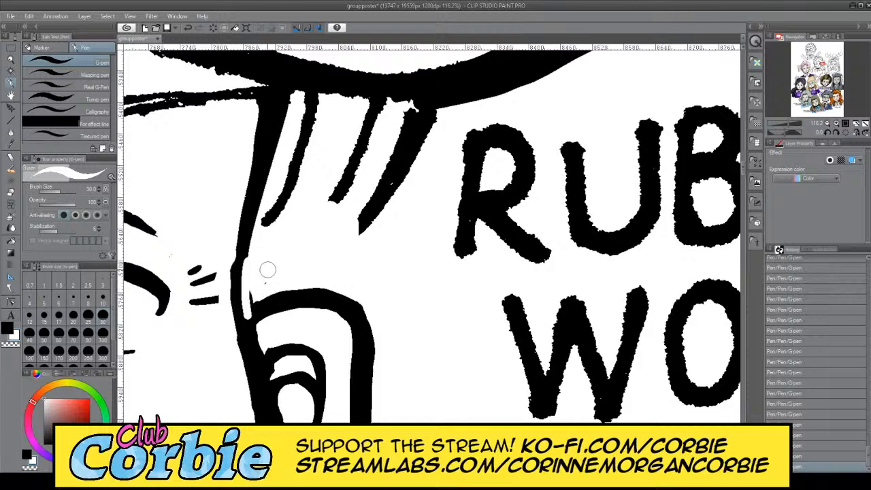
key(ctrl+z)
key(x)
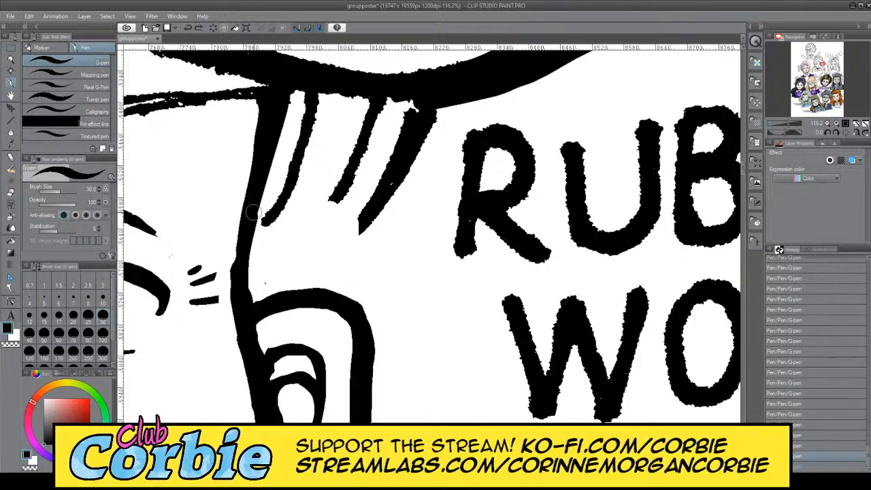
drag(246, 228, 244, 307)
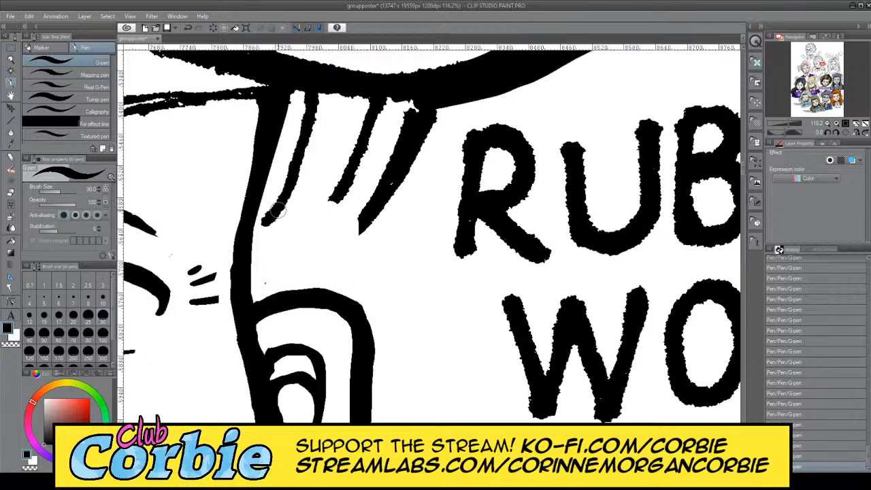
Step: Extend the long, middle and right hair strands to the face line, filling the gap below the hat
drag(249, 236, 301, 161)
mouse_move(313, 94)
mouse_down()
mouse_move(283, 189)
mouse_move(251, 239)
mouse_up()
mouse_move(378, 102)
mouse_down()
mouse_move(239, 260)
mouse_move(315, 215)
mouse_move(344, 176)
mouse_move(294, 235)
mouse_move(247, 257)
mouse_move(313, 223)
mouse_move(343, 192)
mouse_move(378, 100)
mouse_up()
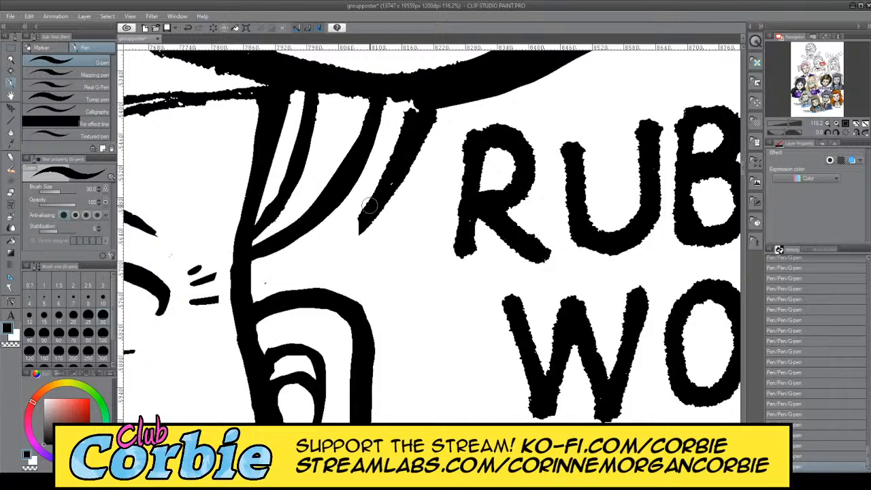
mouse_move(370, 206)
mouse_down()
mouse_move(248, 299)
mouse_move(367, 204)
mouse_move(327, 252)
mouse_move(254, 301)
mouse_move(378, 203)
mouse_move(414, 142)
mouse_up()
mouse_move(424, 101)
mouse_down()
mouse_move(411, 133)
mouse_move(414, 95)
mouse_move(390, 167)
mouse_move(407, 108)
mouse_move(354, 222)
mouse_up()
key(x)
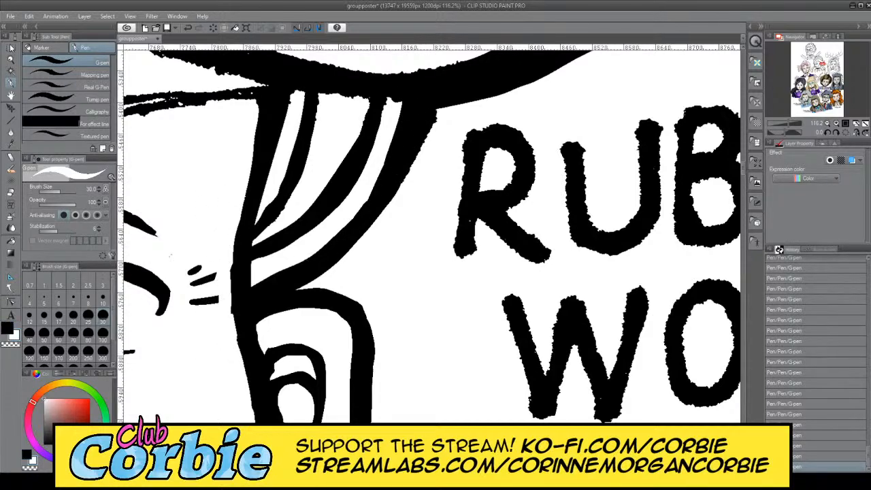
click(10, 60)
drag(324, 219, 301, 224)
Step: Try black G-pen strokes along Ruby's hat brim, undoing the unsatisfactory attempts
drag(283, 173, 310, 155)
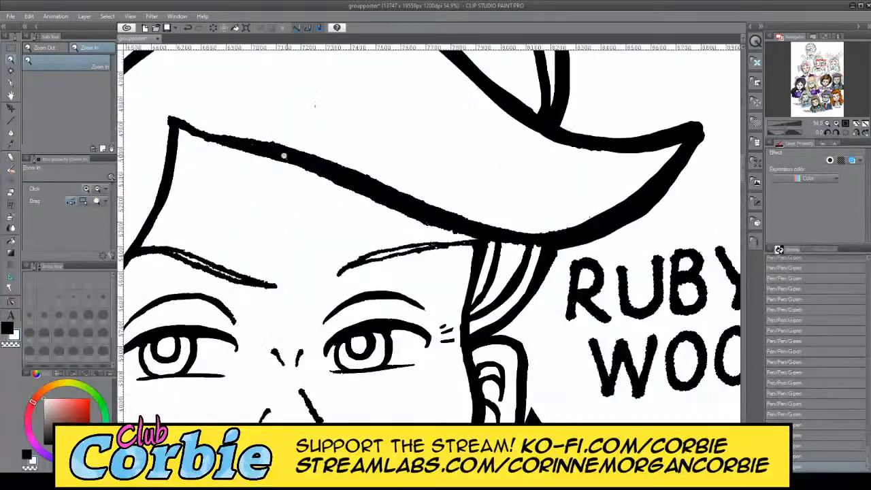
drag(179, 126, 207, 118)
drag(272, 157, 242, 157)
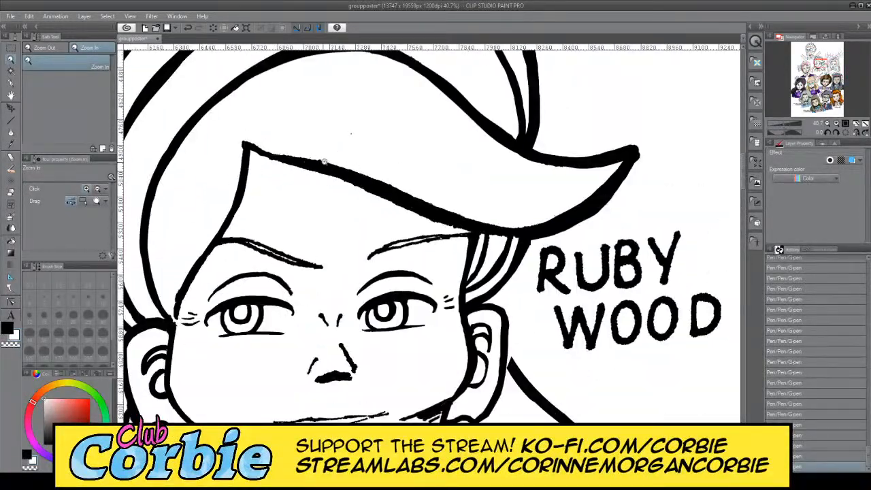
drag(325, 162, 347, 150)
click(11, 83)
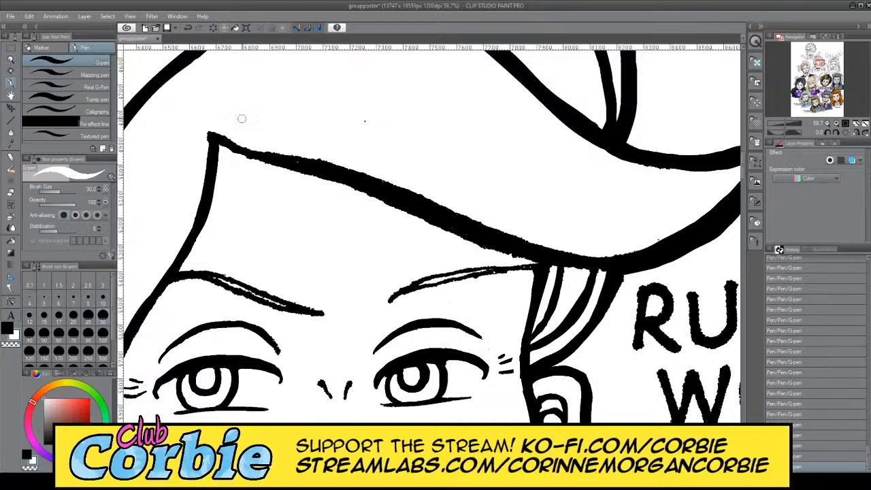
key(x)
drag(252, 145, 306, 157)
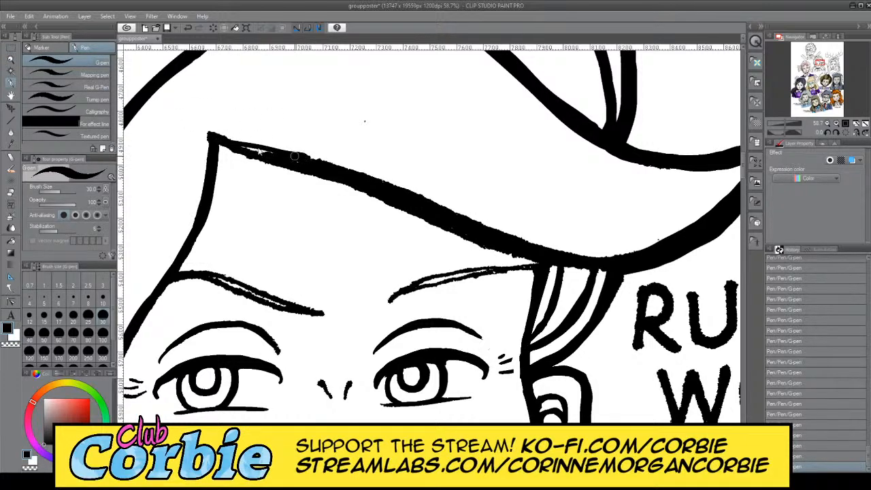
key(ctrl+z)
mouse_move(223, 139)
mouse_down()
mouse_move(315, 157)
mouse_move(223, 145)
mouse_move(330, 161)
mouse_move(468, 210)
mouse_up()
key(ctrl+z)
key(ctrl+z)
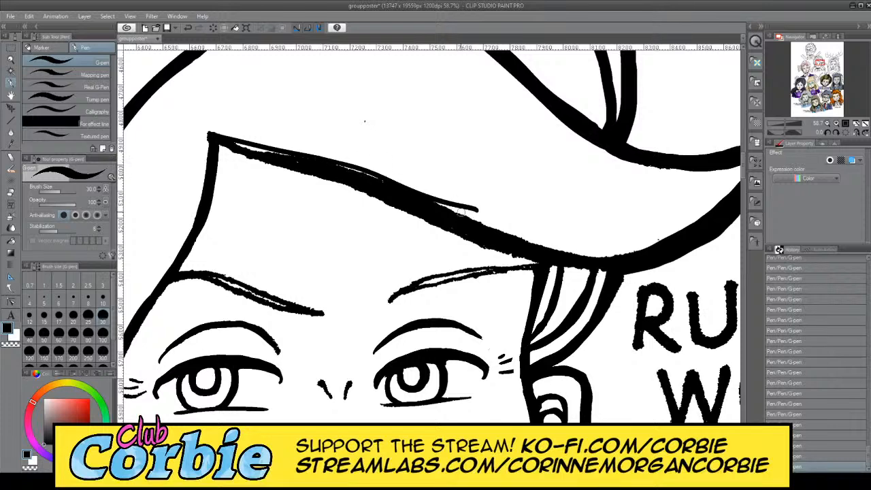
Step: Thicken the brim's top edge from its left tip with one bold black stroke
key(ctrl+z)
drag(332, 164, 575, 239)
key(ctrl+z)
drag(342, 165, 552, 249)
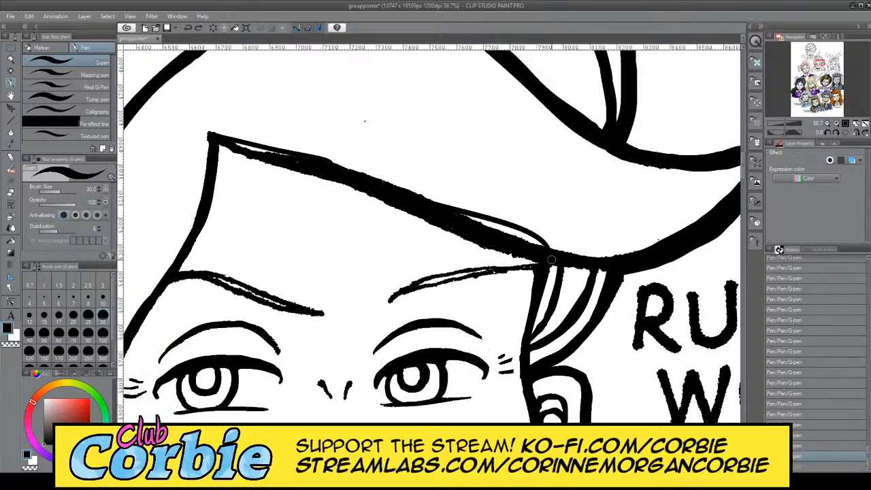
key(ctrl+z)
drag(336, 168, 538, 242)
key(ctrl+z)
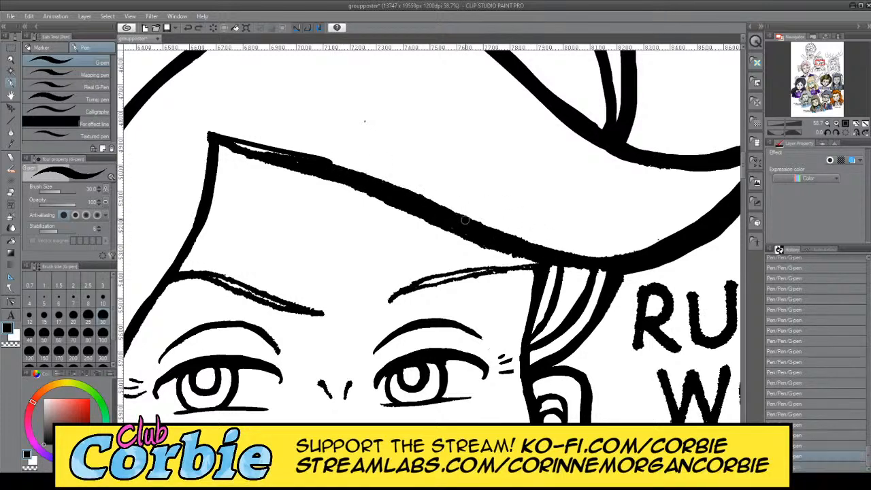
key(ctrl+z)
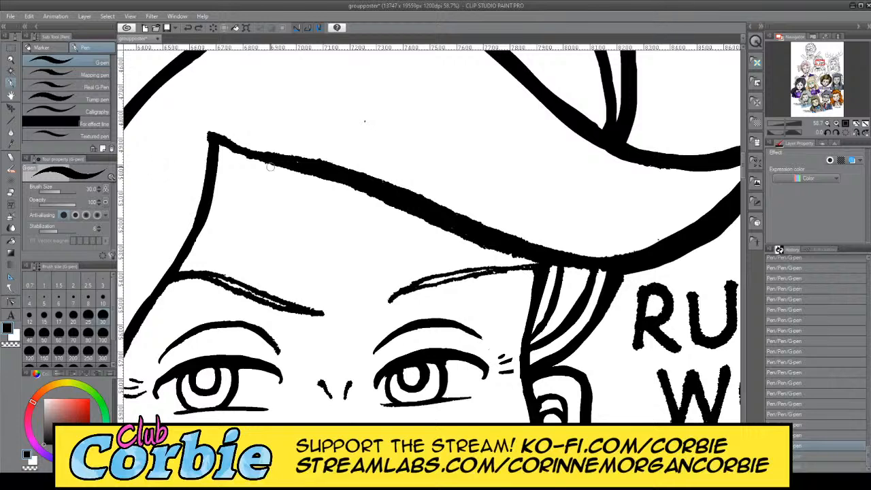
mouse_move(298, 162)
mouse_down()
mouse_move(213, 137)
mouse_move(317, 172)
mouse_up()
key(ctrl+z)
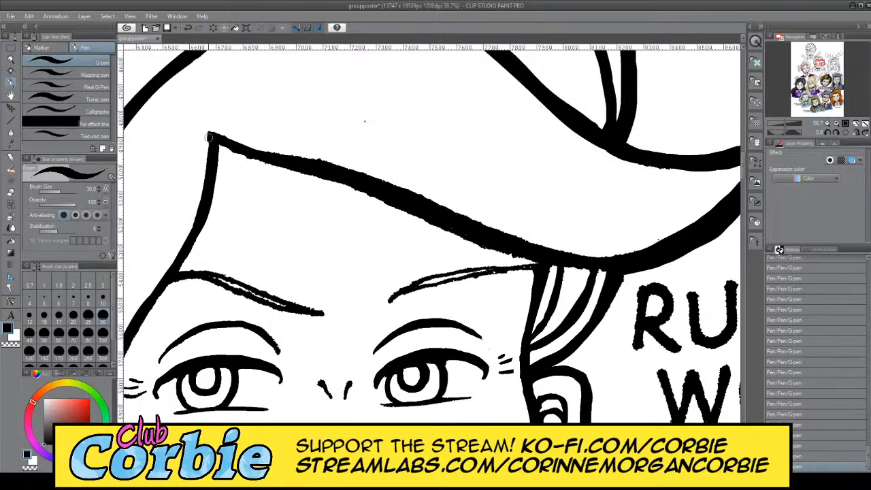
drag(210, 137, 315, 164)
click(14, 335)
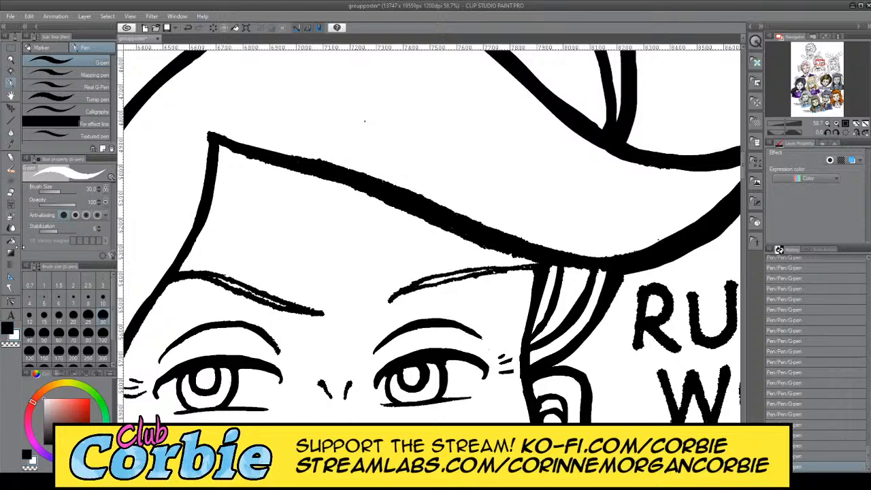
click(11, 121)
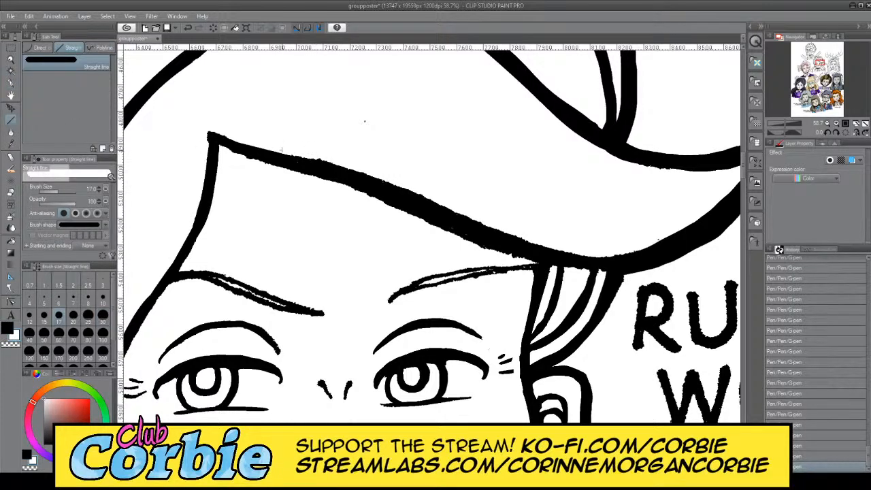
Step: Trim the brim's top and lower edges with straight white lines, then redraw the lower edge in black
drag(281, 149, 360, 171)
drag(419, 186, 439, 204)
drag(479, 224, 335, 164)
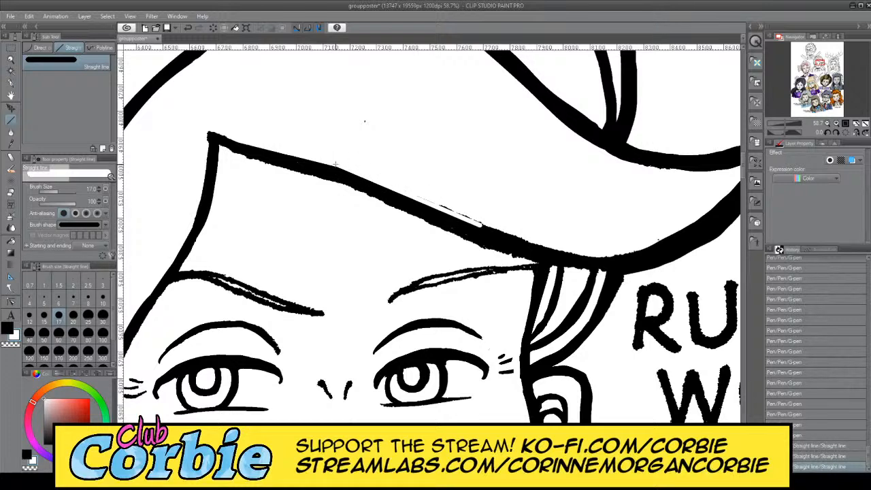
drag(280, 147, 280, 148)
drag(486, 225, 442, 206)
drag(529, 236, 481, 227)
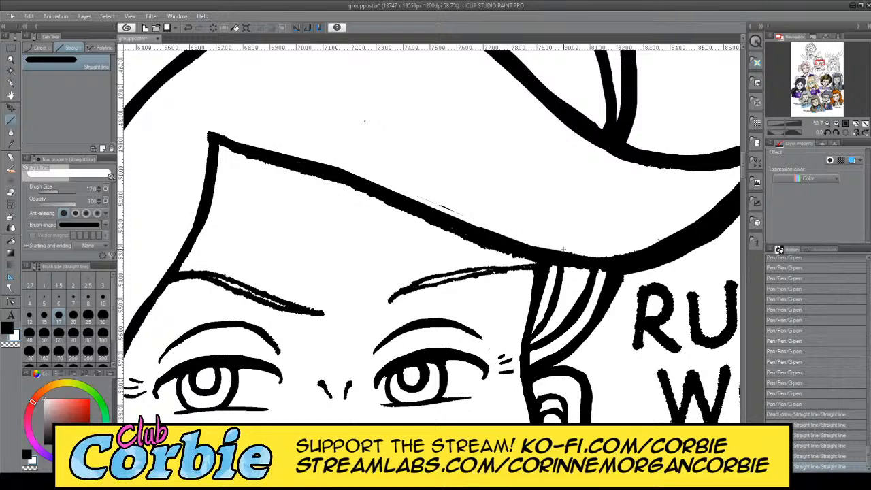
drag(572, 254, 577, 256)
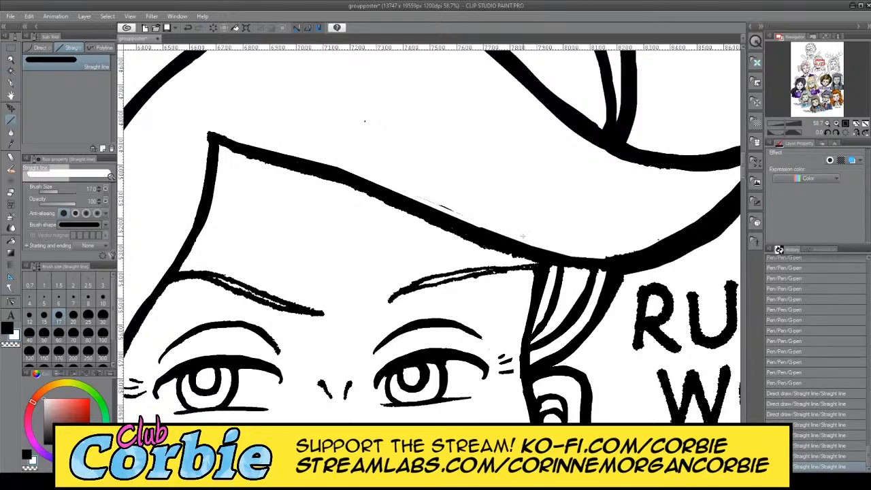
drag(427, 196, 457, 211)
drag(406, 189, 399, 185)
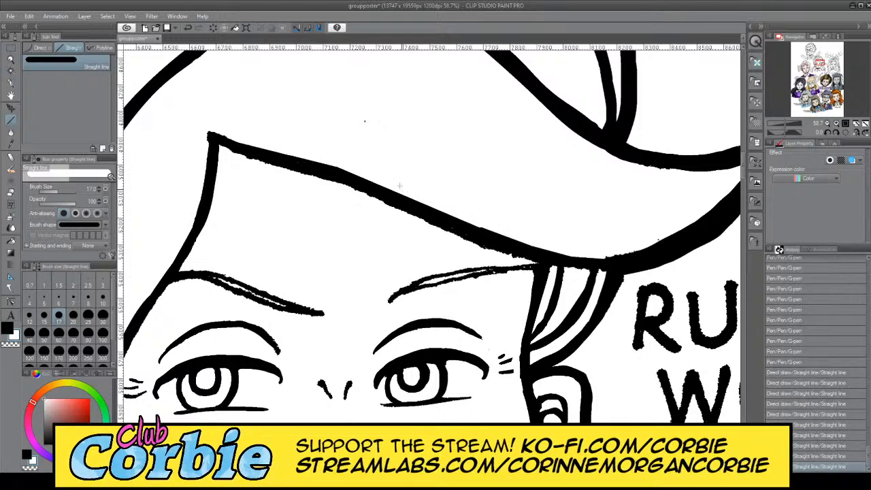
key(x)
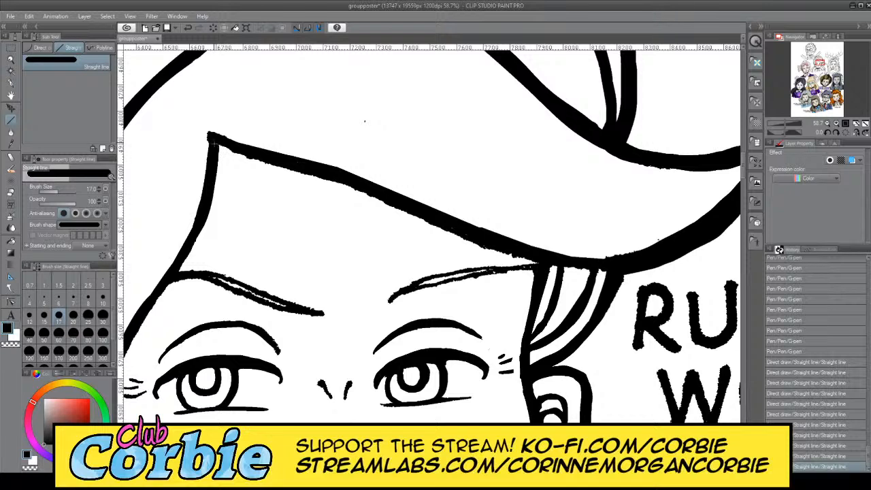
drag(256, 159, 339, 182)
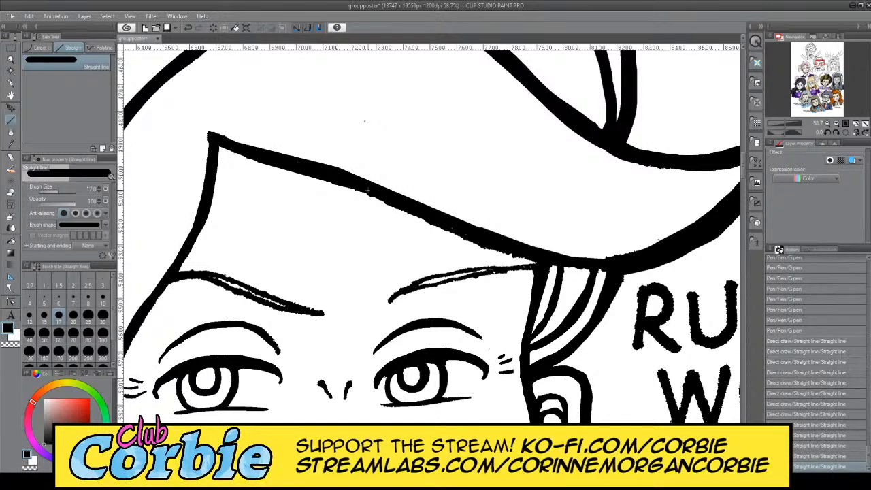
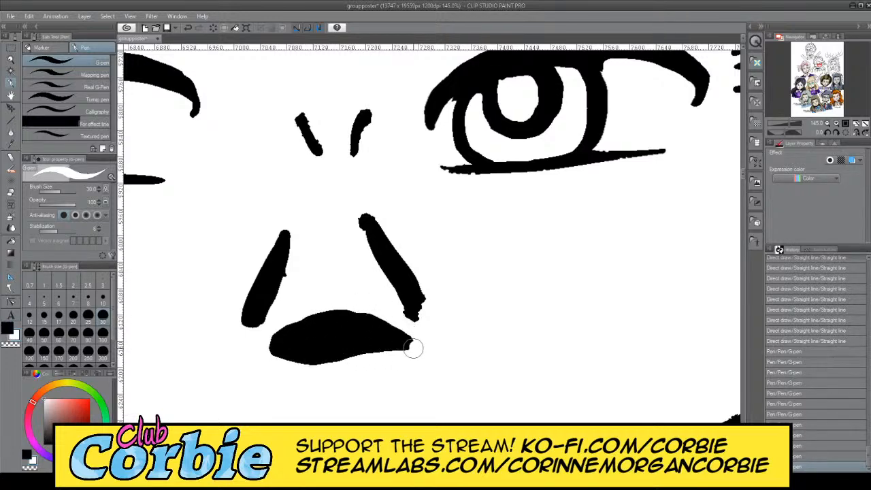
Step: In black ink, thicken the slanted stroke beside the nose and redraw the left nose stroke higher
key(c)
drag(314, 155, 301, 116)
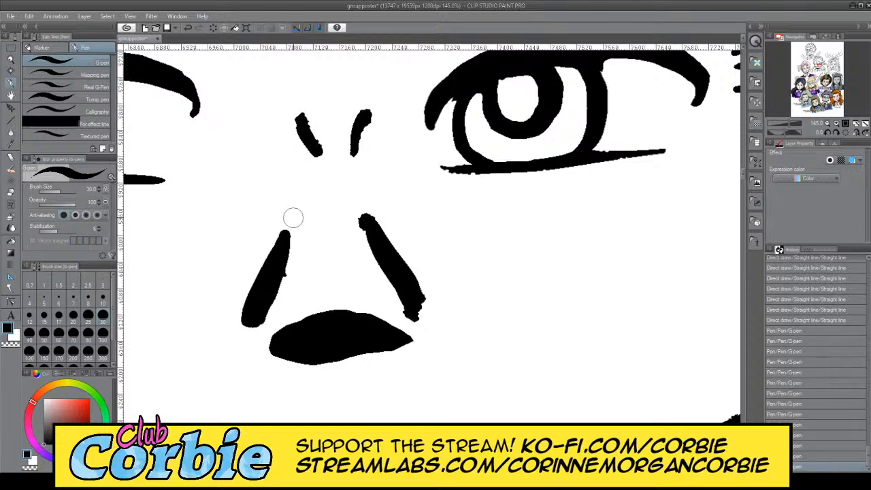
drag(291, 218, 281, 249)
key(ctrl+z)
mouse_move(290, 216)
mouse_down()
mouse_move(282, 249)
mouse_move(283, 238)
mouse_up()
Step: Zoom out to the whole poster, then back in on Ruby Wood's face
click(11, 60)
drag(324, 170, 139, 204)
drag(275, 211, 401, 222)
Step: Trim the lower lip's left end, then fill and smooth its top edge in black
drag(303, 208, 371, 208)
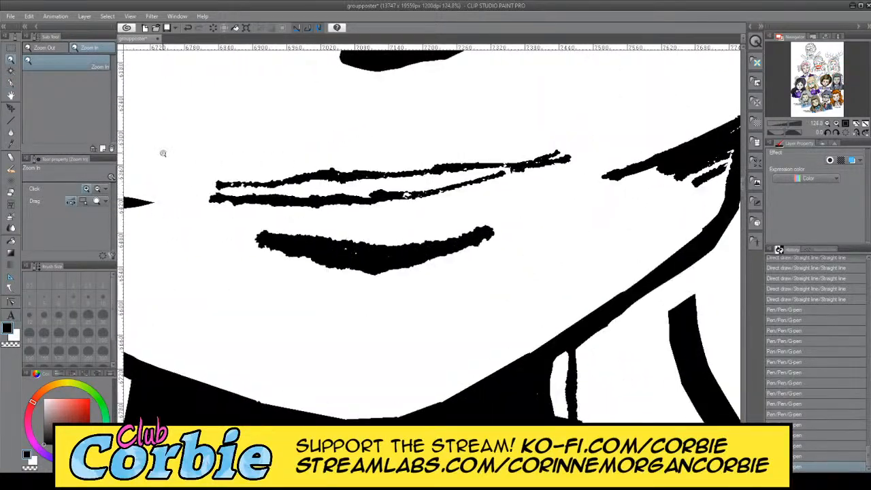
click(11, 83)
drag(255, 247, 311, 272)
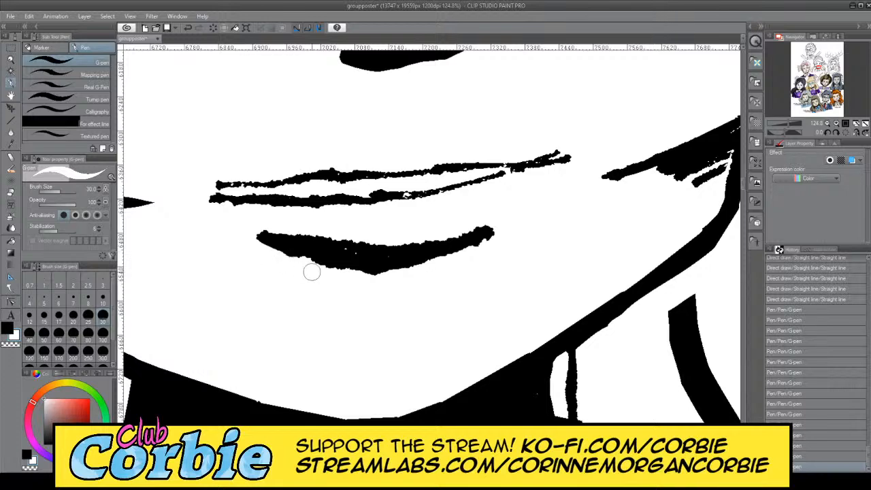
key(x)
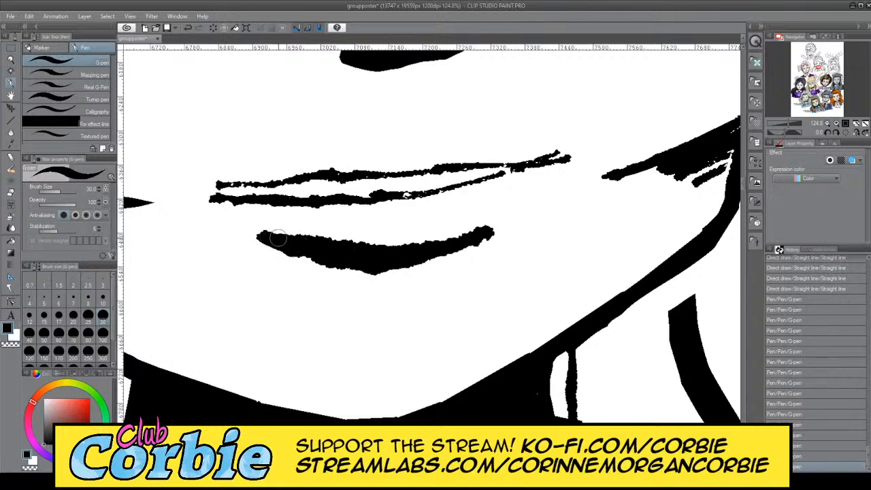
mouse_move(276, 238)
mouse_down()
mouse_move(267, 237)
mouse_move(433, 238)
mouse_up()
key(ctrl+z)
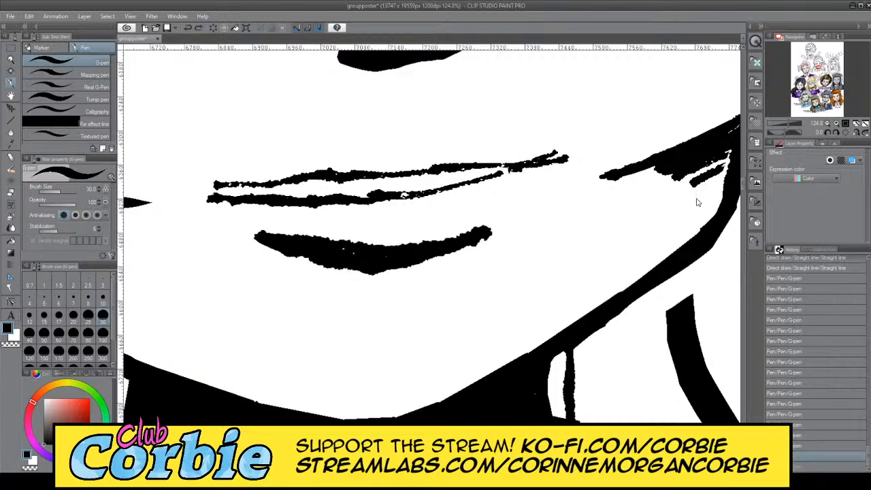
key(ctrl+z)
key(ctrl+z)
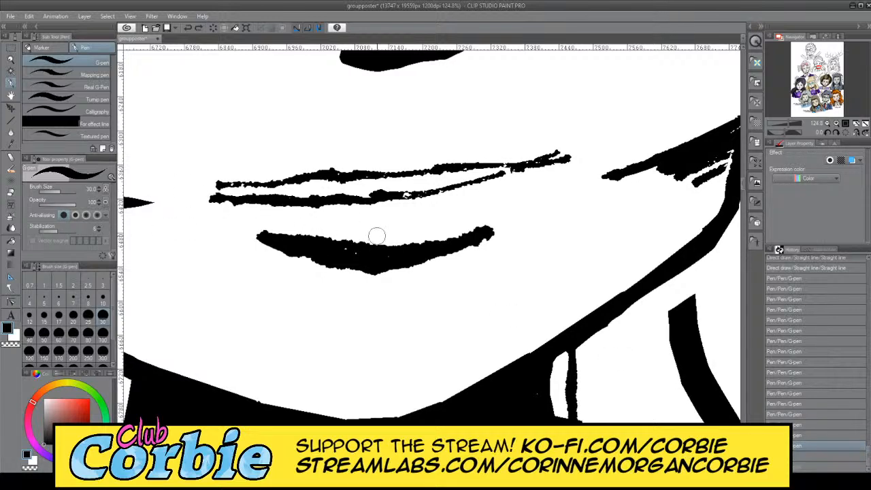
mouse_move(290, 244)
mouse_down()
mouse_move(380, 245)
mouse_move(488, 230)
mouse_move(426, 259)
mouse_move(353, 267)
mouse_move(293, 258)
mouse_move(264, 240)
mouse_move(339, 266)
mouse_move(374, 268)
mouse_move(428, 262)
mouse_move(494, 232)
mouse_up()
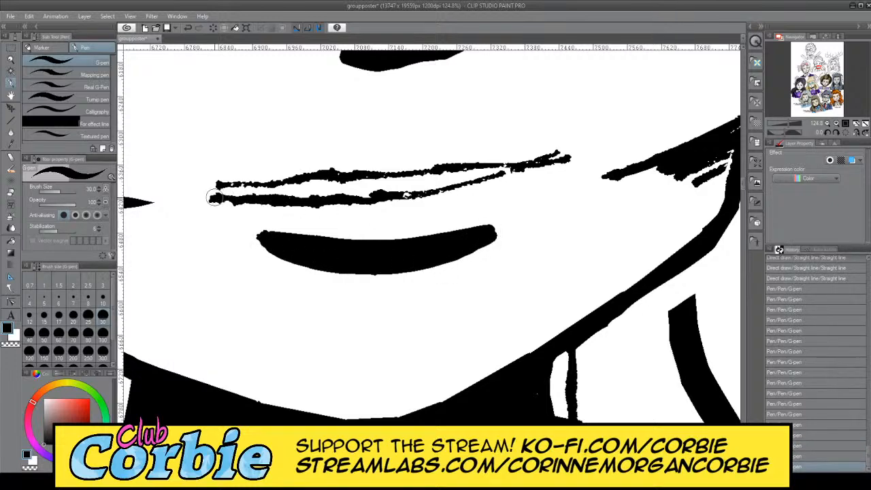
Step: Thicken the mouth line and upper lip strokes in black, cleaning their edges with transparent ink
drag(214, 196, 364, 197)
key(ctrl+z)
mouse_move(210, 200)
mouse_down()
mouse_move(363, 205)
mouse_move(439, 196)
mouse_up()
drag(384, 203, 544, 164)
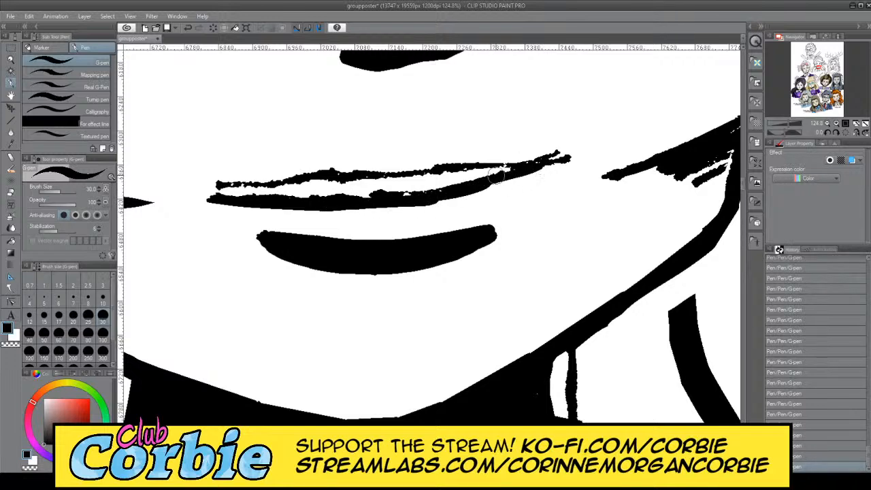
key(c)
mouse_move(215, 195)
mouse_down()
mouse_move(388, 189)
mouse_move(428, 182)
mouse_move(378, 189)
mouse_move(558, 151)
mouse_up()
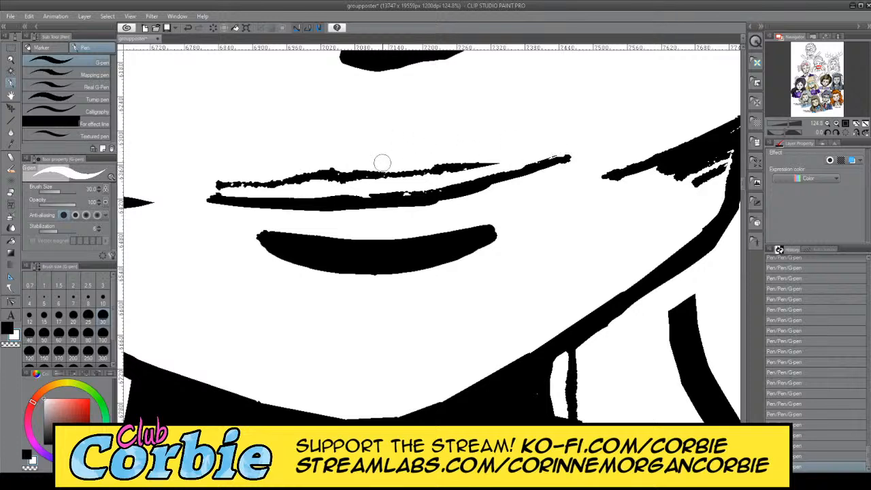
key(c)
drag(451, 165, 539, 156)
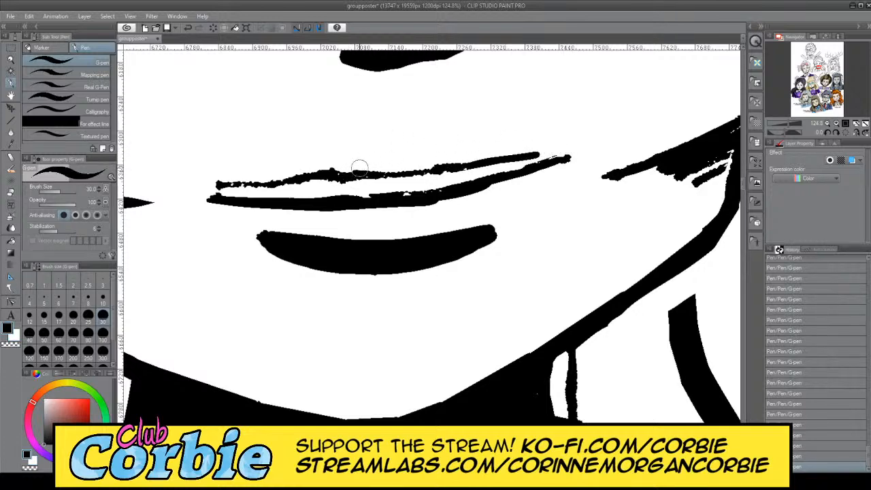
drag(357, 174, 470, 161)
mouse_move(418, 170)
mouse_down()
mouse_move(442, 167)
mouse_move(326, 167)
mouse_move(226, 187)
mouse_move(328, 173)
mouse_up()
Step: Trim the upper lip's left tip and underside with transparent ink, undoing overcuts
key(c)
mouse_move(207, 188)
mouse_down()
mouse_move(287, 164)
mouse_move(312, 172)
mouse_move(256, 188)
mouse_move(329, 181)
mouse_up()
drag(205, 186, 261, 173)
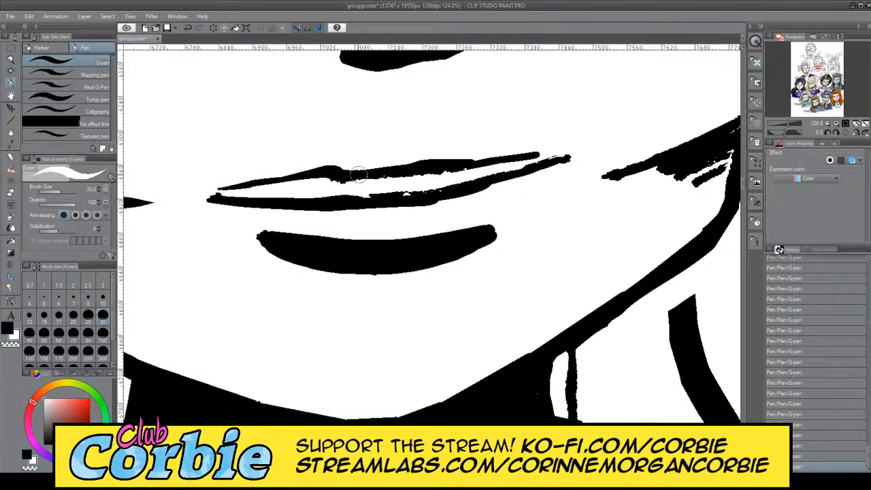
mouse_move(337, 184)
mouse_down()
mouse_move(426, 180)
mouse_move(445, 169)
mouse_up()
key(ctrl+z)
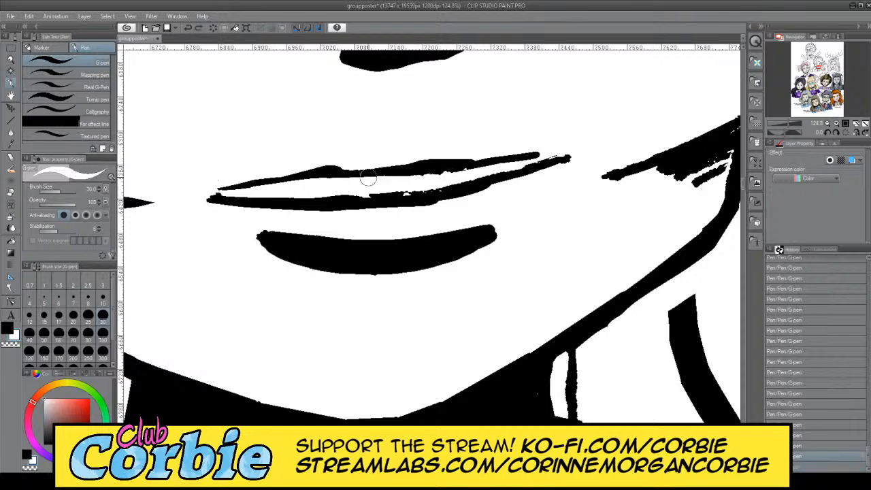
mouse_move(339, 161)
mouse_down()
mouse_move(432, 152)
mouse_move(394, 162)
mouse_move(446, 162)
mouse_move(354, 171)
mouse_move(338, 168)
mouse_move(538, 156)
mouse_up()
key(ctrl+z)
key(ctrl+z)
key(c)
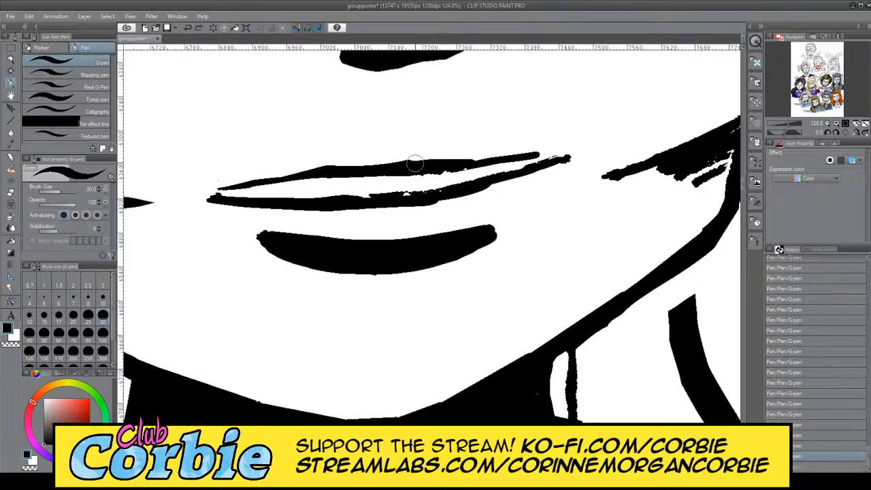
Step: Thicken the upper lip line in black along its right end, middle and left end
drag(413, 167, 530, 154)
key(c)
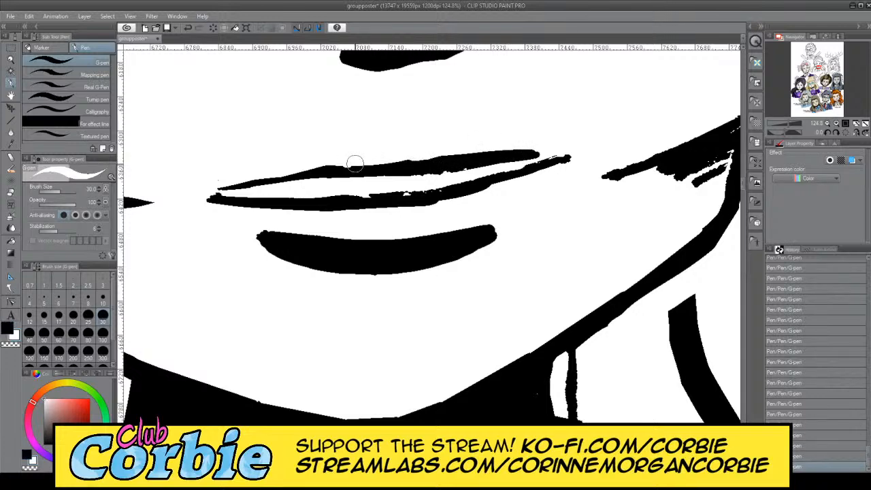
drag(355, 164, 421, 151)
key(ctrl+z)
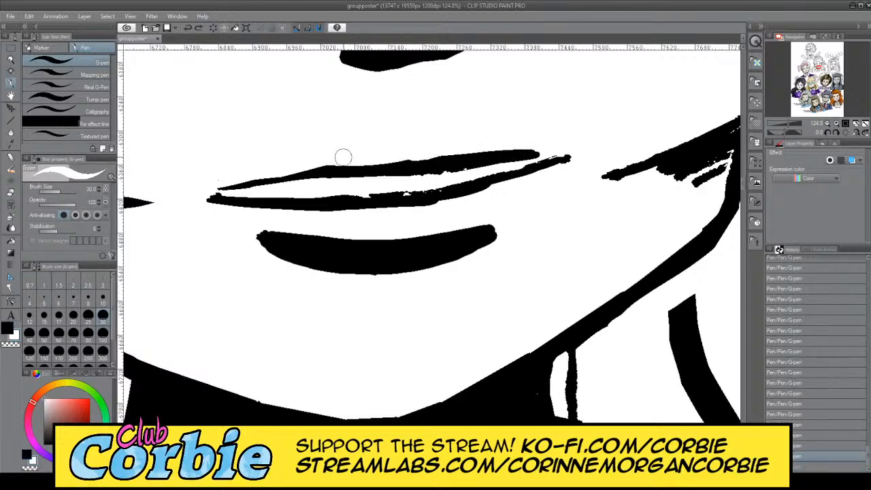
key(c)
mouse_move(313, 176)
mouse_down()
mouse_move(435, 162)
mouse_move(426, 163)
mouse_up()
mouse_move(370, 168)
mouse_down()
mouse_move(337, 166)
mouse_move(428, 158)
mouse_move(333, 167)
mouse_up()
drag(223, 187, 342, 166)
drag(229, 183, 340, 162)
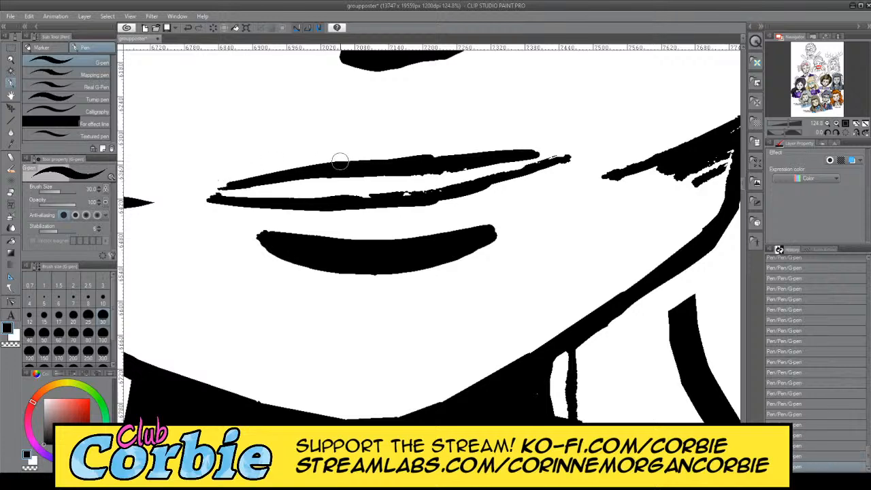
Step: Shave the upper lip's top edge smooth and thin the lower lip line with transparent ink
key(c)
mouse_move(213, 183)
mouse_down()
mouse_move(351, 149)
mouse_move(333, 153)
mouse_move(384, 158)
mouse_up()
drag(443, 146, 552, 146)
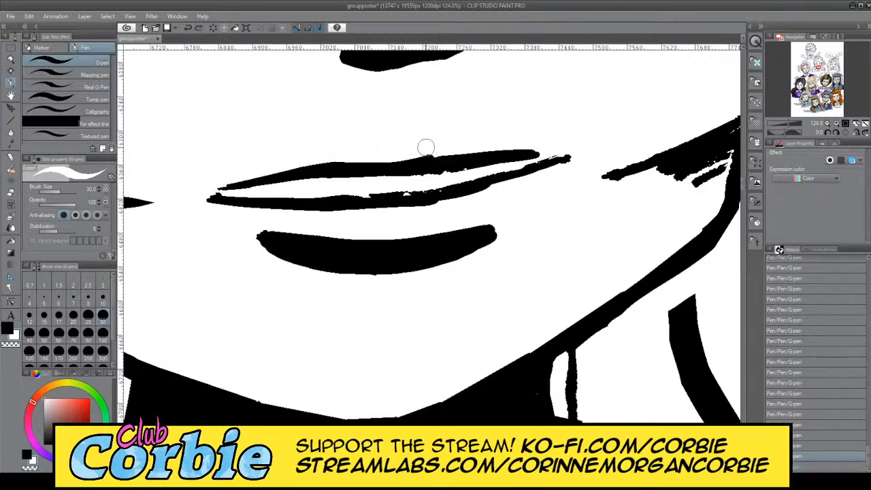
drag(424, 145, 530, 141)
drag(466, 143, 555, 141)
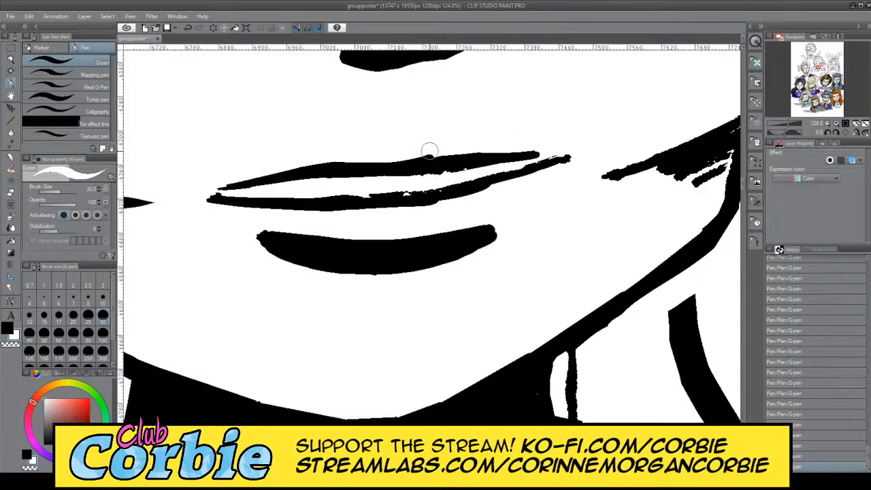
drag(429, 151, 546, 144)
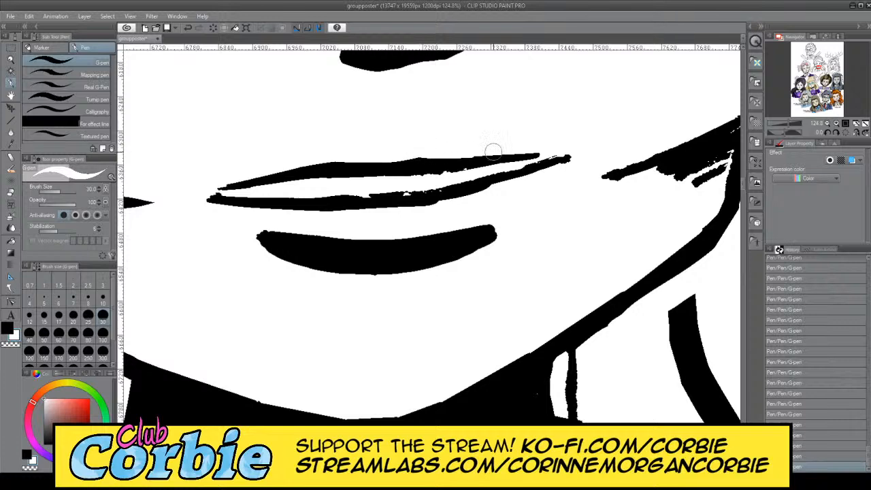
drag(494, 151, 483, 153)
drag(352, 191, 438, 179)
mouse_move(200, 195)
mouse_down()
mouse_move(368, 192)
mouse_move(467, 173)
mouse_move(369, 188)
mouse_move(463, 175)
mouse_move(401, 192)
mouse_move(535, 156)
mouse_up()
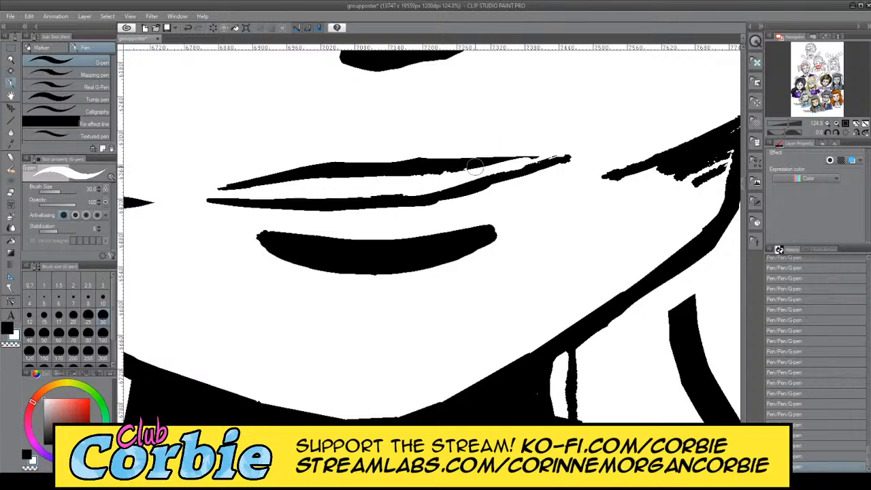
mouse_move(402, 186)
mouse_down()
mouse_move(462, 179)
mouse_move(577, 142)
mouse_move(534, 158)
mouse_move(580, 145)
mouse_move(566, 147)
mouse_move(565, 170)
mouse_move(555, 167)
mouse_move(587, 152)
mouse_up()
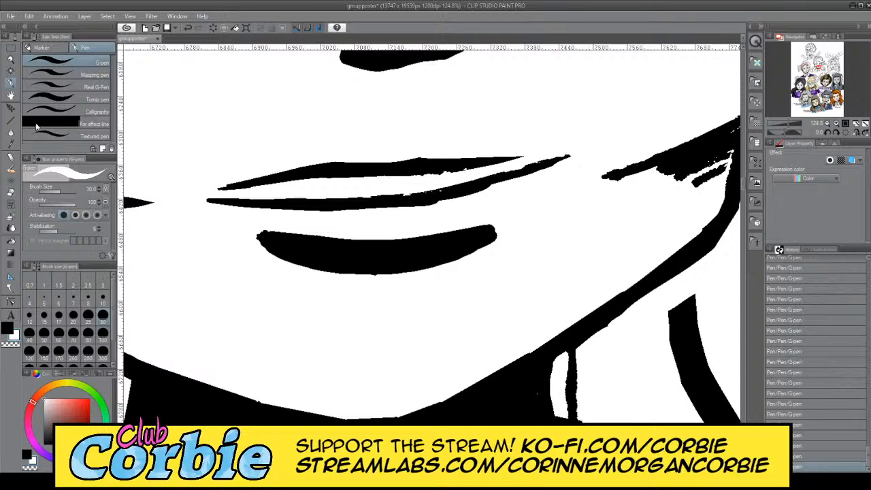
Step: Zoom out to the whole poster, then into a close-up of Ruby Wood's lips
click(12, 59)
drag(319, 170, 307, 177)
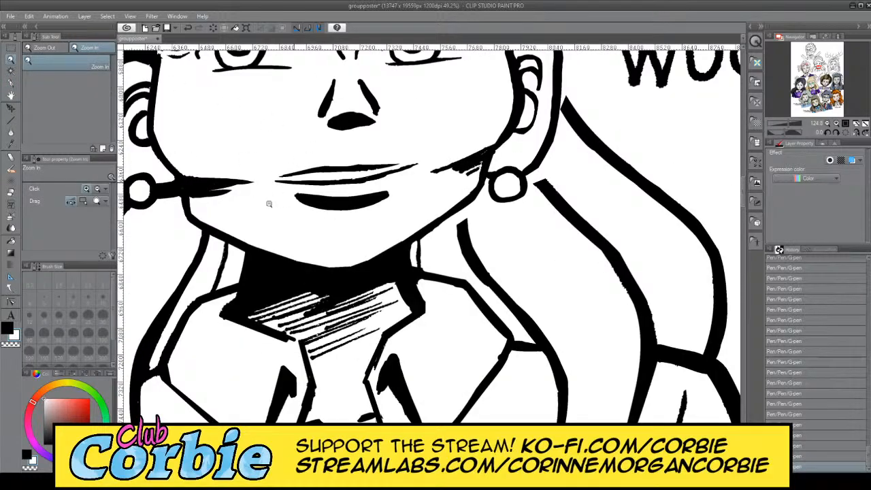
drag(269, 203, 279, 205)
mouse_move(336, 143)
mouse_down()
mouse_move(327, 144)
mouse_move(354, 189)
mouse_up()
drag(327, 160, 343, 191)
drag(358, 223, 254, 194)
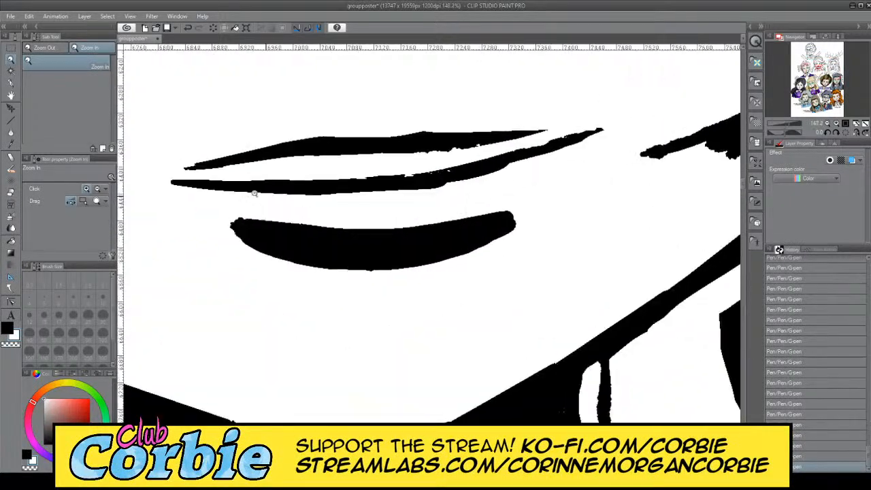
Step: Paint out the mouth's lower black band in white and cut away its right-end blob
click(16, 83)
key(x)
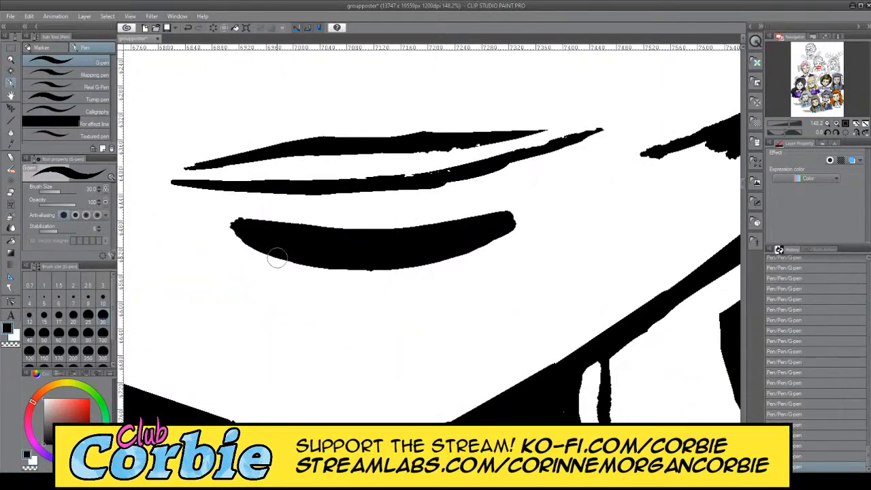
key(x)
mouse_move(228, 221)
mouse_down()
mouse_move(284, 257)
mouse_move(393, 274)
mouse_move(326, 245)
mouse_move(512, 223)
mouse_move(299, 243)
mouse_move(511, 223)
mouse_up()
key(ctrl+z)
key(ctrl+z)
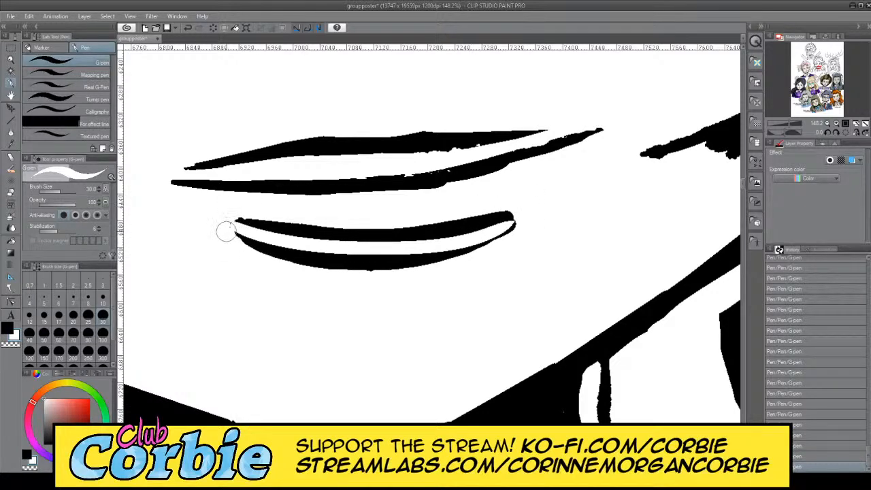
mouse_move(225, 229)
mouse_down()
mouse_move(247, 241)
mouse_move(370, 255)
mouse_move(510, 236)
mouse_move(367, 254)
mouse_up()
drag(529, 212, 419, 246)
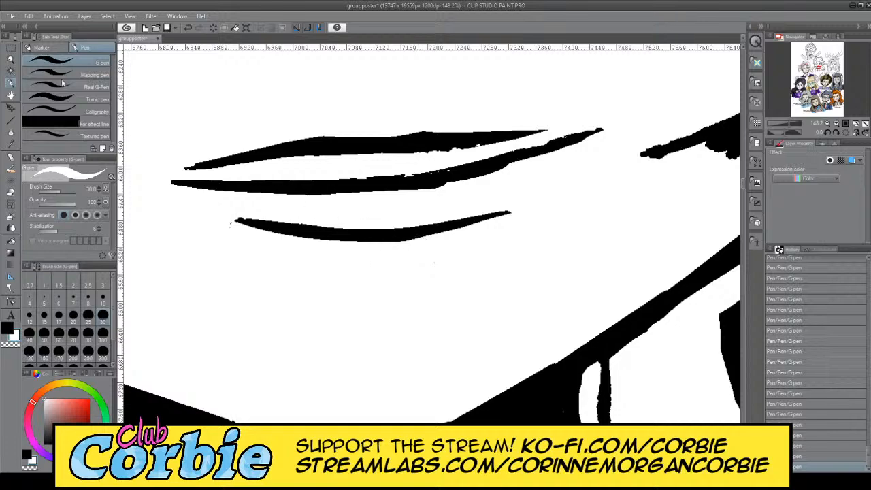
click(11, 60)
drag(293, 218, 126, 300)
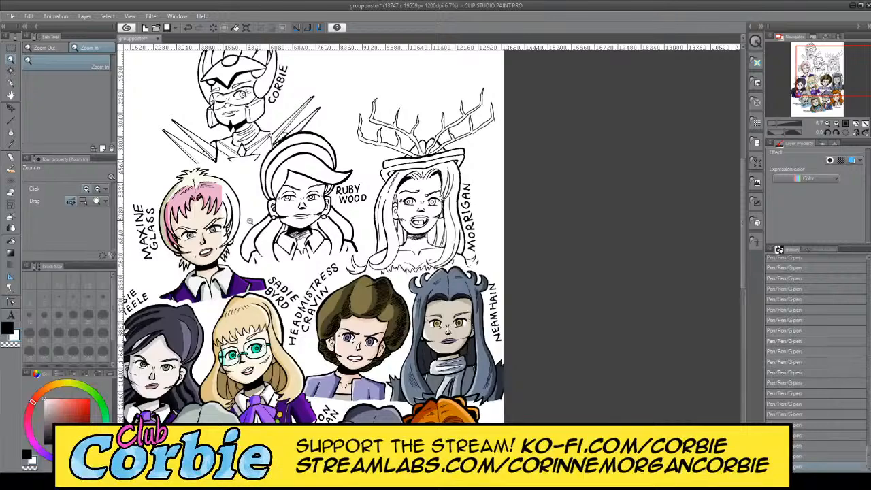
Step: Lasso Ruby Wood's nose, nudge it slightly down, and narrow it to 67% width
drag(311, 201, 361, 201)
drag(253, 200, 275, 193)
click(12, 54)
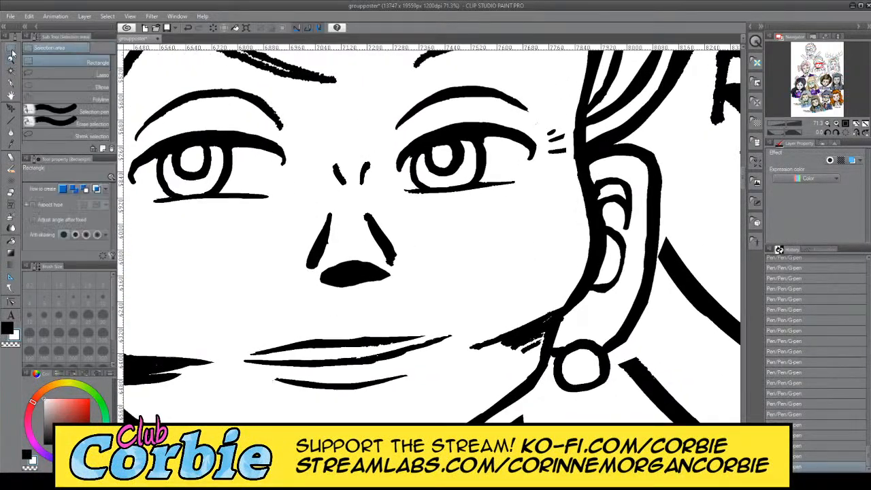
click(68, 74)
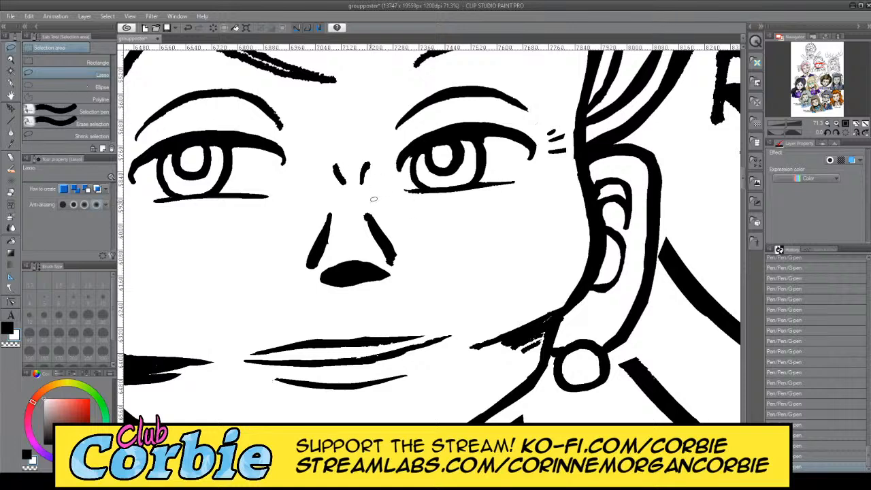
mouse_move(284, 291)
mouse_down()
mouse_move(421, 243)
mouse_move(406, 209)
mouse_up()
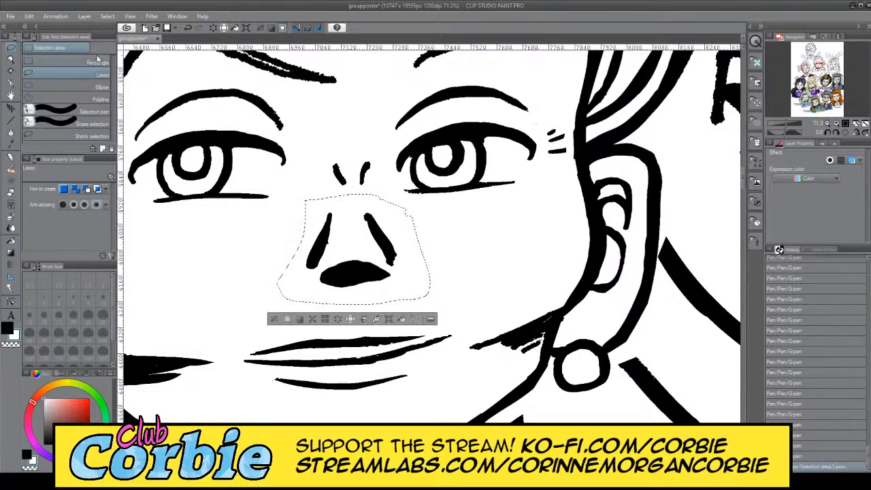
click(11, 109)
drag(338, 232, 340, 250)
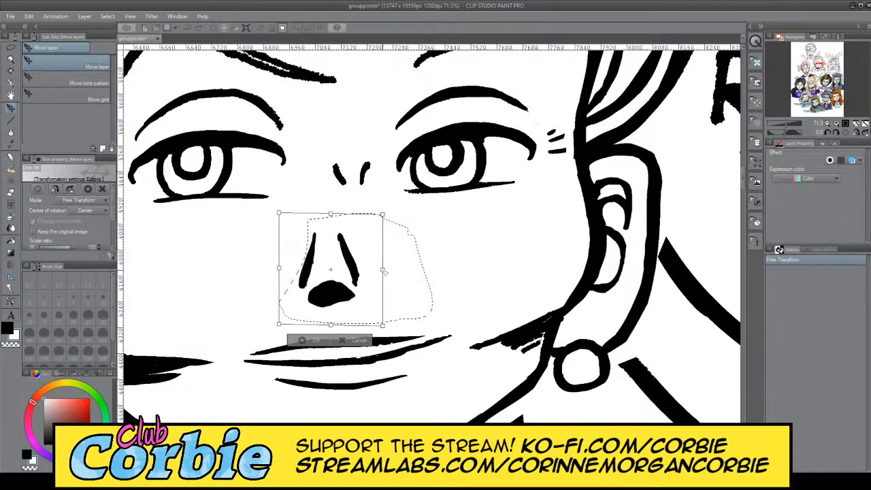
drag(384, 272, 367, 285)
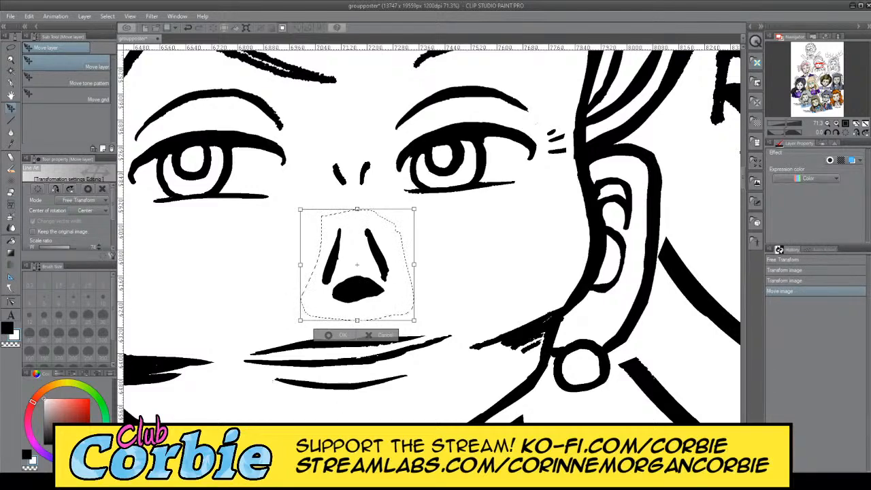
key(Return)
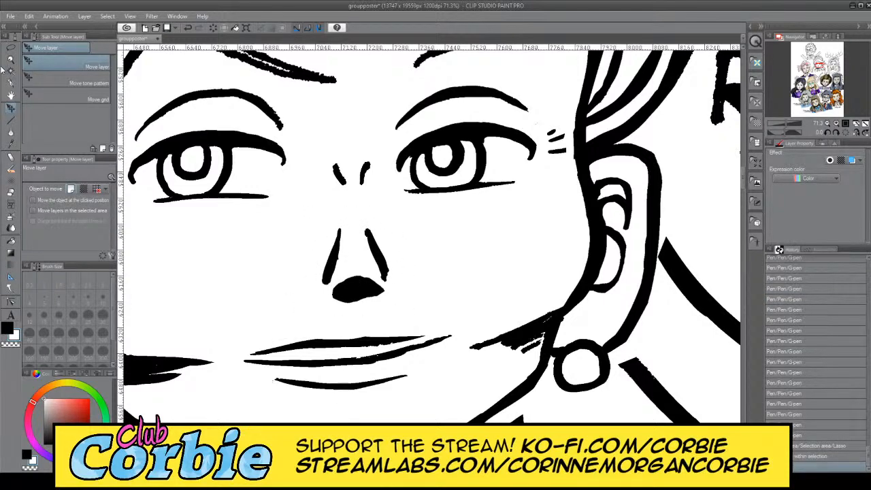
click(12, 59)
drag(317, 152, 403, 206)
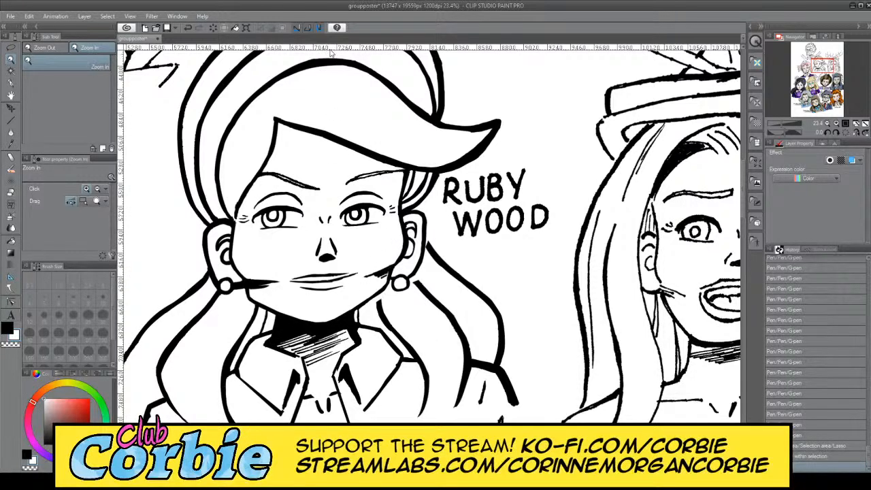
drag(330, 51, 335, 284)
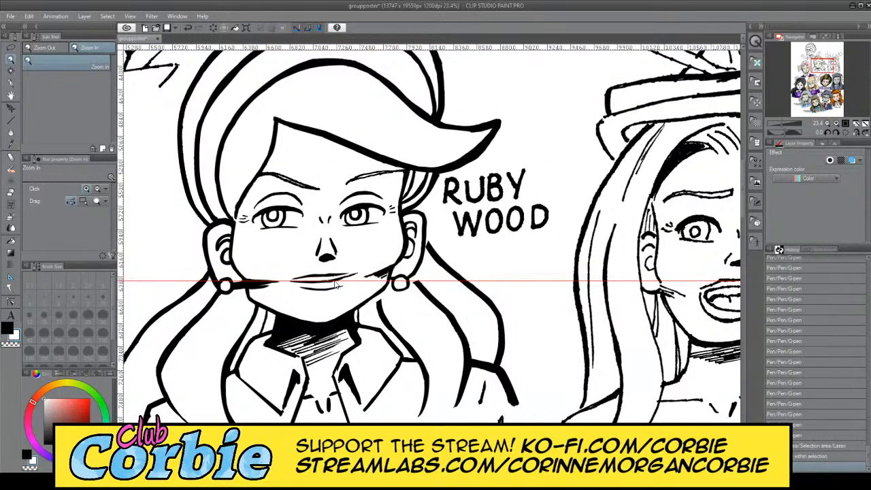
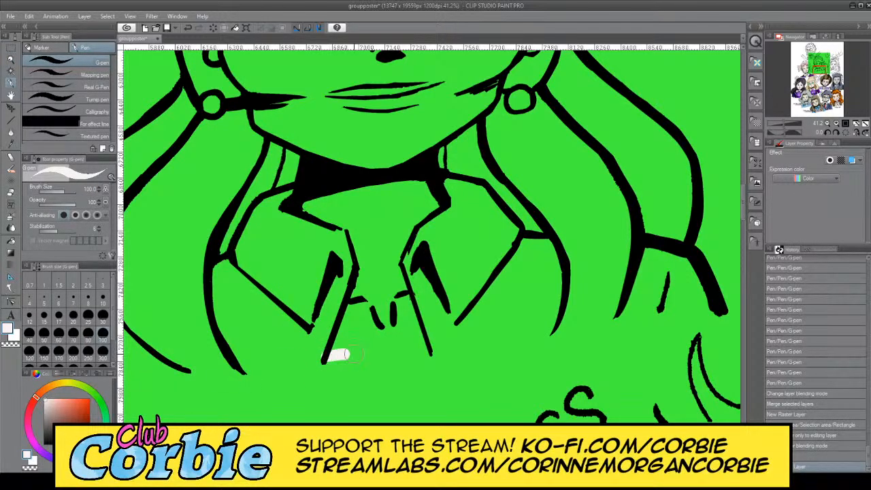
Step: Paint off-white skin over the neck beside the collar, up to the earring and along the chin
mouse_move(355, 354)
mouse_down()
mouse_move(412, 345)
mouse_move(331, 361)
mouse_move(442, 351)
mouse_move(398, 334)
mouse_move(326, 352)
mouse_move(410, 310)
mouse_move(355, 321)
mouse_move(343, 262)
mouse_move(351, 275)
mouse_move(362, 235)
mouse_move(382, 277)
mouse_move(399, 245)
mouse_move(425, 328)
mouse_move(416, 336)
mouse_move(411, 223)
mouse_move(378, 208)
mouse_move(349, 175)
mouse_move(319, 185)
mouse_move(301, 214)
mouse_move(340, 204)
mouse_move(355, 158)
mouse_move(375, 142)
mouse_move(394, 147)
mouse_move(433, 213)
mouse_up()
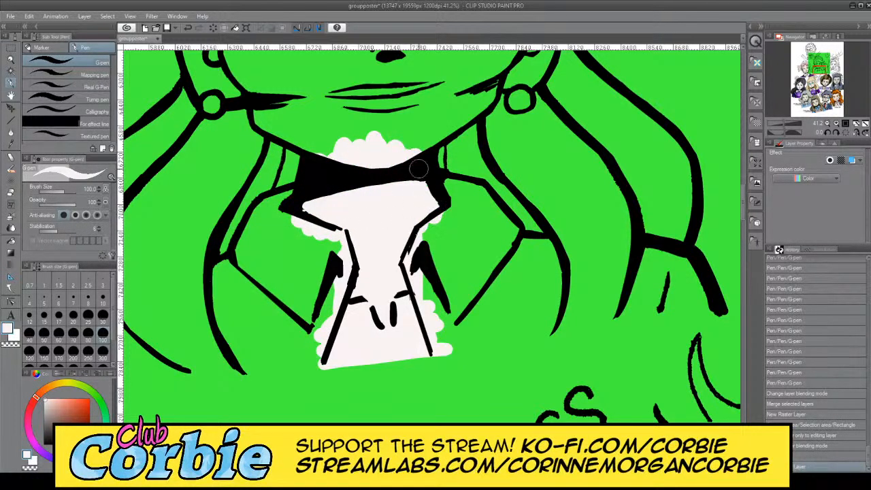
mouse_move(418, 169)
mouse_down()
mouse_move(415, 125)
mouse_move(387, 153)
mouse_move(448, 111)
mouse_move(411, 149)
mouse_move(457, 110)
mouse_move(422, 144)
mouse_move(471, 106)
mouse_move(423, 143)
mouse_move(476, 104)
mouse_up()
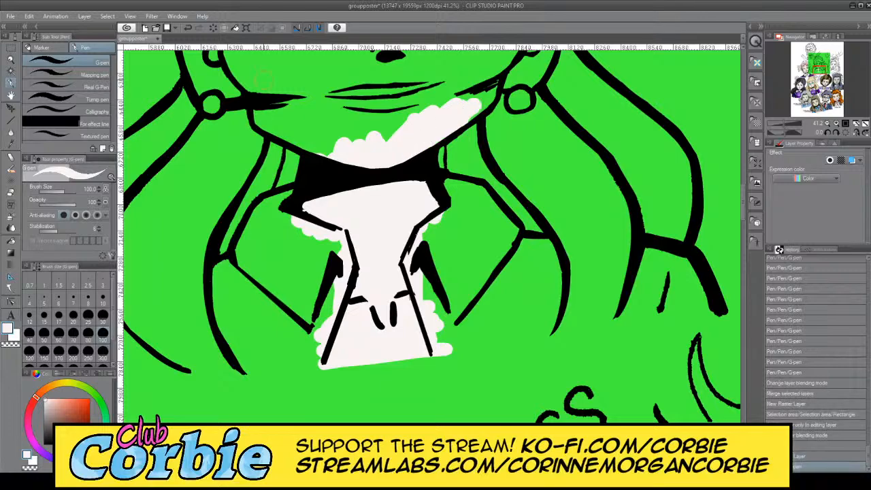
click(11, 61)
drag(380, 249, 173, 204)
drag(378, 190, 517, 187)
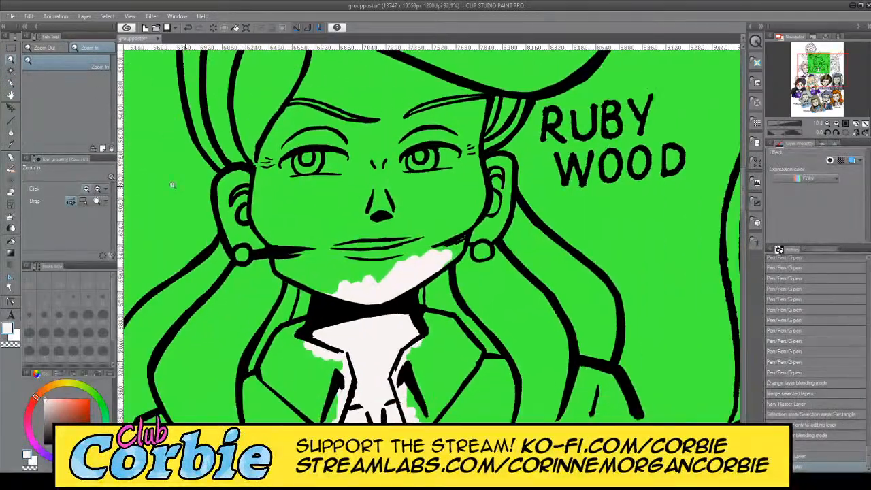
click(11, 82)
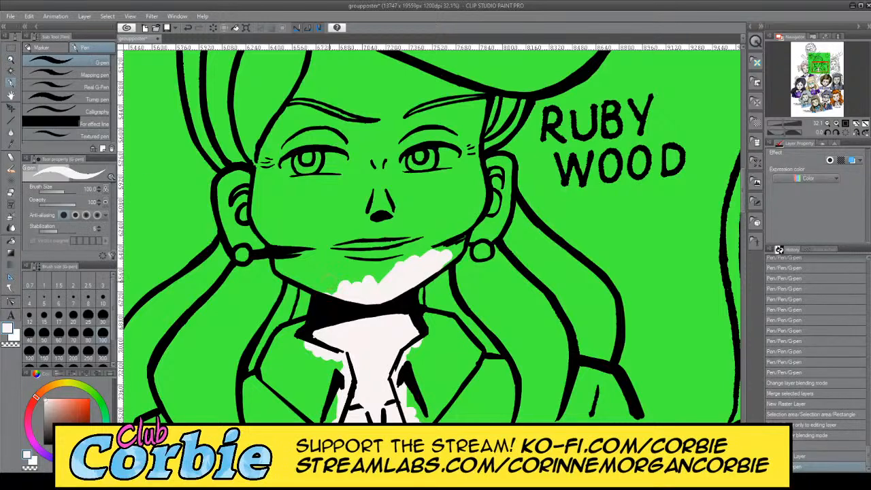
mouse_move(436, 282)
mouse_down()
mouse_move(466, 242)
mouse_move(468, 275)
mouse_move(446, 284)
mouse_move(487, 279)
mouse_move(474, 260)
mouse_move(472, 272)
mouse_move(494, 203)
mouse_up()
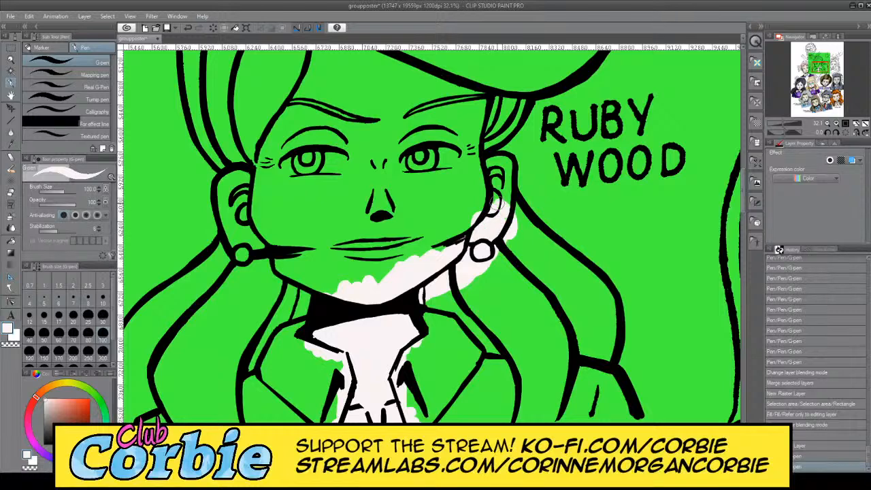
mouse_move(422, 293)
mouse_down()
mouse_move(297, 280)
mouse_move(336, 307)
mouse_move(267, 269)
mouse_move(241, 241)
mouse_move(230, 252)
mouse_move(242, 188)
mouse_move(217, 190)
mouse_up()
Step: Fill the inside of Ruby Wood's left ear with pale skin
click(9, 60)
click(10, 83)
mouse_move(252, 252)
mouse_down()
mouse_move(256, 277)
mouse_move(237, 166)
mouse_move(255, 198)
mouse_move(268, 256)
mouse_move(237, 147)
mouse_move(235, 193)
mouse_move(234, 164)
mouse_move(244, 119)
mouse_move(276, 125)
mouse_move(251, 146)
mouse_move(267, 110)
mouse_move(295, 135)
mouse_move(256, 141)
mouse_move(306, 187)
mouse_move(329, 250)
mouse_move(318, 266)
mouse_move(328, 275)
mouse_move(284, 200)
mouse_move(317, 194)
mouse_move(329, 64)
mouse_move(334, 175)
mouse_move(341, 139)
mouse_move(375, 327)
mouse_up()
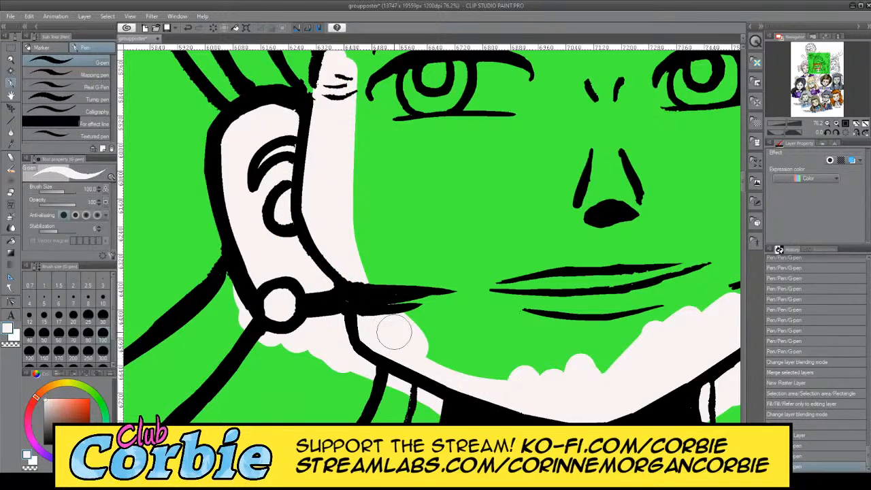
click(11, 59)
drag(276, 270, 136, 306)
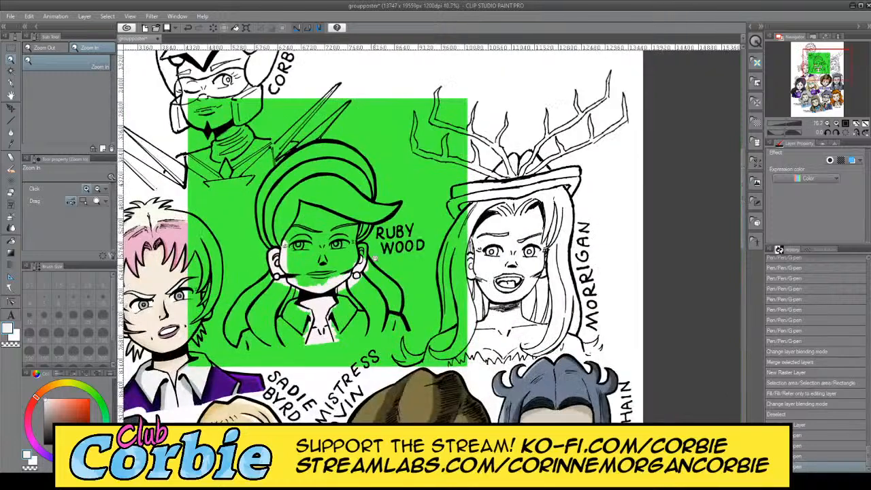
Step: Paint pale skin inside and around the ear, up beside it and along the jaw
drag(369, 252, 498, 251)
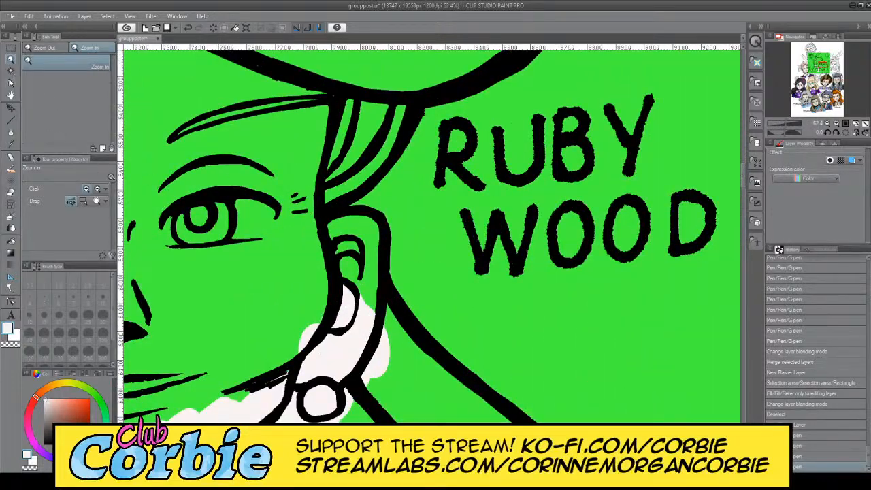
key(p)
mouse_move(327, 258)
mouse_down()
mouse_move(358, 320)
mouse_move(365, 252)
mouse_move(365, 279)
mouse_move(343, 249)
mouse_move(338, 224)
mouse_move(332, 253)
mouse_move(342, 230)
mouse_move(365, 230)
mouse_up()
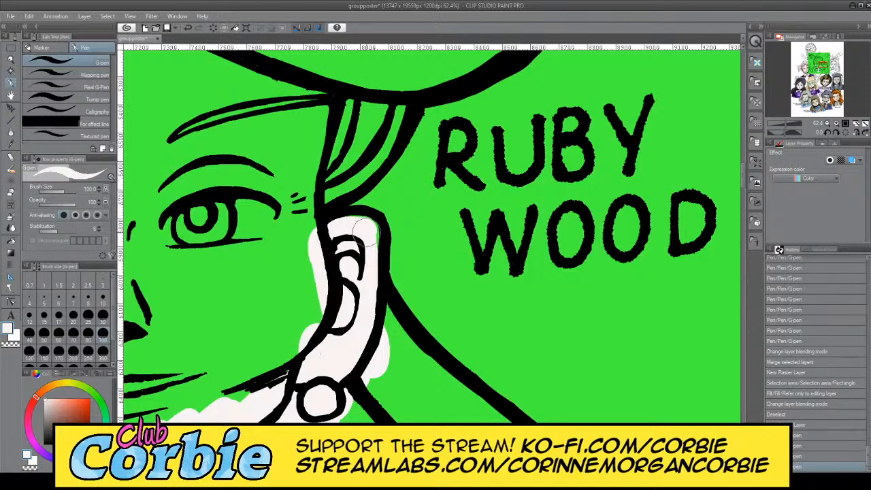
mouse_move(326, 262)
mouse_down()
mouse_move(301, 229)
mouse_move(339, 95)
mouse_move(313, 119)
mouse_move(332, 105)
mouse_move(334, 114)
mouse_move(262, 68)
mouse_move(248, 81)
mouse_move(337, 70)
mouse_move(285, 61)
mouse_up()
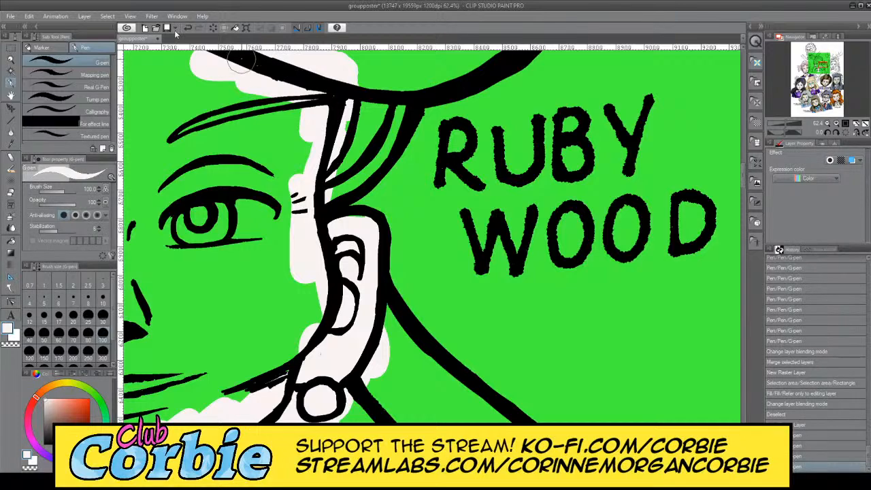
click(11, 60)
drag(371, 192, 190, 165)
drag(302, 216, 476, 213)
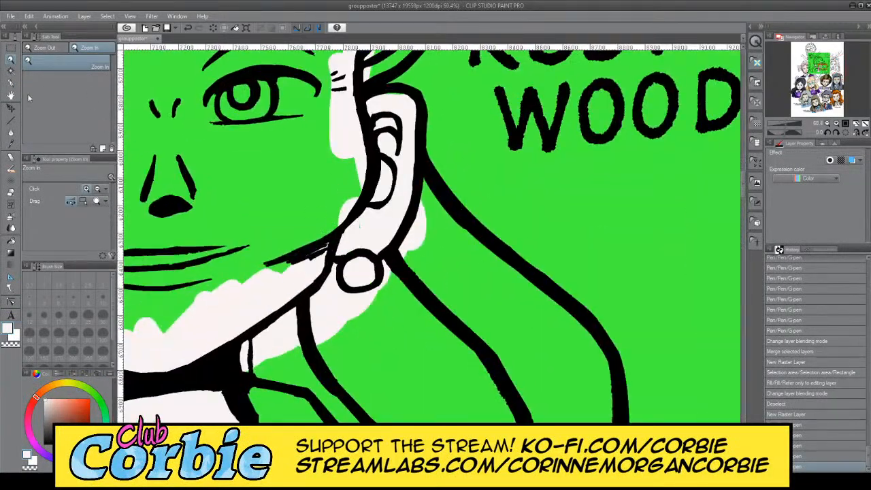
click(10, 81)
mouse_move(309, 247)
mouse_down()
mouse_move(347, 214)
mouse_move(294, 254)
mouse_move(347, 215)
mouse_move(355, 166)
mouse_move(301, 223)
mouse_up()
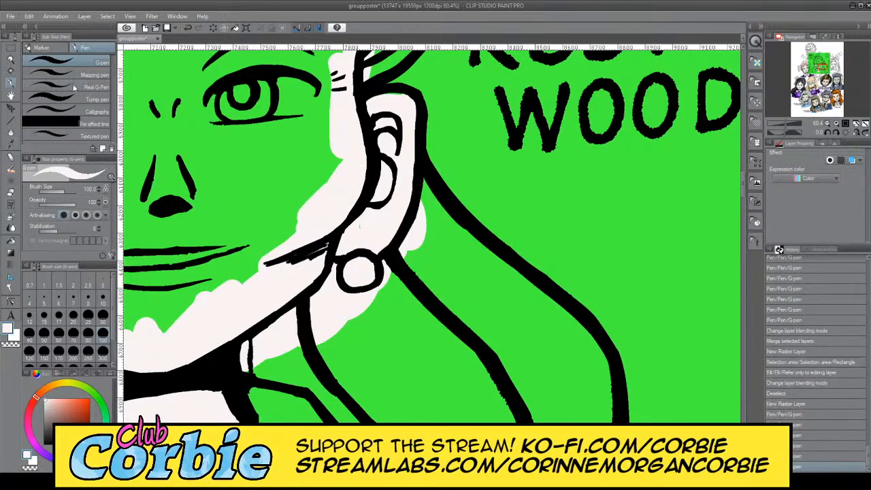
Step: Edge the left hairline and right forehead in skin tone, then Fill the rest of the face
click(11, 60)
drag(362, 208, 289, 163)
drag(293, 119, 346, 100)
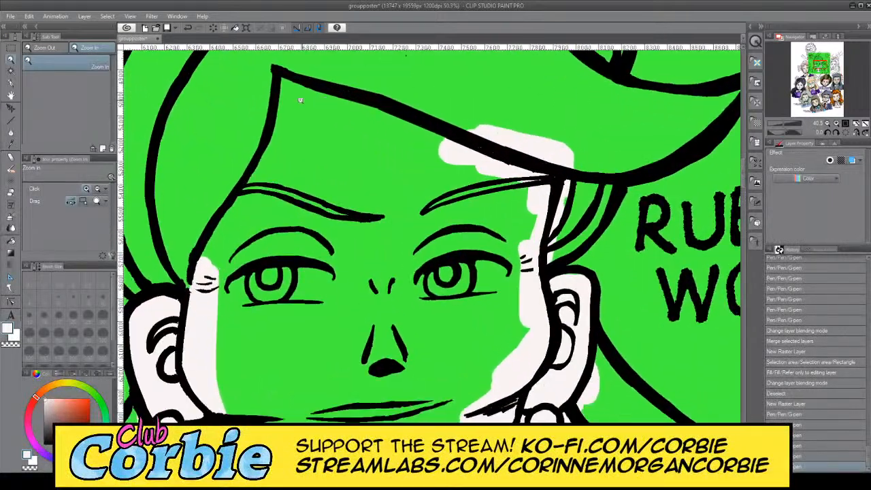
click(11, 83)
mouse_move(205, 261)
mouse_down()
mouse_move(222, 220)
mouse_move(183, 297)
mouse_move(272, 75)
mouse_move(308, 71)
mouse_move(300, 88)
mouse_move(442, 139)
mouse_move(408, 102)
mouse_move(424, 141)
mouse_move(453, 147)
mouse_move(442, 124)
mouse_up()
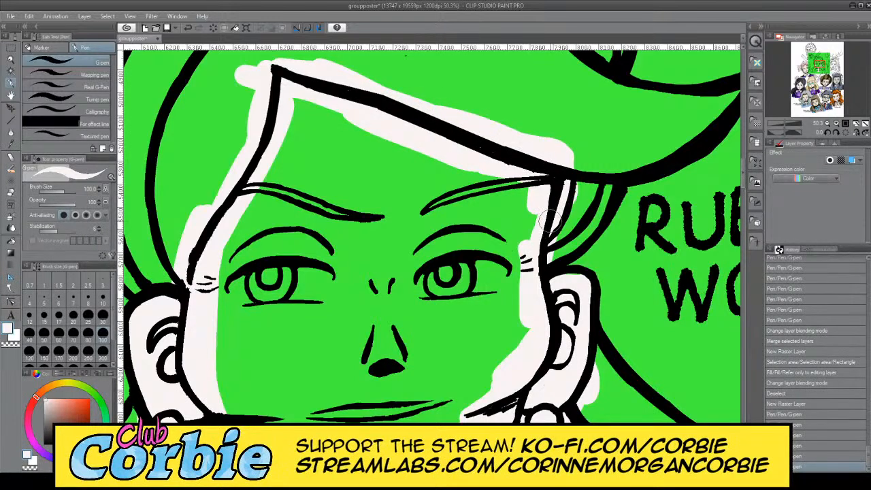
drag(551, 220, 521, 253)
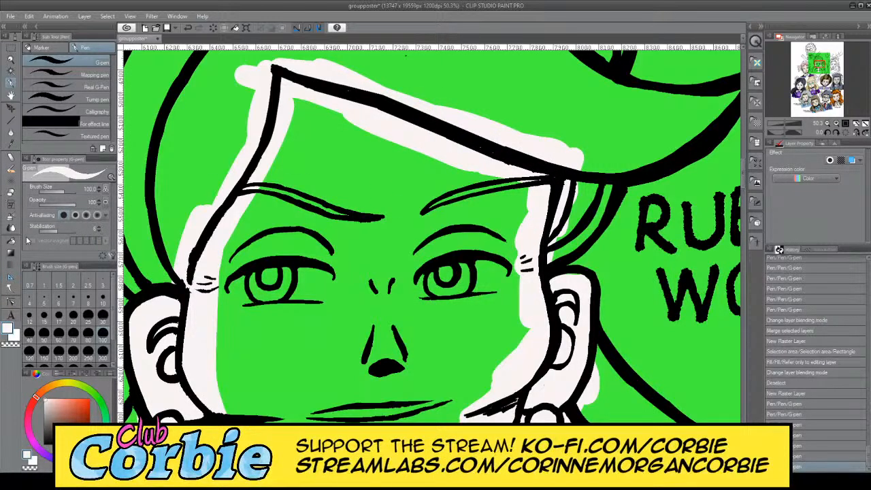
click(11, 241)
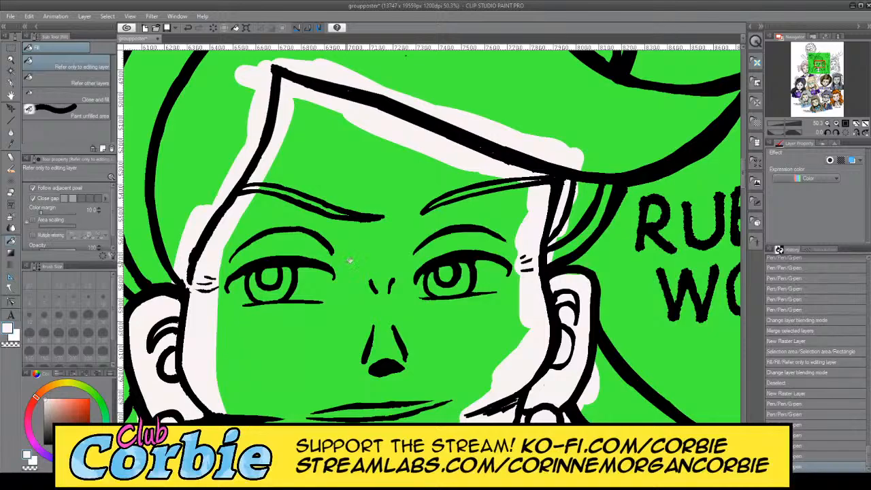
click(357, 253)
Step: Zoom to the colour chart and sample Ruby Wood's hair swatch with the Eyedropper
click(11, 62)
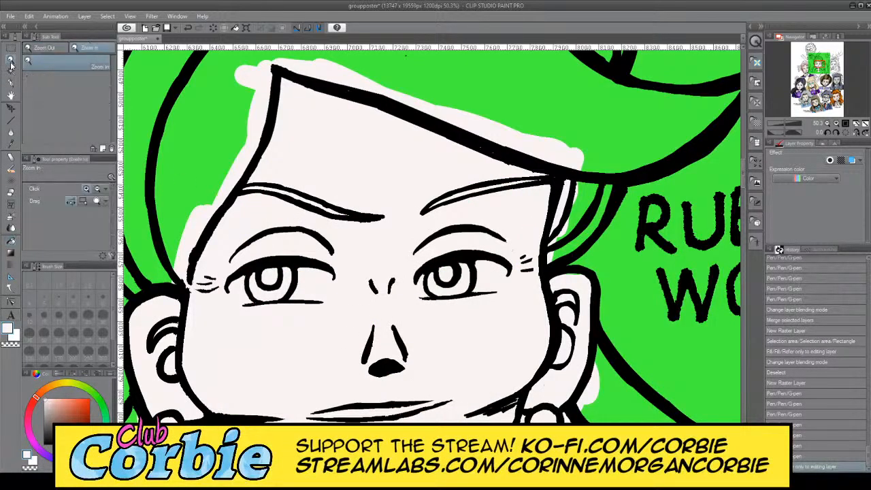
drag(317, 214, 342, 217)
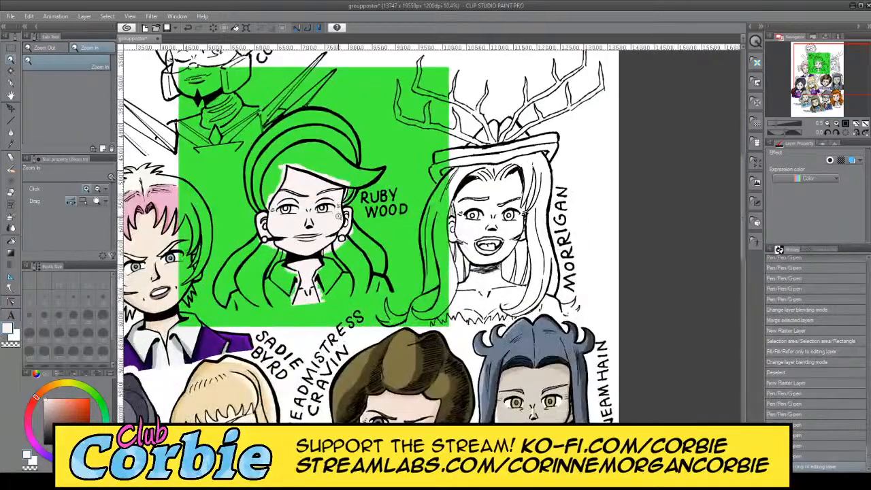
drag(310, 194, 306, 216)
drag(297, 148, 337, 148)
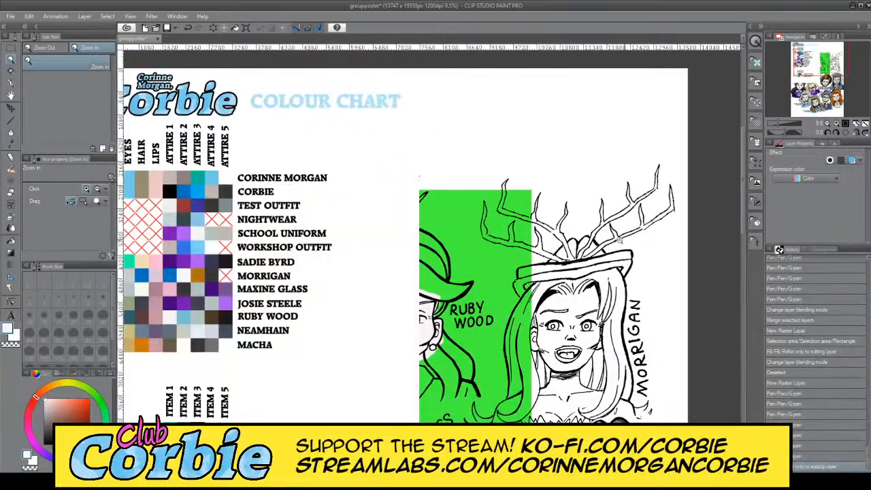
drag(329, 224, 313, 252)
drag(235, 238, 272, 238)
drag(259, 273, 272, 271)
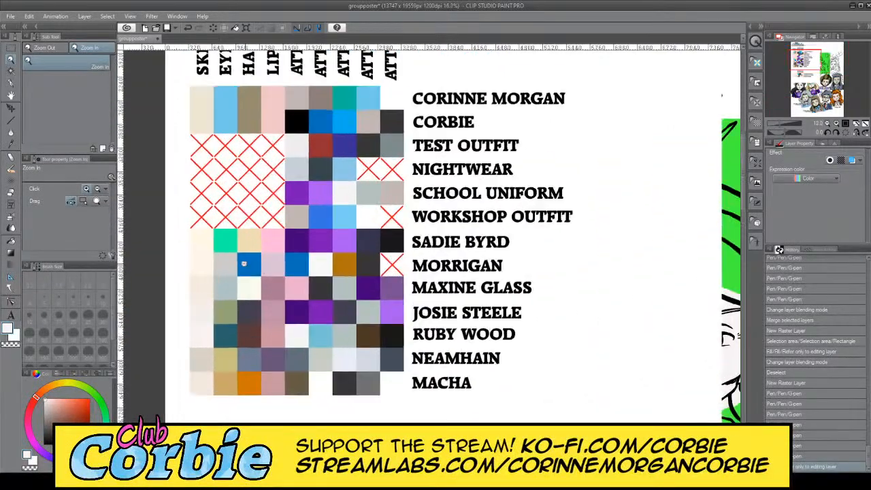
click(11, 144)
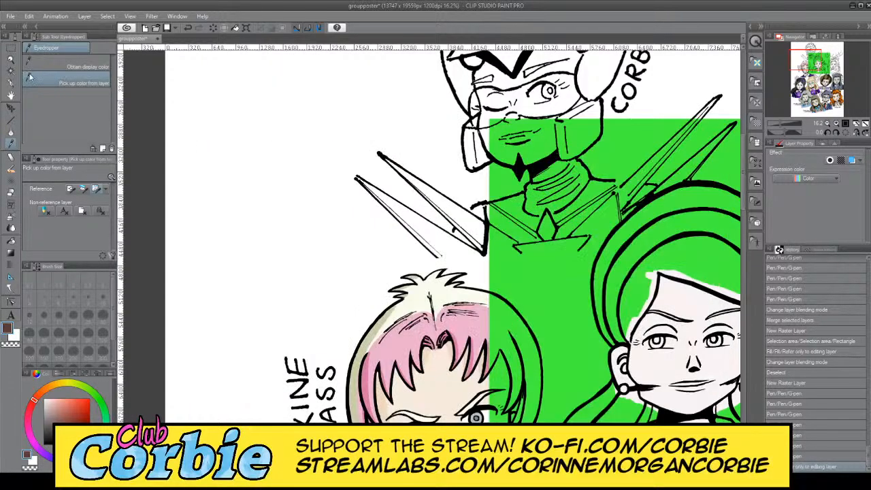
Step: Check the face fill by undoing and redoing it, then add a new raster layer for the hair
click(11, 60)
drag(303, 184, 178, 185)
drag(397, 173, 420, 243)
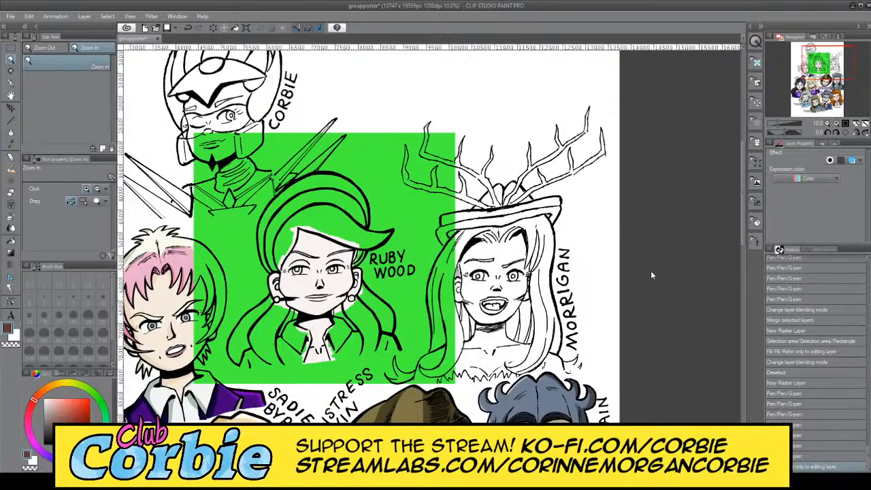
key(ctrl+z)
key(ctrl+y)
click(90, 32)
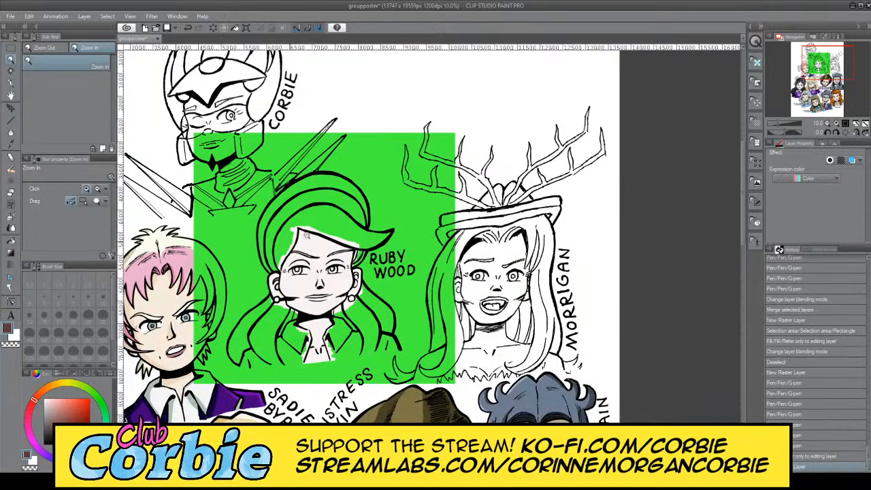
drag(307, 235, 324, 227)
click(258, 266)
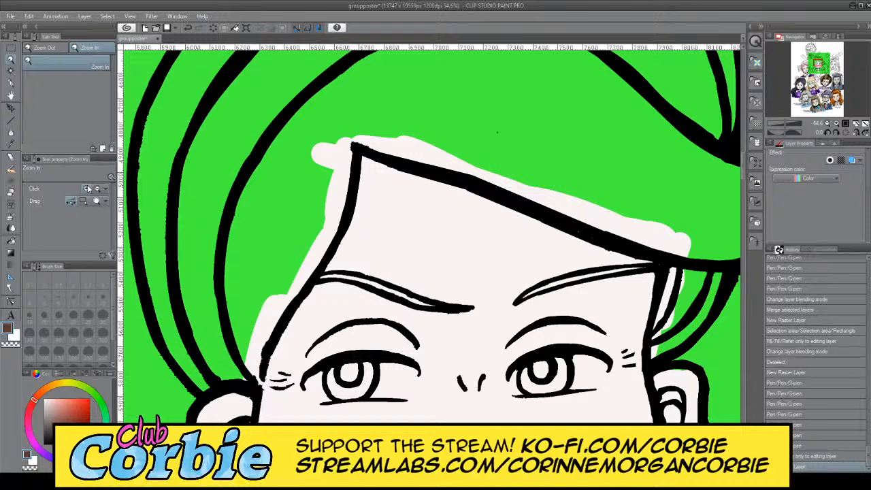
Step: Paint brown along the hair's left edge, filling the lower-left green gap
click(10, 83)
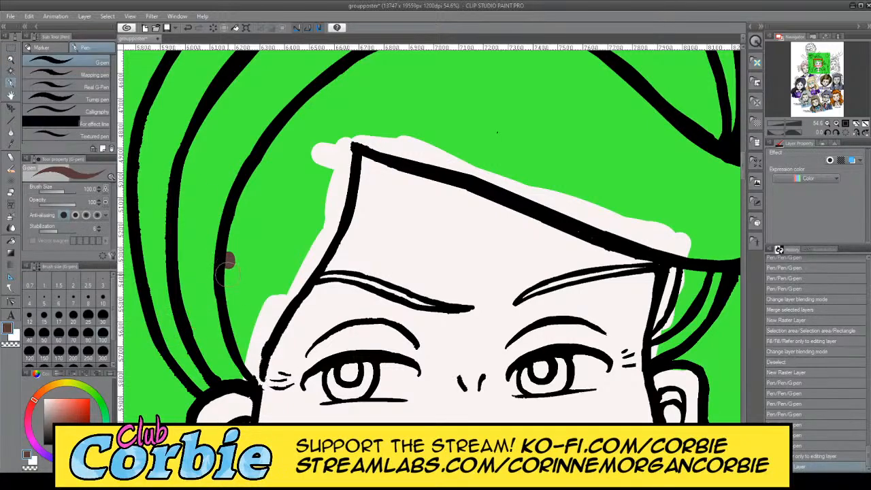
mouse_move(226, 274)
mouse_down()
mouse_move(226, 328)
mouse_move(211, 253)
mouse_move(228, 255)
mouse_move(232, 319)
mouse_move(251, 380)
mouse_move(262, 272)
mouse_move(248, 348)
mouse_move(270, 323)
mouse_move(251, 359)
mouse_move(273, 250)
mouse_move(269, 202)
mouse_move(256, 256)
mouse_move(235, 282)
mouse_move(223, 216)
mouse_move(239, 141)
mouse_move(261, 137)
mouse_move(221, 221)
mouse_move(251, 156)
mouse_move(282, 127)
mouse_move(297, 137)
mouse_move(306, 173)
mouse_move(268, 294)
mouse_move(303, 244)
mouse_move(268, 312)
mouse_move(314, 239)
mouse_move(302, 270)
mouse_move(310, 259)
mouse_move(329, 165)
mouse_move(318, 251)
mouse_move(339, 151)
mouse_move(330, 226)
mouse_move(349, 106)
mouse_move(338, 130)
mouse_move(295, 155)
mouse_move(266, 141)
mouse_move(311, 80)
mouse_move(287, 107)
mouse_move(358, 65)
mouse_move(344, 92)
mouse_move(394, 66)
mouse_move(326, 142)
mouse_move(343, 162)
mouse_move(347, 141)
mouse_move(338, 155)
mouse_move(372, 119)
mouse_move(364, 124)
mouse_move(429, 122)
mouse_move(381, 146)
mouse_move(503, 170)
mouse_move(459, 156)
mouse_move(585, 202)
mouse_up()
drag(234, 345, 228, 325)
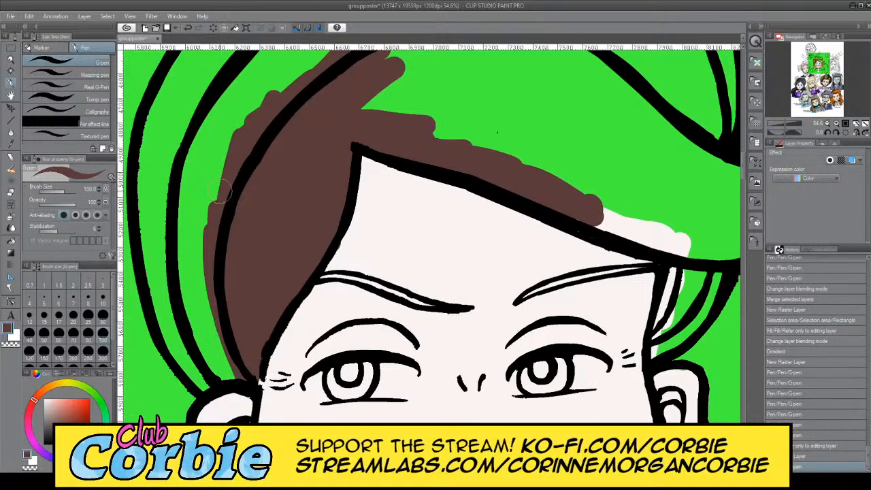
drag(221, 190, 227, 235)
click(10, 59)
drag(278, 170, 215, 183)
Step: Paint brown along the top and lower edges of the front hair lock up to its tip
key(p)
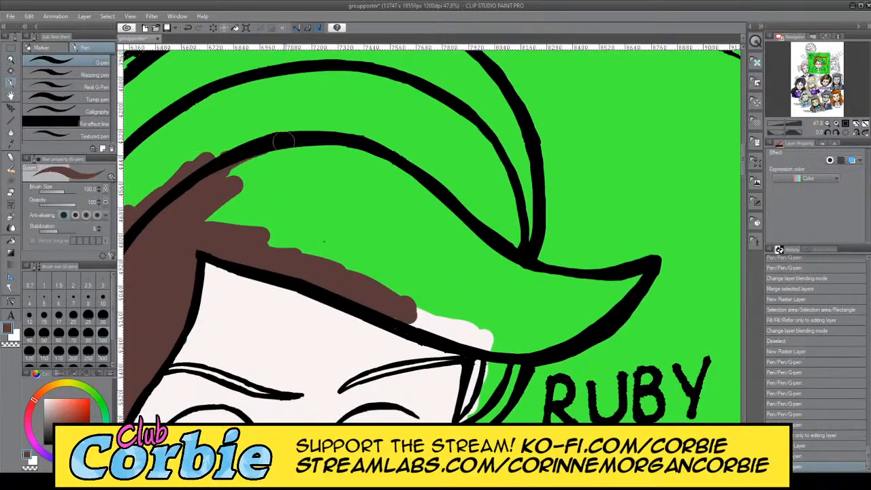
mouse_move(283, 140)
mouse_down()
mouse_move(224, 154)
mouse_move(341, 136)
mouse_move(382, 141)
mouse_move(208, 176)
mouse_move(425, 181)
mouse_move(409, 165)
mouse_move(483, 207)
mouse_up()
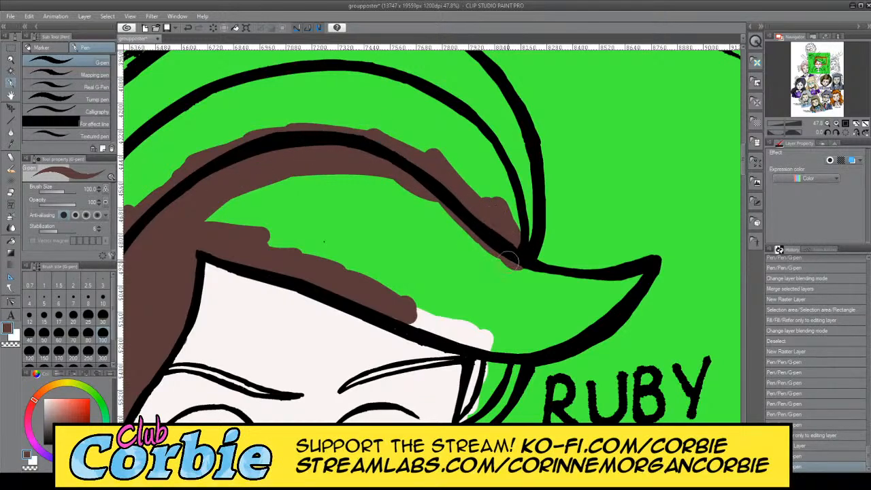
drag(509, 260, 512, 261)
mouse_move(467, 330)
mouse_down()
mouse_move(381, 309)
mouse_move(421, 328)
mouse_move(507, 343)
mouse_move(544, 337)
mouse_move(527, 348)
mouse_move(570, 331)
mouse_move(553, 362)
mouse_up()
scroll(432, 235, right, 4)
scroll(431, 236, left, 1)
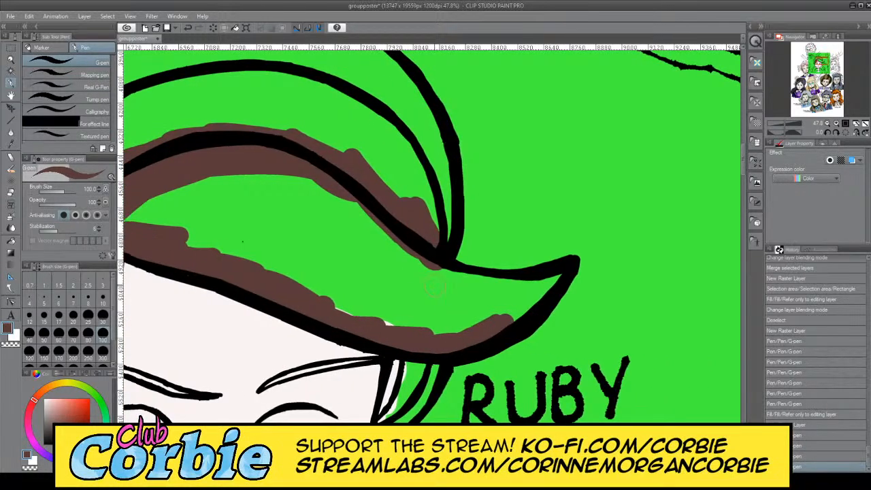
mouse_move(423, 262)
mouse_down()
mouse_move(485, 280)
mouse_move(563, 271)
mouse_move(510, 315)
mouse_move(468, 333)
mouse_move(399, 259)
mouse_move(391, 225)
mouse_up()
mouse_move(383, 324)
mouse_down()
mouse_move(402, 332)
mouse_move(412, 354)
mouse_up()
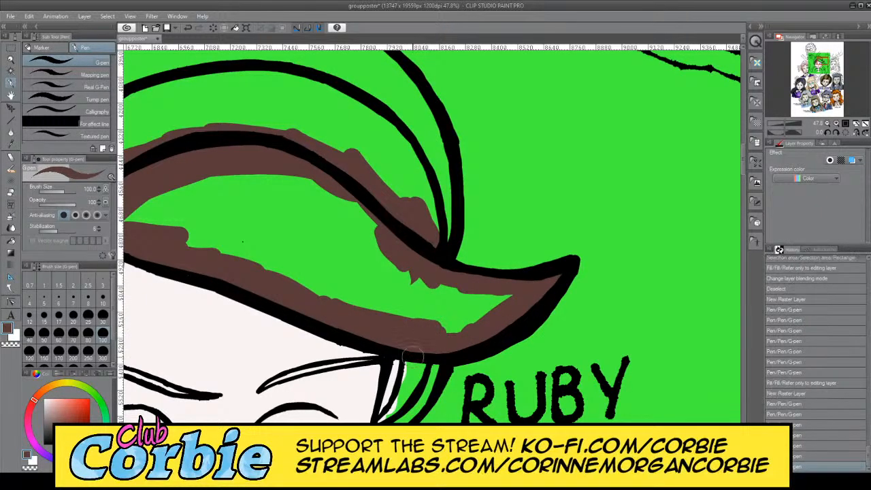
Step: Paint the hair strand beside the lock brown from top to bottom
click(11, 59)
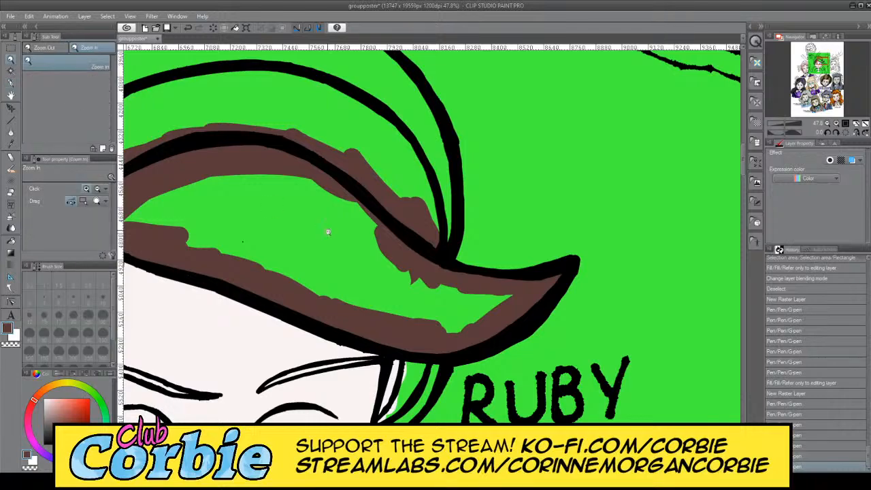
drag(327, 232, 301, 249)
drag(348, 294, 392, 266)
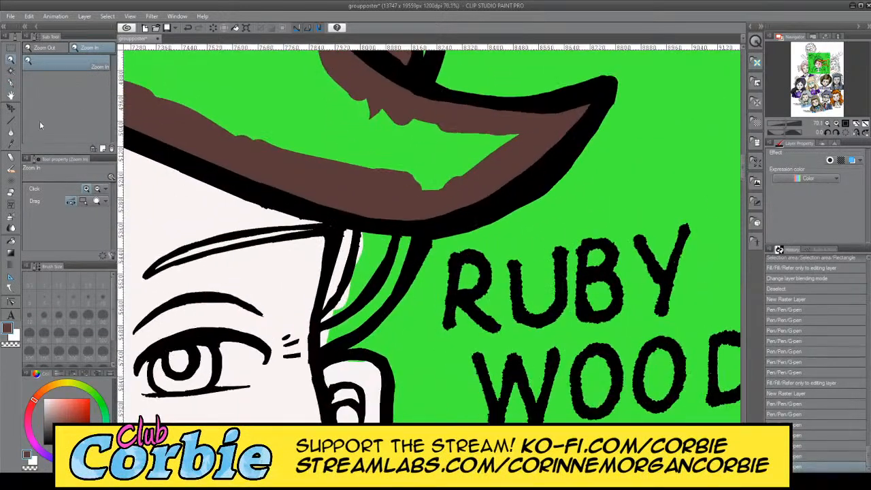
click(11, 83)
mouse_move(353, 236)
mouse_down()
mouse_move(323, 335)
mouse_move(381, 239)
mouse_move(338, 277)
mouse_up()
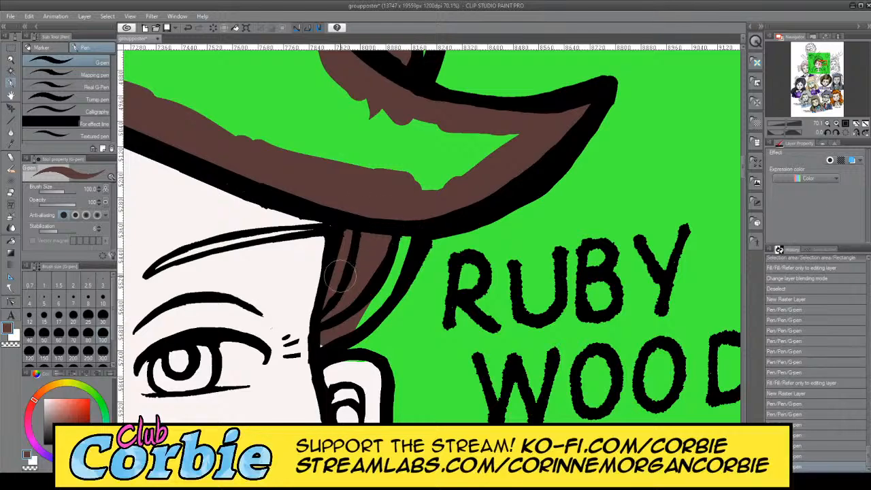
mouse_move(324, 338)
mouse_down()
mouse_move(399, 234)
mouse_move(354, 309)
mouse_move(406, 206)
mouse_move(252, 142)
mouse_up()
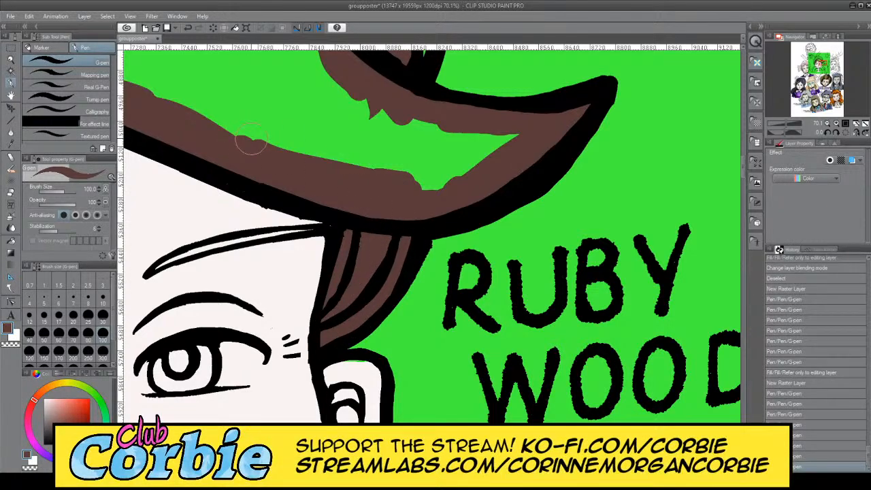
Step: Cover the green gaps along the lock's outline and near its tip with brown
click(11, 61)
drag(378, 185, 344, 186)
drag(287, 81, 304, 76)
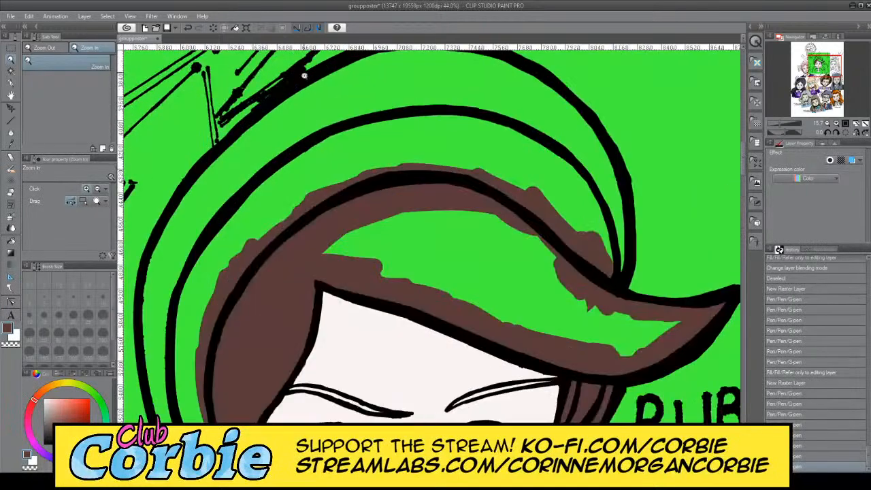
drag(341, 146, 324, 149)
drag(417, 204, 427, 202)
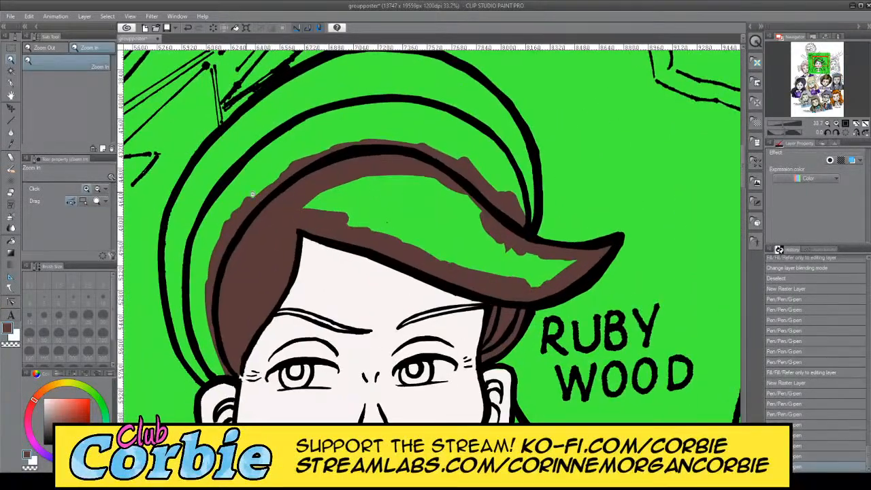
drag(535, 222, 487, 192)
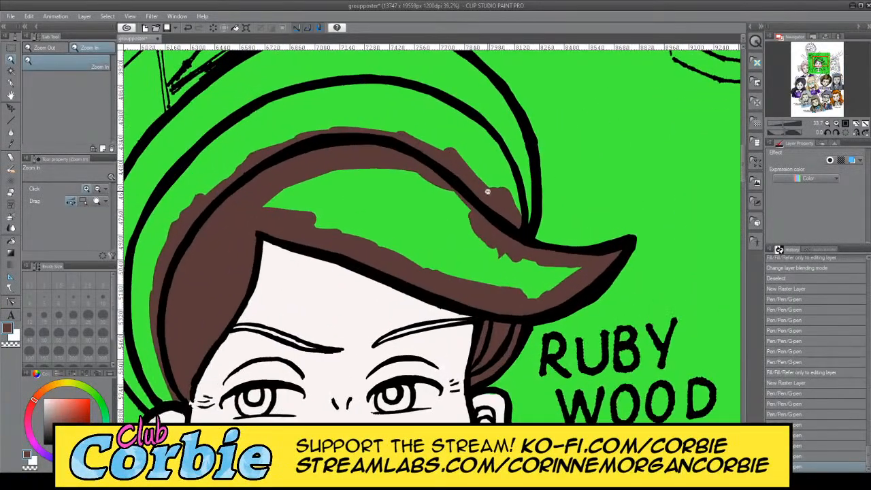
click(10, 83)
drag(484, 229, 449, 192)
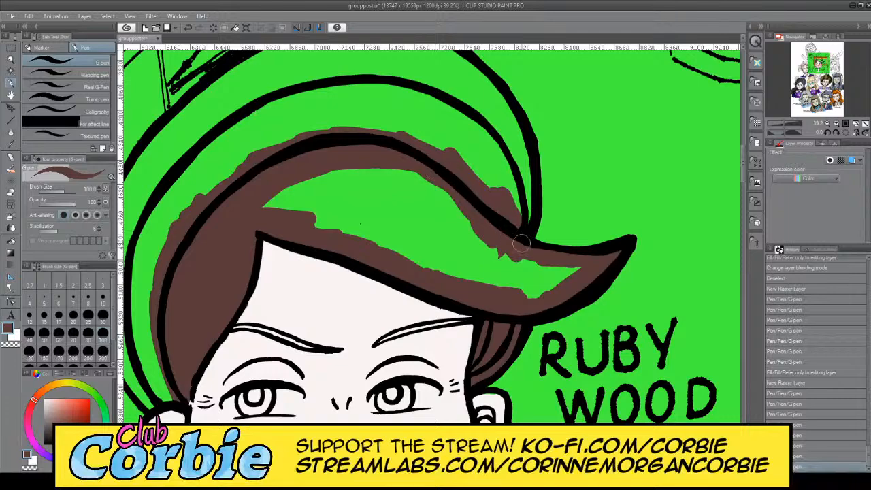
drag(574, 266, 566, 261)
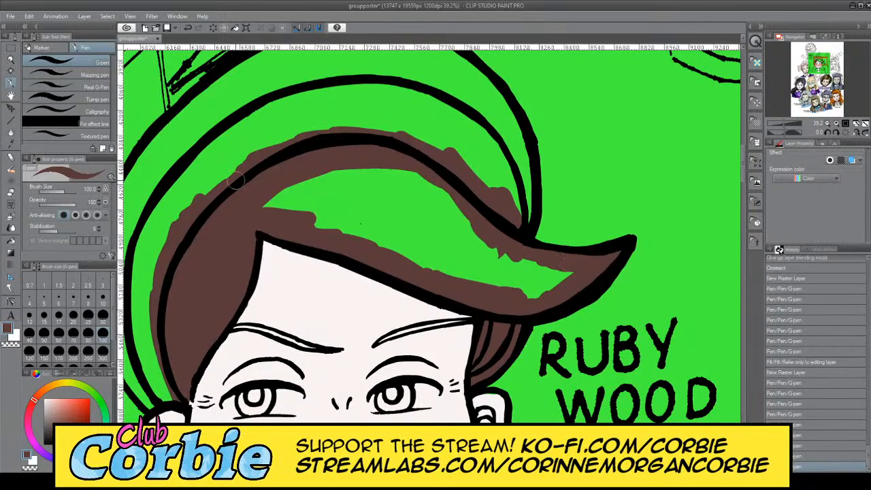
Step: Flood the remaining green inside the hair lock with brown using Fill
click(11, 241)
click(329, 186)
click(11, 60)
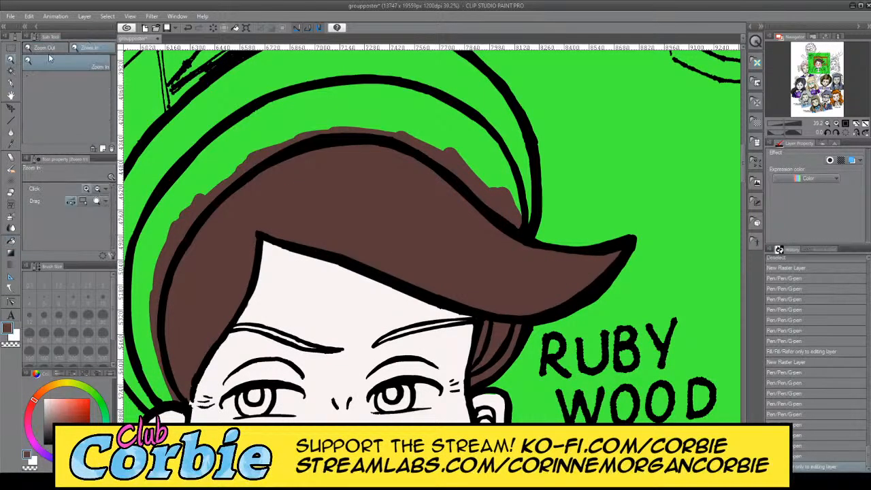
drag(389, 205, 327, 206)
drag(389, 184, 428, 185)
drag(365, 145, 381, 114)
drag(481, 79, 224, 176)
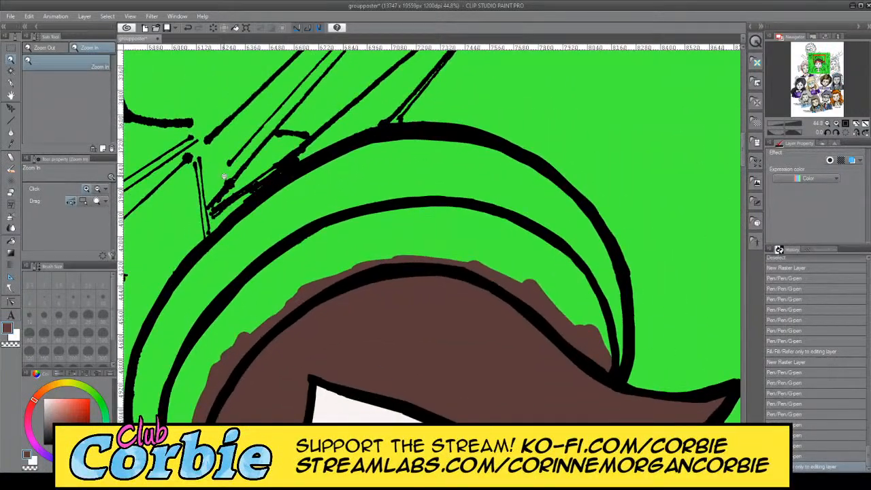
Step: Brush brown along the crown's inner band and upper curve, down the left side
click(10, 83)
mouse_move(302, 228)
mouse_down()
mouse_move(360, 194)
mouse_move(265, 265)
mouse_move(430, 210)
mouse_move(355, 198)
mouse_up()
mouse_move(429, 196)
mouse_down()
mouse_move(485, 200)
mouse_move(479, 206)
mouse_move(423, 196)
mouse_move(537, 232)
mouse_move(480, 199)
mouse_move(564, 250)
mouse_move(543, 230)
mouse_move(603, 294)
mouse_move(616, 350)
mouse_up()
mouse_move(292, 230)
mouse_down()
mouse_move(218, 310)
mouse_move(183, 362)
mouse_move(185, 338)
mouse_move(174, 416)
mouse_up()
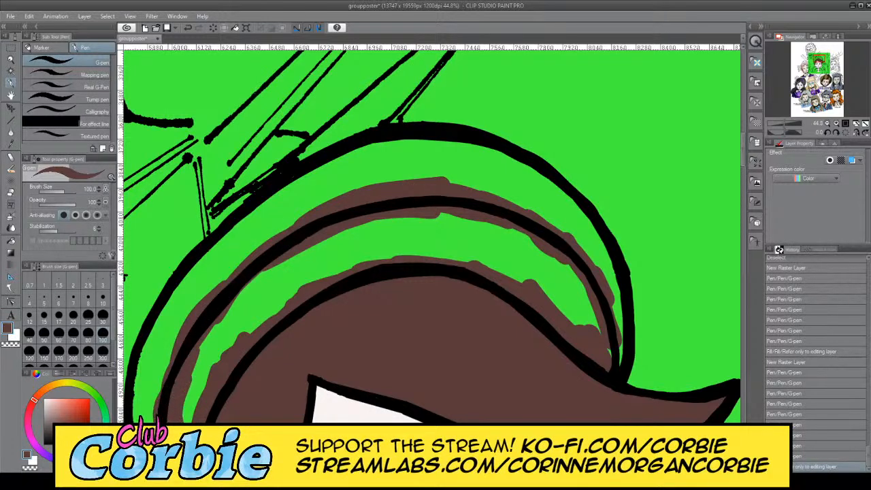
mouse_move(221, 247)
mouse_down()
mouse_move(172, 321)
mouse_move(216, 253)
mouse_move(177, 301)
mouse_up()
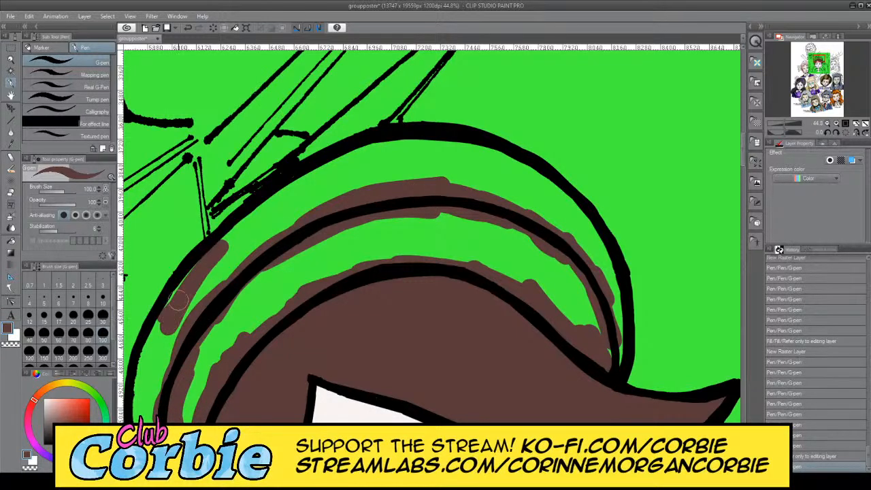
mouse_move(194, 272)
mouse_down()
mouse_move(258, 249)
mouse_move(224, 270)
mouse_move(338, 191)
mouse_move(251, 231)
mouse_move(311, 175)
mouse_move(230, 231)
mouse_move(425, 132)
mouse_move(313, 184)
mouse_move(415, 156)
mouse_move(455, 174)
mouse_move(519, 181)
mouse_move(529, 195)
mouse_move(402, 152)
mouse_move(496, 178)
mouse_move(413, 147)
mouse_move(450, 147)
mouse_move(503, 164)
mouse_move(555, 220)
mouse_up()
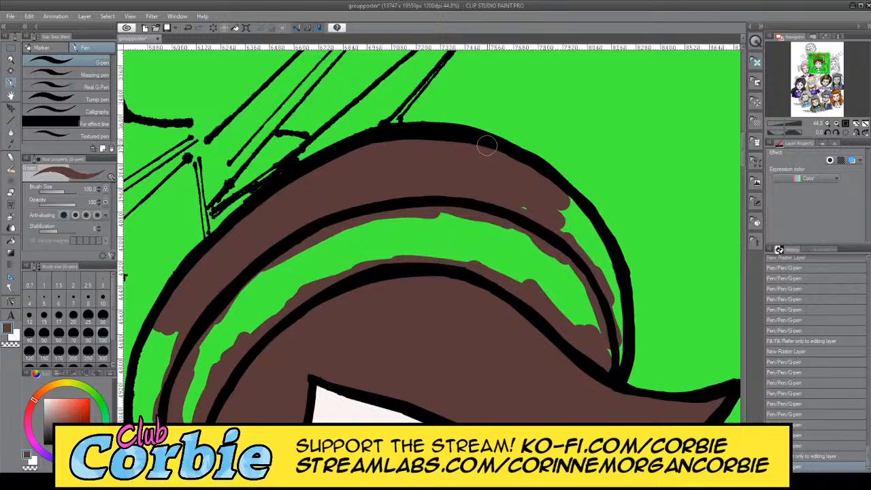
mouse_move(517, 195)
mouse_down()
mouse_move(594, 259)
mouse_move(543, 196)
mouse_move(590, 243)
mouse_move(568, 214)
mouse_up()
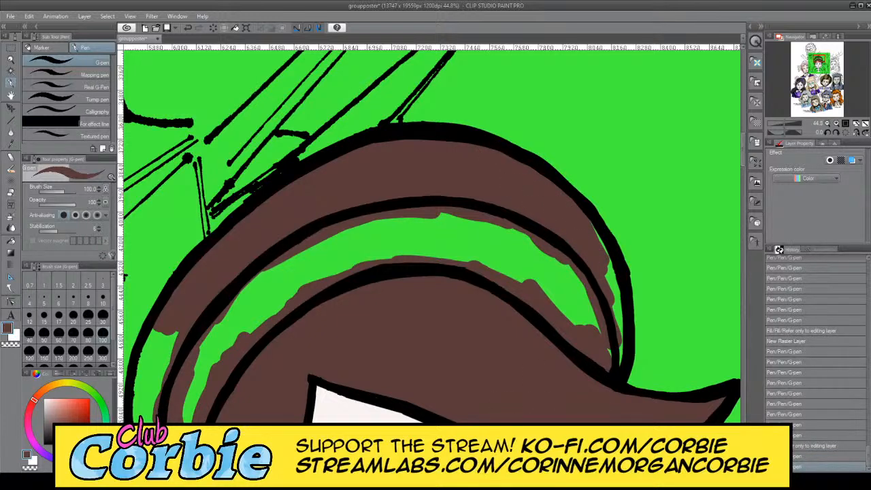
Step: Fill the green sliver on the right of the crown band and touch up a small spot
drag(603, 389, 484, 390)
mouse_move(479, 257)
mouse_down()
mouse_move(464, 225)
mouse_move(484, 279)
mouse_up()
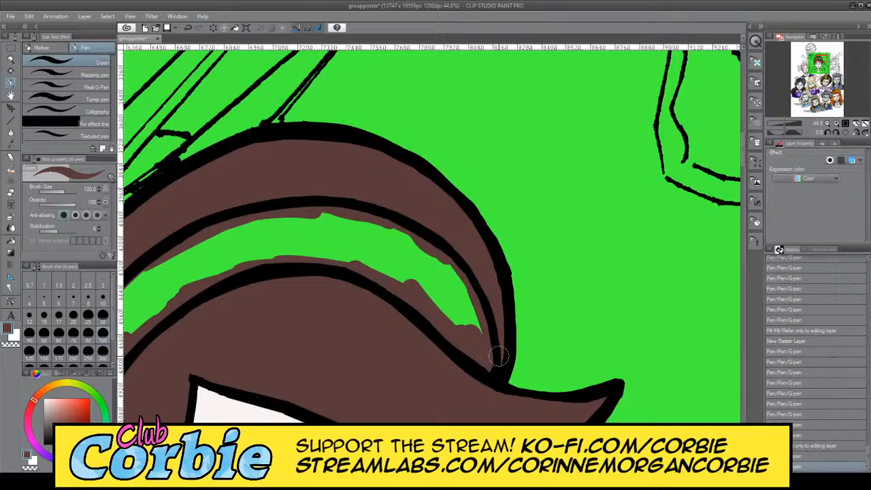
drag(499, 356, 496, 345)
click(12, 61)
drag(388, 96, 380, 185)
drag(283, 219, 311, 202)
click(310, 202)
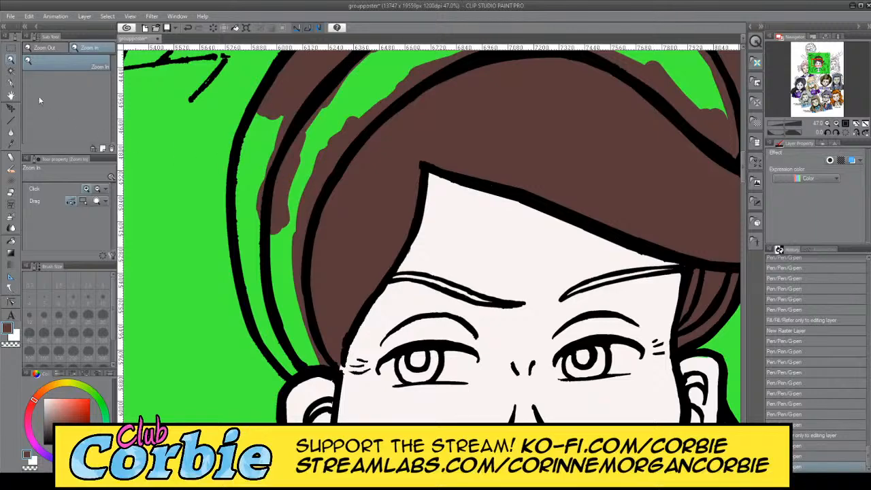
Step: Brush brown down the left hair strip between its outlines, touching up the lower spots
click(11, 93)
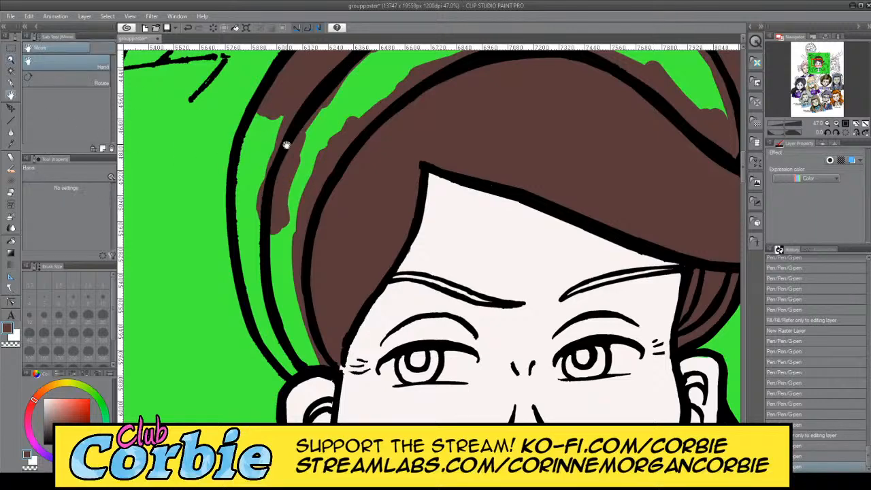
click(10, 82)
mouse_move(291, 115)
mouse_down()
mouse_move(270, 185)
mouse_move(280, 100)
mouse_move(261, 191)
mouse_move(249, 162)
mouse_move(260, 107)
mouse_move(244, 172)
mouse_move(245, 143)
mouse_move(243, 202)
mouse_move(244, 178)
mouse_move(253, 208)
mouse_up()
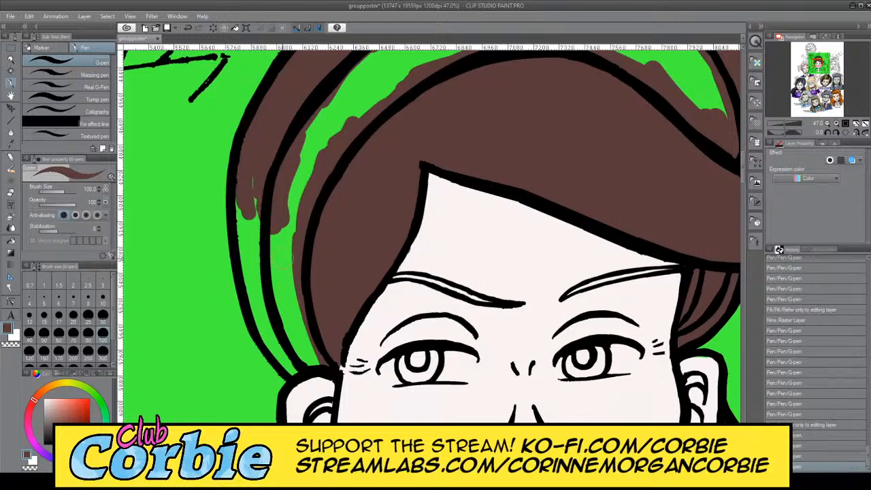
mouse_move(255, 177)
mouse_down()
mouse_move(260, 246)
mouse_move(275, 200)
mouse_move(266, 192)
mouse_up()
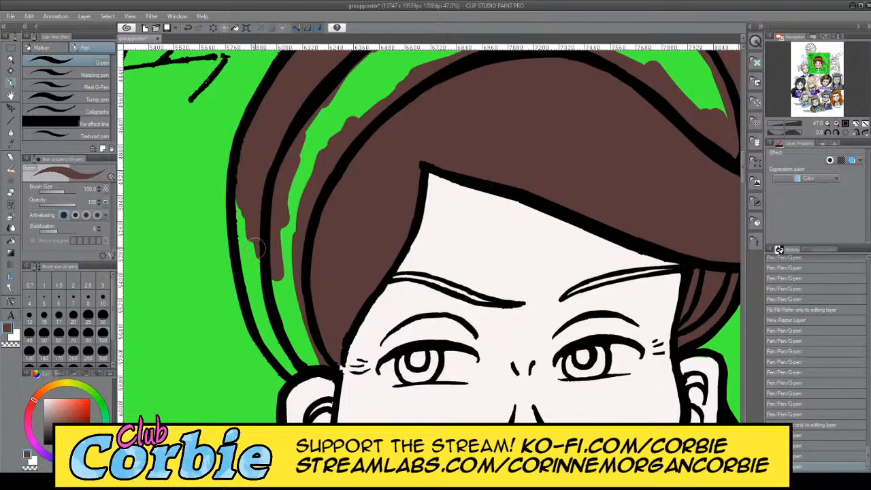
mouse_move(258, 248)
mouse_down()
mouse_move(242, 184)
mouse_move(257, 307)
mouse_move(241, 224)
mouse_move(262, 320)
mouse_move(255, 268)
mouse_move(286, 342)
mouse_move(264, 315)
mouse_up()
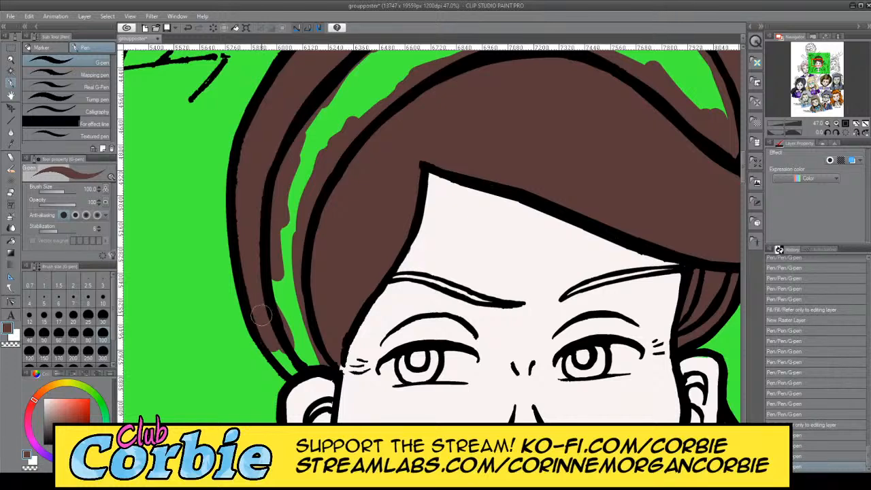
click(283, 349)
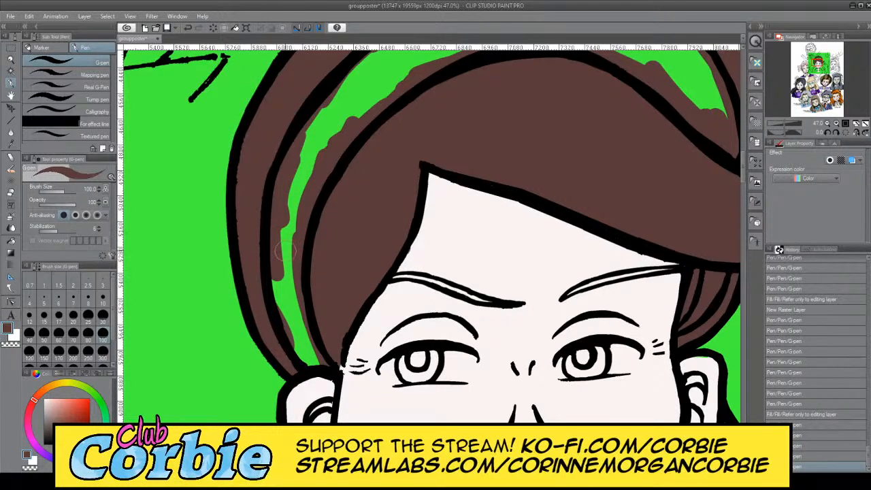
mouse_move(277, 314)
mouse_down()
mouse_move(293, 337)
mouse_move(271, 251)
mouse_move(287, 338)
mouse_up()
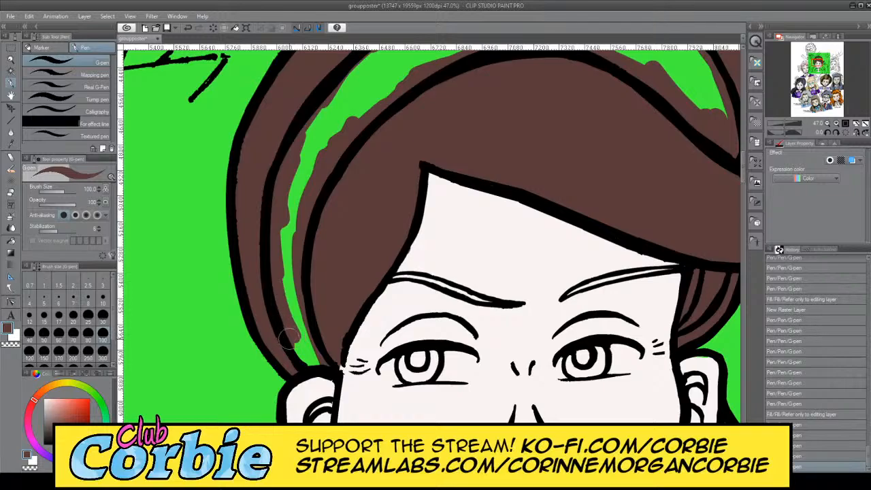
click(266, 235)
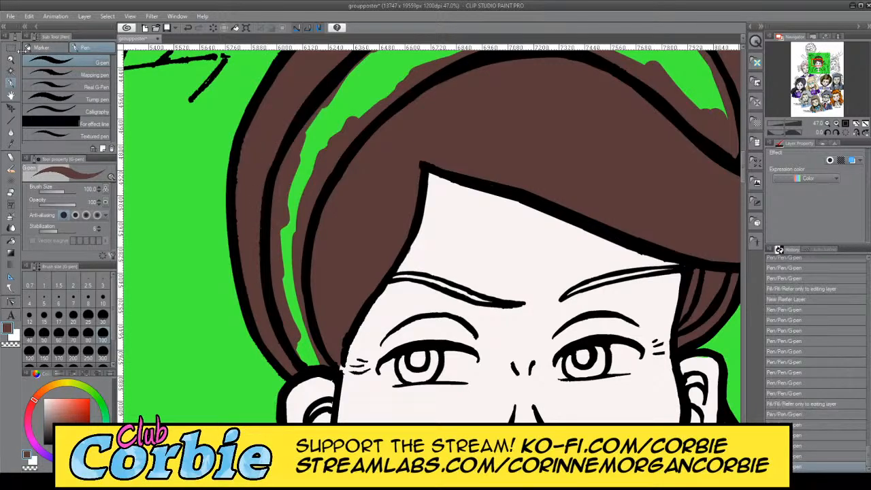
click(10, 60)
drag(279, 189, 310, 240)
drag(350, 179, 225, 150)
Step: Paint brown hair behind the left earring and under the jaw over the green patch
click(11, 82)
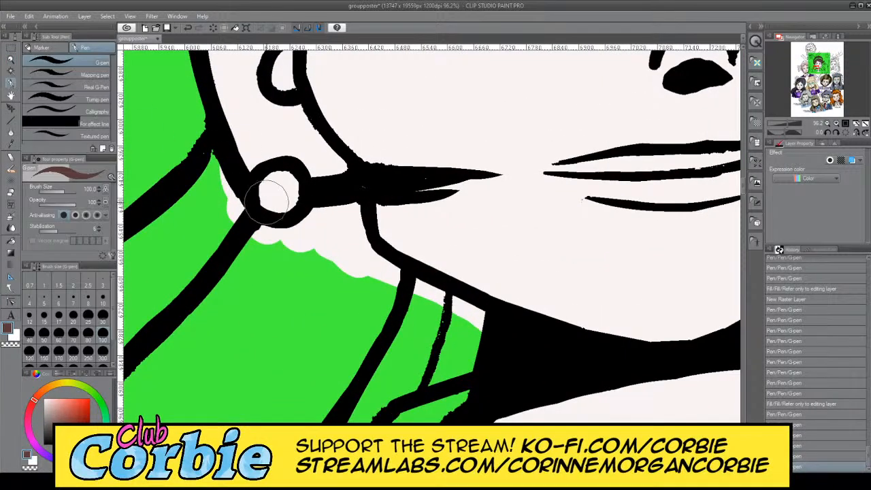
mouse_move(235, 204)
mouse_down()
mouse_move(255, 248)
mouse_move(214, 158)
mouse_move(255, 237)
mouse_move(310, 234)
mouse_move(336, 206)
mouse_move(349, 206)
mouse_move(348, 229)
mouse_move(359, 238)
mouse_move(316, 268)
mouse_move(305, 243)
mouse_move(292, 253)
mouse_move(376, 270)
mouse_move(348, 256)
mouse_move(403, 287)
mouse_move(332, 277)
mouse_move(445, 306)
mouse_move(388, 286)
mouse_move(440, 309)
mouse_move(417, 292)
mouse_move(484, 330)
mouse_move(438, 317)
mouse_move(476, 329)
mouse_move(371, 382)
mouse_move(467, 352)
mouse_move(370, 384)
mouse_move(480, 354)
mouse_move(438, 359)
mouse_move(431, 333)
mouse_move(383, 364)
mouse_move(359, 352)
mouse_move(343, 326)
mouse_move(365, 297)
mouse_move(299, 337)
mouse_move(253, 332)
mouse_move(221, 284)
mouse_move(229, 255)
mouse_move(214, 229)
mouse_move(152, 258)
mouse_move(204, 192)
mouse_move(183, 289)
mouse_move(202, 238)
mouse_move(160, 248)
mouse_move(133, 240)
mouse_up()
click(11, 61)
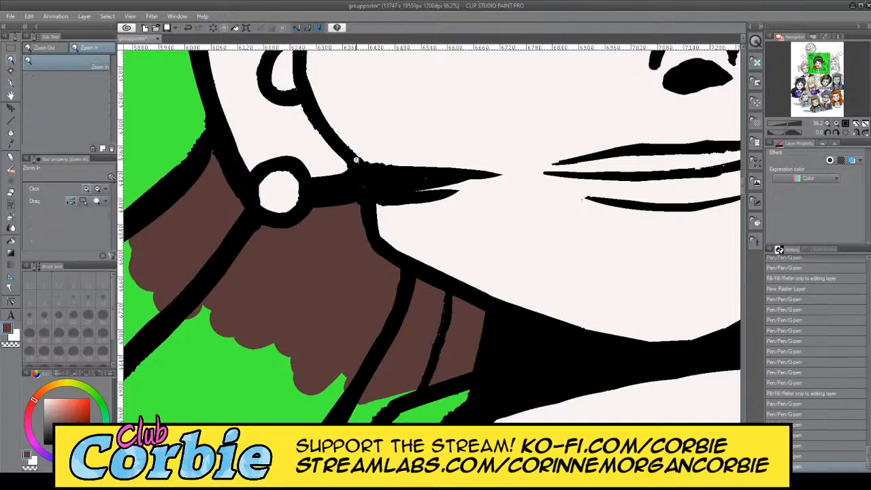
drag(360, 179, 321, 223)
drag(290, 345, 342, 338)
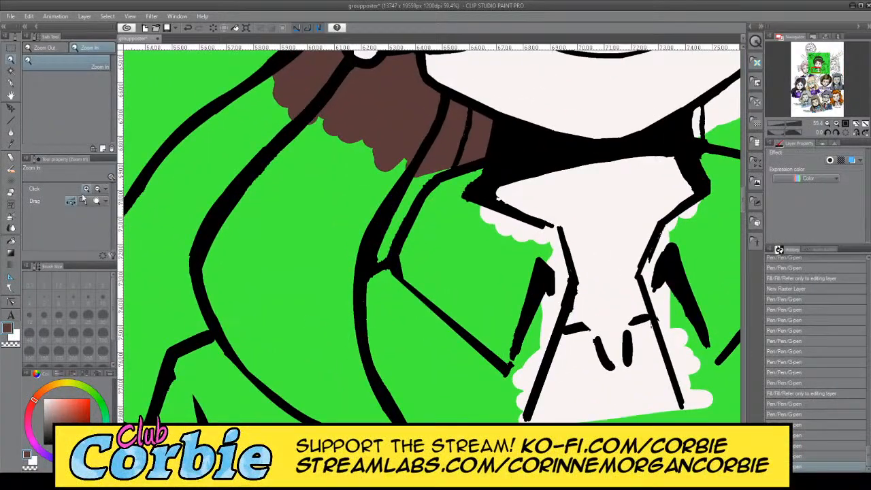
Step: Brush brown down the long lock over the jacket, filling its bands, tip and bottom edge
click(14, 85)
mouse_move(271, 340)
mouse_down()
mouse_move(222, 273)
mouse_move(226, 236)
mouse_move(233, 325)
mouse_move(211, 261)
mouse_move(217, 310)
mouse_move(214, 274)
mouse_move(256, 195)
mouse_move(221, 241)
mouse_move(302, 131)
mouse_move(285, 149)
mouse_move(326, 112)
mouse_move(279, 181)
mouse_up()
drag(371, 257, 413, 181)
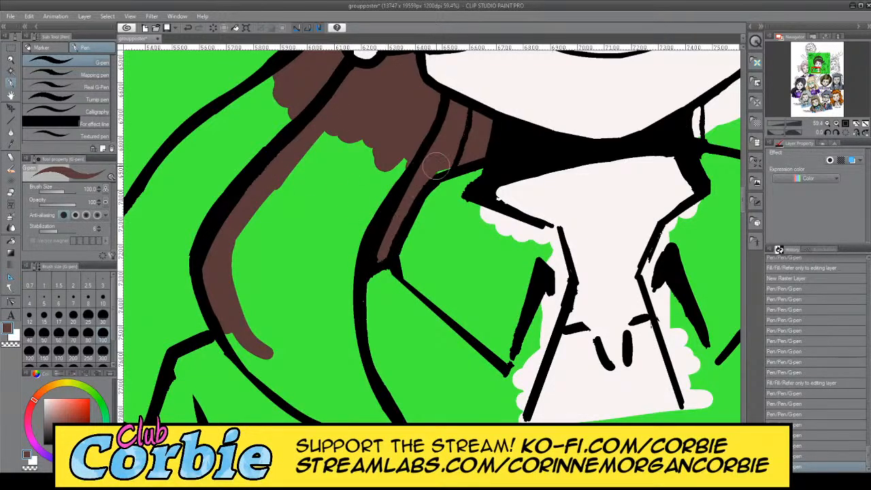
click(400, 196)
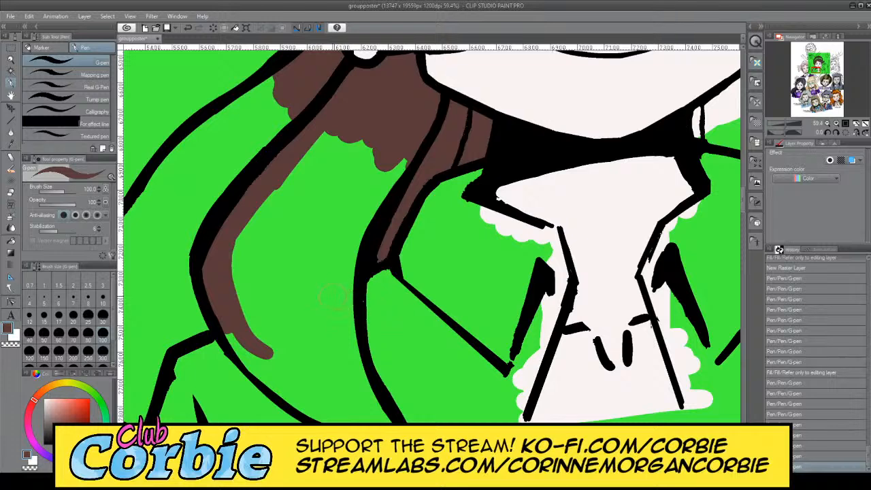
mouse_move(377, 406)
mouse_down()
mouse_move(335, 290)
mouse_move(348, 357)
mouse_move(345, 275)
mouse_move(349, 354)
mouse_move(360, 203)
mouse_move(338, 299)
mouse_move(389, 167)
mouse_move(382, 193)
mouse_move(405, 165)
mouse_move(351, 181)
mouse_move(343, 334)
mouse_up()
mouse_move(279, 373)
mouse_down()
mouse_move(232, 312)
mouse_move(257, 358)
mouse_move(228, 326)
mouse_move(262, 379)
mouse_move(322, 409)
mouse_up()
drag(321, 408, 269, 382)
drag(325, 413, 369, 416)
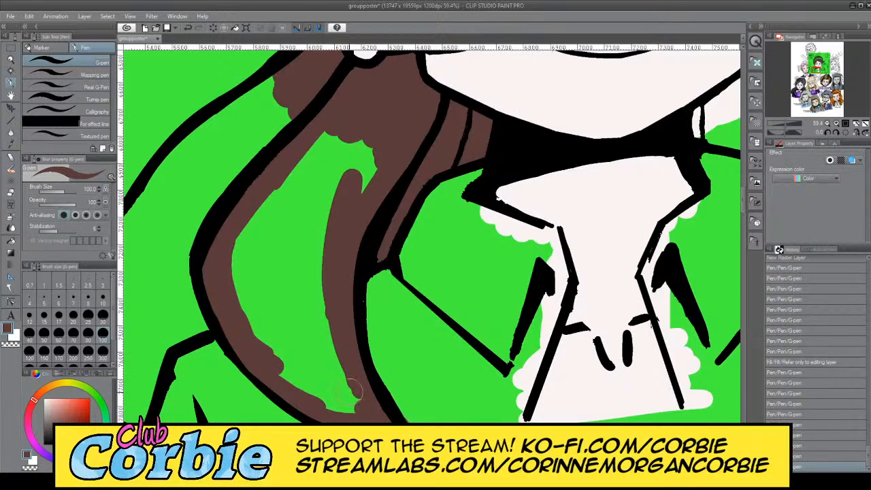
mouse_move(347, 389)
mouse_down()
mouse_move(302, 358)
mouse_move(329, 398)
mouse_move(263, 325)
mouse_move(259, 332)
mouse_move(288, 365)
mouse_move(246, 218)
mouse_move(241, 248)
mouse_move(241, 304)
mouse_move(255, 302)
mouse_move(296, 227)
mouse_move(314, 227)
mouse_move(328, 251)
mouse_move(341, 142)
mouse_move(323, 135)
mouse_move(242, 238)
mouse_move(281, 203)
mouse_move(343, 117)
mouse_move(357, 139)
mouse_move(319, 238)
mouse_up()
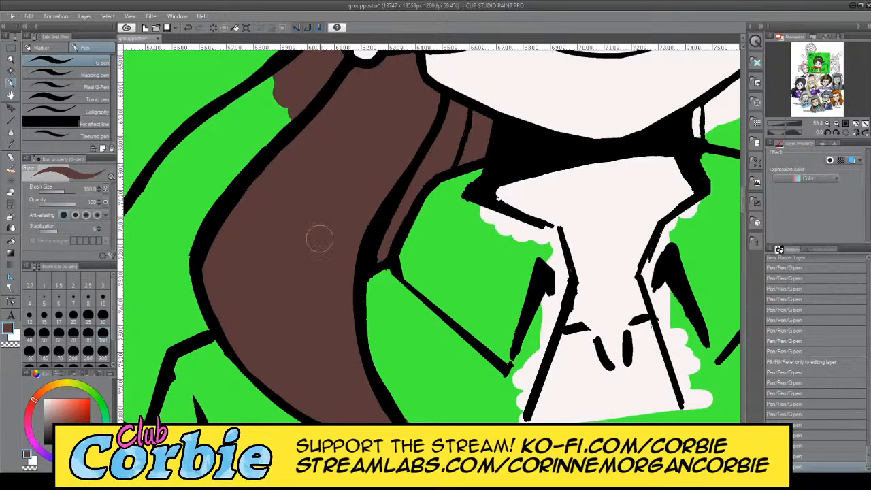
click(327, 192)
click(10, 60)
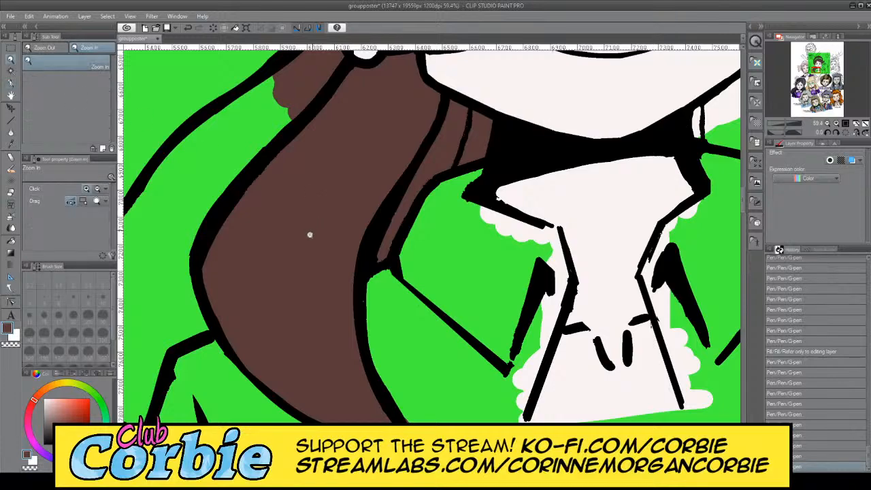
scroll(310, 228, down, 5)
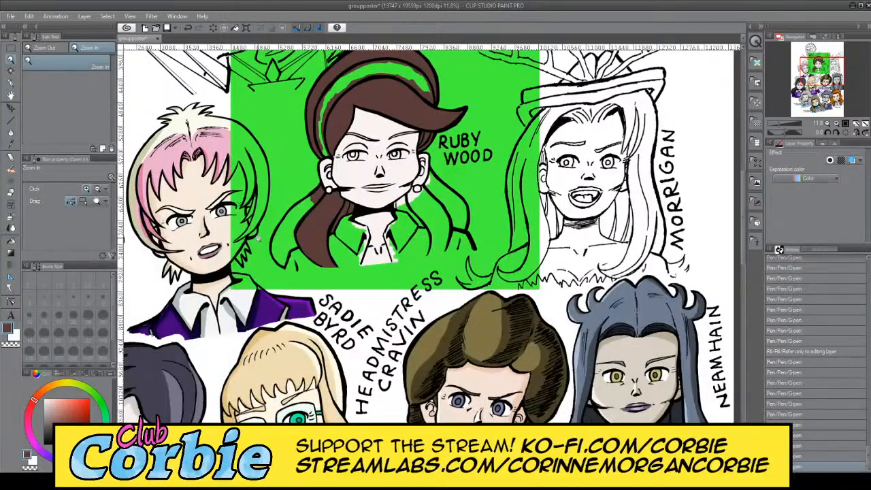
Step: Zoom in and fill the outer left hair lock with brown
drag(257, 237, 326, 204)
drag(401, 220, 423, 275)
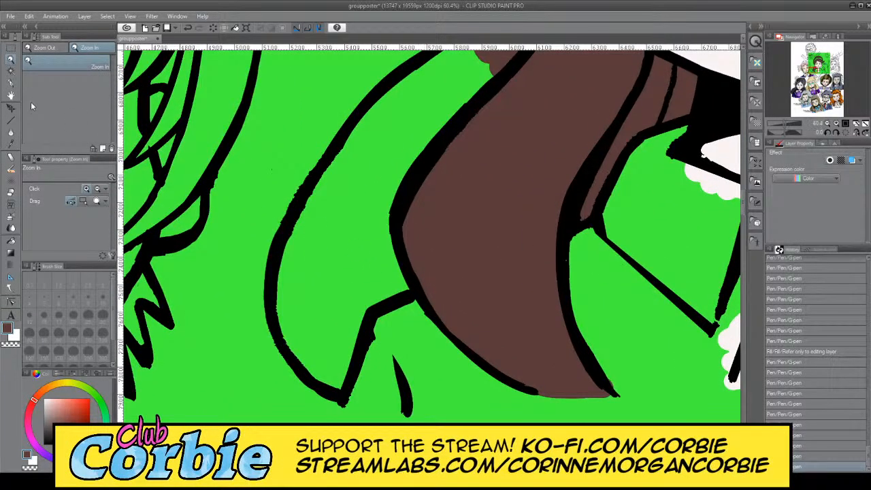
click(10, 83)
mouse_move(292, 283)
mouse_down()
mouse_move(305, 336)
mouse_move(287, 312)
mouse_move(319, 357)
mouse_move(291, 327)
mouse_move(322, 368)
mouse_move(281, 318)
mouse_move(328, 381)
mouse_move(339, 371)
mouse_move(345, 319)
mouse_move(335, 384)
mouse_move(356, 298)
mouse_move(364, 288)
mouse_move(347, 310)
mouse_move(408, 276)
mouse_move(403, 285)
mouse_move(365, 303)
mouse_move(426, 263)
mouse_move(353, 310)
mouse_move(332, 335)
mouse_move(320, 283)
mouse_move(337, 197)
mouse_move(297, 287)
mouse_move(307, 229)
mouse_move(293, 261)
mouse_move(296, 247)
mouse_move(374, 125)
mouse_move(319, 334)
mouse_move(327, 266)
mouse_move(408, 176)
mouse_move(407, 235)
mouse_move(339, 238)
mouse_move(394, 122)
mouse_move(389, 112)
mouse_move(330, 177)
mouse_move(398, 94)
mouse_move(389, 116)
mouse_move(442, 105)
mouse_move(434, 142)
mouse_move(445, 104)
mouse_move(487, 84)
mouse_up()
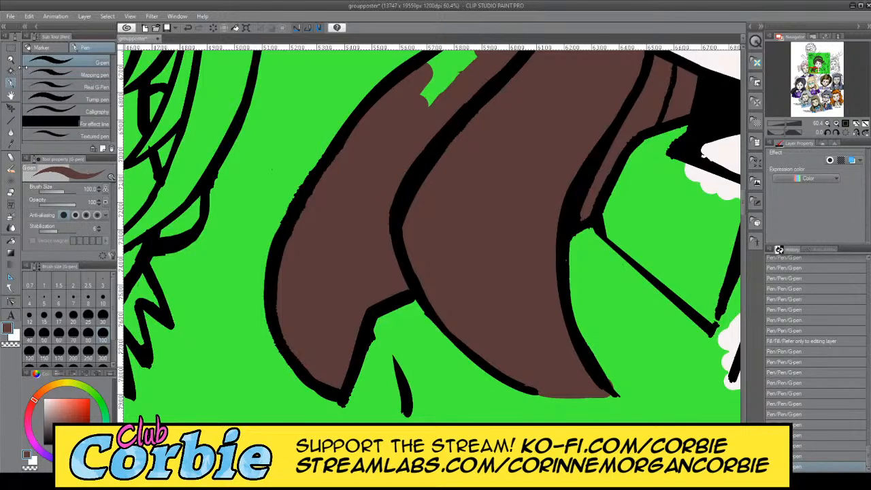
Step: Cover the leftover green patch in the hair near the left earring with brown
key(ctrl+space)
click(427, 242)
drag(268, 224, 170, 263)
drag(319, 181, 361, 182)
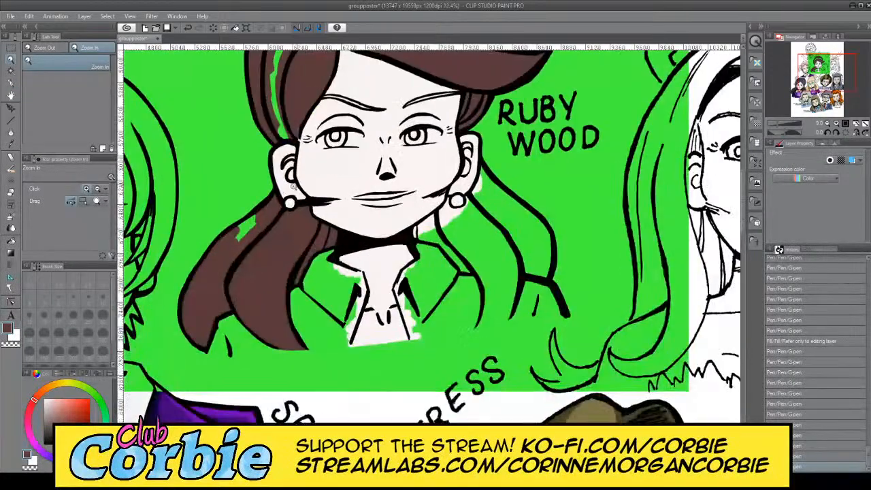
drag(237, 219, 270, 192)
click(10, 84)
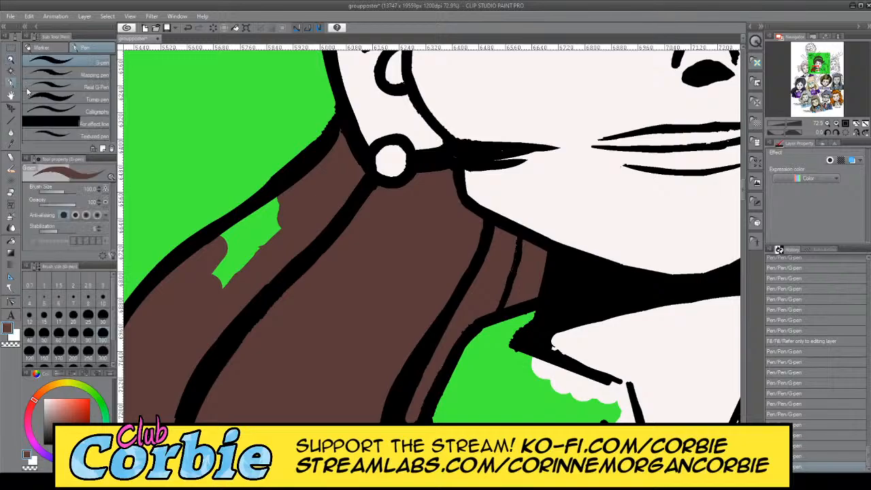
mouse_move(249, 245)
mouse_down()
mouse_move(315, 197)
mouse_move(218, 247)
mouse_move(248, 217)
mouse_up()
Step: Zoom in on Ruby Wood's chin and paint brown hair below her right earring
click(10, 59)
drag(249, 185, 174, 242)
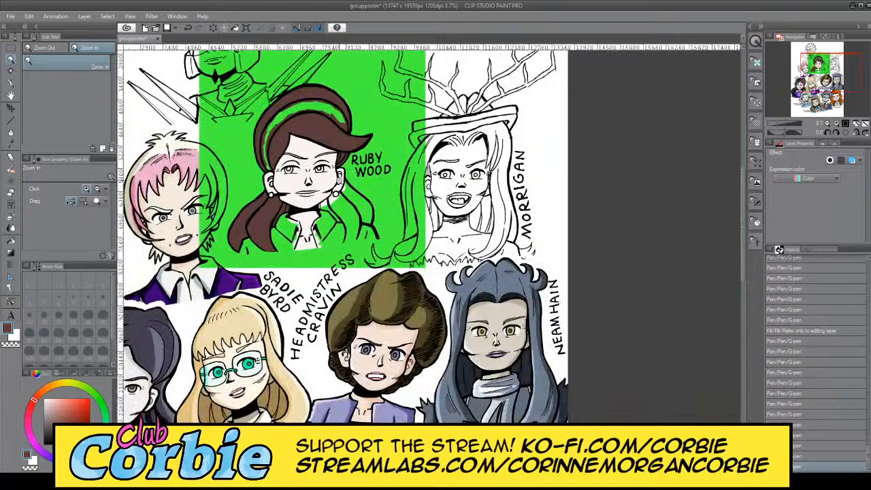
drag(337, 182, 356, 174)
drag(416, 217, 378, 225)
drag(399, 195, 427, 240)
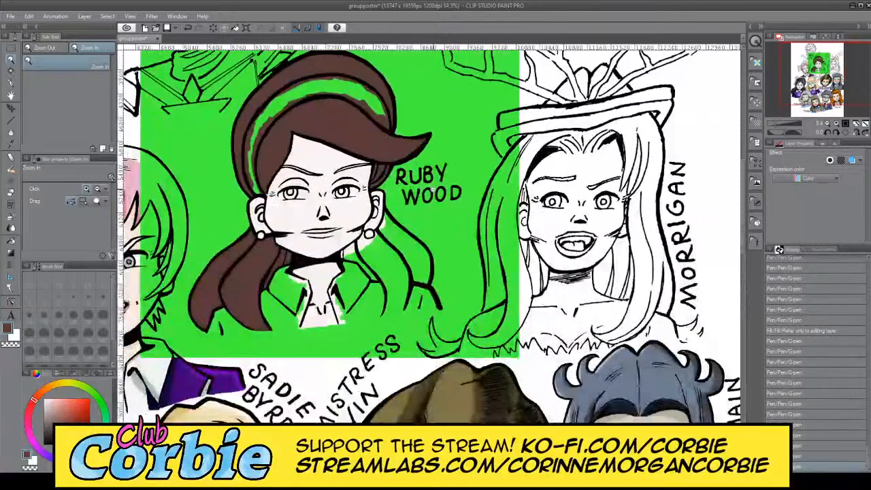
mouse_move(430, 274)
mouse_down()
mouse_move(443, 262)
mouse_move(422, 262)
mouse_up()
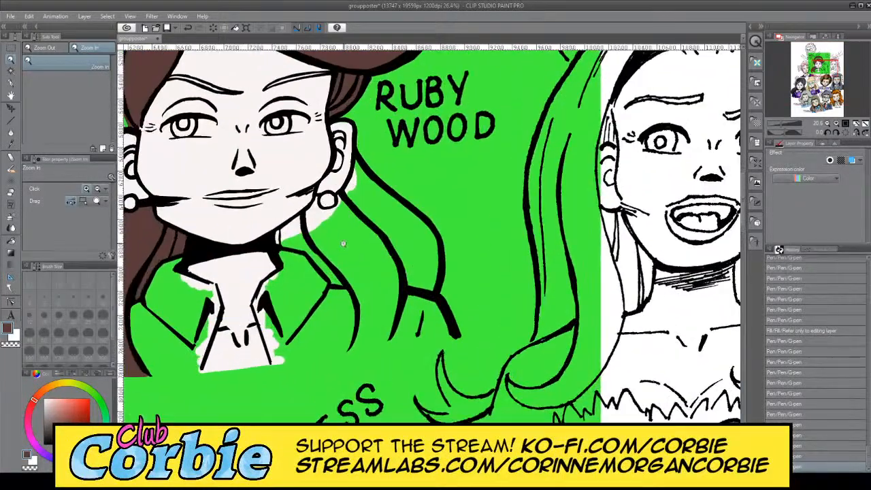
drag(269, 210, 341, 247)
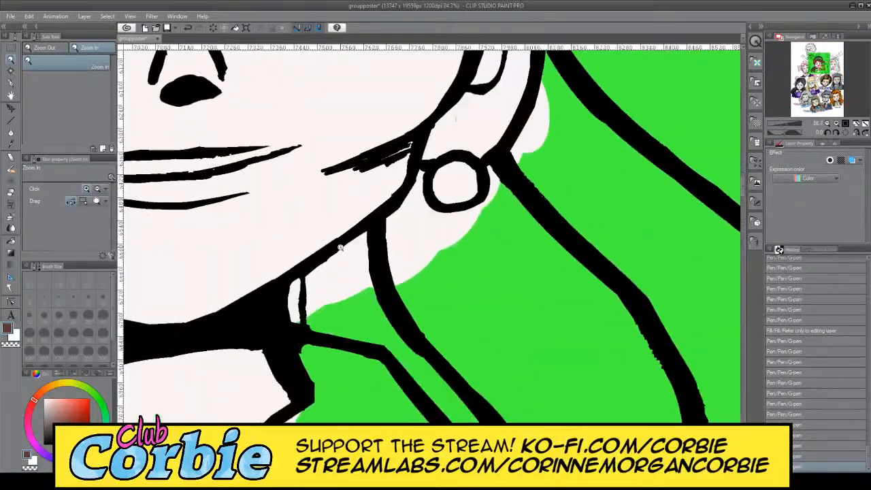
click(10, 83)
mouse_move(295, 311)
mouse_down()
mouse_move(306, 289)
mouse_move(306, 321)
mouse_move(327, 320)
mouse_move(376, 274)
mouse_move(396, 216)
mouse_move(429, 272)
mouse_move(411, 243)
mouse_move(502, 191)
mouse_move(475, 215)
mouse_move(443, 225)
mouse_move(498, 204)
mouse_move(497, 170)
mouse_move(529, 132)
mouse_move(555, 68)
mouse_move(538, 129)
mouse_up()
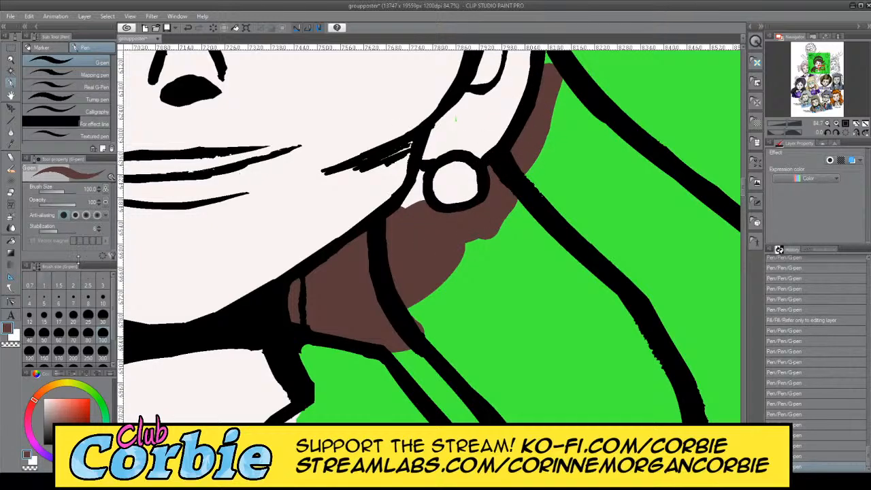
Step: Adjust the brush size and fill the white gaps beside the earring with brown
click(54, 193)
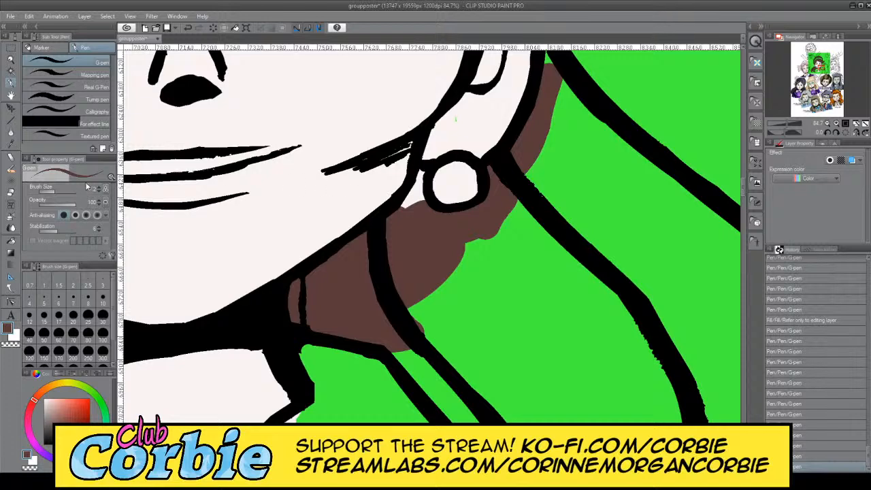
click(58, 193)
click(61, 194)
drag(410, 201, 419, 182)
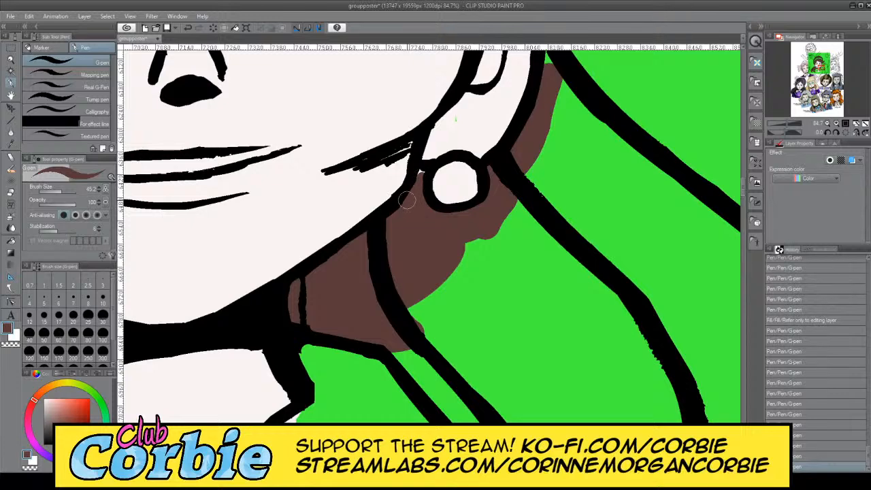
drag(422, 173, 418, 185)
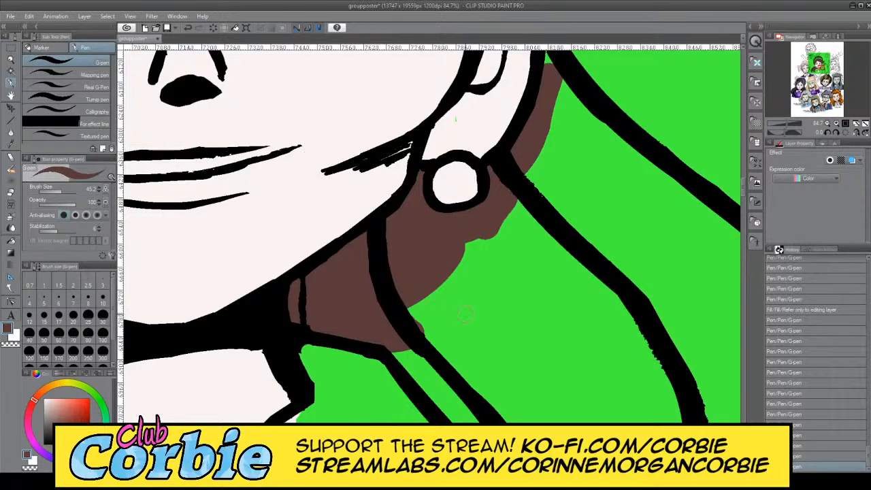
Step: Extend the brown hair down between the black lines beside her neck
mouse_move(421, 298)
mouse_down()
mouse_move(442, 340)
mouse_move(415, 312)
mouse_move(435, 347)
mouse_move(472, 383)
mouse_up()
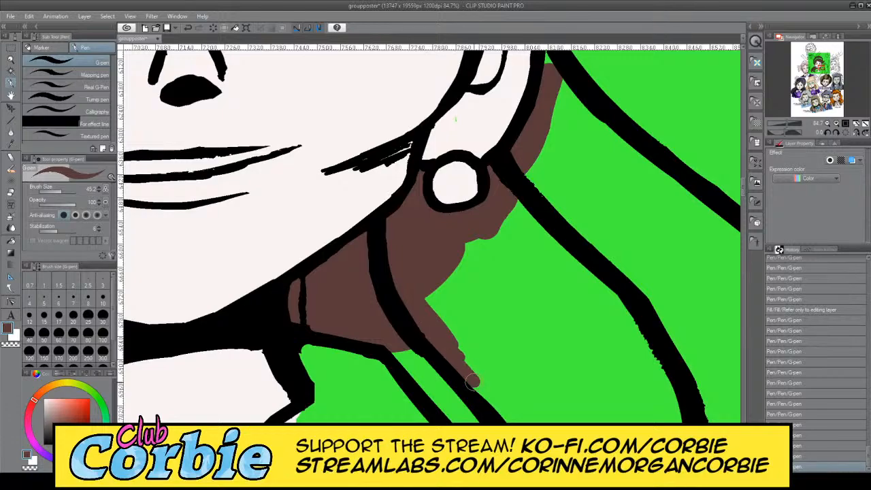
mouse_move(439, 335)
mouse_down()
mouse_move(494, 409)
mouse_move(452, 340)
mouse_up()
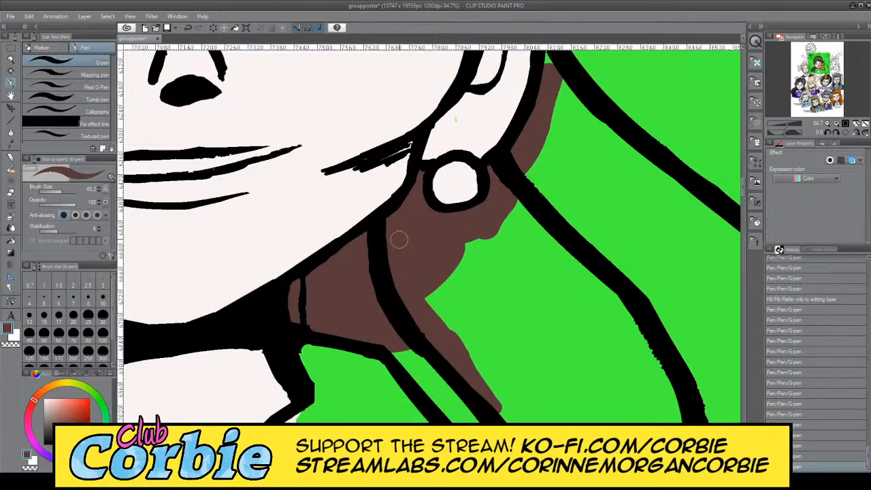
click(11, 60)
drag(253, 207, 217, 207)
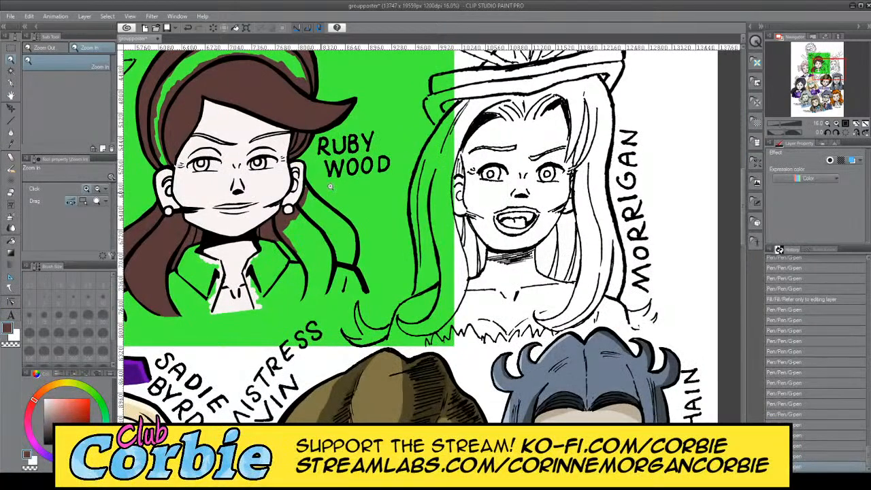
Step: Paint brown along the inside of the hair lock outline below the ear
mouse_move(328, 187)
mouse_down()
mouse_move(335, 211)
mouse_move(330, 158)
mouse_move(295, 157)
mouse_move(323, 226)
mouse_up()
click(11, 83)
mouse_move(283, 183)
mouse_down()
mouse_move(363, 267)
mouse_move(475, 359)
mouse_move(345, 257)
mouse_move(493, 393)
mouse_move(491, 421)
mouse_up()
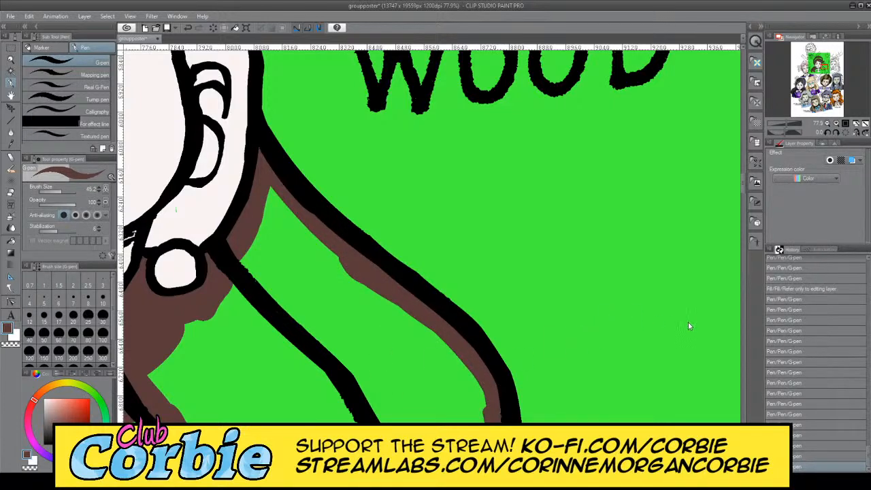
Step: Dab pale skin colour into the gap near the earring, then return to brown
click(651, 291)
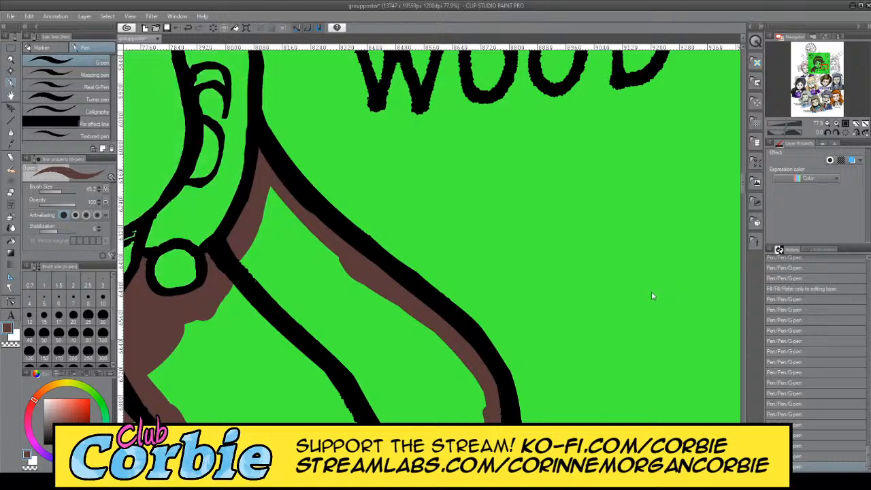
click(650, 294)
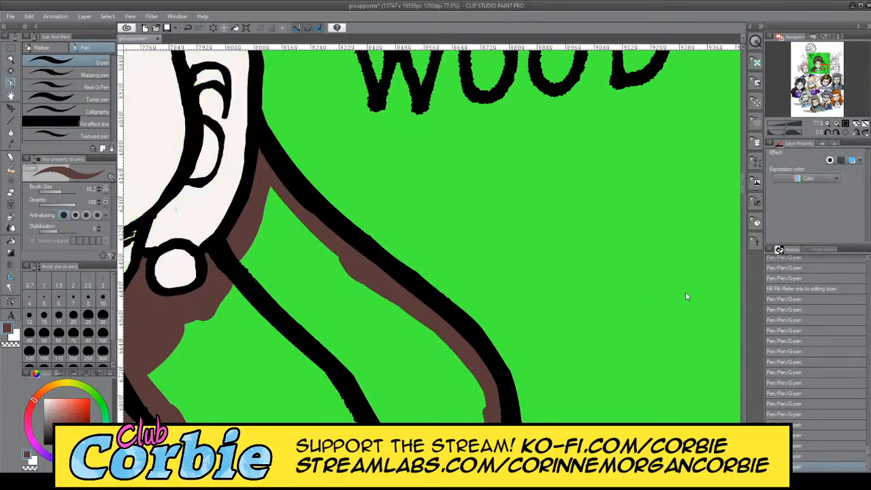
click(14, 338)
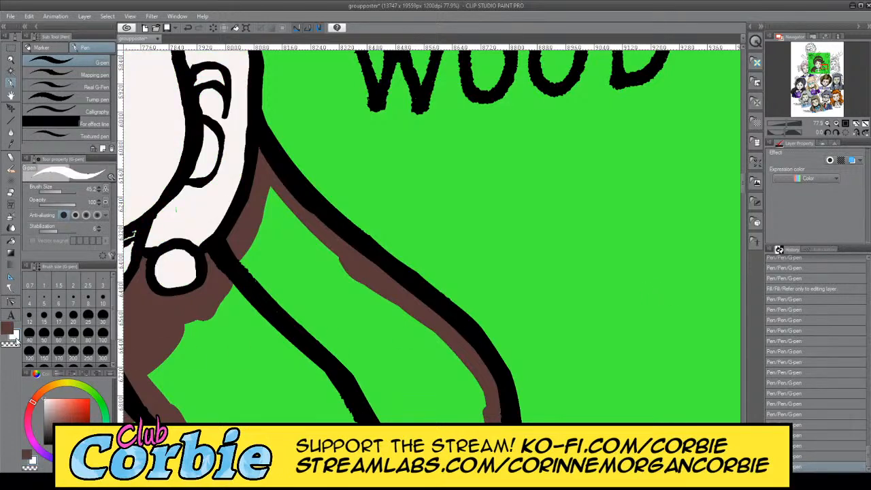
click(13, 146)
key(p)
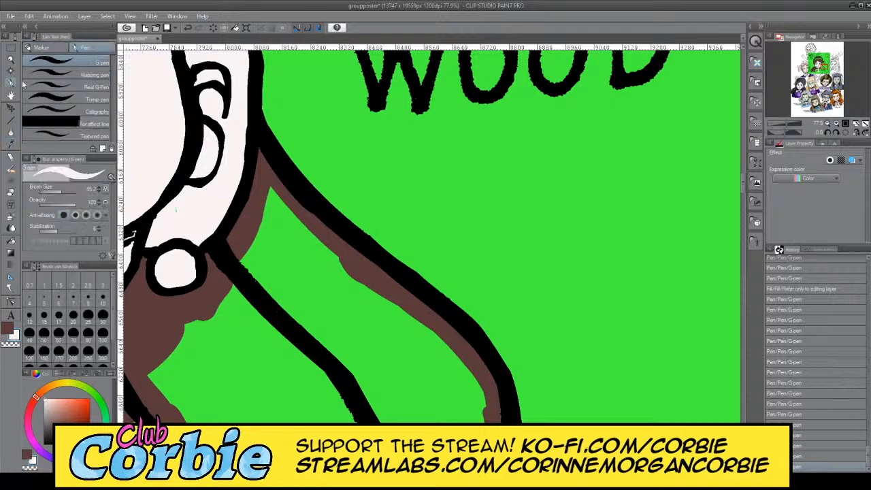
click(181, 215)
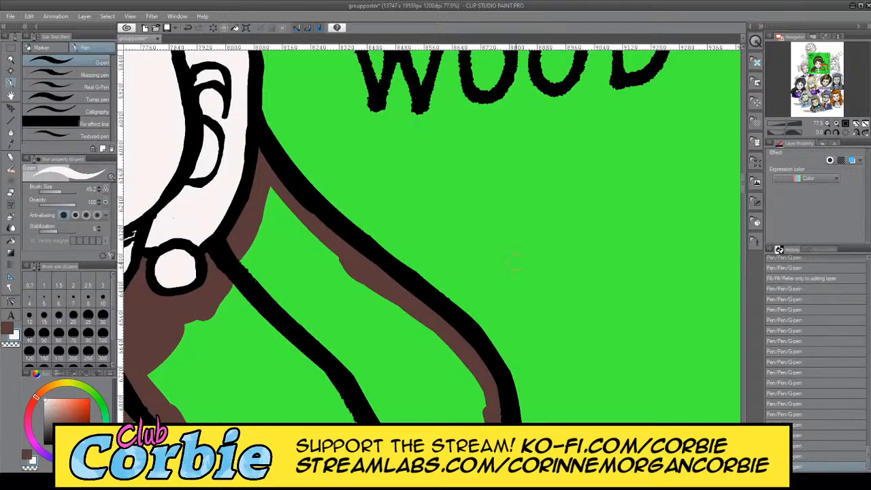
click(9, 331)
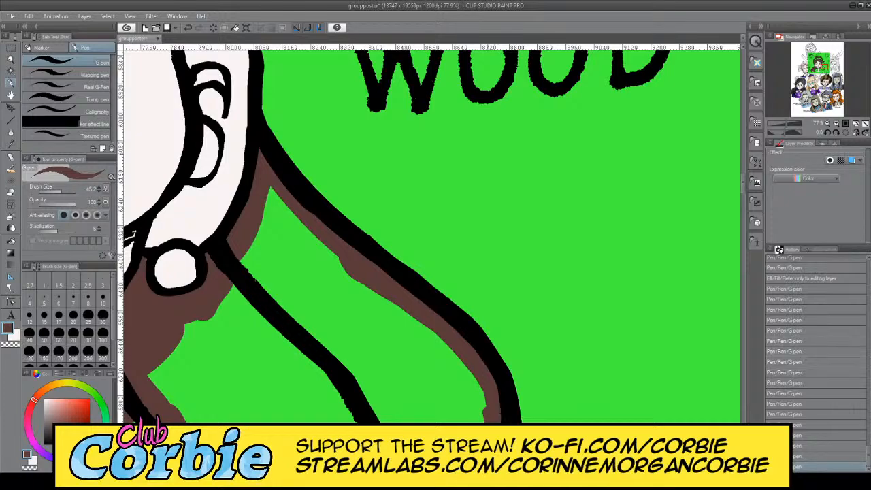
Step: Paint brown along the curved hair outline and down to the banner edge
click(11, 60)
drag(258, 193, 229, 211)
click(11, 93)
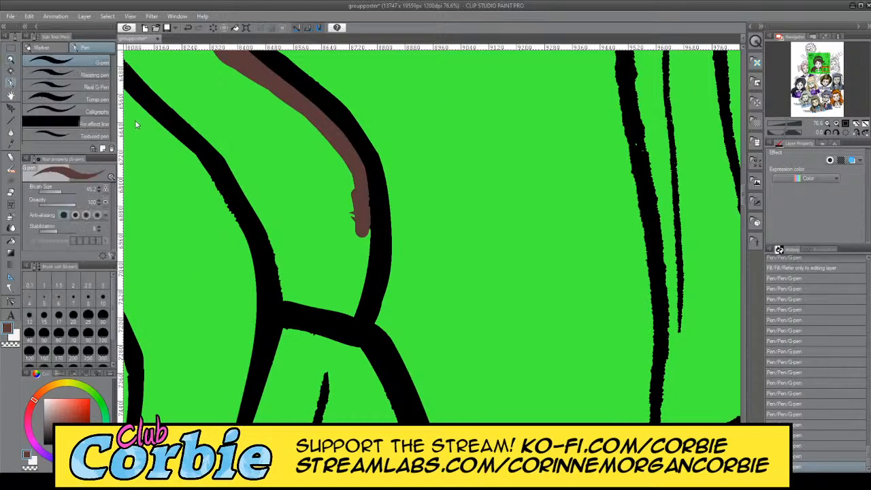
drag(343, 170, 358, 294)
mouse_move(364, 228)
mouse_down()
mouse_move(361, 302)
mouse_move(364, 272)
mouse_move(353, 312)
mouse_move(254, 301)
mouse_move(343, 299)
mouse_up()
mouse_move(289, 294)
mouse_down()
mouse_move(332, 291)
mouse_move(224, 298)
mouse_up()
drag(246, 306, 243, 384)
drag(246, 340, 231, 406)
drag(245, 364, 230, 415)
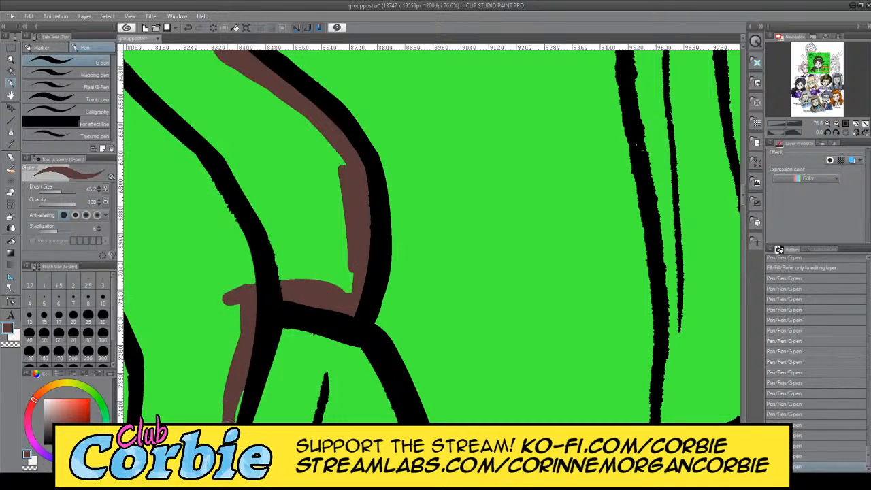
drag(243, 381, 238, 416)
Step: Trace brown along the lock's right outline and close its bottom, covering green gaps
click(11, 60)
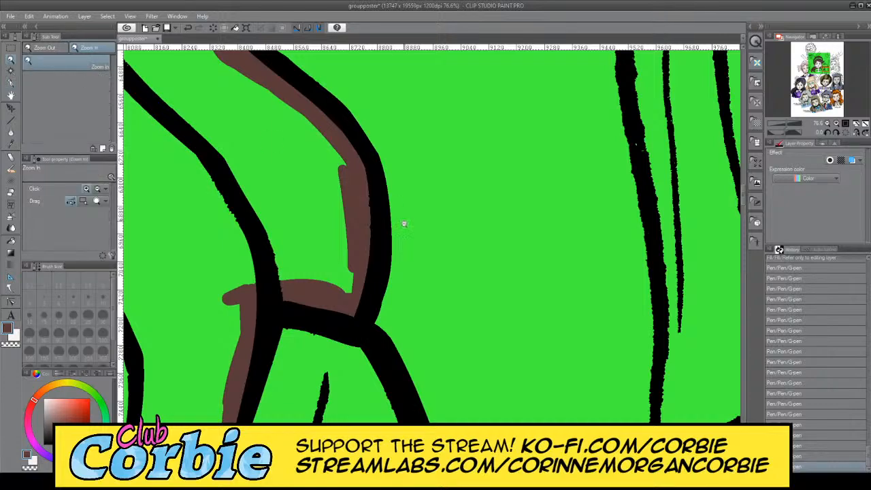
drag(405, 223, 367, 229)
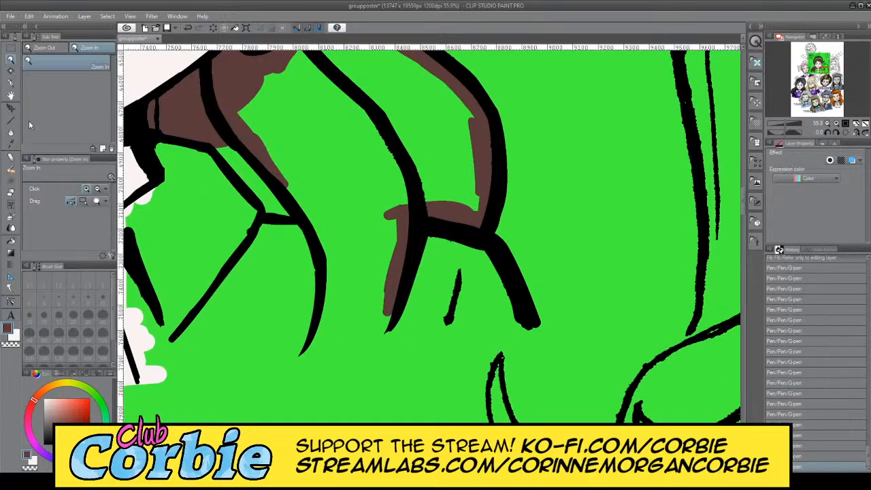
click(10, 80)
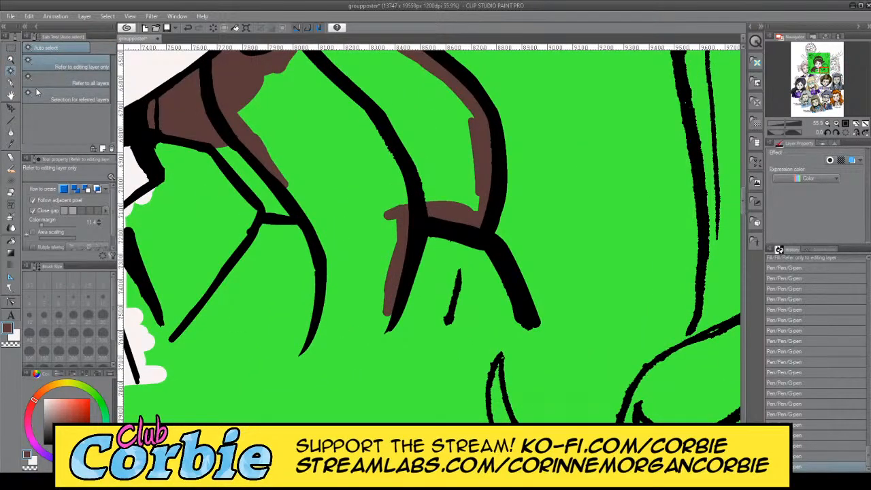
click(13, 93)
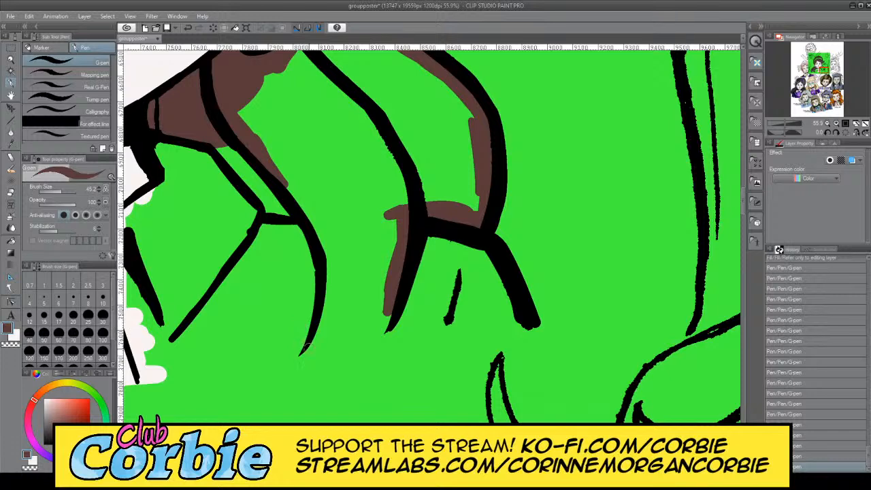
drag(307, 346, 329, 258)
mouse_move(319, 336)
mouse_down()
mouse_move(324, 300)
mouse_move(312, 350)
mouse_move(320, 240)
mouse_move(330, 267)
mouse_move(315, 212)
mouse_move(318, 229)
mouse_move(275, 170)
mouse_move(316, 222)
mouse_move(302, 186)
mouse_move(239, 113)
mouse_up()
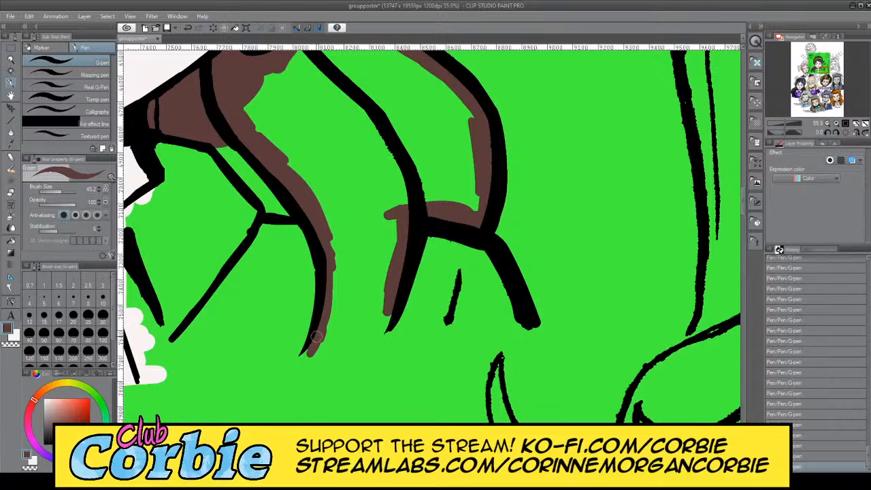
drag(311, 351, 386, 321)
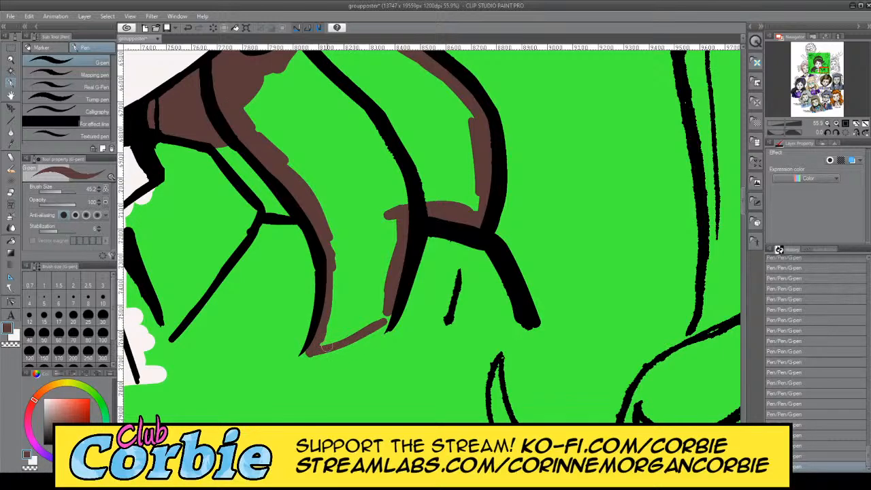
mouse_move(325, 347)
mouse_down()
mouse_move(353, 337)
mouse_move(320, 353)
mouse_up()
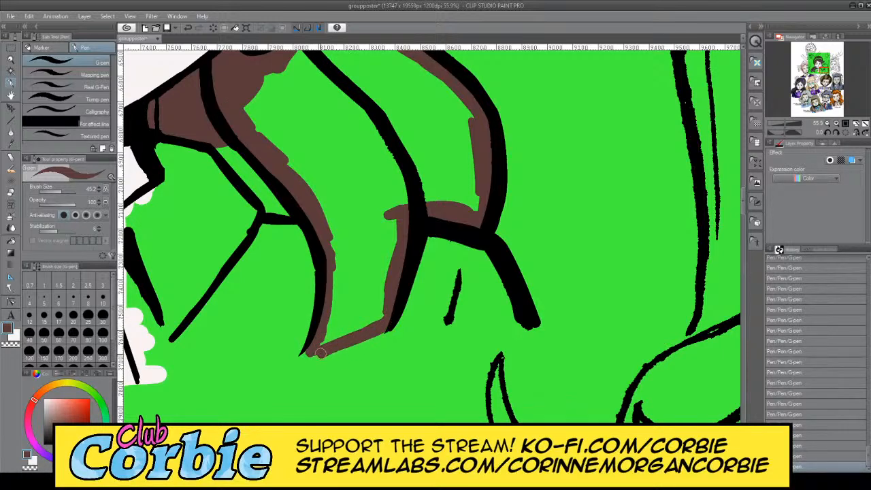
drag(375, 329, 383, 307)
Step: Fill the enclosed lock brown, then cover the remaining green strip with a size-70 brush
click(11, 252)
click(347, 117)
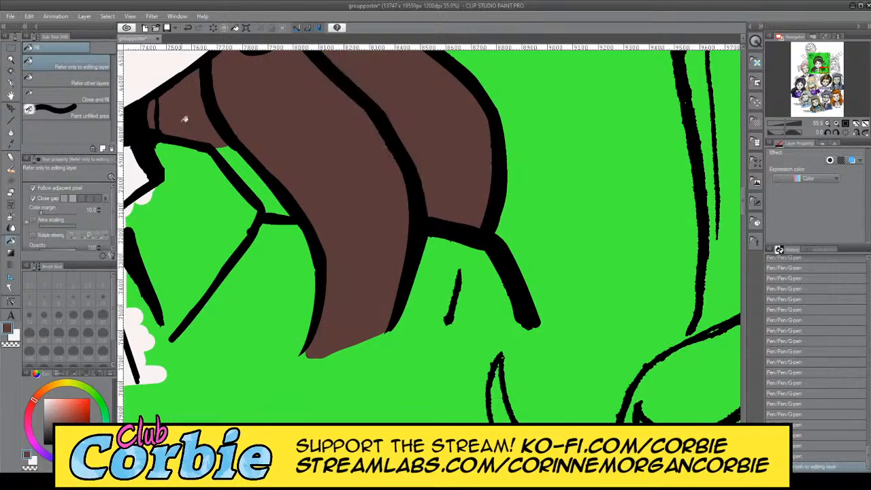
click(12, 60)
drag(368, 218, 235, 204)
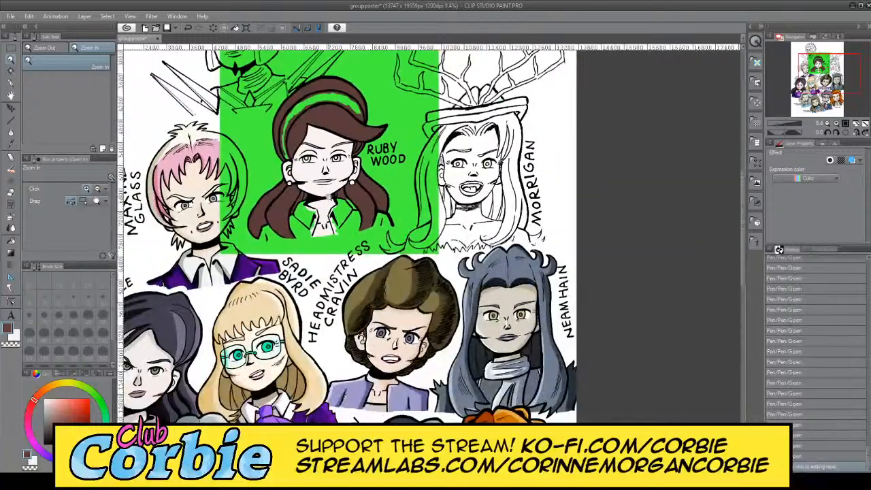
drag(329, 198, 469, 176)
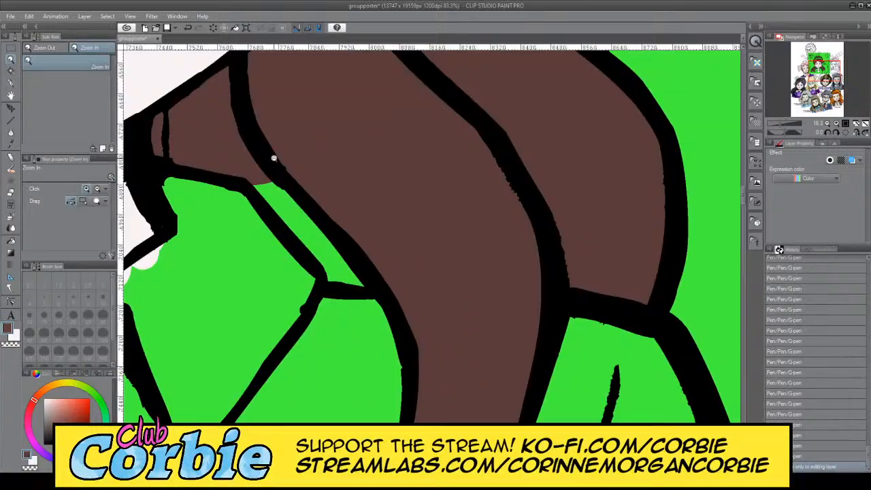
click(11, 84)
click(73, 332)
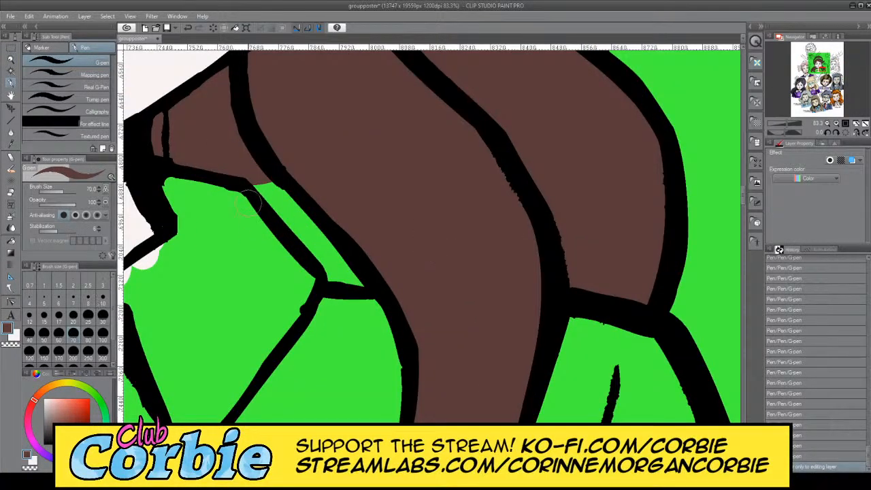
mouse_move(253, 201)
mouse_down()
mouse_move(286, 210)
mouse_move(266, 172)
mouse_move(334, 258)
mouse_move(325, 273)
mouse_move(369, 272)
mouse_move(375, 283)
mouse_up()
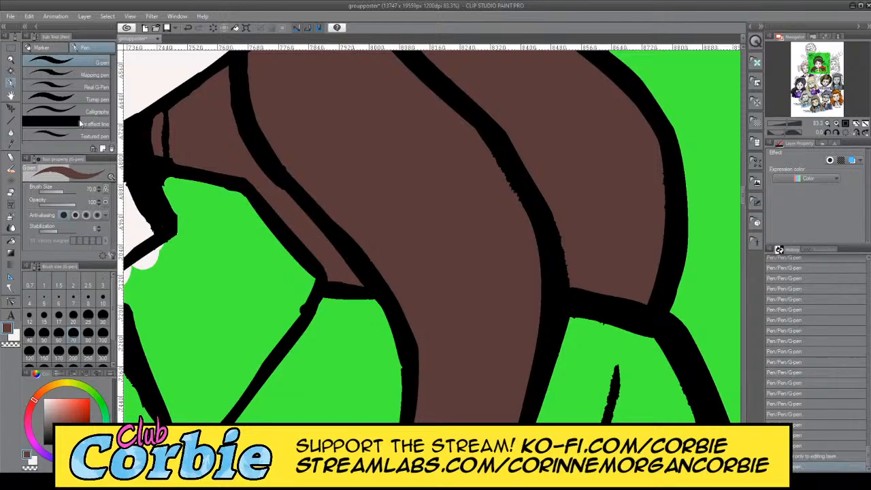
click(10, 59)
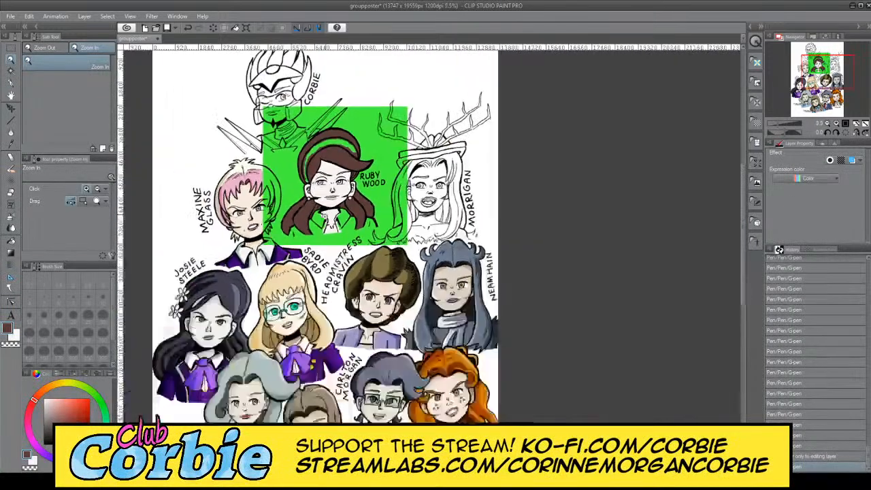
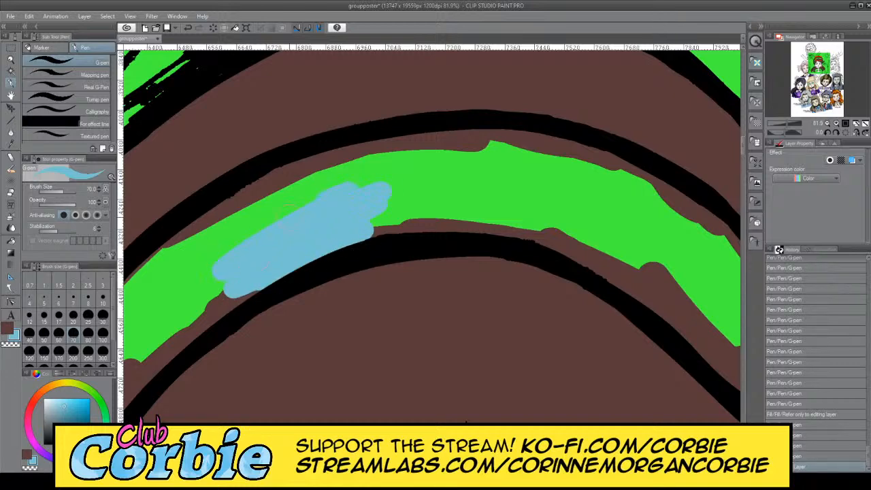
Step: Paint the right part of the headband light blue, covering green and brown gaps down to its tip
mouse_move(264, 198)
mouse_down()
mouse_move(320, 160)
mouse_move(445, 136)
mouse_move(423, 133)
mouse_move(544, 139)
mouse_up()
mouse_move(504, 194)
mouse_down()
mouse_move(476, 228)
mouse_move(551, 221)
mouse_up()
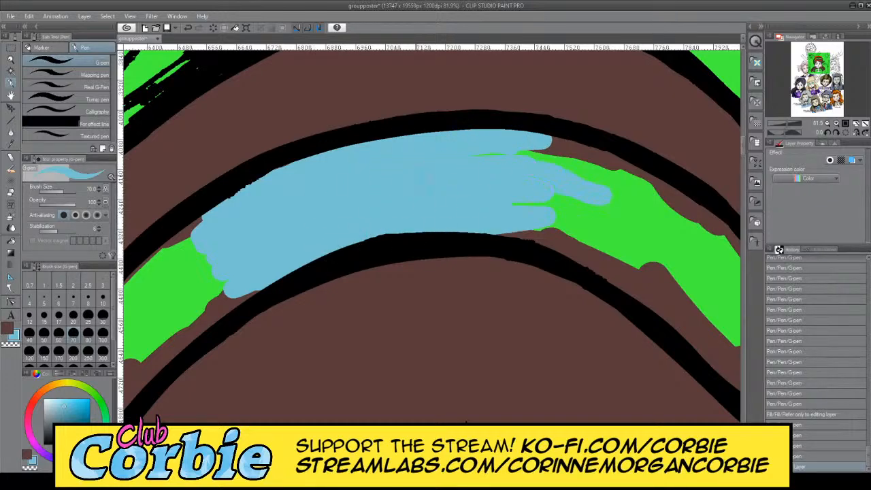
mouse_move(528, 151)
mouse_down()
mouse_move(599, 145)
mouse_move(604, 165)
mouse_up()
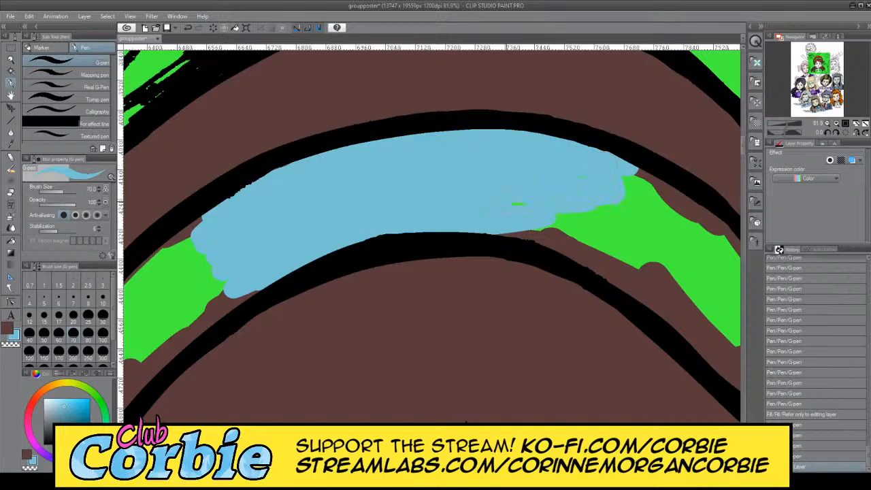
drag(524, 235, 585, 243)
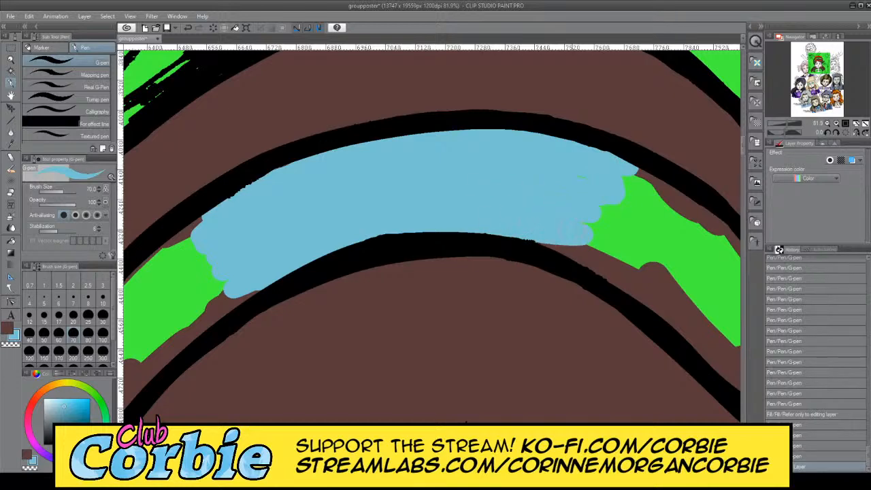
drag(491, 467, 514, 467)
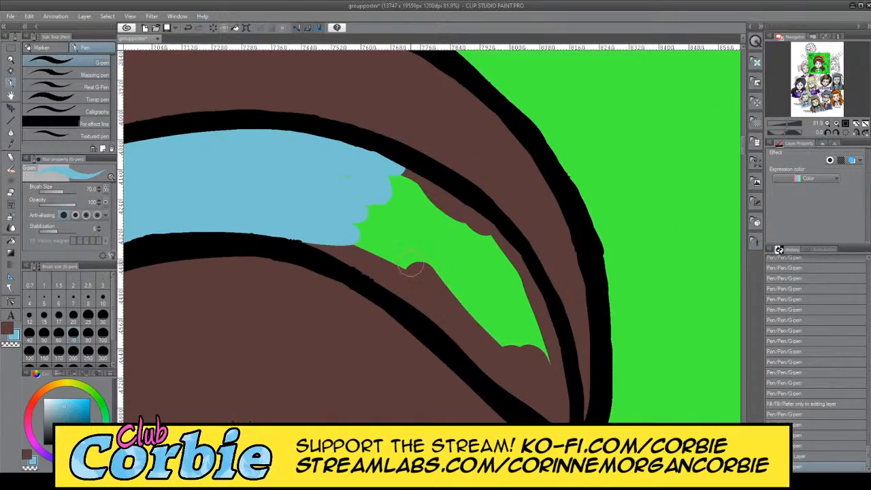
mouse_move(317, 246)
mouse_down()
mouse_move(350, 257)
mouse_move(378, 203)
mouse_move(369, 253)
mouse_move(391, 281)
mouse_move(447, 320)
mouse_move(359, 237)
mouse_move(477, 321)
mouse_up()
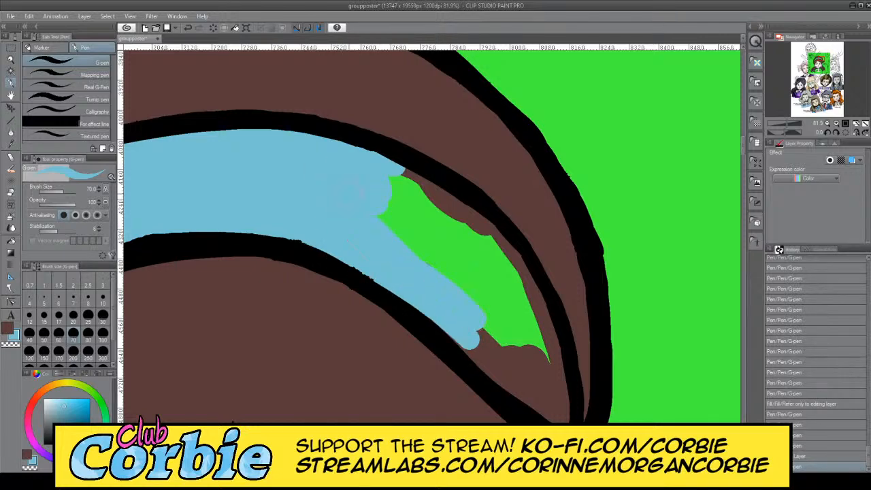
drag(360, 156, 469, 224)
mouse_move(389, 169)
mouse_down()
mouse_move(482, 242)
mouse_move(522, 288)
mouse_up()
drag(476, 214, 539, 294)
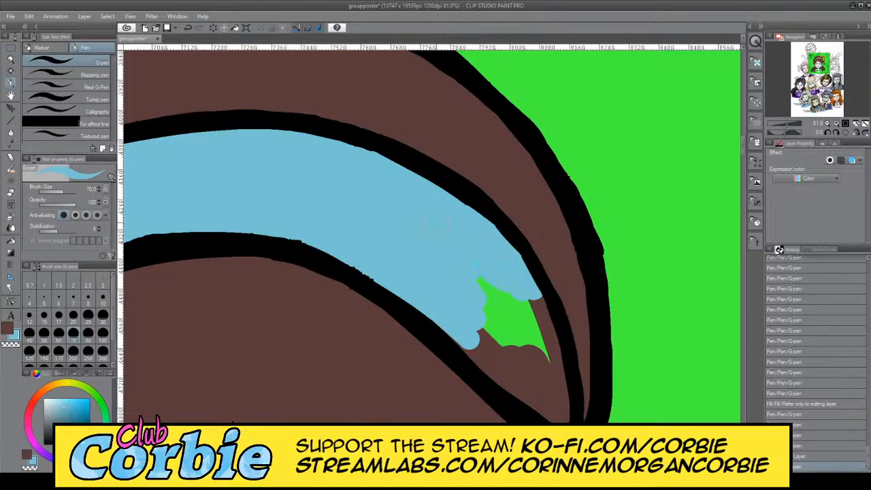
mouse_move(483, 286)
mouse_down()
mouse_move(524, 344)
mouse_move(480, 354)
mouse_move(476, 367)
mouse_move(541, 394)
mouse_move(556, 344)
mouse_up()
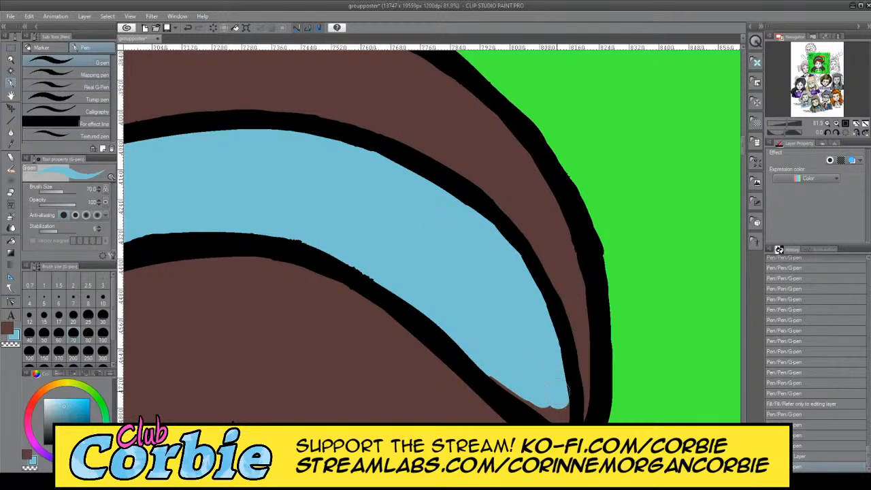
drag(474, 360, 562, 412)
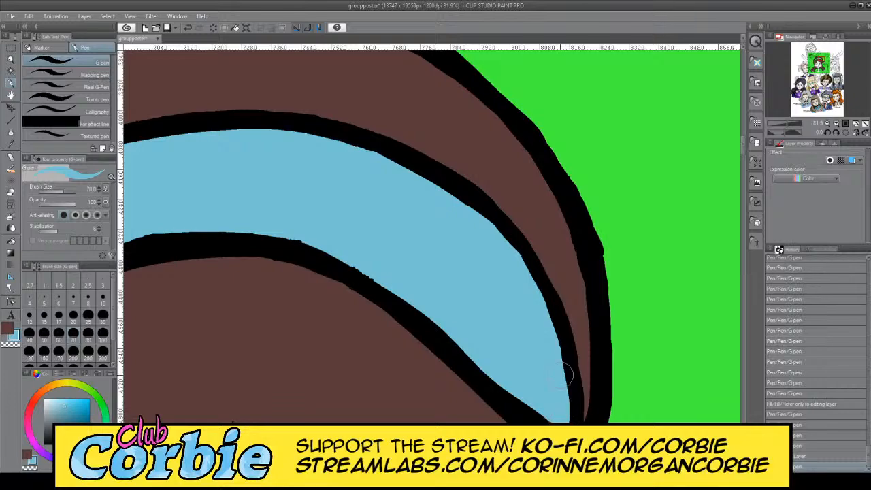
drag(560, 375, 548, 413)
Step: Zoom in near the RUBY WOOD label and try a blue stroke on a hair strand
click(10, 61)
drag(255, 180, 250, 197)
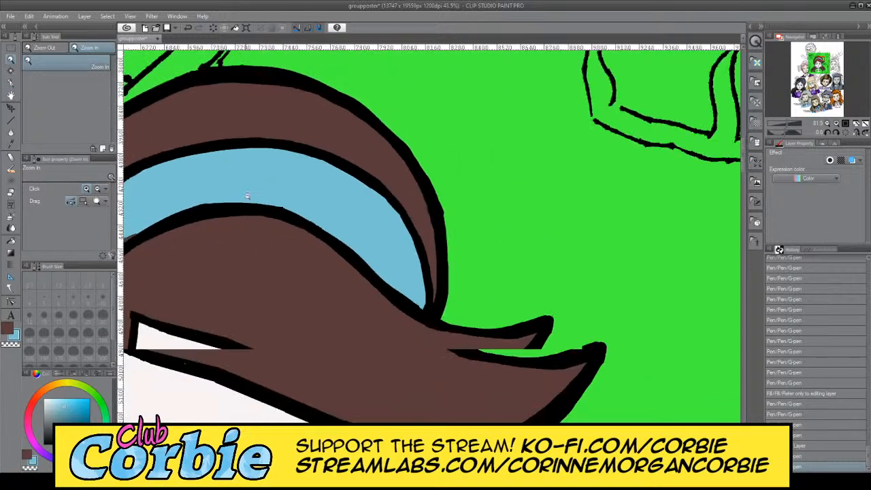
drag(341, 241, 362, 321)
click(364, 320)
click(350, 263)
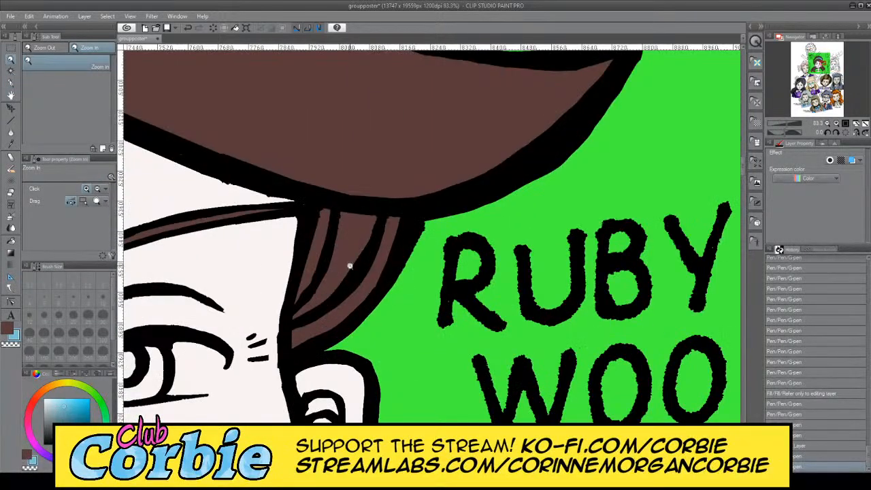
click(350, 263)
click(11, 82)
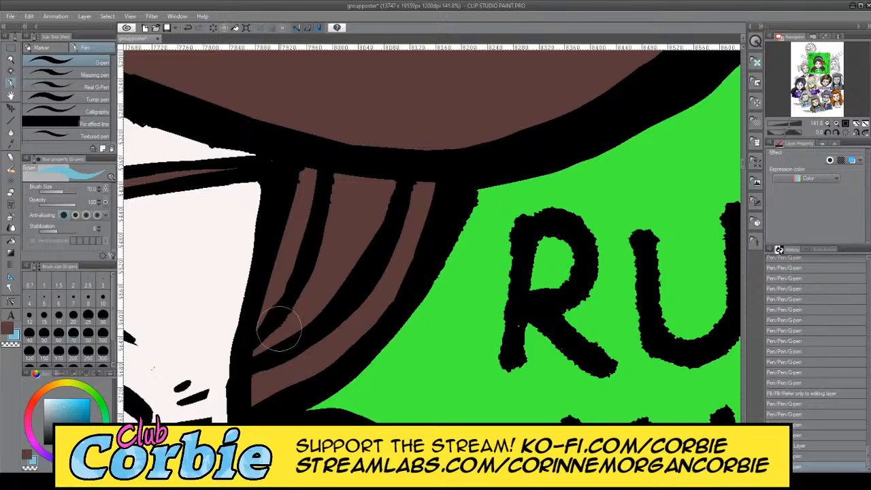
mouse_move(249, 355)
mouse_down()
mouse_move(328, 260)
mouse_move(294, 329)
mouse_move(324, 289)
mouse_move(356, 198)
mouse_move(329, 260)
mouse_move(346, 173)
mouse_move(343, 264)
mouse_move(370, 190)
mouse_move(349, 242)
mouse_move(390, 181)
mouse_up()
Step: Zoom in on Ruby's face and paint the headband's left side and top light blue
click(11, 60)
mouse_move(436, 111)
mouse_down()
mouse_move(396, 126)
mouse_move(442, 119)
mouse_up()
click(366, 117)
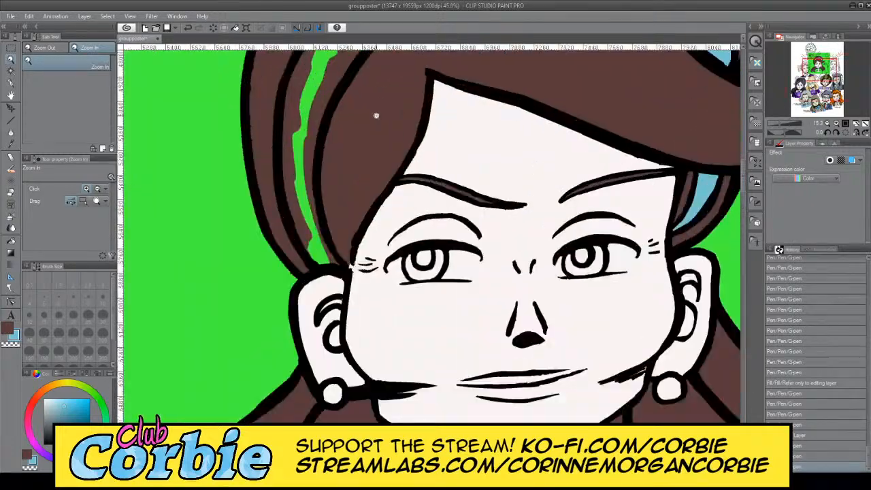
click(347, 170)
click(264, 230)
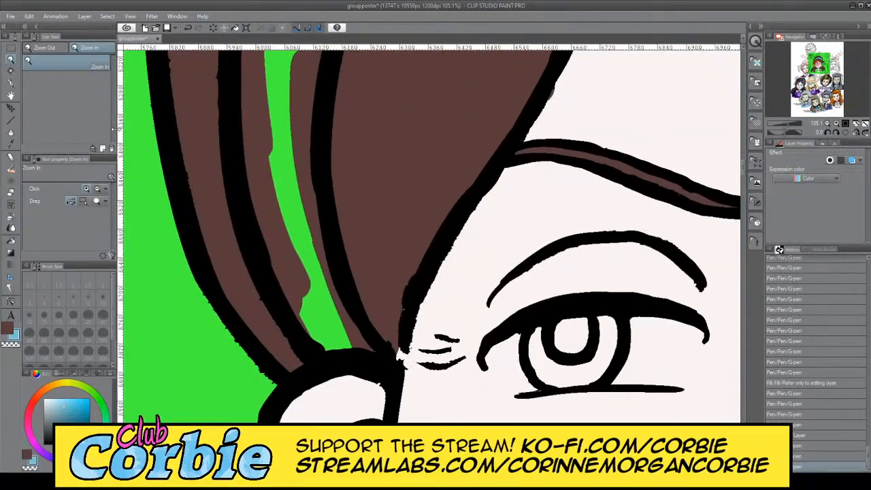
click(11, 82)
mouse_move(251, 197)
mouse_down()
mouse_move(267, 179)
mouse_move(266, 215)
mouse_move(252, 201)
mouse_move(264, 246)
mouse_move(290, 269)
mouse_move(281, 113)
mouse_move(315, 253)
mouse_move(304, 109)
mouse_move(320, 303)
mouse_move(299, 293)
mouse_move(290, 232)
mouse_move(303, 319)
mouse_move(269, 242)
mouse_move(318, 300)
mouse_move(325, 294)
mouse_move(340, 327)
mouse_move(316, 305)
mouse_move(301, 320)
mouse_move(340, 347)
mouse_move(359, 338)
mouse_up()
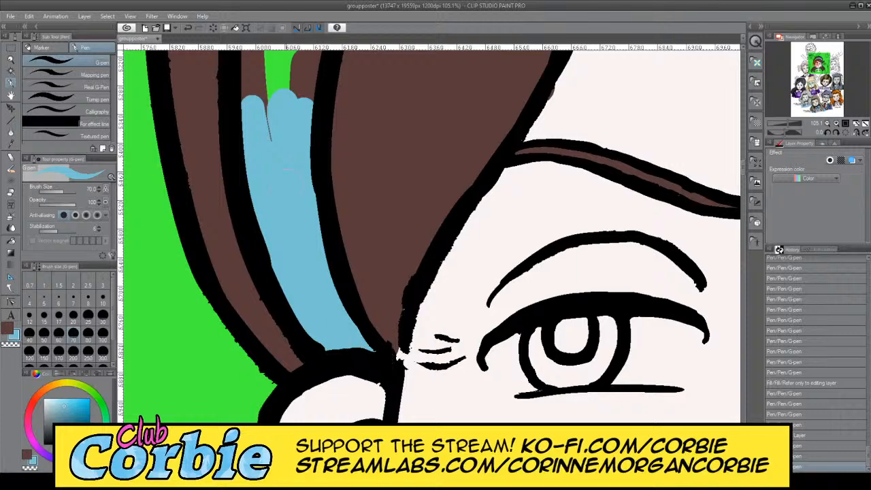
mouse_move(262, 136)
mouse_down()
mouse_move(257, 48)
mouse_move(238, 129)
mouse_up()
mouse_move(292, 88)
mouse_down()
mouse_move(319, 68)
mouse_move(321, 99)
mouse_up()
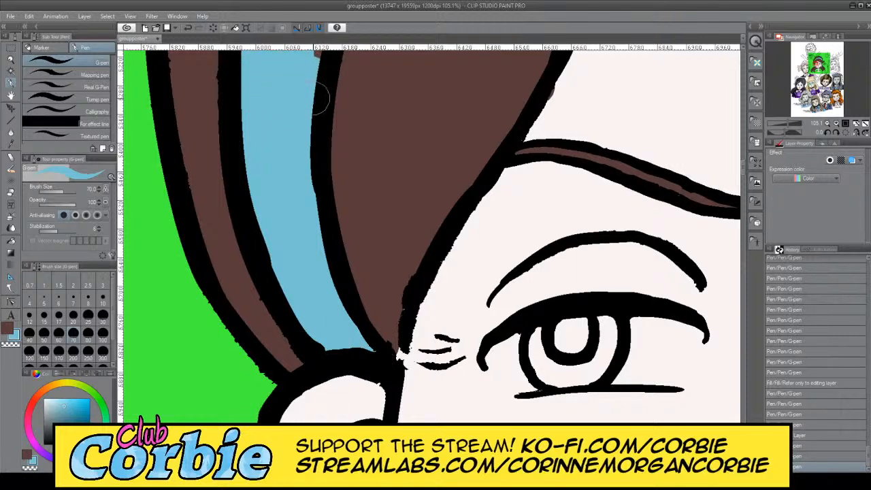
Step: Cover the remaining green strips down the headband's left side with blue
click(11, 60)
drag(264, 222, 139, 238)
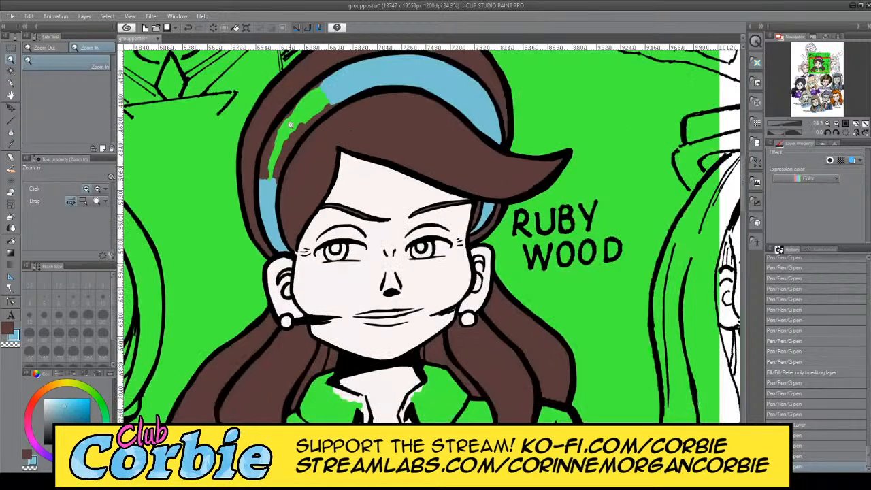
drag(289, 125, 336, 124)
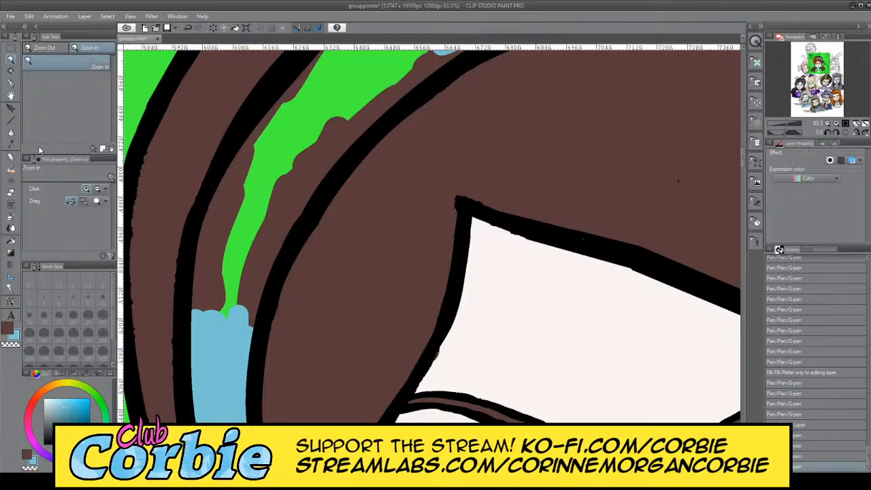
click(11, 82)
mouse_move(224, 199)
mouse_down()
mouse_move(204, 303)
mouse_move(229, 190)
mouse_move(198, 301)
mouse_move(208, 224)
mouse_move(194, 264)
mouse_up()
mouse_move(252, 299)
mouse_down()
mouse_move(269, 217)
mouse_move(248, 348)
mouse_move(306, 163)
mouse_move(273, 222)
mouse_up()
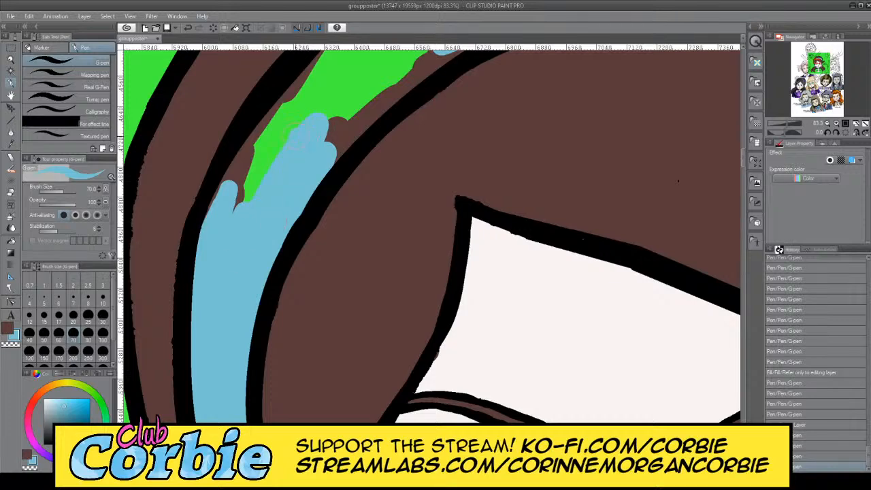
mouse_move(290, 133)
mouse_down()
mouse_move(242, 178)
mouse_move(199, 231)
mouse_up()
mouse_move(235, 156)
mouse_down()
mouse_move(320, 64)
mouse_move(239, 144)
mouse_up()
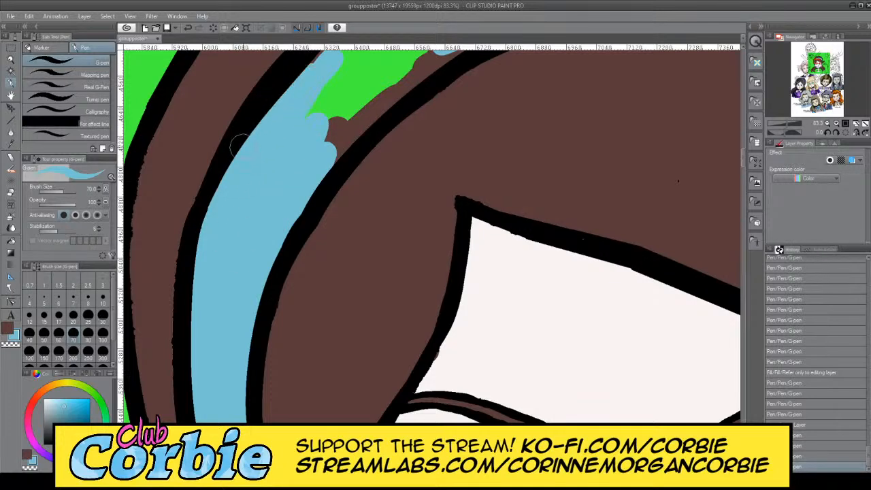
mouse_move(322, 106)
mouse_down()
mouse_move(273, 167)
mouse_move(374, 93)
mouse_move(336, 160)
mouse_up()
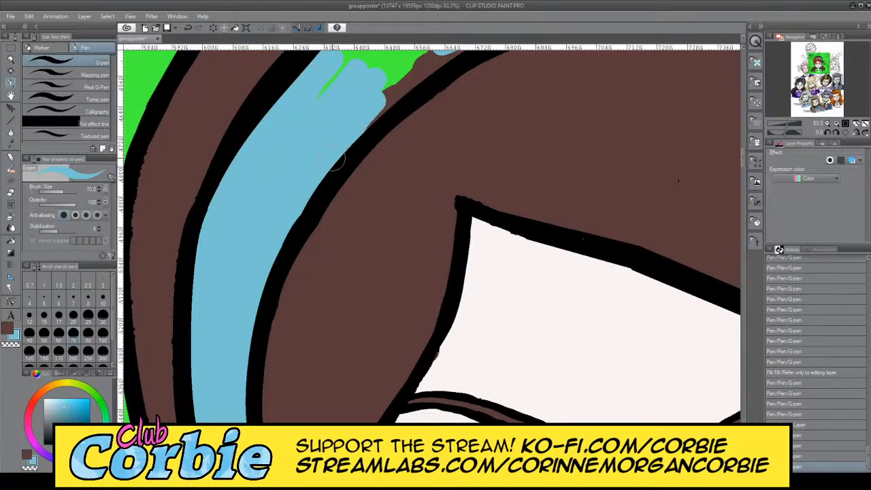
Step: Fill the last green gap so the headband is solid blue, then zoom out and back to Ruby
click(12, 61)
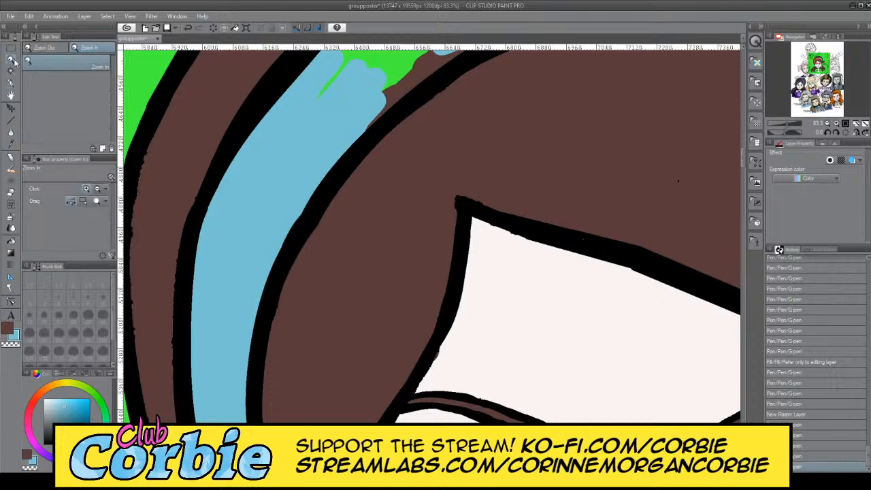
drag(230, 268, 227, 233)
drag(313, 151, 354, 151)
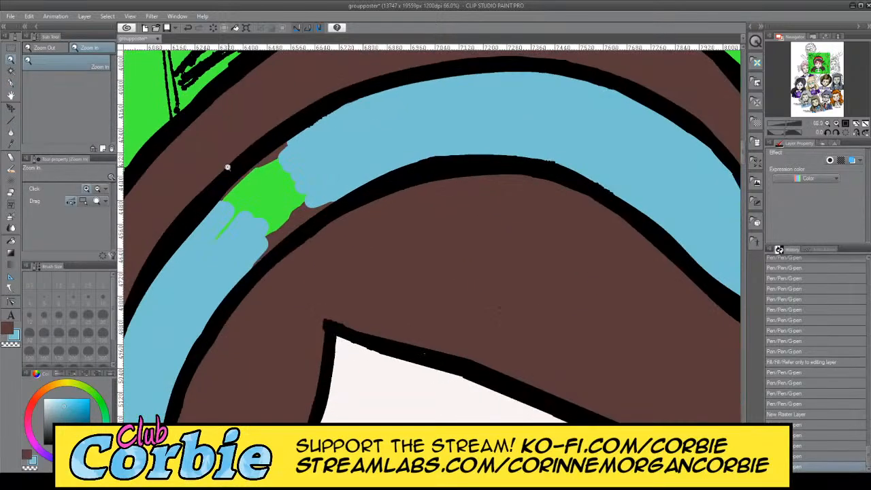
drag(233, 160, 262, 161)
key(p)
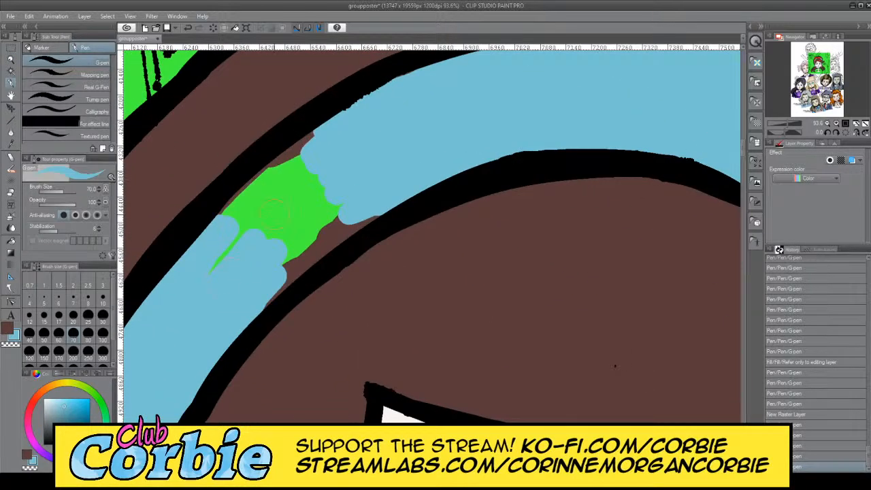
drag(274, 214, 323, 125)
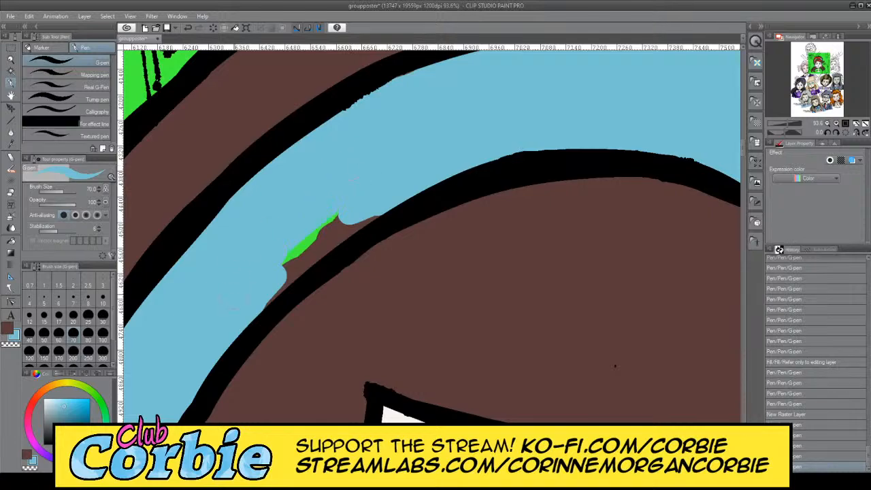
drag(335, 212, 265, 293)
drag(320, 242, 364, 215)
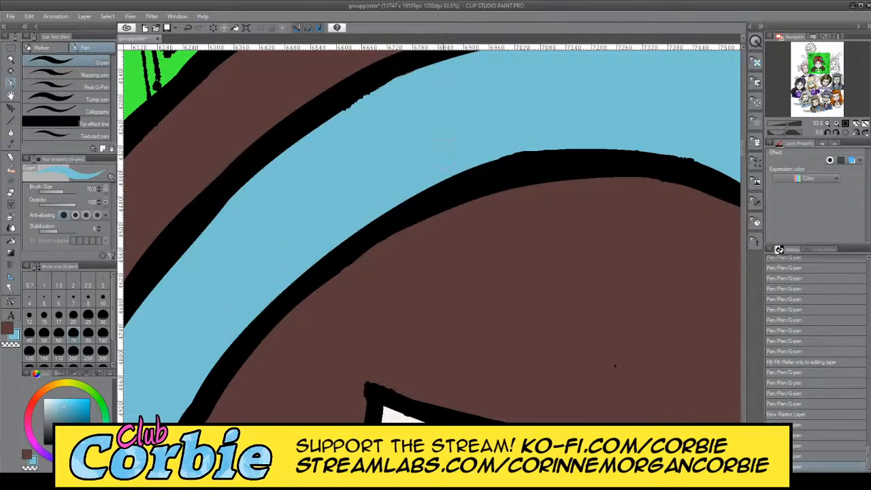
click(446, 153)
click(11, 60)
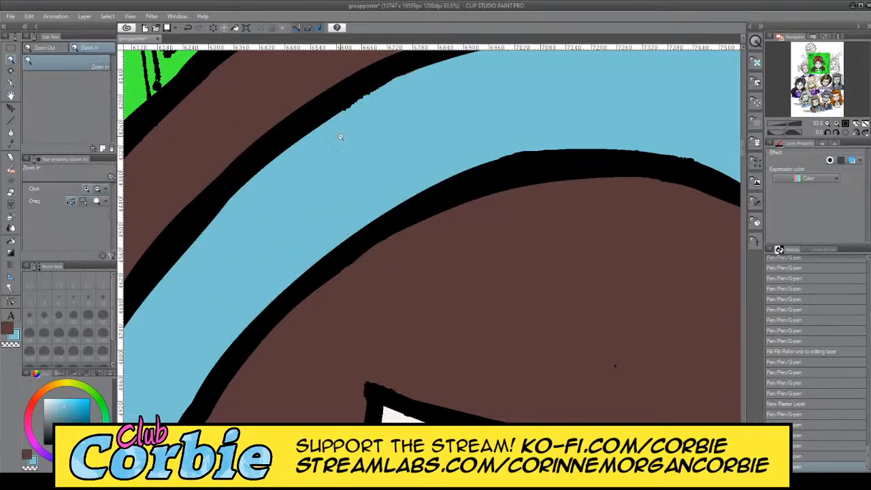
drag(343, 136, 225, 136)
drag(373, 173, 408, 172)
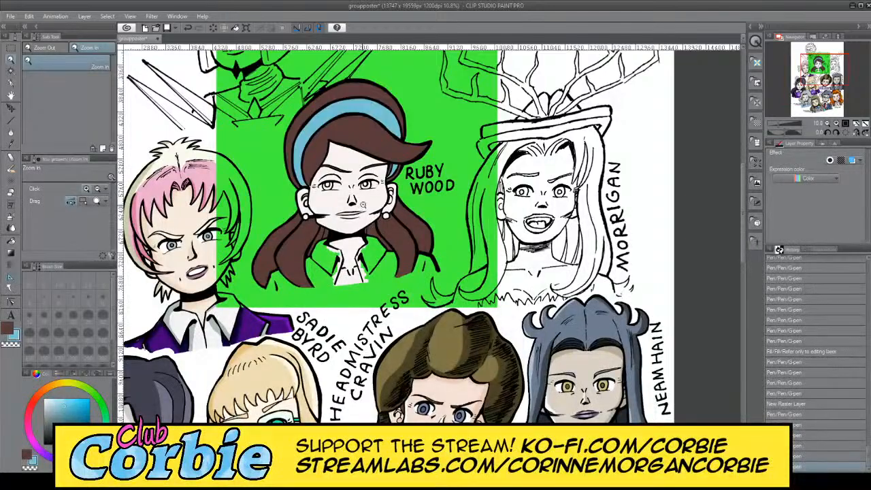
Step: Add a new raster layer for the collar and sample a colour from the artwork
drag(371, 211, 392, 211)
drag(430, 231, 476, 218)
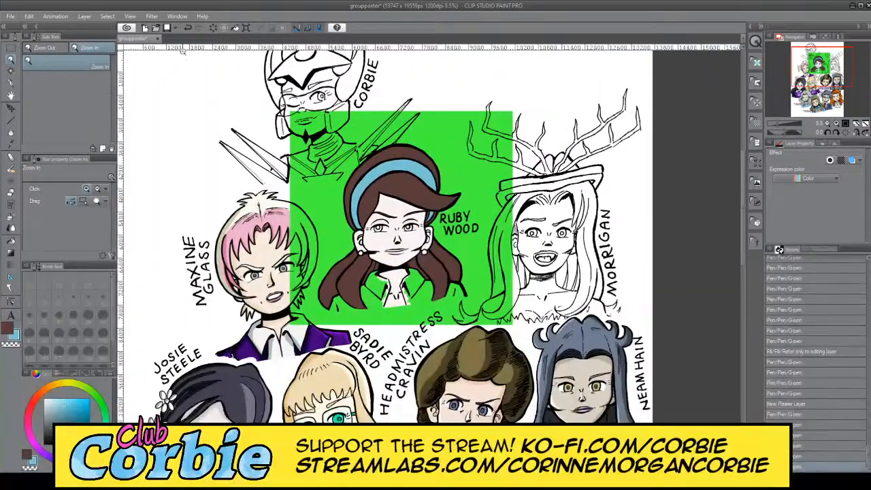
click(91, 34)
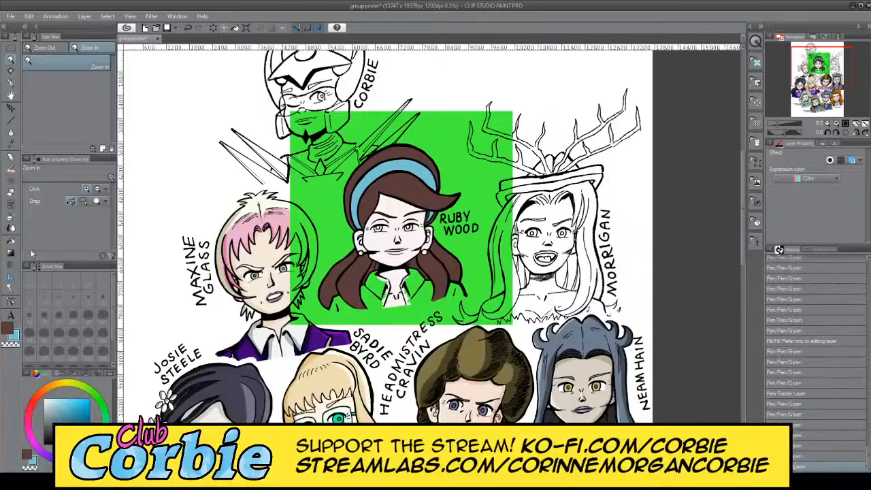
click(12, 143)
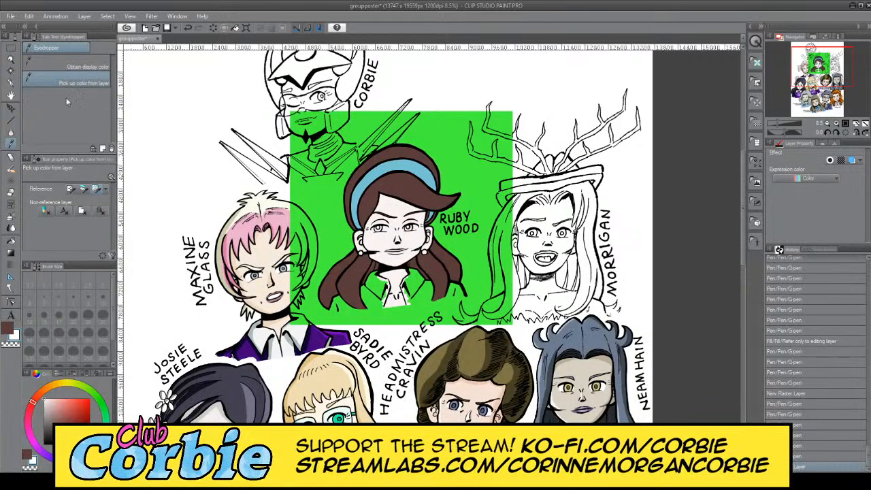
Step: Outline the left collar flap in white with a size-80 G-pen
click(11, 60)
drag(356, 296, 476, 286)
mouse_move(378, 319)
mouse_down()
mouse_move(411, 319)
mouse_move(381, 320)
mouse_up()
click(402, 336)
click(11, 83)
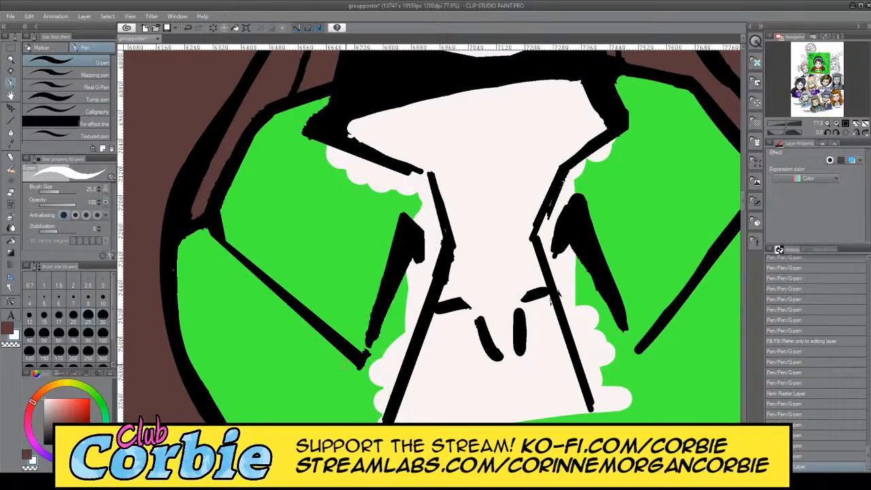
click(88, 333)
mouse_move(176, 289)
mouse_down()
mouse_move(185, 266)
mouse_move(210, 366)
mouse_move(194, 330)
mouse_move(234, 415)
mouse_move(212, 390)
mouse_move(232, 416)
mouse_move(388, 399)
mouse_up()
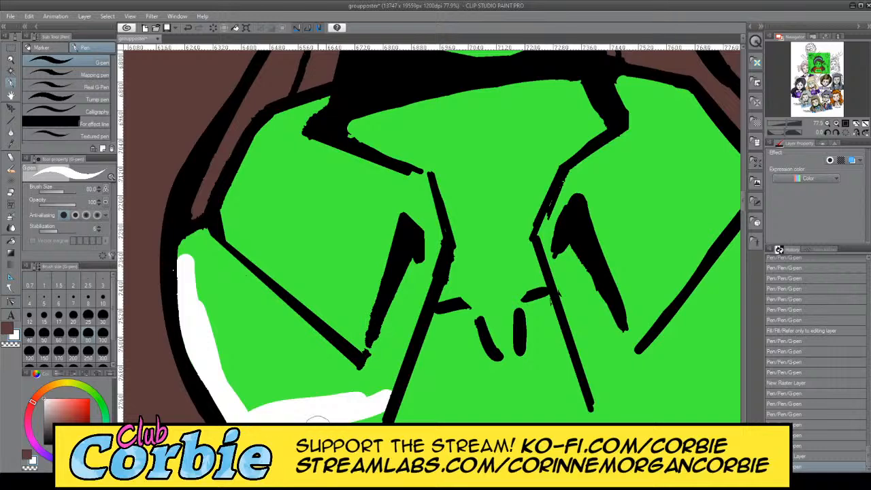
mouse_move(316, 419)
mouse_down()
mouse_move(381, 398)
mouse_move(398, 302)
mouse_move(363, 369)
mouse_move(390, 354)
mouse_move(421, 221)
mouse_move(427, 228)
mouse_move(418, 179)
mouse_move(334, 153)
mouse_move(289, 127)
mouse_move(316, 109)
mouse_move(272, 125)
mouse_move(221, 230)
mouse_move(182, 251)
mouse_move(258, 407)
mouse_move(200, 268)
mouse_move(292, 126)
mouse_move(262, 146)
mouse_up()
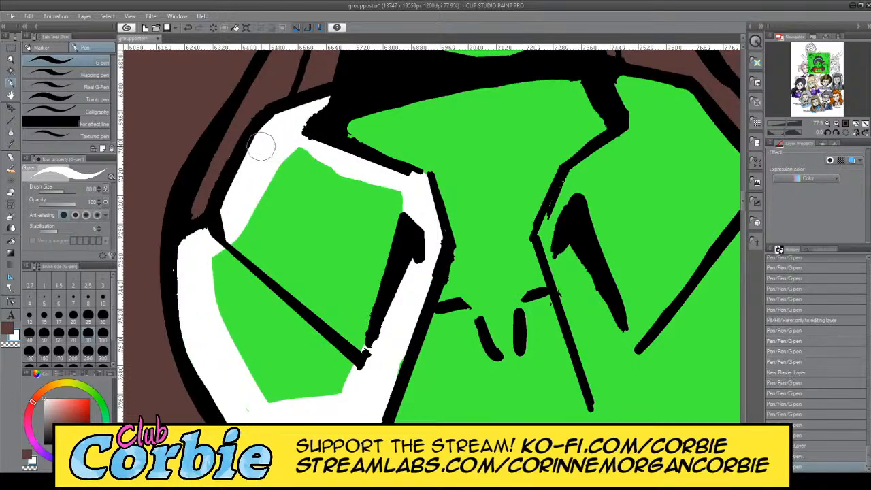
Step: Bucket-fill the collar's green interior white and view the whole poster
click(11, 242)
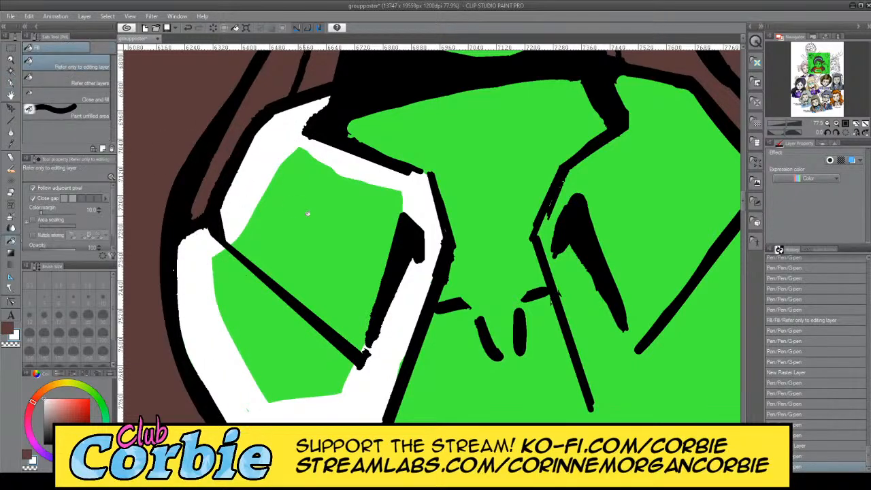
click(308, 214)
click(11, 60)
mouse_move(267, 238)
mouse_down()
mouse_move(235, 252)
mouse_move(258, 230)
mouse_up()
Step: Paint white along the collar piece under the hair, undoing strokes that overshoot the line
click(10, 84)
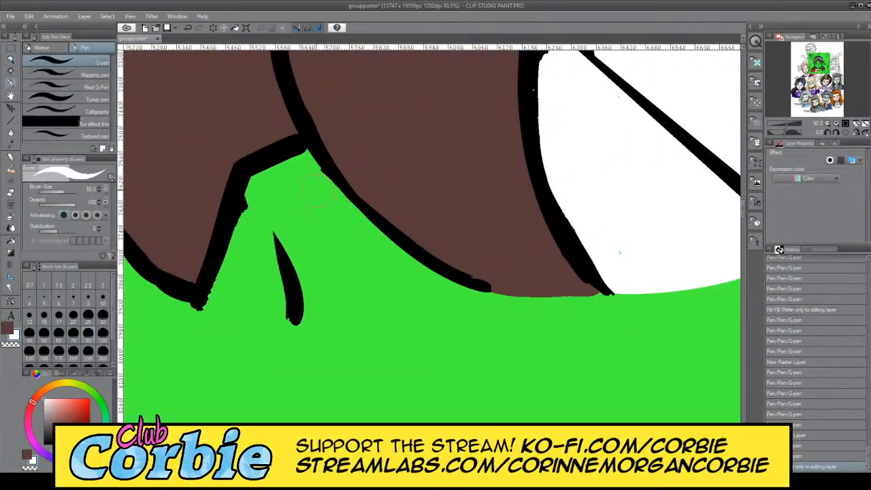
mouse_move(301, 161)
mouse_down()
mouse_move(331, 204)
mouse_move(406, 269)
mouse_move(302, 164)
mouse_move(257, 181)
mouse_move(231, 292)
mouse_move(207, 310)
mouse_move(428, 306)
mouse_move(274, 218)
mouse_move(218, 295)
mouse_move(263, 194)
mouse_move(324, 301)
mouse_move(469, 310)
mouse_move(531, 302)
mouse_up()
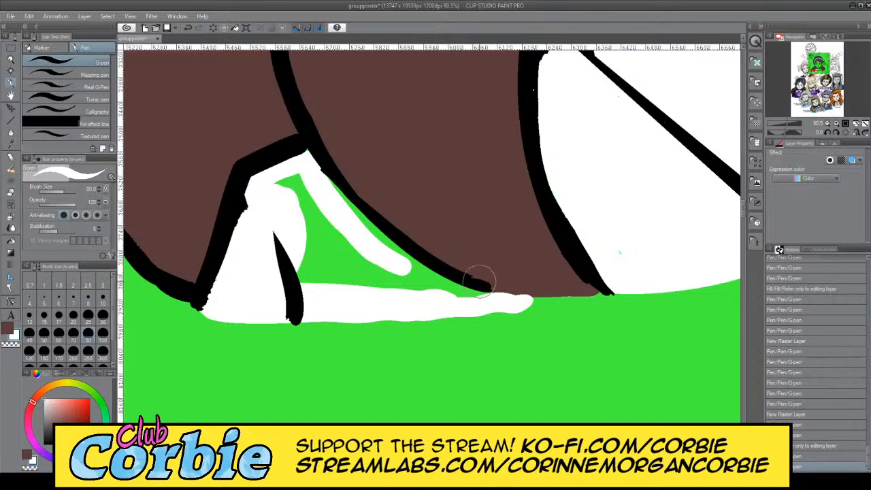
key(ctrl+z)
mouse_move(447, 304)
mouse_down()
mouse_move(491, 296)
mouse_move(413, 305)
mouse_move(488, 291)
mouse_move(507, 297)
mouse_move(318, 236)
mouse_move(293, 239)
mouse_move(305, 225)
mouse_move(288, 170)
mouse_move(384, 284)
mouse_move(343, 276)
mouse_move(356, 171)
mouse_move(347, 206)
mouse_move(429, 285)
mouse_move(469, 289)
mouse_up()
key(ctrl+z)
key(ctrl+z)
key(ctrl+z)
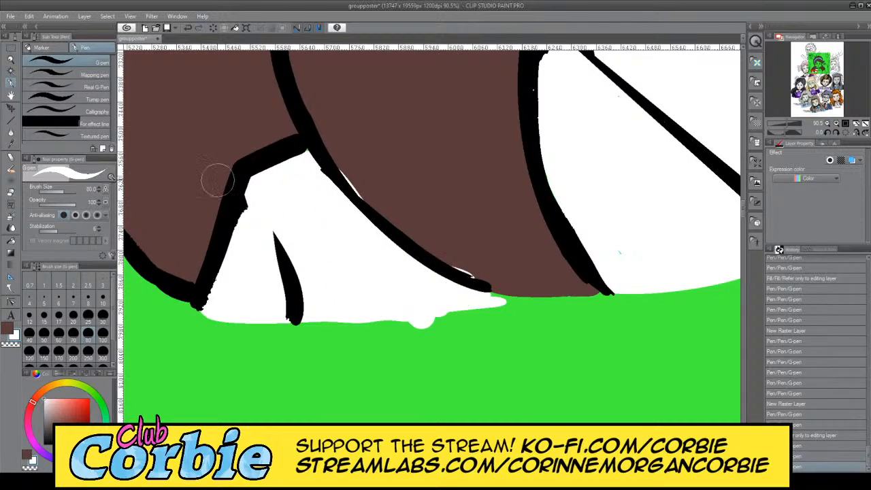
Step: Erase white specks spilling past the line tip and along the hair's bottom
click(9, 195)
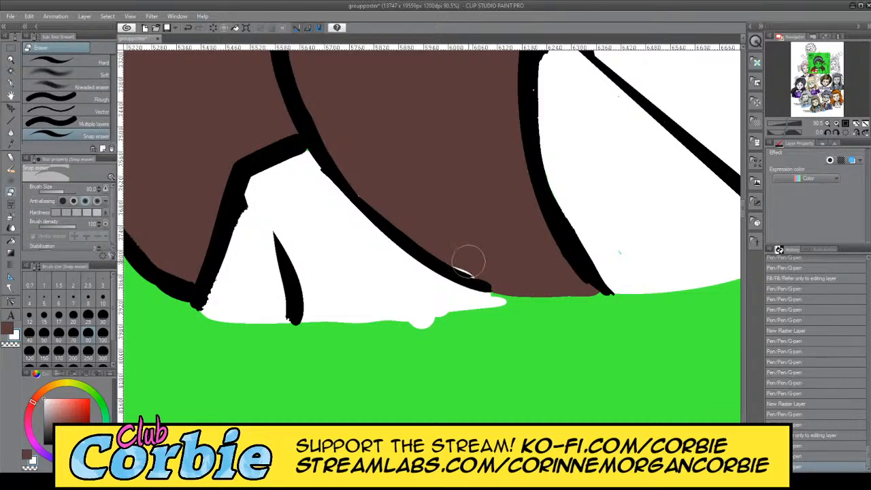
mouse_move(499, 282)
mouse_down()
mouse_move(512, 308)
mouse_move(491, 319)
mouse_move(495, 279)
mouse_move(477, 322)
mouse_move(492, 307)
mouse_move(396, 343)
mouse_move(432, 330)
mouse_move(410, 283)
mouse_move(455, 299)
mouse_move(510, 283)
mouse_move(393, 330)
mouse_move(532, 297)
mouse_up()
mouse_move(480, 263)
mouse_down()
mouse_move(445, 247)
mouse_move(508, 271)
mouse_up()
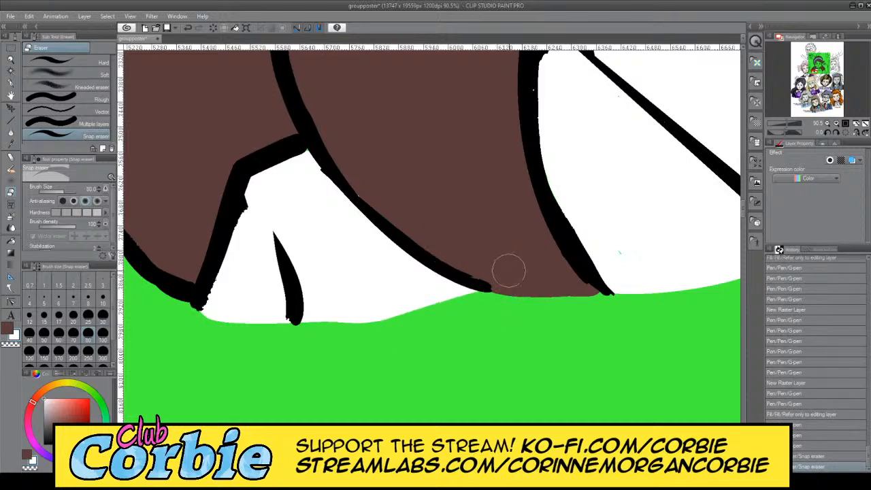
click(11, 84)
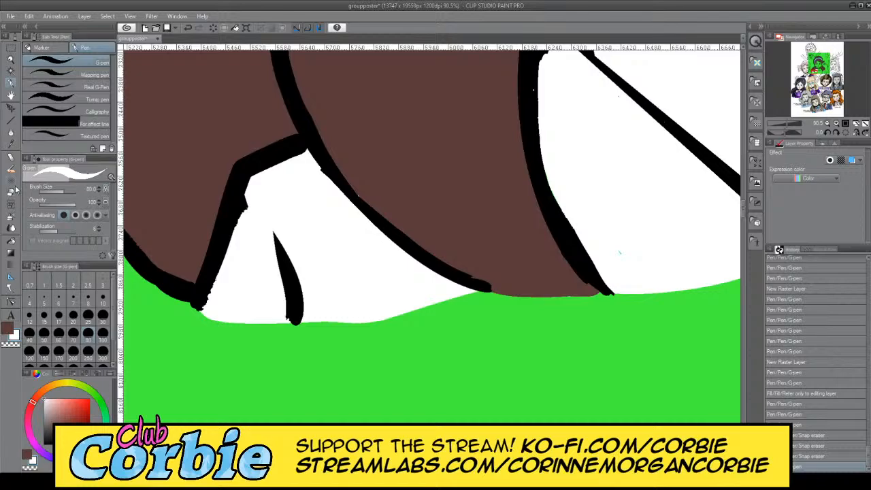
click(11, 191)
mouse_move(350, 165)
mouse_down()
mouse_move(362, 190)
mouse_move(344, 166)
mouse_up()
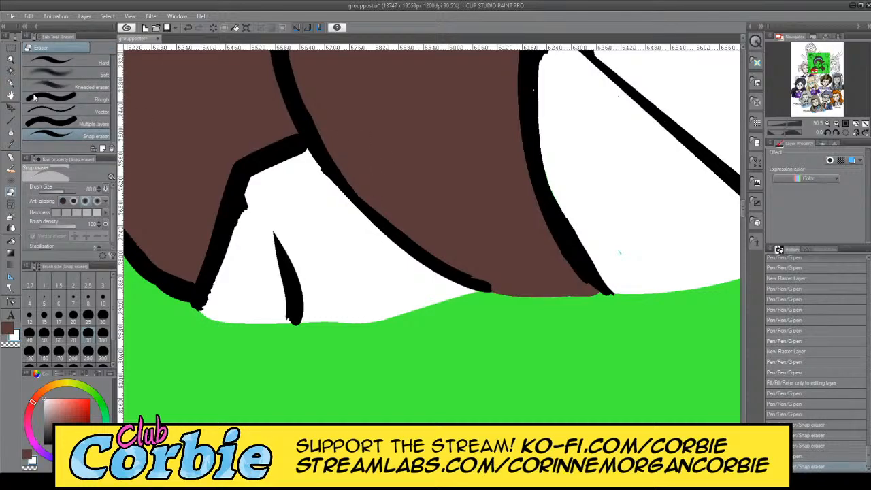
click(10, 60)
drag(311, 233, 184, 233)
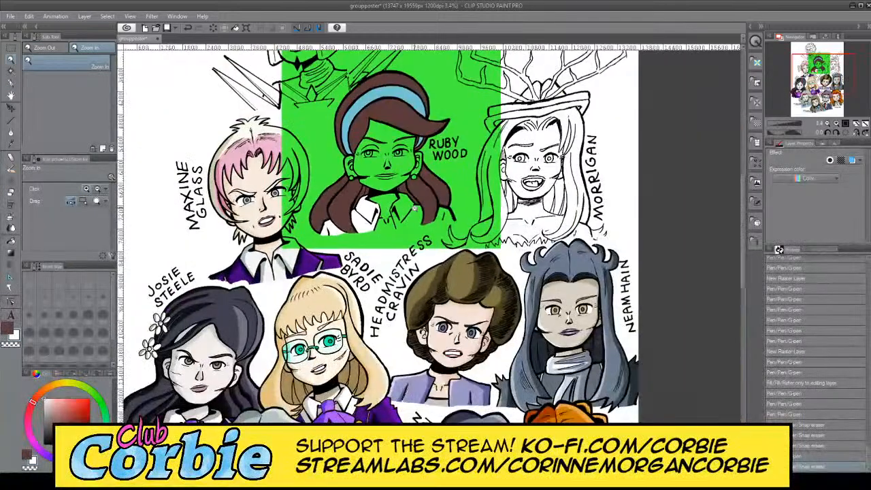
Step: Outline the right collar flap in white along its bottom and right edge, closing the corner gap
drag(415, 209, 427, 191)
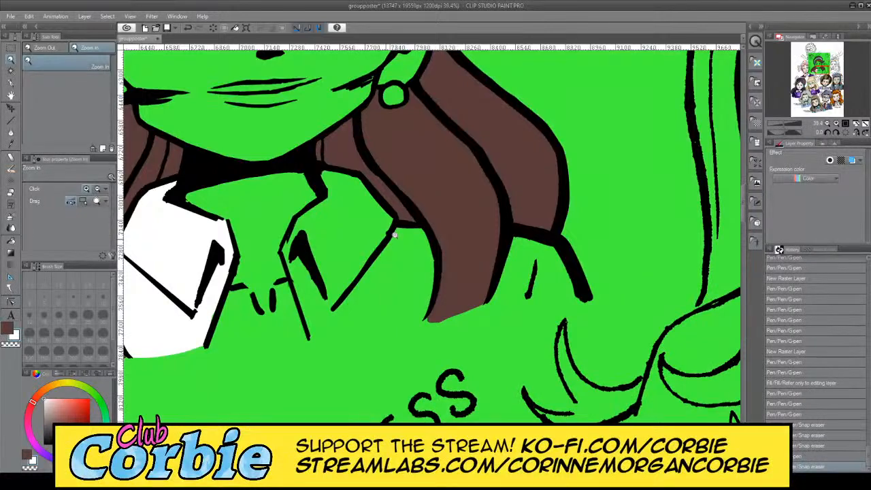
drag(392, 239, 409, 233)
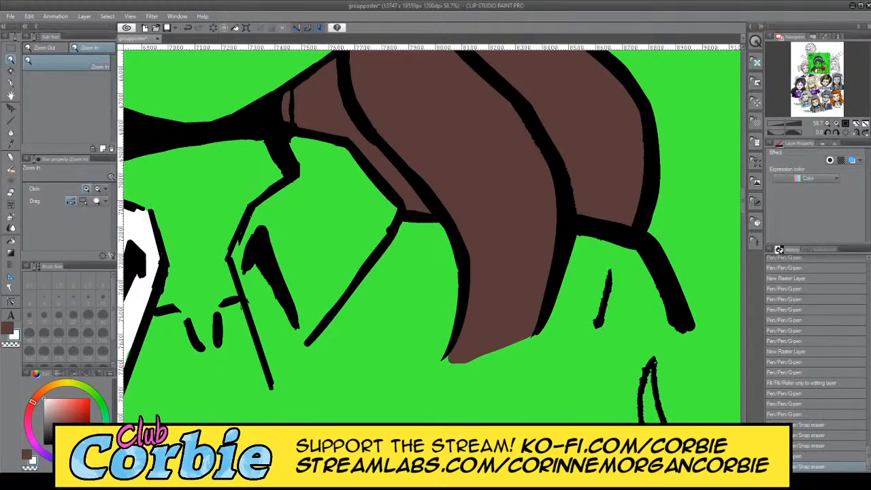
click(12, 83)
mouse_move(272, 333)
mouse_down()
mouse_move(264, 340)
mouse_move(298, 319)
mouse_move(262, 286)
mouse_move(248, 306)
mouse_move(250, 241)
mouse_move(239, 253)
mouse_move(251, 230)
mouse_move(309, 180)
mouse_move(262, 211)
mouse_move(303, 170)
mouse_move(287, 144)
mouse_move(339, 154)
mouse_move(393, 213)
mouse_up()
mouse_move(275, 366)
mouse_down()
mouse_move(316, 375)
mouse_move(425, 340)
mouse_move(306, 378)
mouse_move(360, 364)
mouse_up()
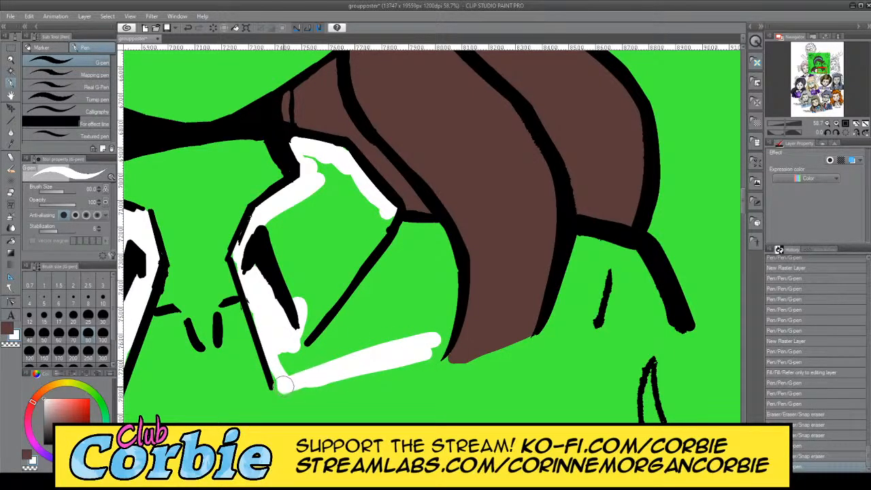
mouse_move(284, 385)
mouse_down()
mouse_move(435, 348)
mouse_move(446, 268)
mouse_move(452, 285)
mouse_move(445, 242)
mouse_move(400, 229)
mouse_move(328, 180)
mouse_up()
mouse_move(293, 351)
mouse_down()
mouse_move(272, 356)
mouse_move(277, 377)
mouse_move(274, 347)
mouse_up()
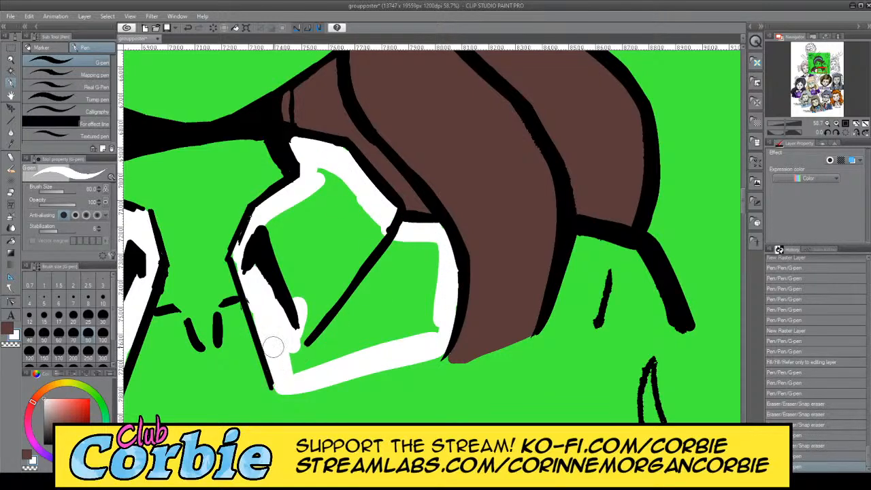
Step: Fill the flap's interior white, whiten the small gap below the hair, and zoom out
click(10, 243)
click(326, 273)
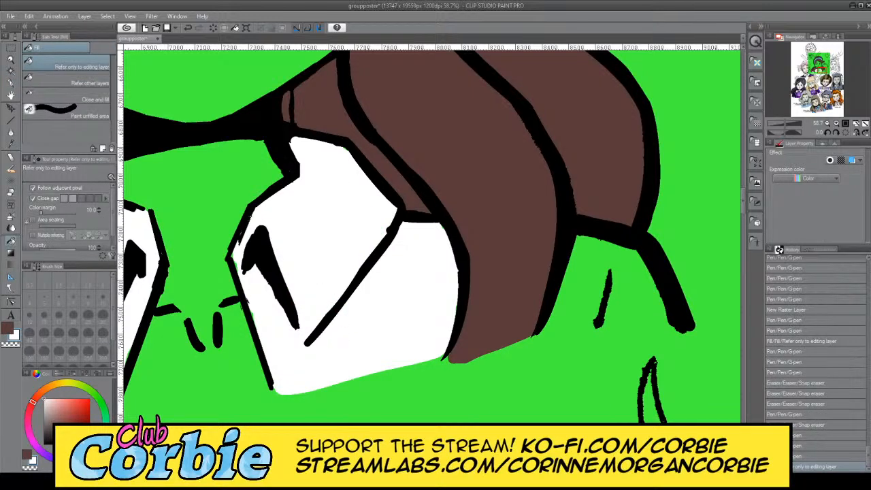
drag(476, 460, 502, 460)
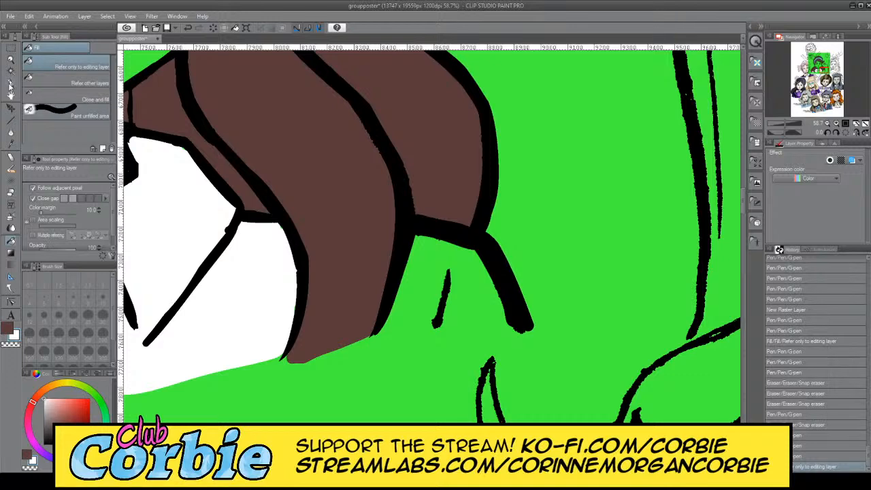
click(10, 83)
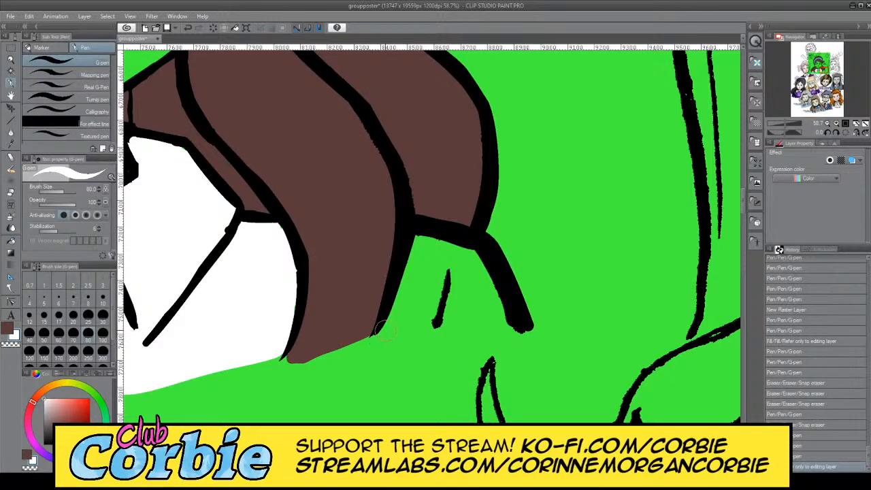
mouse_move(385, 318)
mouse_down()
mouse_move(517, 325)
mouse_move(442, 245)
mouse_move(393, 308)
mouse_move(466, 301)
mouse_move(388, 333)
mouse_move(505, 330)
mouse_move(476, 306)
mouse_up()
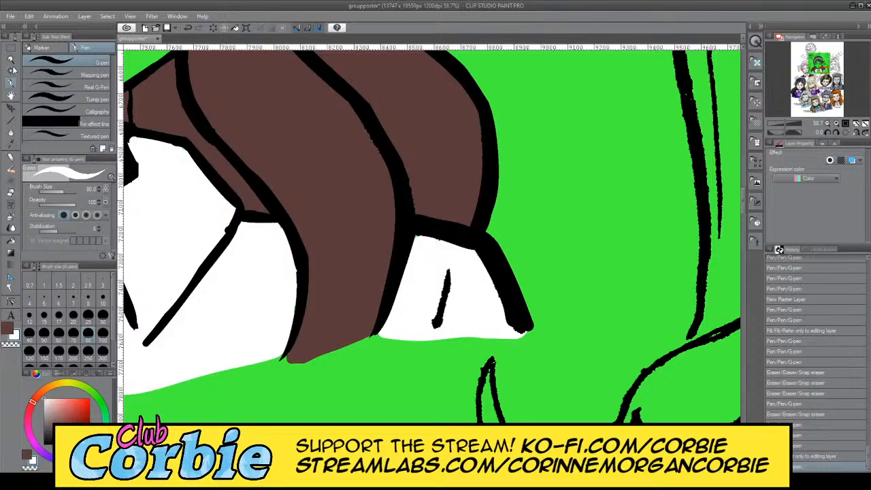
click(11, 61)
drag(378, 225, 283, 242)
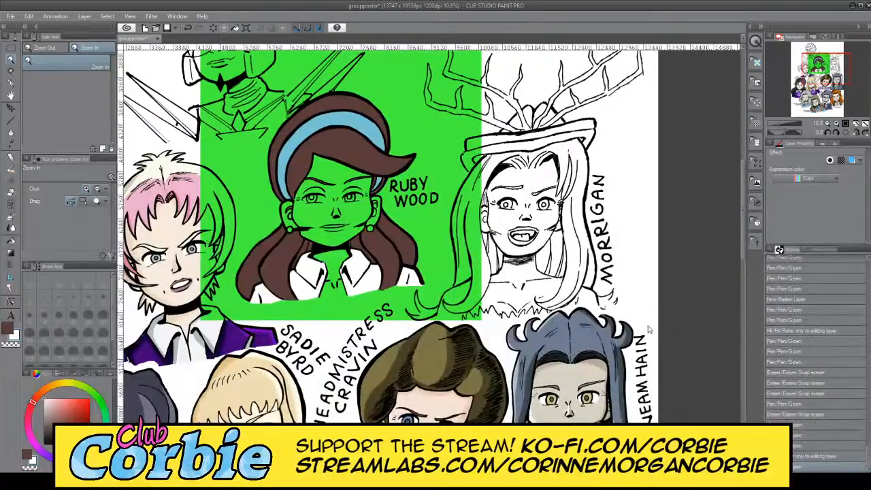
Step: Undo the green fill on Ruby's face, add a new layer, and magnify her left eye
key(ctrl+z)
drag(437, 282, 475, 265)
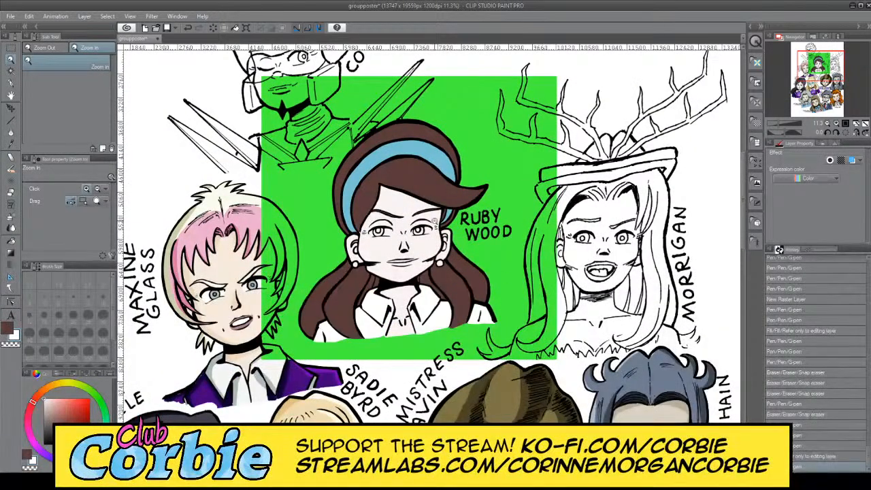
click(92, 28)
drag(398, 233, 422, 225)
click(337, 243)
click(252, 268)
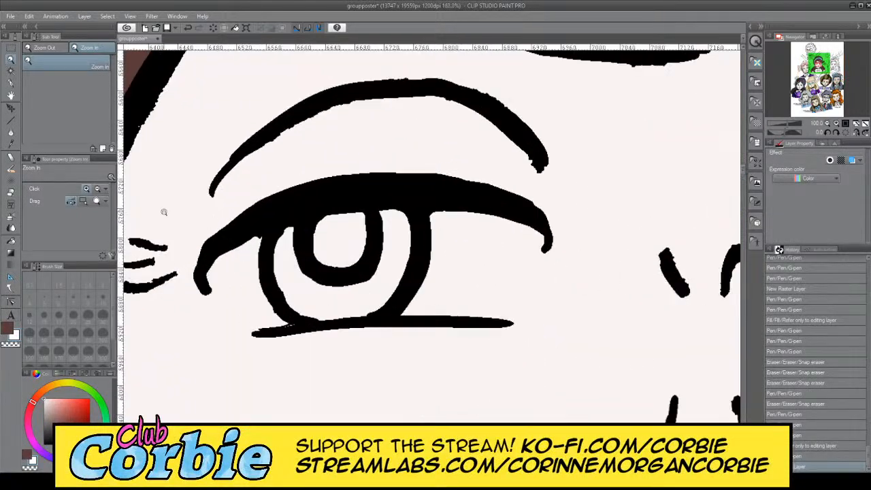
Step: Paint the left eye's white solid white with a size-30 G-pen
click(11, 83)
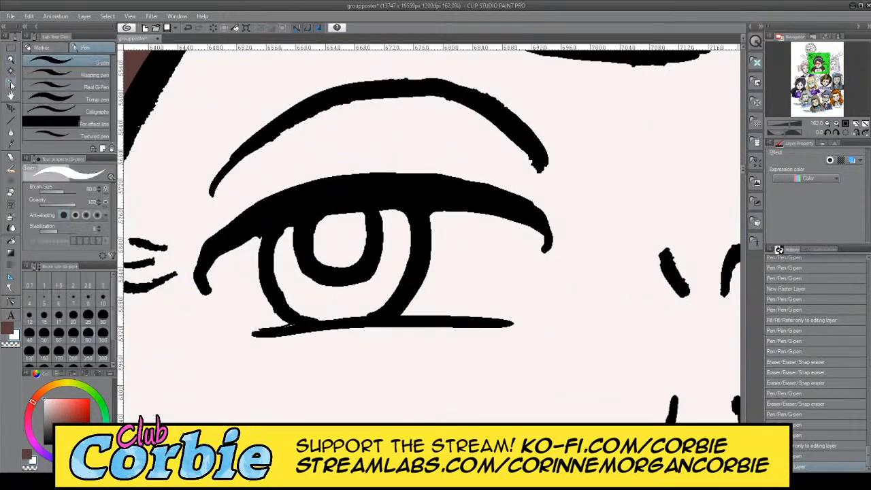
click(102, 317)
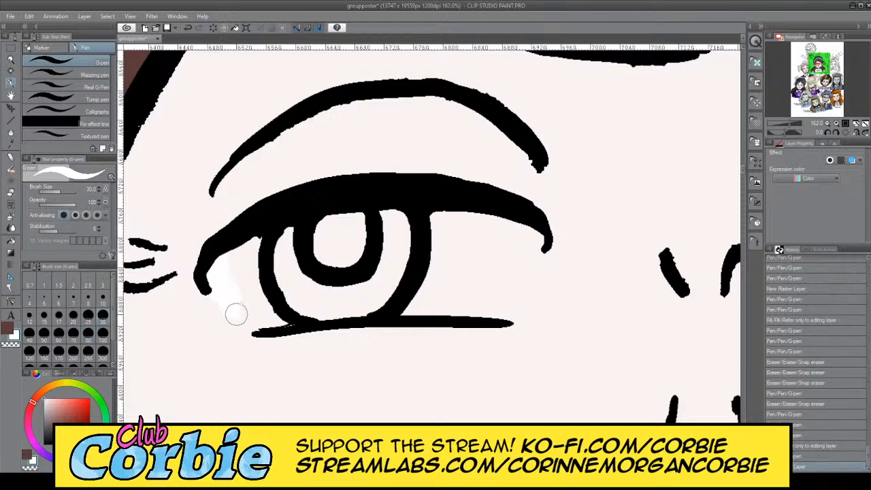
mouse_move(236, 315)
mouse_down()
mouse_move(270, 318)
mouse_move(217, 289)
mouse_move(237, 315)
mouse_move(333, 313)
mouse_move(237, 293)
mouse_move(244, 249)
mouse_move(224, 274)
mouse_move(222, 291)
mouse_move(246, 310)
mouse_move(236, 292)
mouse_move(258, 315)
mouse_move(490, 305)
mouse_move(510, 291)
mouse_move(527, 221)
mouse_move(522, 270)
mouse_move(503, 290)
mouse_move(457, 226)
mouse_move(286, 242)
mouse_move(286, 233)
mouse_move(358, 222)
mouse_move(373, 246)
mouse_move(355, 280)
mouse_move(312, 302)
mouse_move(292, 264)
mouse_move(304, 253)
mouse_move(345, 275)
mouse_move(445, 285)
mouse_move(511, 265)
mouse_move(497, 285)
mouse_move(503, 267)
mouse_move(470, 259)
mouse_up()
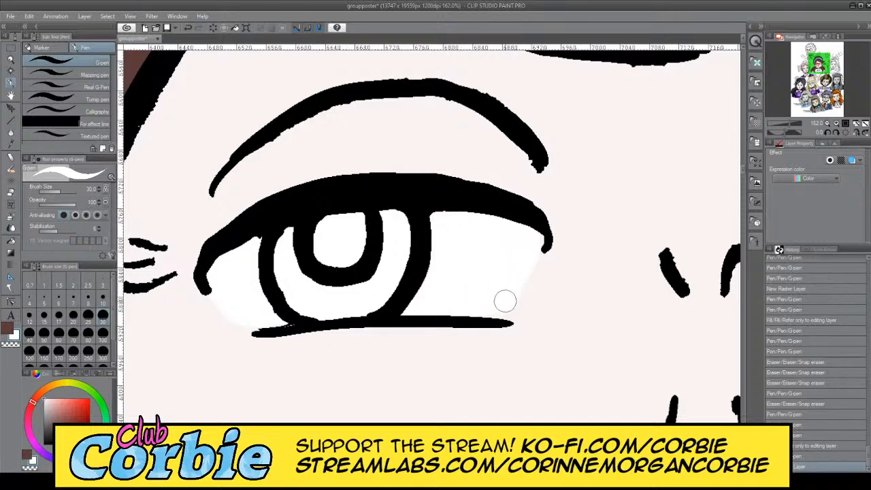
mouse_move(505, 301)
mouse_down()
mouse_move(521, 295)
mouse_move(535, 241)
mouse_up()
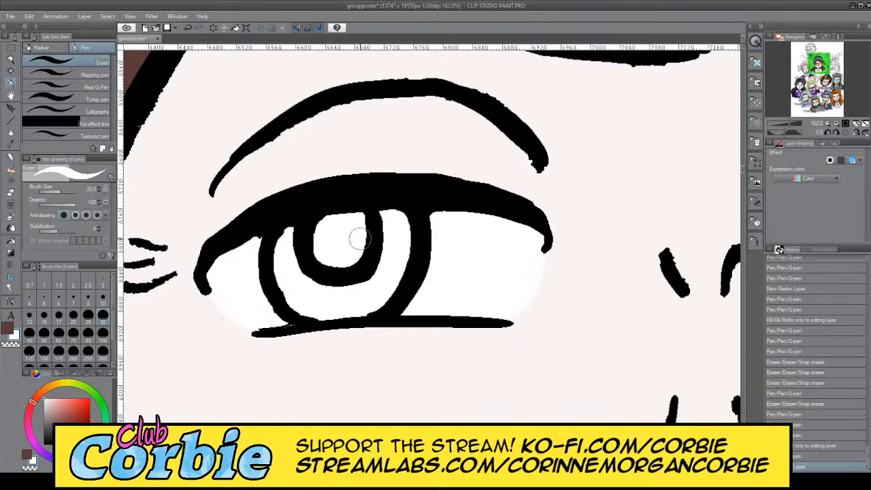
click(490, 260)
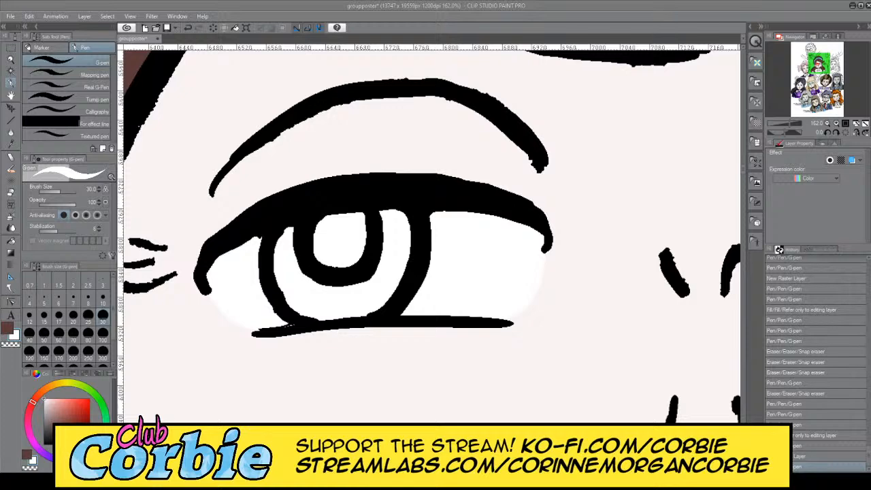
Step: Paint the other eye's white and zoom out to the whole poster
drag(707, 157, 191, 157)
mouse_move(309, 252)
mouse_down()
mouse_move(333, 232)
mouse_move(316, 283)
mouse_move(327, 228)
mouse_move(313, 258)
mouse_move(317, 287)
mouse_move(331, 297)
mouse_move(323, 297)
mouse_move(314, 243)
mouse_move(311, 253)
mouse_move(320, 298)
mouse_move(567, 272)
mouse_move(586, 219)
mouse_move(571, 200)
mouse_move(483, 192)
mouse_move(387, 211)
mouse_move(319, 259)
mouse_move(330, 280)
mouse_move(436, 266)
mouse_move(438, 236)
mouse_move(410, 231)
mouse_move(423, 234)
mouse_move(380, 257)
mouse_move(397, 276)
mouse_move(453, 266)
mouse_move(486, 223)
mouse_move(479, 205)
mouse_move(524, 201)
mouse_move(557, 227)
mouse_move(546, 248)
mouse_move(576, 242)
mouse_move(572, 265)
mouse_up()
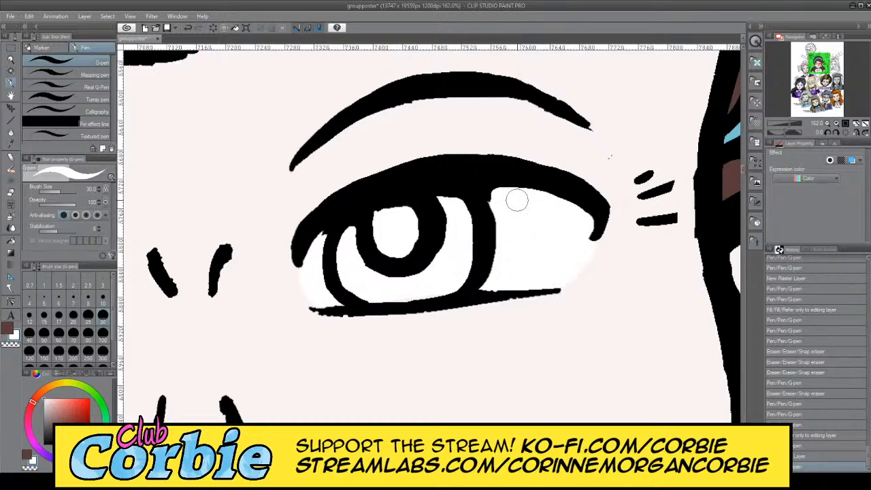
click(433, 219)
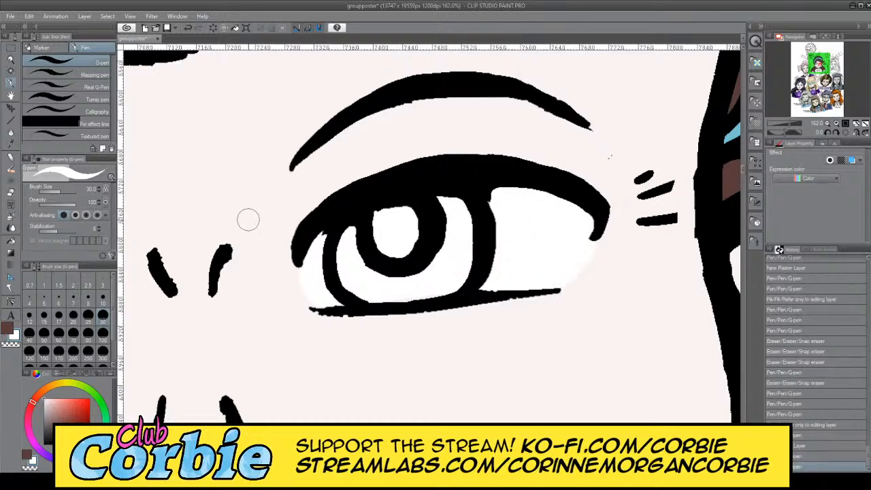
click(11, 60)
scroll(452, 202, down, 11)
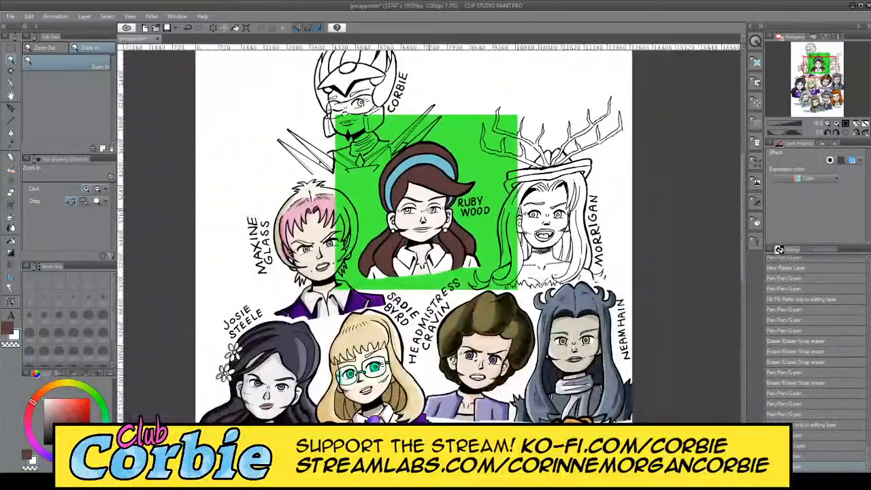
Step: Scroll and zoom to bring the character colour chart into view
scroll(455, 204, up, 1)
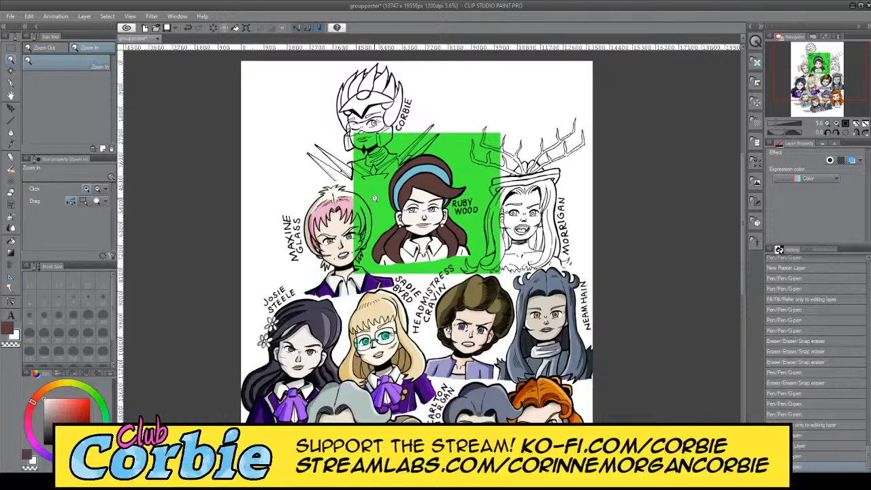
scroll(454, 204, up, 4)
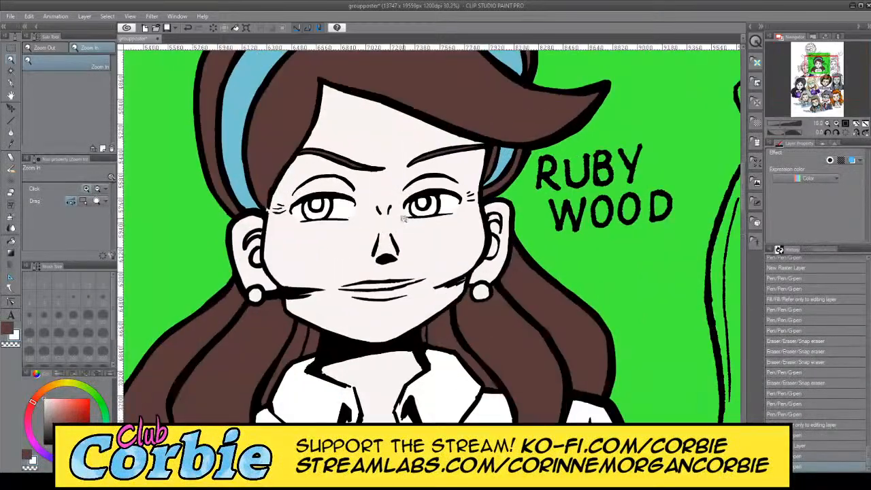
scroll(607, 281, down, 2)
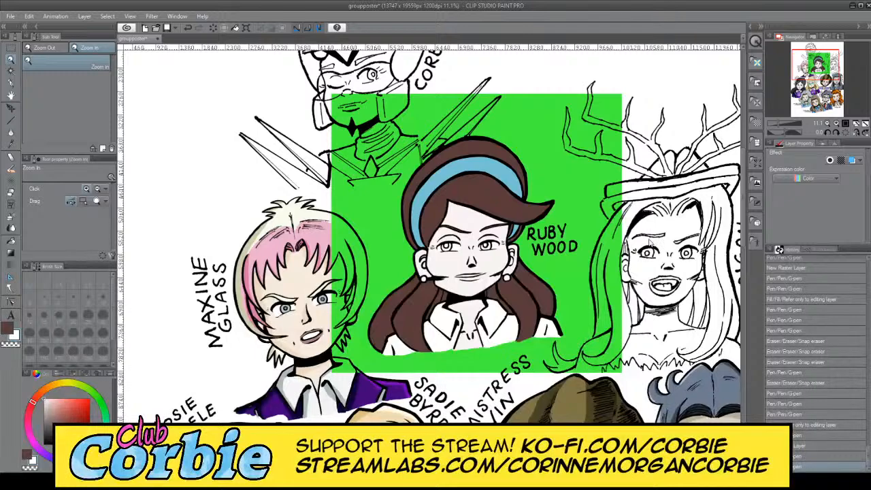
drag(441, 282, 270, 184)
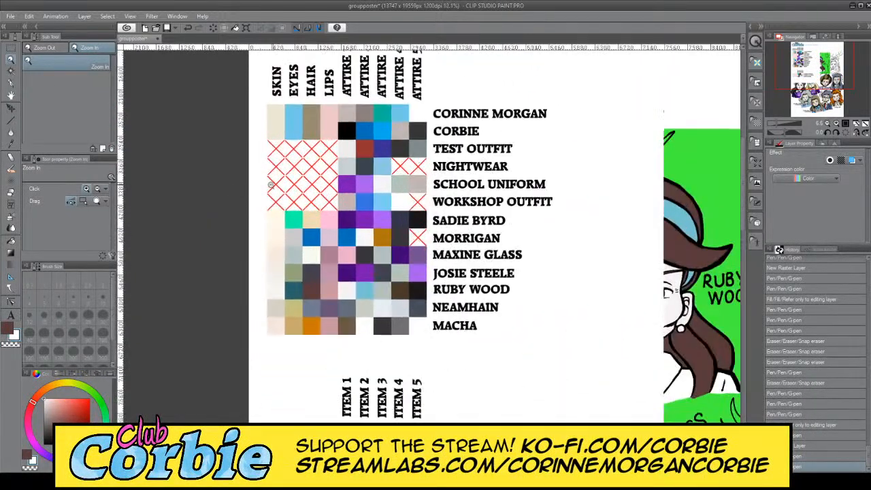
drag(316, 258, 325, 246)
drag(347, 176, 351, 173)
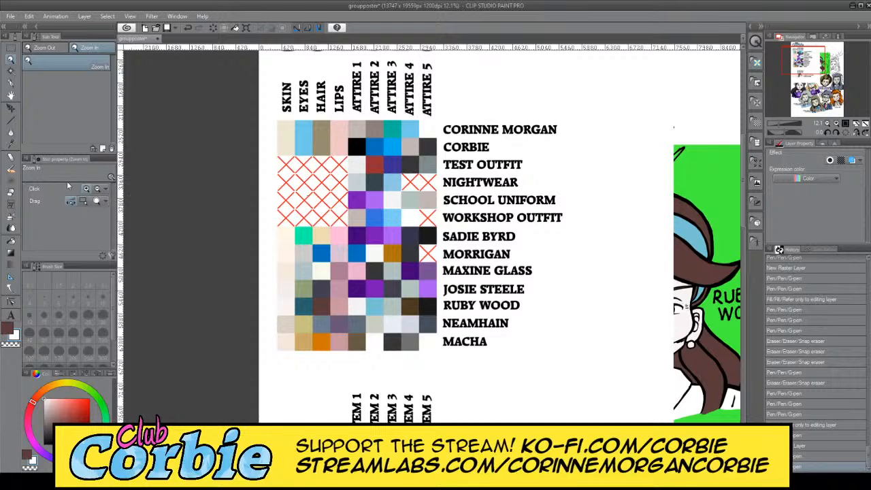
Step: Eyedrop Ruby Wood's teal eye swatch, hide the chart, and zoom back to her face
click(10, 143)
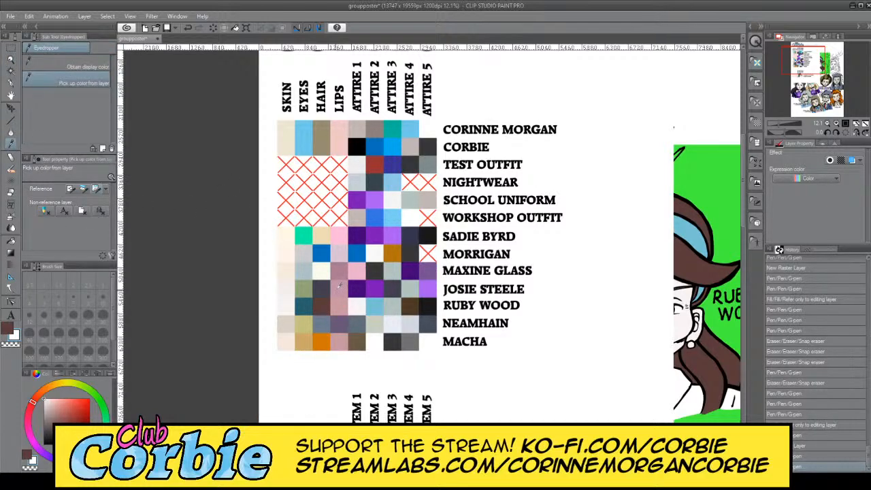
click(304, 284)
click(303, 306)
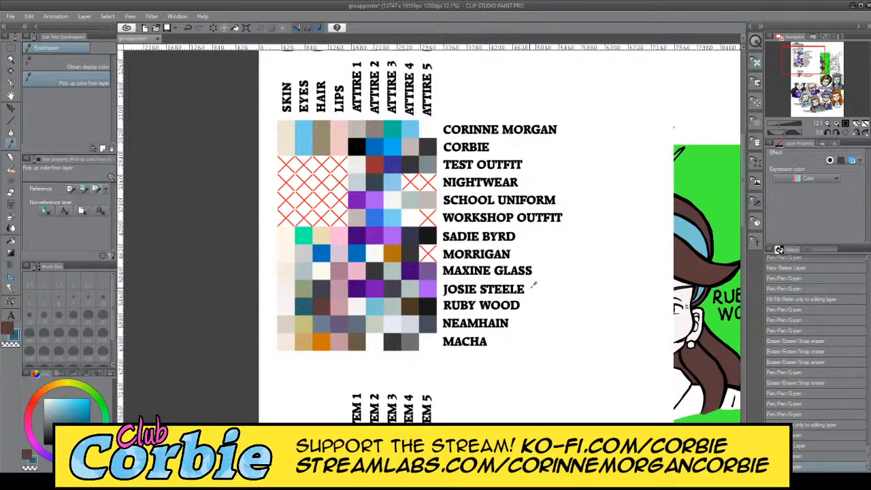
click(647, 239)
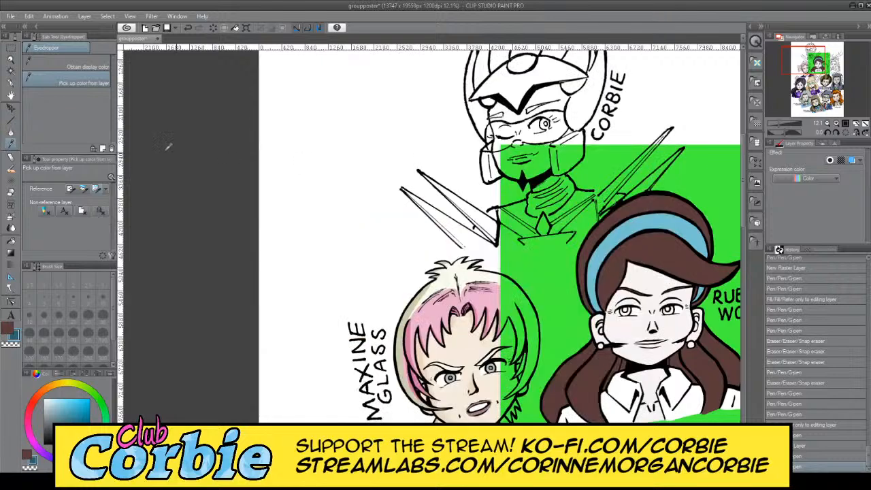
click(11, 60)
drag(258, 222, 168, 241)
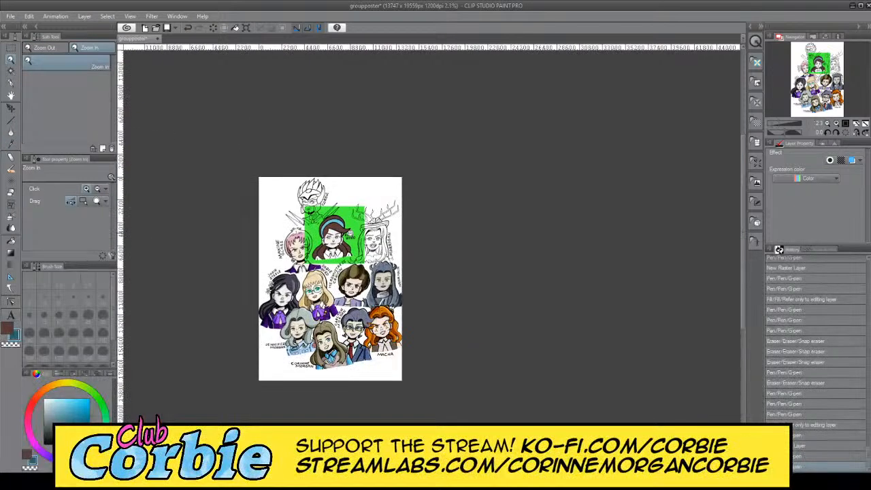
drag(348, 236, 408, 238)
drag(301, 248, 393, 248)
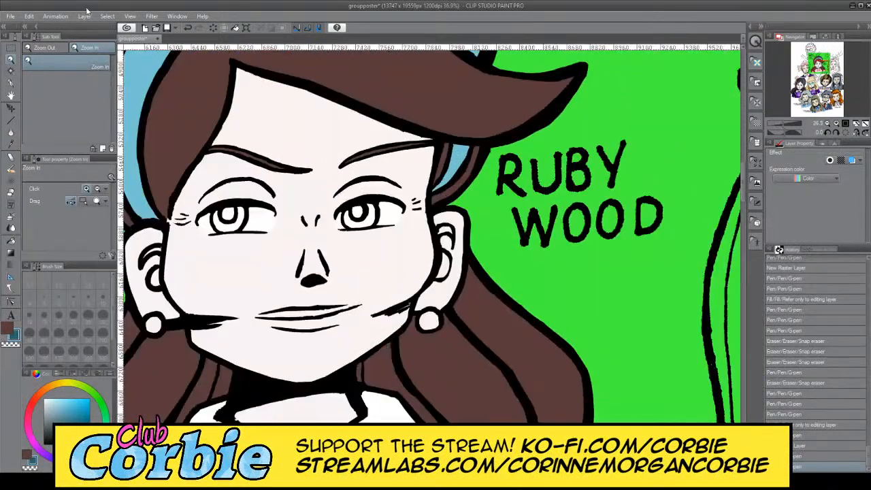
Step: Add a new layer and fill Ruby Wood's left iris with teal
click(91, 33)
mouse_move(211, 212)
mouse_down()
mouse_move(234, 247)
mouse_move(225, 247)
mouse_move(222, 224)
mouse_move(252, 254)
mouse_move(263, 275)
mouse_up()
click(12, 83)
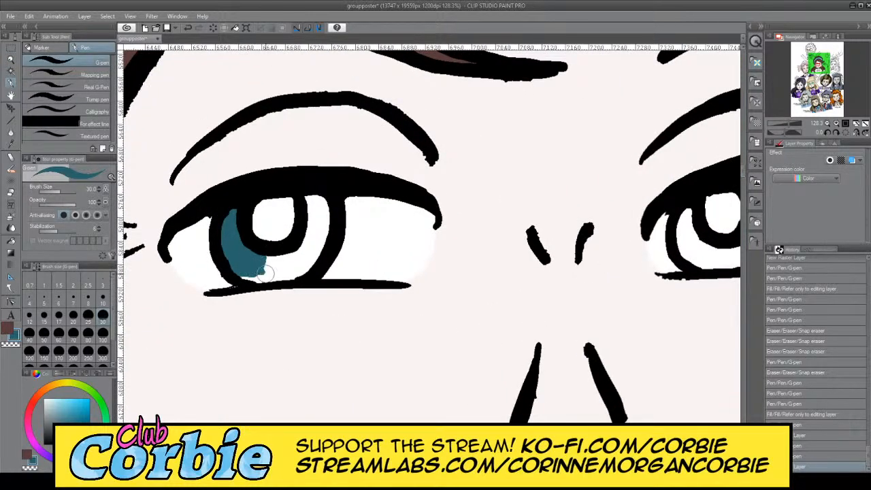
key(ctrl+z)
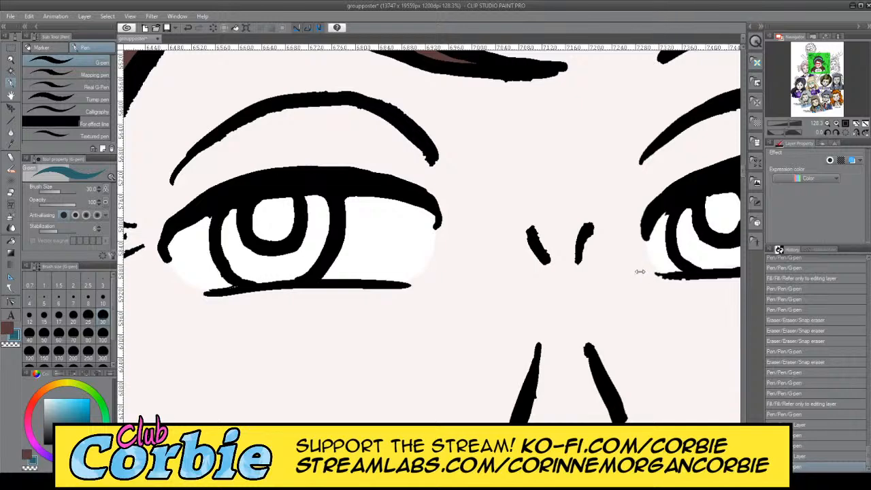
key(ctrl+y)
mouse_move(246, 276)
mouse_down()
mouse_move(297, 254)
mouse_move(273, 275)
mouse_move(253, 267)
mouse_move(288, 256)
mouse_move(275, 274)
mouse_move(308, 257)
mouse_move(293, 273)
mouse_move(324, 218)
mouse_move(321, 232)
mouse_move(288, 246)
mouse_move(273, 232)
mouse_move(292, 221)
mouse_move(308, 231)
mouse_move(245, 237)
mouse_move(272, 210)
mouse_move(305, 198)
mouse_move(242, 233)
mouse_up()
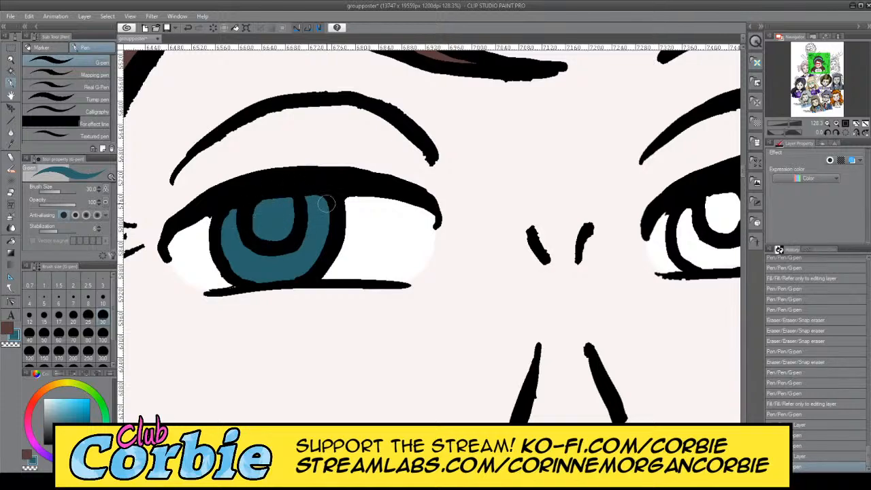
Step: Paint teal into her other iris with the brush size enlarged to 40
click(11, 59)
drag(276, 198, 205, 198)
drag(335, 193, 447, 207)
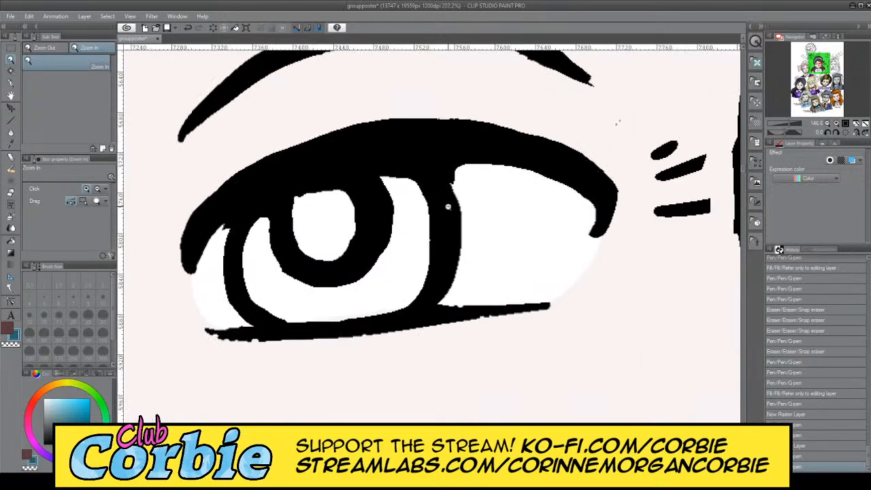
click(17, 86)
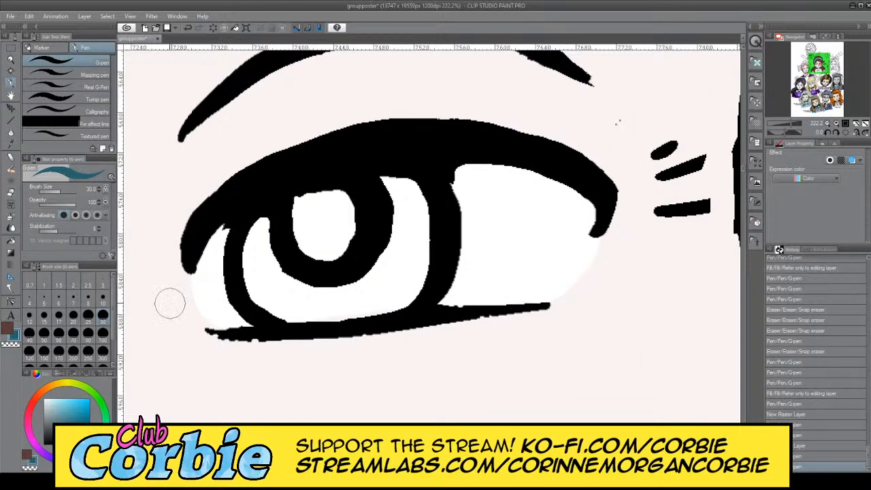
click(30, 333)
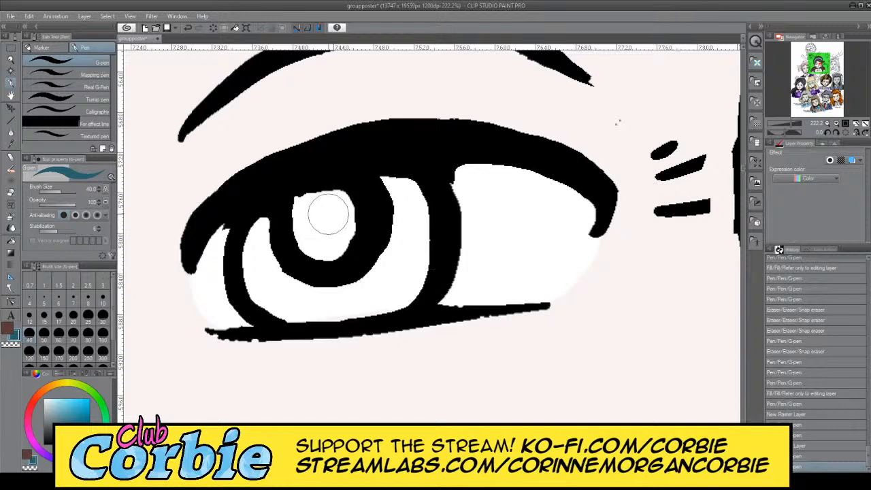
mouse_move(286, 219)
mouse_down()
mouse_move(272, 297)
mouse_move(267, 284)
mouse_move(261, 290)
mouse_move(354, 297)
mouse_move(304, 278)
mouse_move(334, 188)
mouse_move(345, 257)
mouse_move(319, 261)
mouse_move(321, 241)
mouse_move(368, 237)
mouse_move(373, 281)
mouse_move(329, 302)
mouse_move(356, 308)
mouse_move(413, 271)
mouse_move(381, 274)
mouse_move(381, 184)
mouse_up()
Step: Paint the left pupil with a darker teal picked from the colour wheel
click(11, 60)
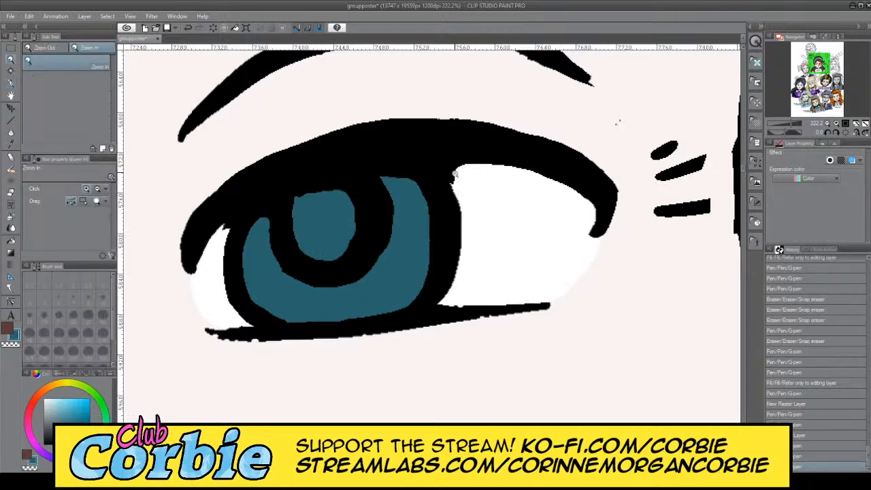
drag(455, 171, 354, 171)
drag(393, 142, 456, 141)
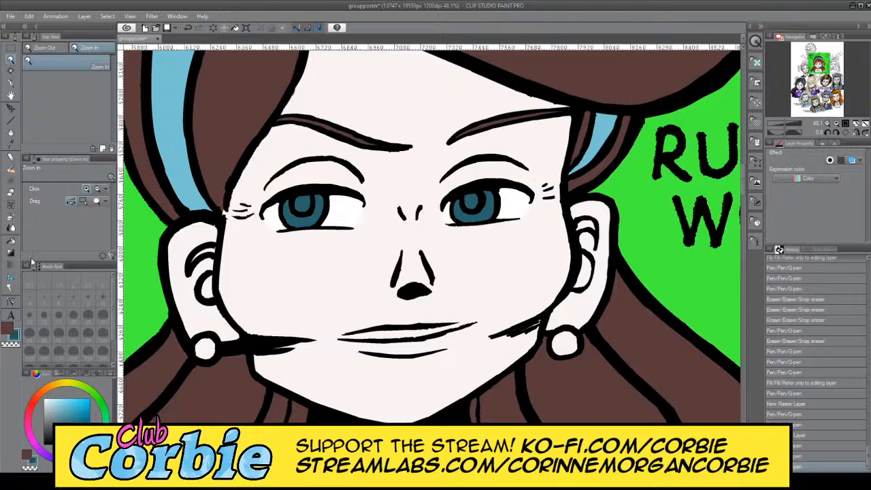
drag(326, 205, 377, 203)
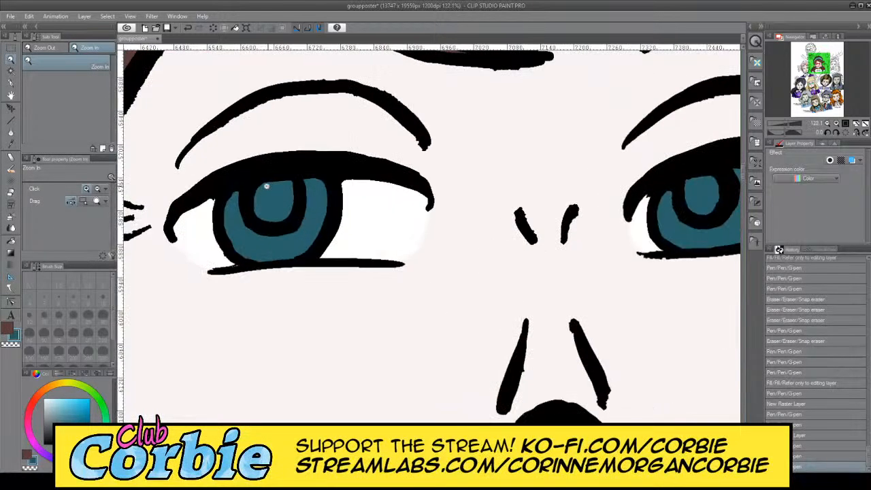
mouse_move(265, 193)
mouse_down()
mouse_move(302, 192)
mouse_move(252, 200)
mouse_move(292, 204)
mouse_move(275, 206)
mouse_up()
click(12, 84)
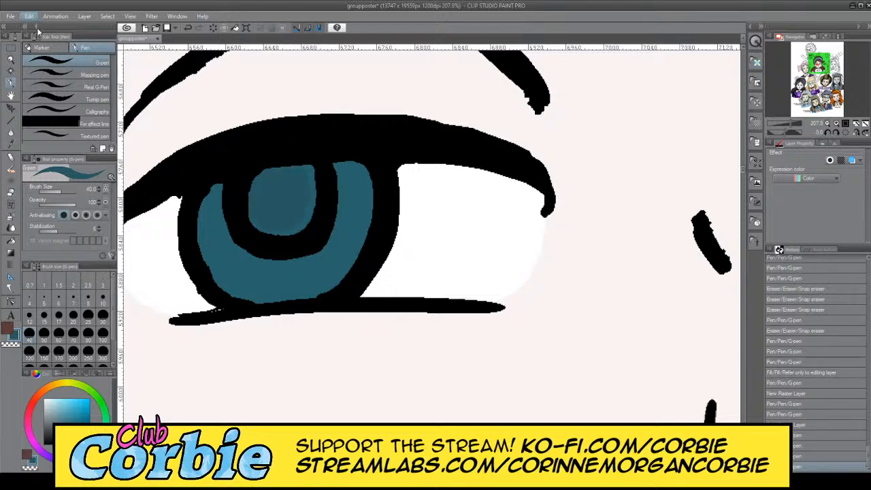
key(ctrl+z)
click(77, 429)
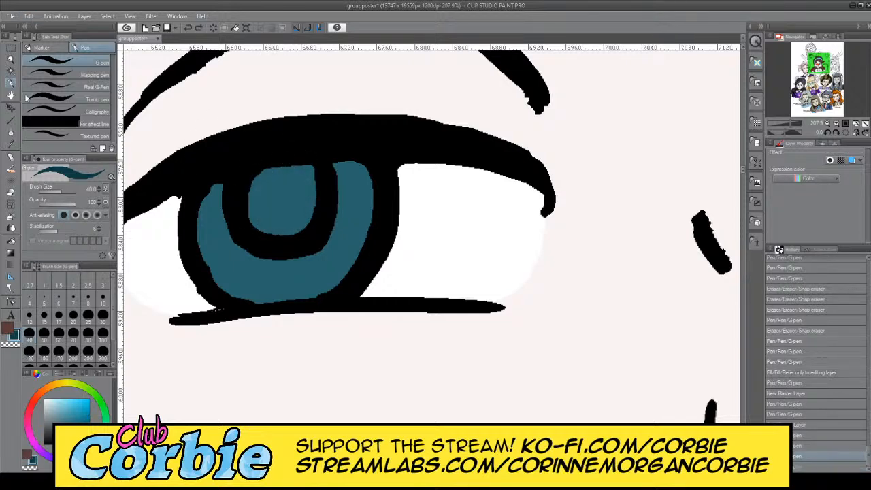
mouse_move(288, 200)
mouse_down()
mouse_move(275, 170)
mouse_move(284, 185)
mouse_move(281, 229)
mouse_move(298, 168)
mouse_up()
Step: Paint the other eye's pupil the same darker teal
click(11, 60)
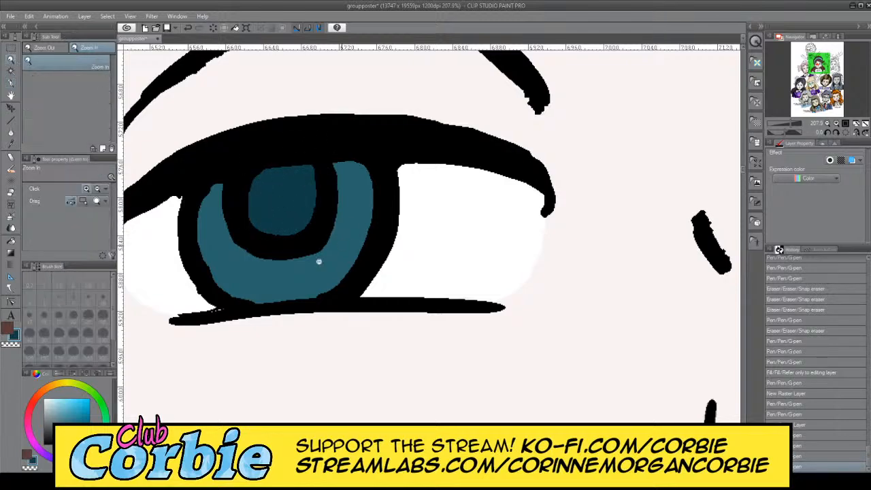
drag(338, 230, 266, 231)
drag(394, 228, 470, 201)
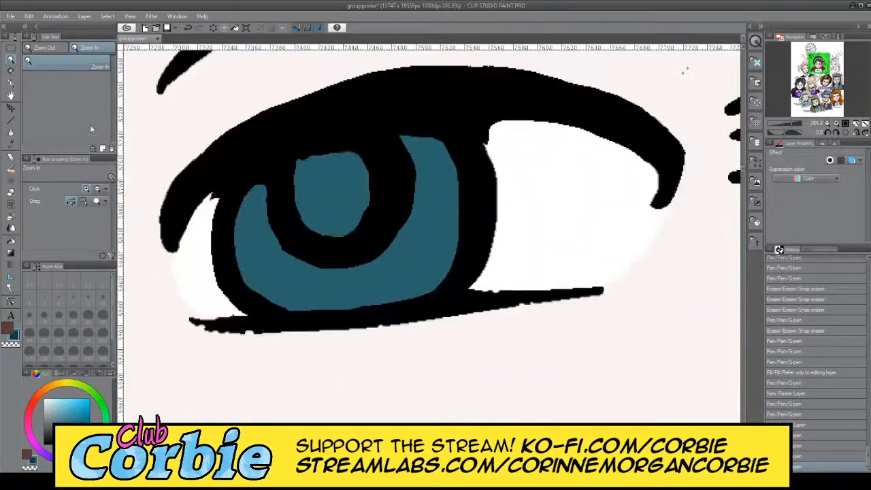
click(11, 82)
mouse_move(302, 164)
mouse_down()
mouse_move(316, 226)
mouse_move(326, 157)
mouse_move(355, 165)
mouse_move(343, 204)
mouse_up()
Step: Eyedrop Ruby Wood's lip pink from her swatch on the colour chart
click(10, 60)
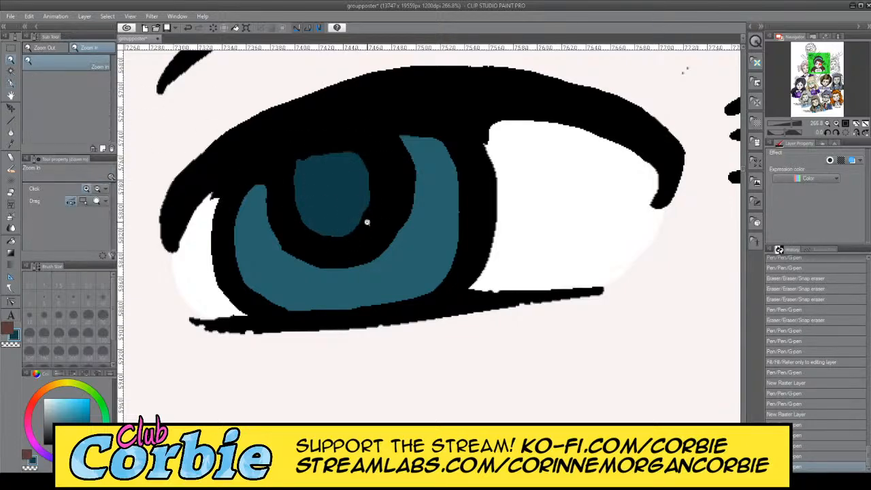
scroll(366, 222, down, 10)
scroll(384, 221, up, 5)
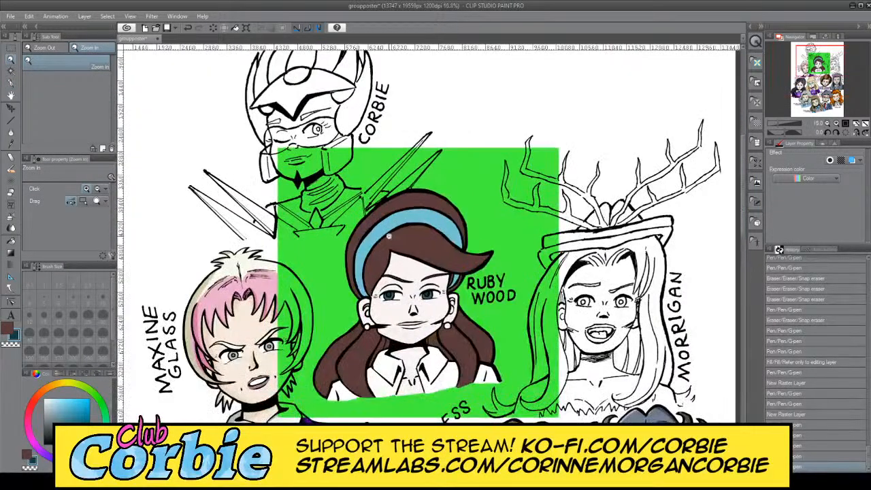
scroll(278, 230, down, 4)
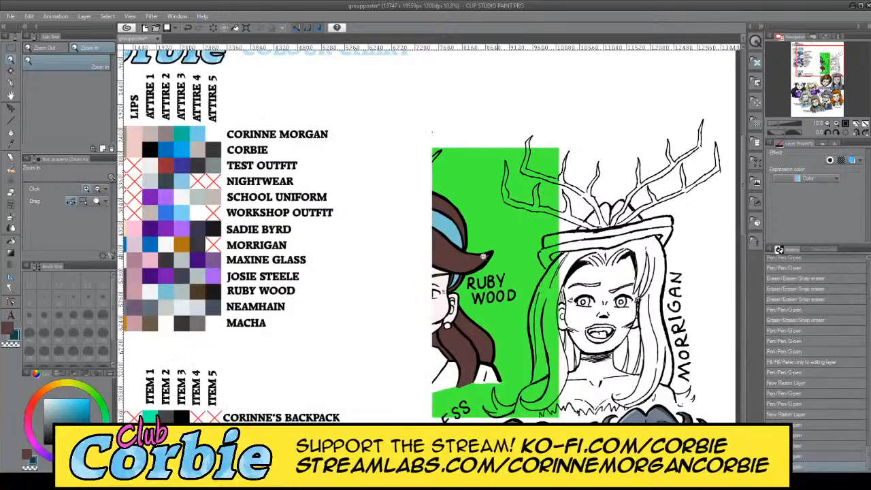
scroll(194, 225, up, 5)
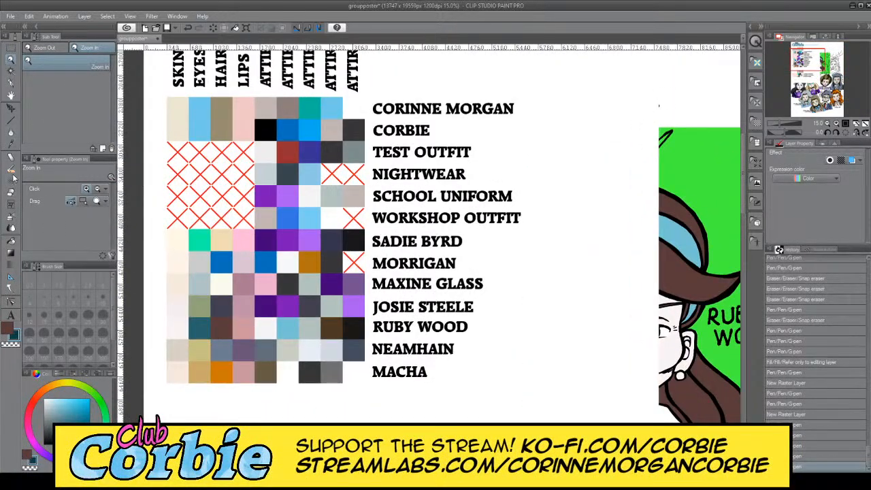
click(9, 144)
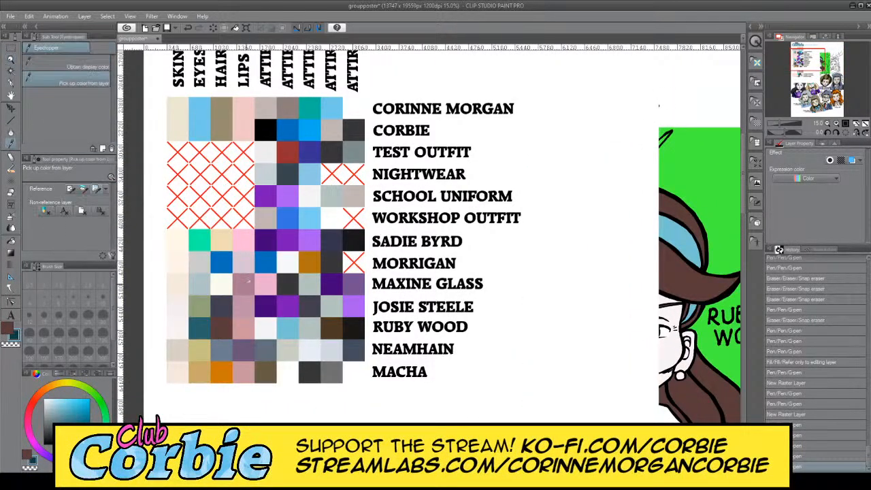
click(247, 328)
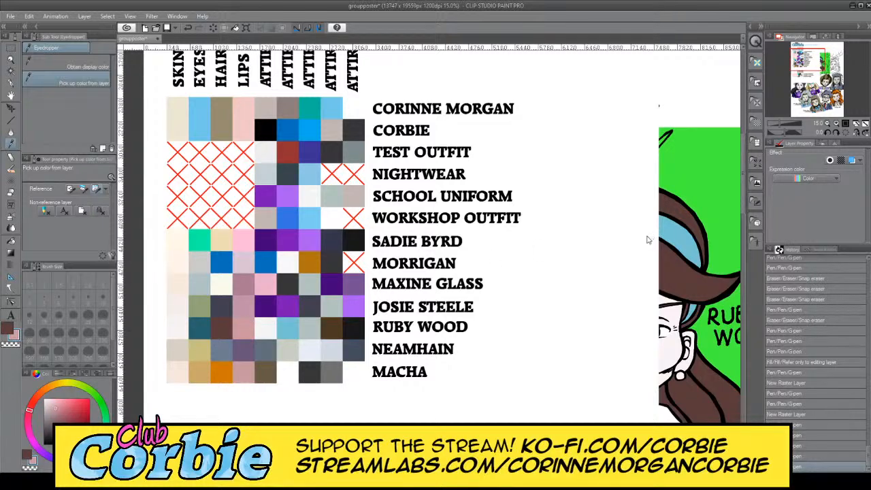
Step: Fill Ruby Wood's upper and lower lips, including both left corners, with the pink
click(12, 60)
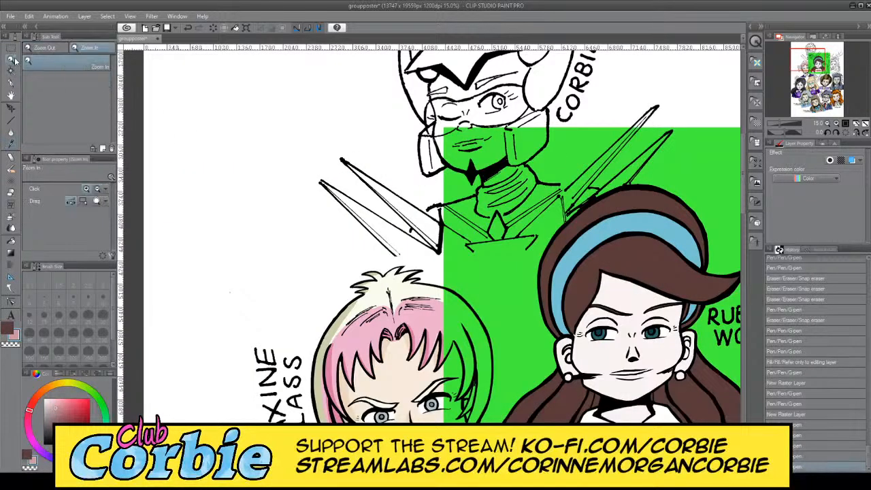
drag(242, 195, 193, 216)
click(375, 250)
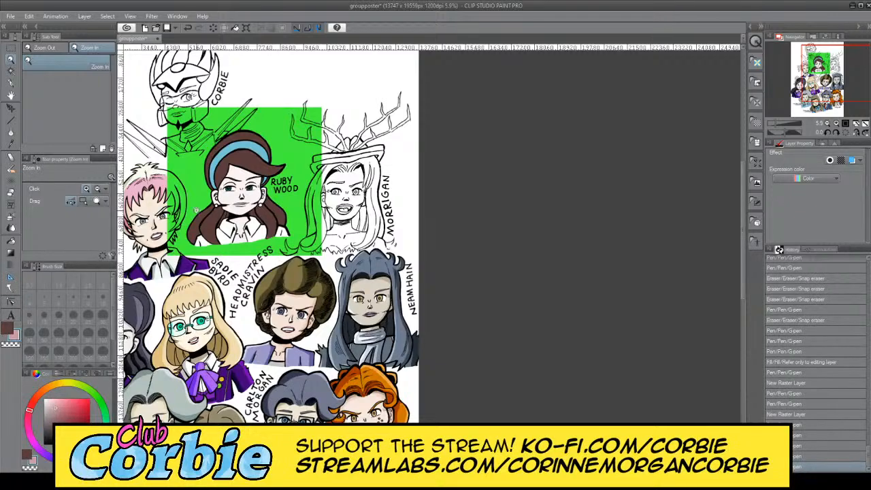
click(203, 207)
drag(274, 201, 296, 177)
click(10, 84)
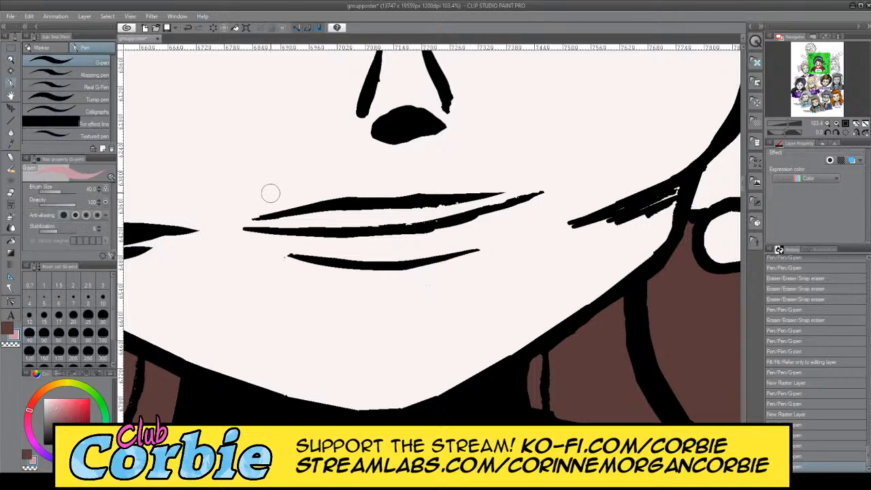
mouse_move(261, 224)
mouse_down()
mouse_move(408, 211)
mouse_move(341, 214)
mouse_move(409, 214)
mouse_move(402, 222)
mouse_move(471, 203)
mouse_move(432, 208)
mouse_move(509, 191)
mouse_up()
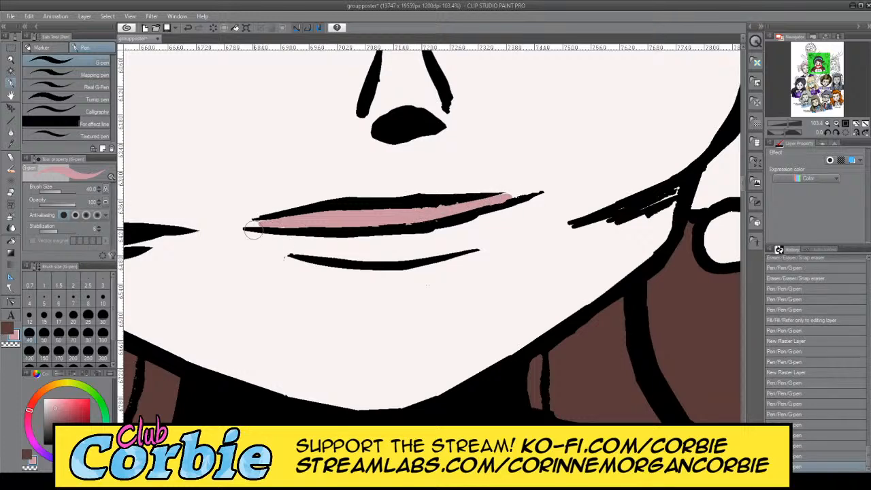
mouse_move(252, 230)
mouse_down()
mouse_move(351, 254)
mouse_move(313, 232)
mouse_move(329, 227)
mouse_move(408, 247)
mouse_move(356, 255)
mouse_move(427, 252)
mouse_move(377, 252)
mouse_move(454, 238)
mouse_move(520, 202)
mouse_move(442, 237)
mouse_move(389, 246)
mouse_move(462, 243)
mouse_move(529, 200)
mouse_move(382, 240)
mouse_move(511, 206)
mouse_move(449, 249)
mouse_move(500, 223)
mouse_up()
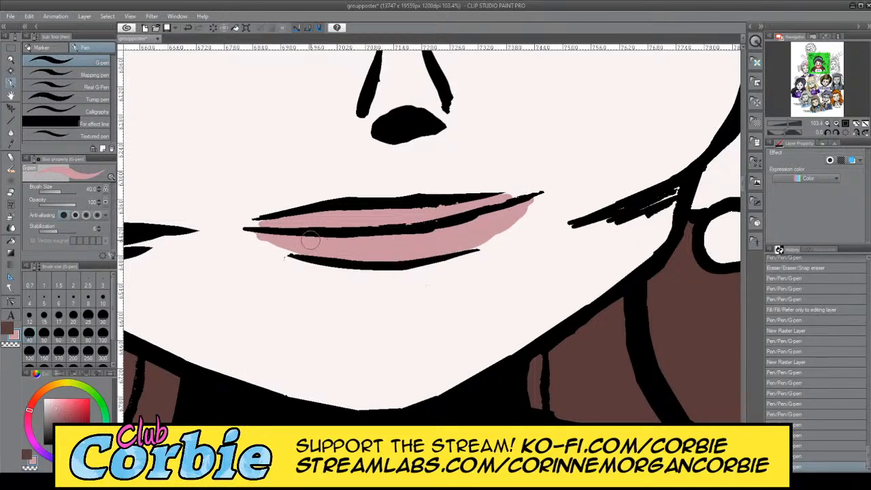
mouse_move(273, 227)
mouse_down()
mouse_move(312, 216)
mouse_move(270, 223)
mouse_up()
drag(302, 250, 253, 231)
drag(436, 244, 459, 237)
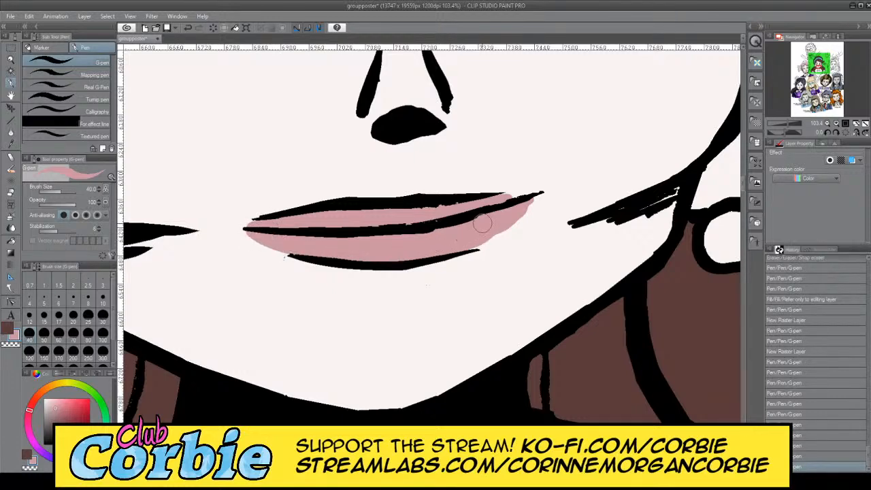
Step: Erase the pink spill at the right lip corner and check the result on the poster
click(11, 194)
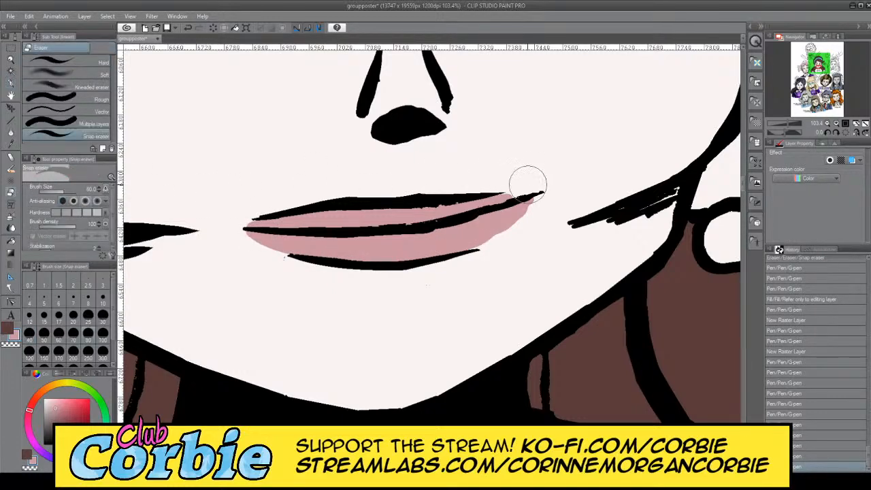
mouse_move(527, 181)
mouse_down()
mouse_move(521, 228)
mouse_move(446, 282)
mouse_up()
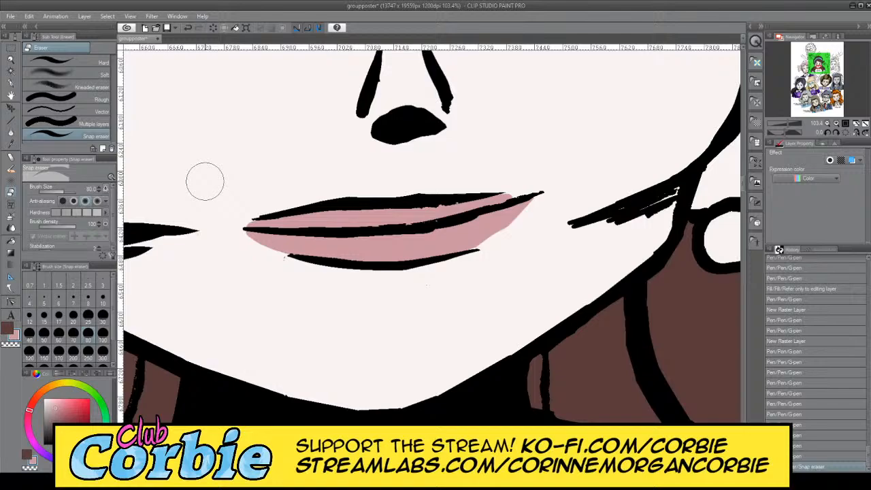
click(13, 59)
drag(349, 212, 396, 191)
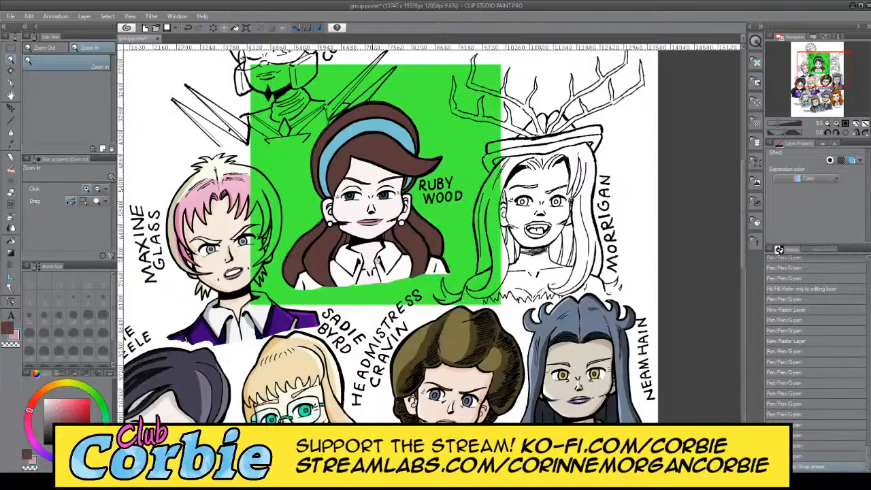
drag(412, 258, 431, 230)
drag(404, 196, 445, 217)
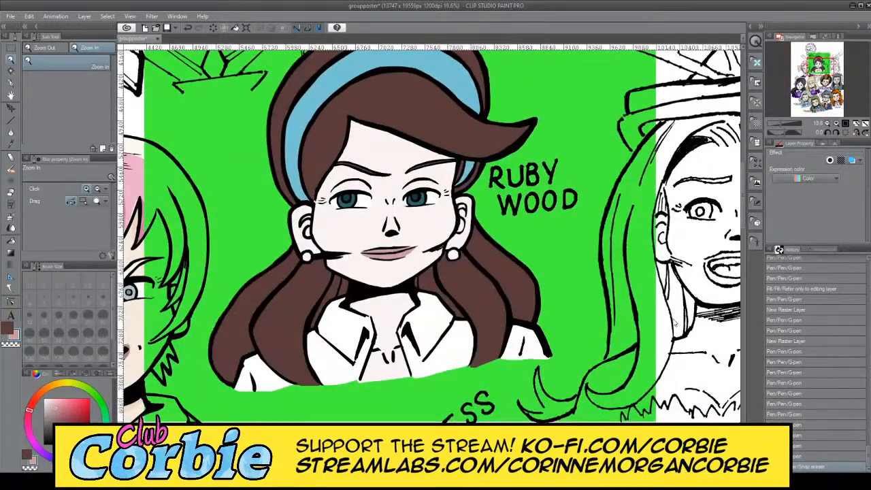
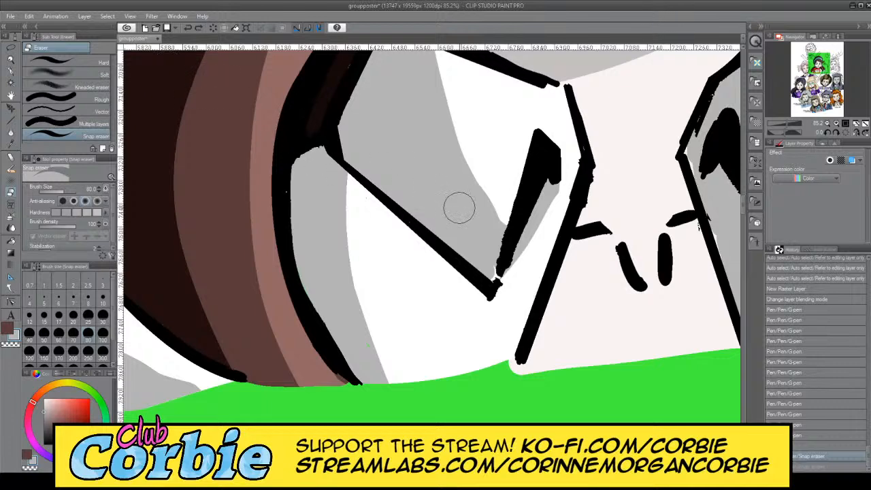
Step: Erase the stray grey shading on Ruby Wood's face and below her brown hair with the Snap eraser
mouse_move(459, 204)
mouse_down()
mouse_move(502, 202)
mouse_move(497, 212)
mouse_move(485, 191)
mouse_up()
mouse_move(453, 68)
mouse_down()
mouse_move(499, 195)
mouse_move(492, 218)
mouse_up()
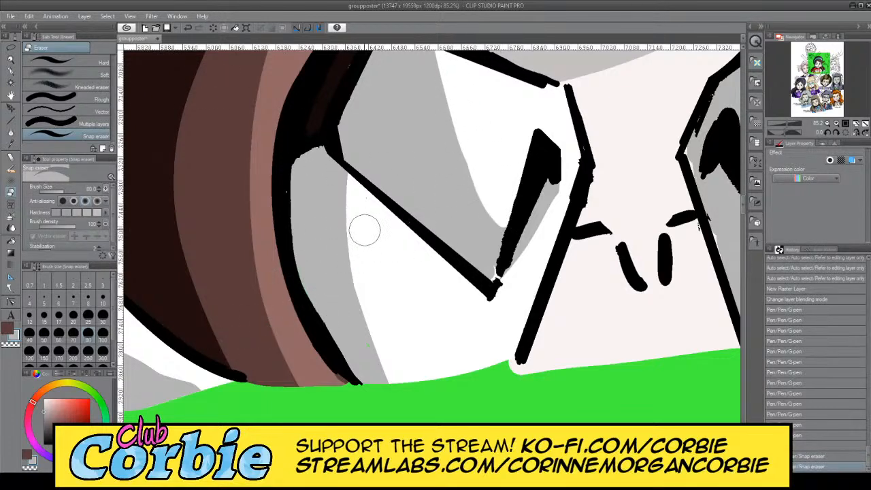
drag(361, 228, 369, 346)
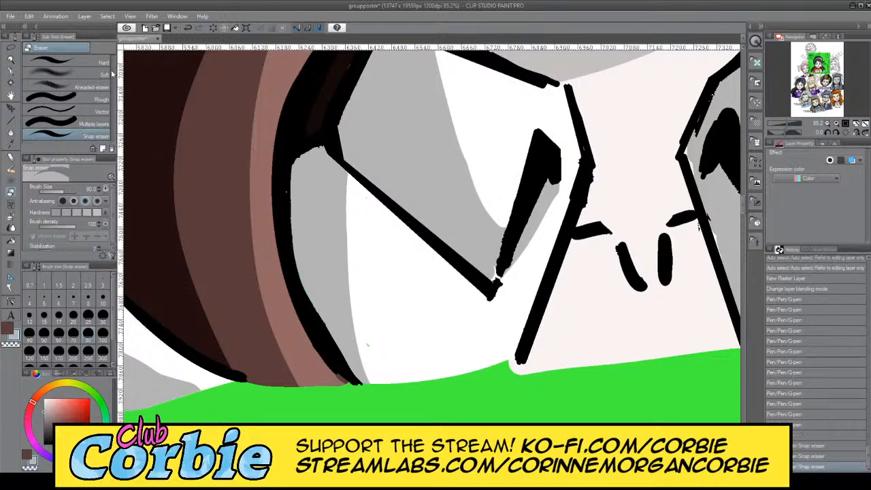
click(11, 60)
mouse_move(363, 217)
mouse_down()
mouse_move(320, 246)
mouse_move(331, 210)
mouse_up()
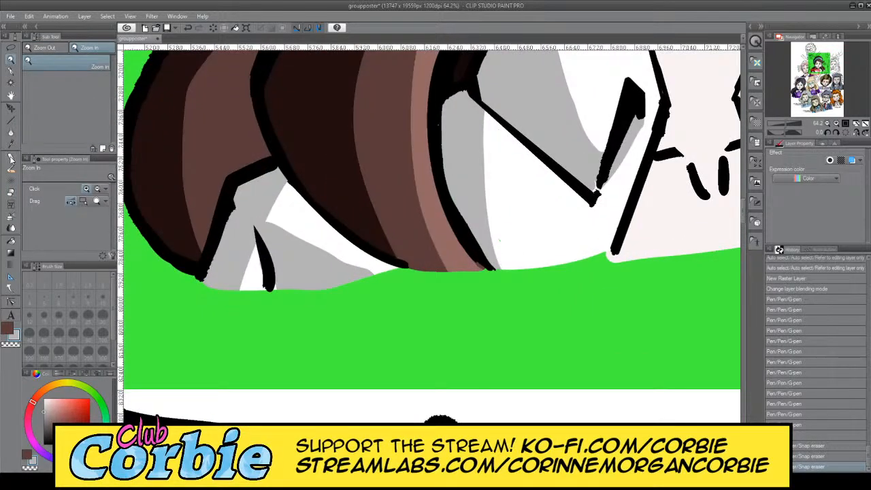
click(10, 156)
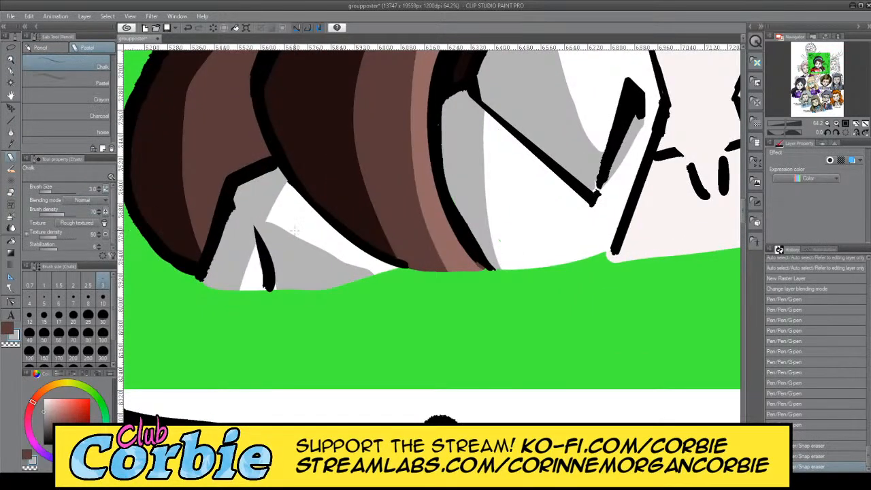
click(10, 192)
mouse_move(272, 219)
mouse_down()
mouse_move(388, 294)
mouse_move(312, 229)
mouse_move(379, 291)
mouse_move(275, 211)
mouse_move(347, 300)
mouse_move(275, 209)
mouse_move(287, 155)
mouse_move(312, 241)
mouse_move(282, 161)
mouse_move(298, 229)
mouse_move(269, 171)
mouse_move(279, 226)
mouse_move(304, 261)
mouse_move(263, 160)
mouse_move(306, 260)
mouse_up()
Step: Zoom in on the eye beneath the hair and clean up the eye white's bottom edge
click(11, 60)
drag(266, 198, 256, 207)
drag(344, 184, 364, 224)
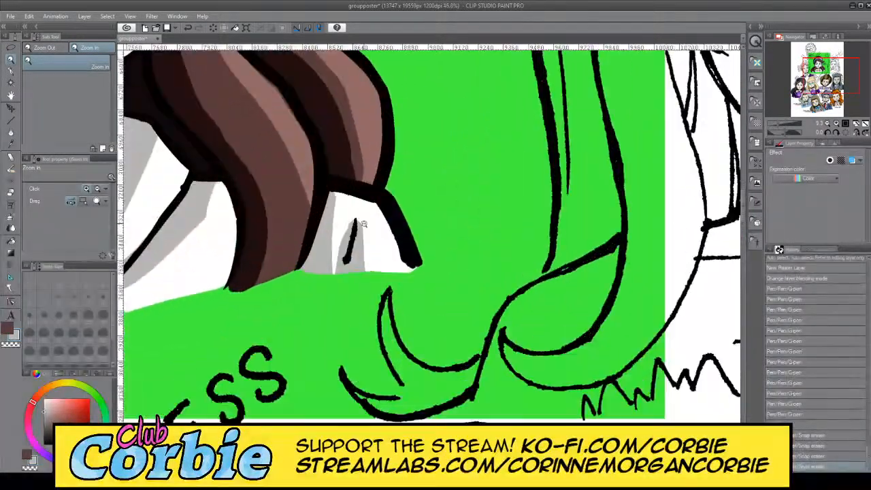
click(377, 217)
click(379, 217)
click(11, 202)
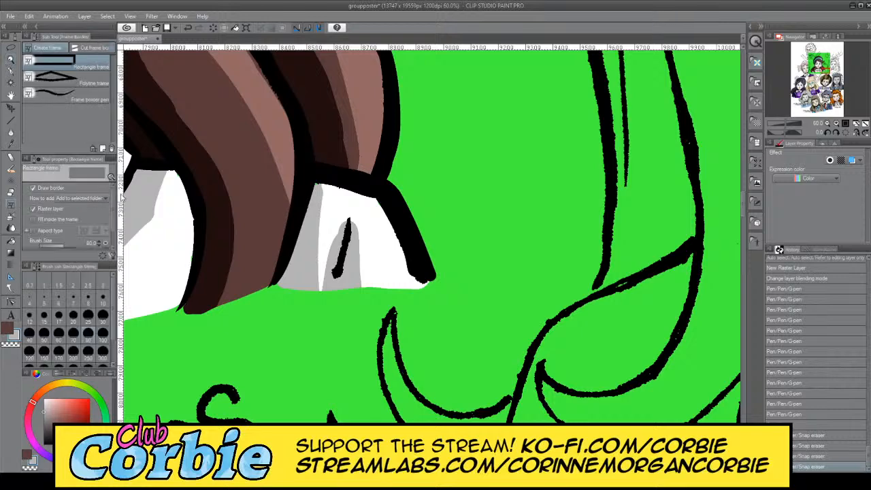
click(11, 194)
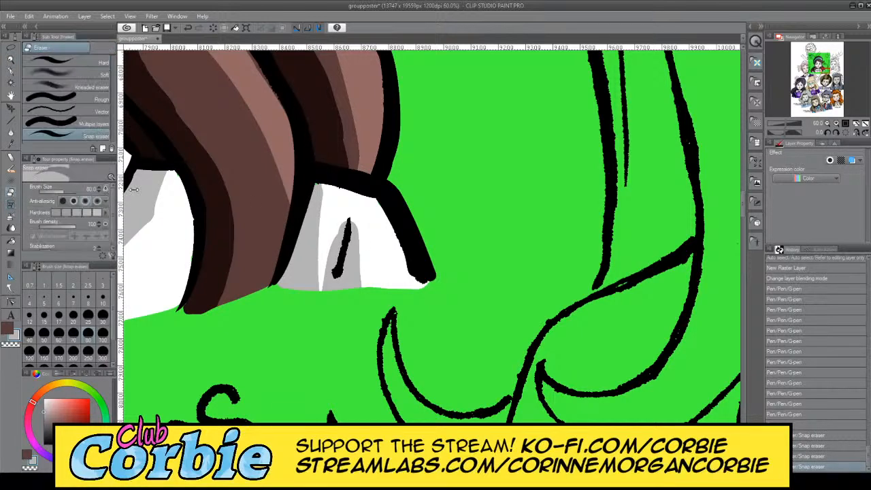
drag(360, 296, 363, 286)
Step: Erase the remaining grey shading near the face's diagonal line
click(11, 60)
drag(416, 201, 361, 226)
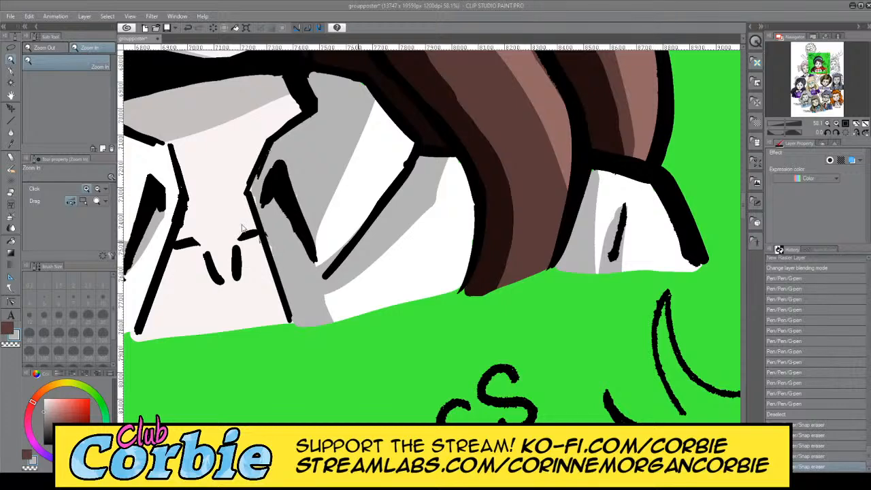
click(11, 194)
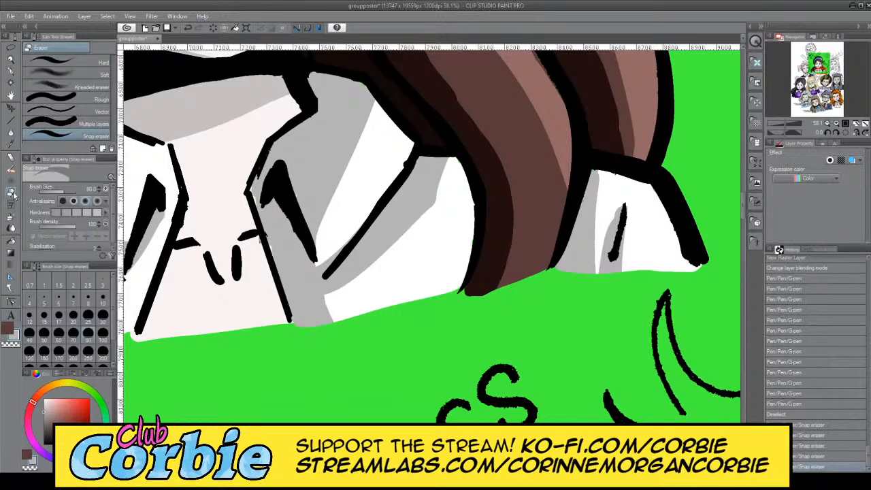
mouse_move(325, 241)
mouse_down()
mouse_move(320, 263)
mouse_move(351, 222)
mouse_move(336, 247)
mouse_move(387, 261)
mouse_move(337, 295)
mouse_move(343, 291)
mouse_move(333, 306)
mouse_move(343, 325)
mouse_move(330, 299)
mouse_move(417, 222)
mouse_move(450, 156)
mouse_move(428, 216)
mouse_move(338, 301)
mouse_move(326, 325)
mouse_move(342, 325)
mouse_move(327, 310)
mouse_move(341, 298)
mouse_move(322, 313)
mouse_move(340, 330)
mouse_move(329, 316)
mouse_move(335, 297)
mouse_move(279, 300)
mouse_move(359, 288)
mouse_move(304, 312)
mouse_move(336, 306)
mouse_move(300, 336)
mouse_move(302, 284)
mouse_up()
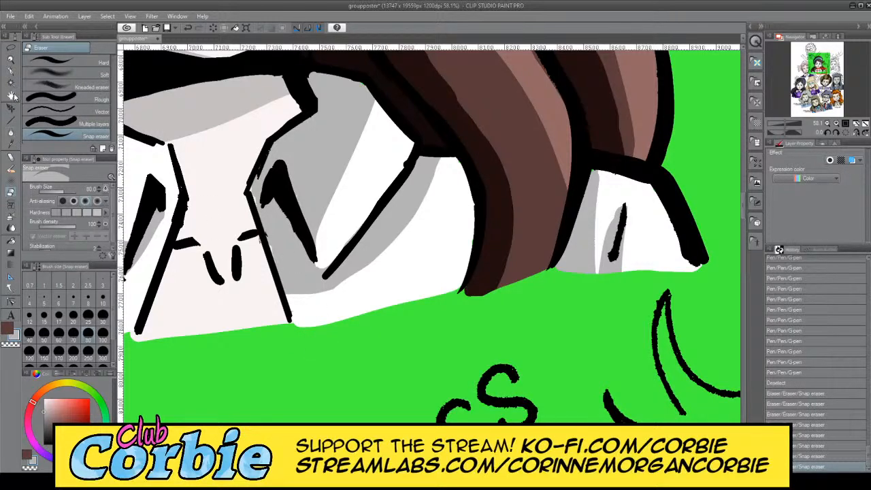
Step: Touch up the black outline with short G-pen strokes, then zoom back onto Ruby Wood's portrait
click(12, 71)
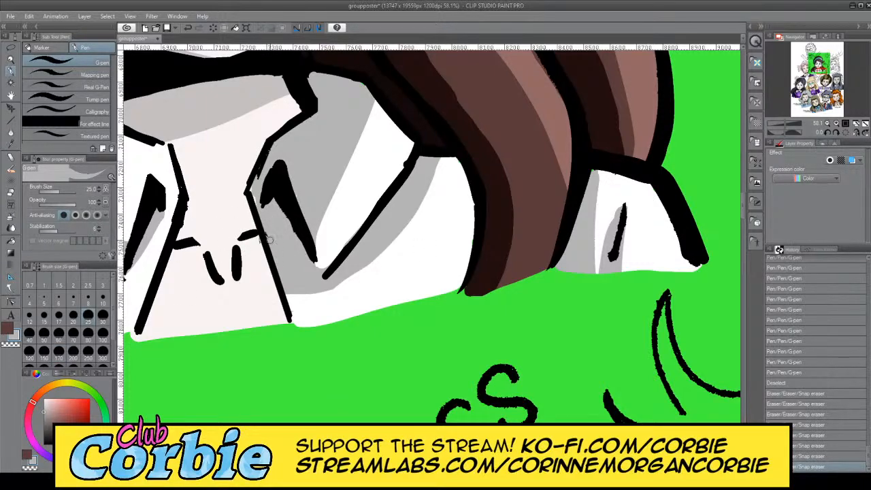
drag(251, 182, 262, 170)
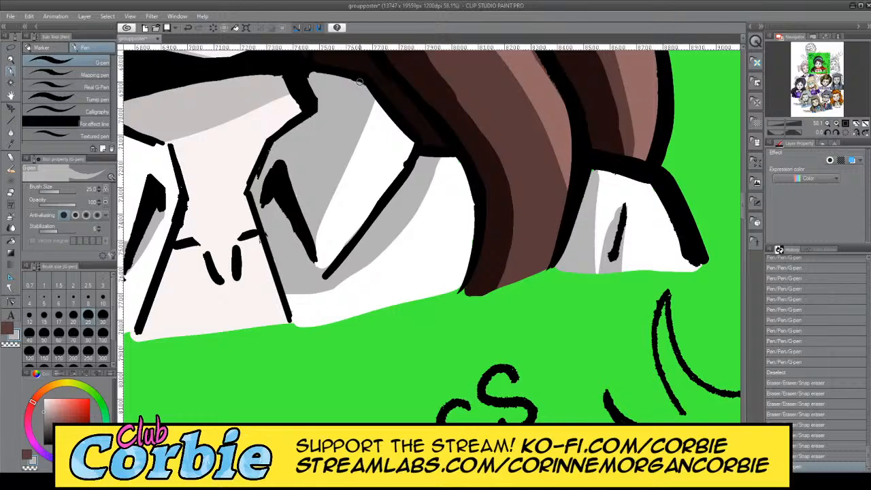
drag(359, 82, 304, 108)
click(12, 60)
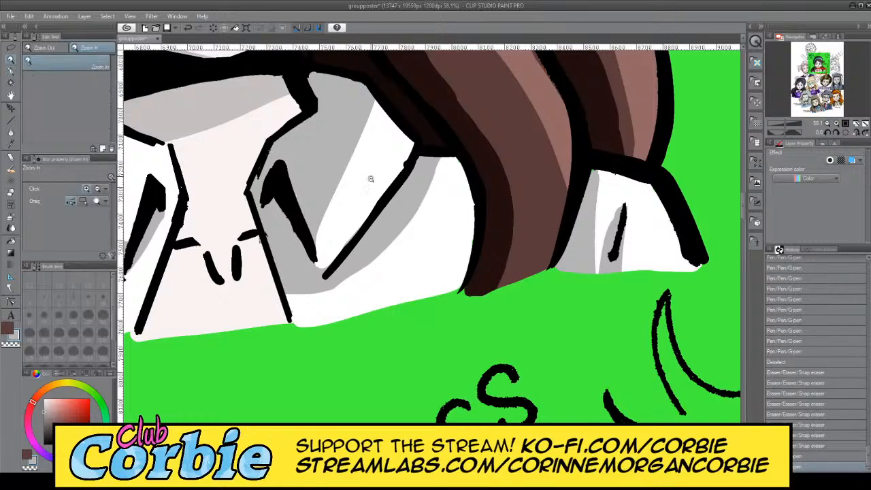
drag(356, 191, 322, 194)
drag(340, 164, 449, 219)
drag(368, 199, 440, 225)
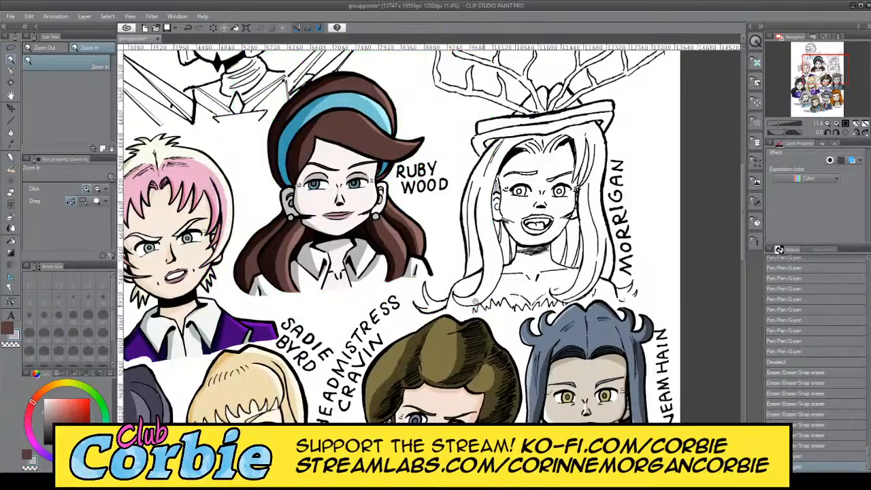
Step: Compare Ruby Wood's portrait before and after the collar shading and the eye and lip colours using undo/redo
drag(417, 274, 382, 271)
drag(380, 222, 421, 221)
drag(436, 338, 456, 333)
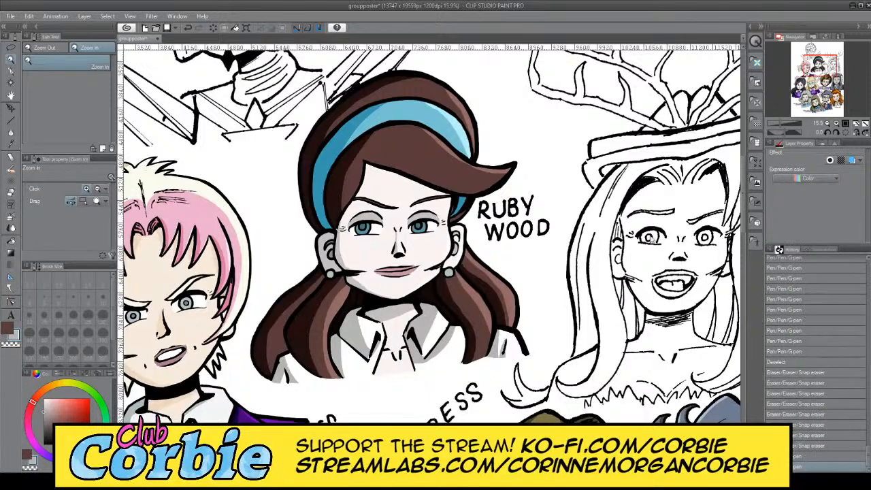
key(ctrl+z)
key(ctrl+y)
key(ctrl+z)
key(ctrl+y)
Step: On a new layer, eyedrop the lip pink and paint a light highlight across the lower lip with a size-70 G-pen
drag(392, 275, 426, 259)
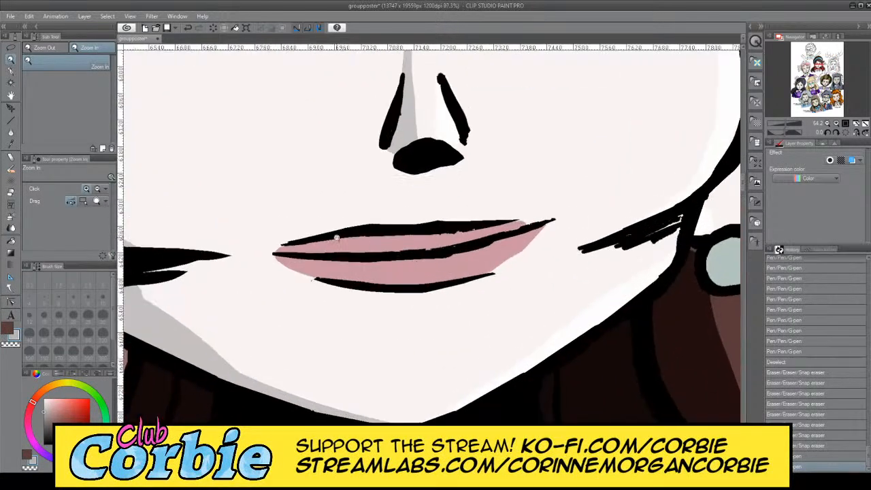
click(86, 31)
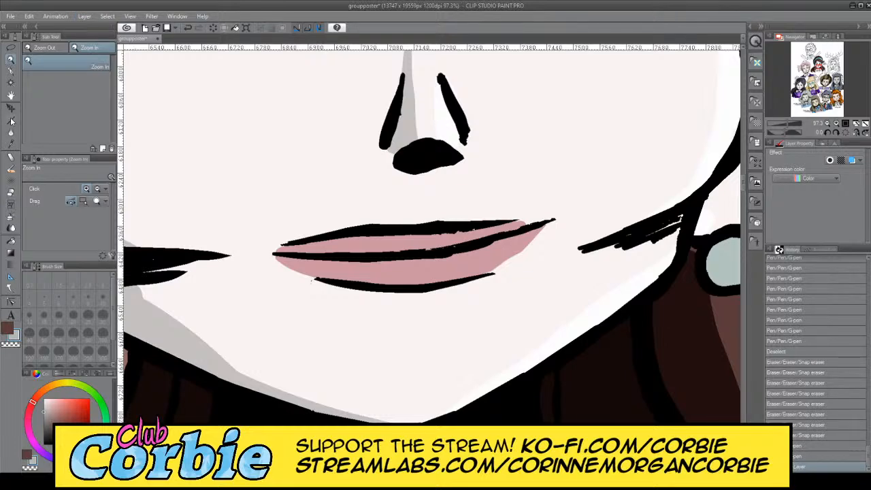
click(12, 144)
click(383, 267)
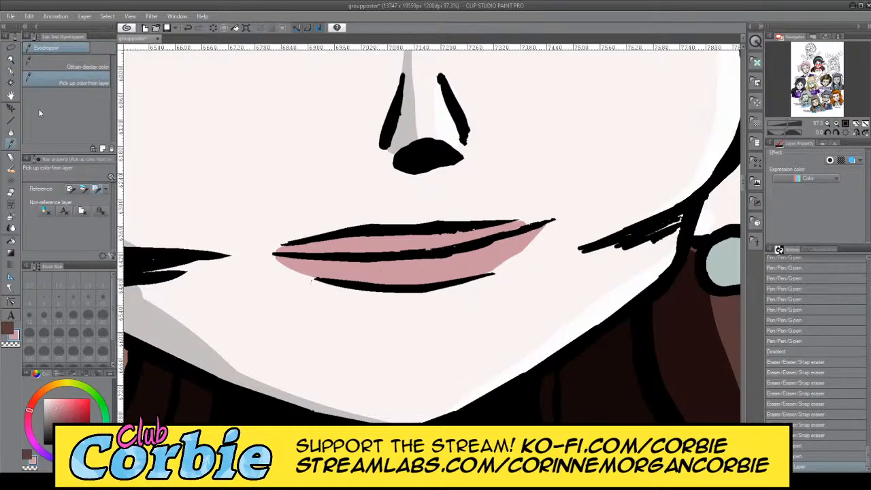
click(10, 73)
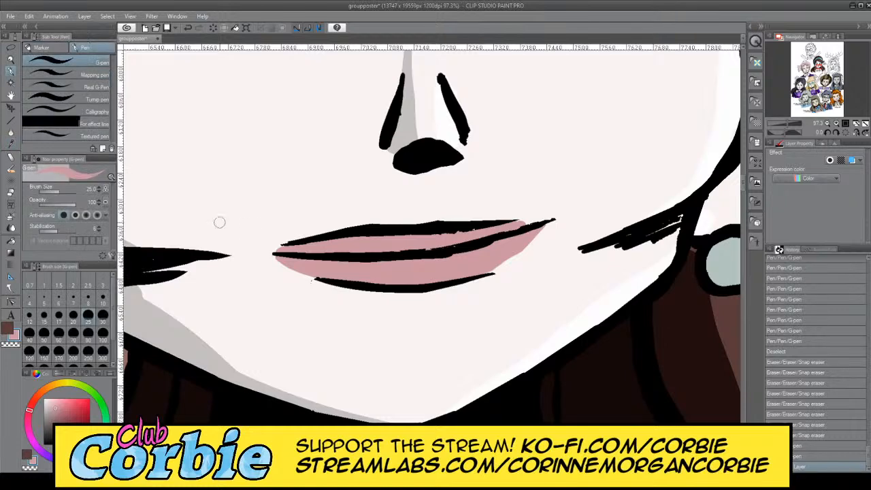
click(72, 333)
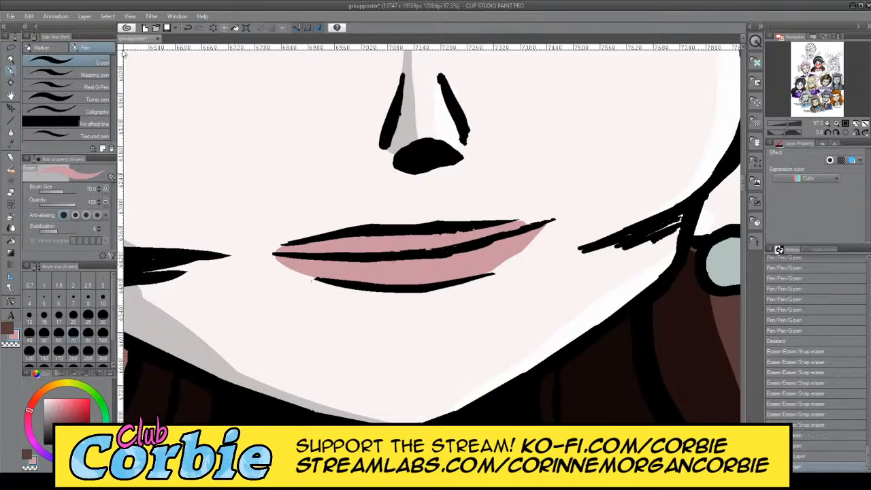
key(ctrl+z)
mouse_move(361, 265)
mouse_down()
mouse_move(456, 255)
mouse_move(365, 270)
mouse_move(454, 272)
mouse_move(344, 263)
mouse_move(482, 247)
mouse_move(449, 272)
mouse_move(342, 265)
mouse_move(374, 241)
mouse_move(442, 232)
mouse_move(347, 243)
mouse_move(463, 238)
mouse_move(422, 246)
mouse_up()
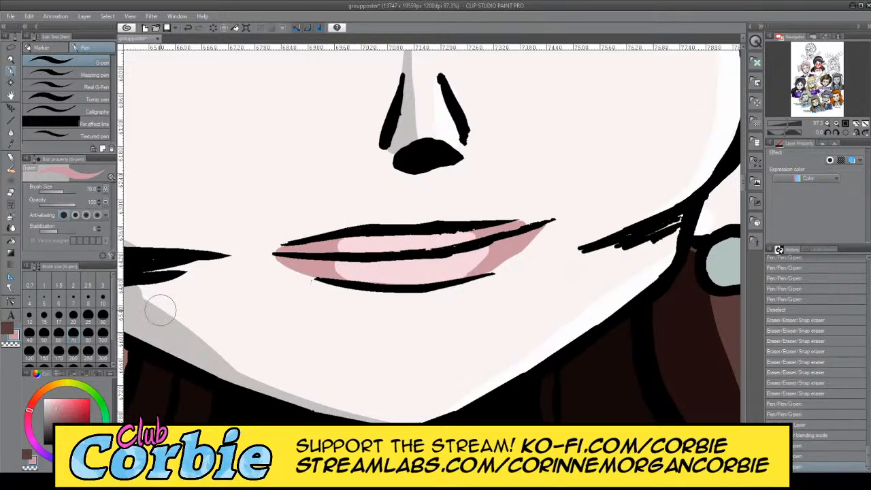
Step: Add a highlight layer with a changed blending mode and paint highlights on the lower and upper lips
click(84, 17)
click(91, 31)
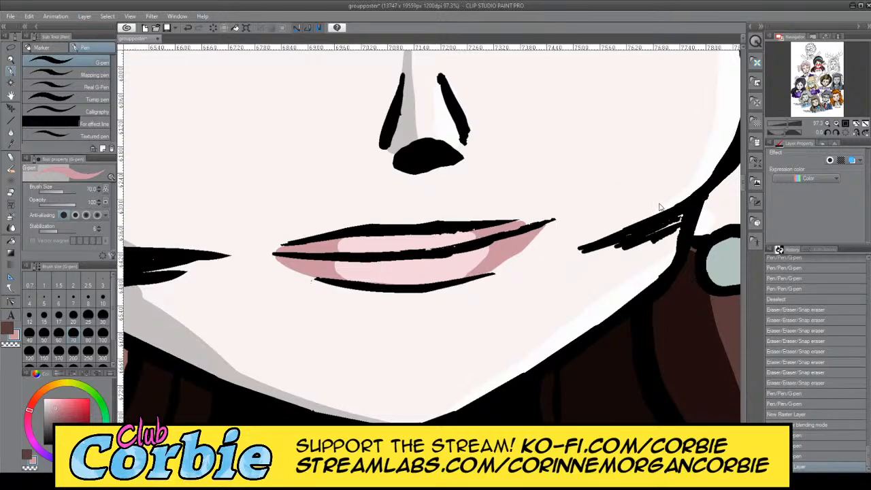
click(662, 276)
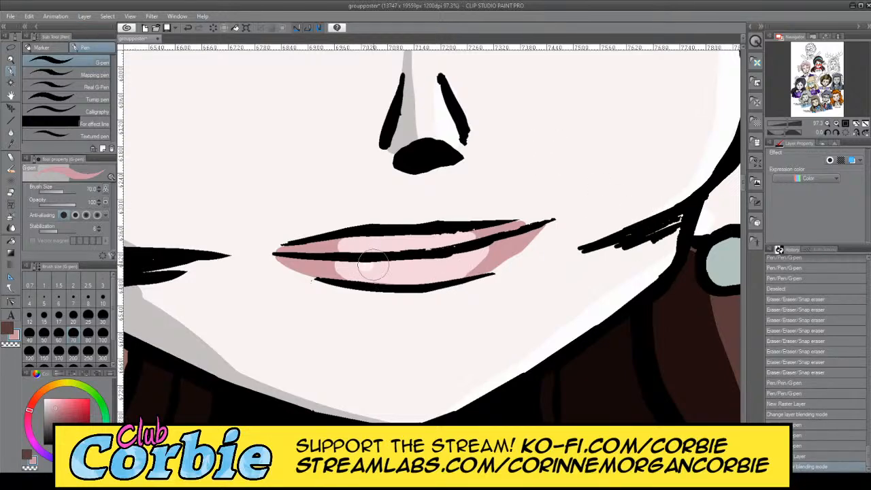
mouse_move(372, 265)
mouse_down()
mouse_move(452, 256)
mouse_move(359, 265)
mouse_move(441, 267)
mouse_move(469, 250)
mouse_up()
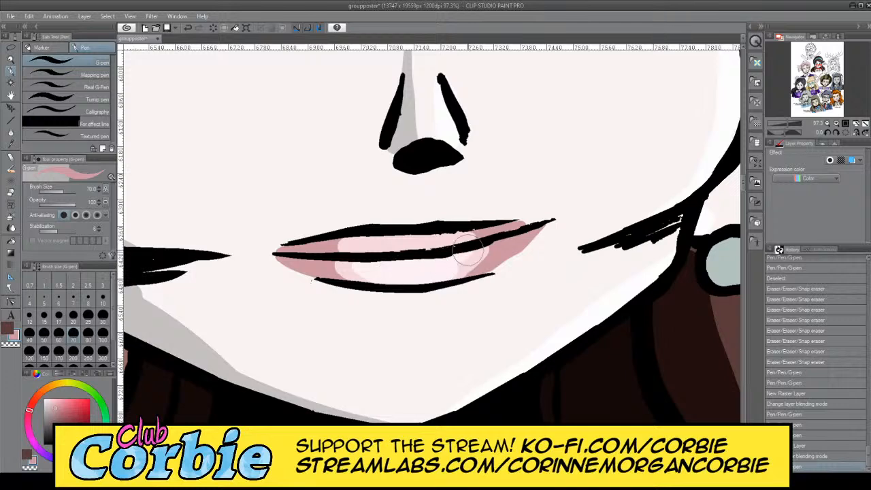
drag(435, 275, 471, 249)
mouse_move(377, 245)
mouse_down()
mouse_move(460, 235)
mouse_move(367, 245)
mouse_move(426, 234)
mouse_move(470, 239)
mouse_move(425, 246)
mouse_up()
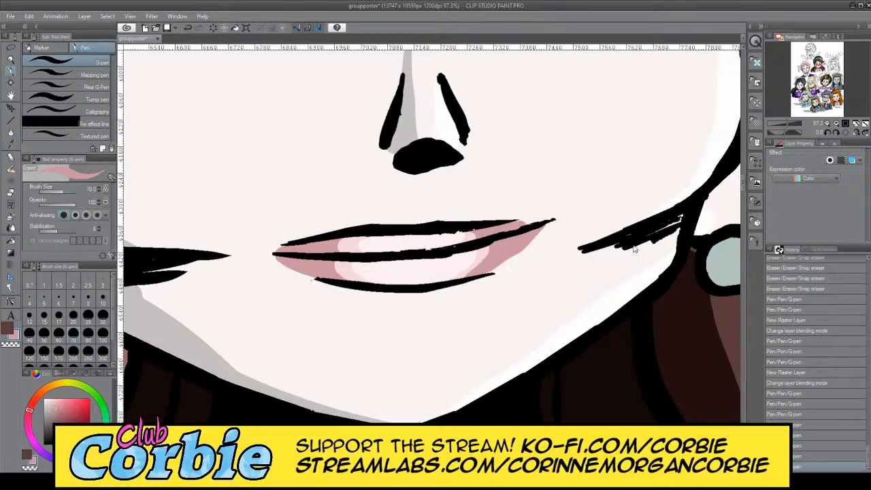
Step: Add another blended layer to brighten the lip highlights, then view the whole poster
click(86, 27)
click(84, 17)
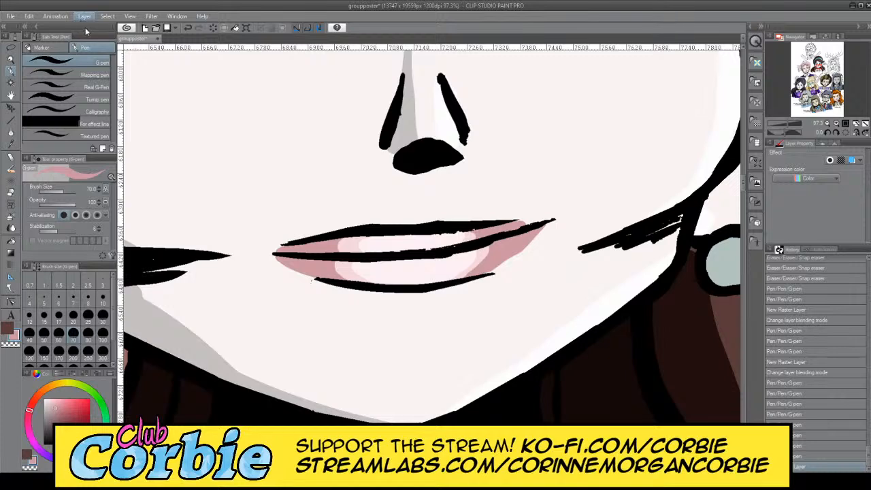
click(88, 29)
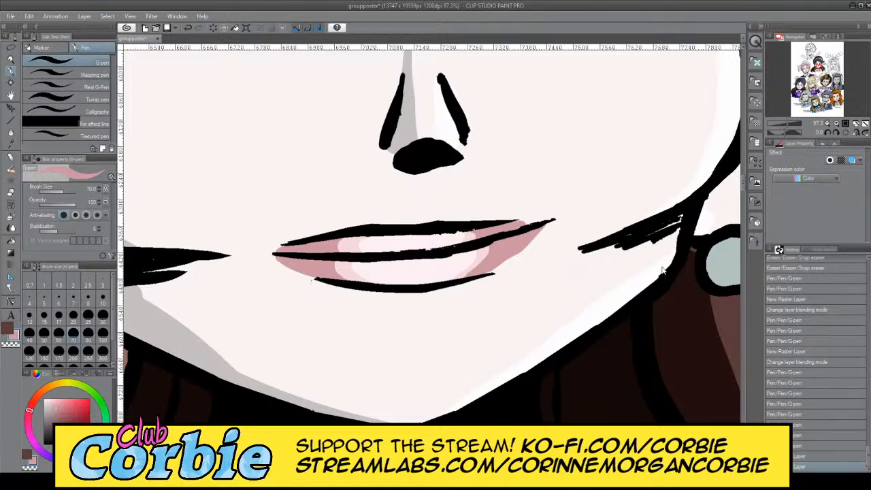
click(626, 271)
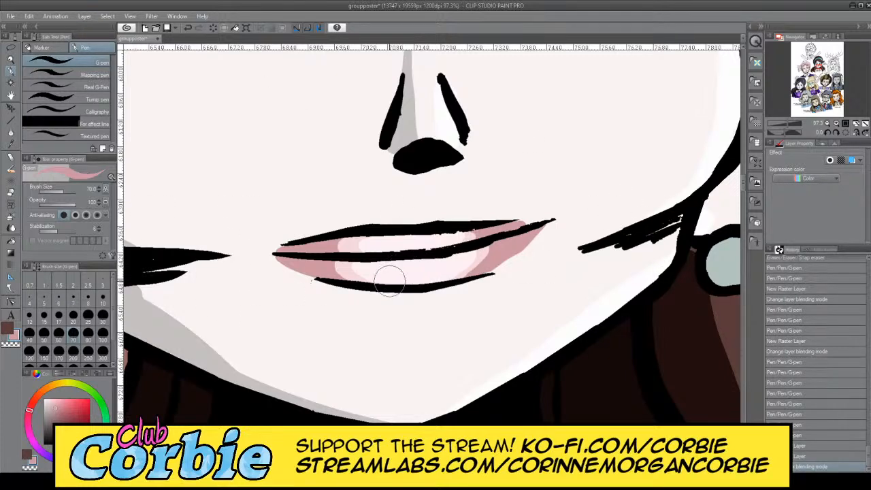
mouse_move(383, 268)
mouse_down()
mouse_move(438, 260)
mouse_move(397, 252)
mouse_move(422, 237)
mouse_up()
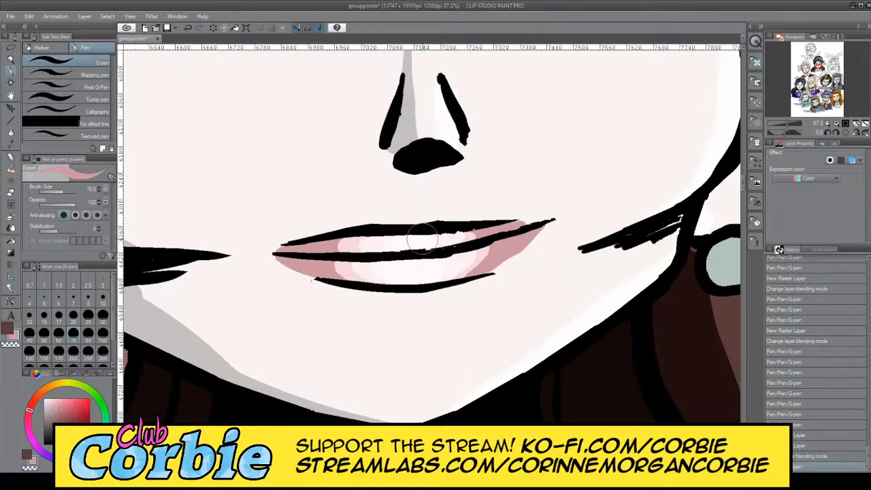
click(11, 60)
drag(377, 196, 445, 184)
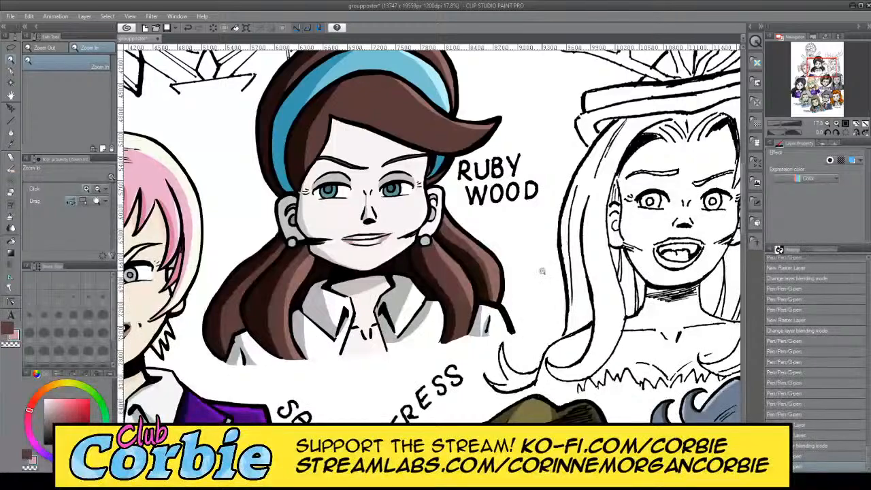
Step: Zoom in on Ruby Wood and fine-tune her colour layer's opacity in the Layer panel
drag(468, 249, 381, 252)
drag(442, 216, 401, 222)
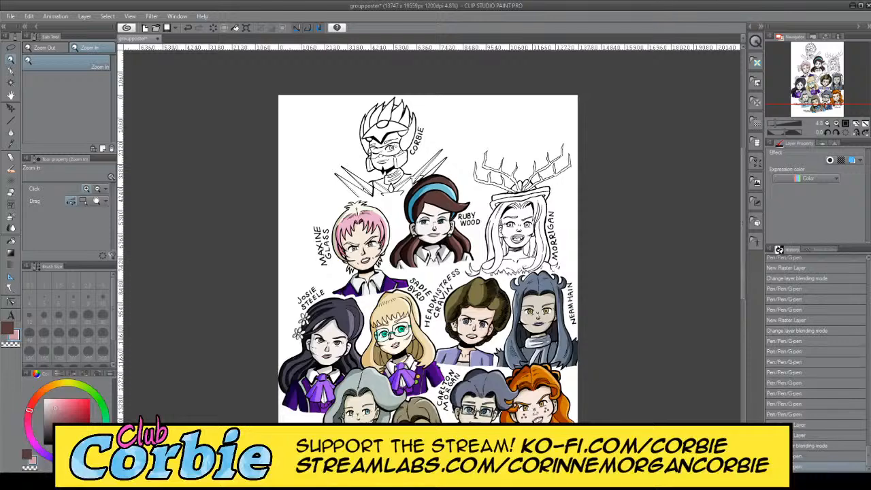
drag(474, 225, 640, 238)
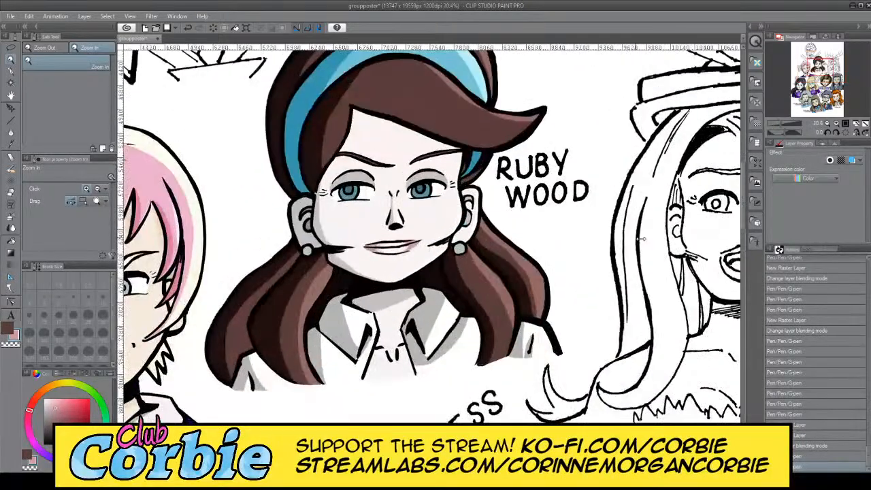
click(735, 205)
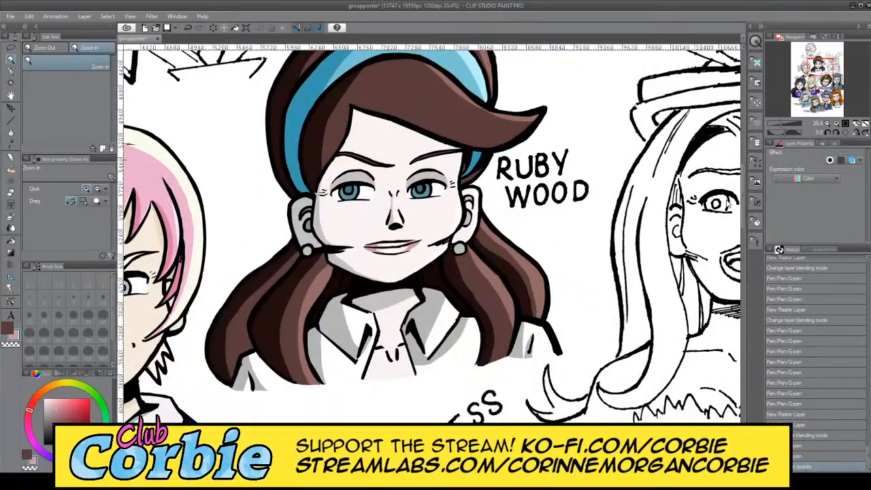
click(725, 202)
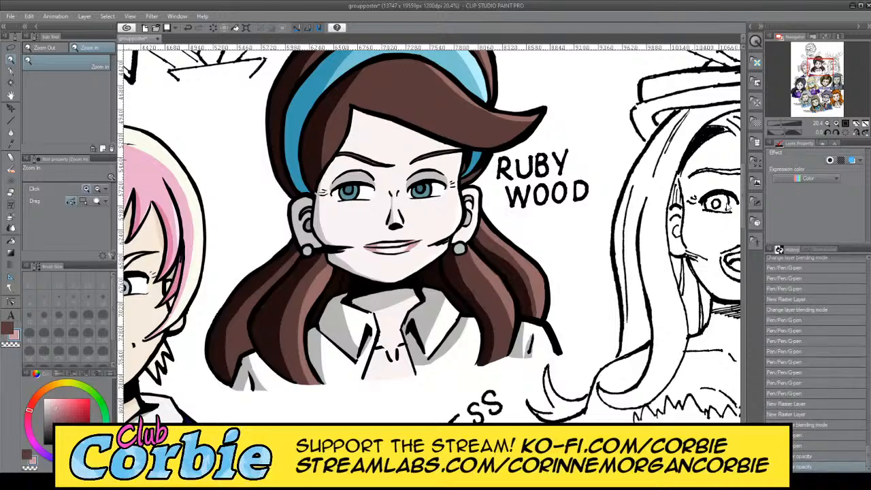
click(726, 205)
Step: Zoom out to compare Ruby Wood with the other characters, then return to her face
drag(445, 262, 411, 265)
drag(478, 256, 488, 257)
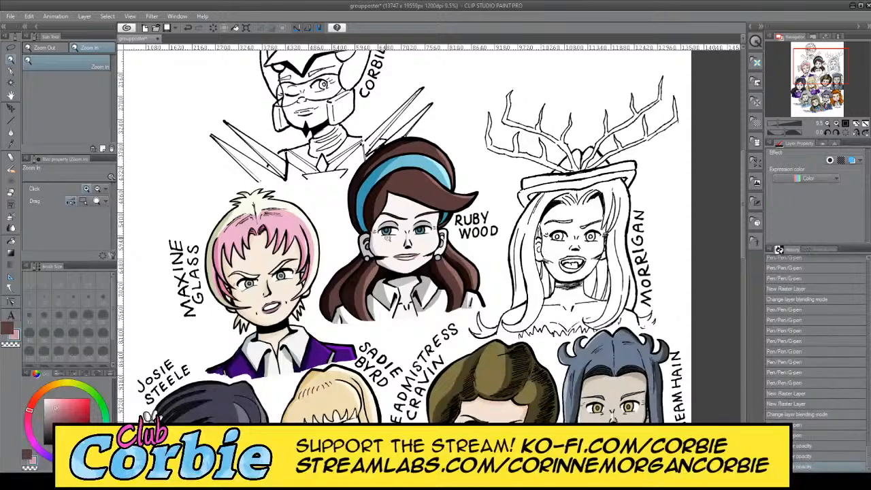
drag(409, 235, 456, 211)
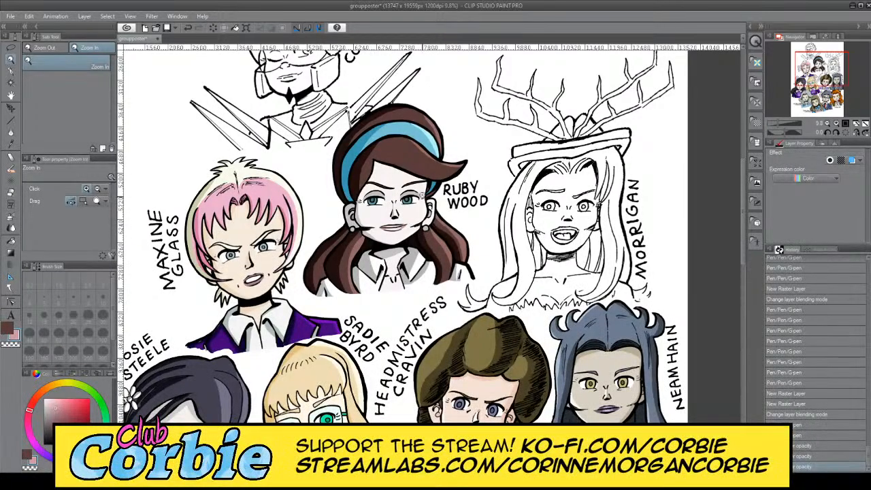
drag(421, 231, 436, 198)
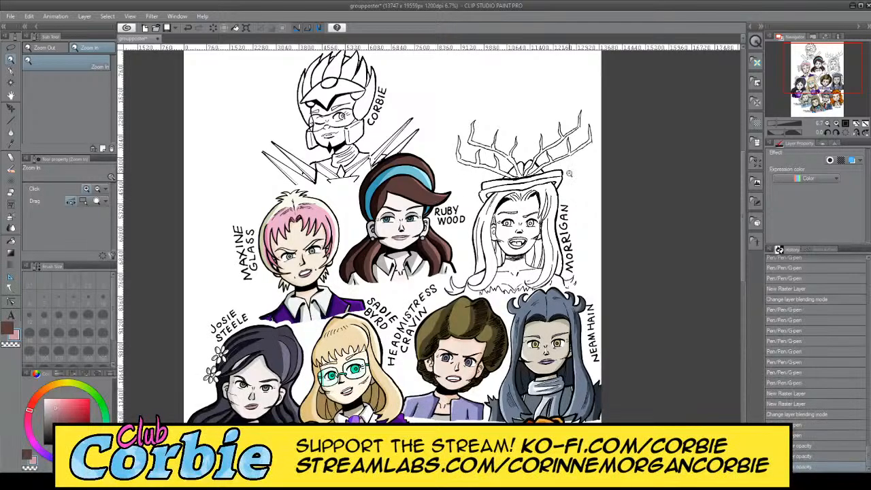
click(414, 213)
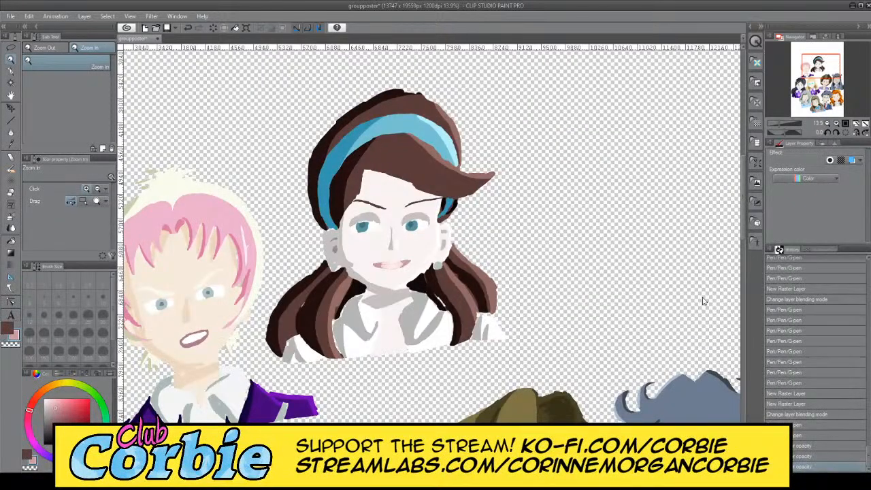
Step: Hide the green background and merge Ruby Wood's selected colour layers into one renamed layer
drag(381, 301, 483, 362)
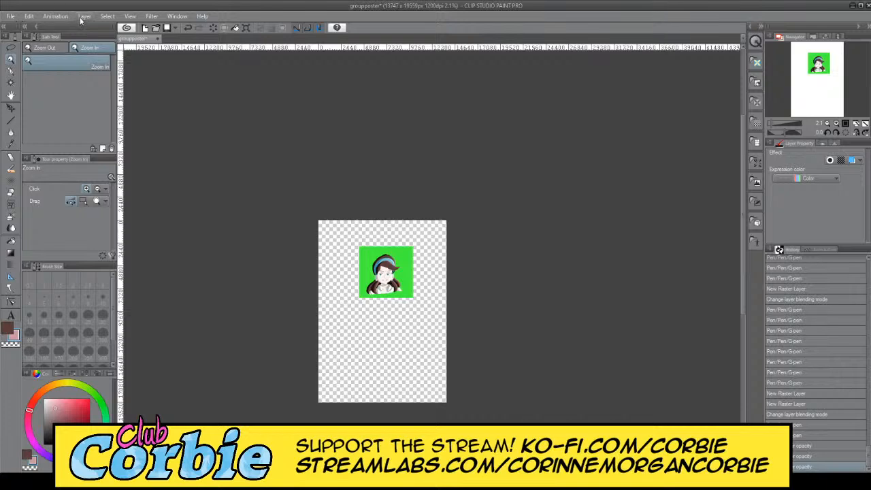
click(103, 102)
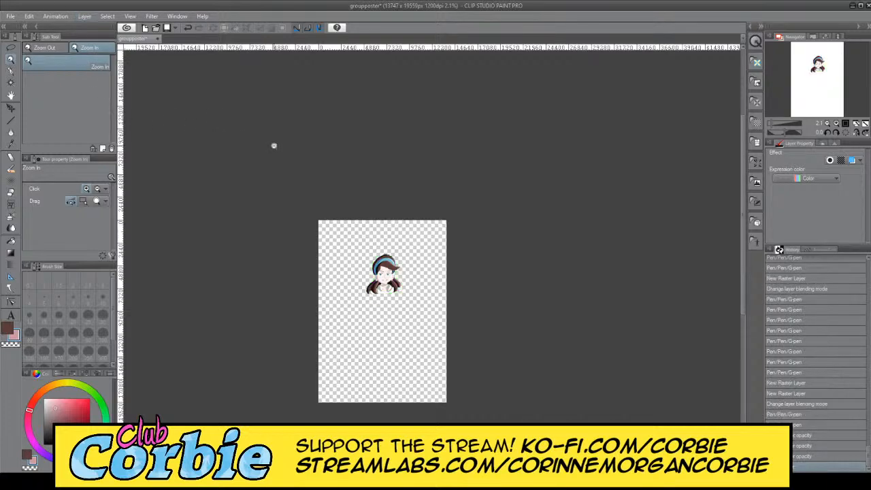
click(592, 253)
key(shift+alt+e)
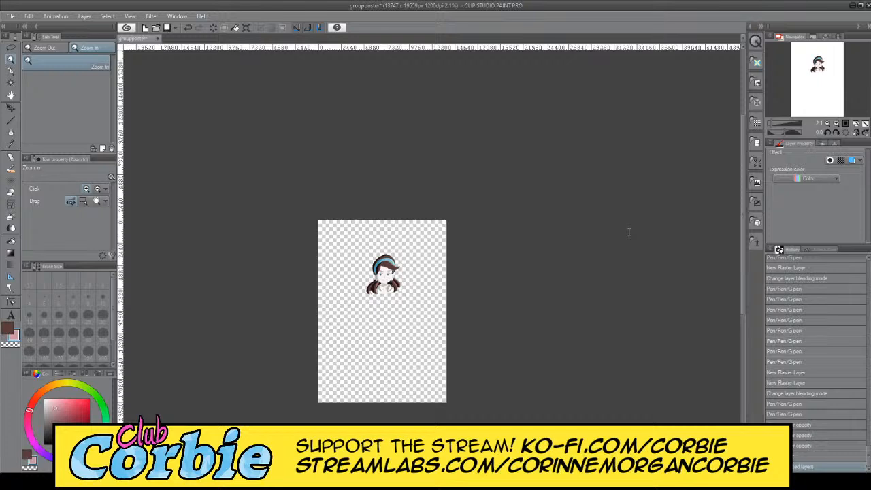
key(Return)
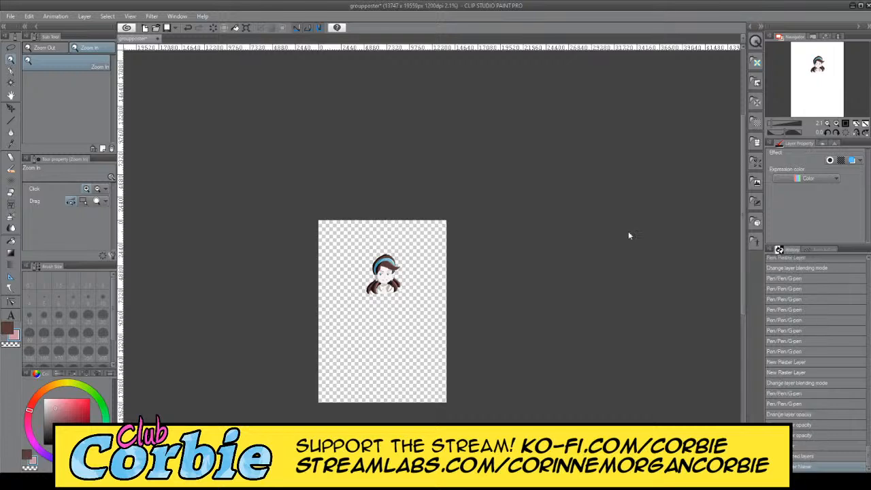
Step: Show the paper, line art and other characters' colour layers again to view the full poster
click(591, 215)
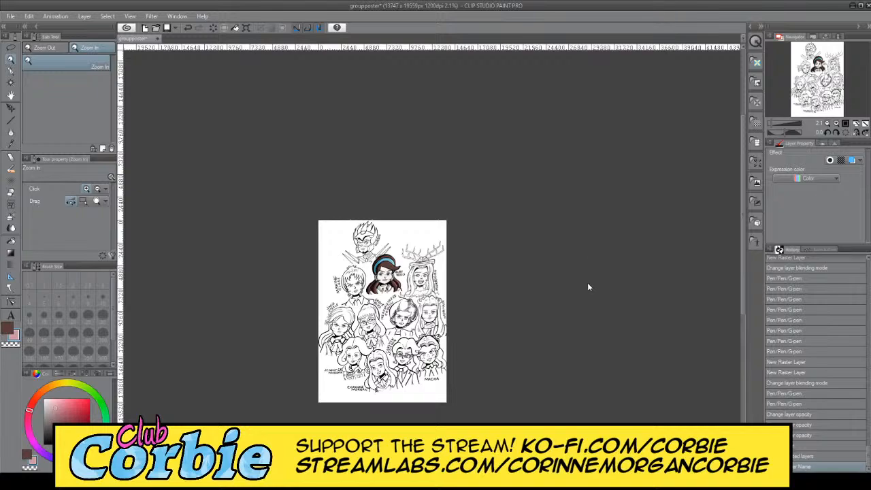
click(598, 405)
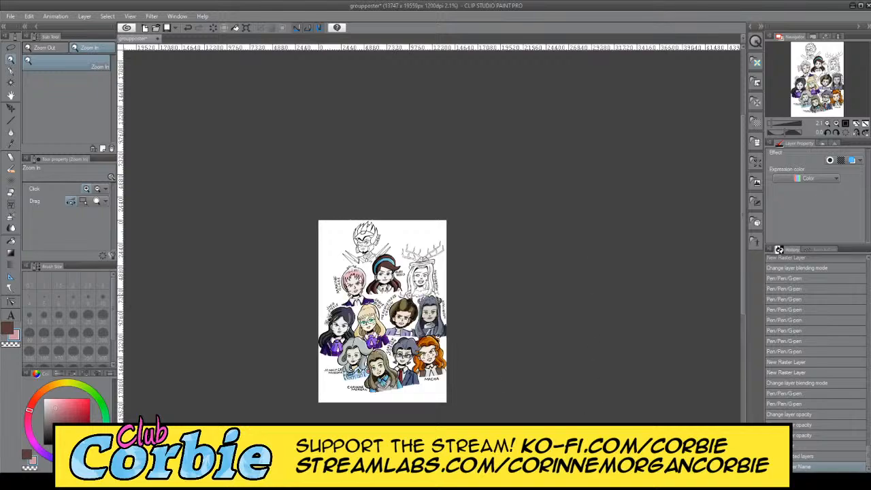
mouse_move(389, 341)
mouse_down()
mouse_move(412, 344)
mouse_move(391, 367)
mouse_move(400, 367)
mouse_move(401, 338)
mouse_up()
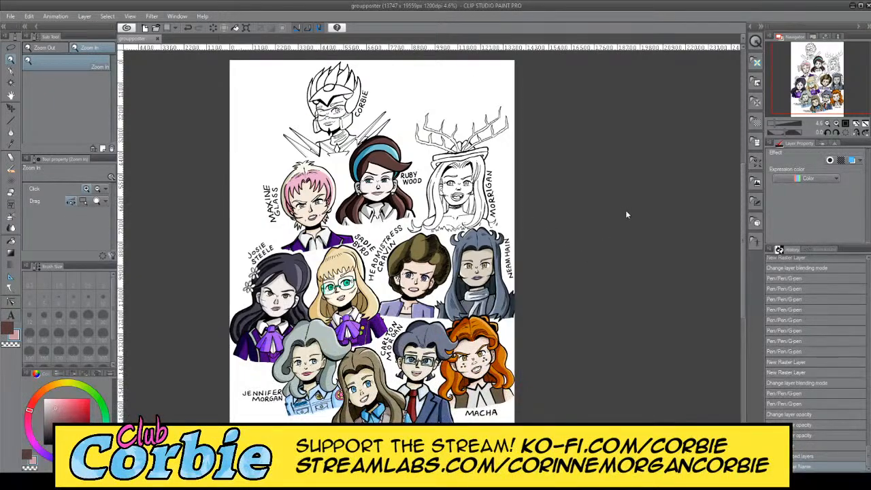
Step: Zoom from Morrigan's eyes down to her open mouth until it fills the canvas at about 109%
drag(475, 174, 647, 164)
drag(339, 216, 442, 204)
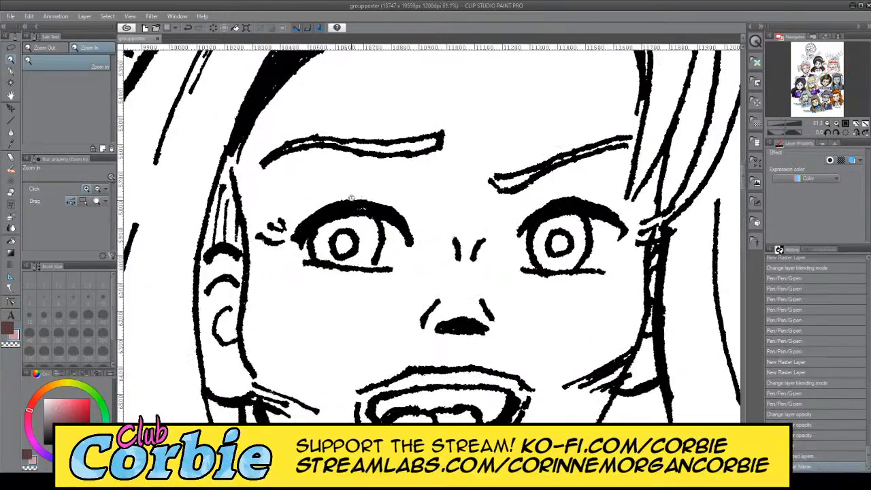
drag(352, 198, 361, 219)
drag(431, 251, 486, 249)
drag(420, 294, 463, 289)
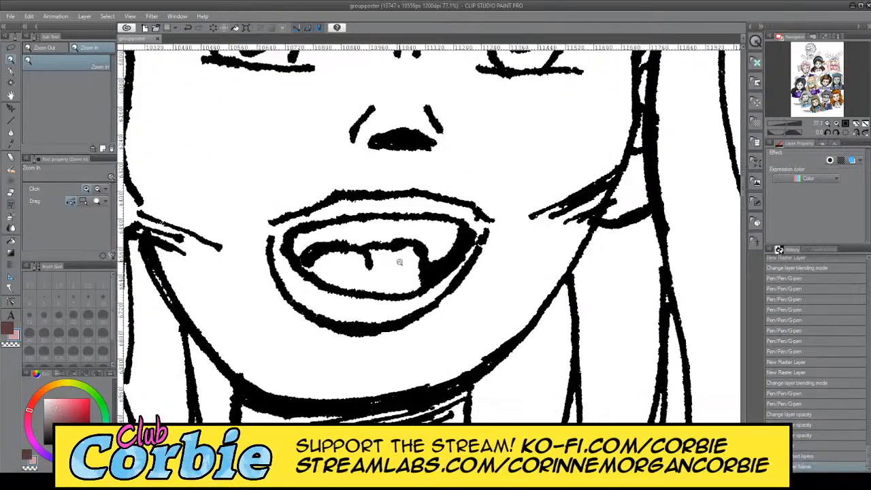
drag(346, 252, 409, 249)
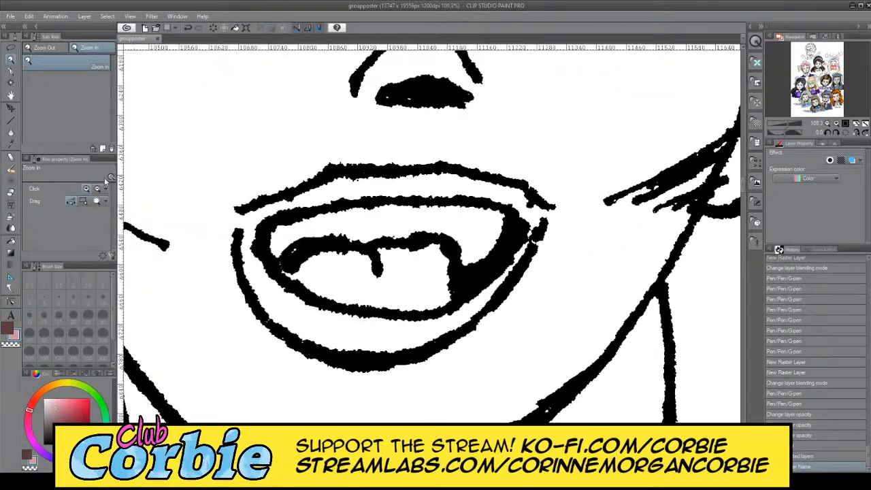
Step: Ink a short G-pen line inside the mouth, undoing a stray pink stroke and a white trial stroke
click(10, 72)
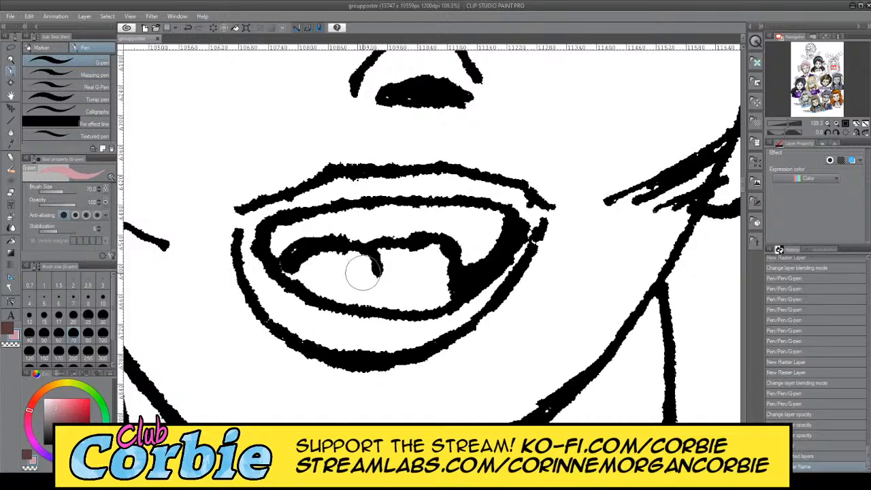
drag(374, 251, 377, 275)
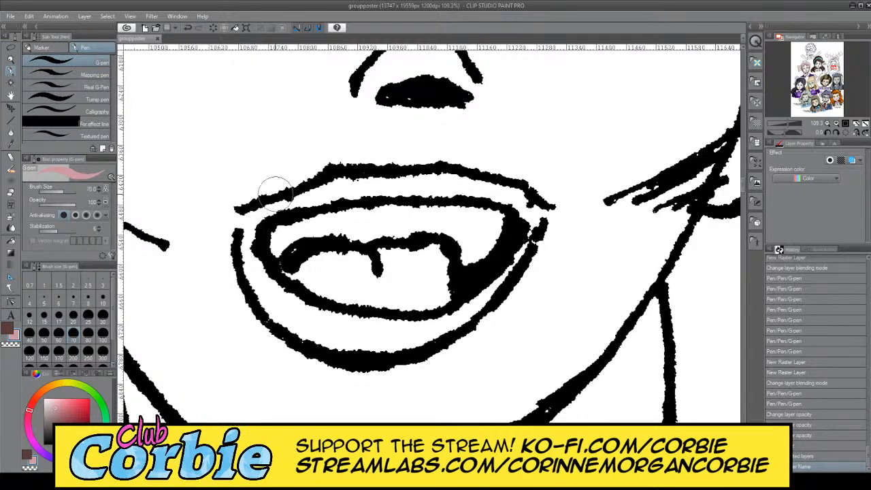
drag(228, 188, 306, 185)
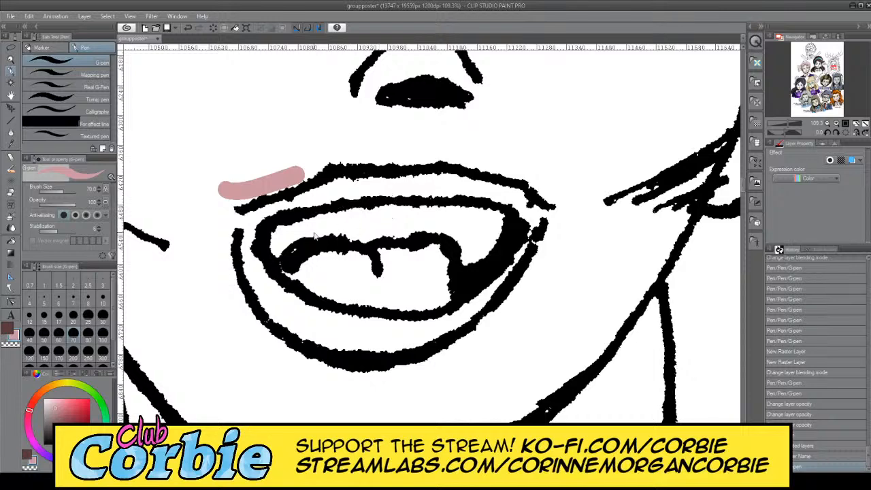
key(ctrl+z)
click(7, 329)
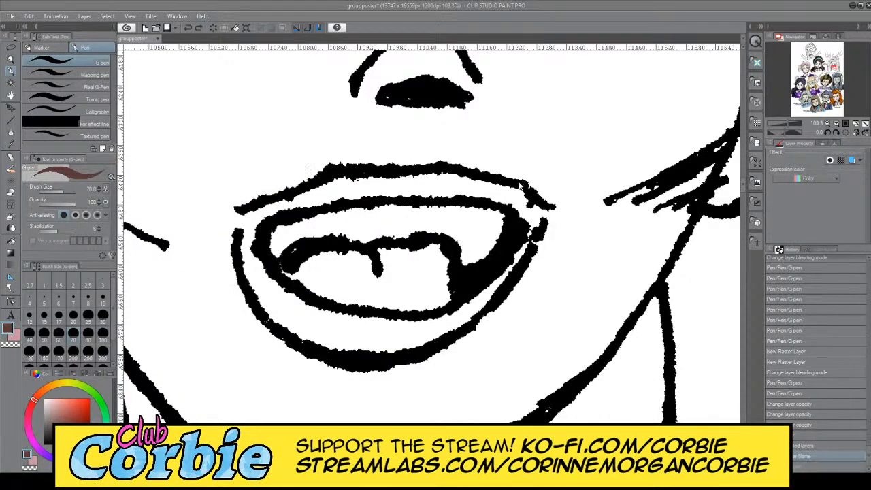
click(520, 182)
drag(229, 203, 337, 155)
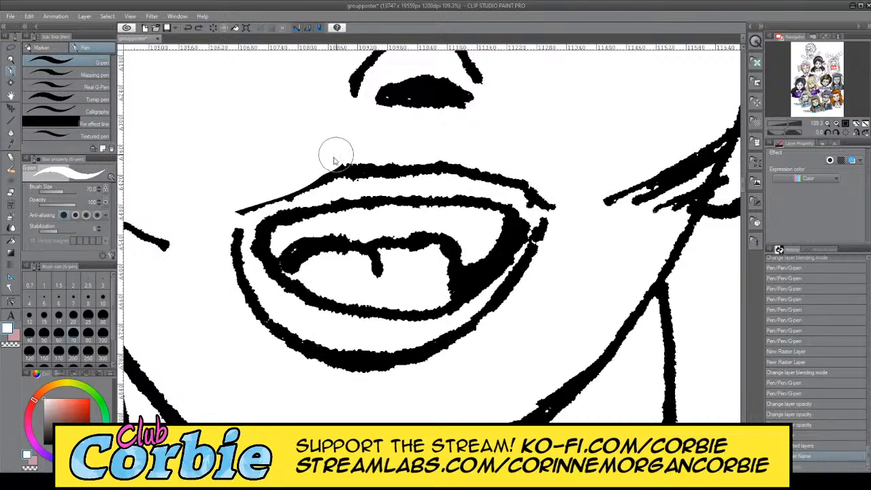
key(ctrl+z)
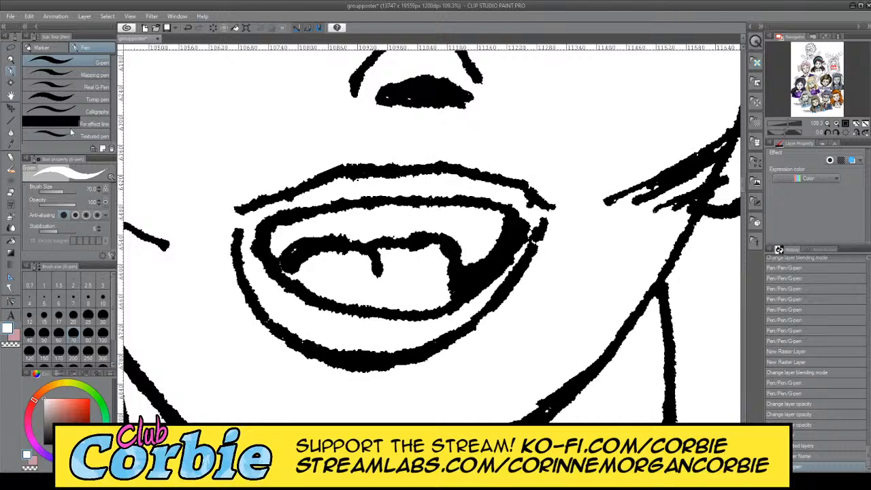
Step: Thicken the upper lip outline in black, then paint out its top line, corner stub and thin inner line in white
click(15, 335)
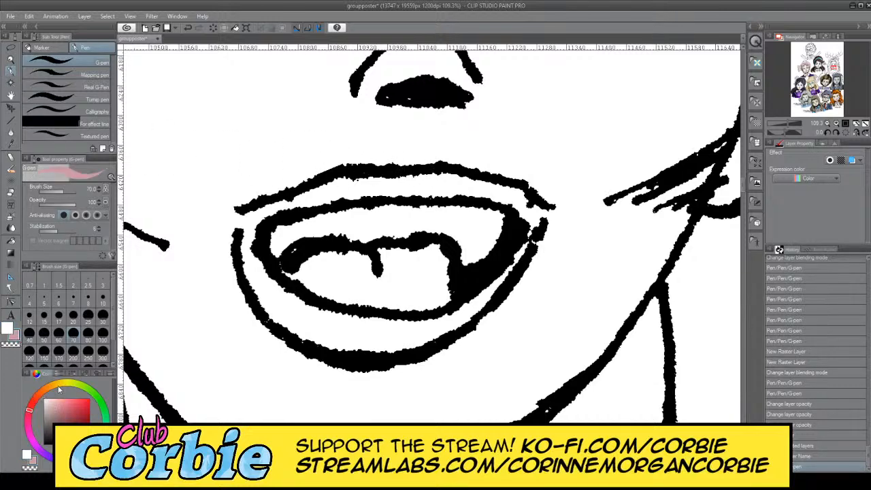
click(86, 441)
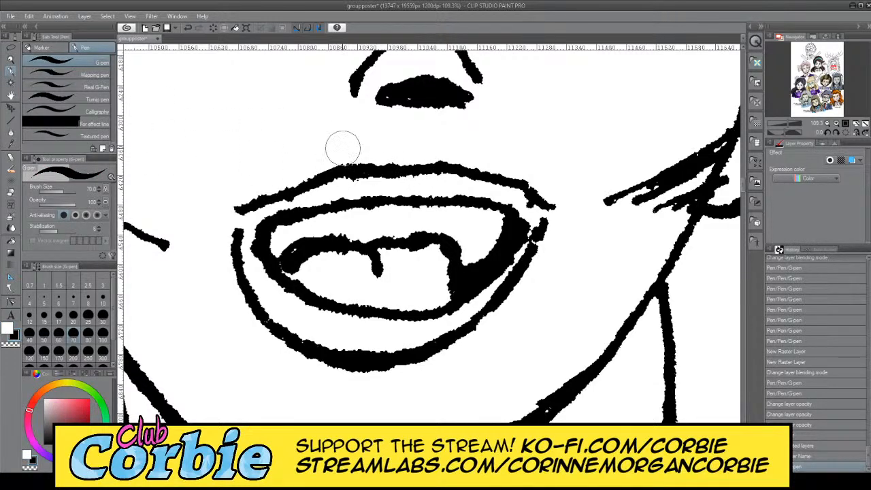
drag(334, 156, 447, 146)
key(x)
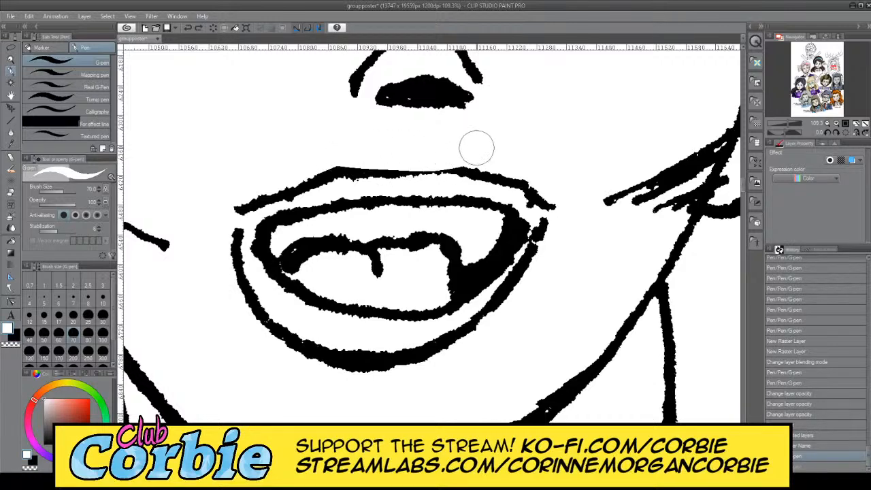
mouse_move(353, 157)
mouse_down()
mouse_move(314, 155)
mouse_move(453, 156)
mouse_move(208, 202)
mouse_move(209, 217)
mouse_move(381, 163)
mouse_move(237, 194)
mouse_move(510, 170)
mouse_move(403, 164)
mouse_move(546, 188)
mouse_move(524, 184)
mouse_move(537, 189)
mouse_move(549, 247)
mouse_move(443, 338)
mouse_move(314, 358)
mouse_move(227, 294)
mouse_move(415, 366)
mouse_move(237, 300)
mouse_move(210, 239)
mouse_move(293, 338)
mouse_move(232, 257)
mouse_move(237, 217)
mouse_move(253, 275)
mouse_move(247, 239)
mouse_up()
mouse_move(537, 197)
mouse_down()
mouse_move(530, 263)
mouse_move(493, 309)
mouse_up()
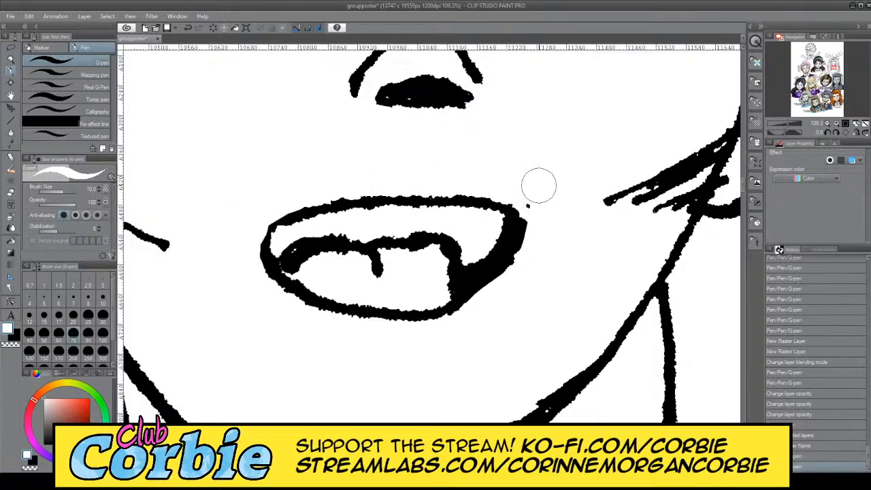
key(x)
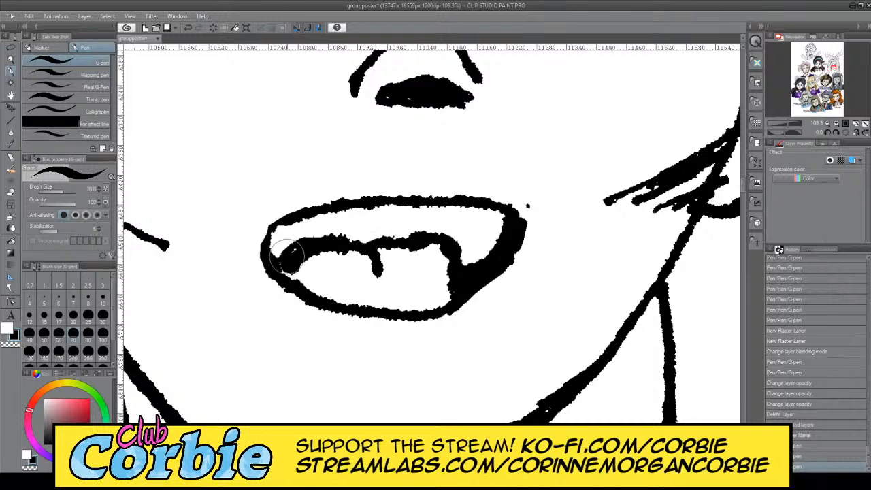
key(x)
mouse_move(295, 244)
mouse_down()
mouse_move(327, 219)
mouse_move(356, 220)
mouse_move(301, 233)
mouse_move(379, 229)
mouse_move(471, 241)
mouse_move(475, 233)
mouse_up()
Step: Paint out the old lower lip line, lower-left tail and upper-right corner in white
key(x)
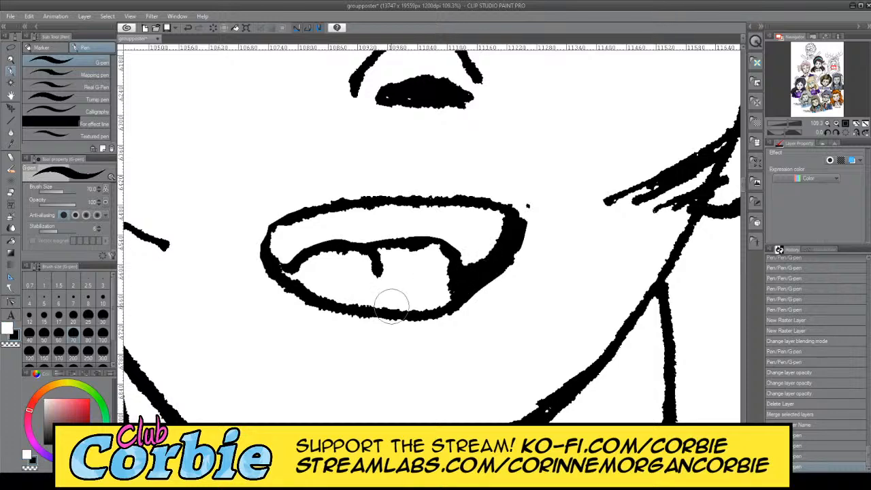
mouse_move(256, 290)
mouse_down()
mouse_move(357, 303)
mouse_move(460, 301)
mouse_up()
key(ctrl+z)
key(x)
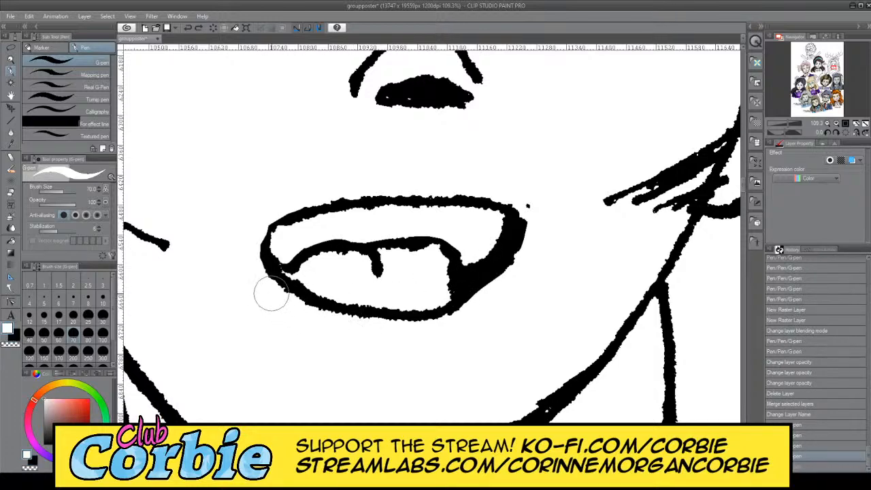
mouse_move(268, 292)
mouse_down()
mouse_move(451, 302)
mouse_move(515, 285)
mouse_up()
mouse_move(311, 287)
mouse_down()
mouse_move(366, 307)
mouse_move(455, 301)
mouse_up()
mouse_move(496, 208)
mouse_down()
mouse_move(479, 311)
mouse_move(500, 205)
mouse_move(486, 189)
mouse_move(519, 265)
mouse_move(513, 189)
mouse_move(516, 247)
mouse_move(483, 242)
mouse_move(469, 275)
mouse_move(486, 264)
mouse_move(498, 224)
mouse_move(455, 202)
mouse_up()
key(x)
key(ctrl+z)
Step: Redraw the upper and lower lip outlines in black, undoing the unsatisfactory strokes
mouse_move(262, 273)
mouse_down()
mouse_move(270, 232)
mouse_move(290, 217)
mouse_move(396, 203)
mouse_move(466, 217)
mouse_move(485, 236)
mouse_move(485, 282)
mouse_up()
mouse_move(272, 280)
mouse_down()
mouse_move(416, 292)
mouse_move(480, 282)
mouse_up()
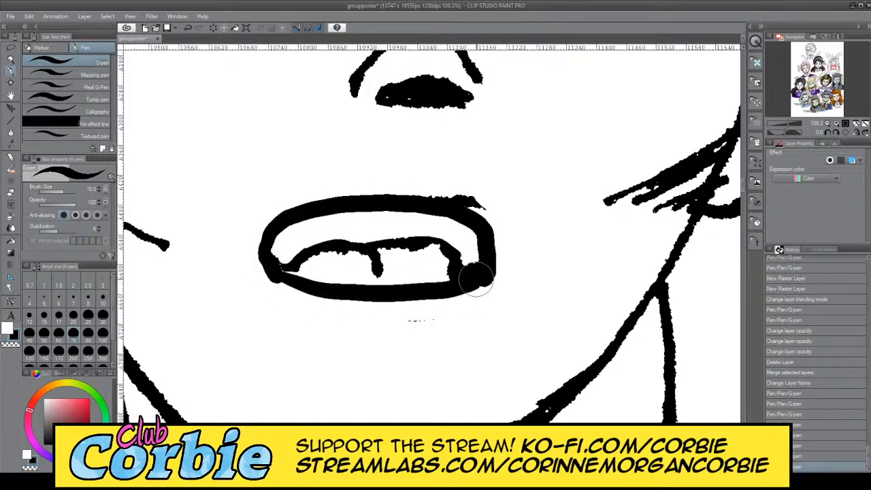
key(ctrl+z)
mouse_move(266, 273)
mouse_down()
mouse_move(315, 285)
mouse_move(427, 290)
mouse_move(488, 269)
mouse_move(461, 285)
mouse_move(317, 294)
mouse_move(275, 274)
mouse_move(267, 256)
mouse_move(305, 289)
mouse_move(358, 295)
mouse_move(473, 280)
mouse_move(454, 265)
mouse_move(309, 269)
mouse_move(391, 281)
mouse_move(467, 256)
mouse_up()
key(ctrl+z)
key(x)
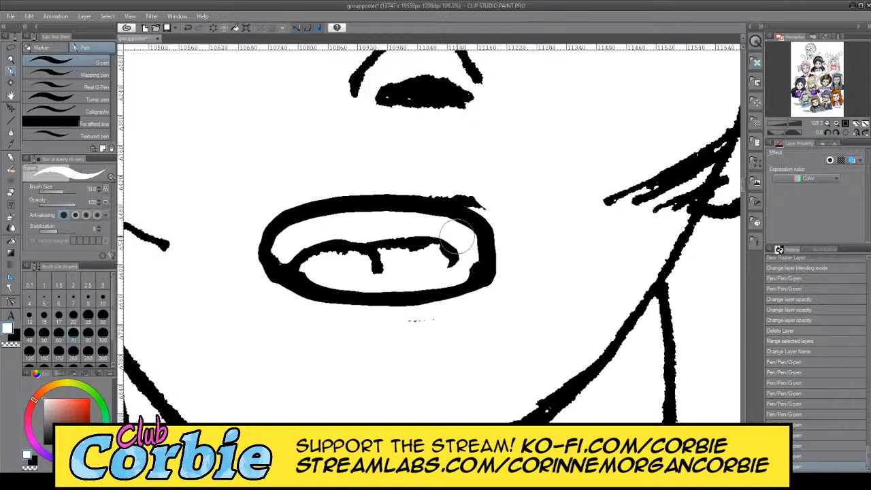
key(x)
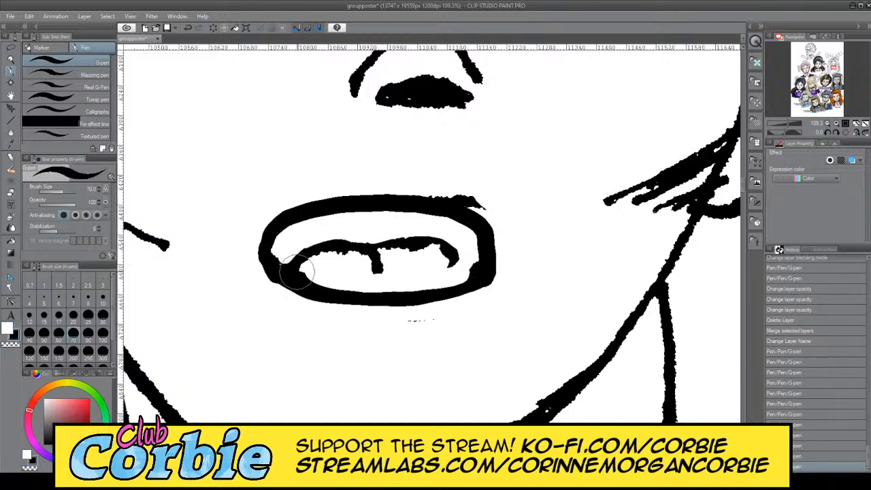
Step: At brush size 20, thicken the left and right teeth arcs and trim slivers above the upper lip
click(74, 324)
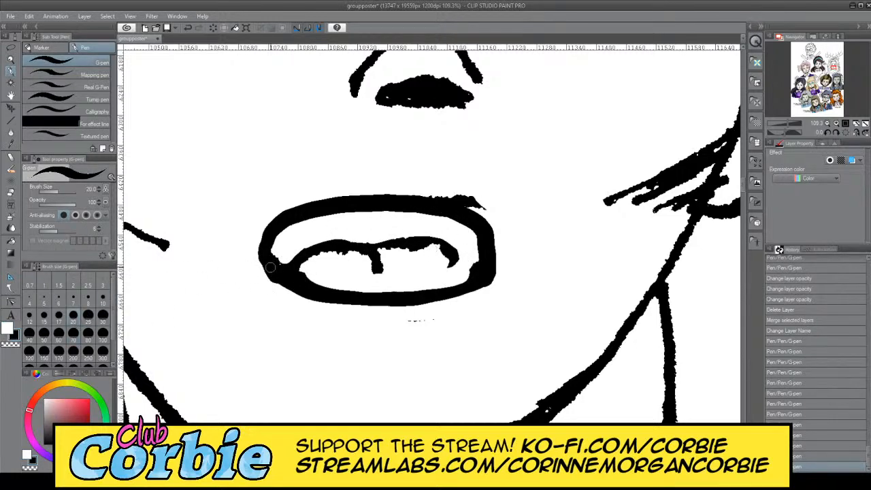
mouse_move(292, 269)
mouse_down()
mouse_move(338, 250)
mouse_move(377, 269)
mouse_move(374, 262)
mouse_move(341, 249)
mouse_move(321, 254)
mouse_move(369, 261)
mouse_move(331, 251)
mouse_move(294, 272)
mouse_move(342, 281)
mouse_up()
key(x)
mouse_move(439, 193)
mouse_down()
mouse_move(485, 212)
mouse_move(423, 198)
mouse_move(486, 213)
mouse_move(335, 201)
mouse_move(241, 233)
mouse_move(386, 194)
mouse_move(312, 203)
mouse_move(264, 228)
mouse_move(322, 194)
mouse_up()
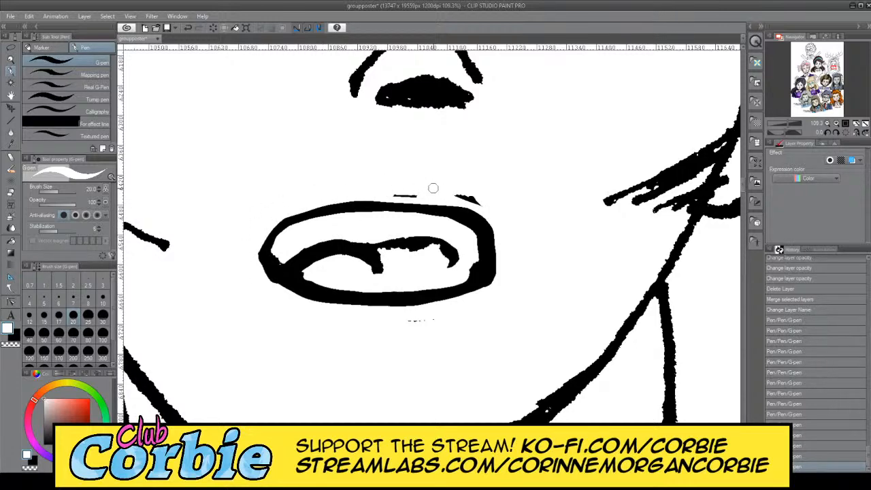
drag(432, 188, 454, 194)
key(x)
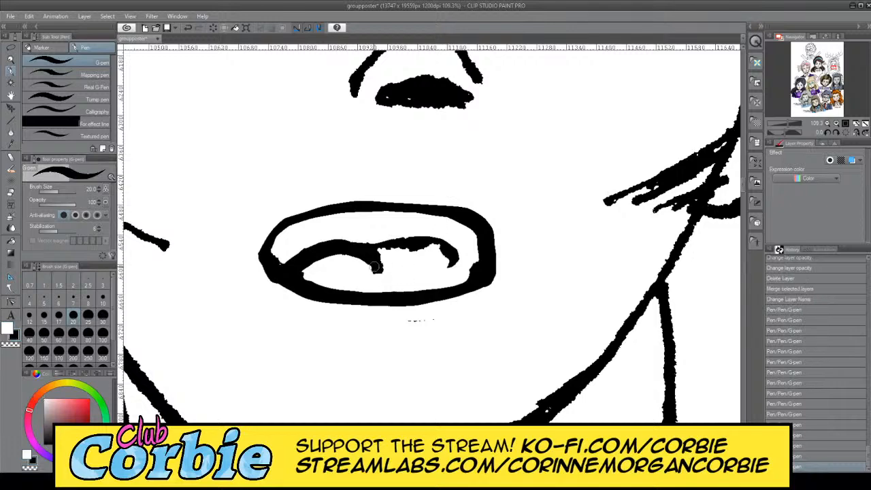
mouse_move(379, 265)
mouse_down()
mouse_move(417, 247)
mouse_move(375, 258)
mouse_move(401, 243)
mouse_move(374, 249)
mouse_move(443, 248)
mouse_move(470, 274)
mouse_up()
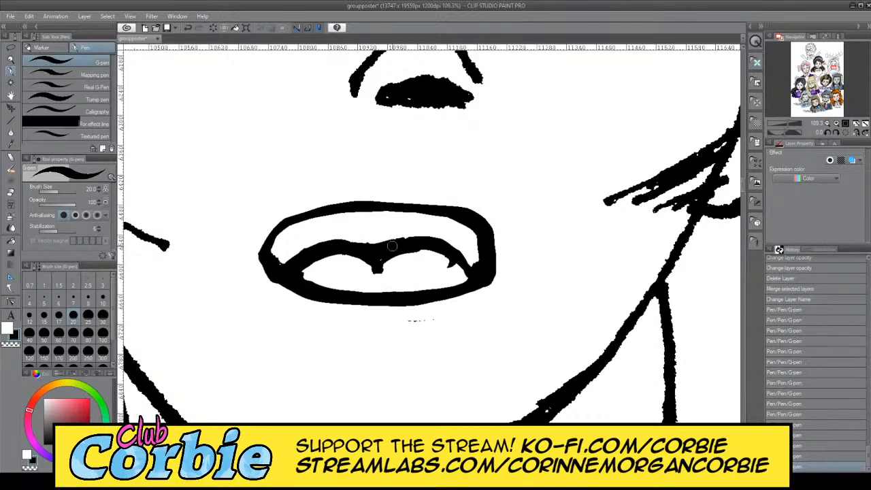
Step: Trim the centre notch into a smooth V and clean the mouth's lower-left inner and outer edges
key(x)
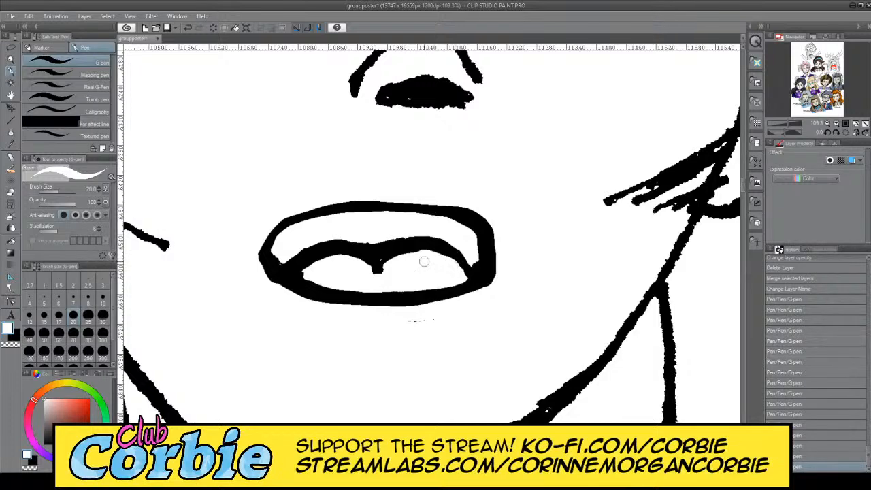
drag(385, 271, 371, 279)
drag(314, 270, 298, 272)
key(ctrl+z)
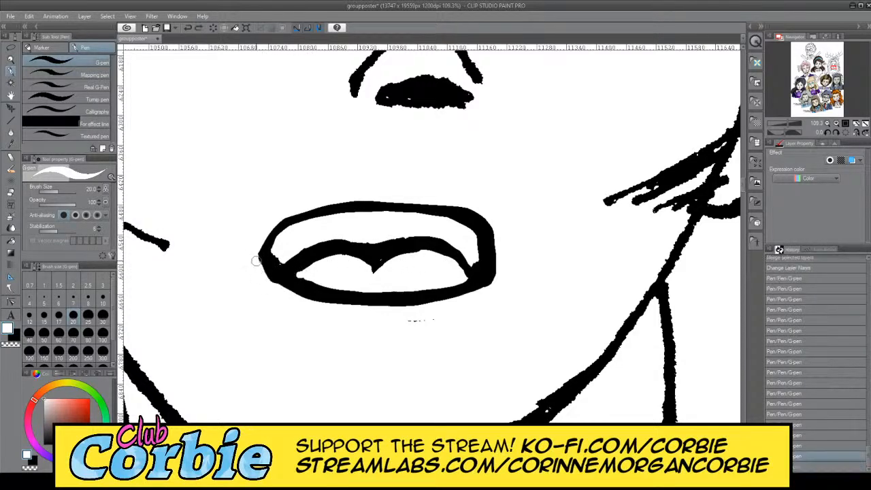
drag(258, 261, 314, 302)
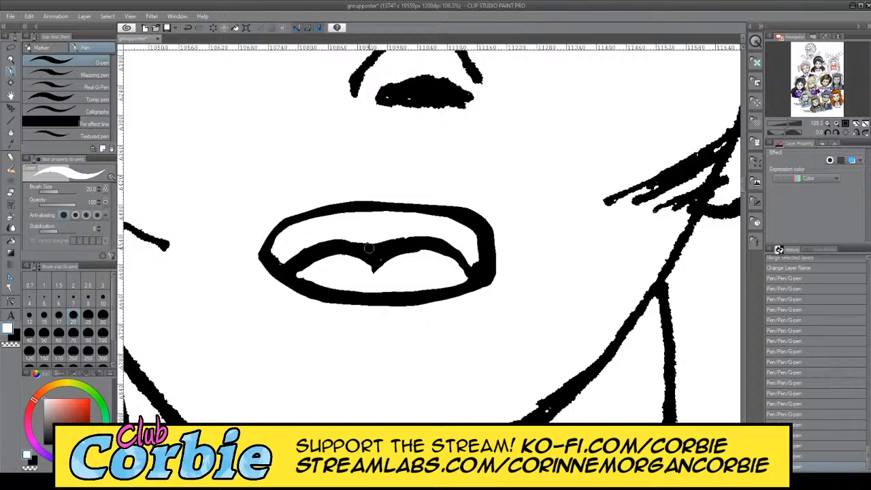
key(x)
mouse_move(350, 235)
mouse_down()
mouse_move(373, 247)
mouse_move(441, 233)
mouse_move(432, 236)
mouse_move(469, 248)
mouse_up()
key(ctrl+z)
key(x)
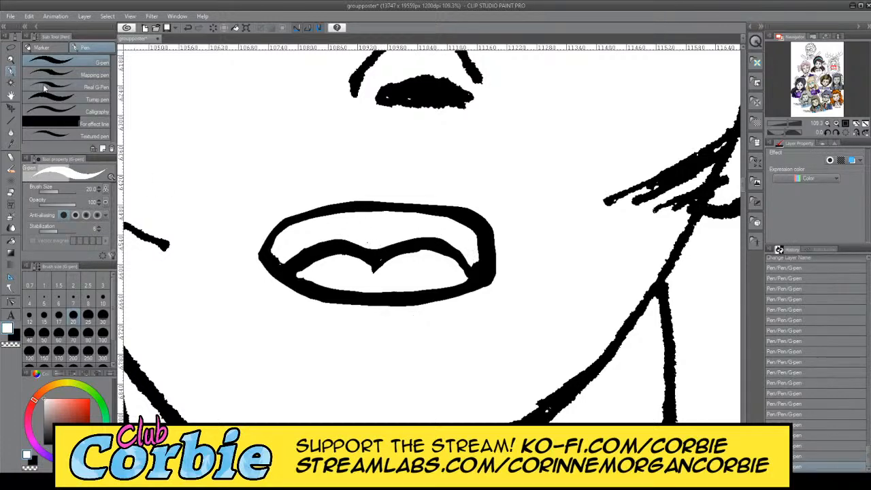
Step: On Morrigan's face, trim the mouth outline's left tip and lower-left edge, then fill the centre V's white specks
click(10, 60)
drag(320, 212, 136, 272)
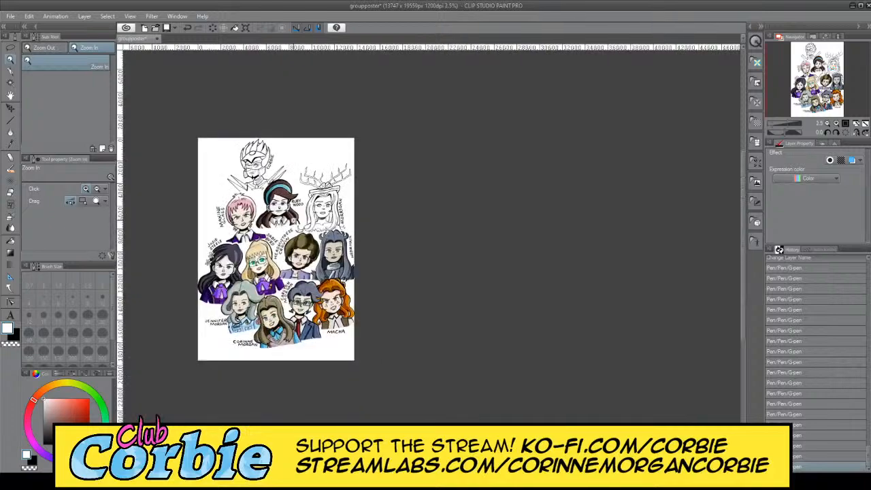
drag(322, 181, 408, 198)
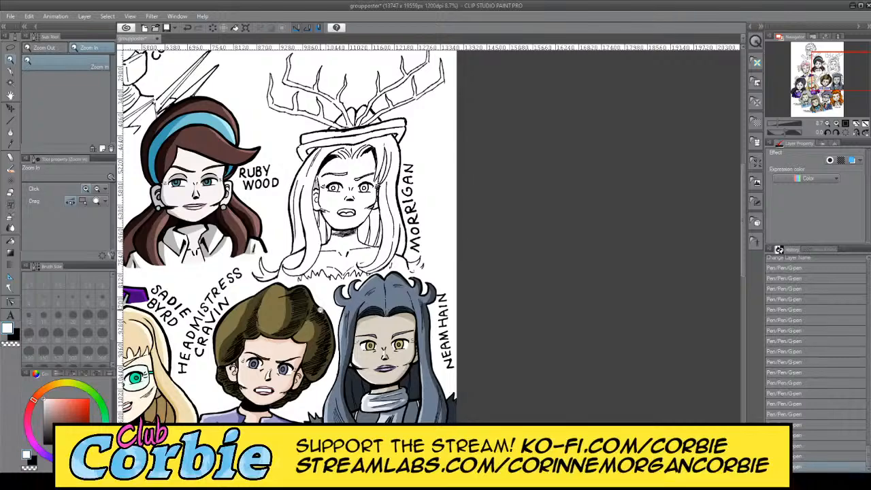
drag(356, 185, 320, 122)
click(9, 71)
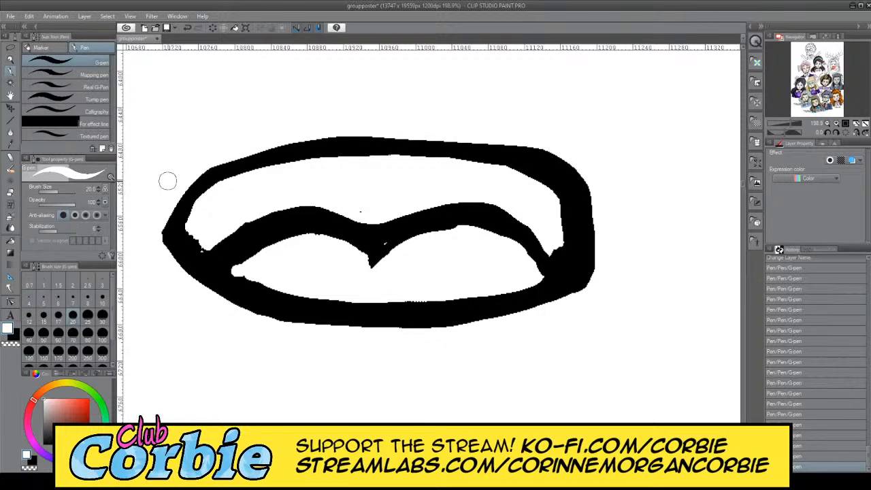
mouse_move(167, 204)
mouse_down()
mouse_move(166, 246)
mouse_move(197, 302)
mouse_up()
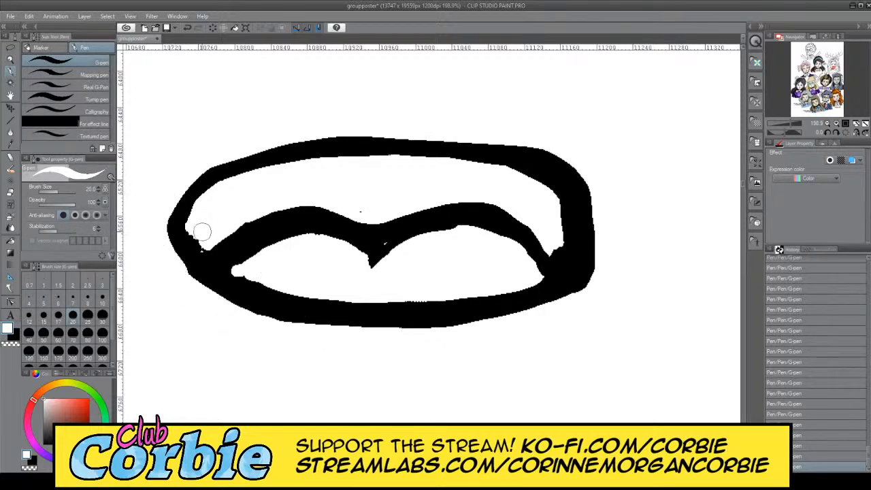
drag(201, 222, 196, 239)
click(12, 338)
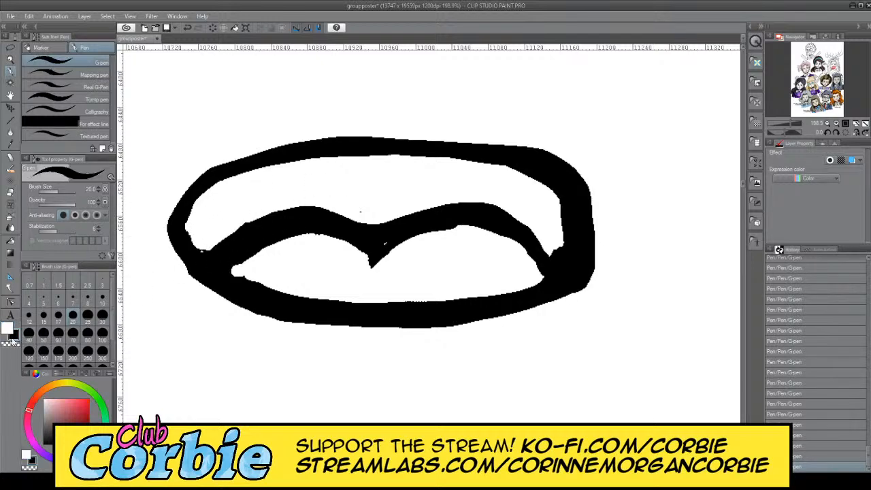
drag(383, 239, 386, 242)
Step: Close in on the mouth and trim the tip of the centre dip in white
click(11, 59)
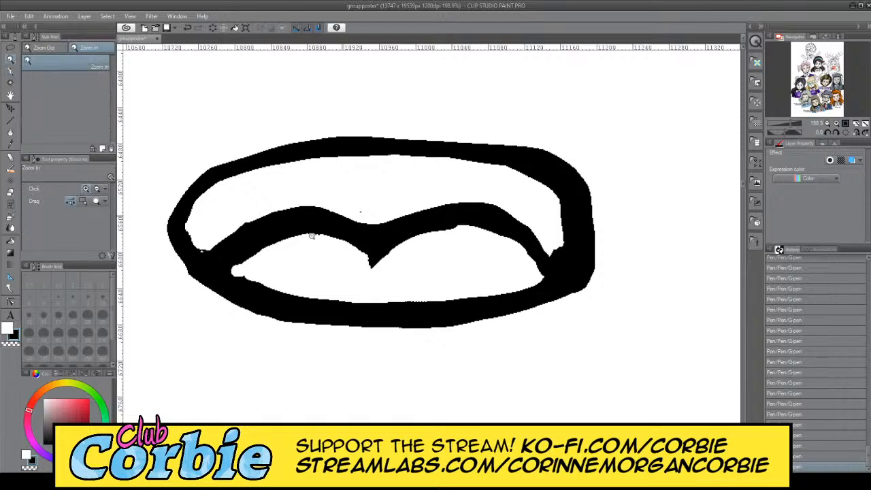
drag(351, 211, 272, 212)
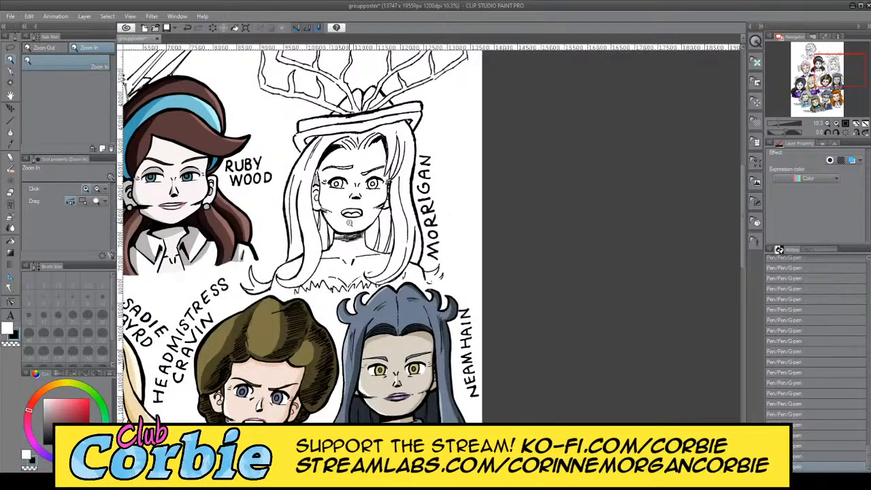
click(352, 212)
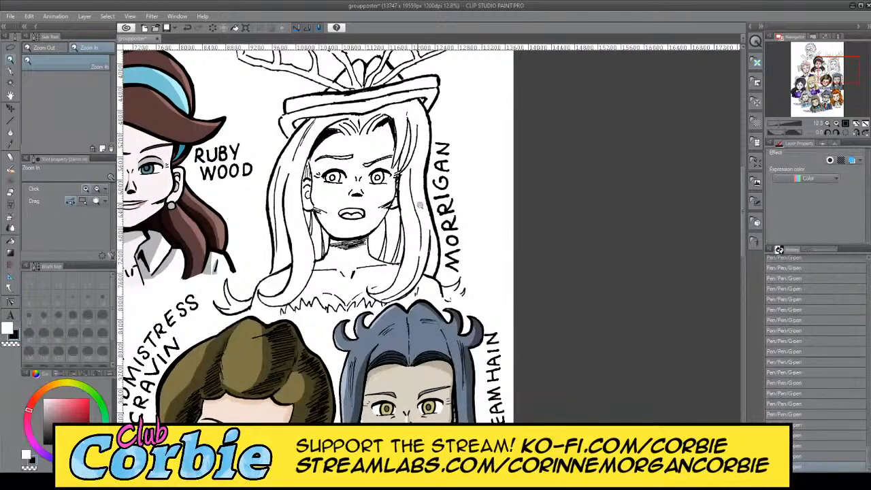
click(361, 217)
click(367, 219)
drag(367, 220, 478, 202)
click(381, 286)
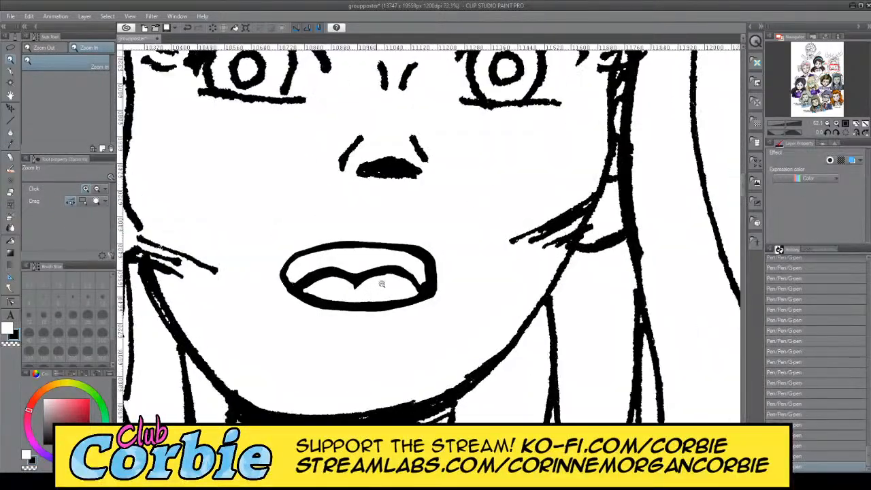
click(366, 296)
click(374, 295)
click(349, 285)
drag(349, 285, 311, 263)
click(304, 268)
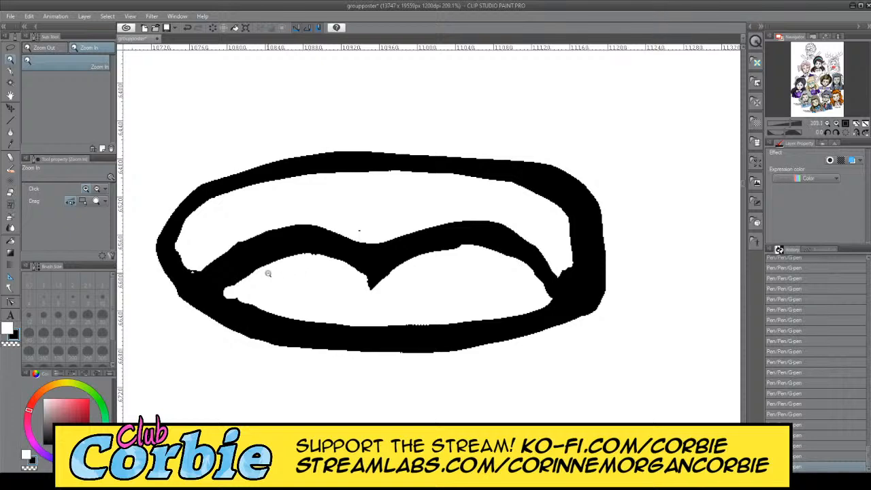
click(10, 72)
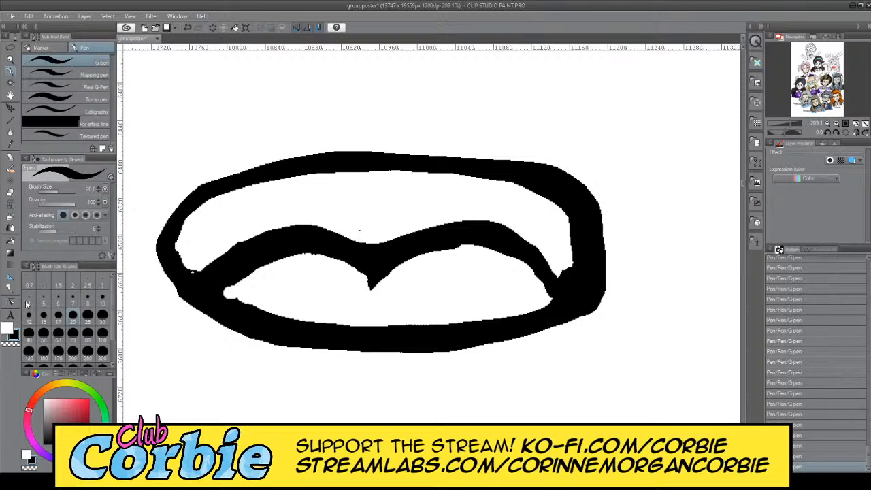
drag(348, 275, 381, 294)
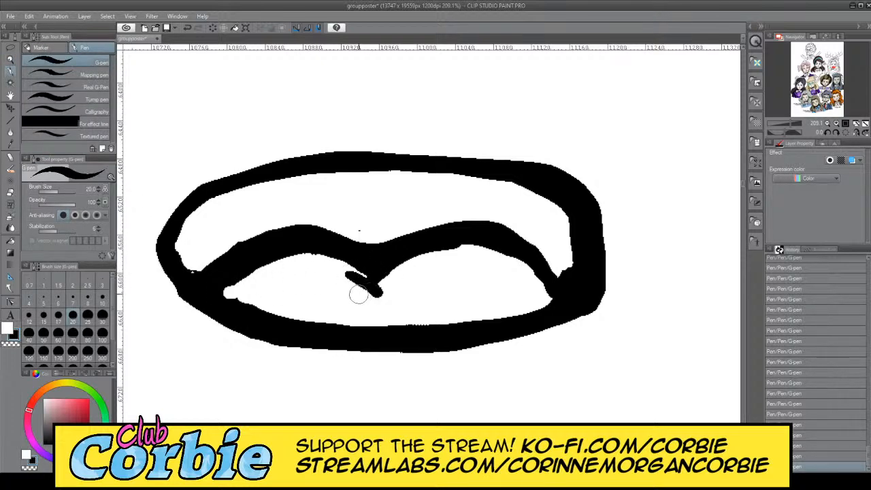
key(ctrl+z)
key(x)
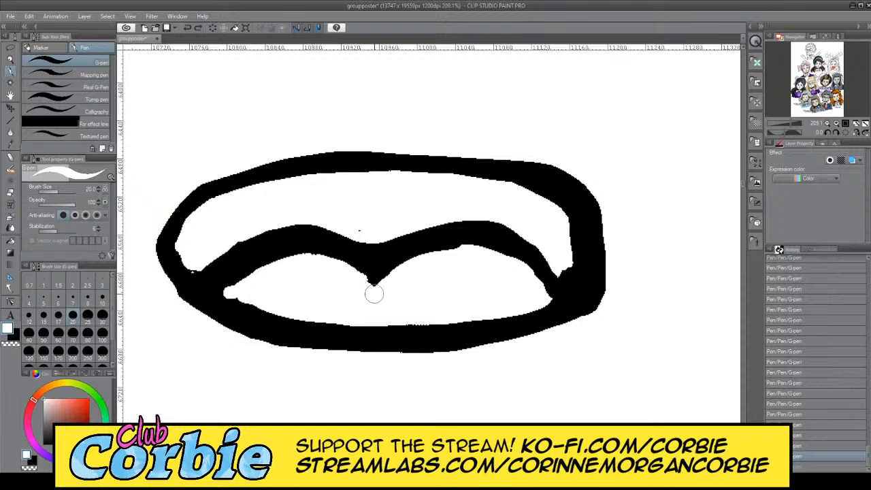
drag(349, 278, 383, 292)
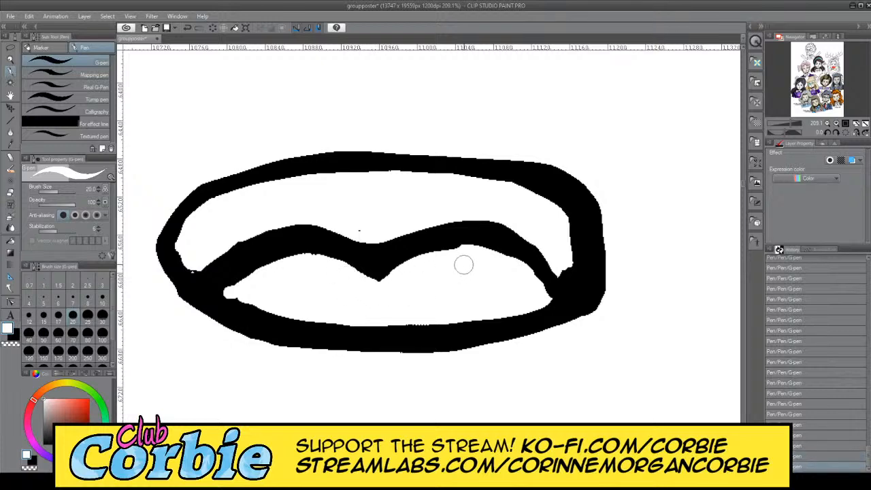
Step: In black, thicken the teeth band's right underside and fill the notch and gap at its left end
key(x)
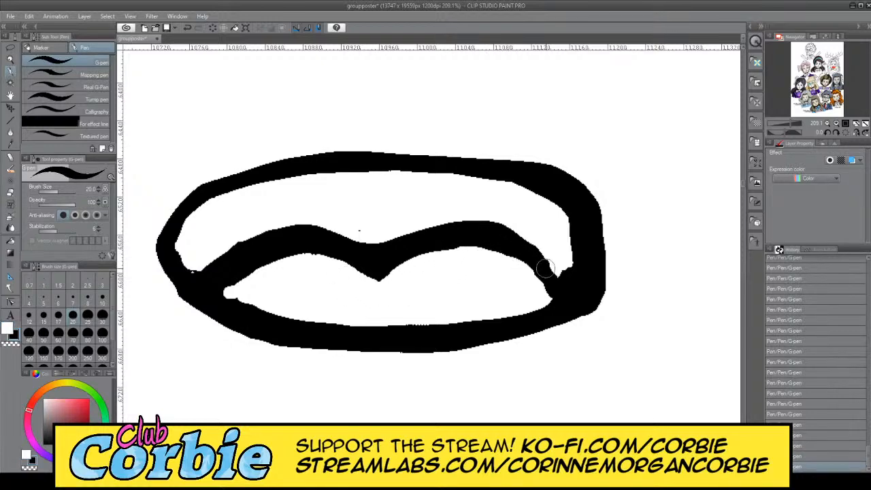
mouse_move(545, 267)
mouse_down()
mouse_move(554, 268)
mouse_move(498, 234)
mouse_up()
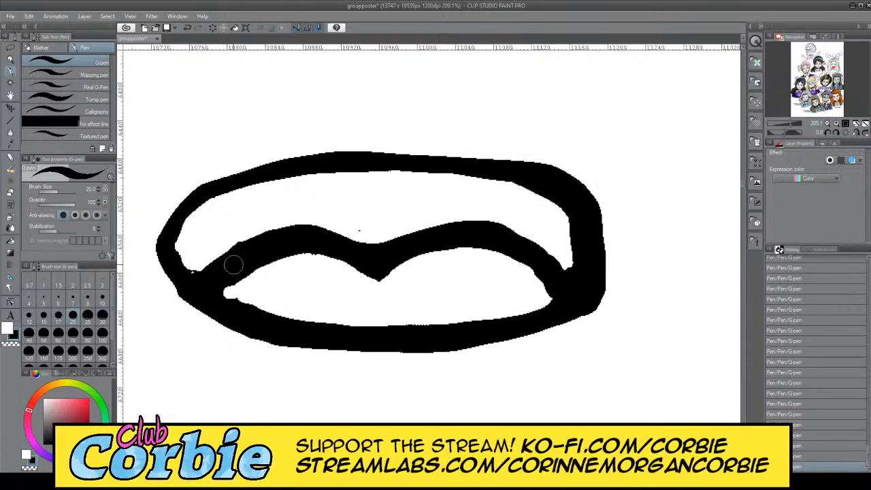
mouse_move(234, 265)
mouse_down()
mouse_move(224, 293)
mouse_move(249, 306)
mouse_up()
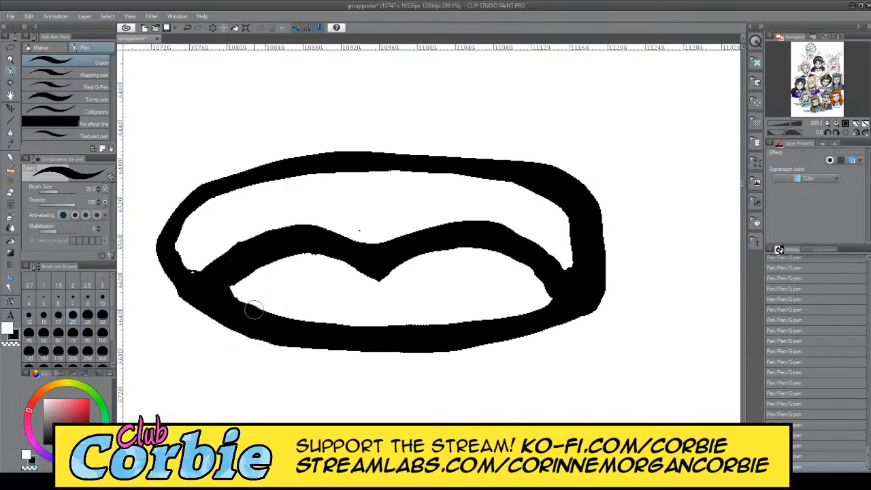
click(199, 281)
Step: Paint out the right end of the old upper mouth outline in white
click(10, 60)
drag(305, 192, 163, 198)
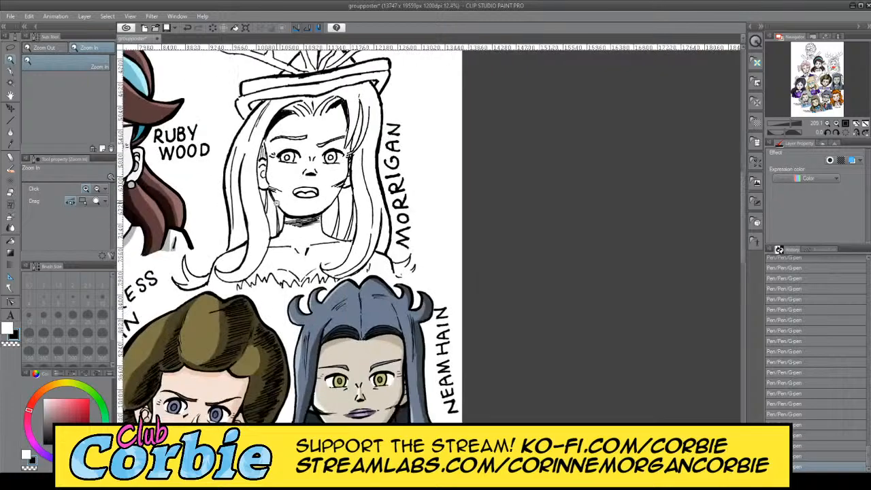
drag(277, 204, 242, 204)
drag(302, 145, 327, 152)
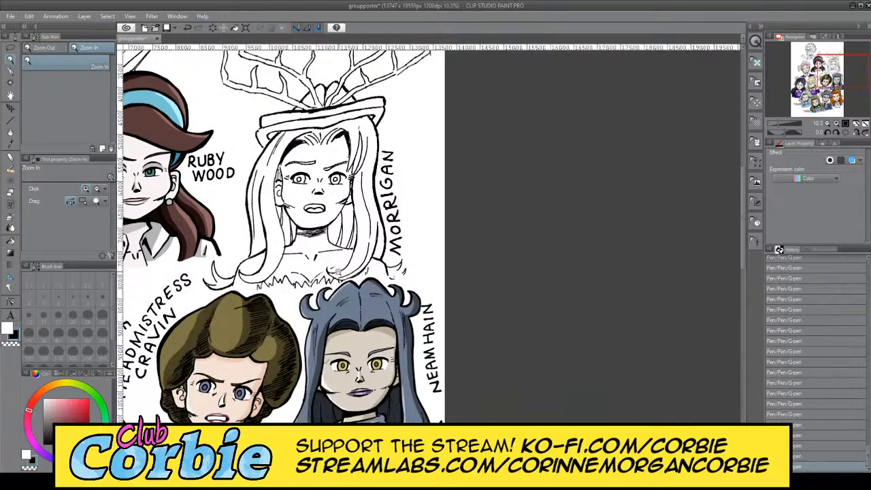
drag(309, 192, 378, 202)
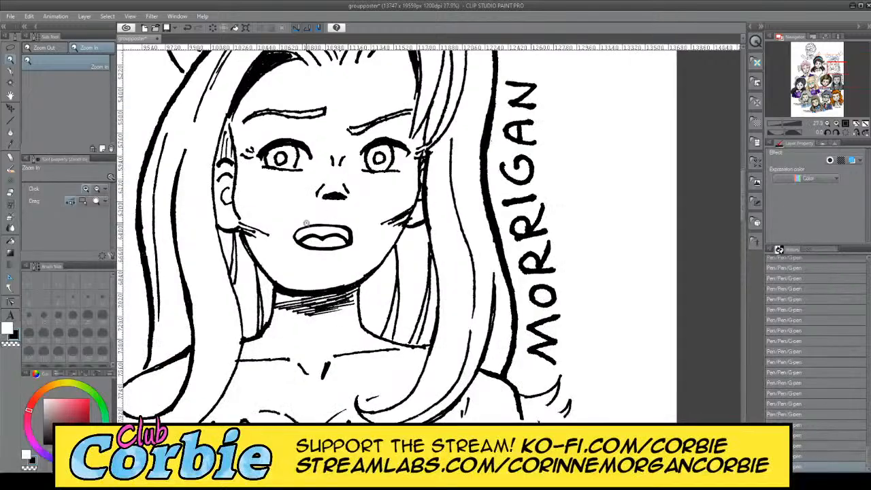
drag(313, 230, 368, 238)
drag(339, 298, 372, 358)
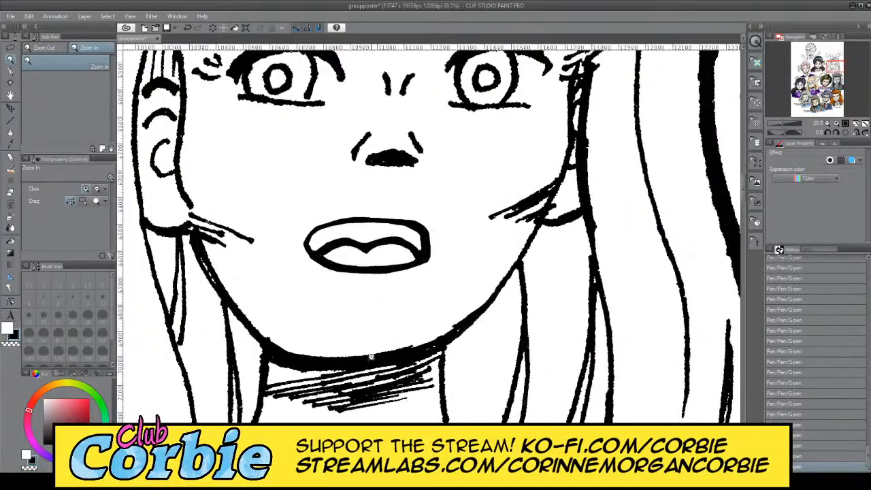
drag(412, 338, 379, 342)
drag(400, 311, 345, 276)
key(p)
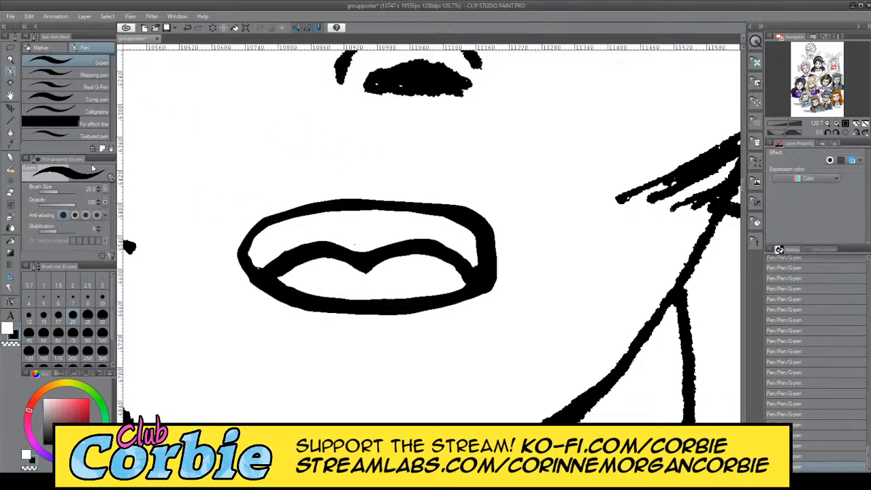
mouse_move(250, 217)
mouse_down()
mouse_move(295, 225)
mouse_move(239, 227)
mouse_move(256, 237)
mouse_move(255, 250)
mouse_move(241, 232)
mouse_move(271, 234)
mouse_up()
key(ctrl+z)
key(x)
mouse_move(459, 235)
mouse_down()
mouse_move(502, 226)
mouse_move(461, 231)
mouse_move(484, 258)
mouse_up()
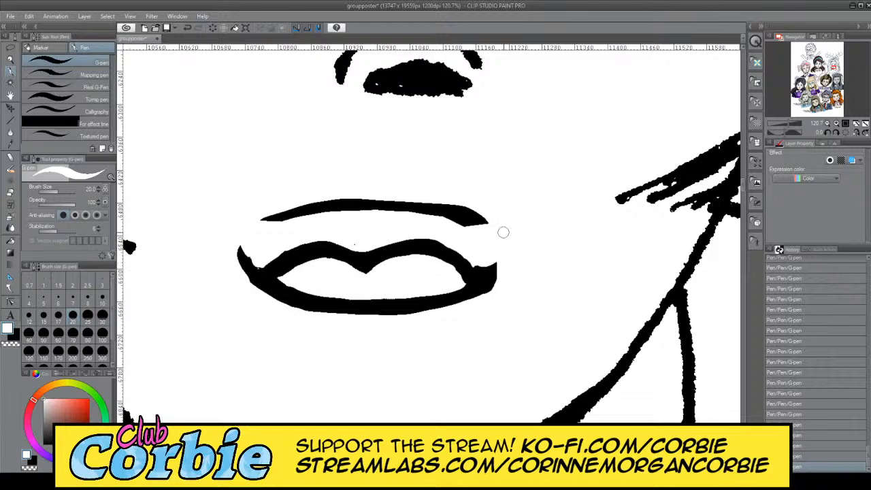
Step: Redraw the left mouth corner down to the lower lip and thicken the upper-left lip line
key(x)
mouse_move(305, 210)
mouse_down()
mouse_move(242, 213)
mouse_move(250, 265)
mouse_up()
key(ctrl+z)
drag(240, 214, 241, 251)
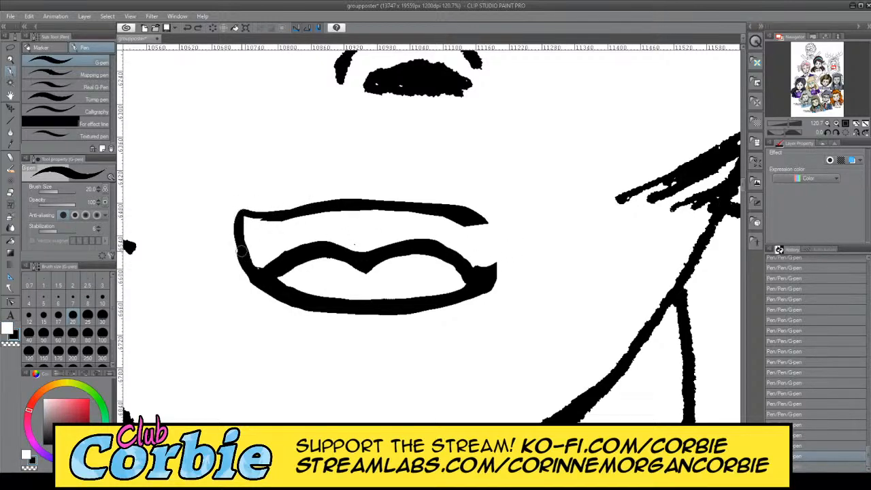
mouse_move(242, 217)
mouse_down()
mouse_move(292, 217)
mouse_move(243, 216)
mouse_up()
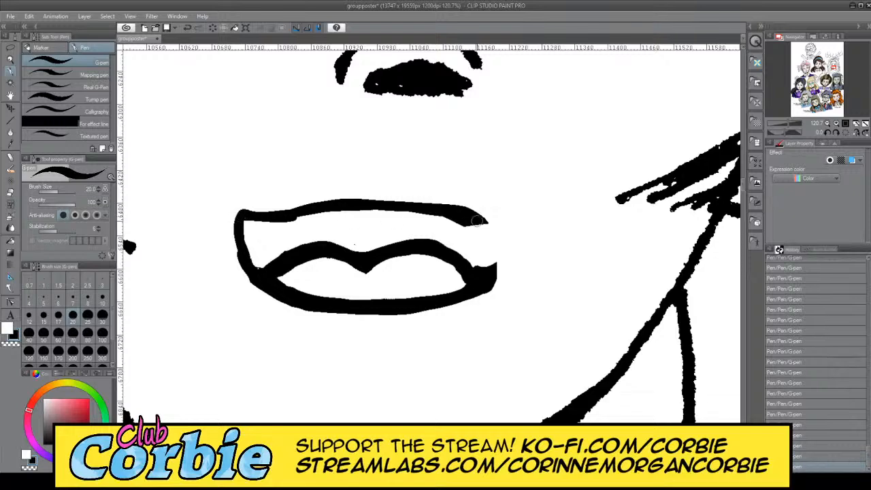
mouse_move(464, 220)
mouse_down()
mouse_move(520, 222)
mouse_move(486, 272)
mouse_move(511, 221)
mouse_move(502, 222)
mouse_move(479, 274)
mouse_move(505, 226)
mouse_move(484, 272)
mouse_move(503, 242)
mouse_move(498, 258)
mouse_move(479, 282)
mouse_move(499, 264)
mouse_up()
key(ctrl+z)
Step: Ink a thicker straight upper lip and thicken the right mouth corner
drag(507, 219, 439, 217)
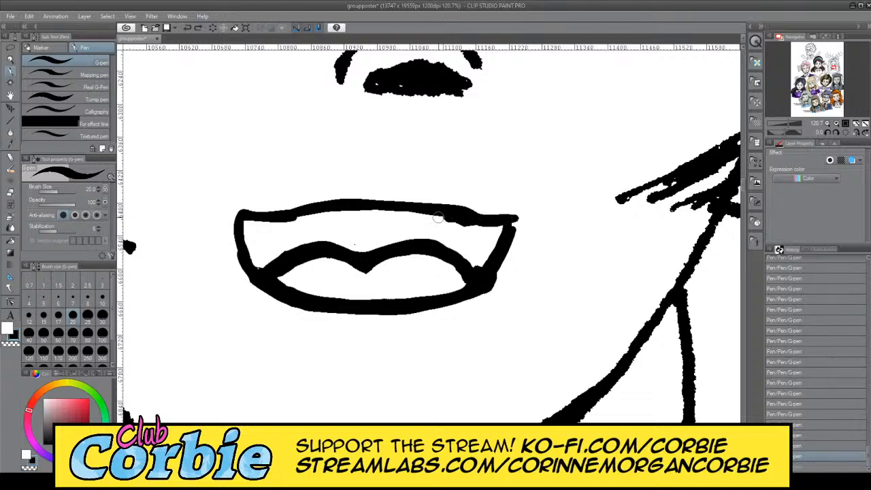
drag(288, 216, 449, 220)
mouse_move(449, 220)
mouse_down()
mouse_move(322, 211)
mouse_move(440, 211)
mouse_up()
key(x)
mouse_move(287, 207)
mouse_down()
mouse_move(416, 212)
mouse_move(454, 207)
mouse_move(295, 204)
mouse_move(467, 204)
mouse_move(279, 203)
mouse_move(293, 210)
mouse_move(505, 208)
mouse_move(461, 201)
mouse_up()
key(ctrl+z)
key(x)
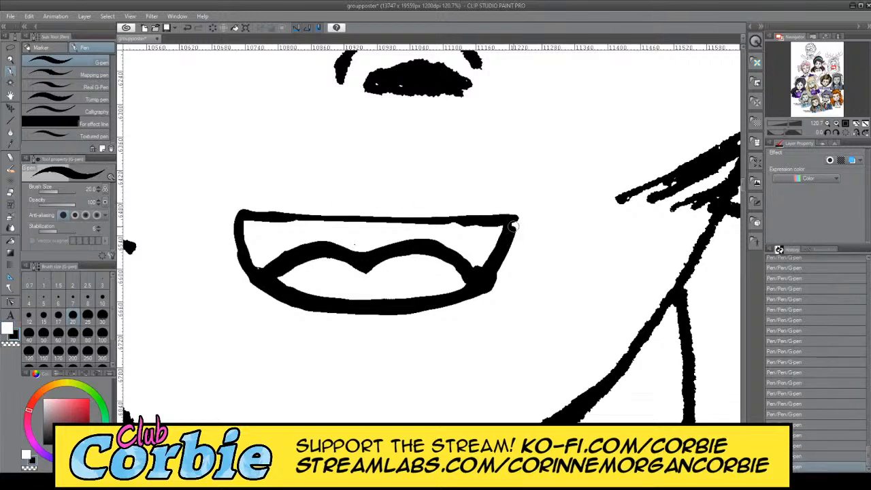
Step: Join the right corner down to the lower lip and bolden the upper lip along its full length
mouse_move(514, 225)
mouse_down()
mouse_move(502, 260)
mouse_move(477, 278)
mouse_move(496, 271)
mouse_move(518, 224)
mouse_move(500, 265)
mouse_move(479, 283)
mouse_move(481, 262)
mouse_up()
drag(256, 217, 451, 216)
drag(284, 218, 460, 222)
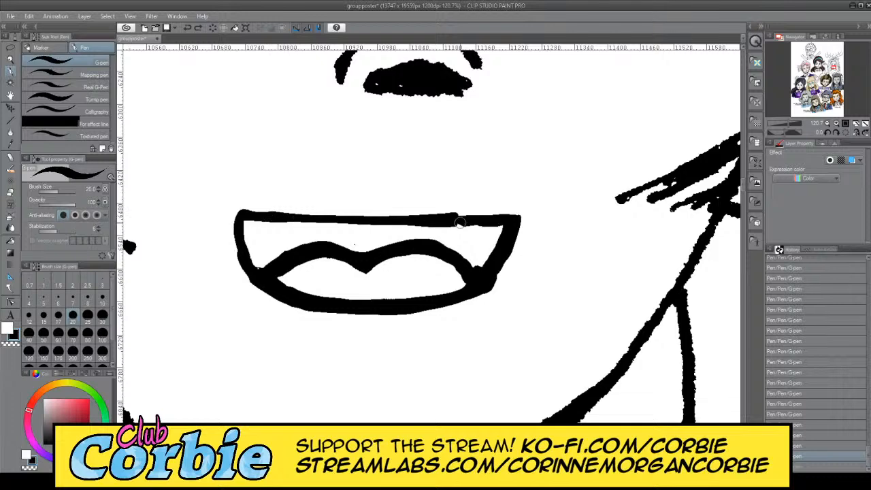
drag(331, 217, 247, 213)
drag(487, 218, 448, 218)
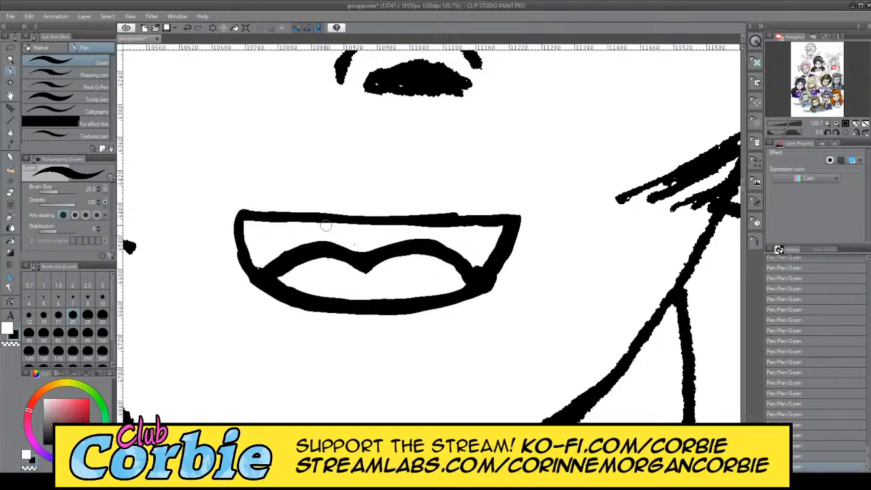
mouse_move(278, 216)
mouse_down()
mouse_move(513, 216)
mouse_move(492, 210)
mouse_move(510, 222)
mouse_move(491, 215)
mouse_move(518, 218)
mouse_up()
key(ctrl+z)
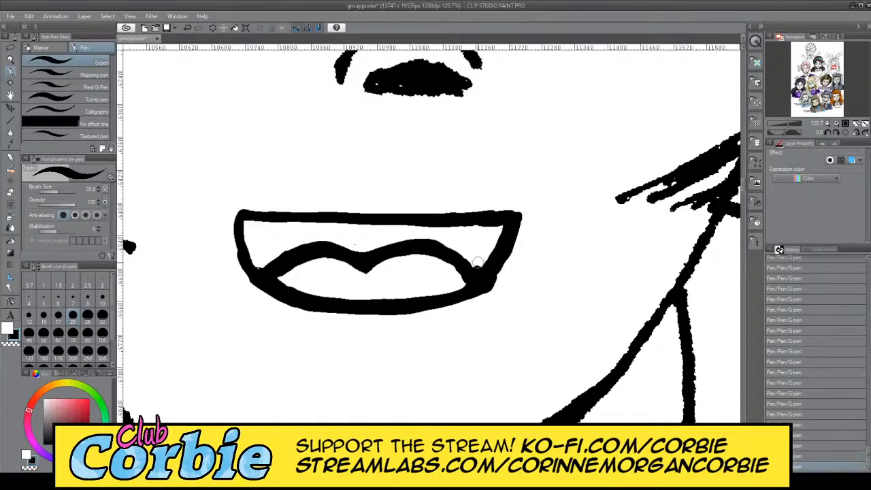
Step: Try drawing a curve under the mouth in black, undoing the attempts
key(x)
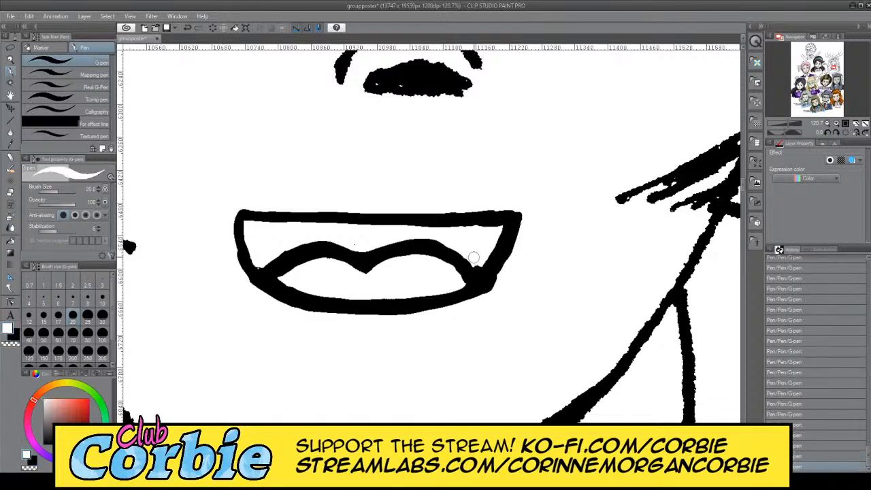
click(8, 58)
scroll(262, 191, down, 8)
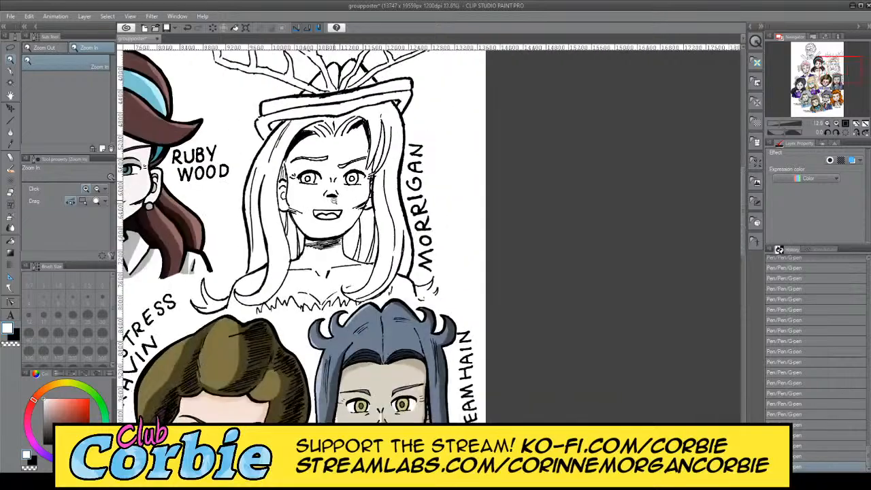
scroll(333, 200, up, 9)
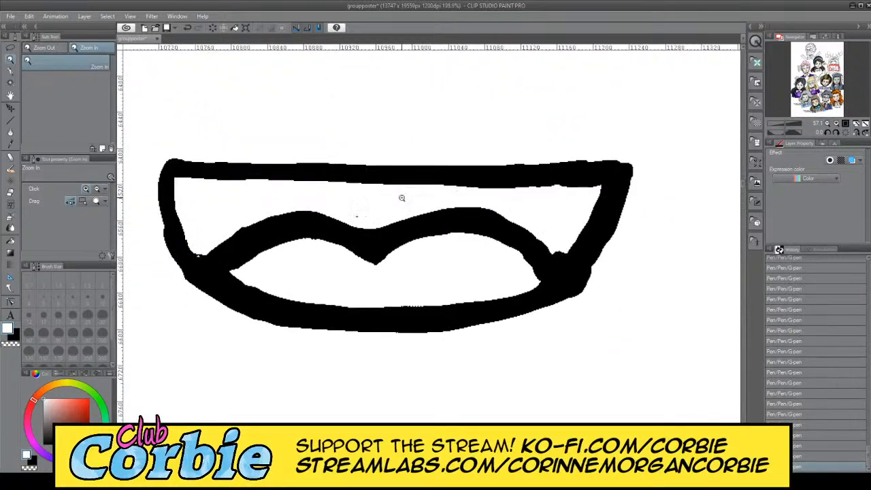
scroll(402, 198, down, 2)
scroll(401, 197, up, 1)
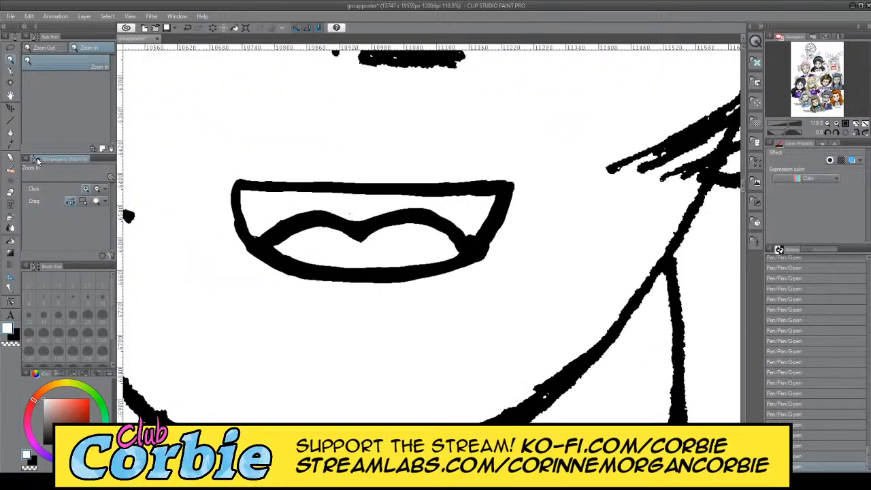
click(10, 70)
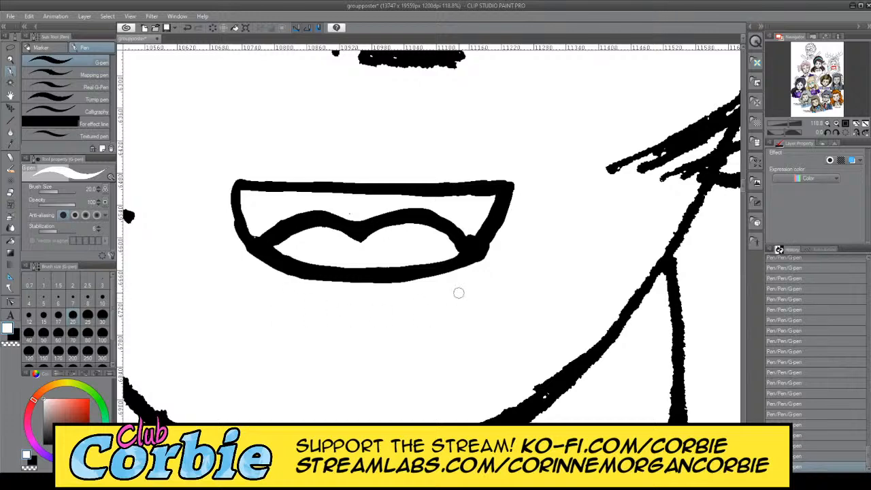
key(ctrl+z)
key(x)
mouse_move(253, 277)
mouse_down()
mouse_move(309, 299)
mouse_move(458, 280)
mouse_up()
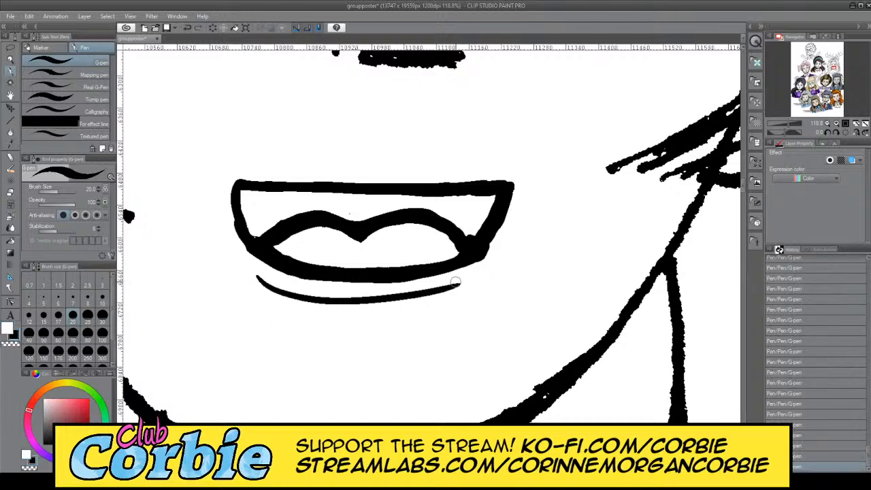
key(ctrl+z)
drag(267, 289, 464, 276)
key(ctrl+z)
Step: Try longer curved lip lines from the left corner under the mouth, undoing each
click(225, 236)
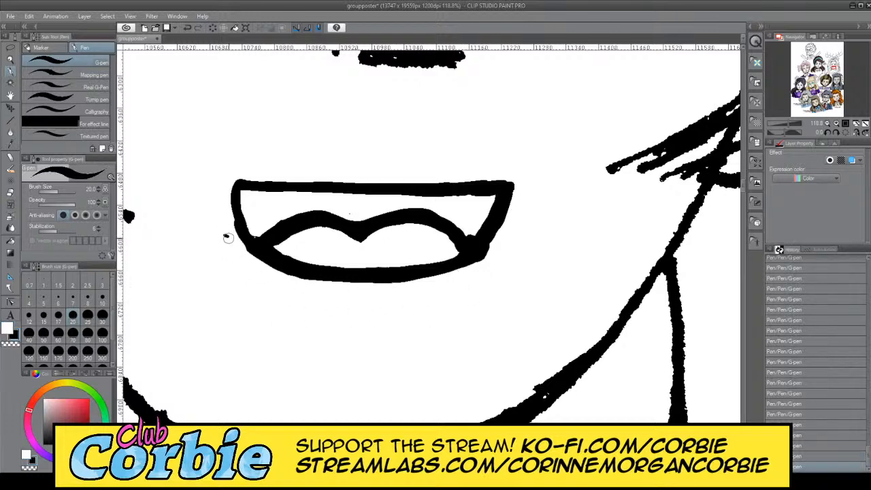
key(ctrl+z)
drag(230, 234, 476, 293)
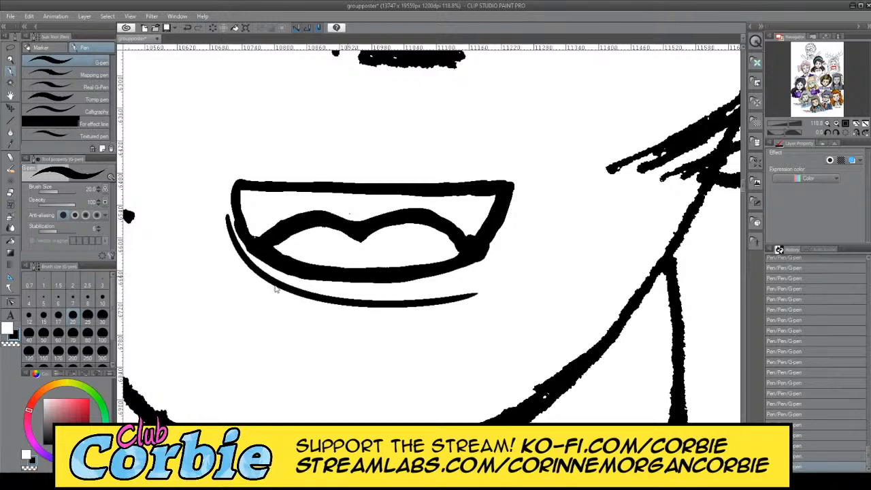
key(ctrl+z)
drag(230, 239, 480, 280)
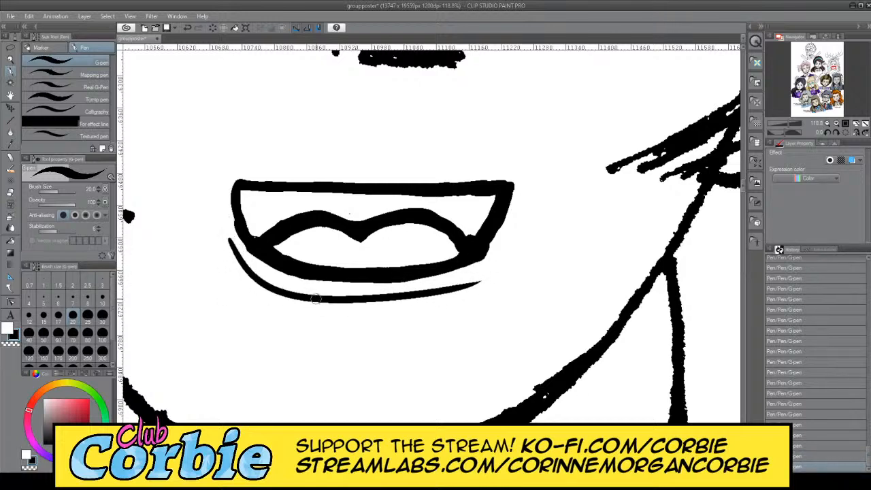
key(ctrl+z)
drag(230, 261, 414, 298)
key(ctrl+z)
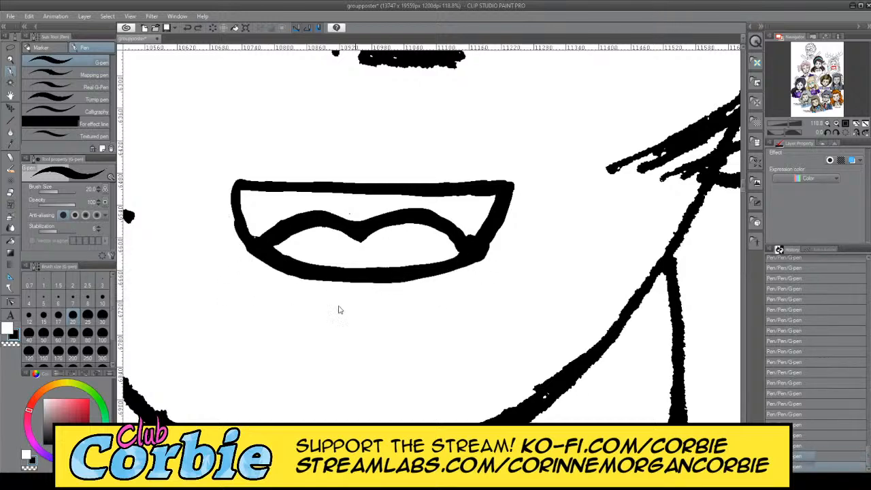
mouse_move(255, 284)
mouse_down()
mouse_move(309, 300)
mouse_move(471, 266)
mouse_up()
key(ctrl+z)
Step: Erase the thin line under the mouth in white and redraw the curve slightly further right
key(c)
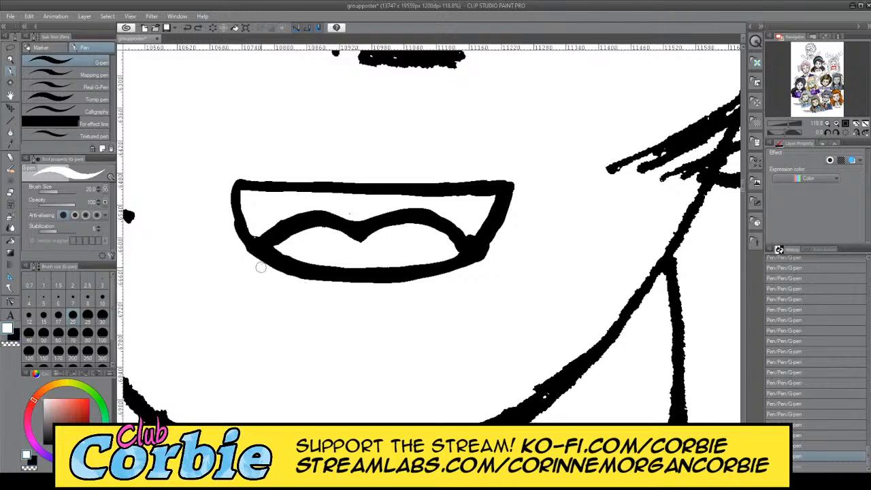
drag(253, 263, 494, 270)
key(ctrl+z)
drag(282, 277, 496, 270)
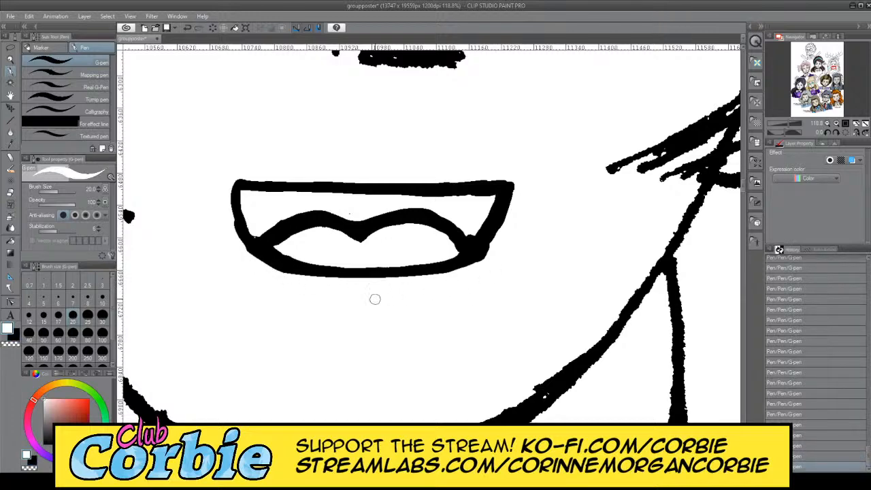
key(c)
mouse_move(277, 288)
mouse_down()
mouse_move(376, 307)
mouse_move(490, 272)
mouse_up()
key(ctrl+z)
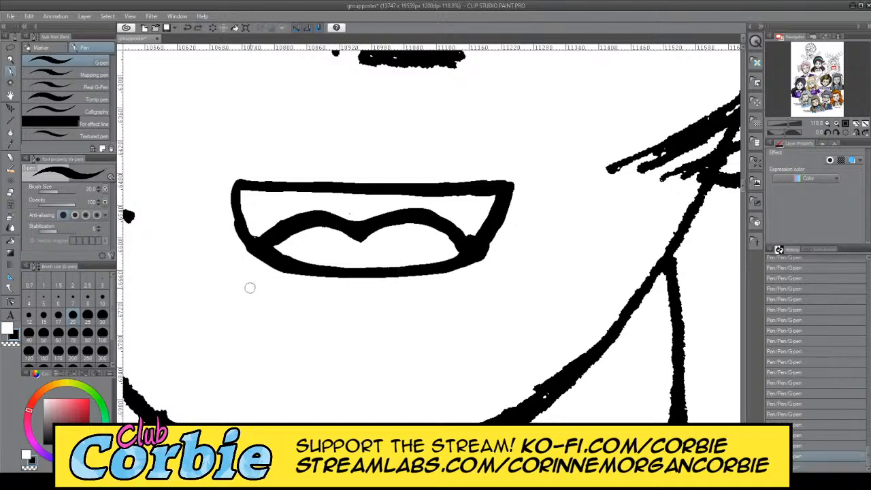
drag(245, 285, 472, 267)
key(ctrl+z)
drag(262, 290, 483, 266)
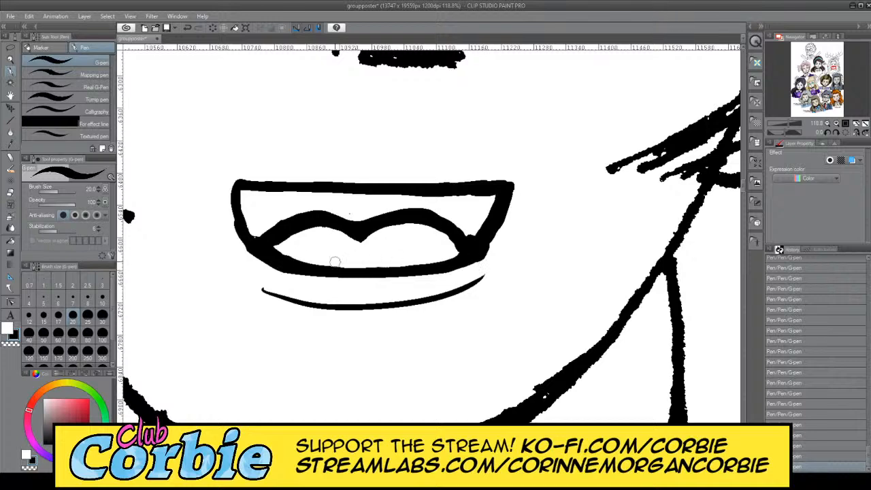
Step: Try strokes up the mouth's left side and down its right side to the lower lip, undoing them
drag(221, 196, 270, 288)
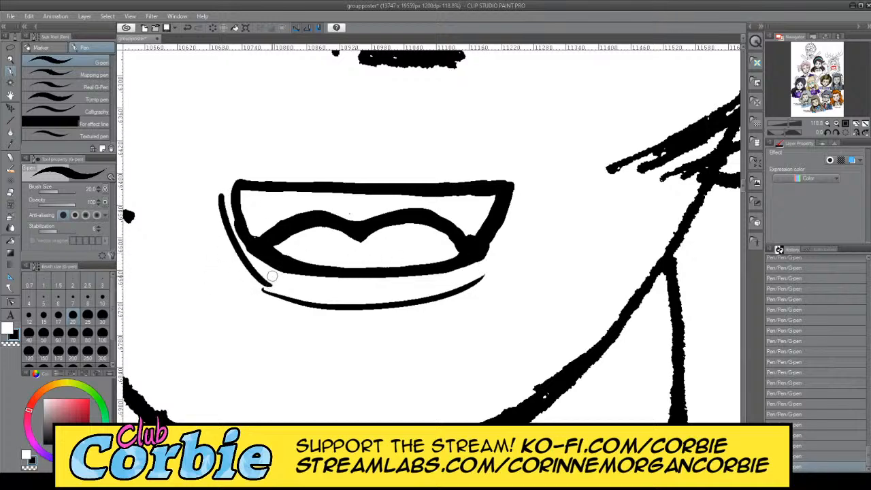
key(ctrl+z)
mouse_move(222, 197)
mouse_down()
mouse_move(267, 286)
mouse_move(229, 185)
mouse_move(263, 286)
mouse_up()
key(ctrl+z)
key(ctrl+z)
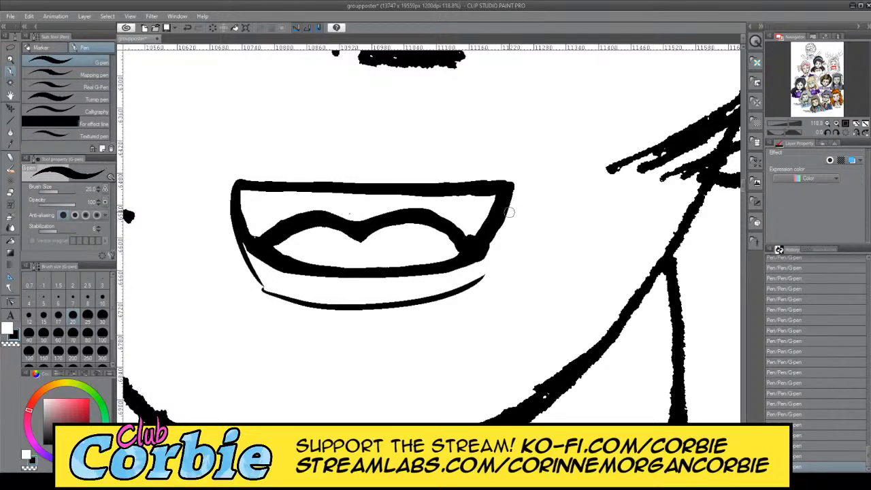
mouse_move(509, 212)
mouse_down()
mouse_move(439, 298)
mouse_move(496, 237)
mouse_move(449, 291)
mouse_up()
key(ctrl+z)
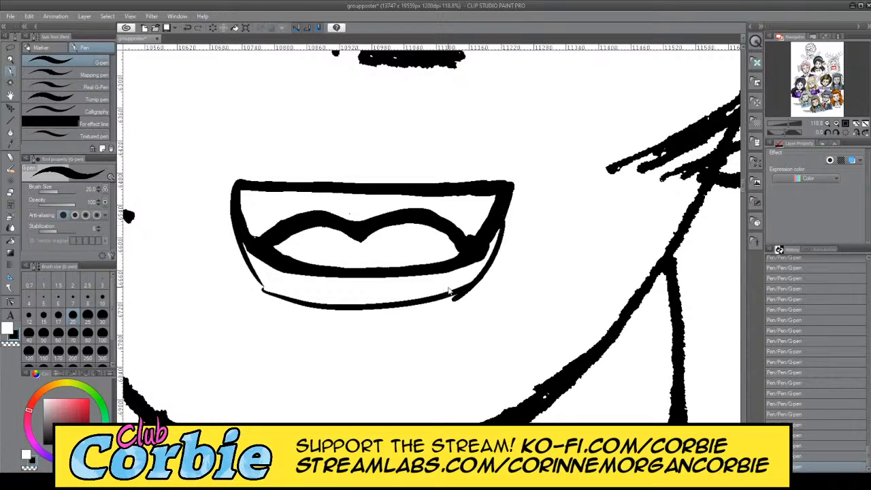
key(ctrl+z)
Step: Test several left lip strokes joining the lower curve, taking each back
key(ctrl+z)
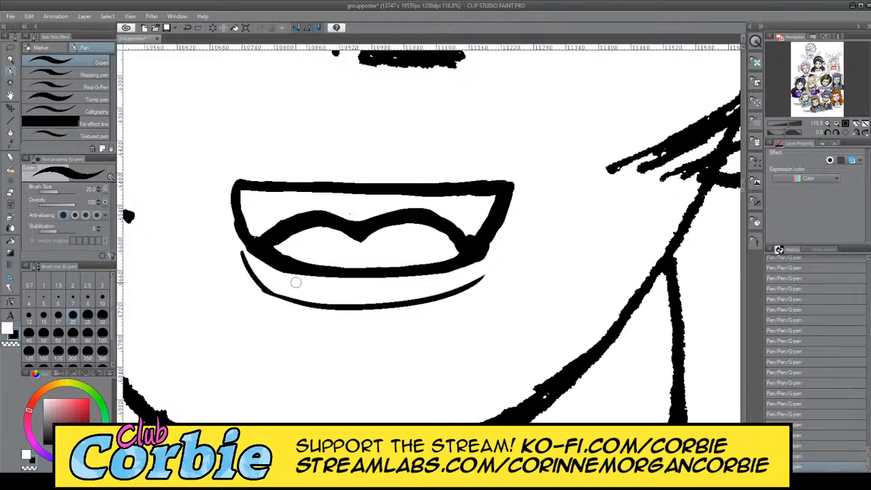
drag(226, 234, 257, 283)
key(ctrl+z)
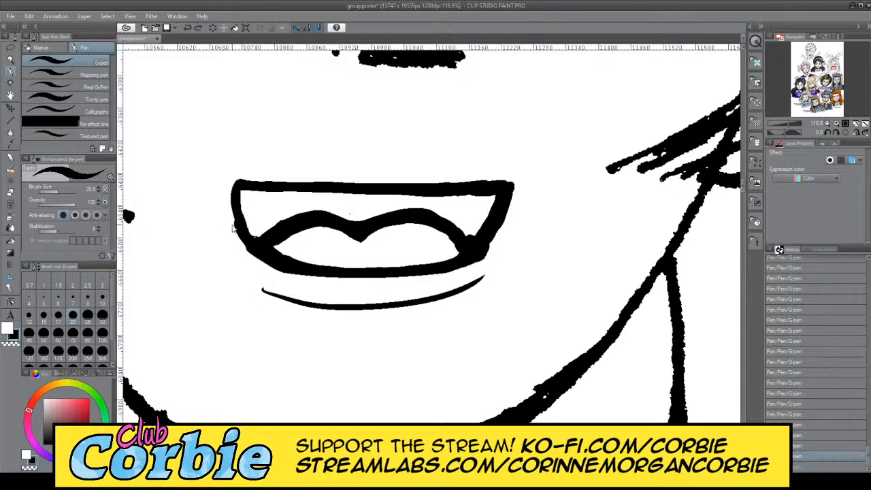
mouse_move(226, 203)
mouse_down()
mouse_move(231, 239)
mouse_move(270, 298)
mouse_up()
key(ctrl+z)
mouse_move(227, 236)
mouse_down()
mouse_move(249, 281)
mouse_move(273, 297)
mouse_move(417, 295)
mouse_up()
key(ctrl+z)
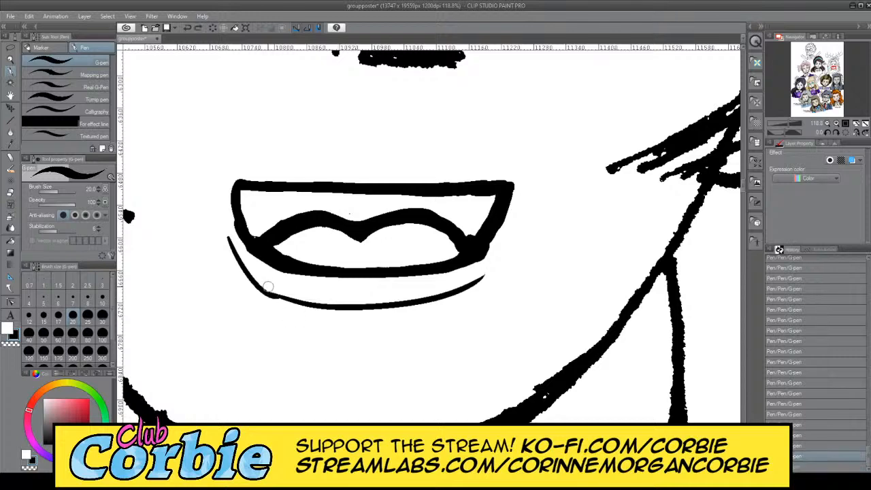
drag(259, 287, 411, 293)
key(ctrl+z)
Step: Thicken and darken the lower lip curve with overlapping strokes and fill its right-end notch
drag(258, 289, 428, 300)
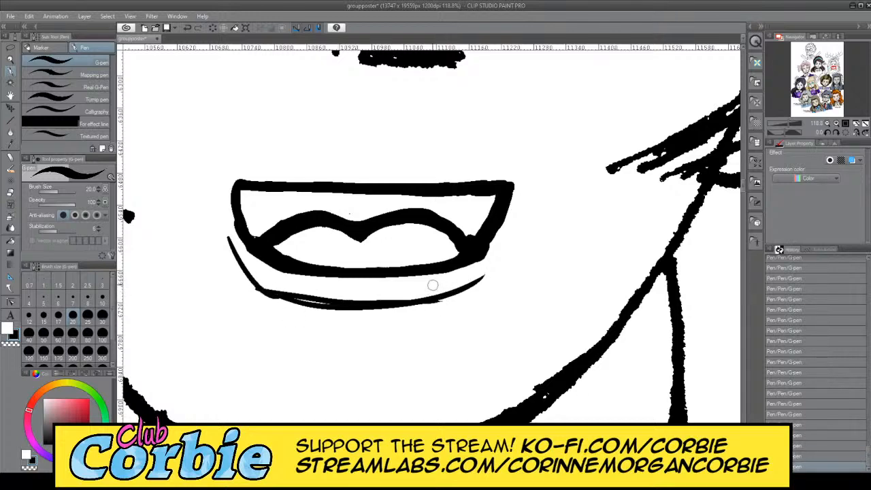
mouse_move(344, 298)
mouse_down()
mouse_move(465, 289)
mouse_move(287, 297)
mouse_move(320, 298)
mouse_up()
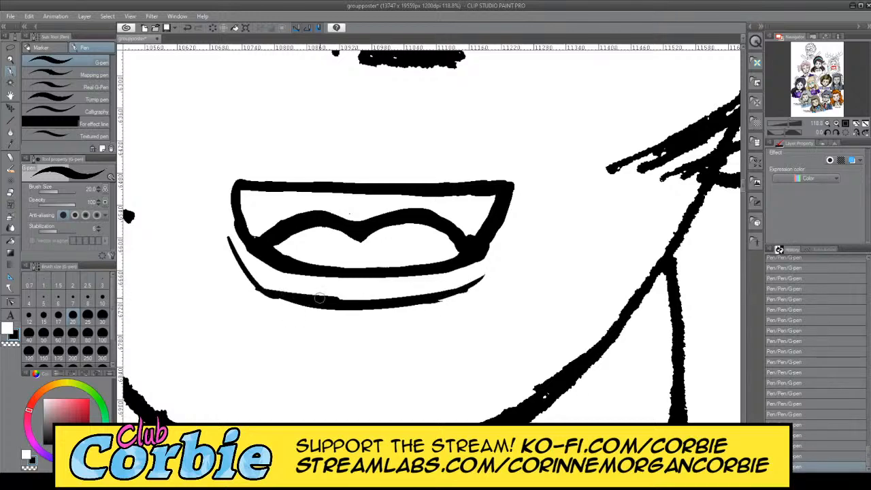
mouse_move(256, 286)
mouse_down()
mouse_move(292, 294)
mouse_move(437, 292)
mouse_up()
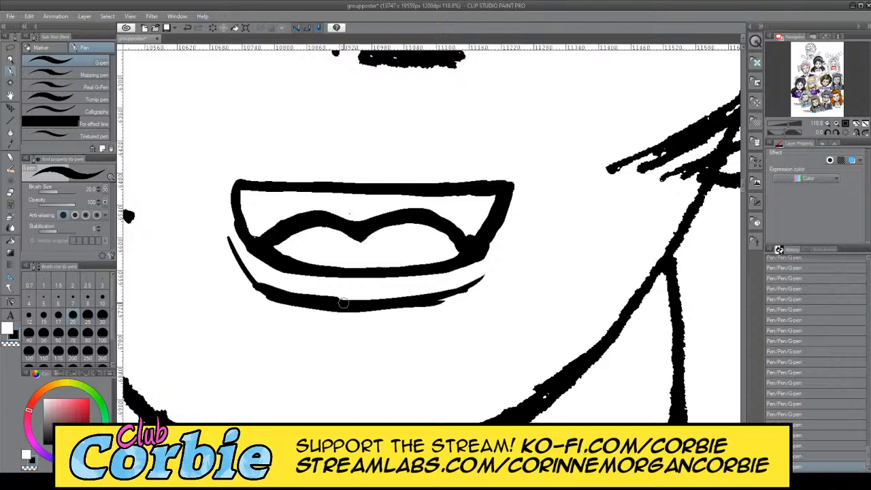
drag(324, 298, 450, 291)
key(ctrl+z)
drag(333, 302, 474, 286)
mouse_move(431, 303)
mouse_down()
mouse_move(472, 291)
mouse_move(475, 278)
mouse_up()
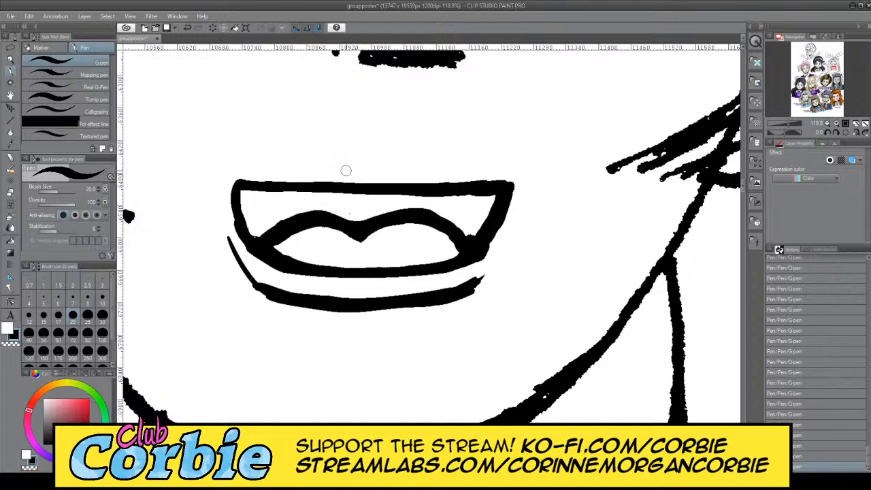
Step: Draw a short upper-lip line above Morrigan's mouth, redrawing it until it sits right
drag(341, 162, 419, 163)
key(ctrl+z)
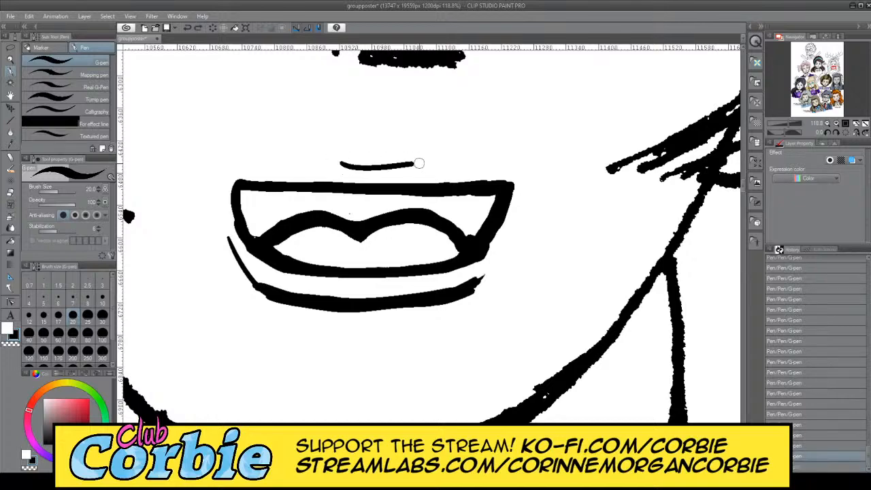
key(ctrl+z)
drag(344, 161, 422, 163)
key(ctrl+z)
drag(335, 162, 425, 155)
key(ctrl+z)
drag(345, 159, 426, 155)
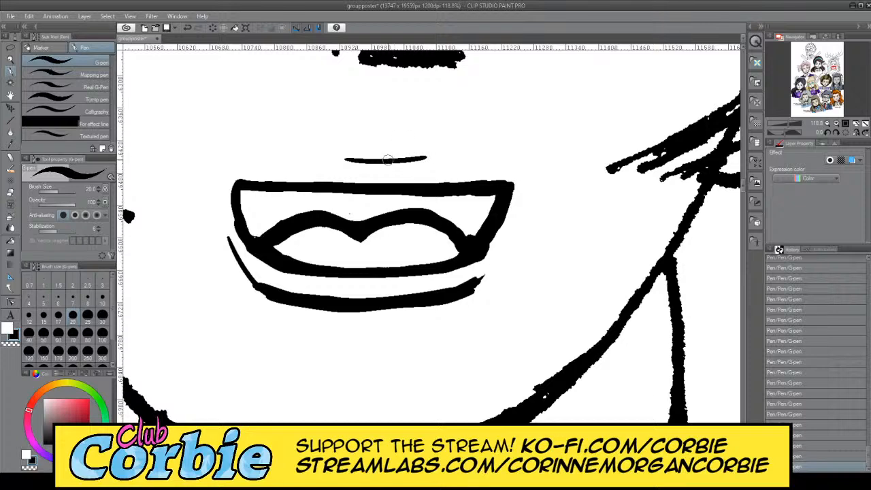
key(ctrl+z)
drag(345, 160, 416, 160)
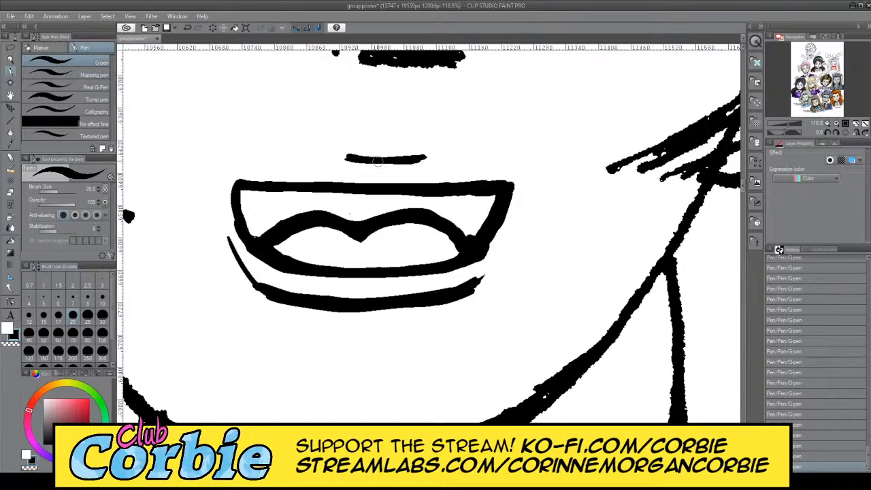
Step: Extend the upper lip line leftward with a taper and thicken its middle
drag(333, 159, 239, 166)
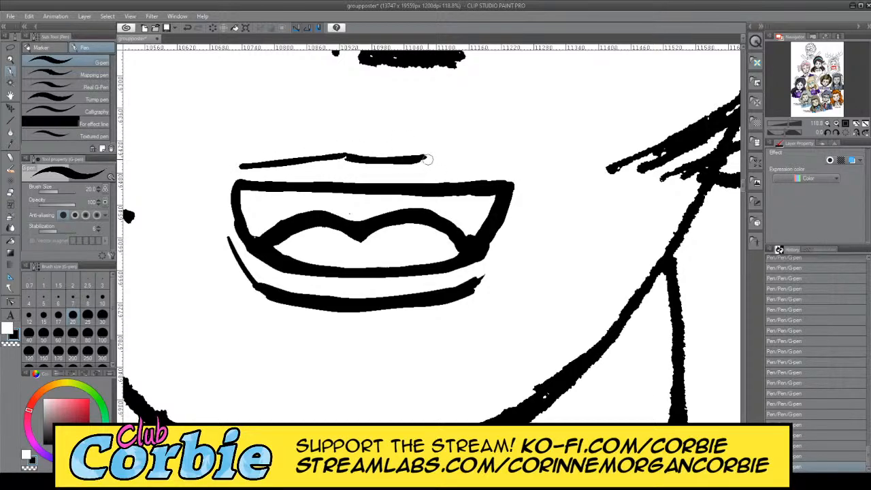
drag(427, 159, 555, 158)
key(ctrl+z)
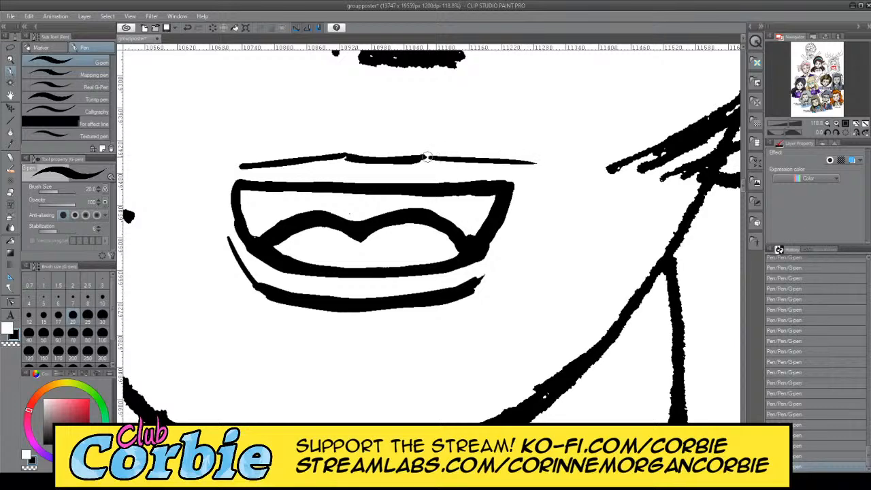
drag(420, 155, 347, 156)
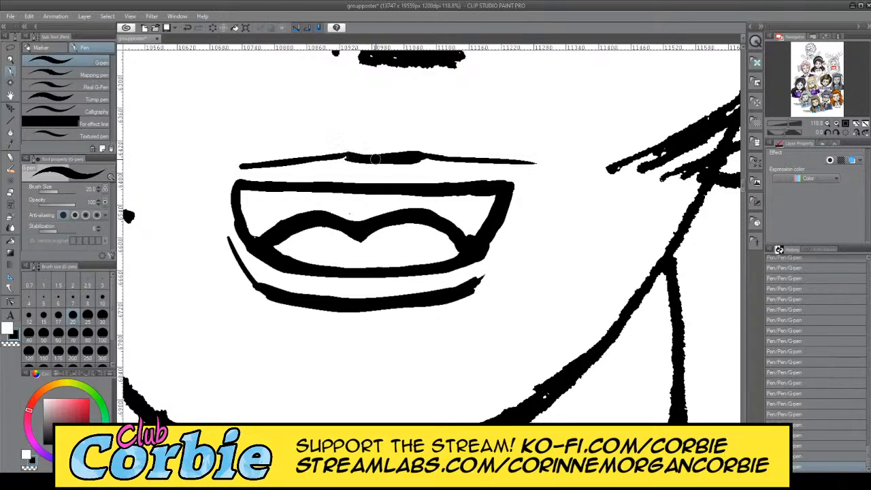
Step: Thin the upper lip line in white, keeping a thicker middle and tapering both ends
key(x)
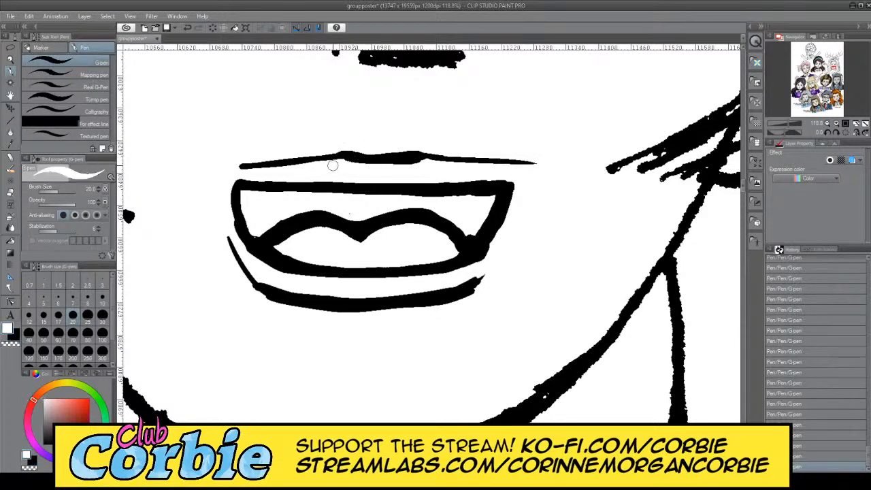
drag(332, 164, 418, 161)
mouse_move(350, 166)
mouse_down()
mouse_move(420, 166)
mouse_move(338, 160)
mouse_move(427, 160)
mouse_up()
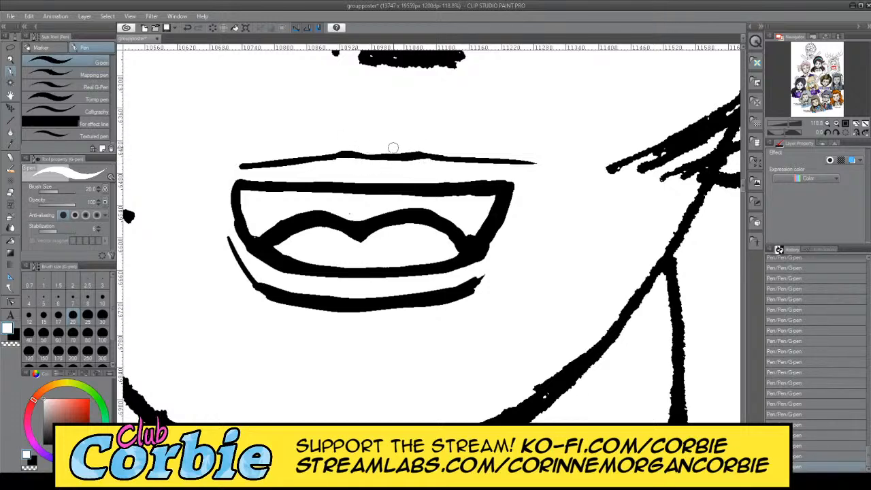
key(x)
drag(350, 158, 400, 158)
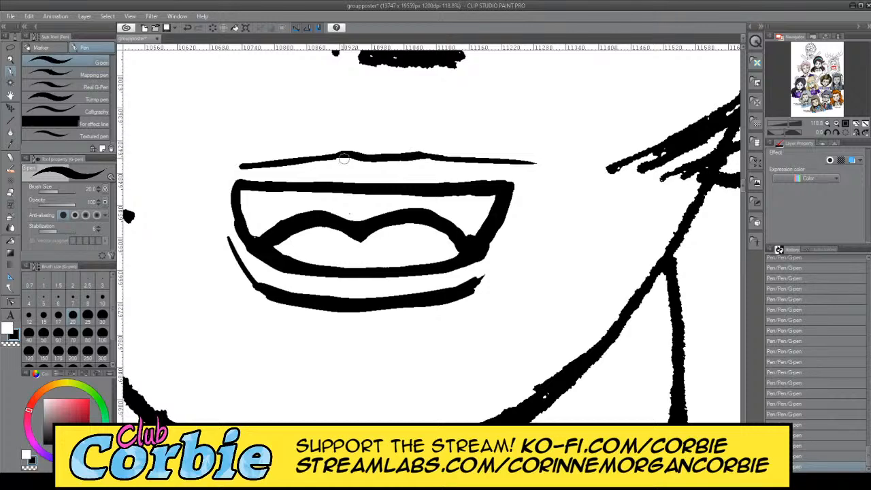
key(x)
drag(227, 166, 292, 158)
drag(474, 158, 553, 162)
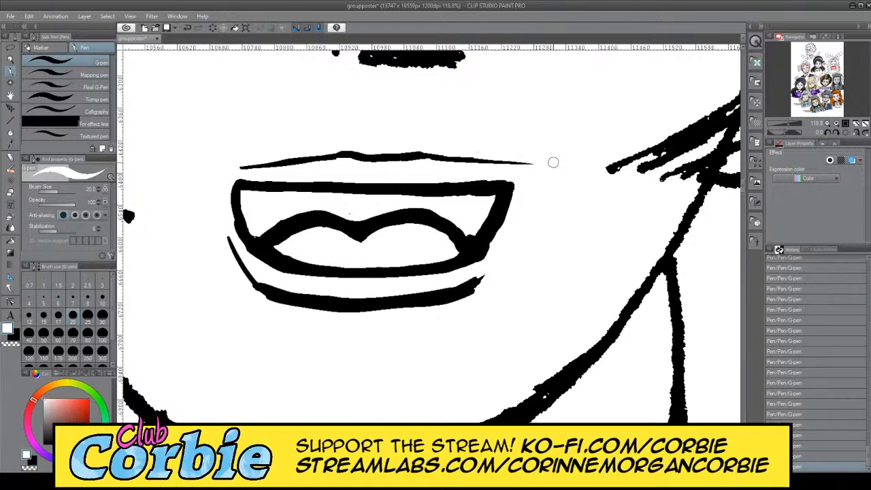
Step: Join the lower lip's left and right ends to the mouth in black
key(x)
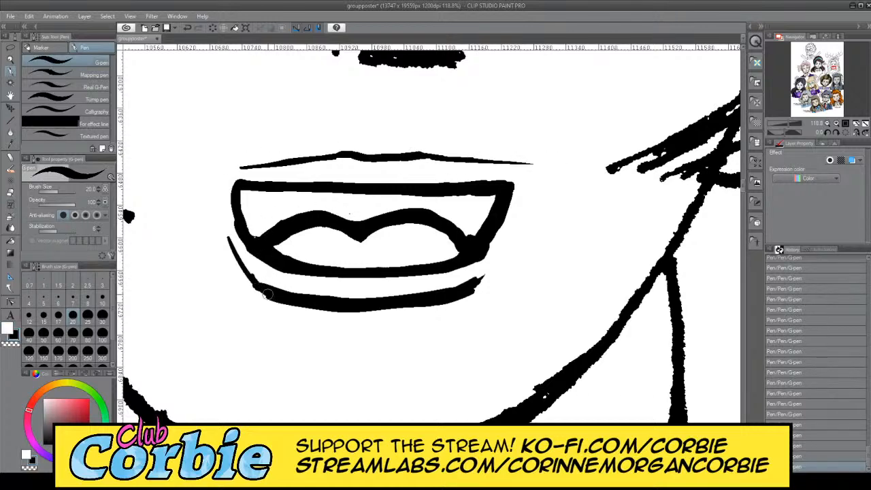
key(ctrl+z)
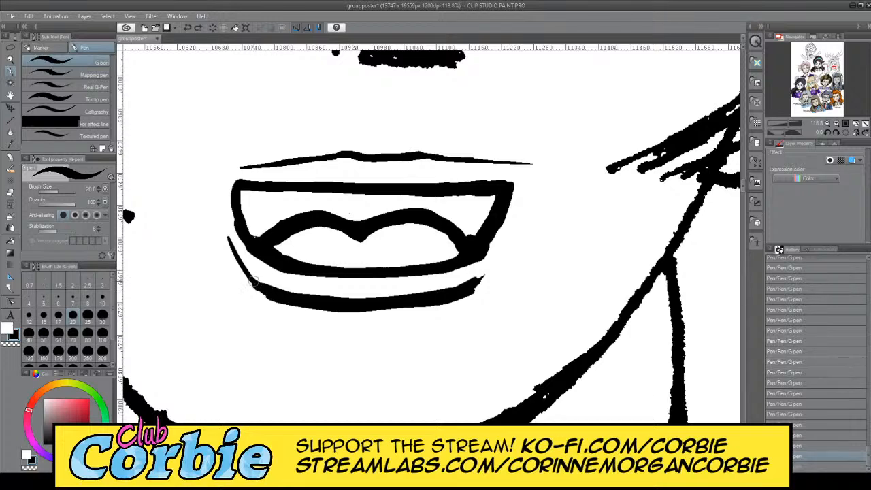
drag(239, 257, 273, 291)
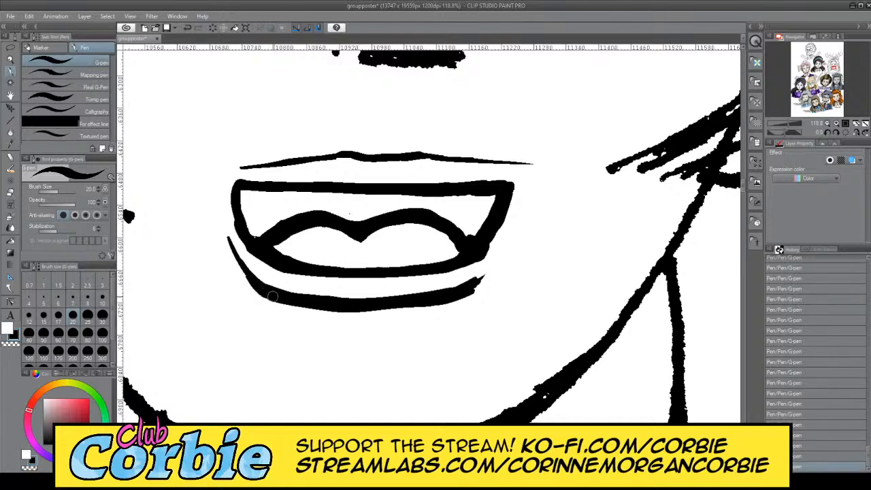
drag(498, 252, 456, 289)
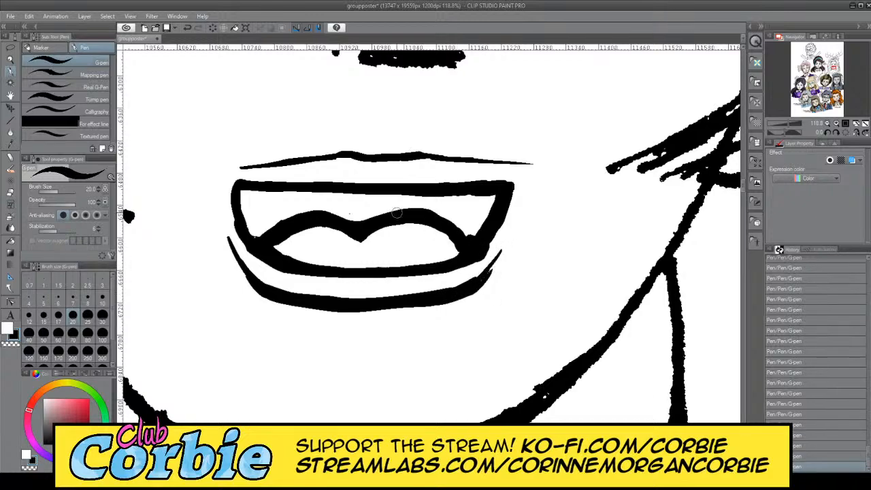
Step: Extend the upper lip line further left with a thin end and thicken it from the right
click(9, 59)
scroll(304, 241, down, 10)
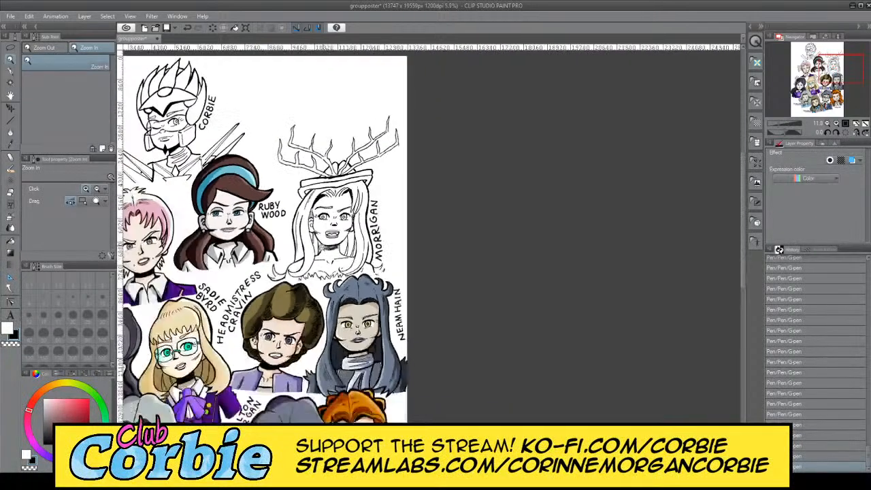
scroll(337, 244, up, 5)
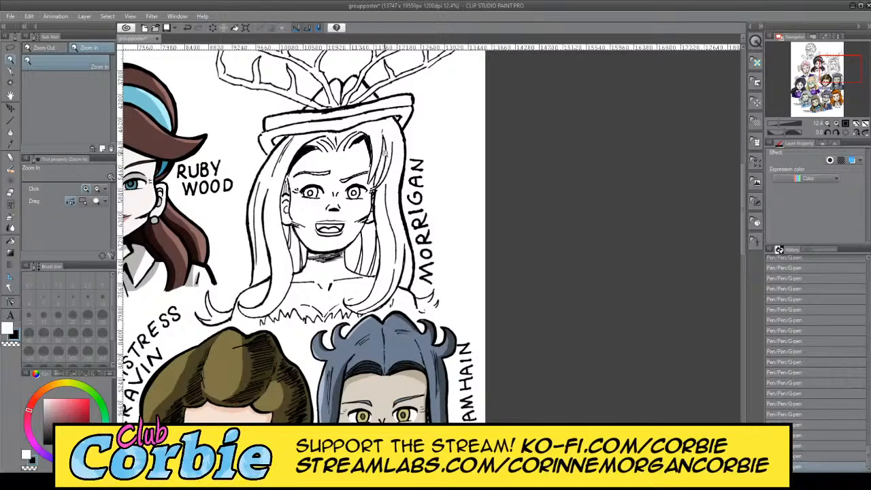
scroll(280, 194, up, 2)
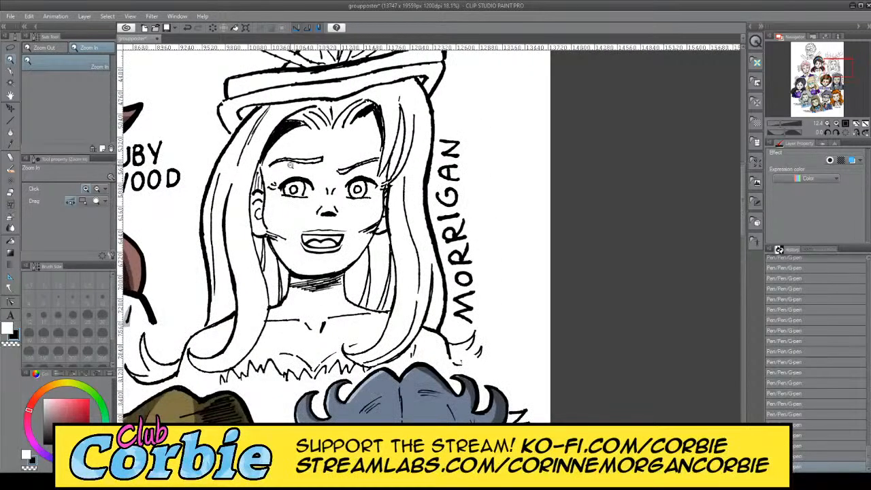
scroll(312, 239, up, 6)
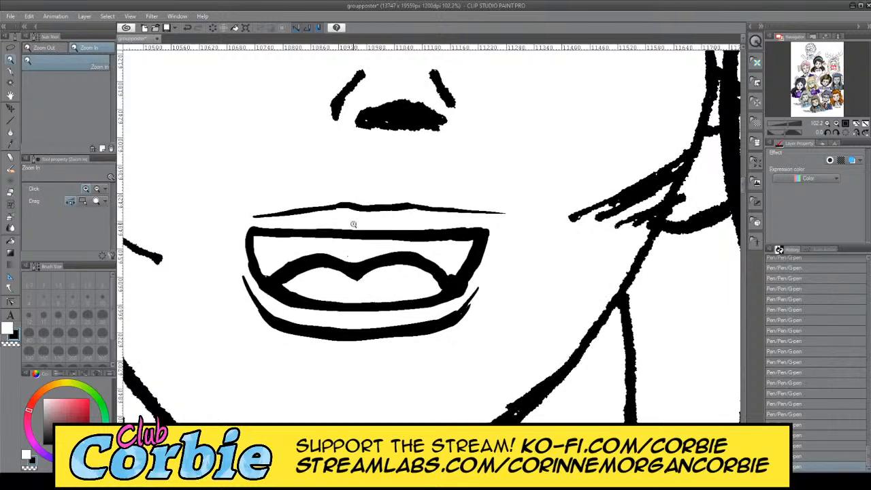
scroll(351, 225, up, 2)
click(10, 73)
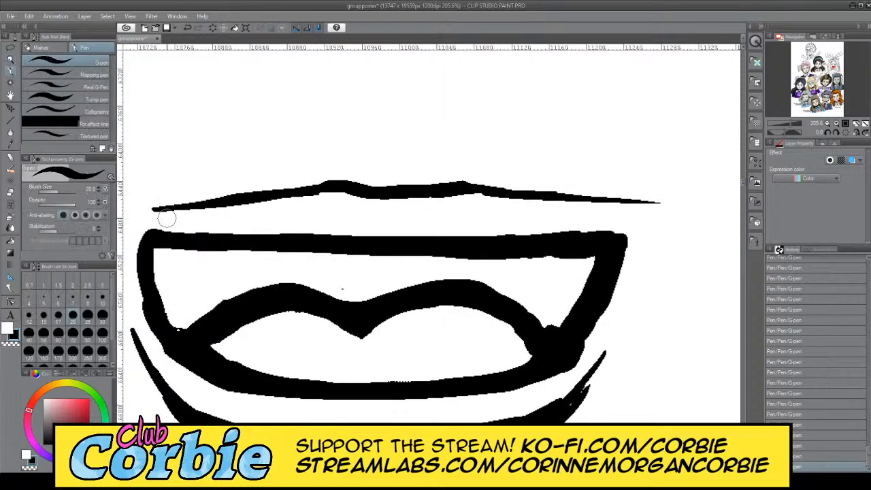
mouse_move(138, 208)
mouse_down()
mouse_move(196, 208)
mouse_move(325, 185)
mouse_up()
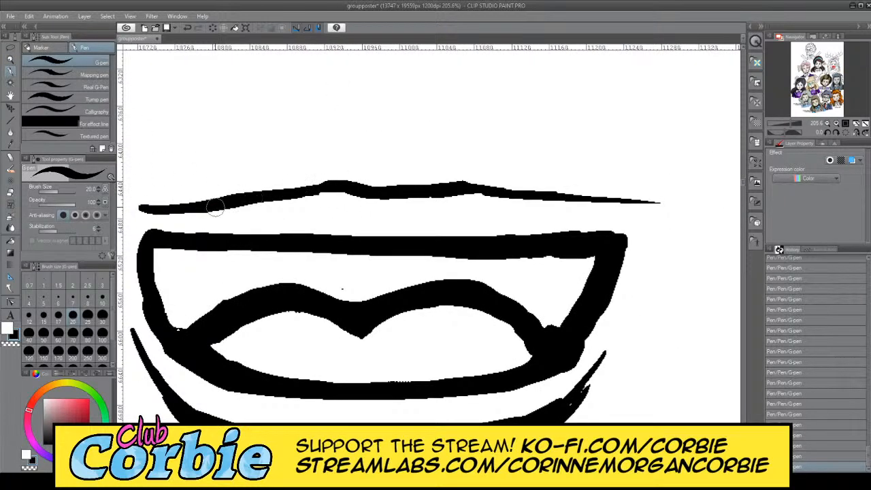
key(ctrl+z)
mouse_move(152, 208)
mouse_down()
mouse_move(208, 211)
mouse_move(345, 185)
mouse_up()
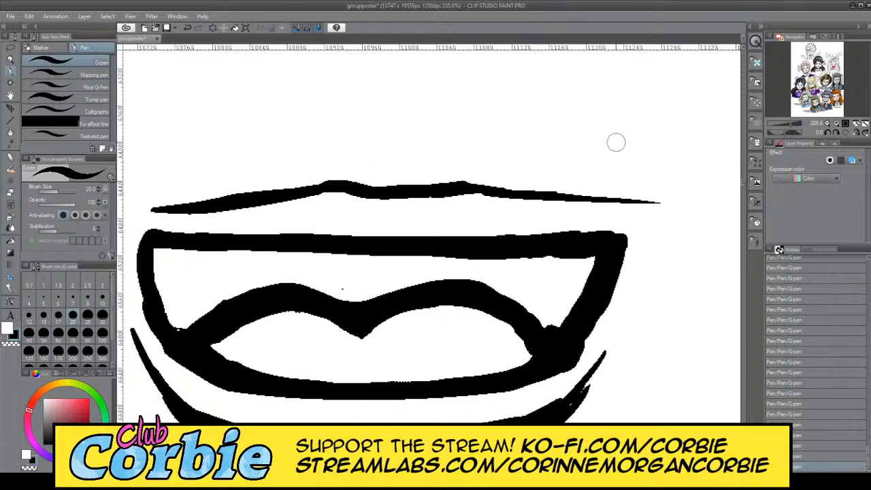
drag(668, 197, 454, 192)
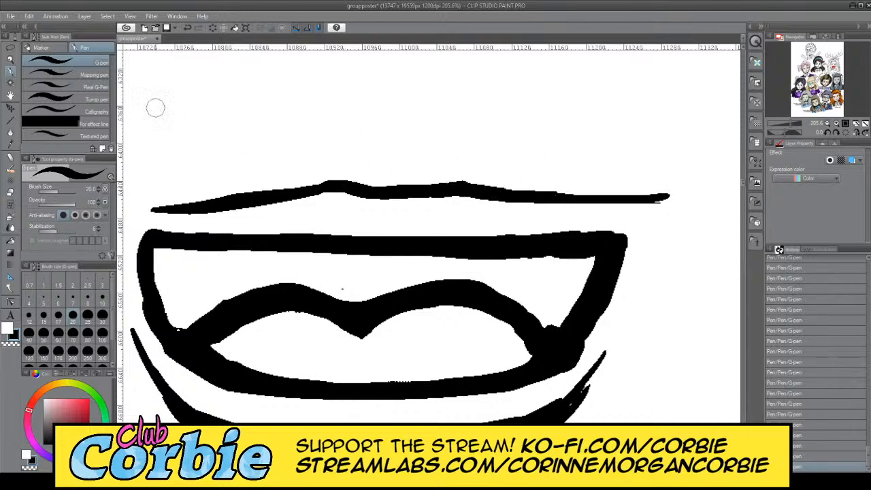
click(10, 60)
drag(335, 227, 390, 168)
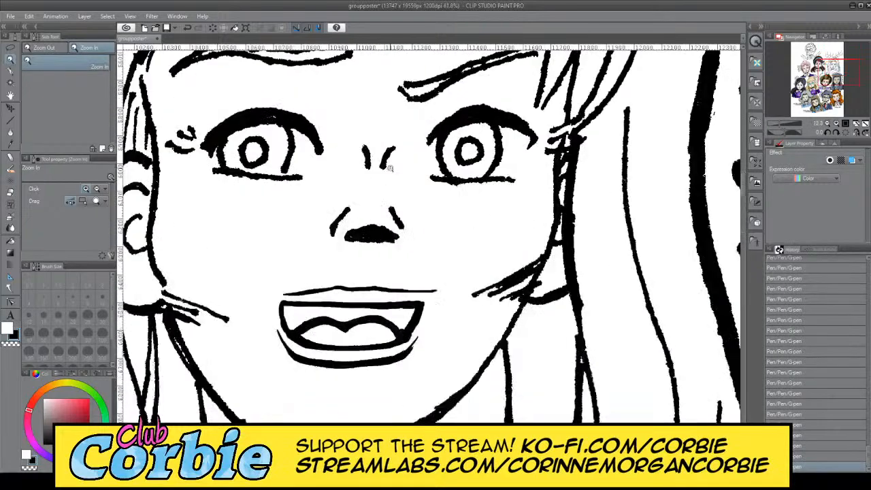
Step: Lasso Morrigan's mouth, shrink it slightly and move it right and a little up
click(10, 49)
mouse_move(322, 271)
mouse_down()
mouse_move(255, 290)
mouse_move(253, 326)
mouse_move(289, 378)
mouse_move(425, 374)
mouse_move(462, 324)
mouse_move(457, 276)
mouse_move(346, 267)
mouse_up()
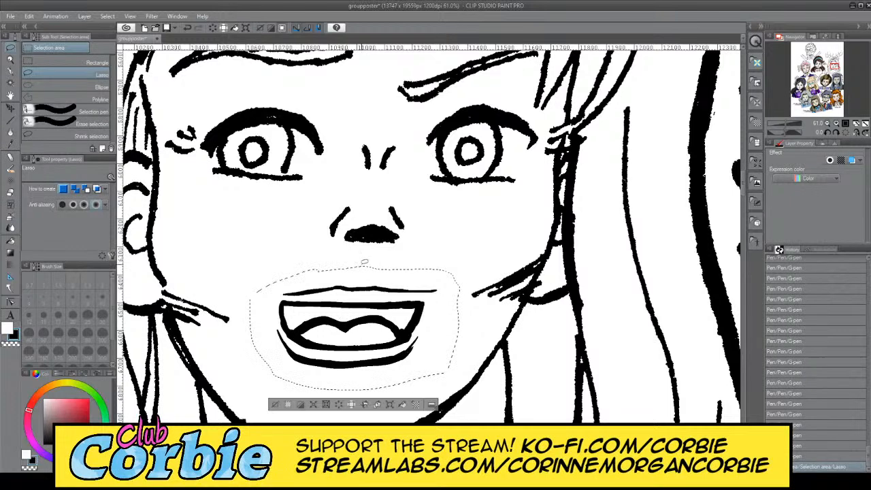
key(ctrl+t)
drag(460, 390, 435, 366)
drag(378, 336, 399, 330)
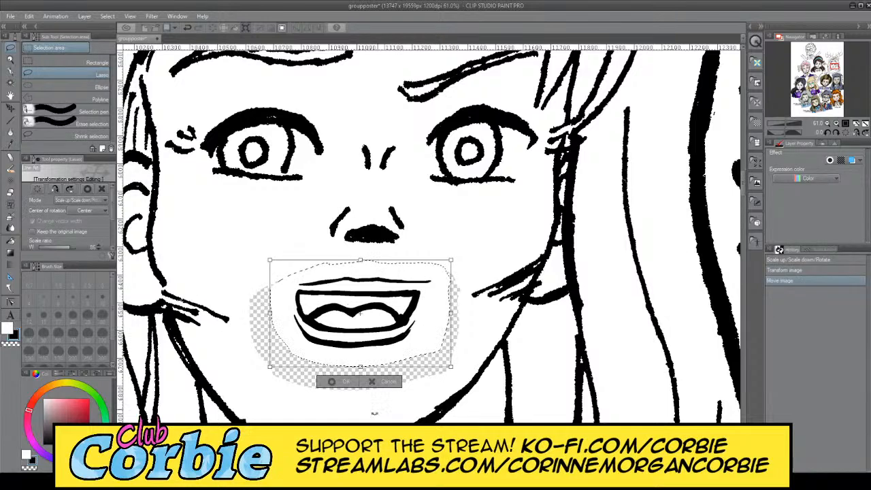
key(Return)
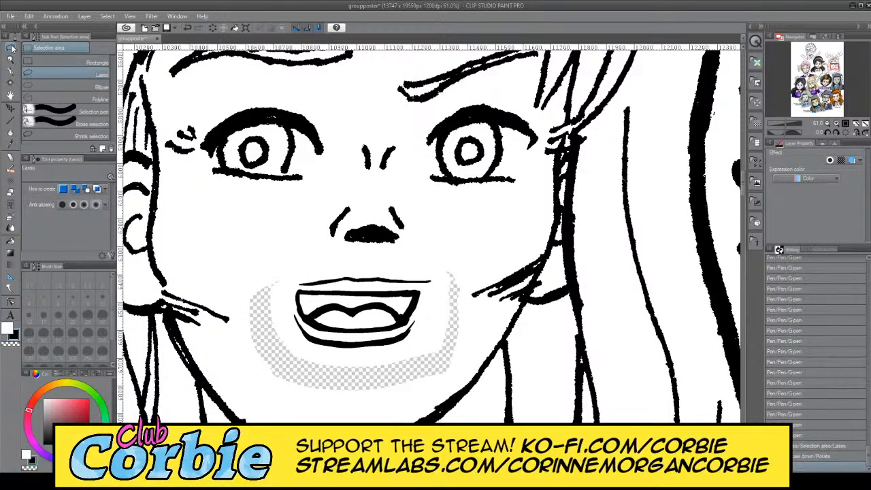
Step: Clear the stray selection and zoom back in on Morrigan's portrait
drag(322, 203, 316, 209)
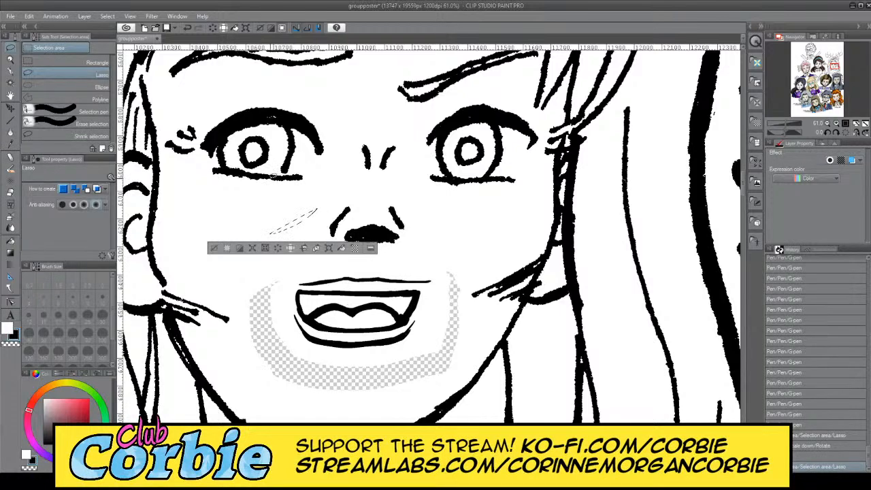
key(/)
drag(347, 149, 272, 149)
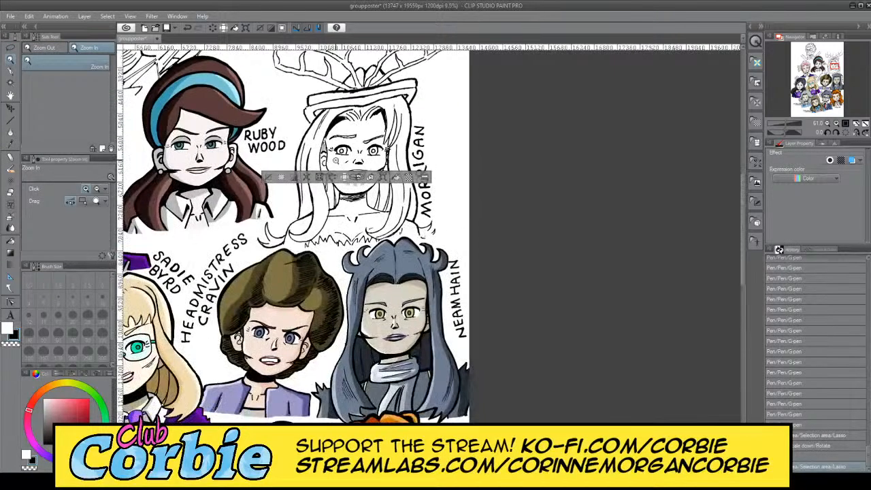
key(ctrl+d)
drag(383, 120, 327, 120)
drag(384, 92, 463, 92)
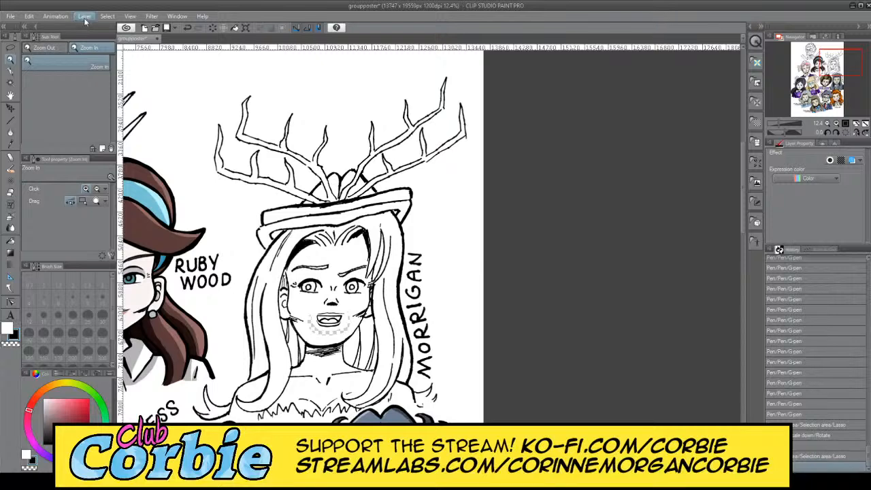
Step: On a new layer, fill a rectangle around Morrigan's portrait with white to cover the gap
key(ctrl+shift+n)
click(11, 49)
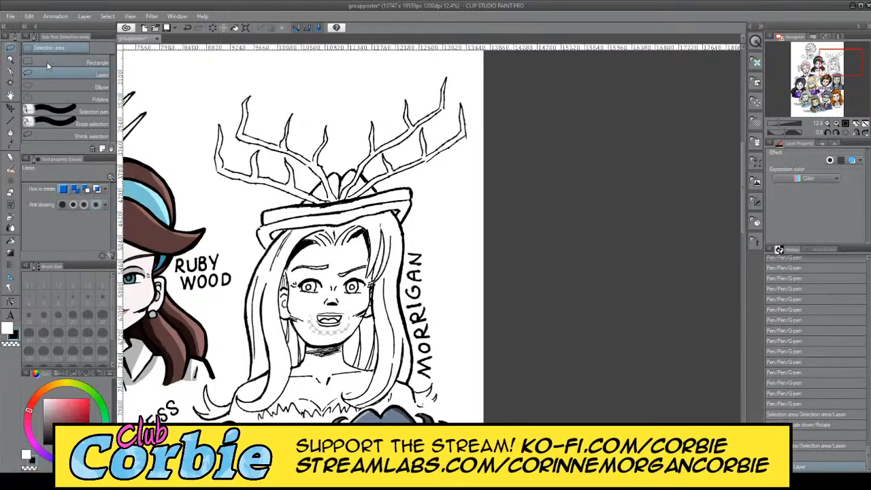
drag(189, 62, 475, 419)
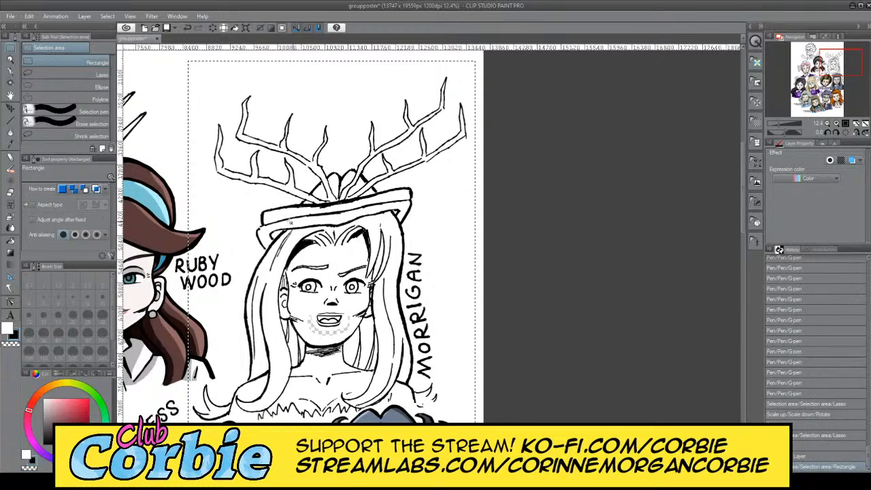
click(11, 242)
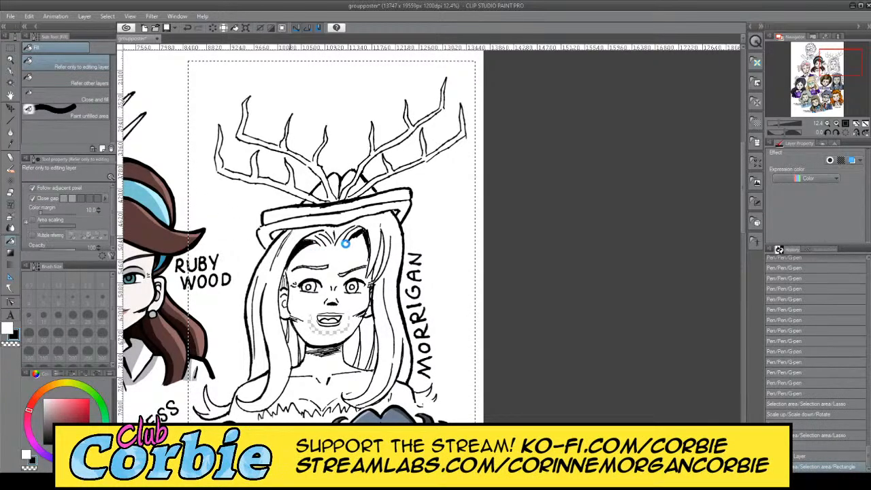
click(371, 261)
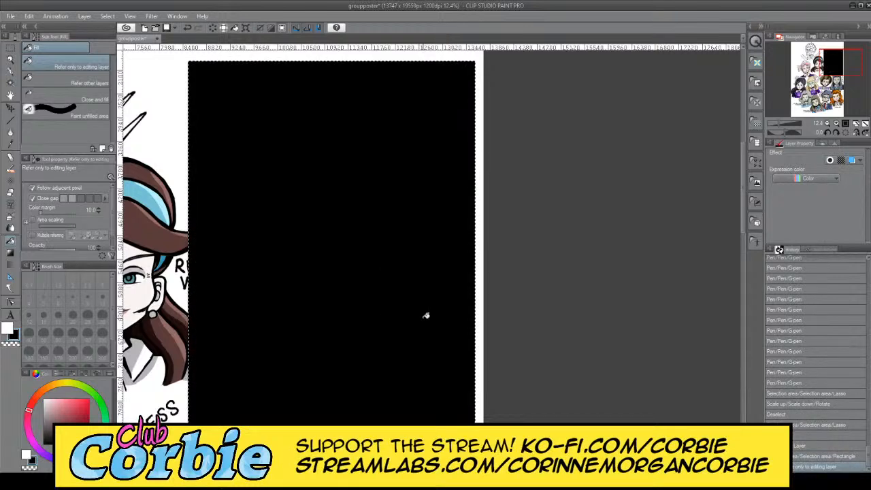
key(ctrl+z)
key(x)
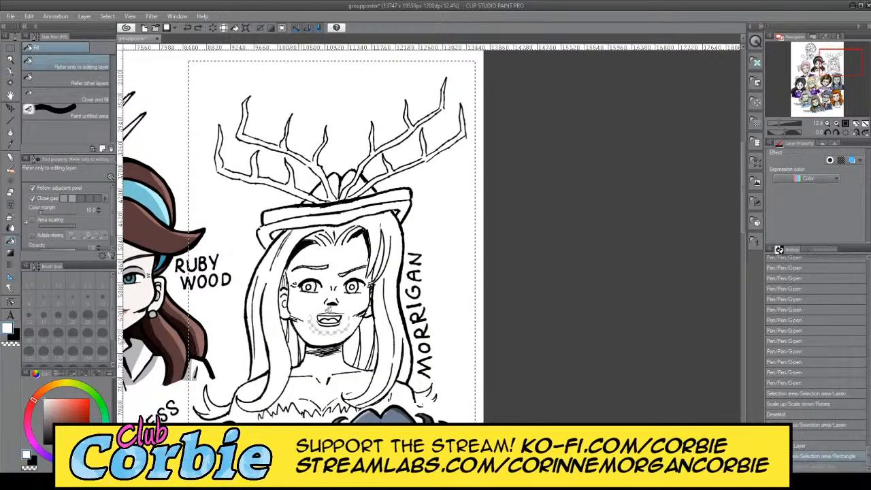
click(343, 361)
key(ctrl+d)
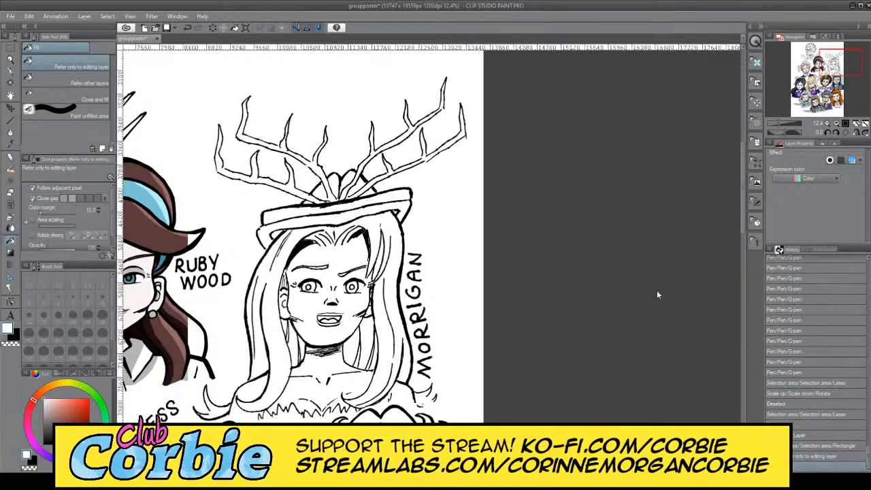
Step: Zoom in on the chin and, at brush size 30, ink a jaw line curving to the chin
click(11, 60)
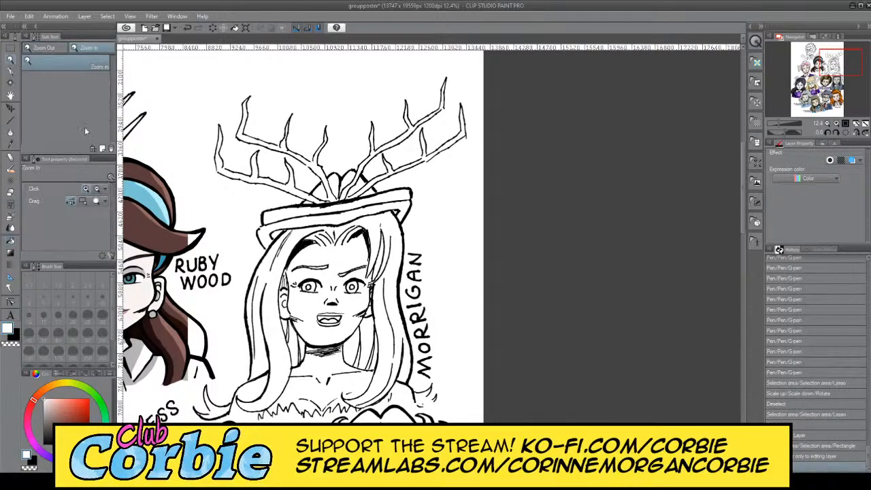
drag(340, 336, 285, 342)
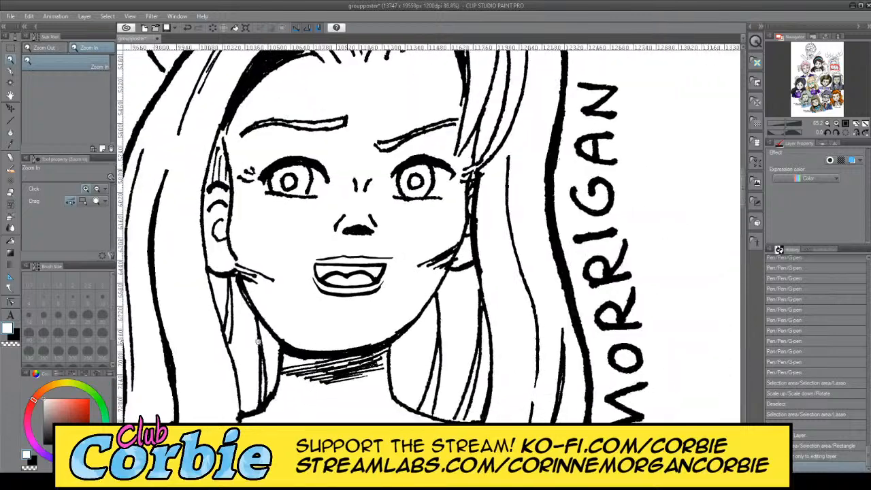
drag(214, 346, 251, 328)
drag(358, 324, 388, 319)
click(11, 72)
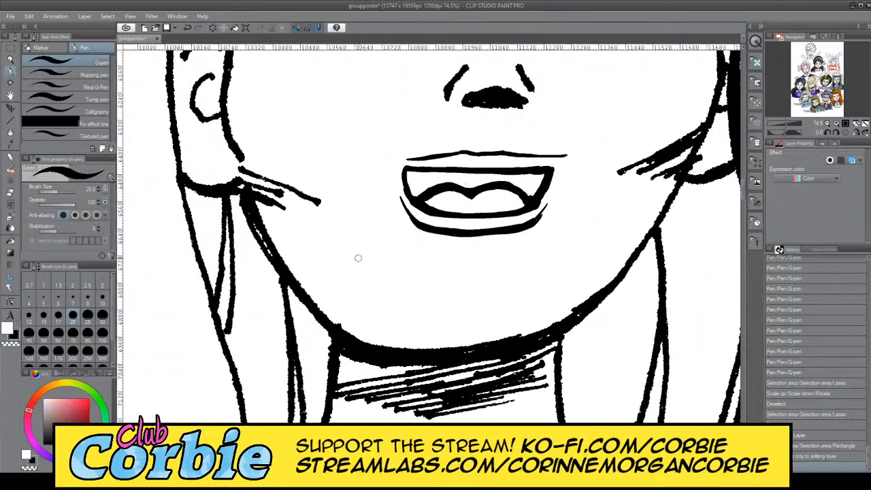
click(97, 340)
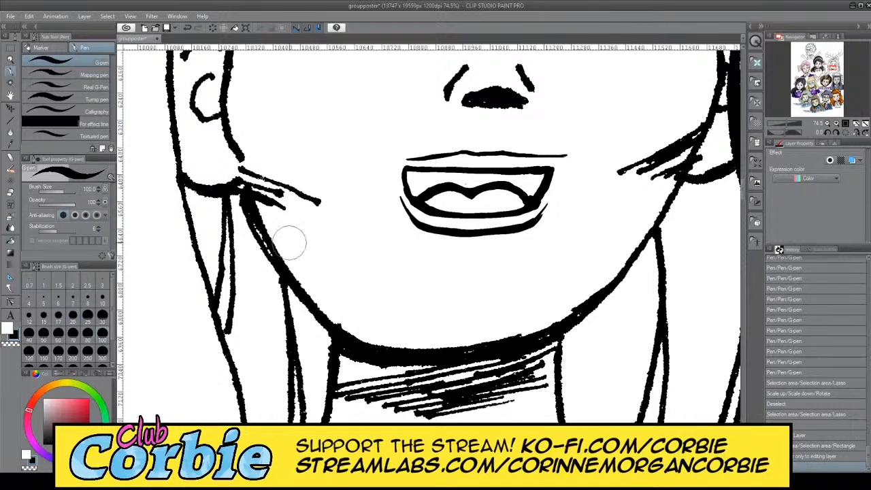
click(100, 319)
drag(257, 199, 403, 344)
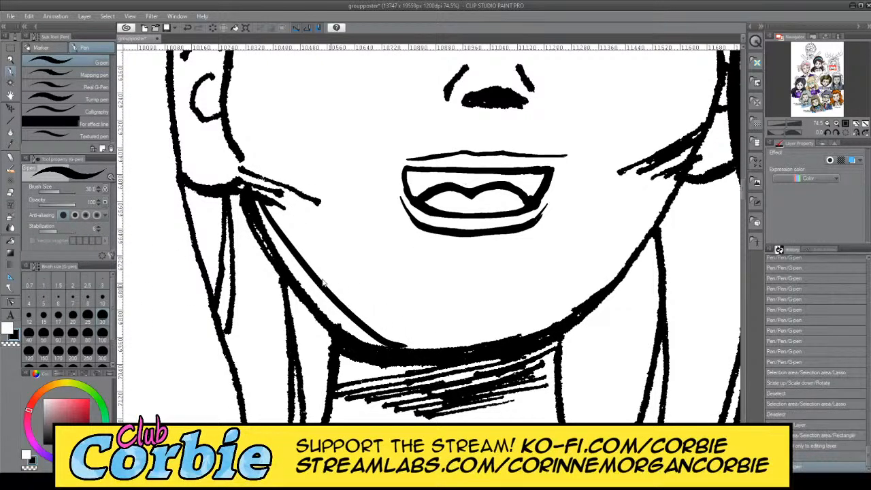
key(ctrl+z)
mouse_move(253, 204)
mouse_down()
mouse_move(439, 344)
mouse_move(403, 342)
mouse_move(489, 347)
mouse_move(380, 335)
mouse_move(436, 337)
mouse_move(428, 335)
mouse_up()
Step: Thicken the chin line and carry the stroke onto the right jaw
mouse_move(548, 328)
mouse_down()
mouse_move(358, 324)
mouse_move(437, 332)
mouse_move(579, 316)
mouse_move(529, 332)
mouse_move(592, 305)
mouse_move(492, 330)
mouse_up()
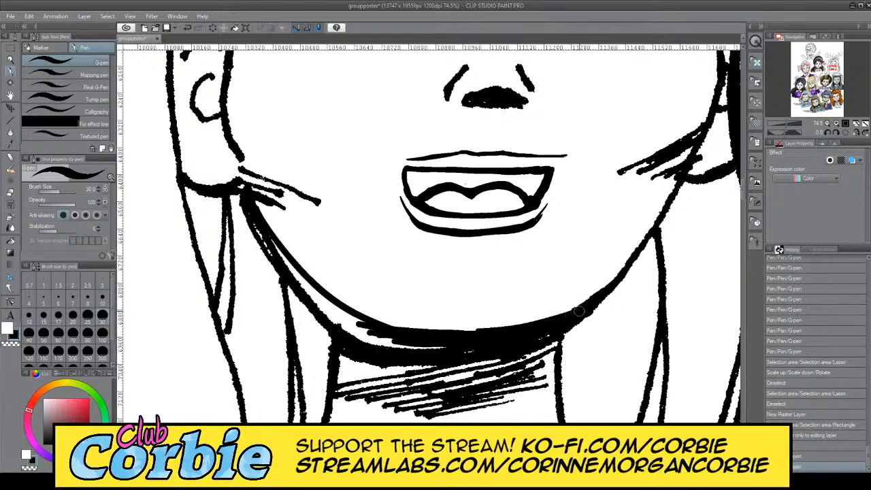
drag(579, 311, 369, 328)
key(ctrl+z)
mouse_move(599, 298)
mouse_down()
mouse_move(393, 326)
mouse_move(364, 317)
mouse_move(490, 321)
mouse_move(589, 311)
mouse_move(387, 318)
mouse_move(329, 306)
mouse_move(587, 306)
mouse_move(364, 315)
mouse_move(510, 328)
mouse_move(380, 328)
mouse_move(556, 313)
mouse_up()
key(ctrl+z)
drag(616, 279, 558, 306)
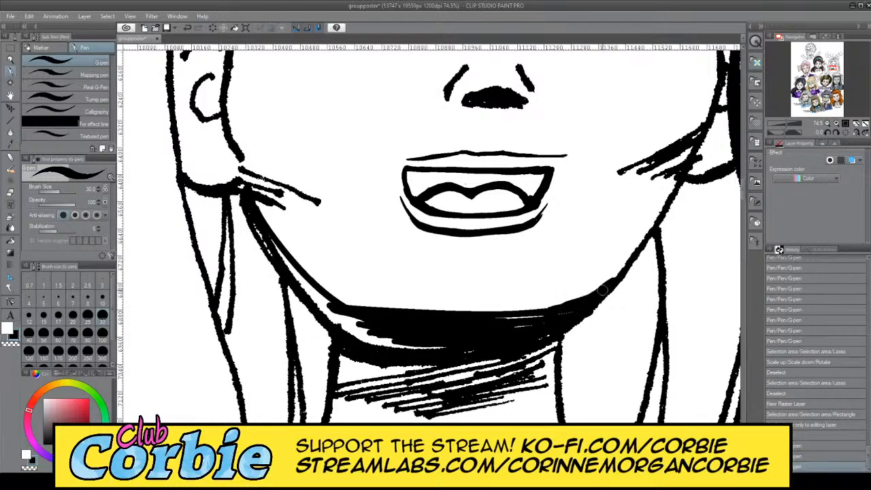
mouse_move(615, 280)
mouse_down()
mouse_move(549, 317)
mouse_move(630, 257)
mouse_move(610, 280)
mouse_move(665, 229)
mouse_up()
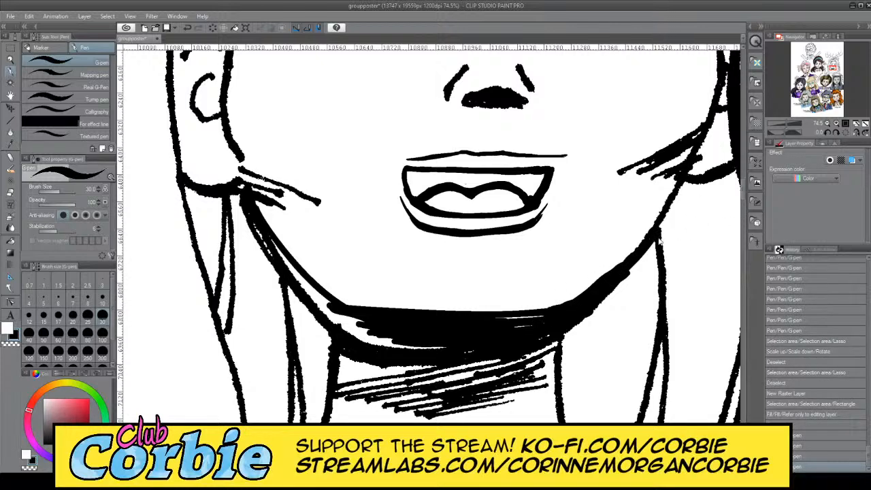
Step: Build the right jaw line into a thick, smooth stroke
key(F7)
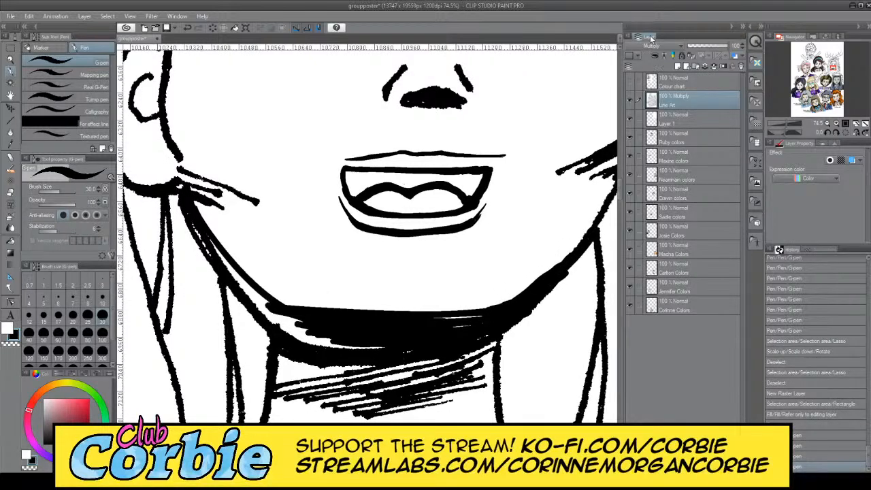
key(F7)
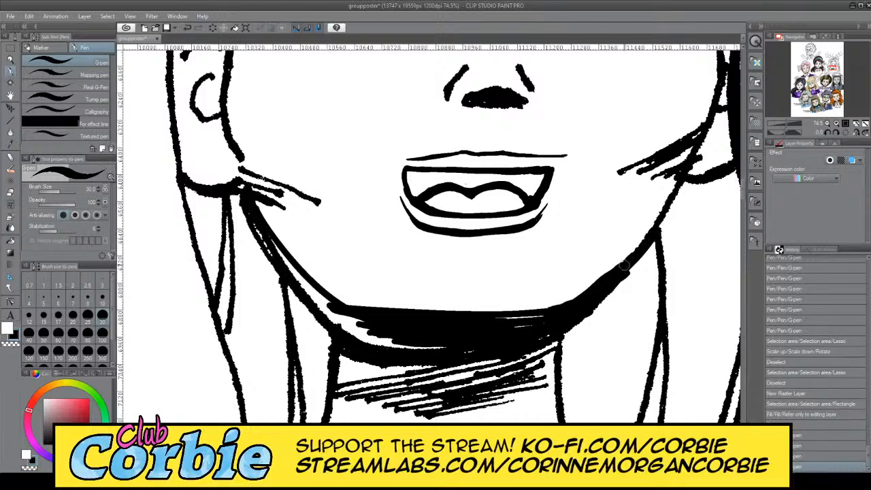
drag(624, 265, 674, 199)
drag(628, 261, 676, 186)
mouse_move(612, 277)
mouse_down()
mouse_move(660, 231)
mouse_move(677, 196)
mouse_move(672, 209)
mouse_up()
mouse_move(614, 274)
mouse_down()
mouse_move(681, 173)
mouse_move(667, 211)
mouse_up()
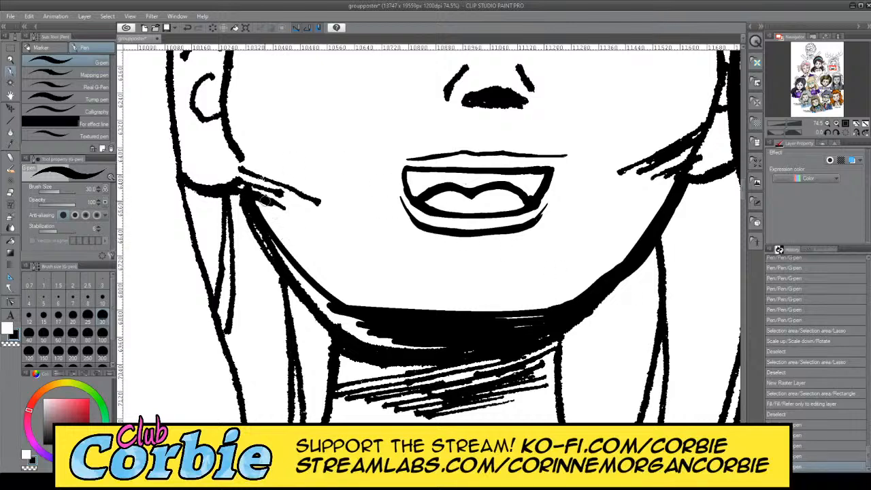
Step: Ink and thicken the left jaw line from the ear toward the chin
drag(258, 195, 350, 306)
key(ctrl+z)
drag(259, 196, 351, 306)
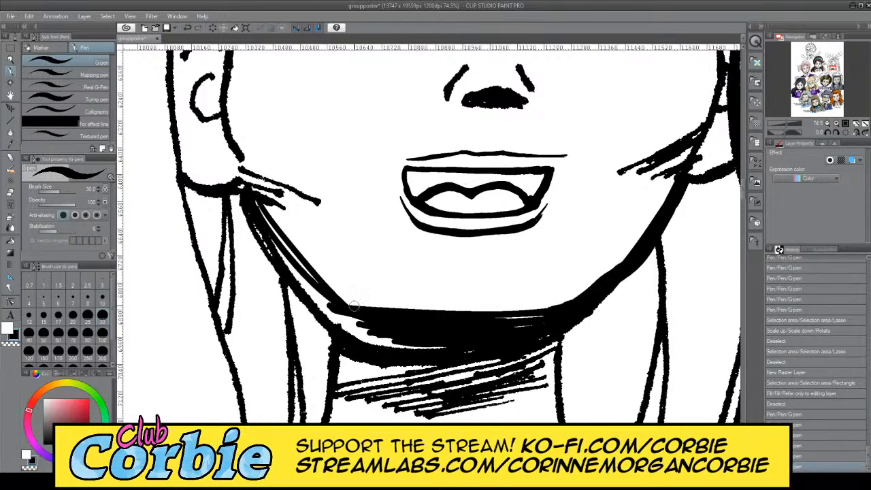
key(ctrl+z)
drag(258, 197, 351, 305)
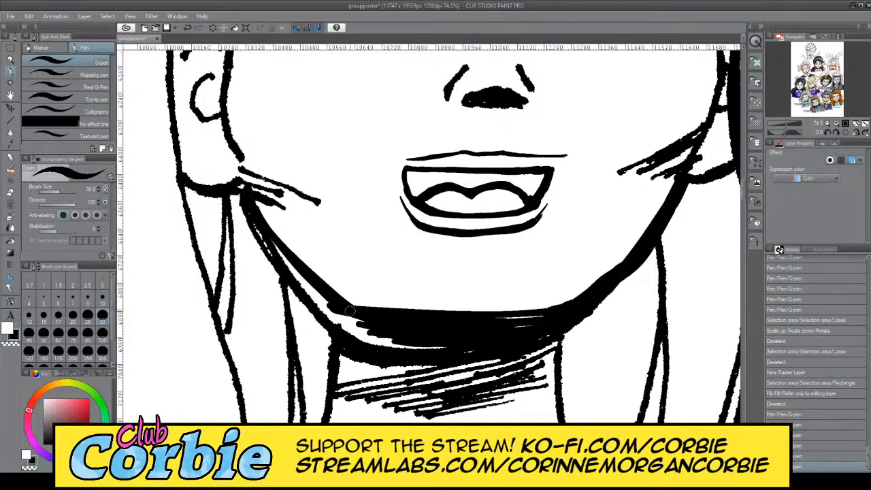
mouse_move(256, 200)
mouse_down()
mouse_move(318, 292)
mouse_move(364, 321)
mouse_up()
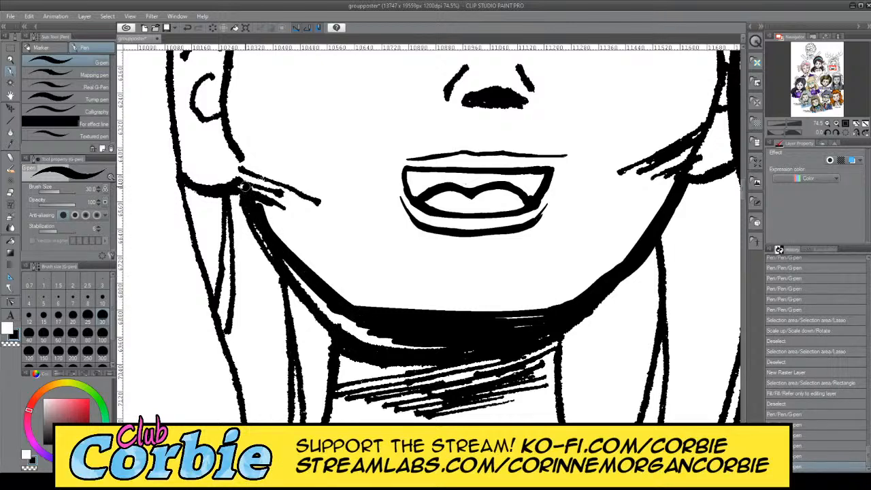
mouse_move(253, 192)
mouse_down()
mouse_move(347, 315)
mouse_move(299, 267)
mouse_move(369, 310)
mouse_move(312, 267)
mouse_move(248, 190)
mouse_move(324, 277)
mouse_move(261, 212)
mouse_up()
key(x)
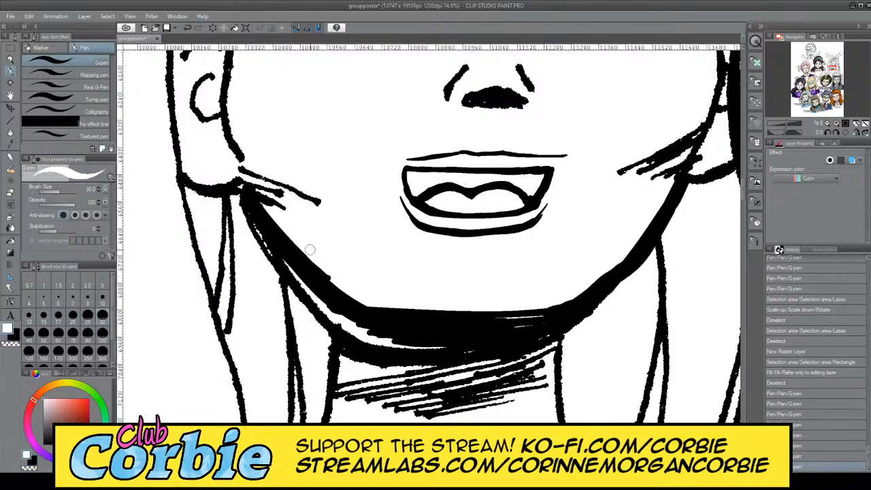
key(x)
key(ctrl+z)
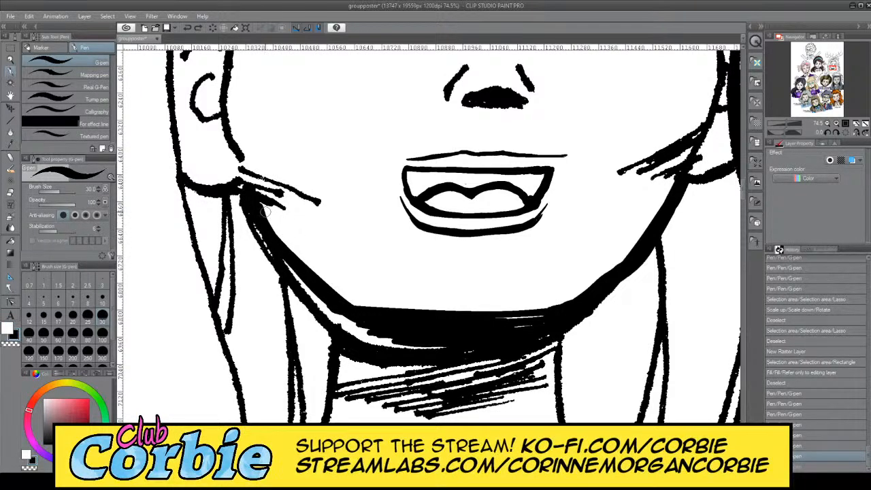
drag(266, 212, 376, 321)
mouse_move(303, 261)
mouse_down()
mouse_move(375, 310)
mouse_move(336, 289)
mouse_move(362, 312)
mouse_move(334, 293)
mouse_move(357, 323)
mouse_move(335, 335)
mouse_move(336, 308)
mouse_up()
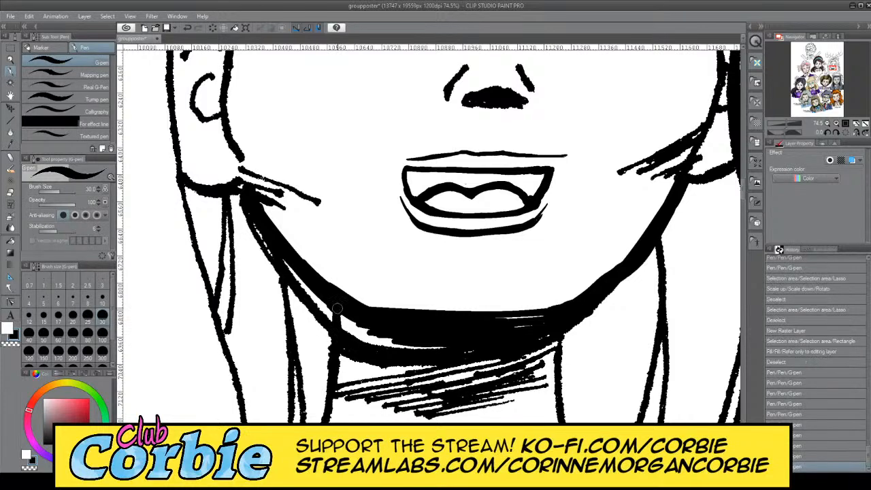
Step: At brush size 80, fill the band under the chin black and paint out the hatching below in white
click(87, 335)
mouse_move(368, 340)
mouse_down()
mouse_move(347, 336)
mouse_move(350, 316)
mouse_move(345, 320)
mouse_move(385, 341)
mouse_up()
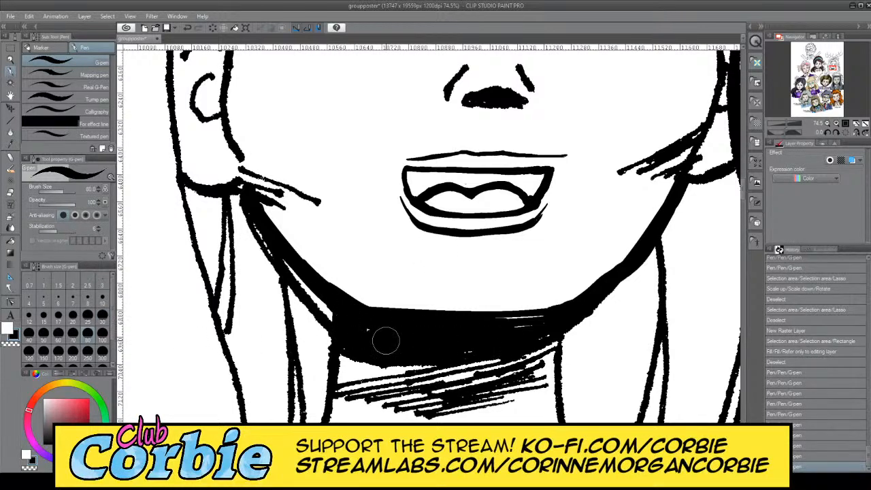
mouse_move(479, 333)
mouse_down()
mouse_move(535, 319)
mouse_move(499, 336)
mouse_up()
key(x)
mouse_move(364, 383)
mouse_down()
mouse_move(352, 409)
mouse_move(344, 391)
mouse_move(492, 398)
mouse_move(364, 397)
mouse_move(470, 381)
mouse_move(410, 375)
mouse_move(516, 364)
mouse_move(510, 381)
mouse_move(536, 379)
mouse_move(530, 358)
mouse_move(536, 385)
mouse_move(527, 379)
mouse_up()
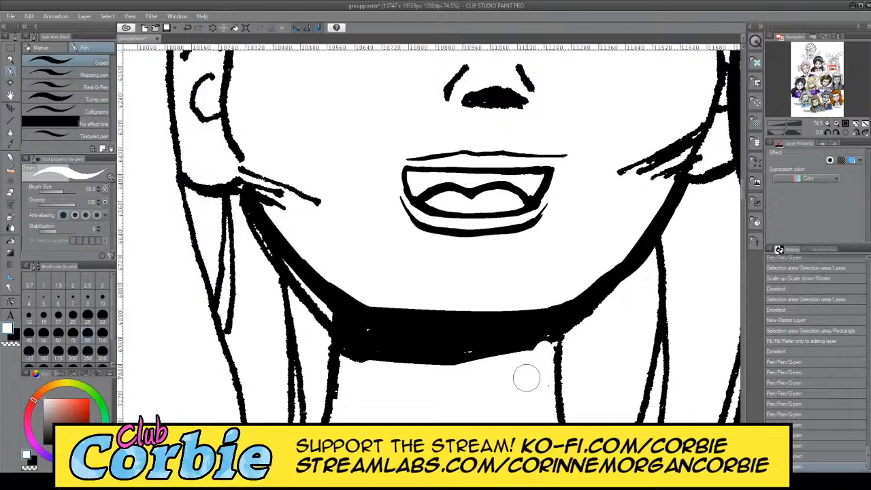
Step: Paint out the stray jaw stroke in white, thinning the left jaw above the neck band
key(x)
drag(250, 231, 263, 289)
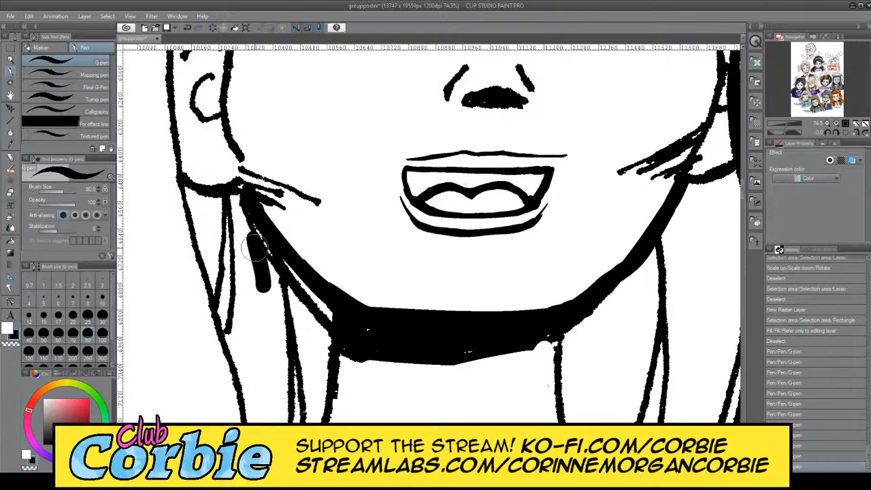
key(x)
drag(251, 246, 262, 289)
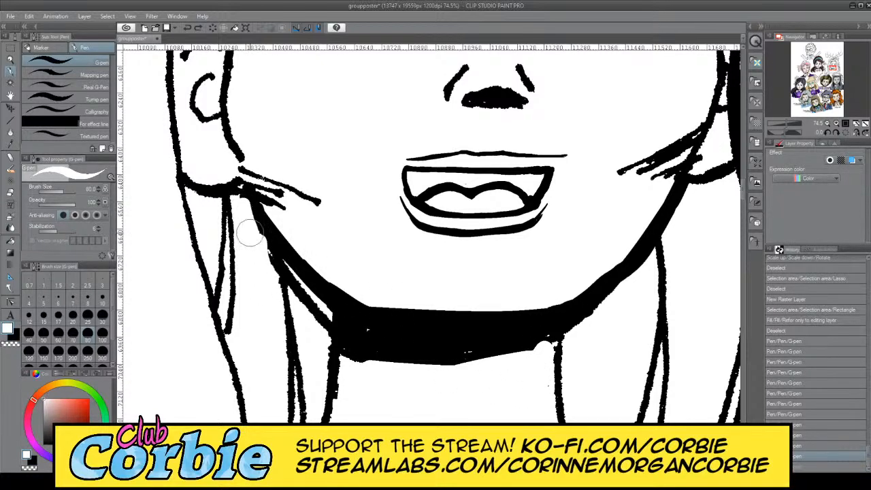
drag(249, 233, 263, 246)
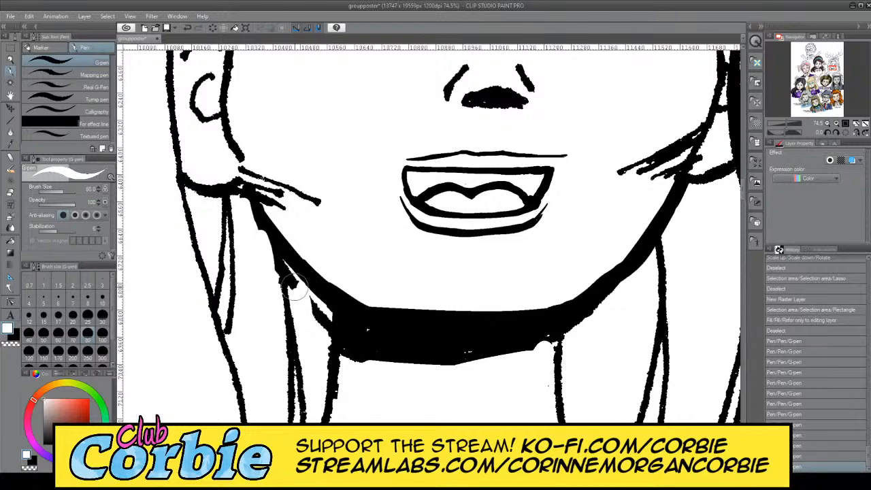
mouse_move(293, 285)
mouse_down()
mouse_move(315, 301)
mouse_move(321, 322)
mouse_up()
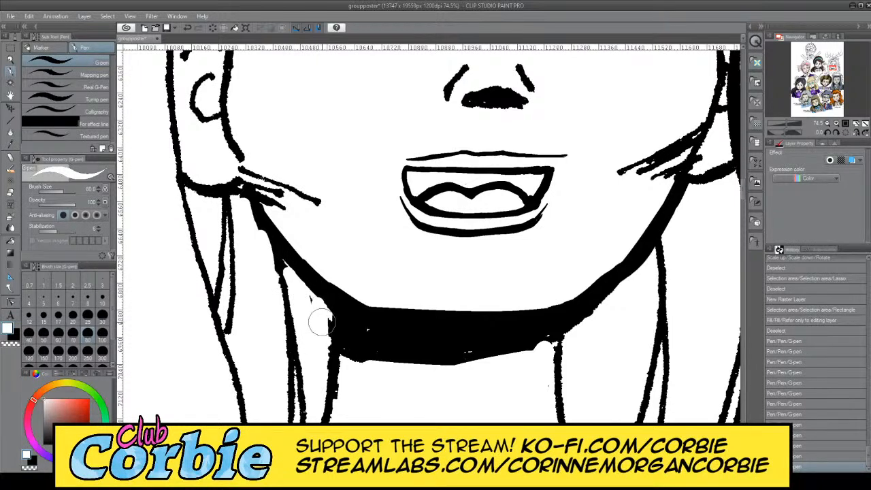
key(x)
Step: Redraw the left jaw as a curve into the neck band and redraw the band's bottom edge
drag(257, 216, 373, 310)
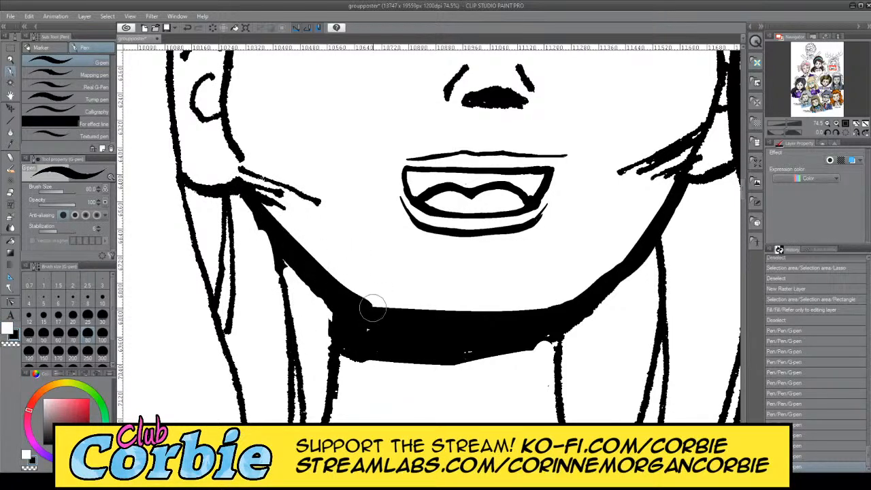
key(ctrl+z)
drag(249, 189, 374, 329)
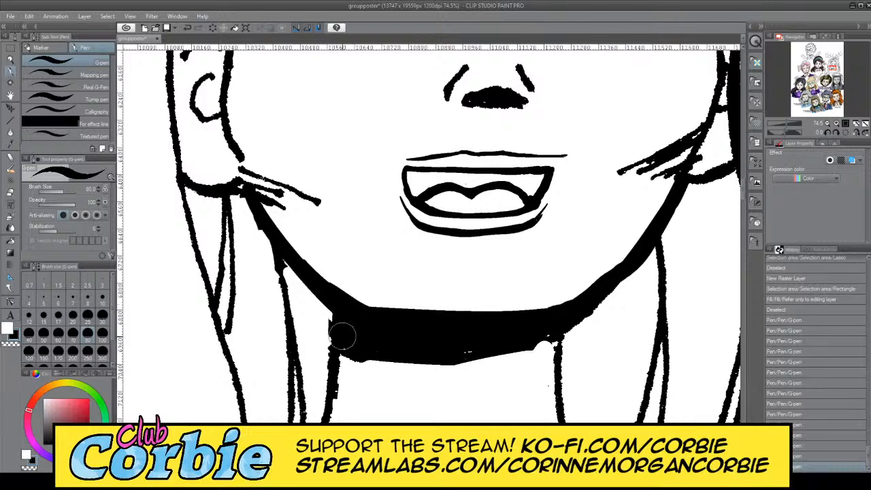
drag(334, 307, 360, 285)
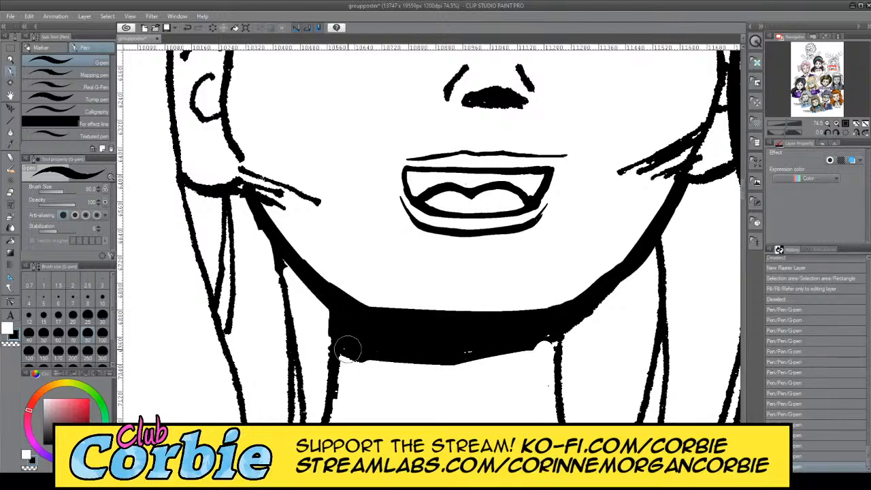
mouse_move(346, 349)
mouse_down()
mouse_move(472, 359)
mouse_move(568, 333)
mouse_up()
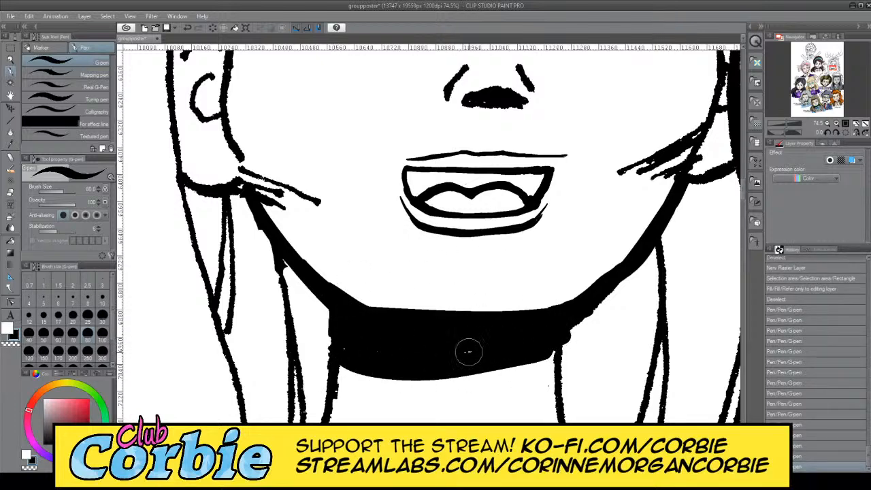
key(ctrl+z)
mouse_move(346, 350)
mouse_down()
mouse_move(521, 354)
mouse_move(550, 331)
mouse_up()
Step: Zoom in close on Morrigan's mouth and jaw and start thickening the jawline's outer edge
click(10, 59)
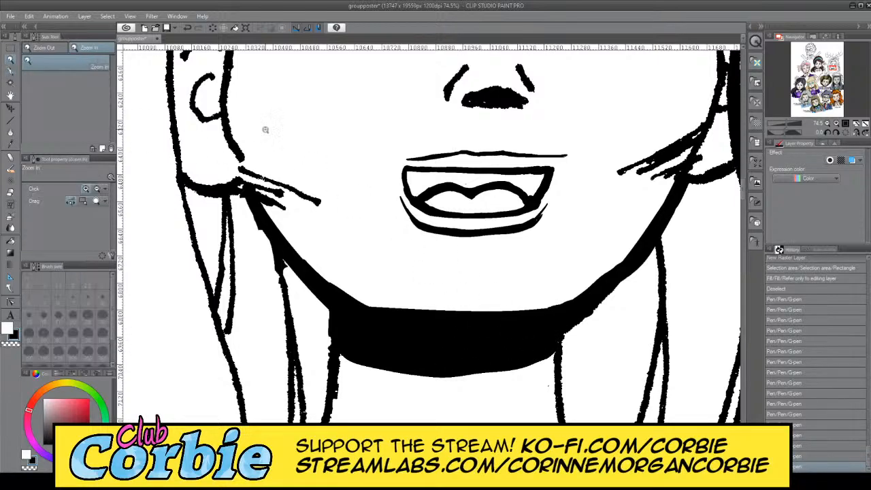
drag(344, 204, 204, 204)
drag(320, 181, 355, 180)
click(355, 180)
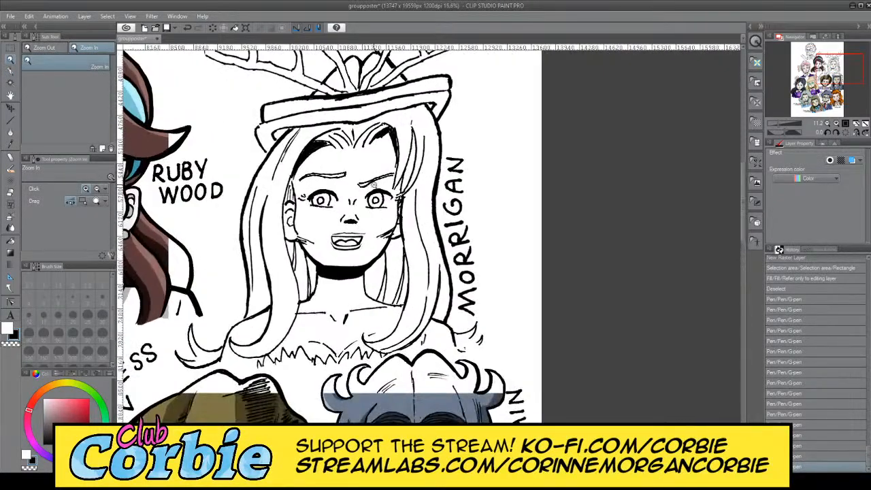
click(356, 222)
drag(317, 258, 347, 258)
drag(470, 275, 505, 269)
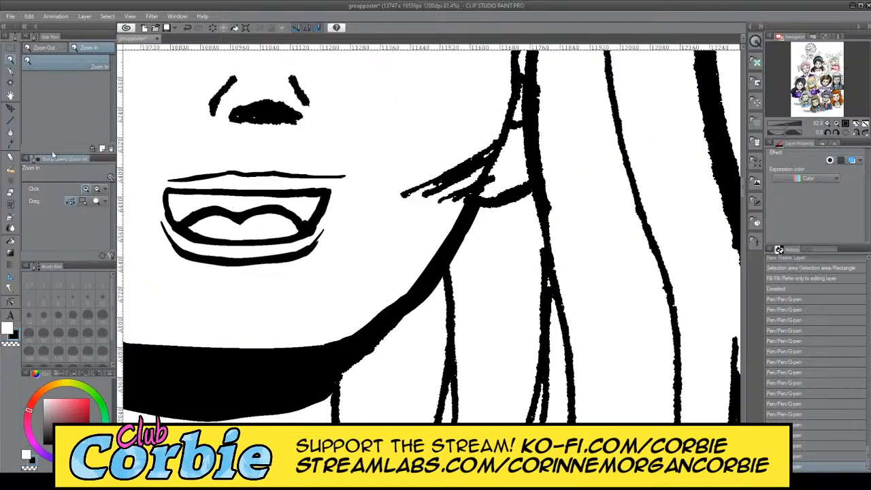
click(10, 71)
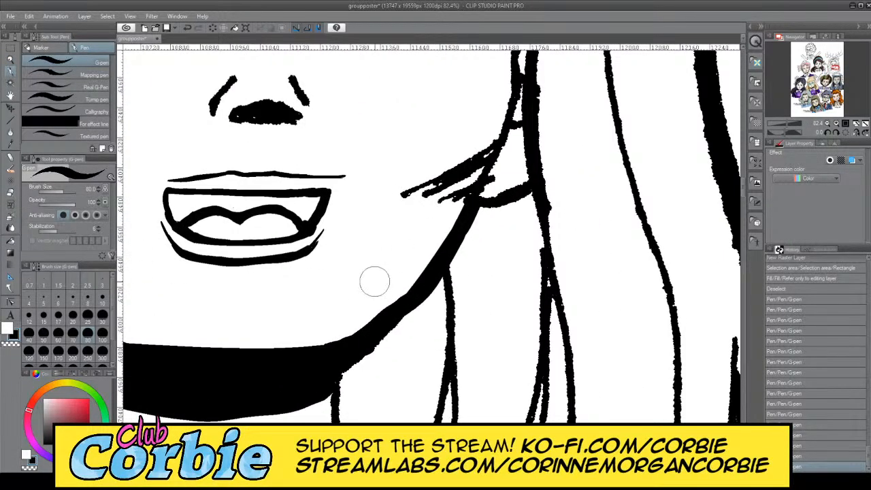
drag(455, 252, 436, 271)
key(ctrl+z)
mouse_move(354, 345)
mouse_down()
mouse_move(446, 263)
mouse_move(463, 219)
mouse_up()
key(ctrl+z)
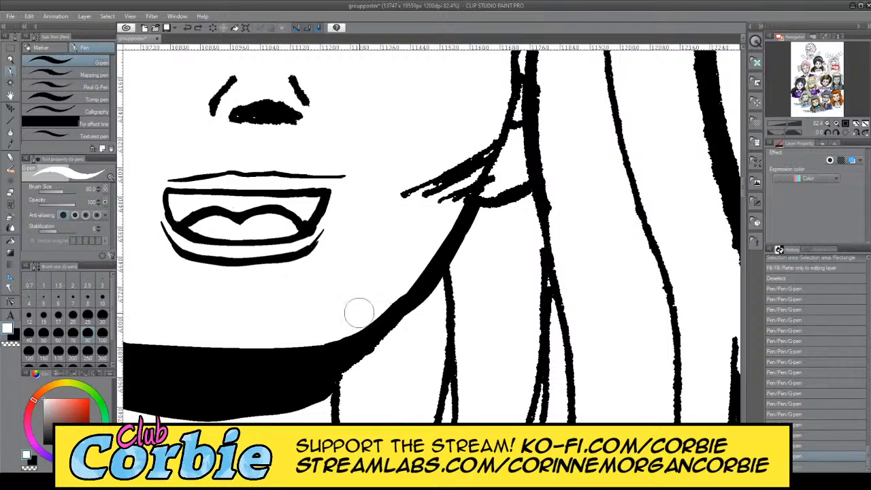
drag(347, 321, 416, 246)
Step: Redraw a thicker black outer edge along the upper jaw, retrying with undo and redo
key(x)
mouse_move(343, 356)
mouse_down()
mouse_move(455, 256)
mouse_move(463, 226)
mouse_up()
key(ctrl+z)
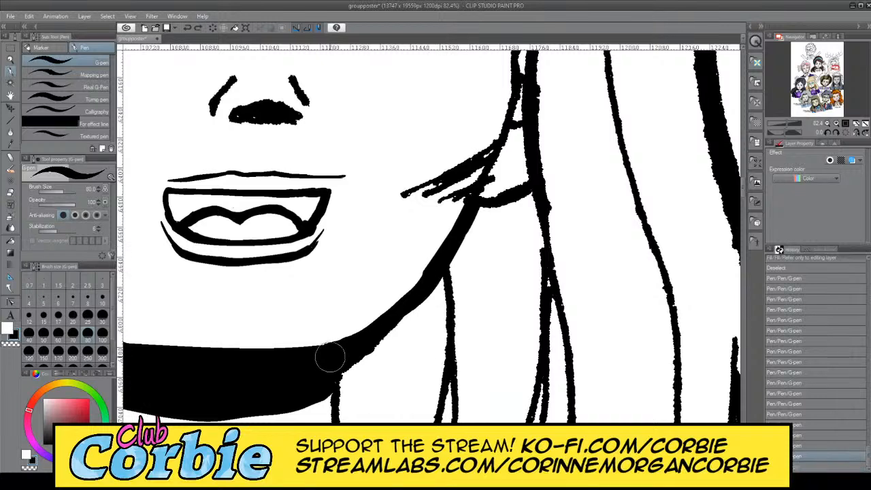
key(ctrl+y)
key(ctrl+z)
drag(343, 350, 477, 206)
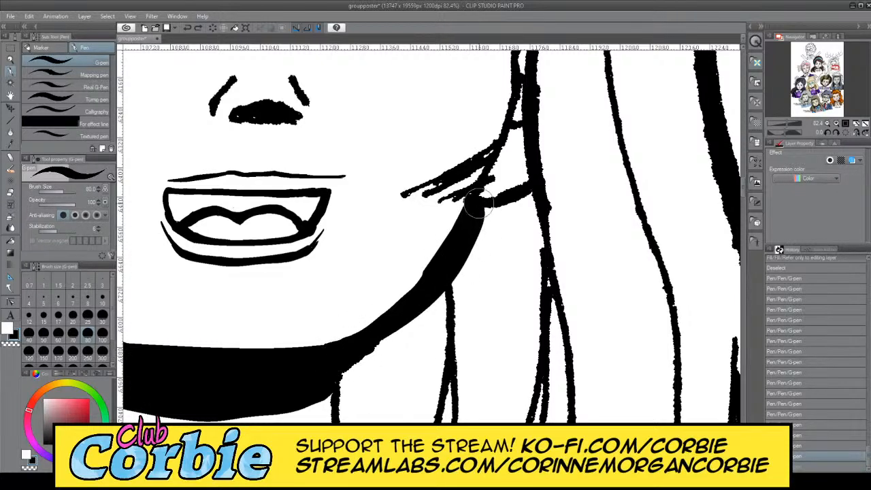
key(ctrl+z)
mouse_move(338, 353)
mouse_down()
mouse_move(447, 269)
mouse_move(479, 198)
mouse_up()
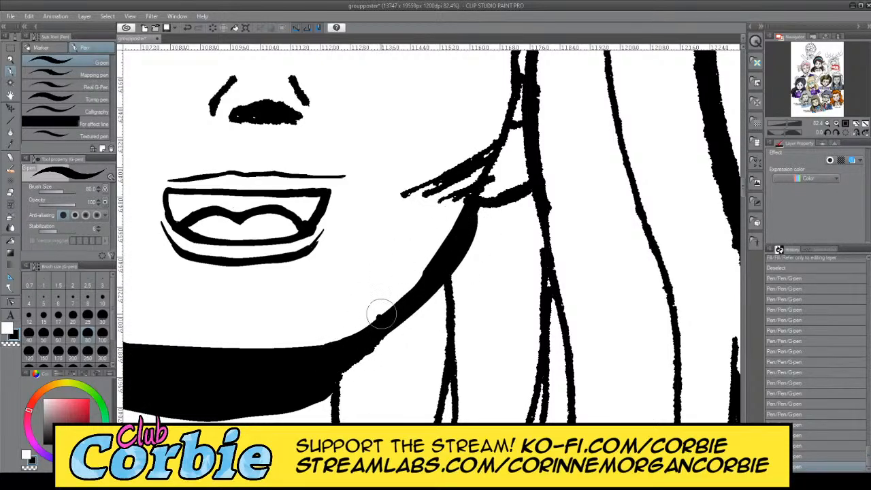
Step: Finish thickening the lower jawline, then zoom back out from the jaw
mouse_move(381, 313)
mouse_down()
mouse_move(436, 257)
mouse_move(363, 335)
mouse_move(450, 262)
mouse_move(312, 368)
mouse_move(422, 283)
mouse_move(450, 245)
mouse_move(329, 355)
mouse_move(287, 373)
mouse_up()
key(ctrl+z)
drag(356, 339, 283, 361)
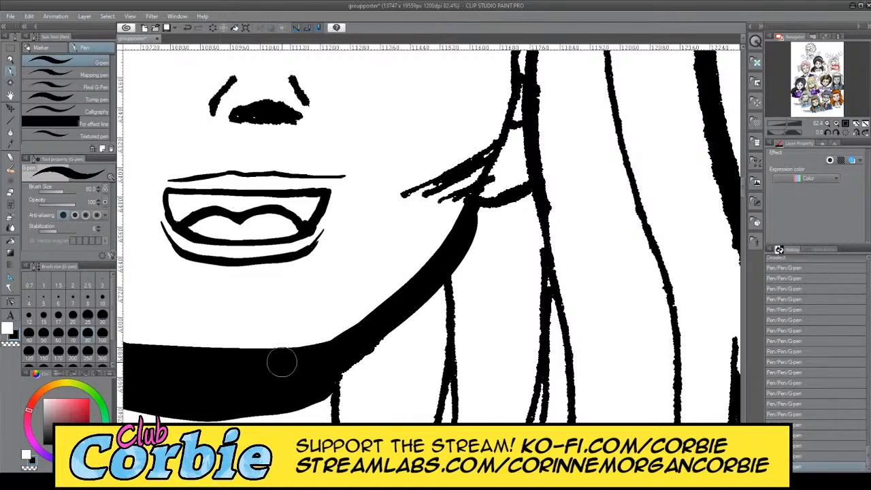
click(11, 60)
drag(338, 212, 290, 237)
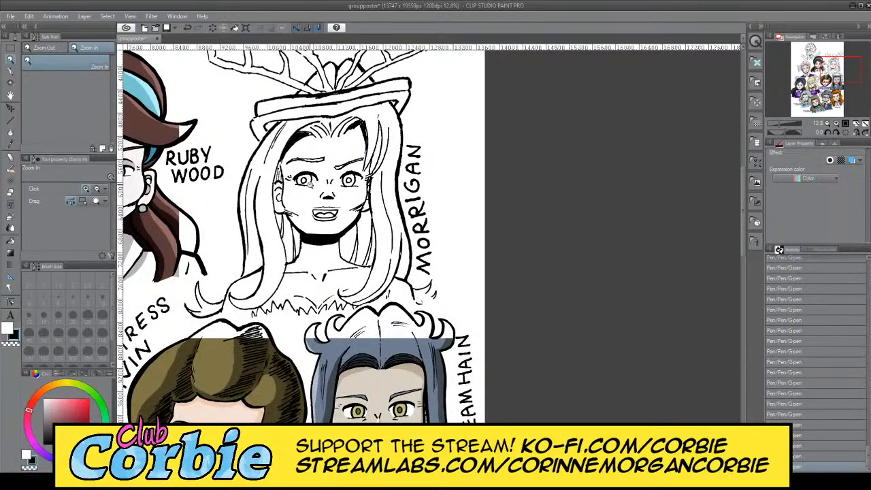
Step: Zoom in on Morrigan's left jaw and set the G-pen to size 30
click(311, 185)
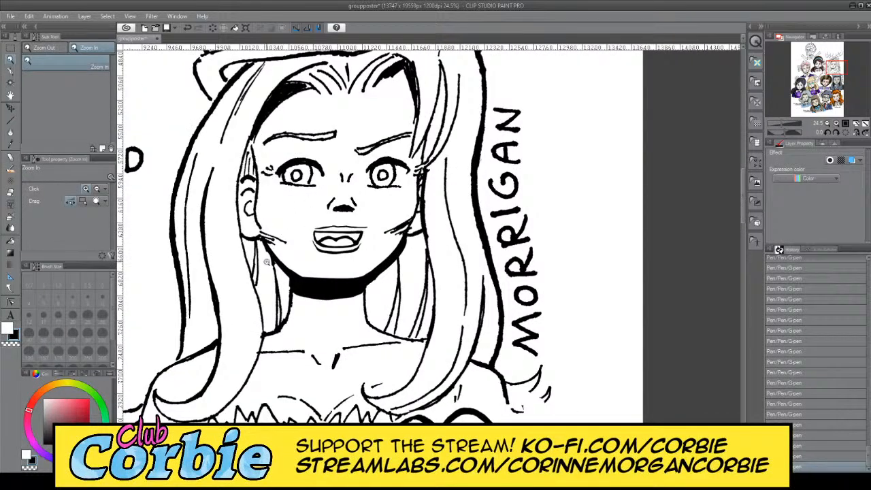
click(290, 248)
click(315, 215)
click(324, 211)
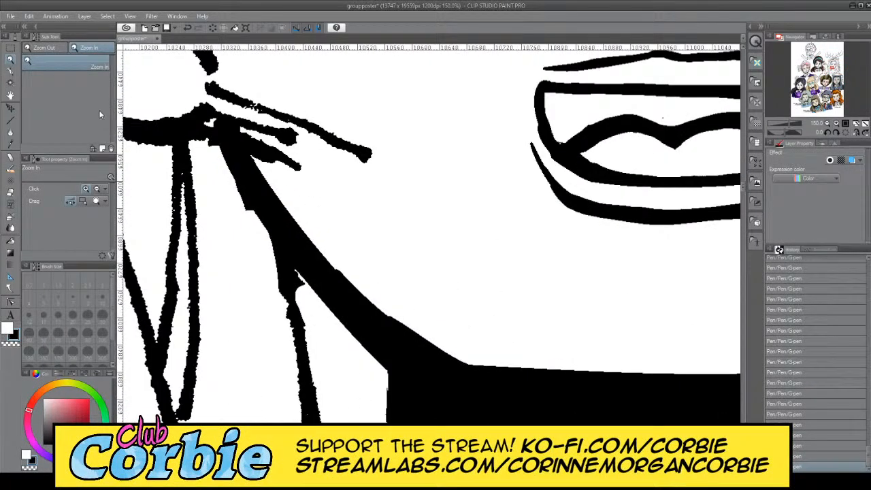
click(9, 71)
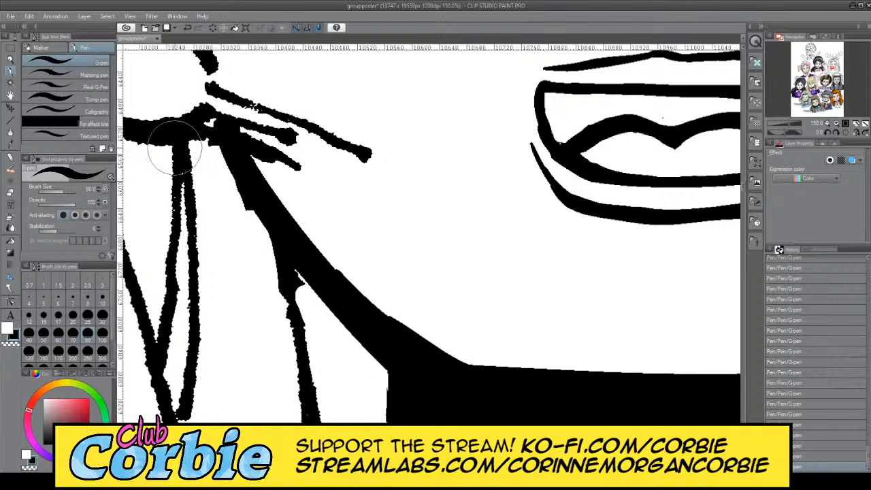
click(88, 318)
Step: Ink a wider jaw stroke running down into the choker, then zoom out to nearby portraits
drag(221, 136, 289, 254)
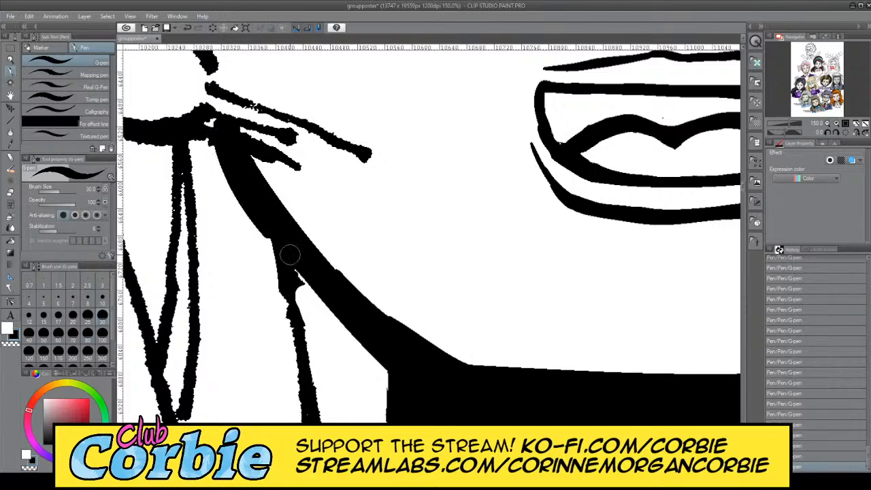
drag(241, 180, 400, 373)
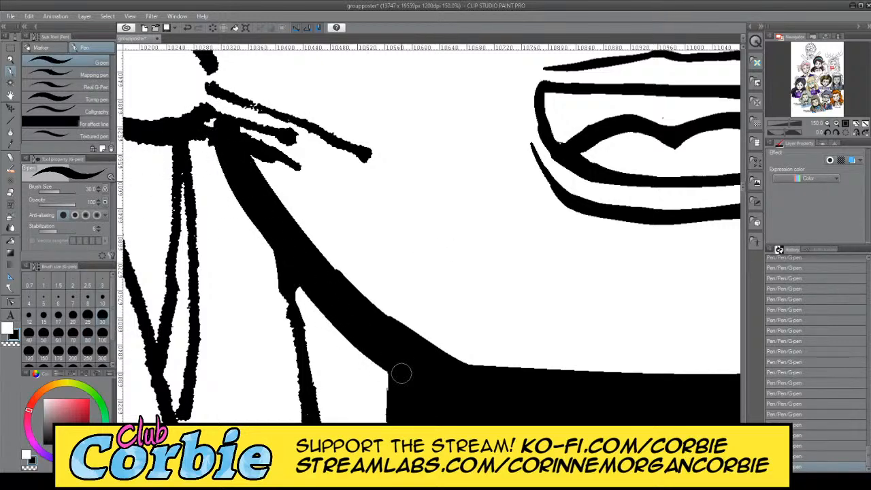
mouse_move(232, 129)
mouse_down()
mouse_move(293, 215)
mouse_move(418, 350)
mouse_up()
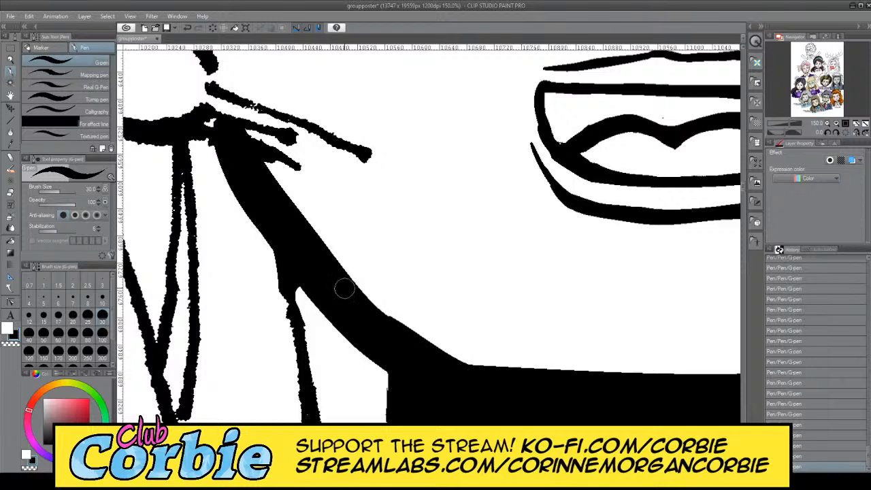
drag(345, 288, 542, 402)
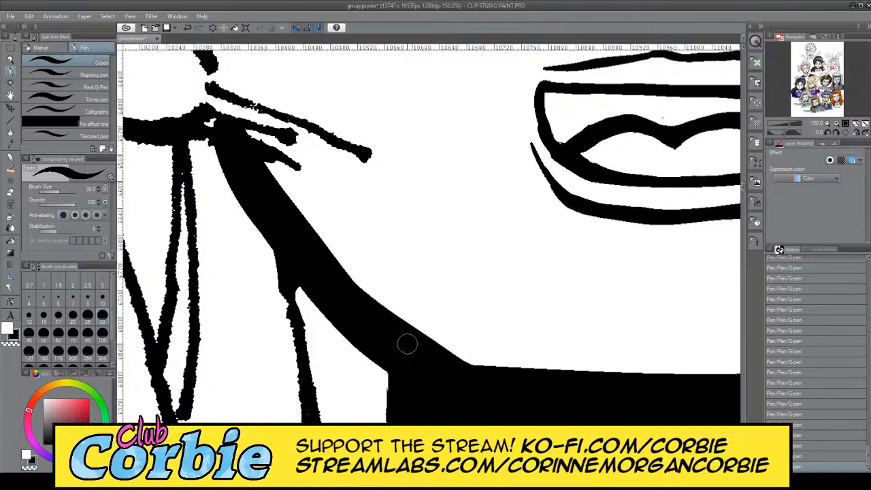
key(ctrl+z)
key(ctrl+y)
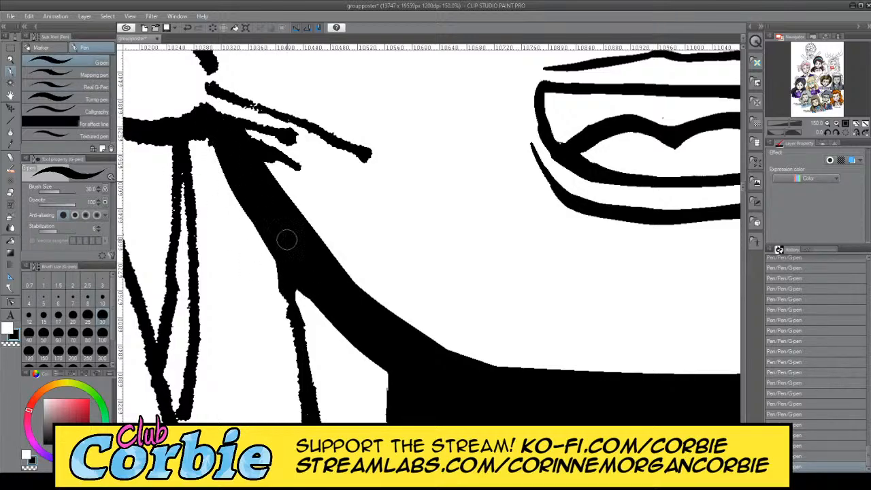
key(slash)
drag(298, 234, 177, 234)
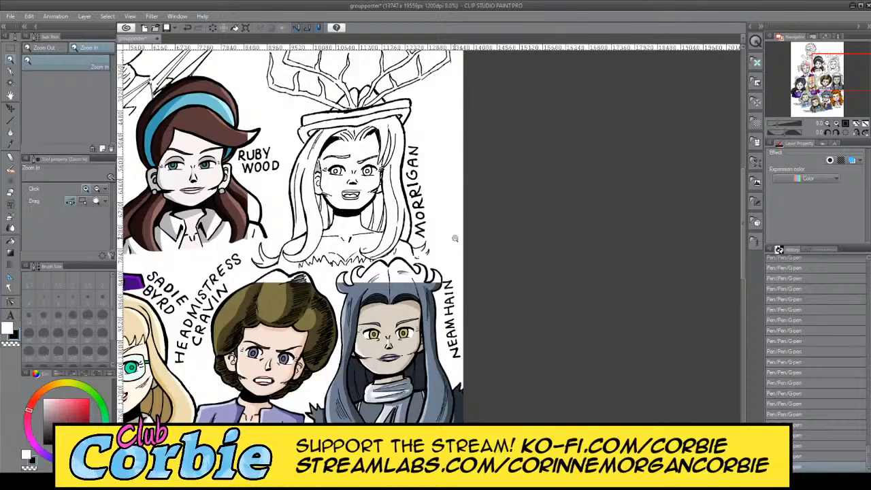
Step: Zoom in on Morrigan's neck and choker and set the pen size to 40
drag(347, 219, 377, 209)
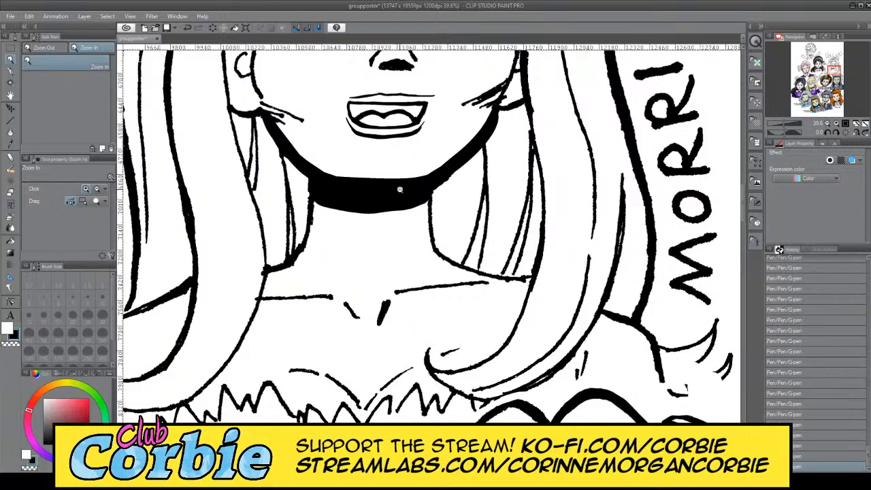
scroll(400, 189, down, 5)
scroll(398, 183, up, 8)
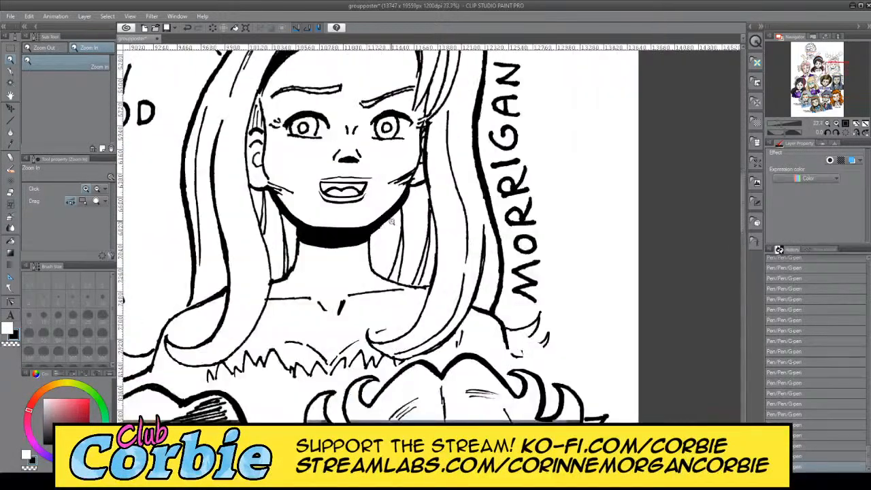
click(11, 72)
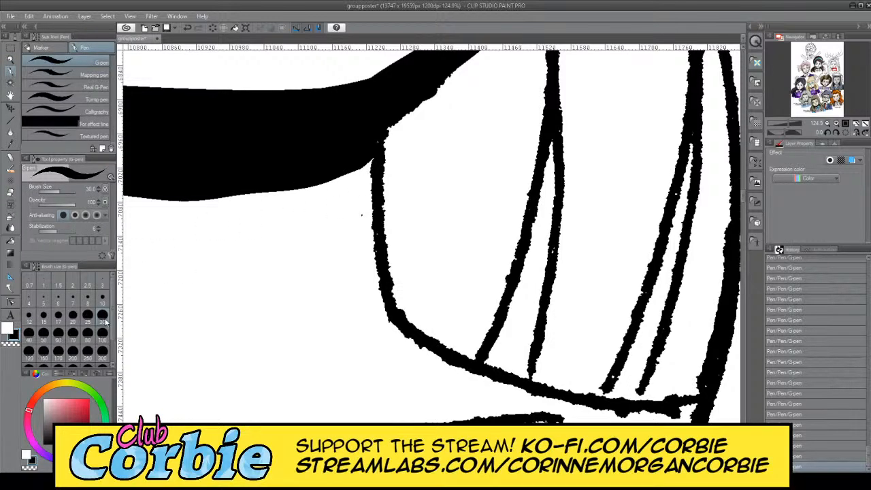
click(29, 333)
Step: Retry the outline's left-edge stroke several times, keeping a thickened lower curve
mouse_move(372, 143)
mouse_down()
mouse_move(364, 204)
mouse_move(372, 276)
mouse_up()
key(ctrl+z)
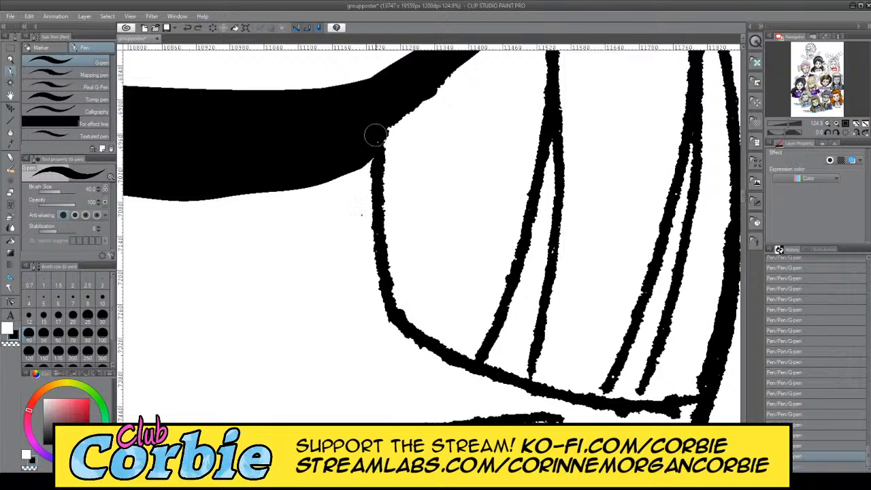
drag(375, 136, 375, 302)
key(ctrl+z)
mouse_move(374, 153)
mouse_down()
mouse_move(381, 302)
mouse_move(379, 284)
mouse_move(418, 333)
mouse_move(379, 300)
mouse_move(456, 362)
mouse_up()
key(ctrl+z)
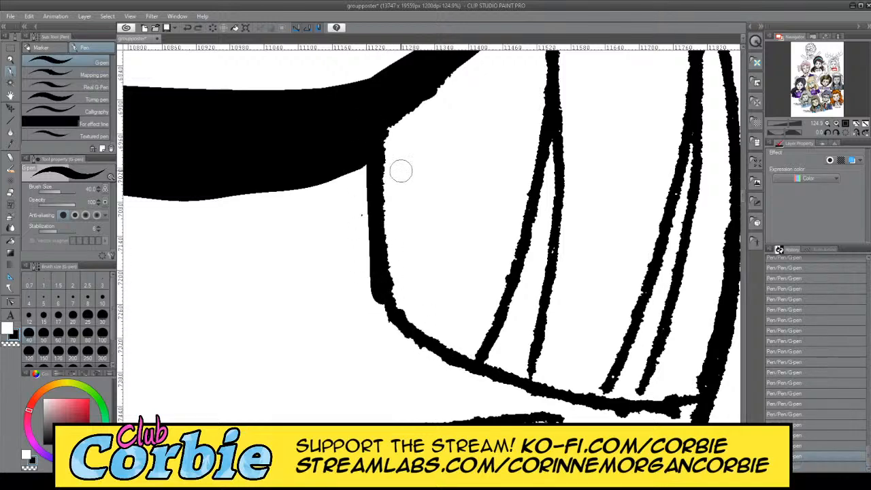
mouse_move(388, 138)
mouse_down()
mouse_move(380, 172)
mouse_move(382, 295)
mouse_move(384, 143)
mouse_move(373, 229)
mouse_move(379, 319)
mouse_move(386, 136)
mouse_move(388, 311)
mouse_move(378, 274)
mouse_move(416, 332)
mouse_move(480, 370)
mouse_up()
key(ctrl+z)
key(ctrl+z)
mouse_move(384, 285)
mouse_down()
mouse_move(427, 338)
mouse_move(509, 385)
mouse_up()
Step: Re-ink the choker's left edge until it becomes a thick solid black band
click(10, 60)
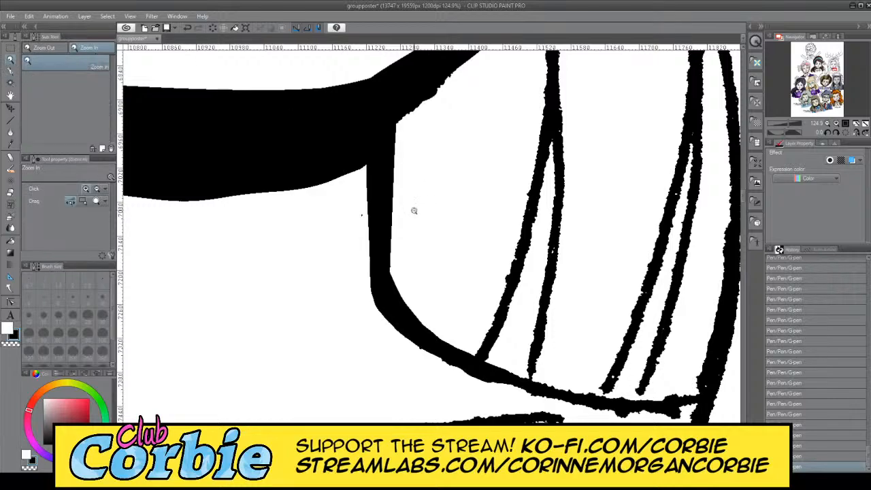
mouse_move(415, 210)
mouse_down()
mouse_move(388, 197)
mouse_move(415, 197)
mouse_up()
drag(363, 198, 293, 270)
click(10, 71)
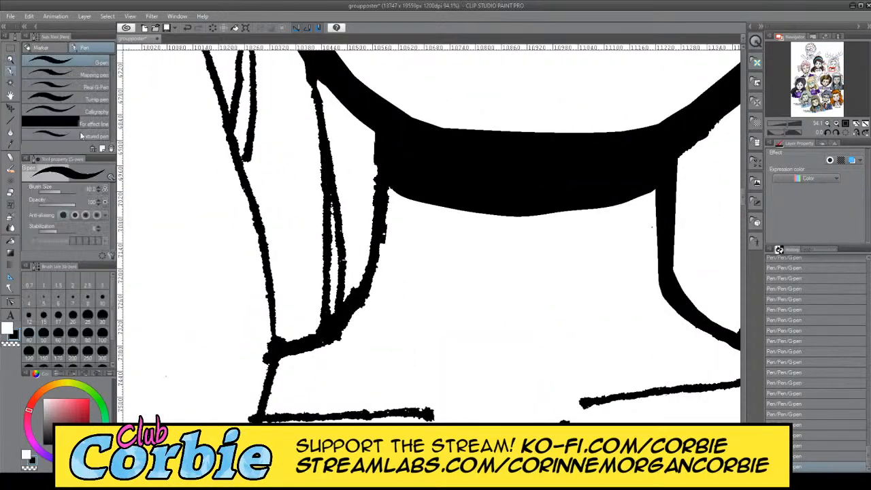
key(ctrl+z)
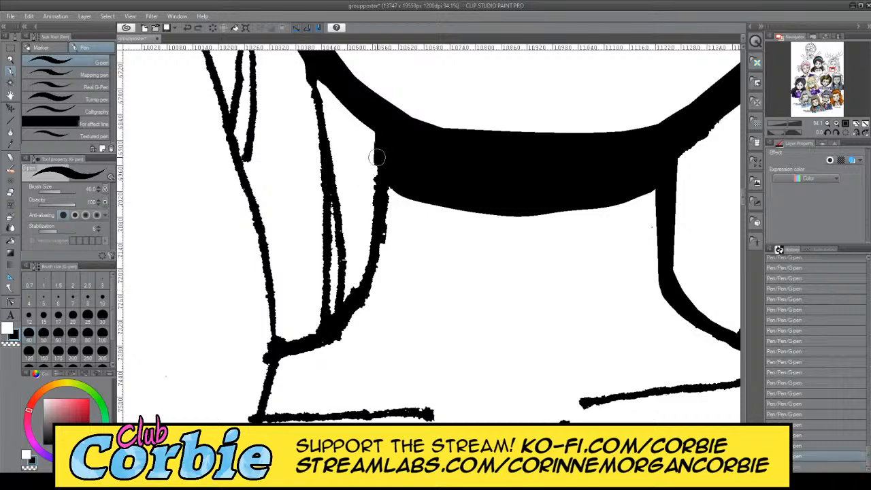
drag(375, 132, 346, 306)
key(ctrl+z)
drag(377, 129, 345, 304)
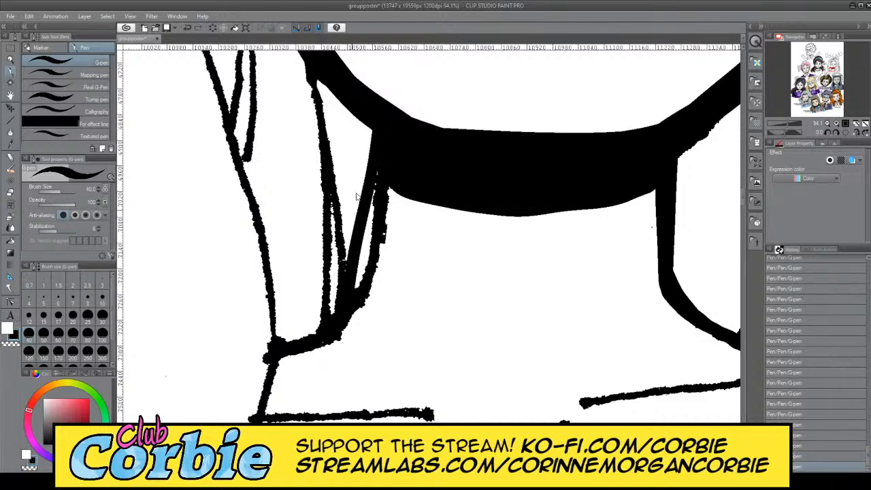
key(ctrl+z)
drag(375, 130, 347, 298)
key(ctrl+z)
mouse_move(368, 120)
mouse_down()
mouse_move(372, 244)
mouse_move(359, 287)
mouse_up()
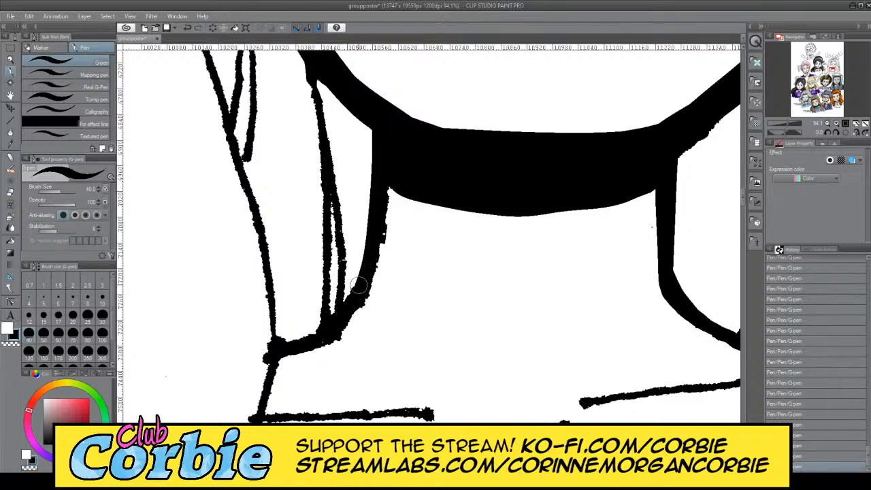
mouse_move(325, 324)
mouse_down()
mouse_move(276, 337)
mouse_move(374, 274)
mouse_up()
key(ctrl+z)
key(ctrl+z)
mouse_move(389, 184)
mouse_down()
mouse_move(362, 293)
mouse_move(370, 276)
mouse_move(340, 327)
mouse_move(272, 351)
mouse_move(331, 334)
mouse_move(356, 309)
mouse_move(362, 279)
mouse_up()
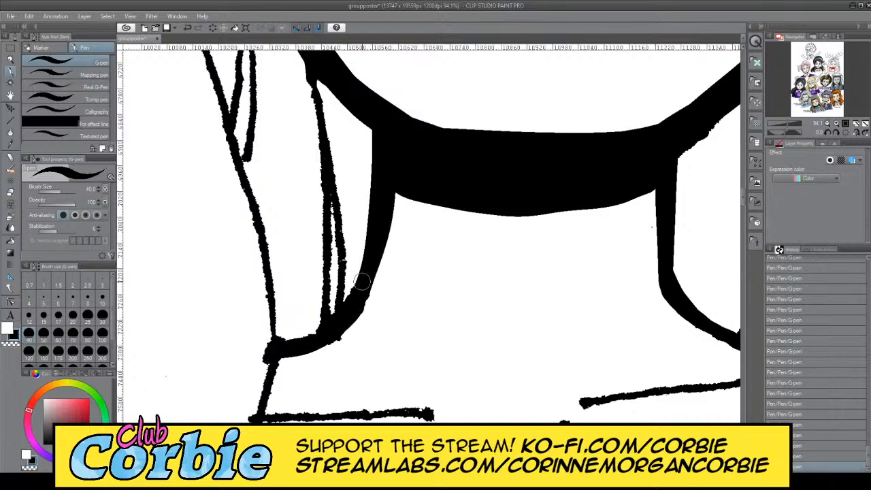
Step: Paint white to narrow the ink line's edge, then zoom back in on Morrigan
key(x)
mouse_move(266, 344)
mouse_down()
mouse_move(259, 370)
mouse_move(269, 333)
mouse_move(248, 397)
mouse_up()
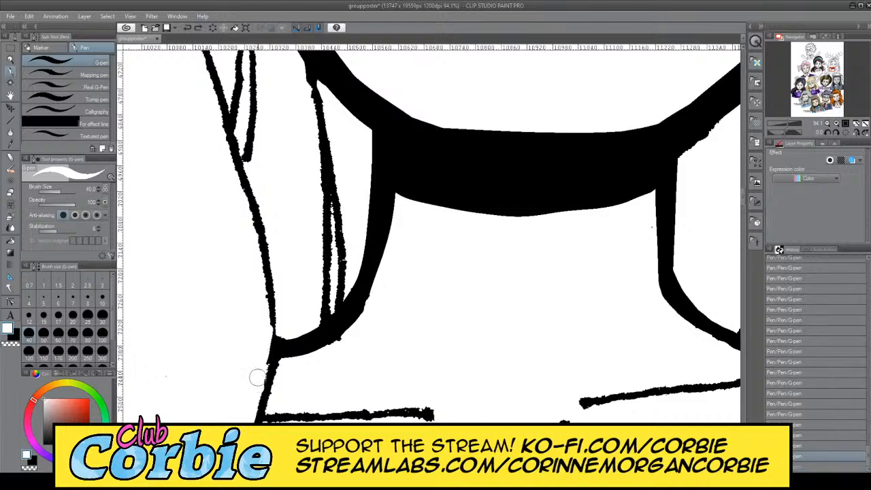
click(13, 60)
drag(320, 256, 252, 259)
drag(386, 188, 410, 163)
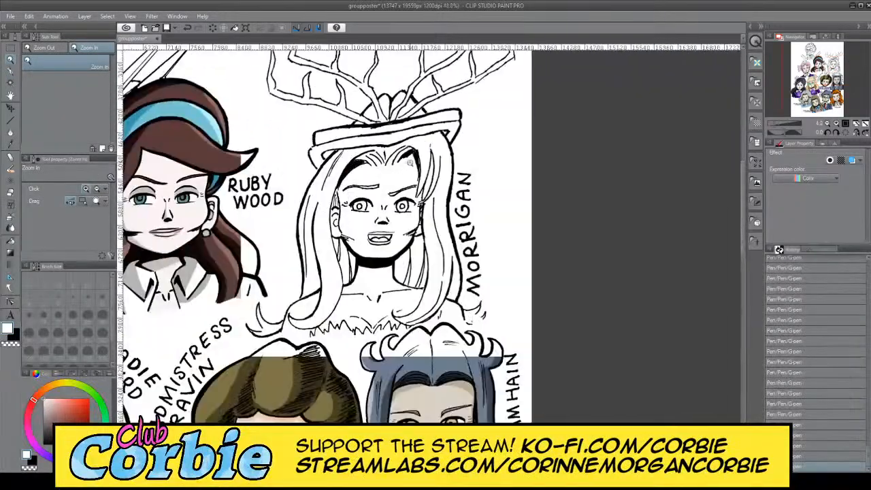
Step: Rectangle-select Morrigan's mouth, nudge it a little lower, and deselect
drag(366, 231, 417, 222)
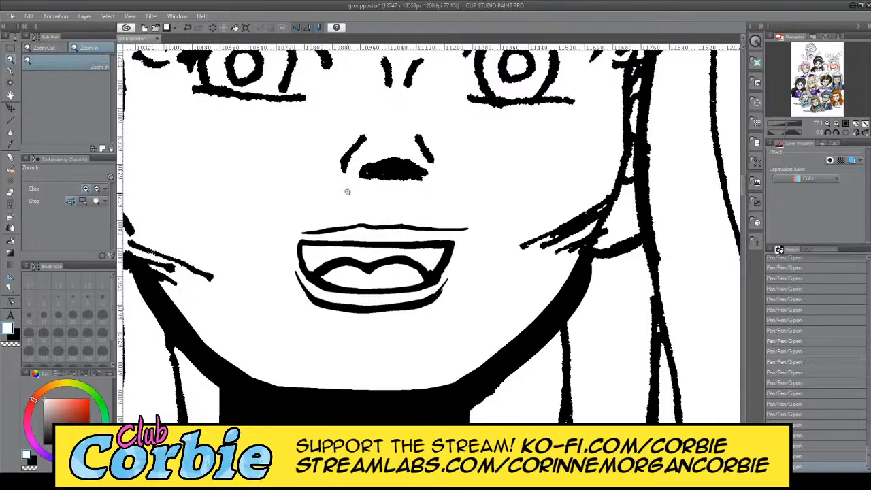
key(p)
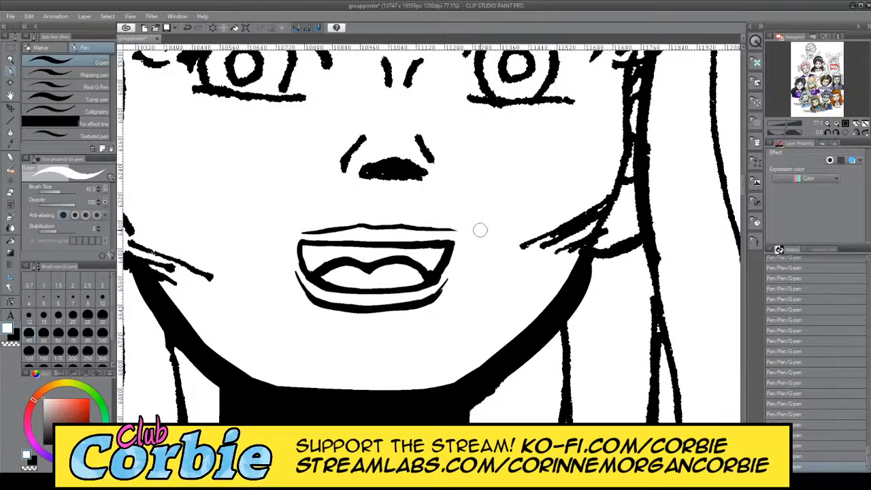
click(11, 60)
drag(260, 193, 496, 325)
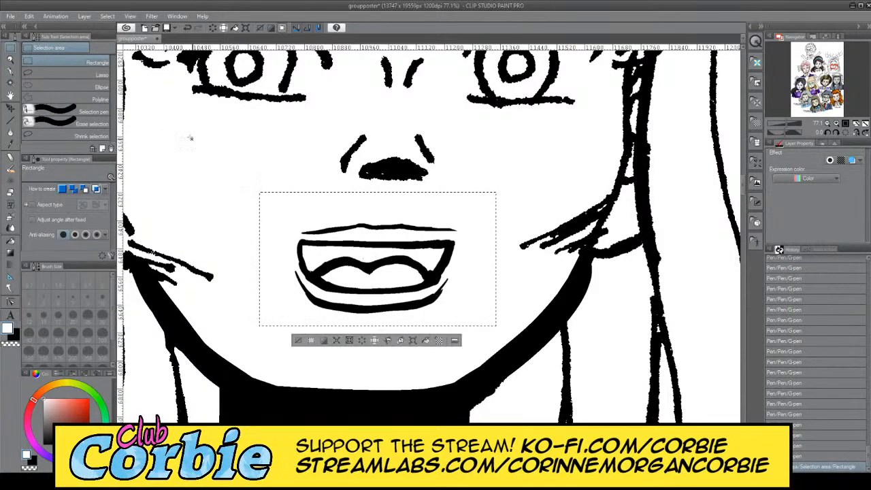
click(10, 95)
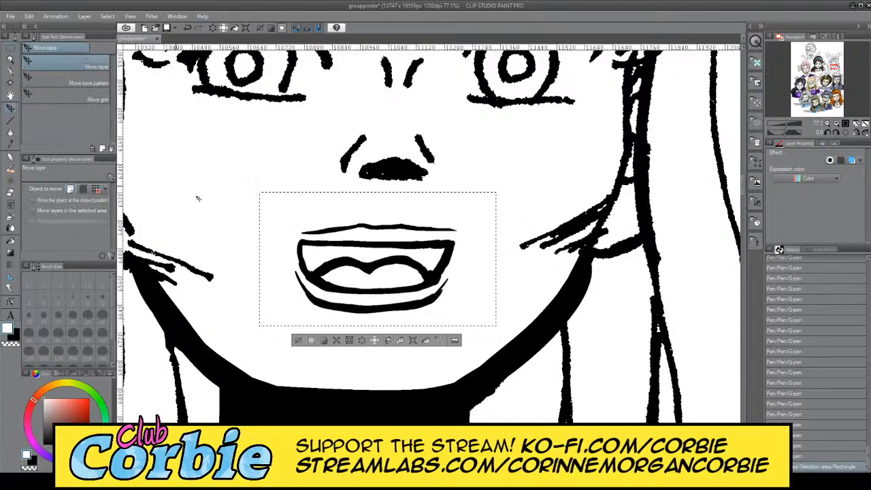
drag(334, 275, 331, 285)
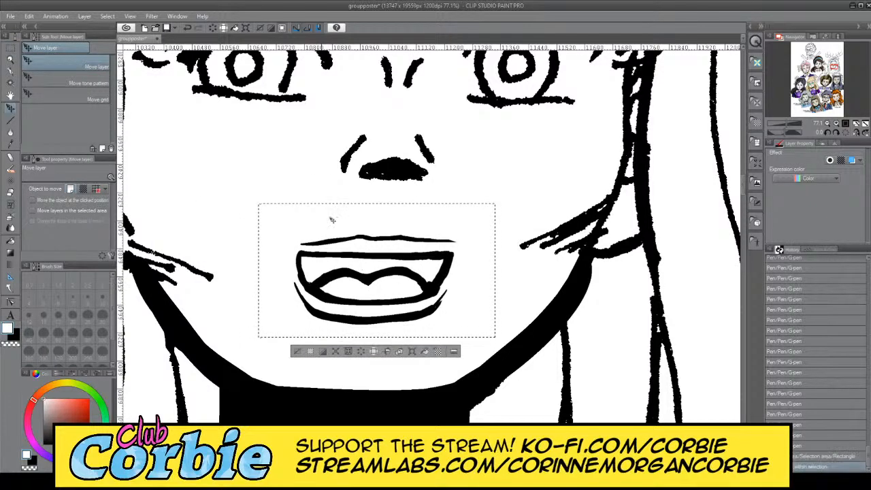
key(ctrl+d)
Step: Zoom out to the neighbouring portraits, then zoom in on Morrigan's left eye
click(10, 52)
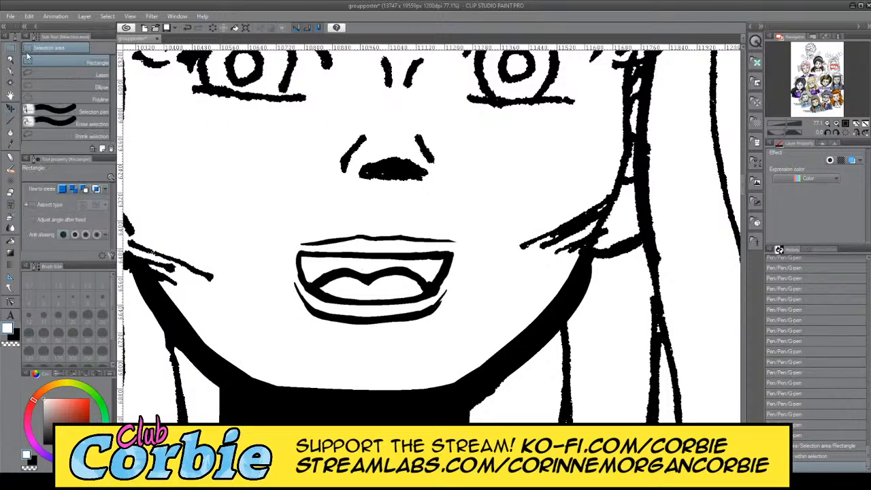
click(11, 60)
drag(292, 222, 265, 222)
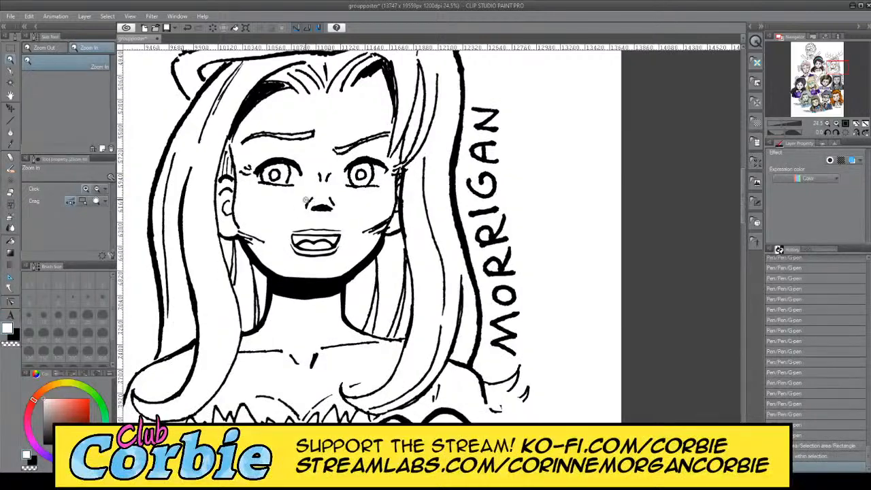
drag(311, 197, 309, 141)
click(342, 126)
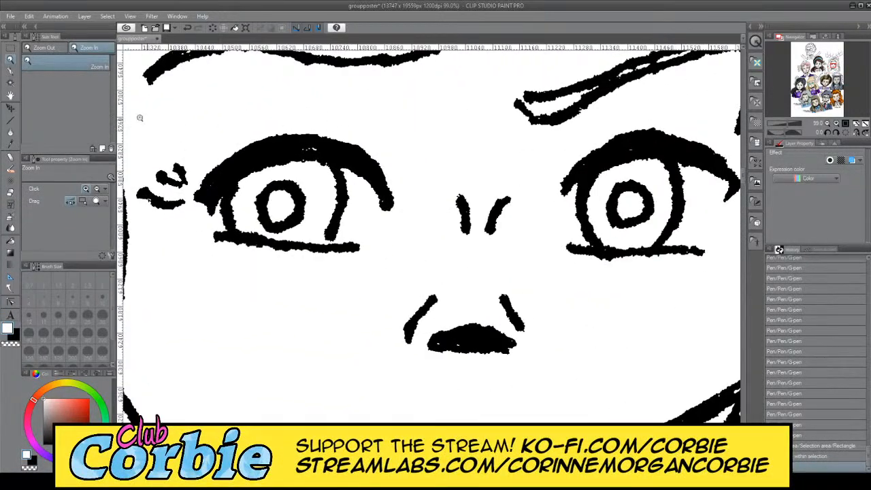
Step: Choose polygon selection and place a horizontal guide just below the left eye
click(15, 48)
click(42, 109)
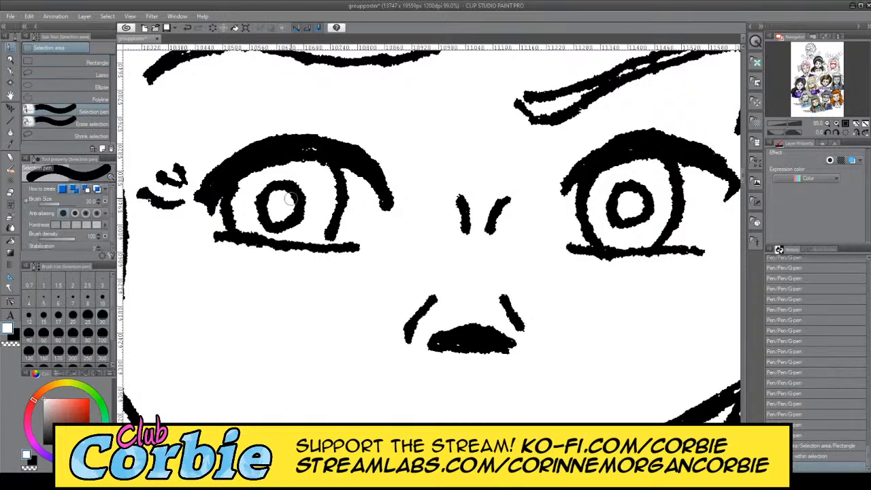
click(41, 99)
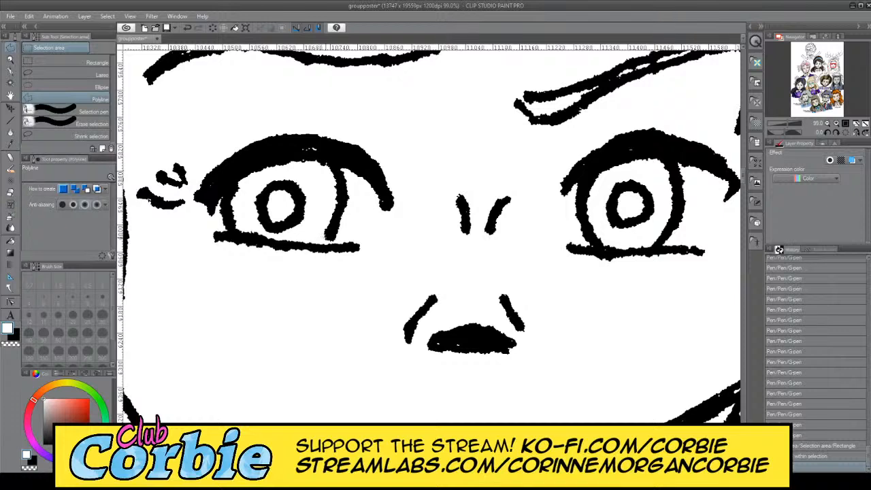
drag(374, 46, 378, 128)
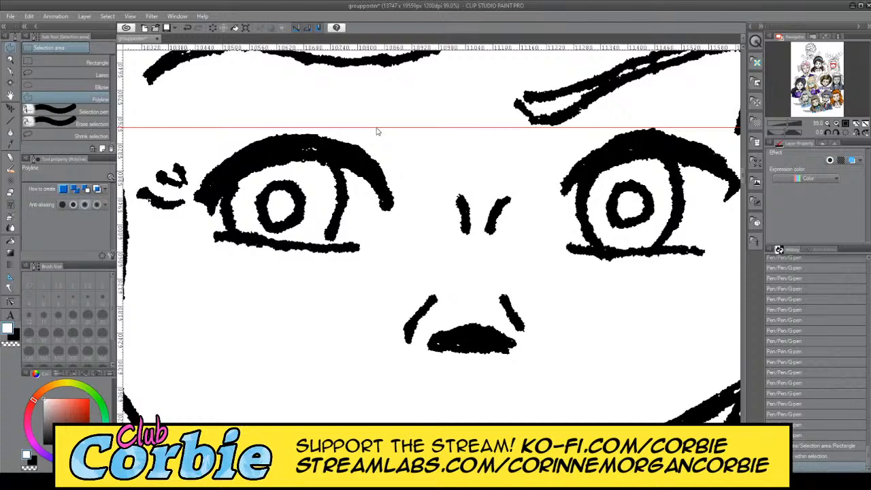
drag(375, 129, 393, 25)
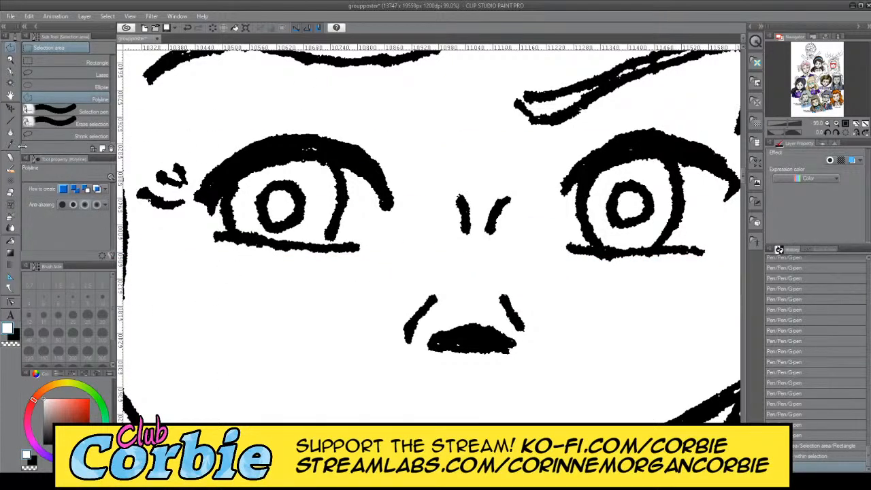
click(43, 88)
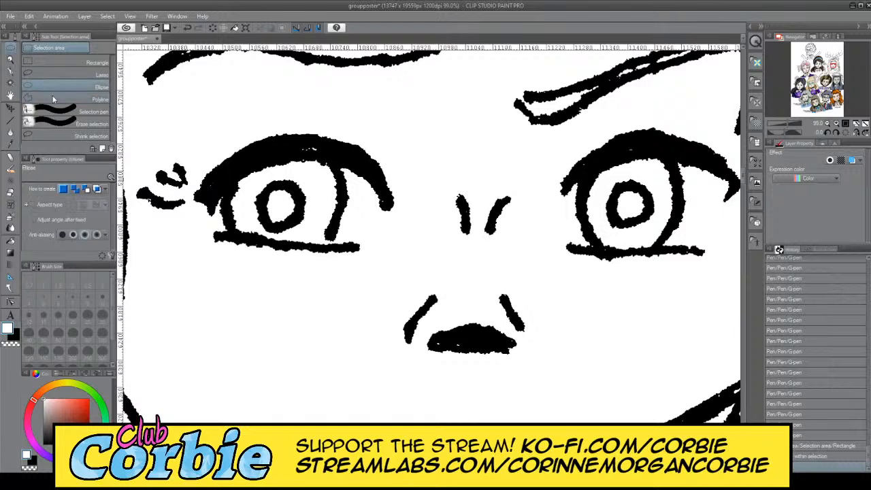
click(53, 75)
click(51, 100)
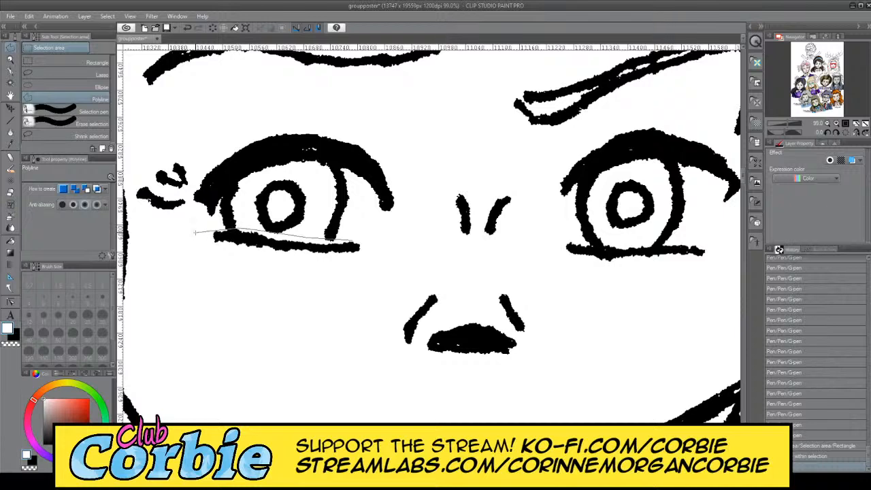
Step: Polygon-select the left eye's lower lash, move it down slightly, and deselect
click(210, 274)
double_click(378, 234)
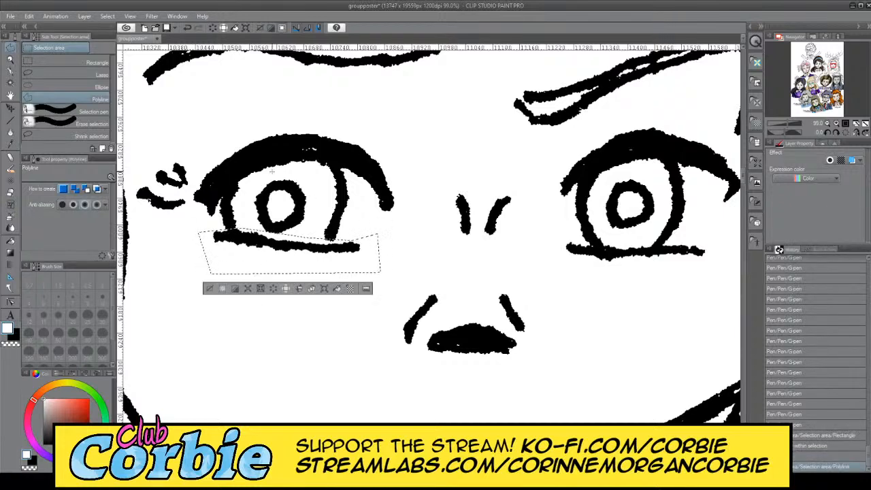
click(10, 108)
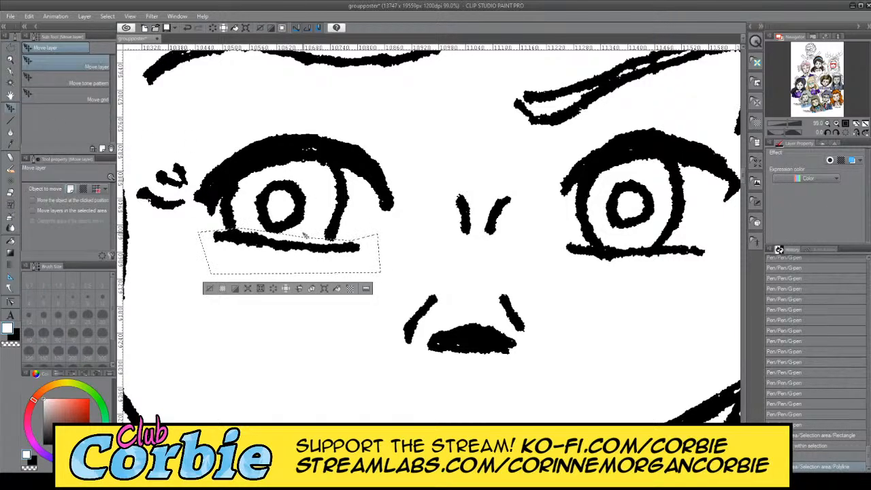
drag(305, 248, 304, 261)
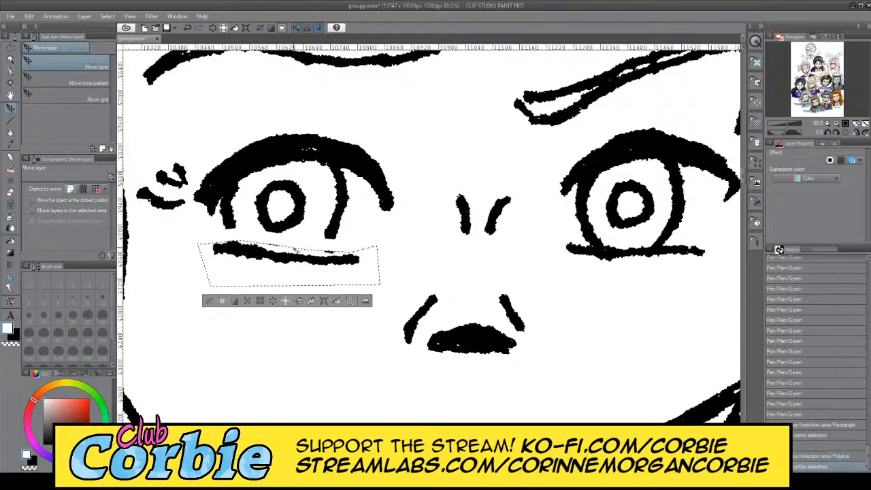
key(ctrl+d)
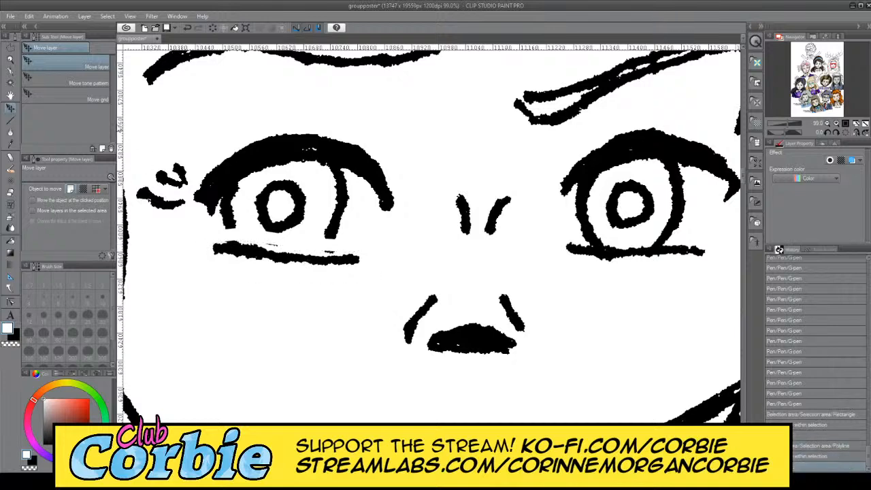
Step: Polygon-select the left eye and shift it up slightly, then deselect
click(10, 48)
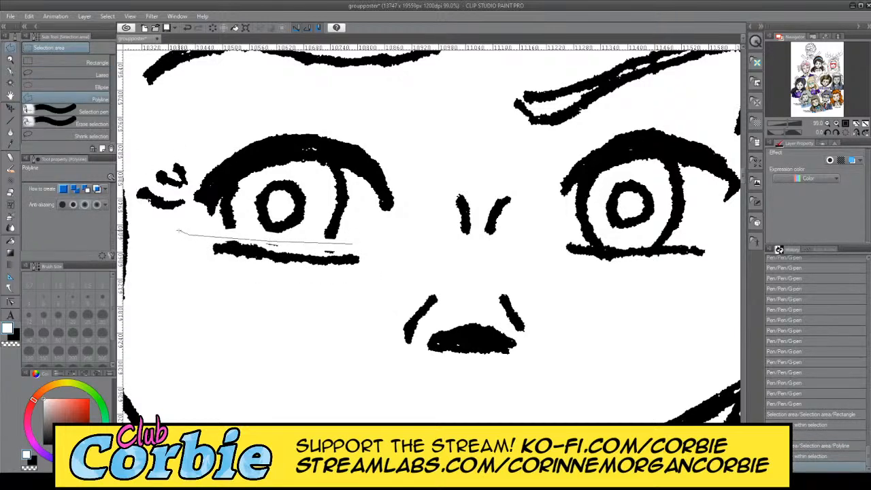
click(136, 205)
click(137, 158)
click(293, 119)
click(385, 130)
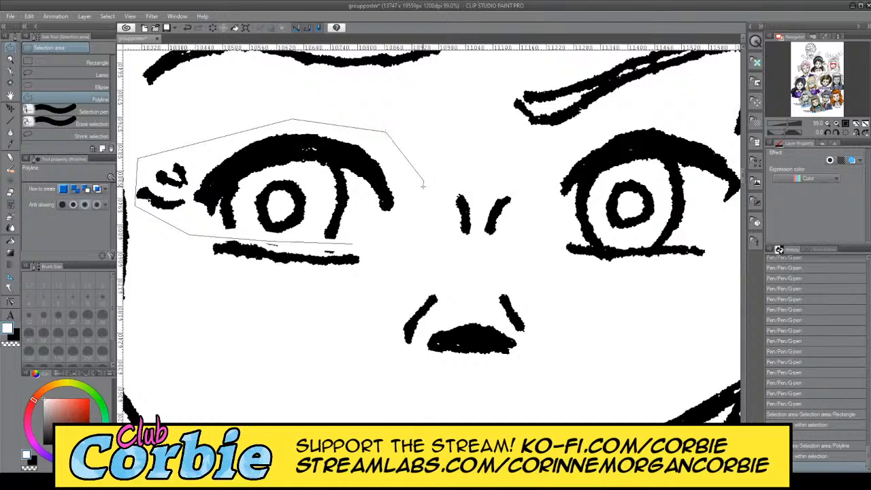
double_click(387, 228)
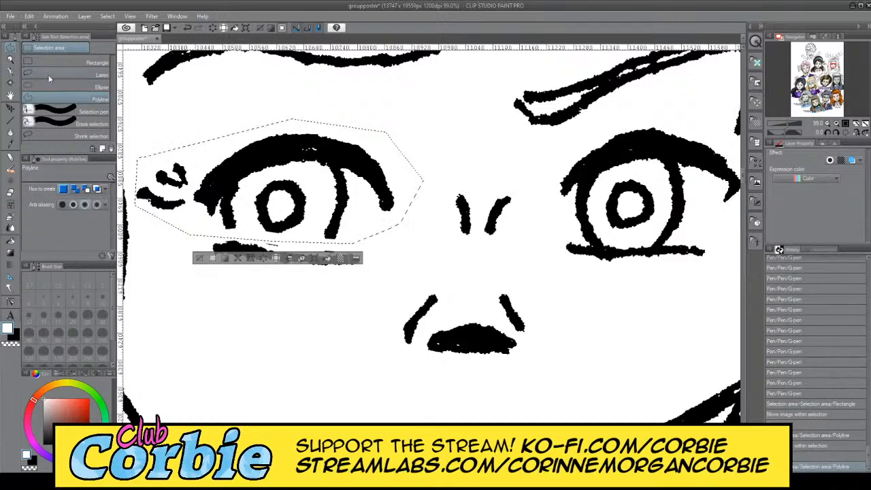
click(10, 108)
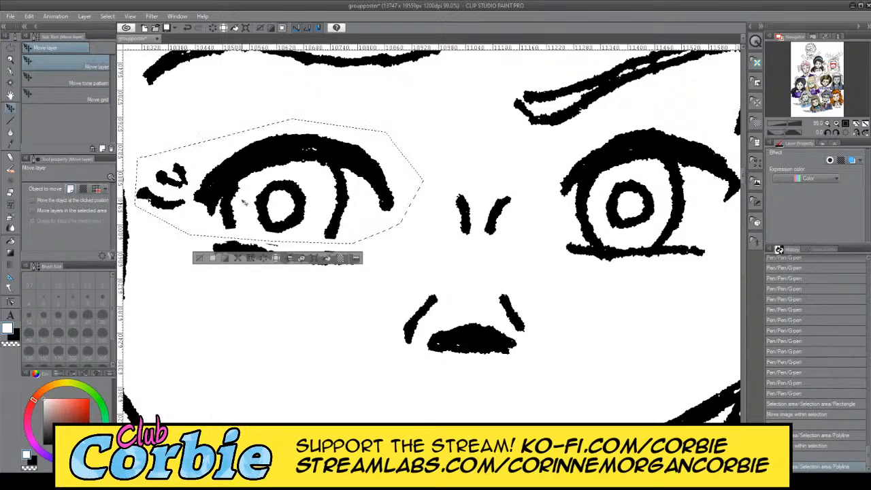
drag(244, 206, 244, 204)
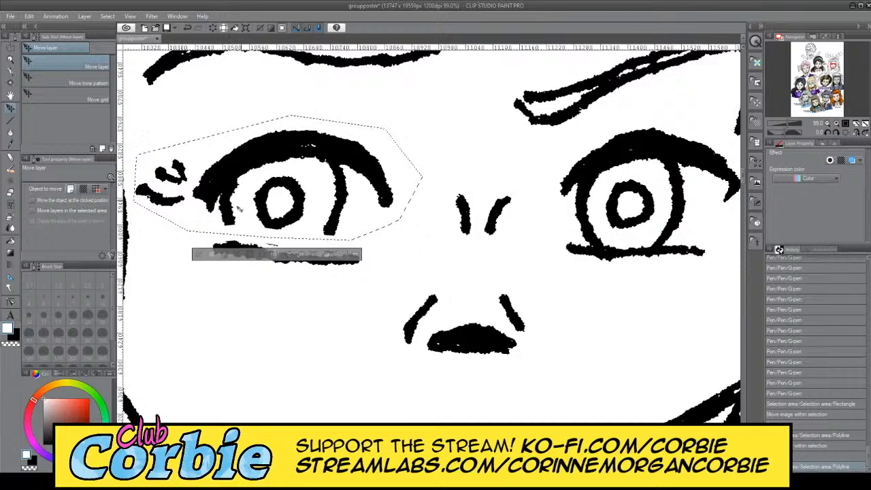
key(ctrl+d)
Step: Add a horizontal guide above the left eye
drag(312, 48, 134, 69)
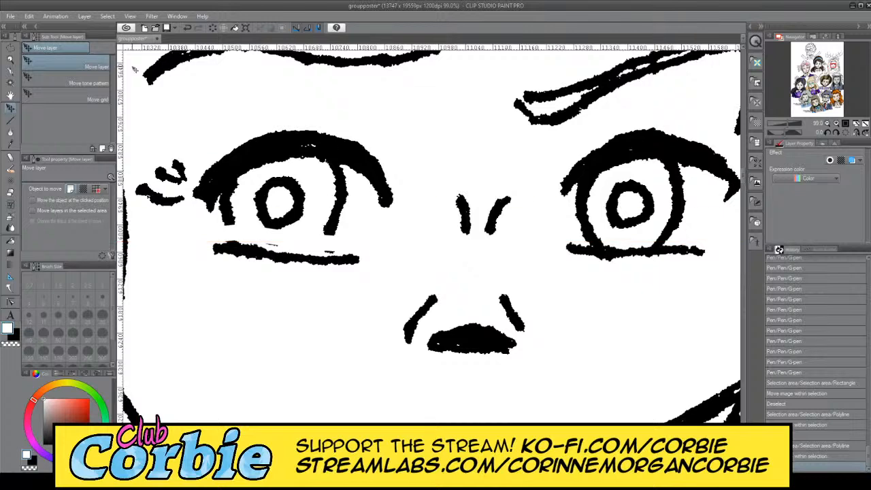
click(9, 50)
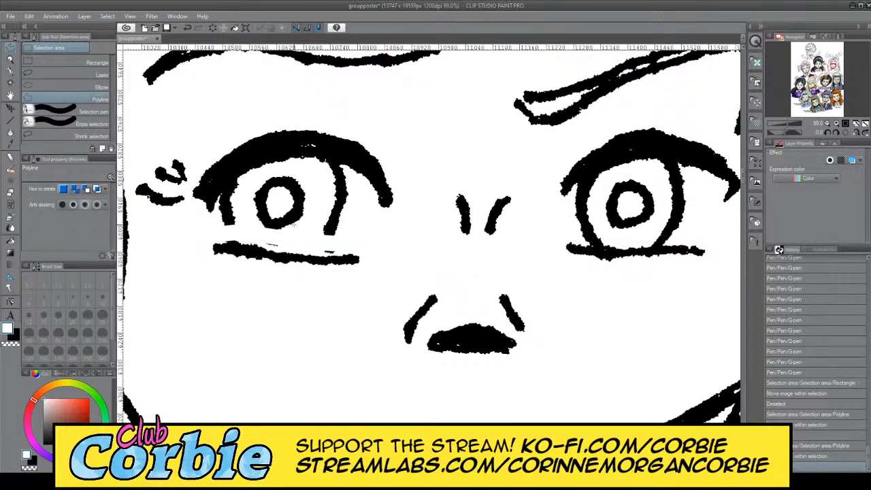
click(355, 247)
double_click(11, 62)
Step: Redraw the left eye's lower lash line smoothly and trim its edges in white
click(233, 270)
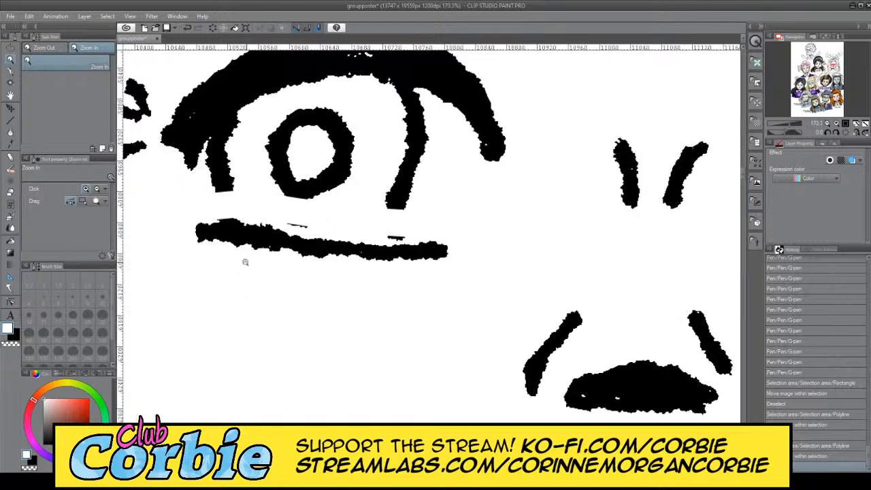
click(11, 71)
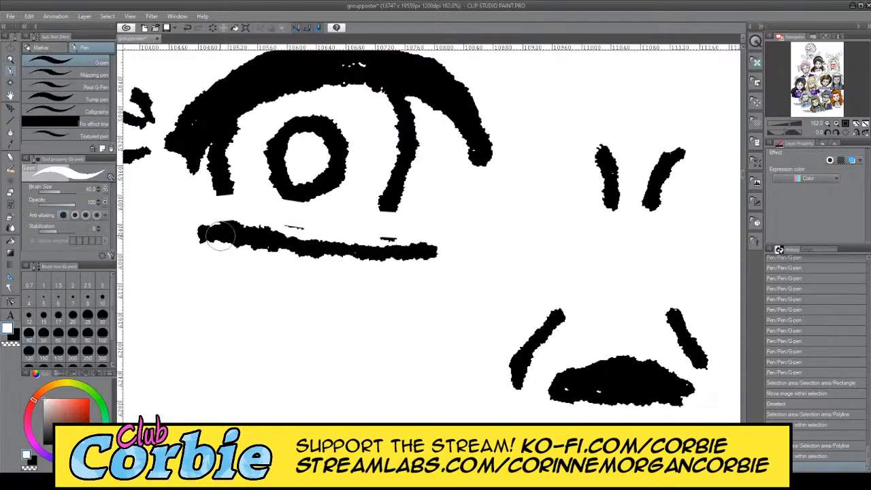
drag(204, 241, 404, 246)
key(ctrl+z)
drag(230, 238, 403, 241)
key(x)
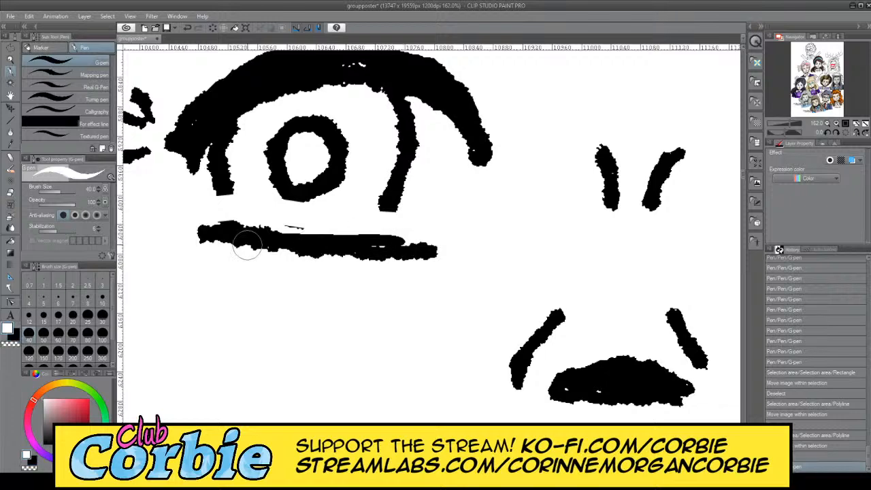
drag(280, 260, 455, 256)
drag(211, 250, 432, 253)
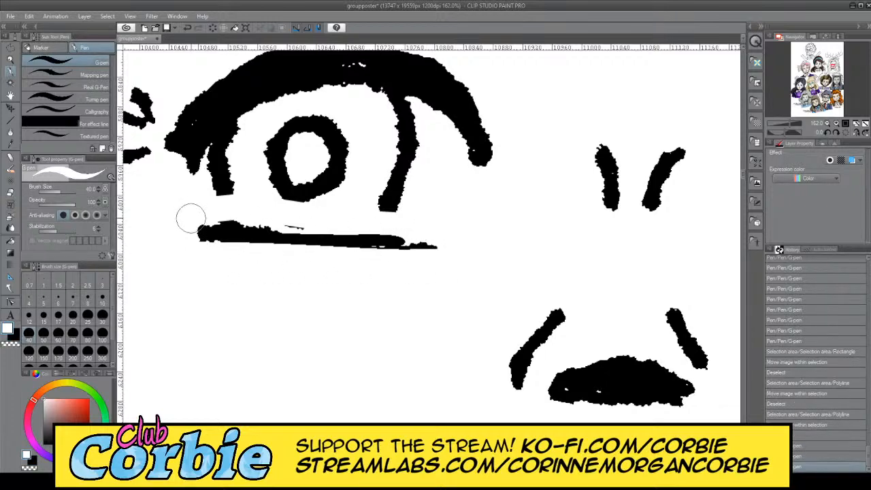
drag(189, 216, 340, 220)
Step: Thicken the lower lash line, trim its left end, and extend its right end
key(x)
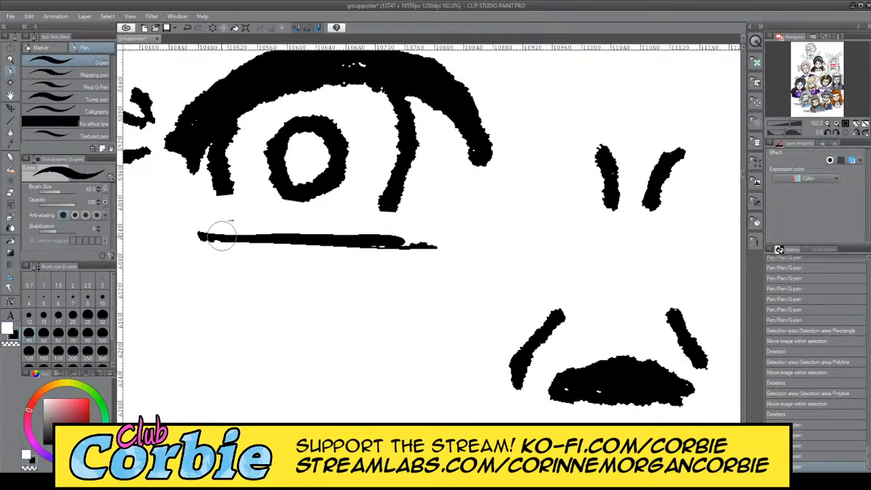
drag(218, 239, 381, 241)
key(x)
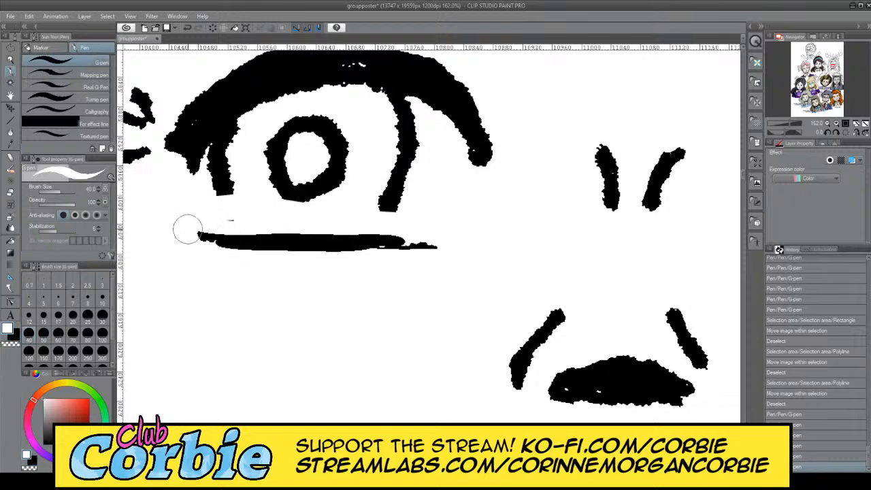
drag(193, 232, 278, 229)
key(x)
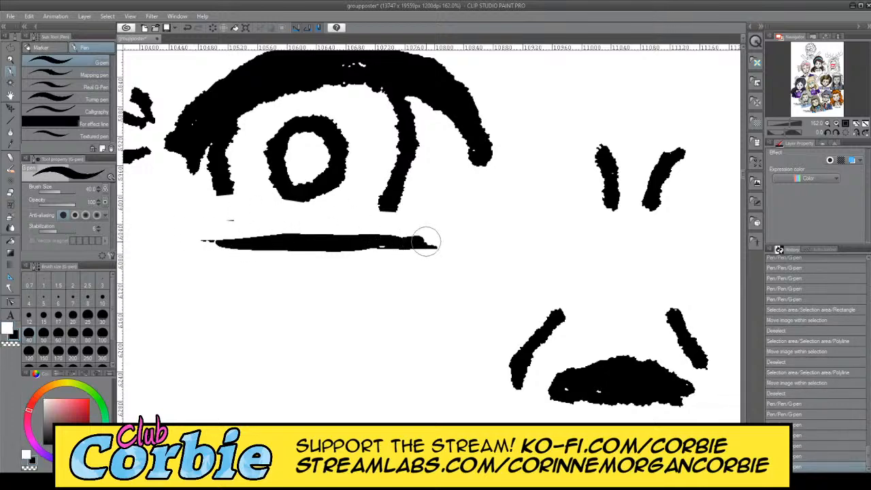
drag(427, 238, 414, 241)
key(x)
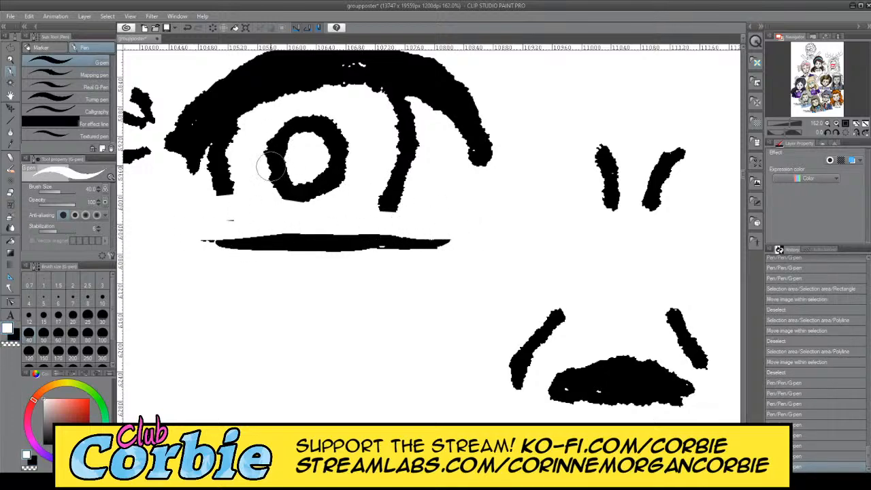
key(x)
Step: Thicken the eye's left and right sides, joining the right side to the lash line
mouse_move(241, 236)
mouse_down()
mouse_move(221, 176)
mouse_move(238, 115)
mouse_move(233, 219)
mouse_move(255, 231)
mouse_up()
key(ctrl+z)
key(ctrl+z)
drag(238, 120, 244, 229)
key(ctrl+z)
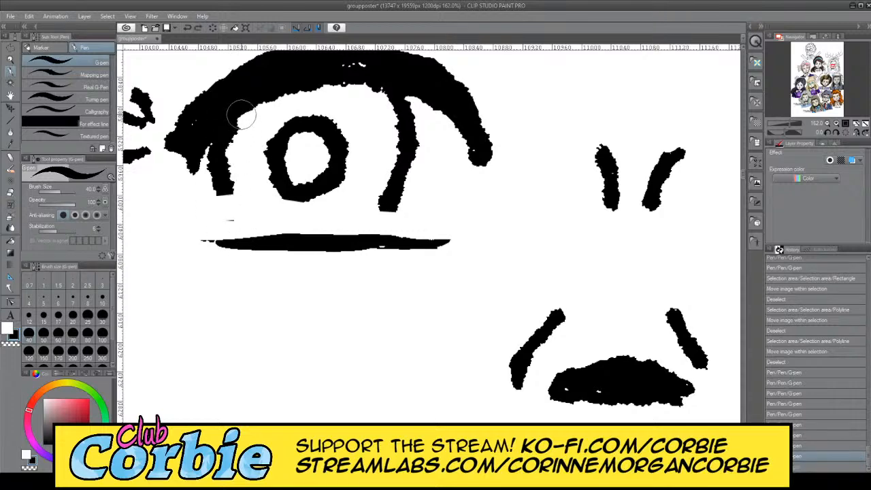
mouse_move(241, 116)
mouse_down()
mouse_move(250, 223)
mouse_move(253, 92)
mouse_up()
key(ctrl+z)
drag(225, 116, 235, 232)
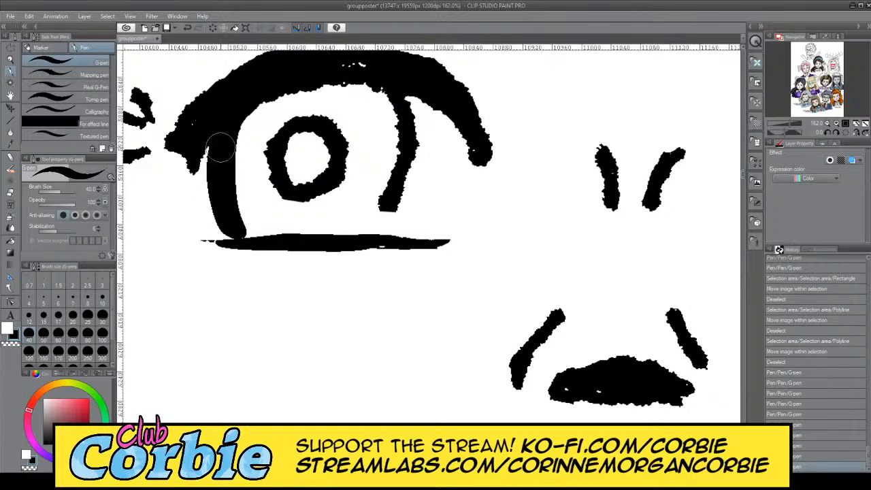
drag(220, 166, 233, 108)
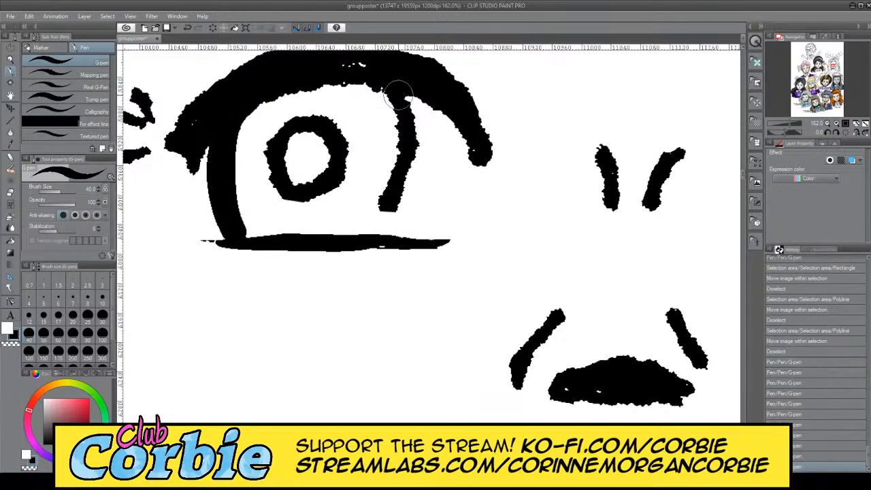
mouse_move(399, 94)
mouse_down()
mouse_move(385, 213)
mouse_move(369, 236)
mouse_move(419, 140)
mouse_move(400, 82)
mouse_up()
key(ctrl+z)
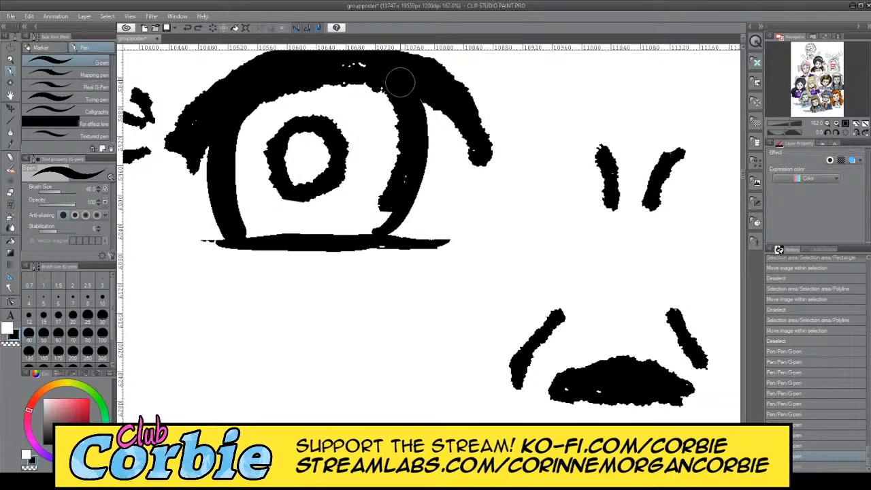
drag(403, 186, 360, 238)
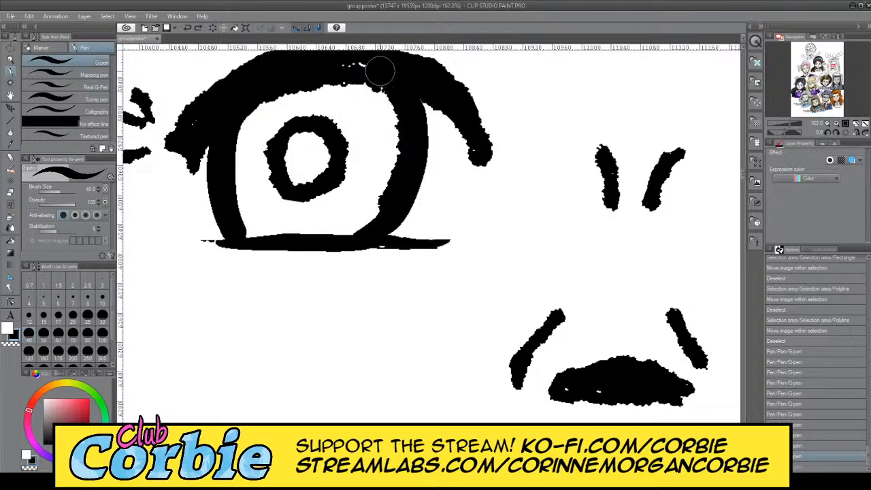
click(380, 71)
Step: Widen the eye's white under the upper lid, smoothing the lid's inner edge
key(x)
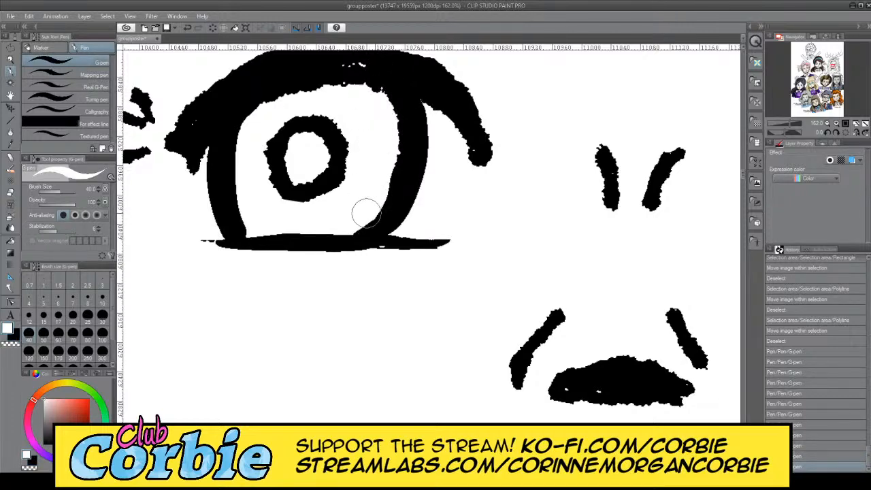
mouse_move(383, 114)
mouse_down()
mouse_move(367, 93)
mouse_move(346, 92)
mouse_move(298, 104)
mouse_up()
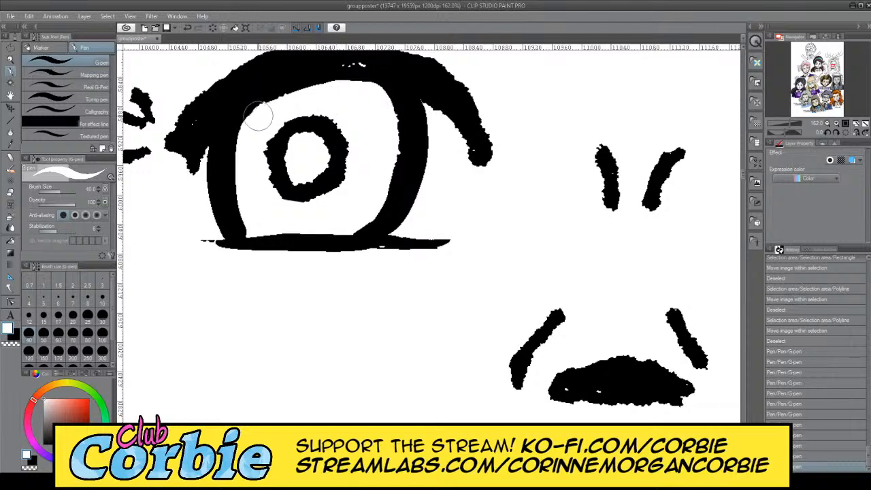
drag(258, 117, 320, 97)
Step: Thicken the iris's left side and fill the notch on its right for an even ring
key(x)
mouse_move(296, 125)
mouse_down()
mouse_move(268, 138)
mouse_move(263, 165)
mouse_up()
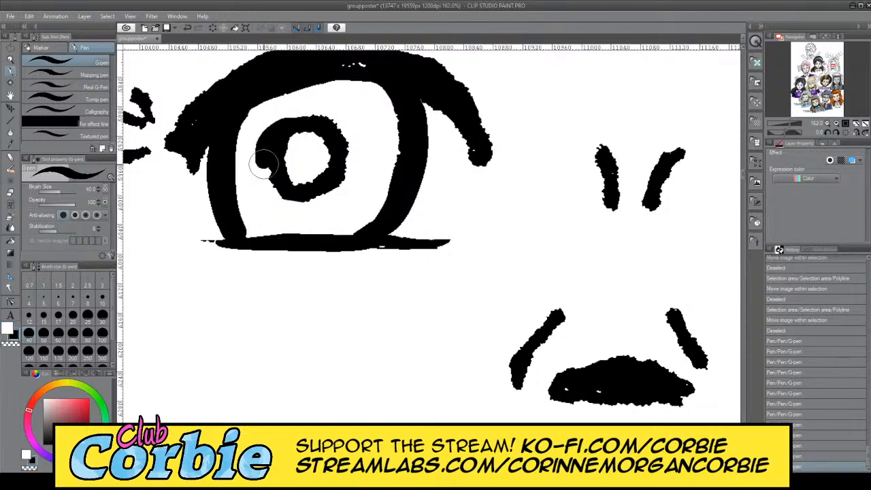
key(ctrl+z)
mouse_move(305, 126)
mouse_down()
mouse_move(272, 145)
mouse_move(273, 177)
mouse_move(295, 193)
mouse_move(322, 190)
mouse_move(337, 158)
mouse_move(335, 129)
mouse_move(314, 117)
mouse_move(289, 131)
mouse_move(312, 131)
mouse_move(304, 122)
mouse_move(278, 132)
mouse_move(273, 165)
mouse_move(288, 193)
mouse_move(313, 197)
mouse_move(333, 164)
mouse_up()
key(ctrl+z)
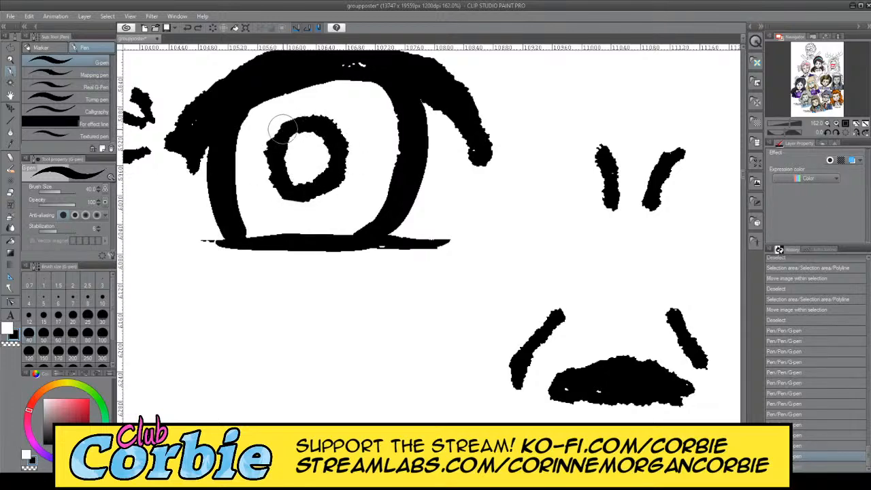
mouse_move(282, 127)
mouse_down()
mouse_move(269, 151)
mouse_move(272, 180)
mouse_up()
mouse_move(337, 158)
mouse_down()
mouse_move(331, 124)
mouse_move(283, 127)
mouse_move(276, 149)
mouse_move(290, 163)
mouse_move(301, 167)
mouse_move(317, 155)
mouse_move(311, 142)
mouse_move(299, 150)
mouse_move(309, 189)
mouse_up()
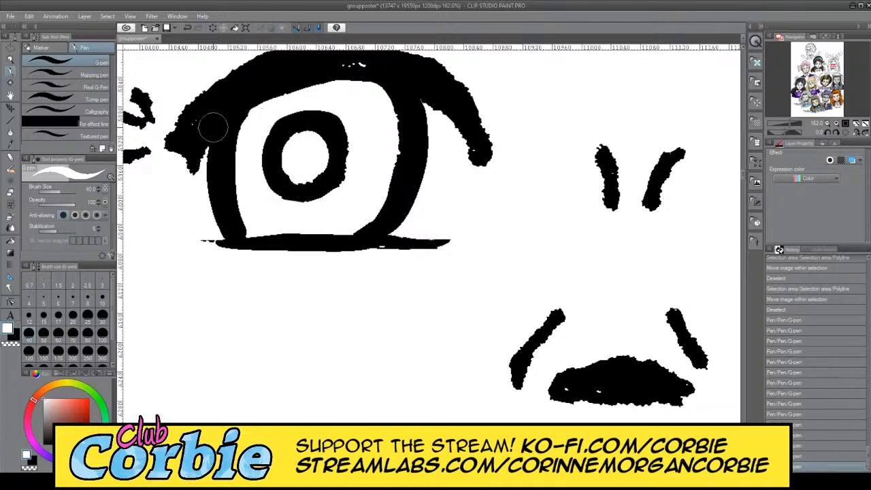
click(10, 58)
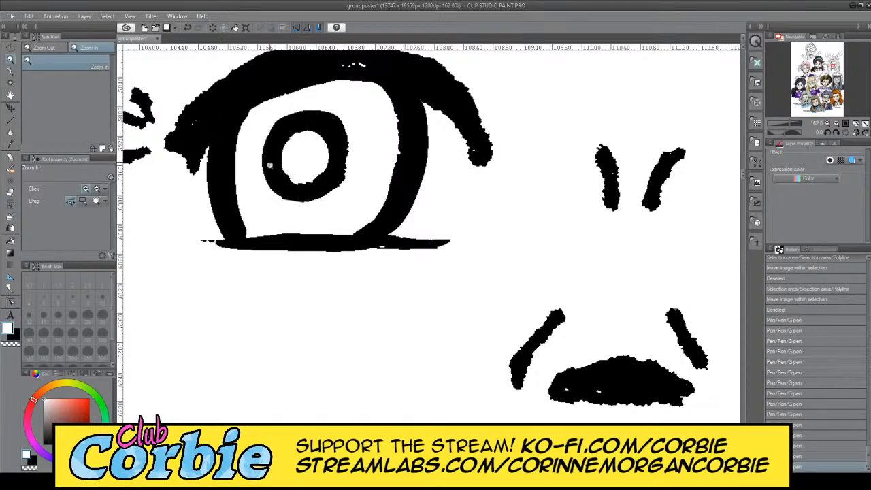
Step: Thicken the upper eyelid, taper its right end, and trim its upper edge in white
drag(270, 166, 285, 123)
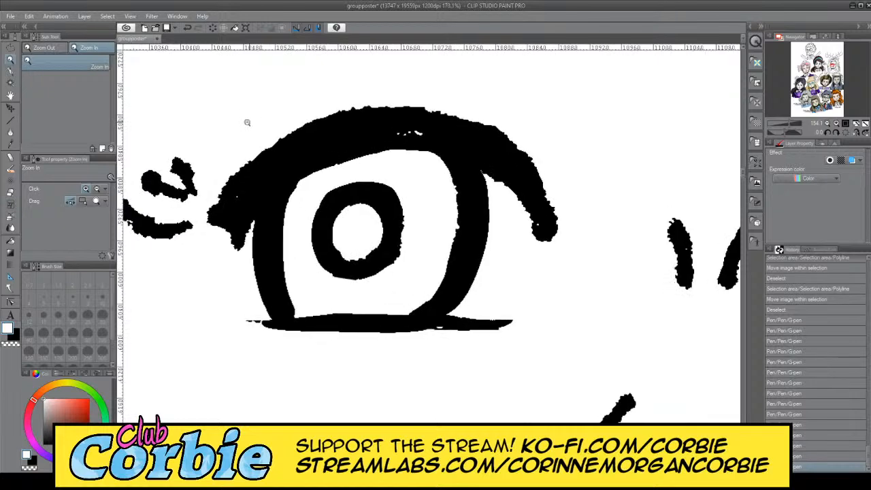
click(10, 72)
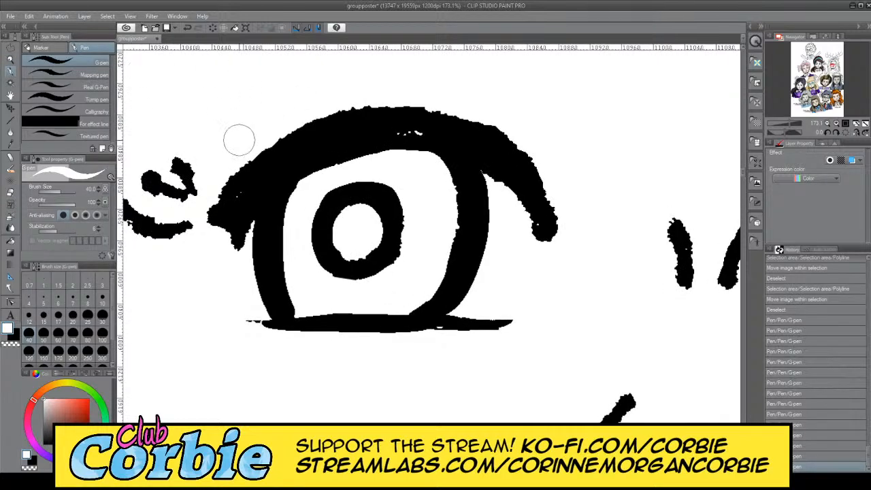
mouse_move(234, 167)
mouse_down()
mouse_move(336, 111)
mouse_move(458, 120)
mouse_move(527, 157)
mouse_up()
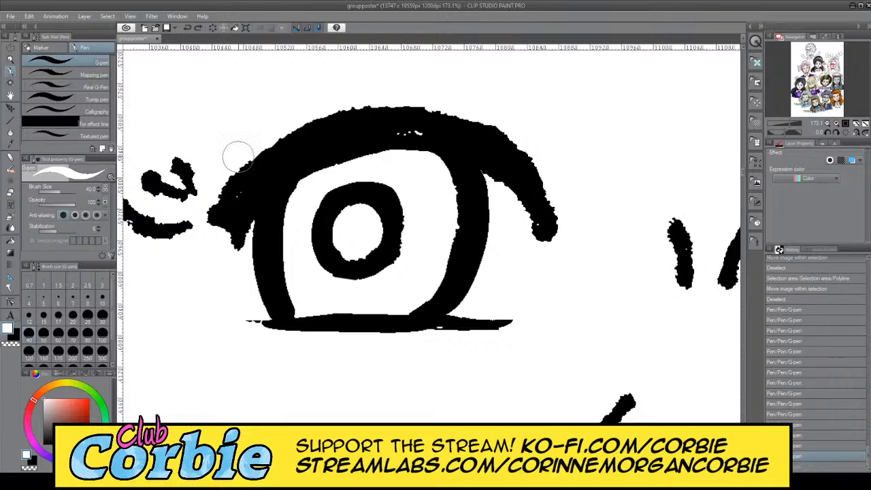
mouse_move(293, 122)
mouse_down()
mouse_move(403, 93)
mouse_move(472, 116)
mouse_move(527, 156)
mouse_move(558, 243)
mouse_move(262, 119)
mouse_up()
mouse_move(202, 201)
mouse_down()
mouse_move(273, 132)
mouse_move(330, 107)
mouse_move(421, 99)
mouse_move(515, 134)
mouse_up()
key(ctrl+z)
mouse_move(218, 183)
mouse_down()
mouse_move(261, 138)
mouse_move(330, 105)
mouse_move(464, 105)
mouse_move(529, 158)
mouse_move(553, 215)
mouse_move(547, 249)
mouse_up()
Step: Ink the eyelid's tail and inner corner in black, then white out the blob below the corner
key(x)
drag(445, 139, 496, 151)
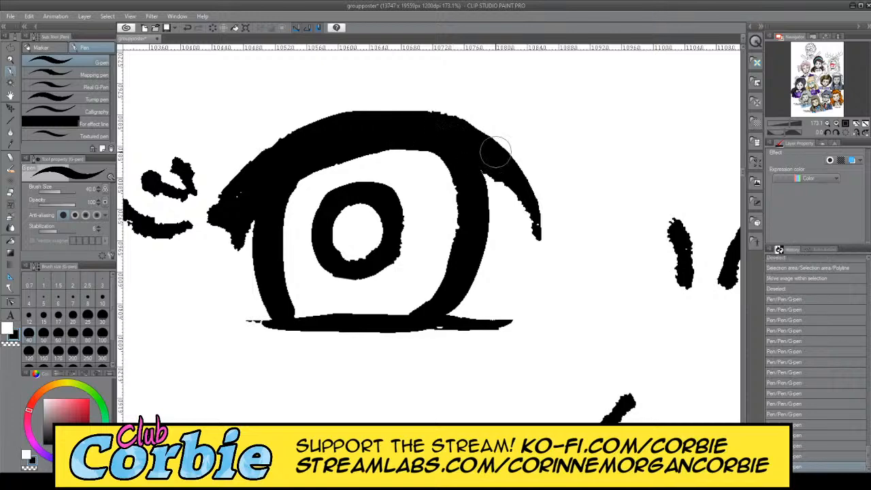
drag(536, 231, 477, 147)
key(ctrl+z)
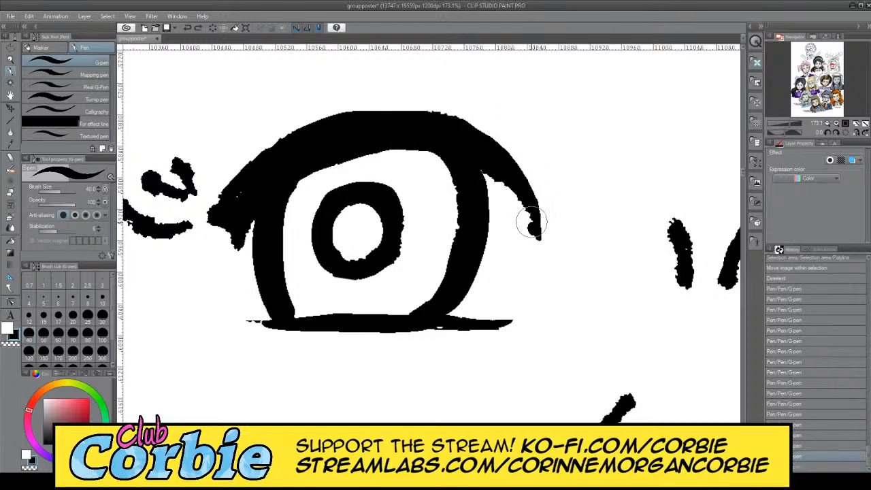
drag(531, 222, 470, 149)
mouse_move(208, 230)
mouse_down()
mouse_move(223, 201)
mouse_move(243, 194)
mouse_up()
key(x)
mouse_move(235, 235)
mouse_down()
mouse_move(237, 257)
mouse_move(239, 230)
mouse_move(225, 240)
mouse_move(254, 226)
mouse_up()
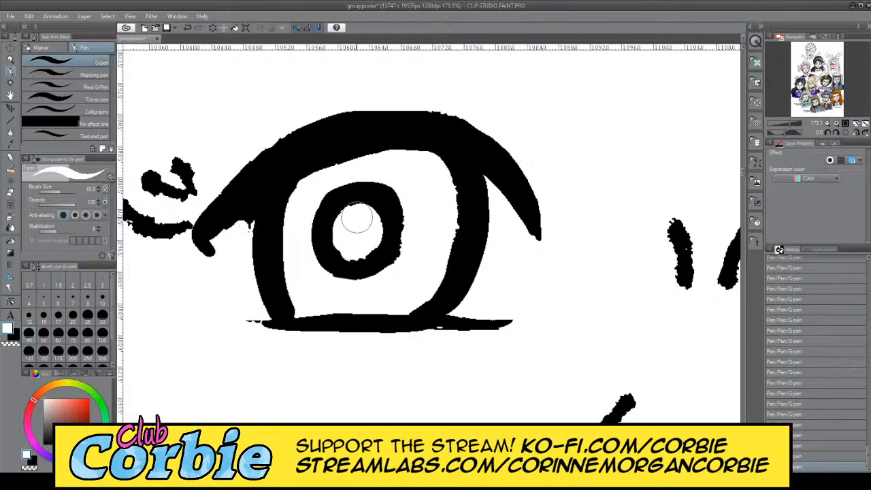
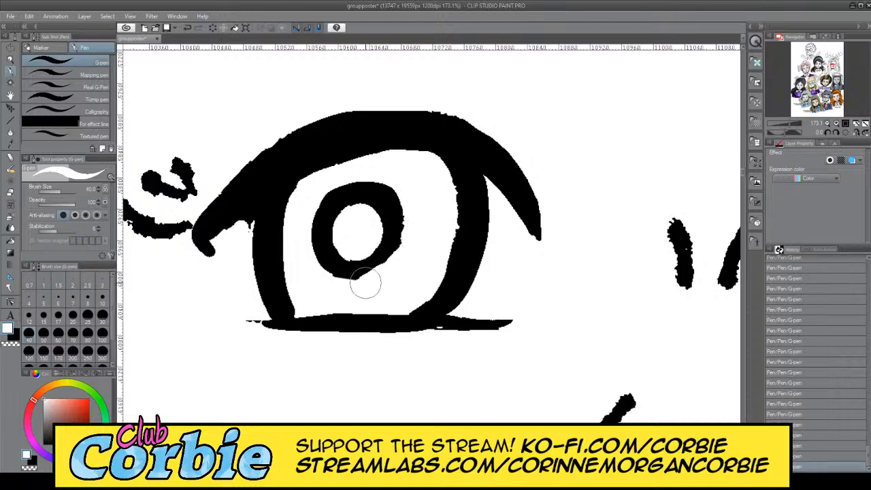
Step: Try a white touch-up on the iris's inner right edge, discard it, and return to black ink
key(ctrl+z)
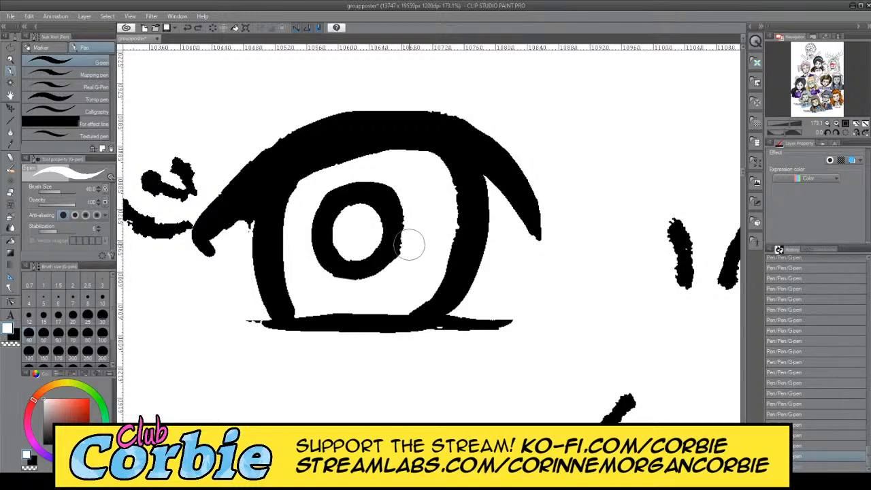
key(ctrl+y)
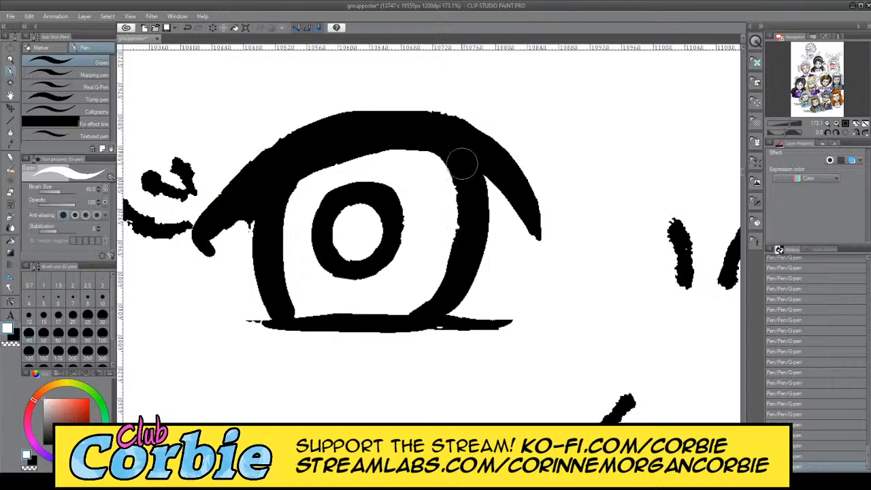
mouse_move(462, 163)
mouse_down()
mouse_move(455, 243)
mouse_move(460, 164)
mouse_up()
key(ctrl+z)
key(x)
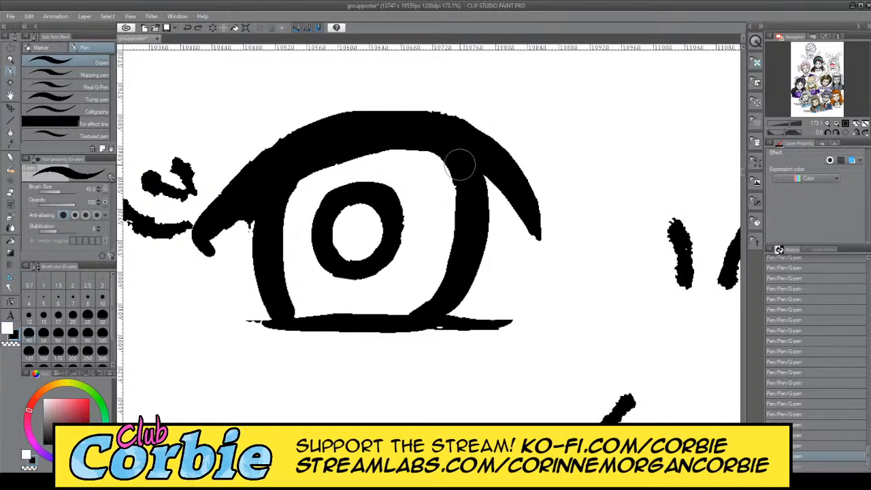
Step: Zoom out to check the face, then zoom in close on the eye's outer corner
click(11, 60)
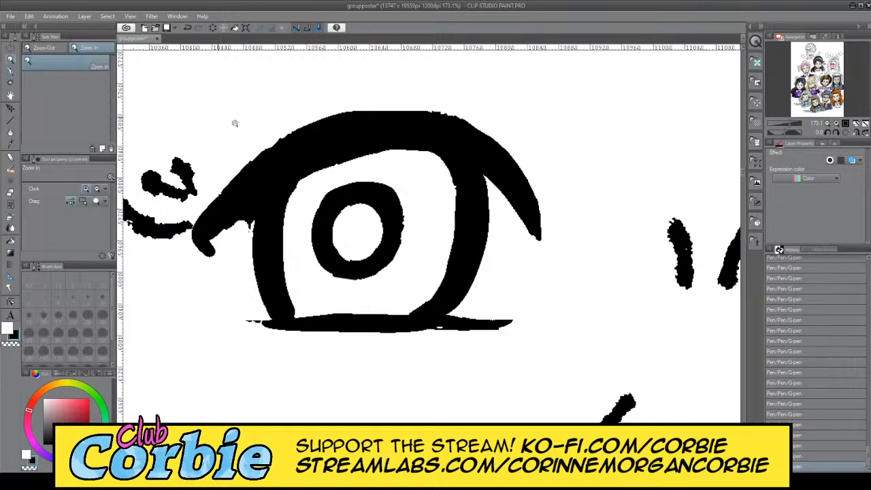
drag(370, 174, 422, 180)
drag(296, 183, 361, 183)
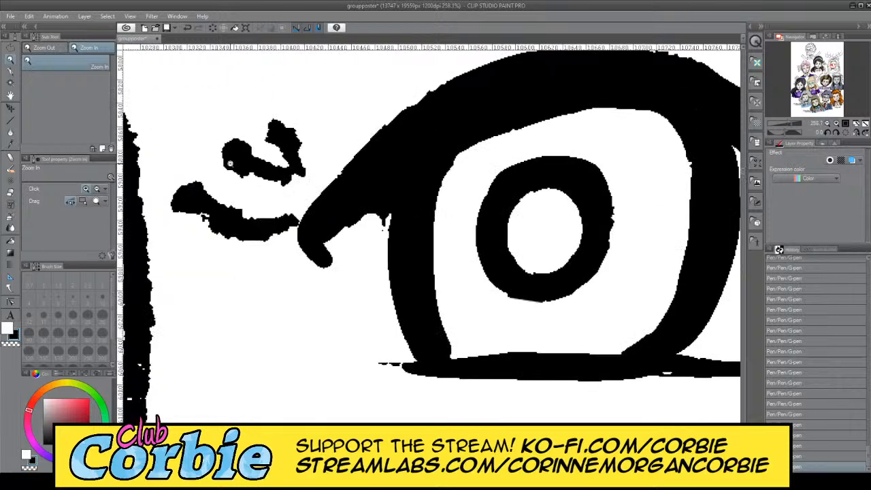
Step: With the G-pen in white, taper the lower lash and trim the left lash's end
click(11, 70)
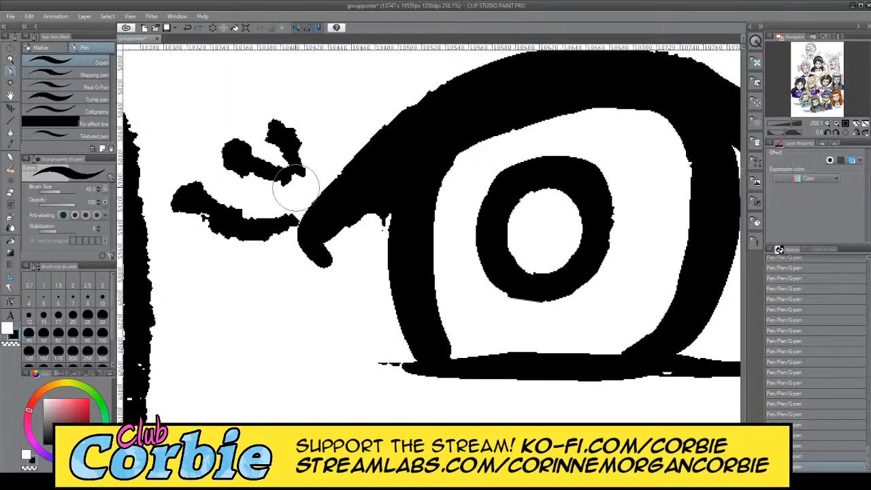
key(x)
mouse_move(288, 205)
mouse_down()
mouse_move(267, 238)
mouse_move(229, 249)
mouse_up()
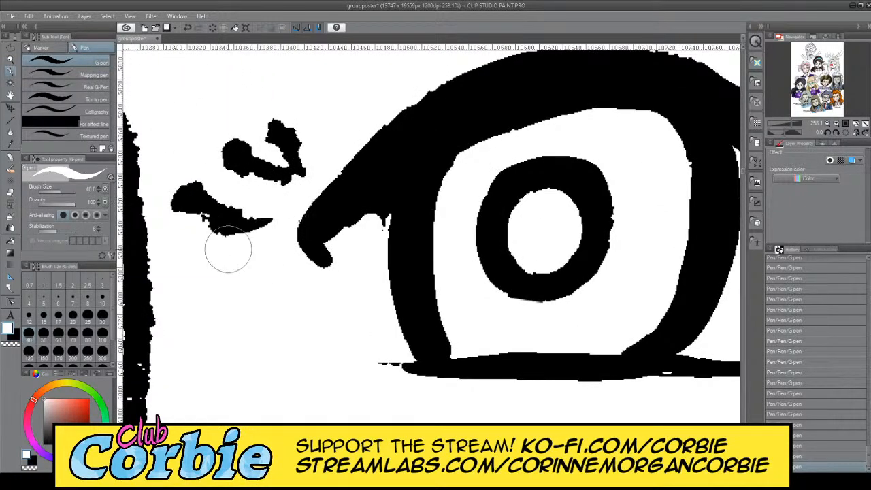
key(ctrl+z)
mouse_move(307, 206)
mouse_down()
mouse_move(285, 234)
mouse_move(240, 249)
mouse_move(307, 196)
mouse_move(281, 229)
mouse_move(246, 248)
mouse_up()
key(ctrl+z)
drag(178, 187, 220, 249)
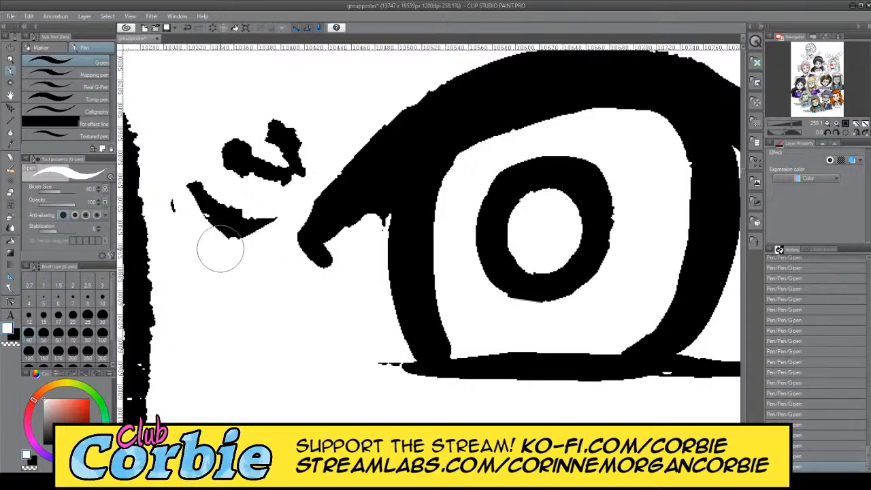
key(ctrl+z)
mouse_move(169, 186)
mouse_down()
mouse_move(229, 247)
mouse_move(258, 236)
mouse_up()
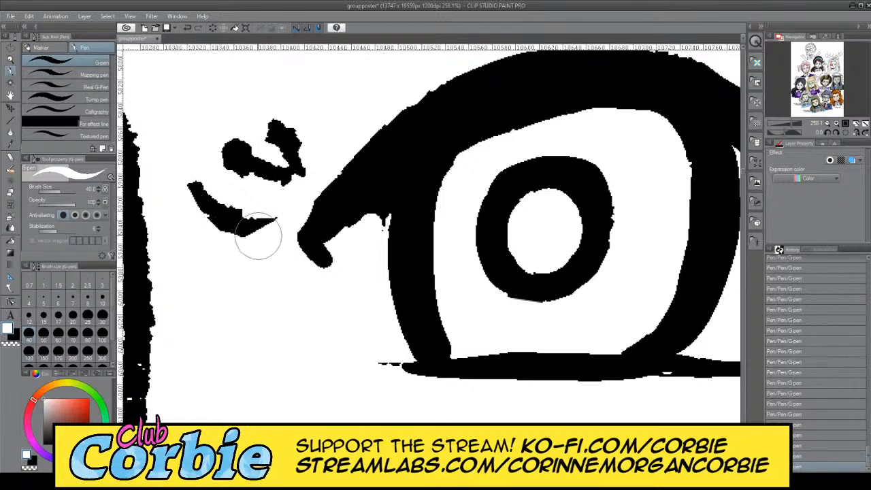
drag(206, 188, 255, 220)
key(ctrl+z)
Step: In black, reshape the left lash's upper edge and thicken the middle lash
key(x)
drag(207, 190, 218, 201)
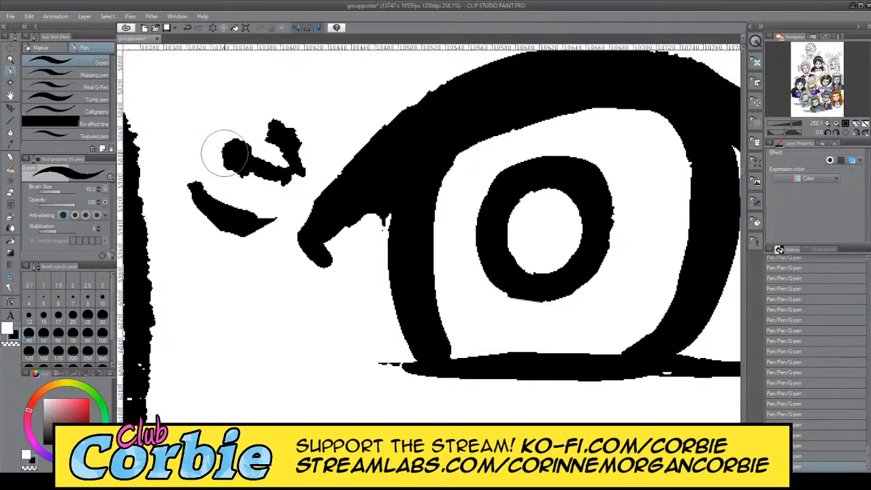
drag(222, 149, 284, 190)
mouse_move(279, 124)
mouse_down()
mouse_move(324, 149)
mouse_move(317, 156)
mouse_up()
key(ctrl+z)
Step: Trim the middle lash, erase the bridge to the upper lash, and remove the speck below it
key(x)
mouse_move(227, 142)
mouse_down()
mouse_move(285, 168)
mouse_move(306, 166)
mouse_move(232, 129)
mouse_move(271, 143)
mouse_up()
drag(251, 112, 327, 128)
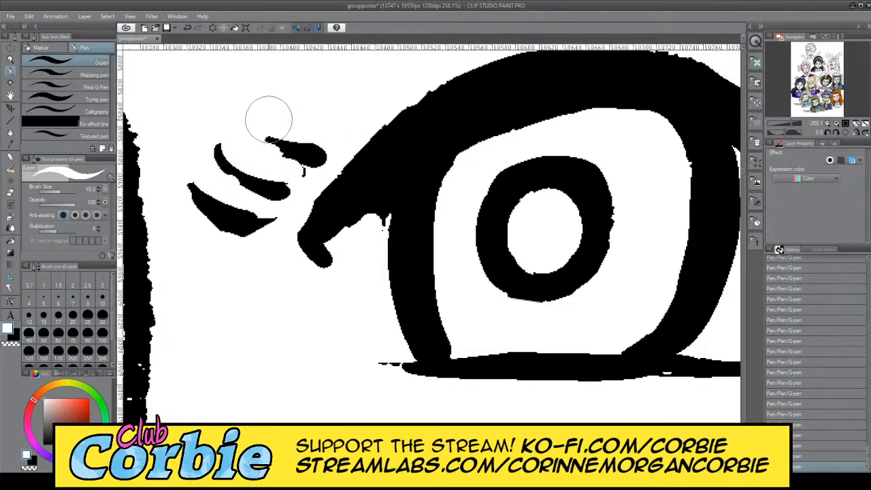
drag(268, 120, 334, 134)
key(ctrl+z)
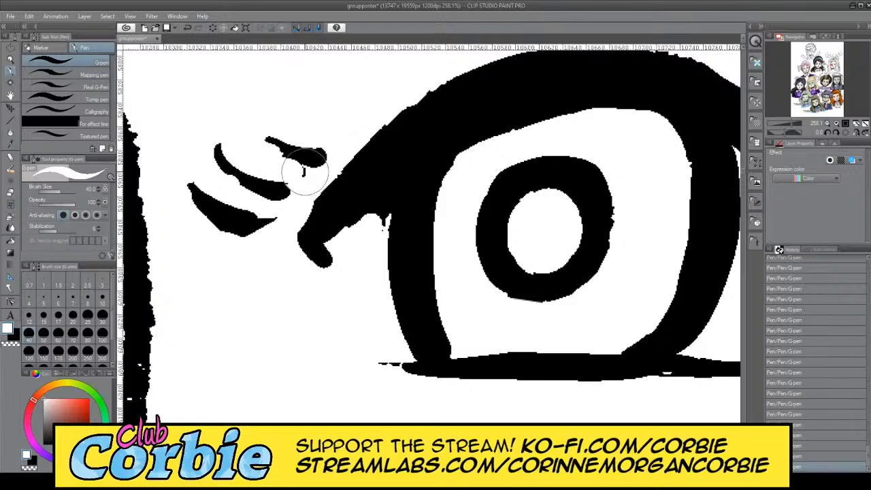
drag(301, 174, 310, 170)
drag(205, 178, 245, 195)
key(ctrl+z)
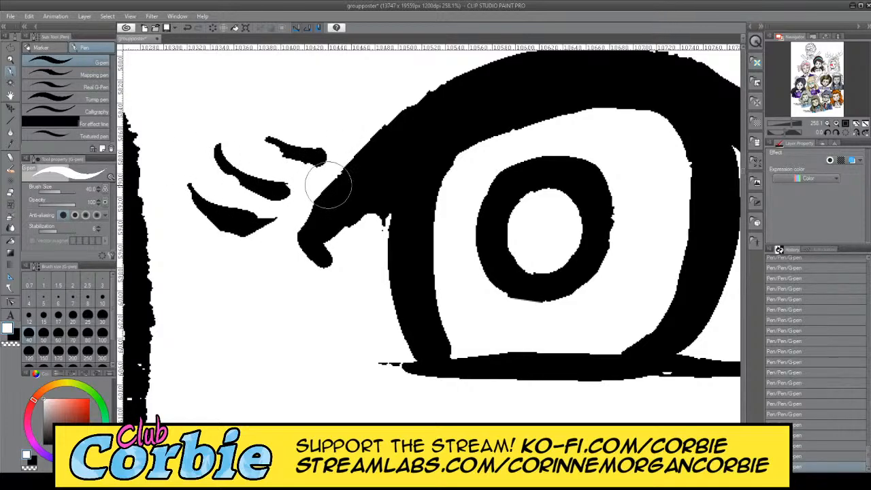
Step: Fill the notch under the hooked eye corner in black and trim its rounded tip in white
key(x)
mouse_move(356, 219)
mouse_down()
mouse_move(354, 243)
mouse_move(364, 224)
mouse_move(345, 257)
mouse_up()
key(x)
drag(365, 221, 375, 216)
Step: Retry trimming the hook's outer edge, then smooth the upper edge of the eye's arch
mouse_move(322, 185)
mouse_down()
mouse_move(277, 252)
mouse_move(278, 272)
mouse_move(286, 239)
mouse_move(374, 128)
mouse_move(440, 84)
mouse_up()
key(ctrl+z)
key(ctrl+z)
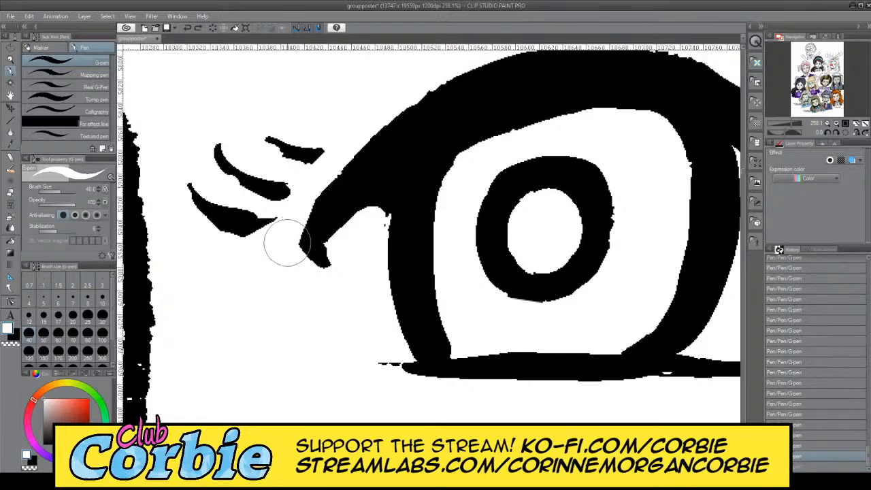
mouse_move(282, 243)
mouse_down()
mouse_move(339, 163)
mouse_move(441, 83)
mouse_up()
key(ctrl+z)
key(ctrl+z)
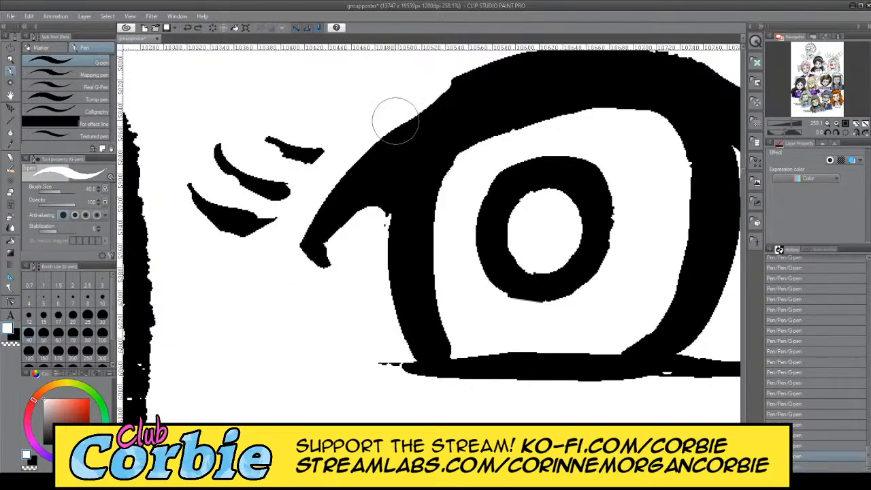
mouse_move(292, 234)
mouse_down()
mouse_move(314, 195)
mouse_move(424, 91)
mouse_up()
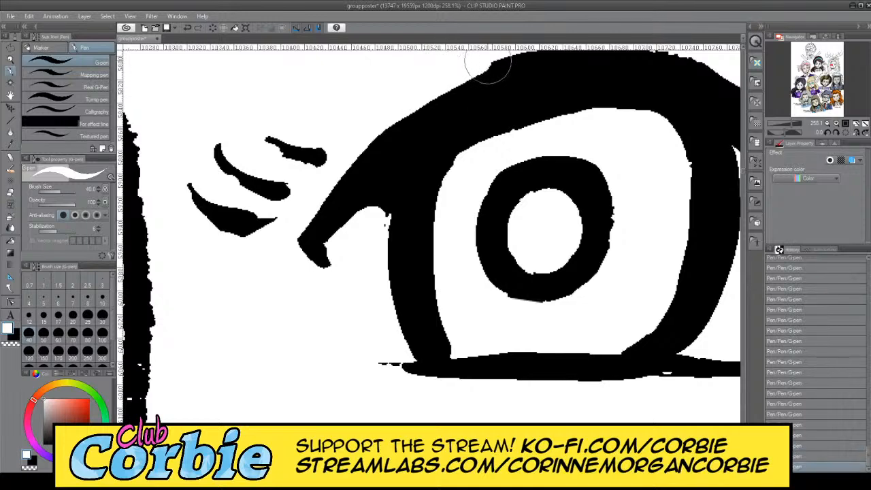
key(ctrl+z)
drag(292, 185, 457, 74)
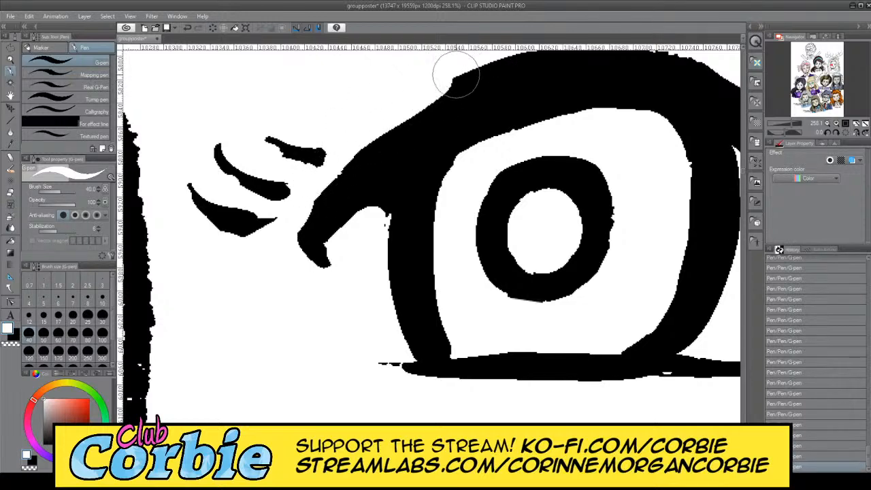
key(ctrl+z)
drag(385, 107, 492, 51)
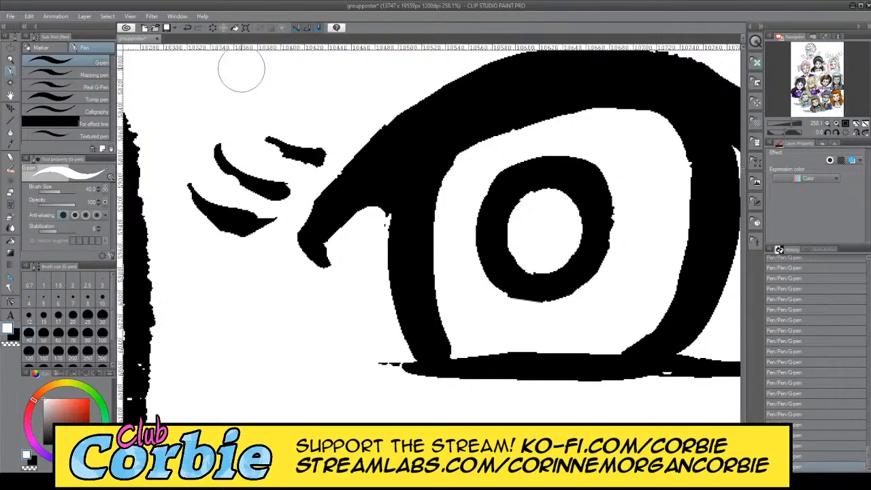
Step: Zoom out to review the face alongside the other characters
click(12, 60)
drag(309, 164, 278, 163)
drag(376, 153, 447, 145)
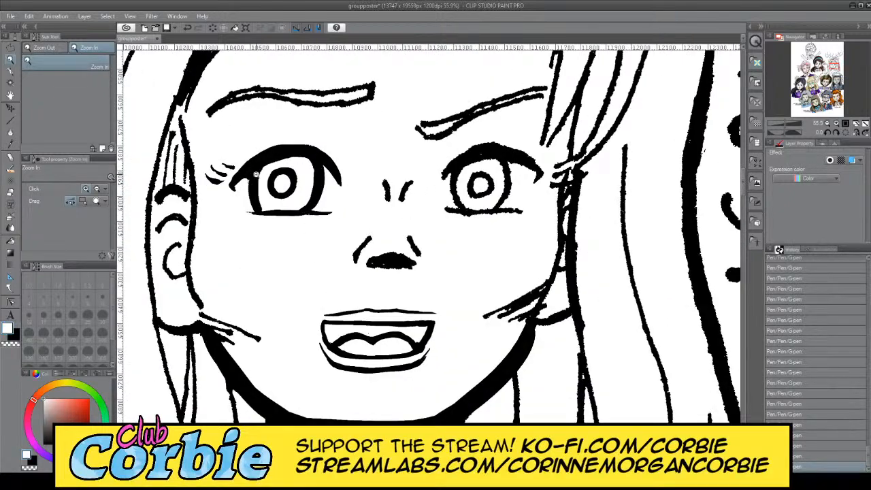
Step: Select the iris with a polyline selection, shift it slightly right, and deselect
drag(254, 174, 255, 144)
click(12, 49)
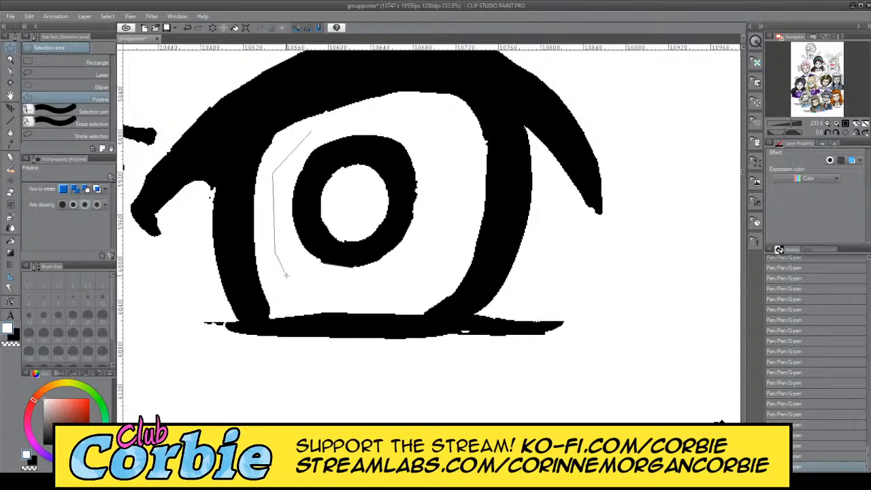
double_click(340, 120)
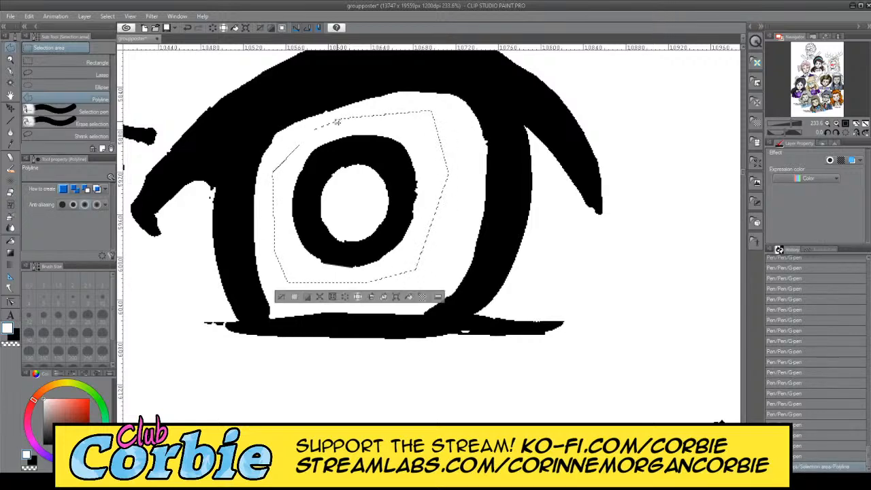
click(10, 108)
drag(346, 212, 351, 210)
key(ctrl+d)
Step: Zoom out to the whole character, then reframe the view on the face
click(10, 61)
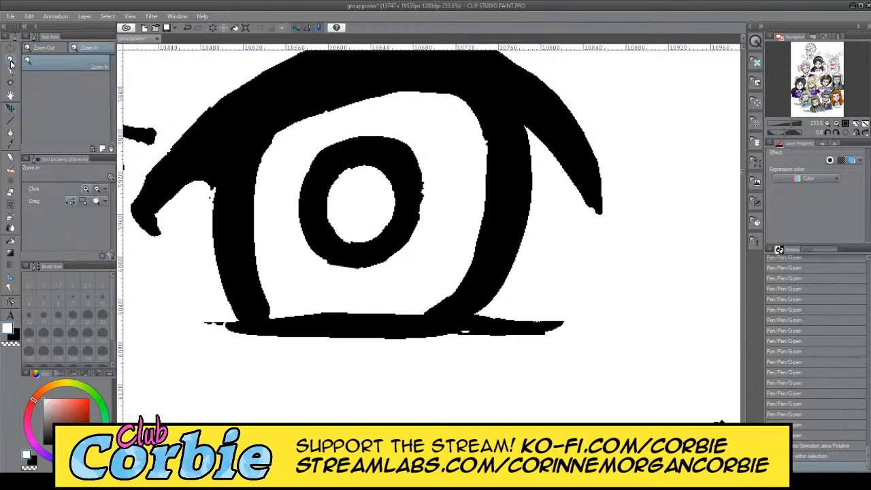
drag(308, 260, 231, 267)
drag(373, 239, 480, 249)
drag(359, 212, 340, 228)
drag(435, 222, 476, 224)
Step: Zoom in close on the left eye and thicken the middle eyelash in black
drag(418, 241, 442, 241)
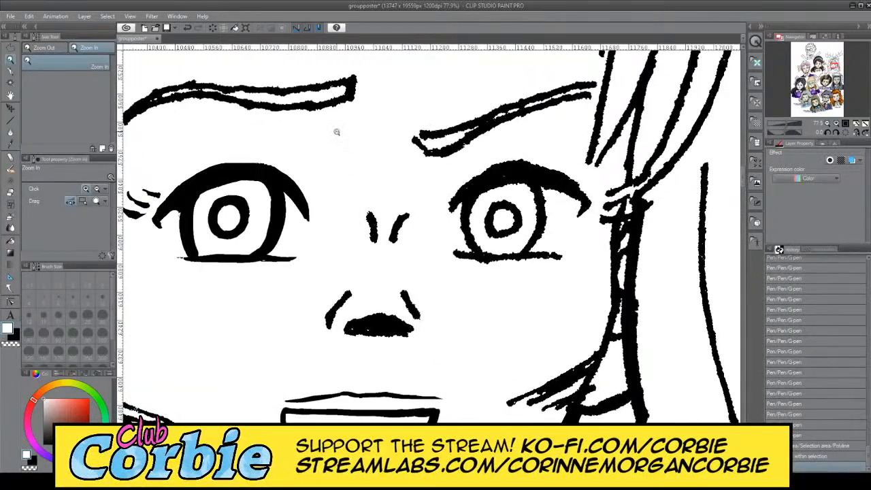
drag(192, 183, 241, 188)
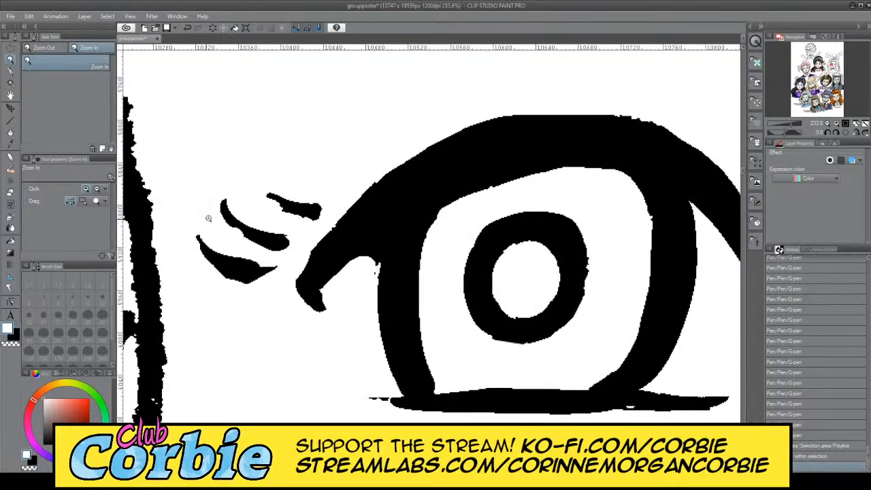
drag(209, 217, 231, 236)
click(11, 72)
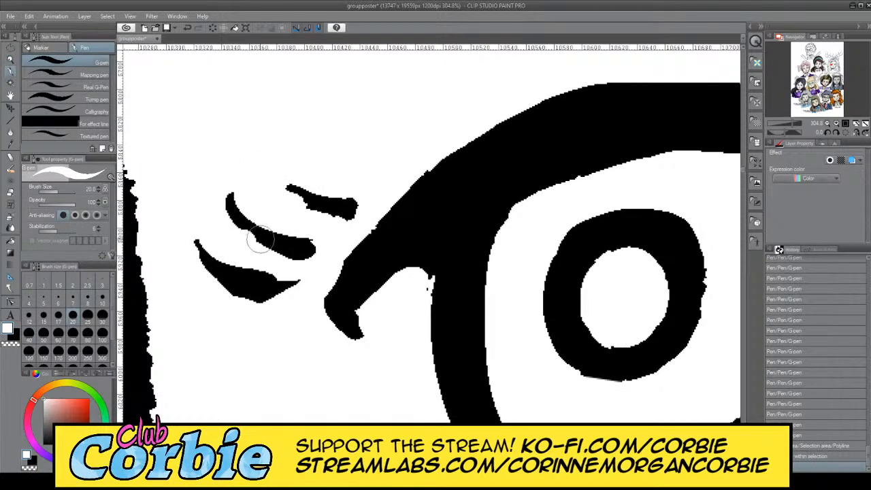
drag(264, 236, 247, 222)
key(ctrl+z)
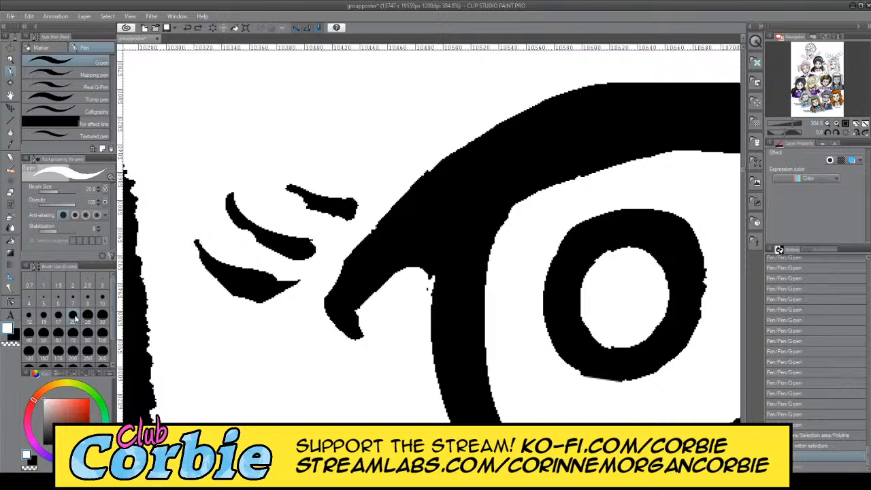
click(14, 335)
drag(238, 222, 272, 241)
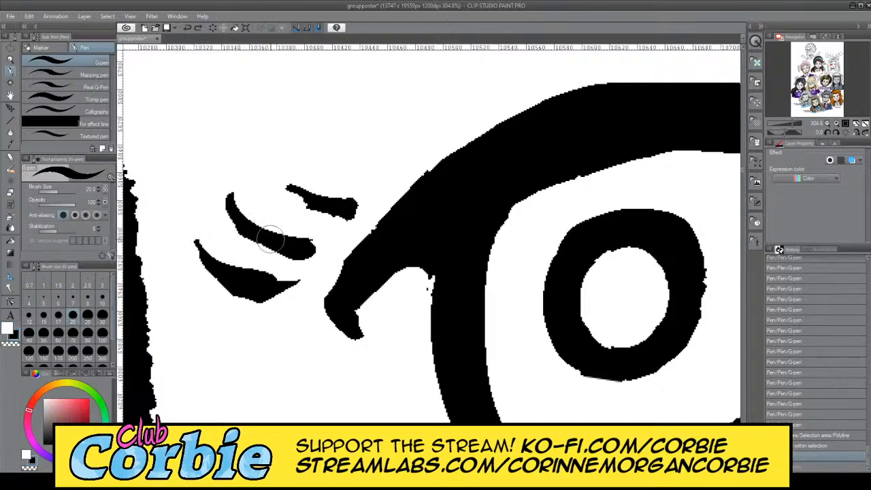
Step: Extend the top lash, thin its tip in white, and smooth the upper lid edge in black
drag(282, 182, 334, 204)
key(x)
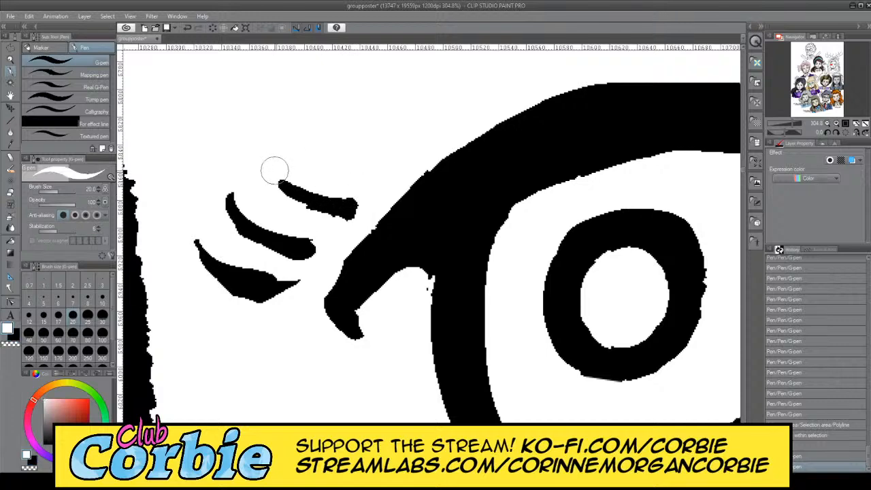
drag(274, 170, 341, 187)
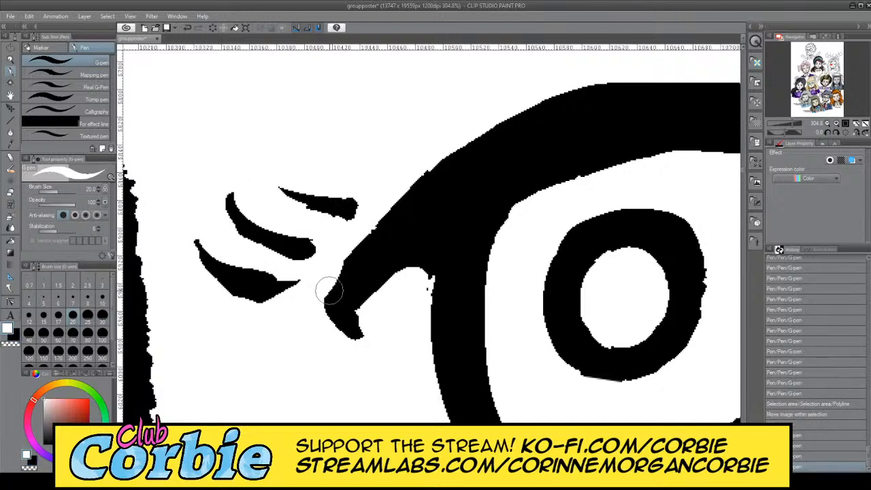
drag(328, 290, 373, 236)
key(ctrl+z)
key(x)
drag(334, 288, 416, 204)
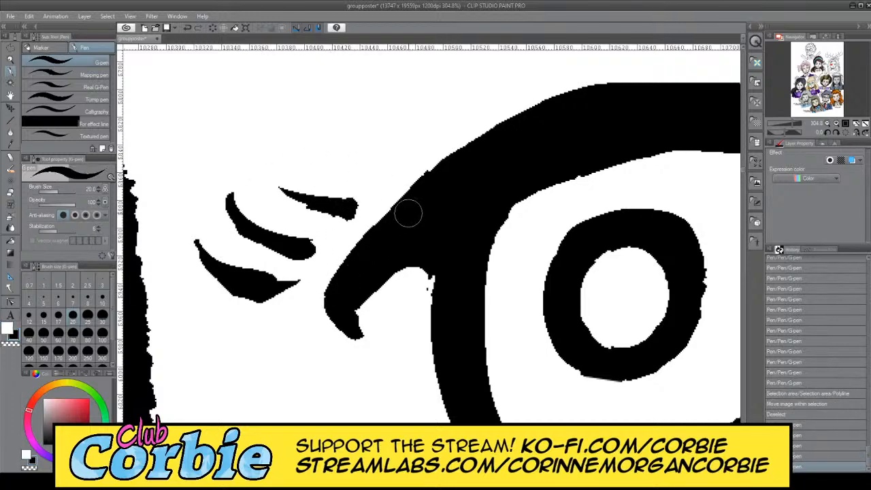
click(10, 59)
Step: Zoom out to the whole portrait, then zoom in on Morrigan's left ear
drag(251, 157, 191, 157)
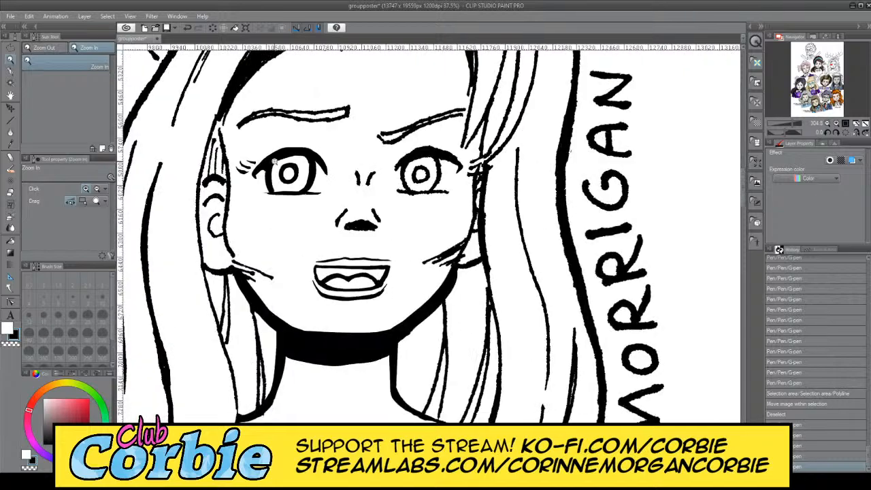
drag(320, 157, 348, 164)
drag(323, 206, 363, 193)
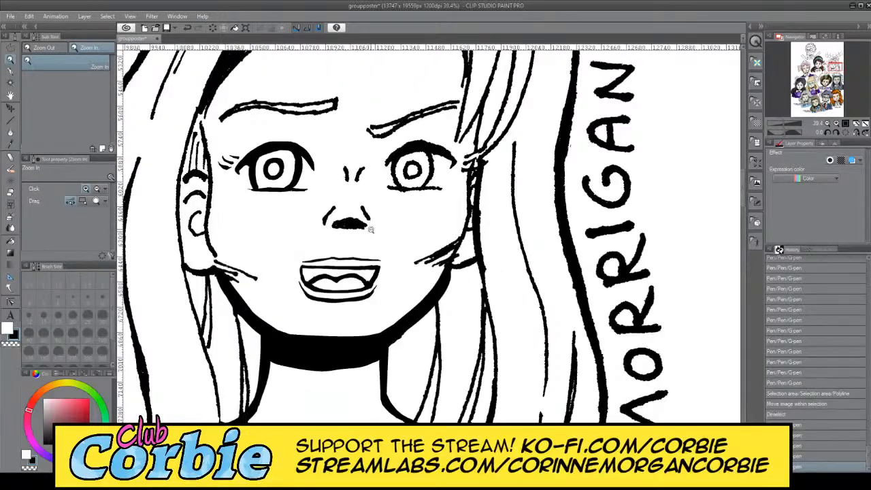
mouse_move(370, 230)
mouse_down()
mouse_move(349, 211)
mouse_move(366, 216)
mouse_up()
mouse_move(260, 230)
mouse_down()
mouse_move(279, 219)
mouse_move(251, 265)
mouse_move(253, 231)
mouse_up()
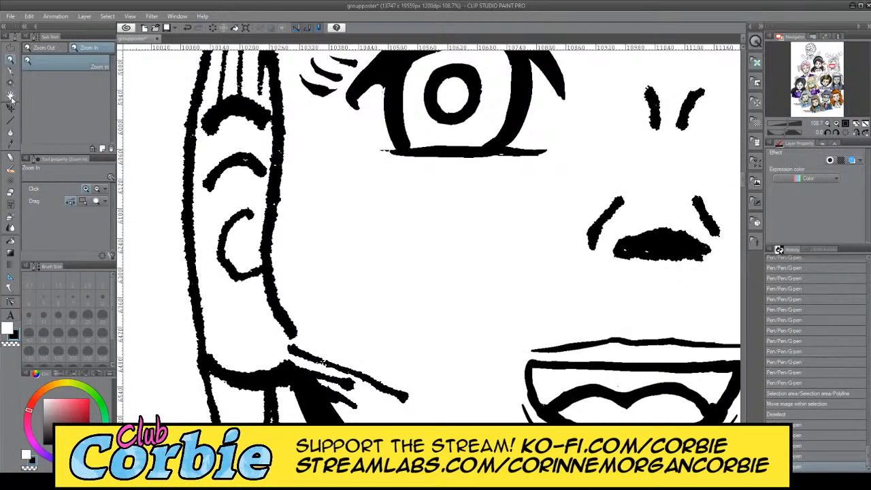
Step: Redraw a thicker inner ear line and fill the ear's upper-left corner
key(p)
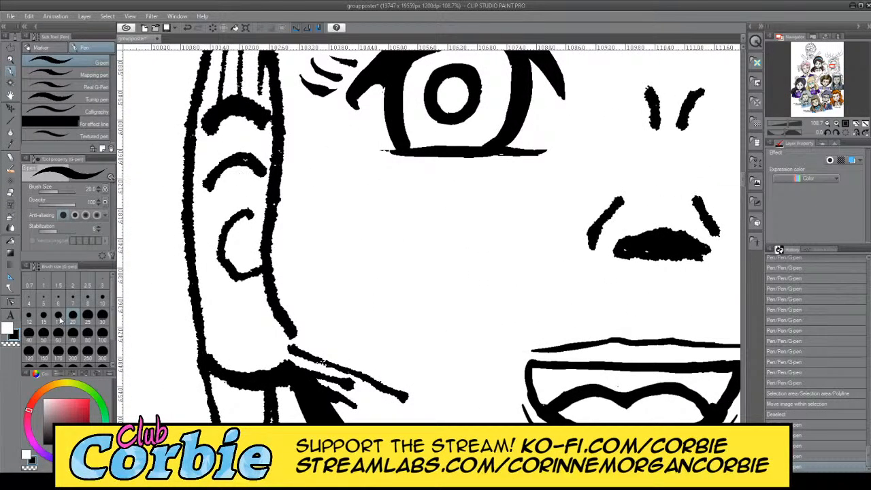
mouse_move(274, 124)
mouse_down()
mouse_move(246, 289)
mouse_move(252, 311)
mouse_up()
key(ctrl+z)
mouse_move(276, 124)
mouse_down()
mouse_move(264, 280)
mouse_move(298, 344)
mouse_move(281, 320)
mouse_up()
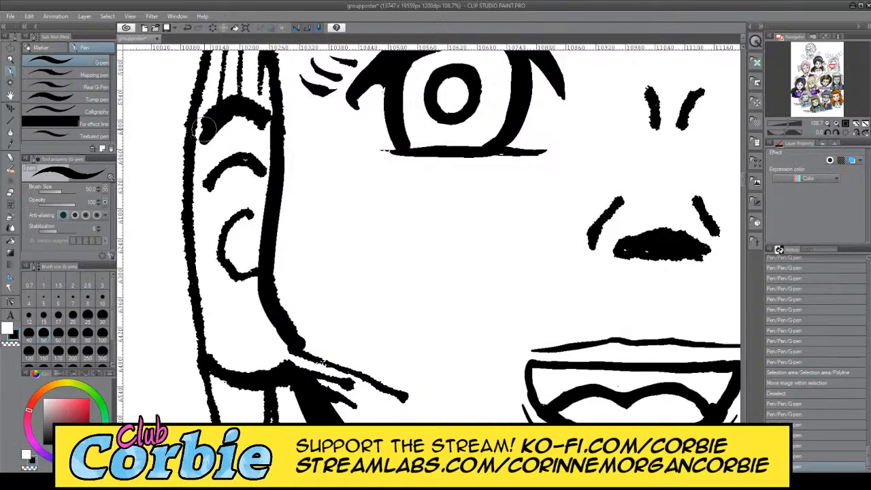
drag(204, 126, 204, 127)
mouse_move(270, 122)
mouse_down()
mouse_move(235, 109)
mouse_move(198, 128)
mouse_up()
key(ctrl+z)
mouse_move(271, 127)
mouse_down()
mouse_move(200, 122)
mouse_move(215, 112)
mouse_move(195, 136)
mouse_move(218, 114)
mouse_up()
key(ctrl+z)
key(ctrl+z)
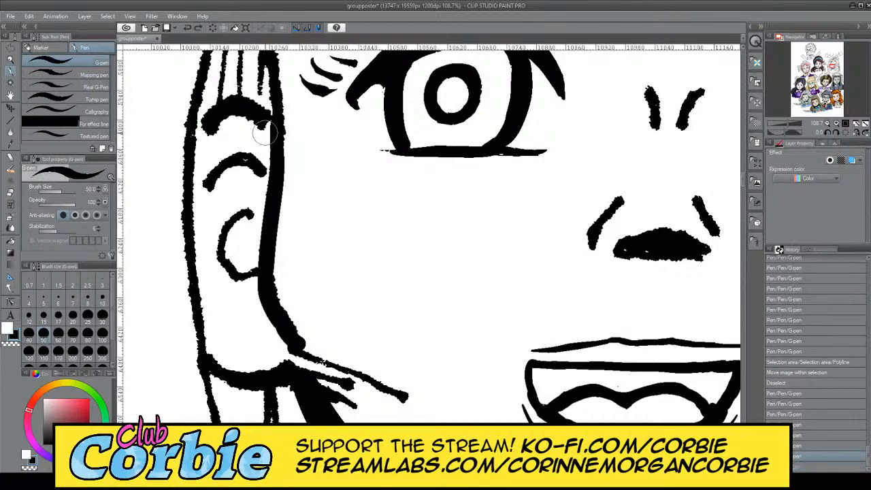
mouse_move(264, 133)
mouse_down()
mouse_move(208, 133)
mouse_move(259, 127)
mouse_move(199, 125)
mouse_move(266, 107)
mouse_move(276, 121)
mouse_move(258, 103)
mouse_move(192, 135)
mouse_up()
key(ctrl+z)
key(x)
key(x)
key(ctrl+z)
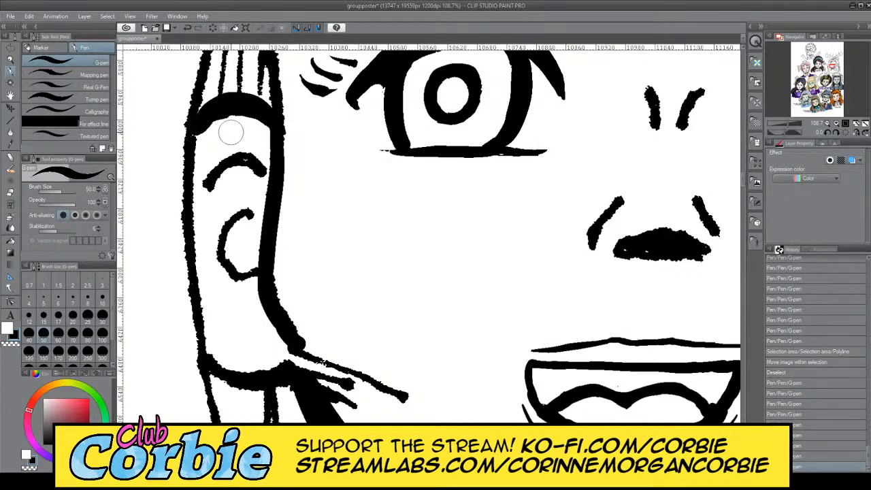
Step: Thicken the ear's lower right outline and trim its lumpy edge in white
drag(282, 316, 308, 354)
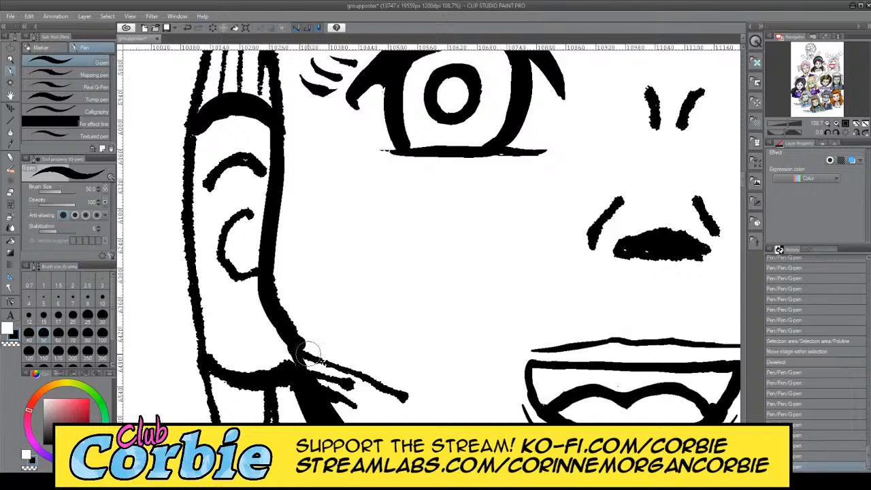
drag(273, 301, 315, 371)
drag(262, 302, 307, 372)
key(ctrl+z)
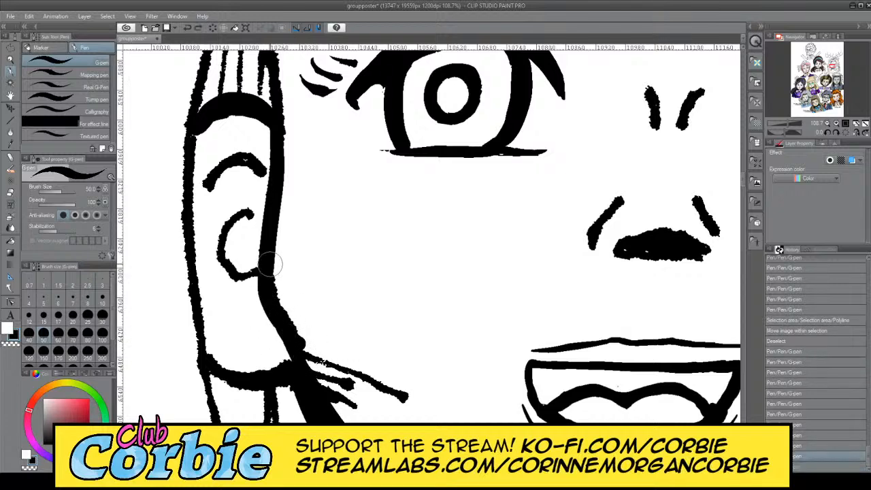
drag(270, 276, 296, 350)
key(x)
mouse_move(283, 284)
mouse_down()
mouse_move(314, 344)
mouse_move(293, 306)
mouse_move(311, 344)
mouse_move(286, 317)
mouse_move(305, 339)
mouse_move(280, 277)
mouse_move(288, 253)
mouse_move(294, 319)
mouse_up()
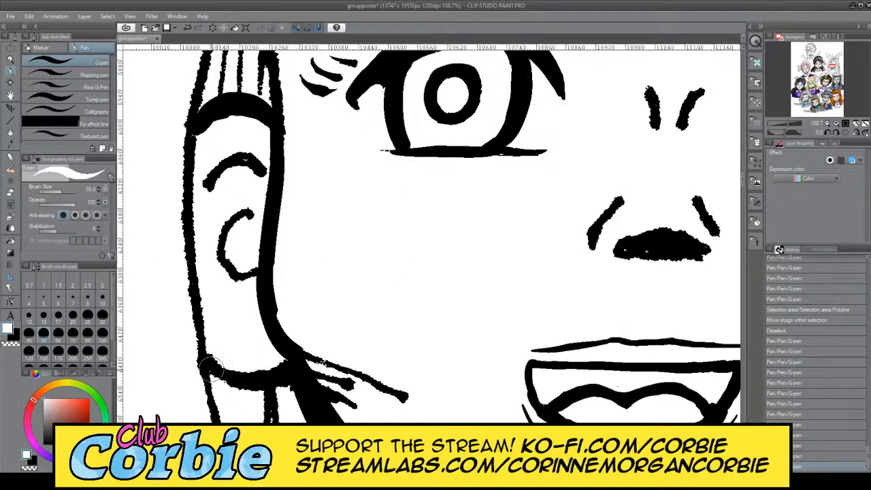
Step: Ink the ear's lower outline in black to join up its curve
key(x)
mouse_move(210, 367)
mouse_down()
mouse_move(285, 364)
mouse_move(267, 371)
mouse_move(207, 365)
mouse_move(218, 376)
mouse_move(212, 358)
mouse_move(264, 369)
mouse_move(284, 354)
mouse_up()
key(ctrl+z)
drag(219, 371, 287, 357)
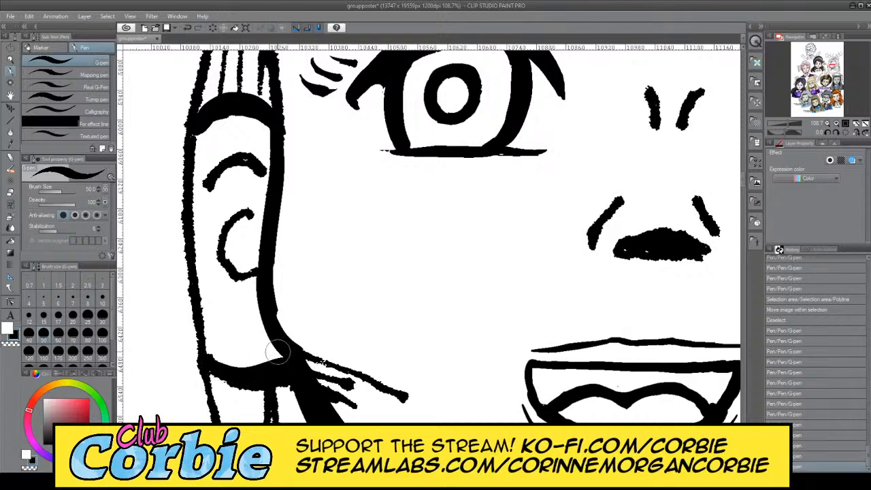
mouse_move(215, 373)
mouse_down()
mouse_move(271, 377)
mouse_move(279, 368)
mouse_move(231, 381)
mouse_move(264, 380)
mouse_move(286, 361)
mouse_up()
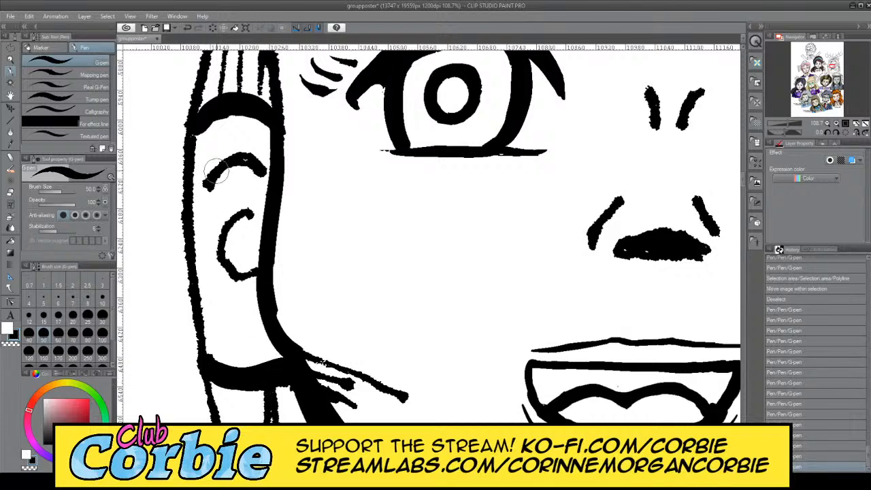
Step: Thicken the ear's left and lower-left outline into a smooth line
drag(196, 129, 198, 347)
mouse_move(194, 127)
mouse_down()
mouse_move(193, 341)
mouse_move(204, 371)
mouse_up()
key(ctrl+z)
mouse_move(199, 134)
mouse_down()
mouse_move(198, 313)
mouse_move(206, 371)
mouse_up()
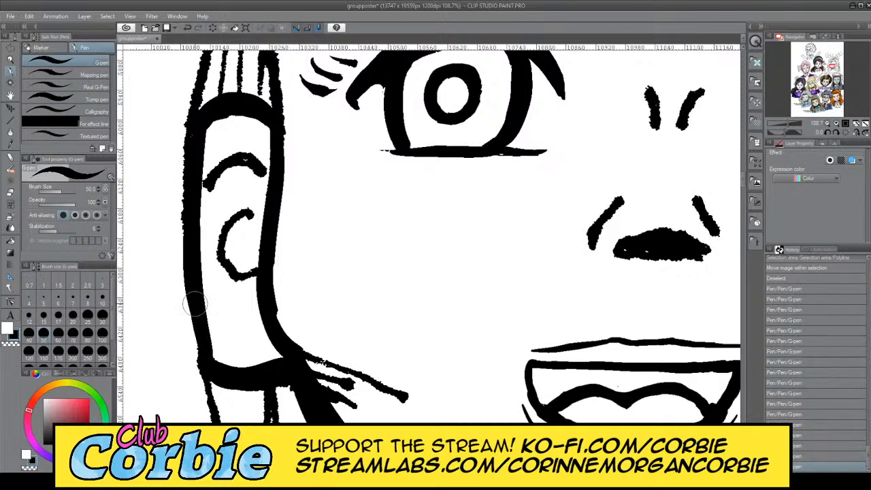
drag(190, 310, 205, 381)
Step: Zoom back onto Morrigan's eye and enlarge the white highlight inside the pupil
click(10, 59)
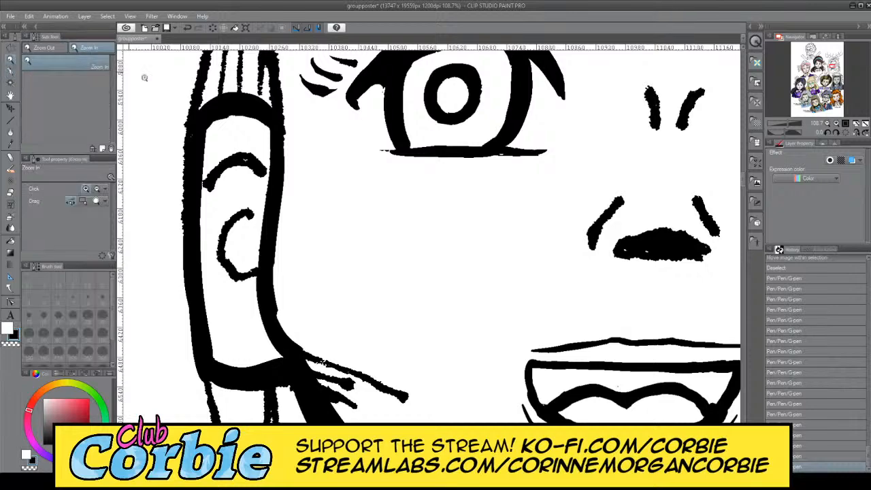
drag(309, 176, 262, 184)
drag(332, 151, 434, 130)
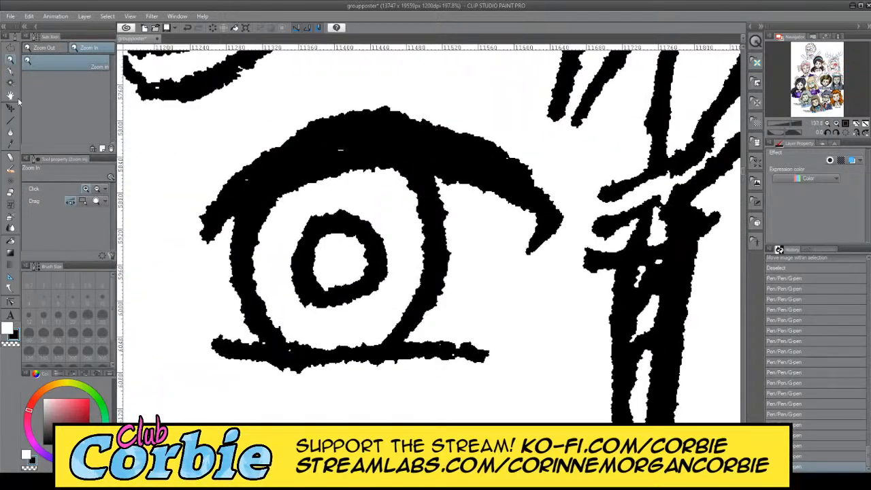
key(p)
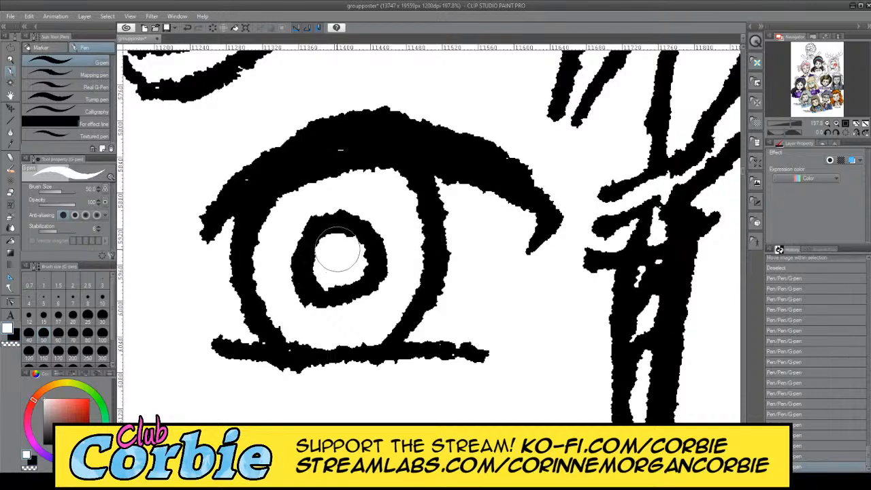
mouse_move(335, 267)
mouse_down()
mouse_move(350, 250)
mouse_move(313, 231)
mouse_move(324, 224)
mouse_move(299, 245)
mouse_move(306, 295)
mouse_move(339, 298)
mouse_move(331, 292)
mouse_move(360, 291)
mouse_move(380, 262)
mouse_move(374, 232)
mouse_move(346, 219)
mouse_move(322, 224)
mouse_move(303, 265)
mouse_move(318, 295)
mouse_move(340, 274)
mouse_up()
Step: Thicken the left and right sides of the eye outline in black
key(x)
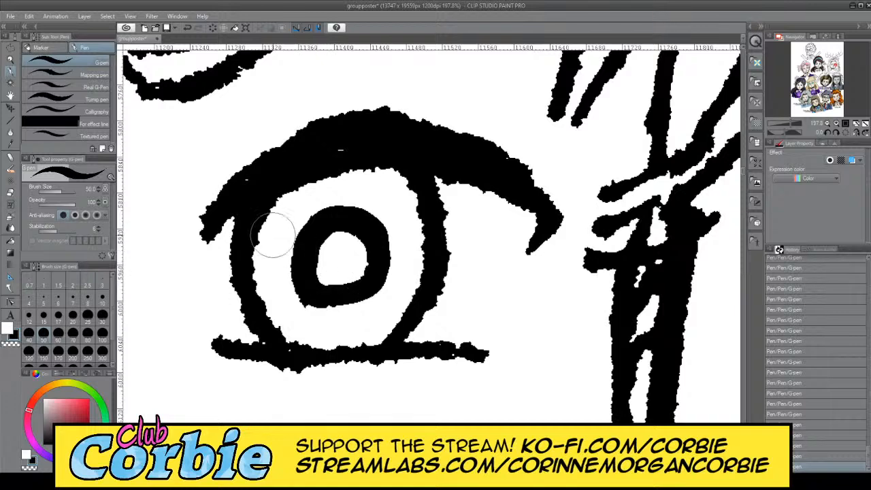
mouse_move(257, 204)
mouse_down()
mouse_move(286, 338)
mouse_move(254, 284)
mouse_move(279, 335)
mouse_move(296, 343)
mouse_move(252, 295)
mouse_move(270, 194)
mouse_move(321, 185)
mouse_up()
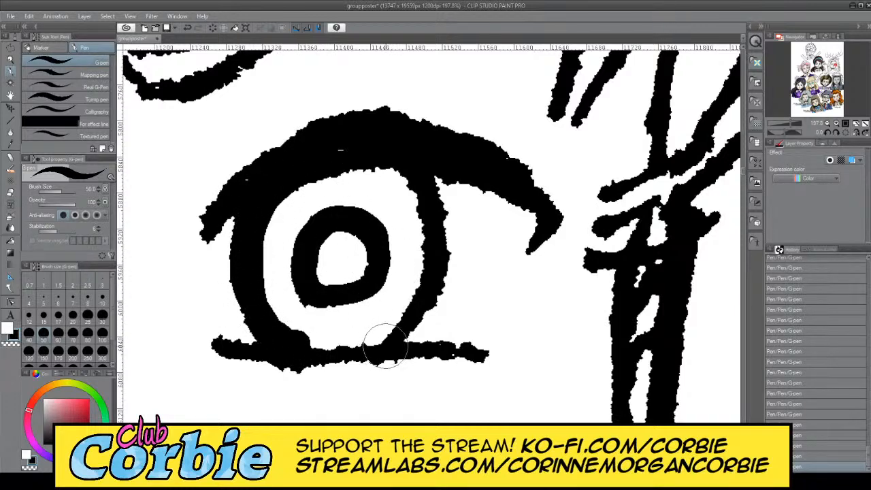
mouse_move(384, 340)
mouse_down()
mouse_move(434, 289)
mouse_move(421, 178)
mouse_up()
key(ctrl+z)
mouse_move(391, 343)
mouse_down()
mouse_move(441, 258)
mouse_move(395, 164)
mouse_move(378, 214)
mouse_move(348, 200)
mouse_move(349, 191)
mouse_move(298, 212)
mouse_move(319, 188)
mouse_move(359, 184)
mouse_move(395, 196)
mouse_move(407, 221)
mouse_move(404, 264)
mouse_move(374, 313)
mouse_move(307, 327)
mouse_move(291, 318)
mouse_move(275, 277)
mouse_move(285, 233)
mouse_move(309, 192)
mouse_move(356, 181)
mouse_up()
key(ctrl+z)
Step: Trim the upper lid's outer edge thinner in white and thicken its right tail in black
key(x)
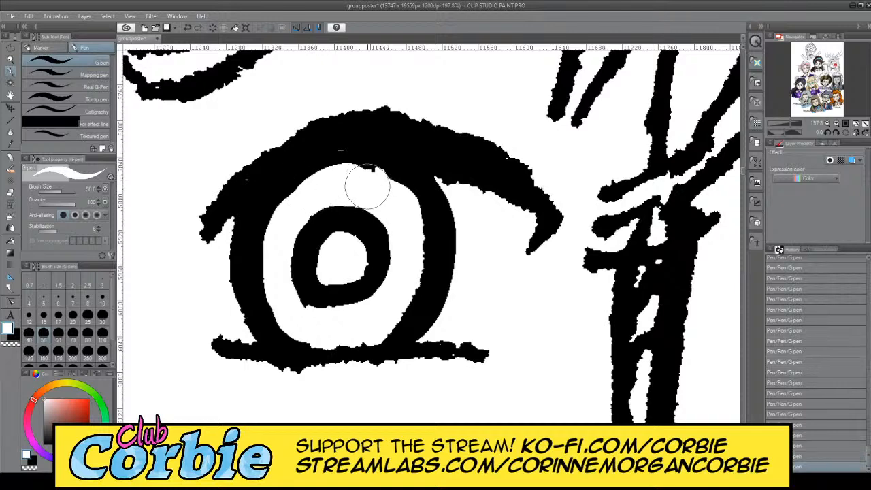
mouse_move(190, 212)
mouse_down()
mouse_move(216, 178)
mouse_move(344, 119)
mouse_move(434, 114)
mouse_move(505, 146)
mouse_move(560, 188)
mouse_up()
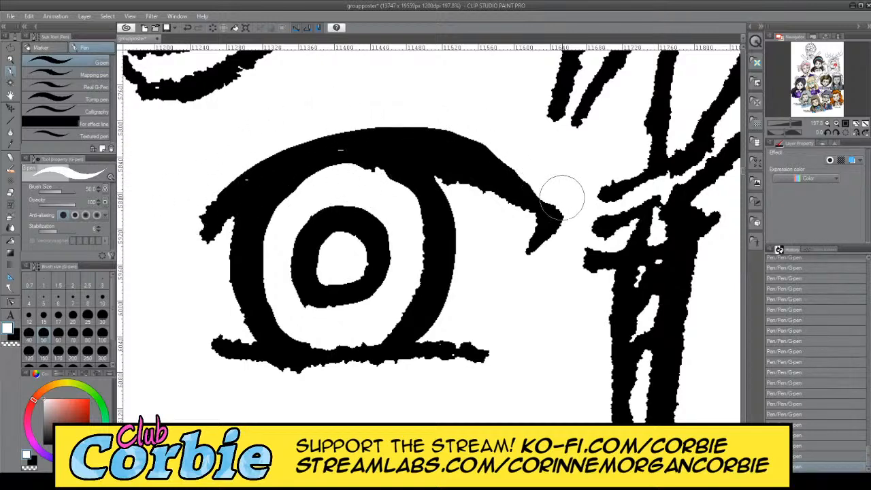
key(x)
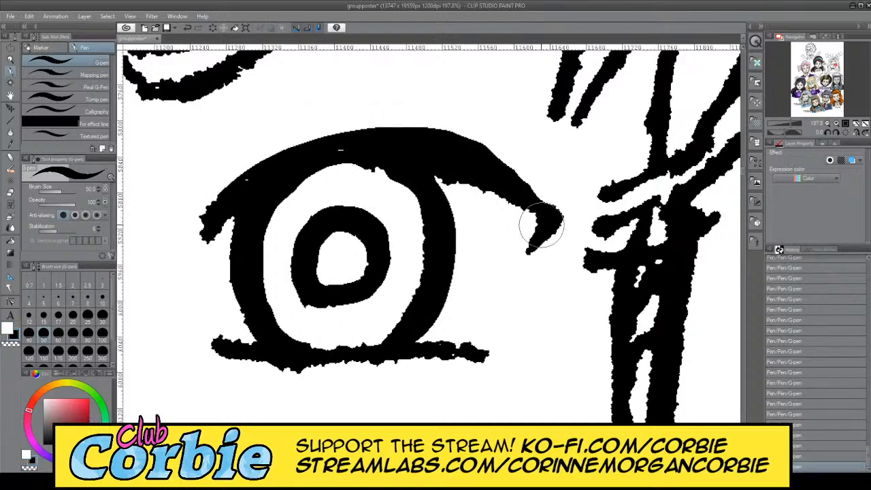
mouse_move(534, 233)
mouse_down()
mouse_move(544, 210)
mouse_move(524, 183)
mouse_move(458, 151)
mouse_move(433, 139)
mouse_up()
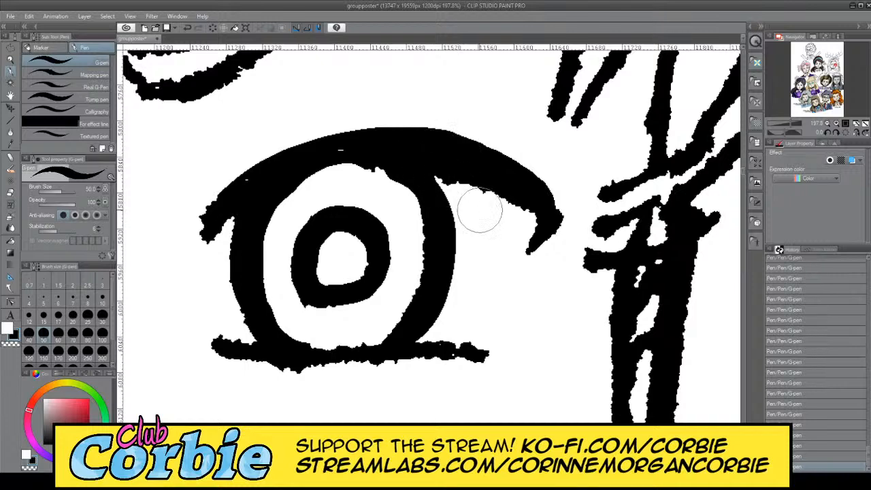
Step: With a size-20 white pen, thin the upper lid's tail and taper both lower-lid ends
key(x)
click(73, 315)
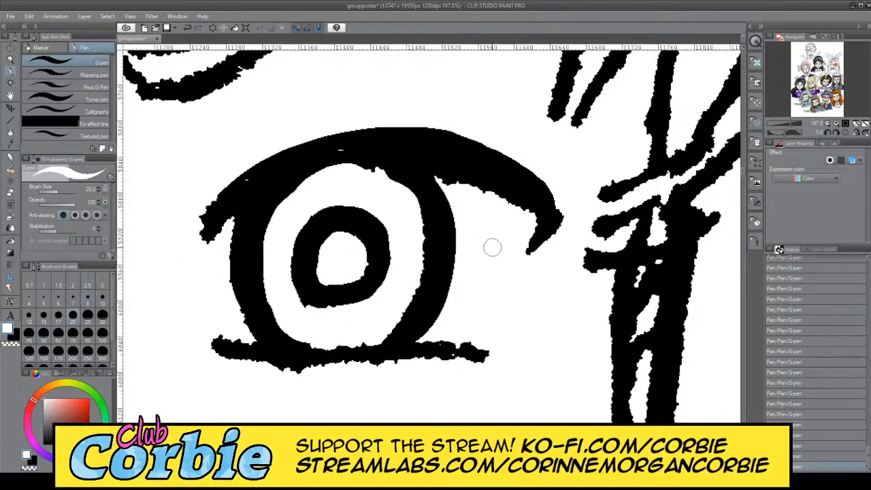
drag(451, 183, 529, 212)
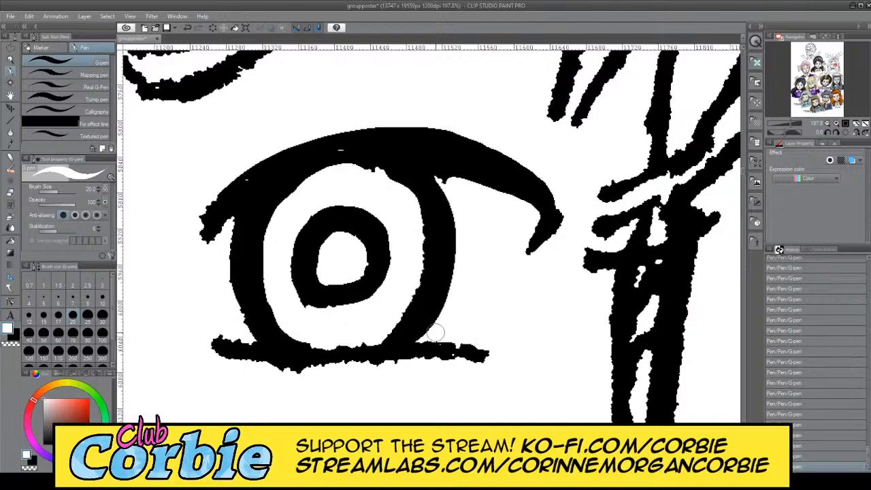
drag(436, 331, 490, 344)
drag(207, 328, 235, 340)
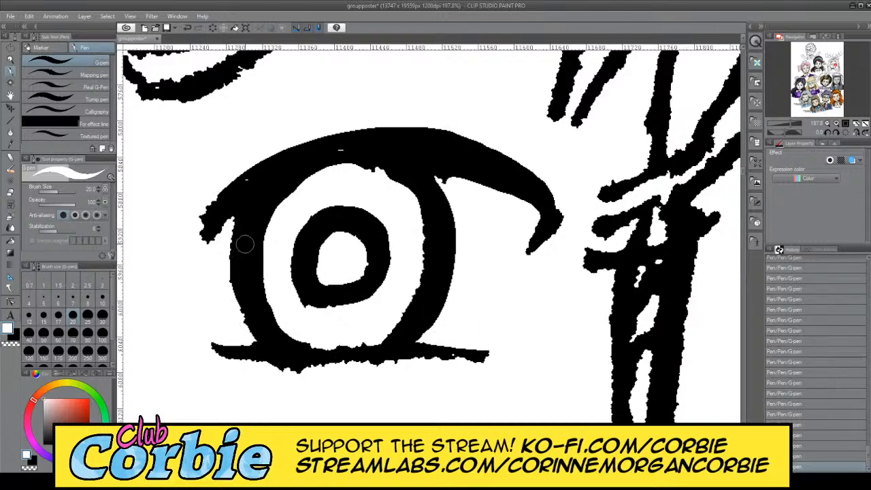
Step: Thicken the eye's left inner edge in black and save the poster
key(x)
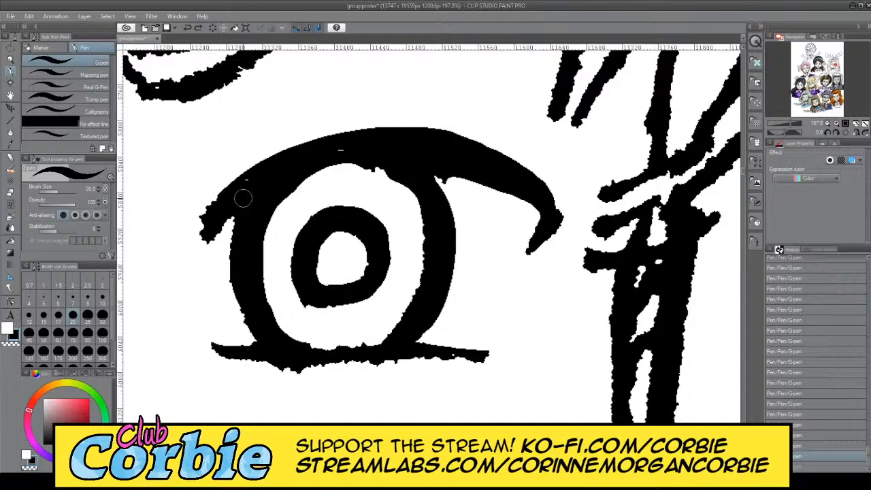
drag(268, 329, 245, 253)
mouse_move(242, 204)
mouse_down()
mouse_move(245, 317)
mouse_move(255, 332)
mouse_move(262, 337)
mouse_move(244, 301)
mouse_move(276, 345)
mouse_move(402, 347)
mouse_up()
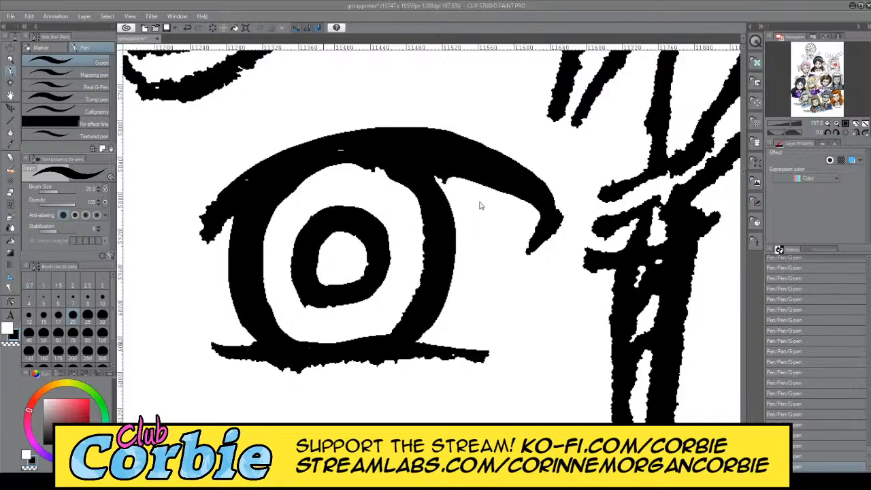
key(ctrl+s)
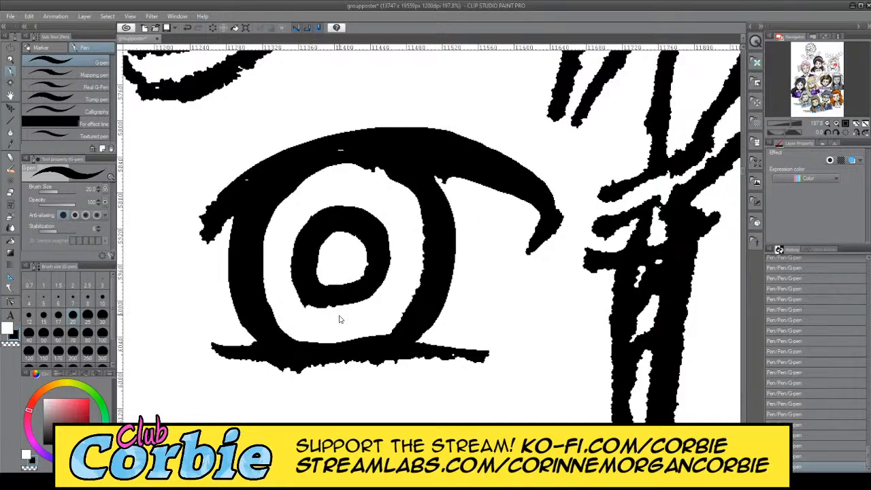
key(ctrl+z)
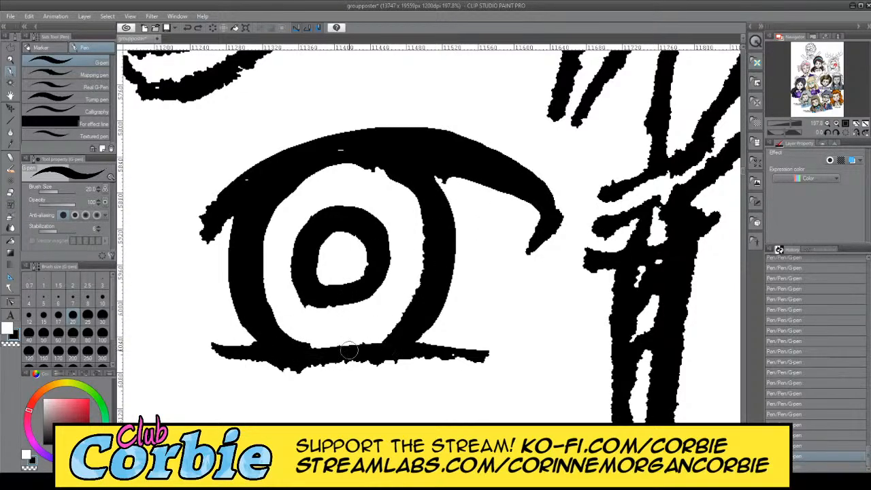
Step: Smooth the lower lid's top edge and refine the upper lid's inner edge
drag(347, 349, 382, 343)
mouse_move(290, 189)
mouse_down()
mouse_move(417, 166)
mouse_move(282, 181)
mouse_move(337, 166)
mouse_move(309, 163)
mouse_move(393, 151)
mouse_move(288, 171)
mouse_move(345, 151)
mouse_move(245, 199)
mouse_move(352, 168)
mouse_up()
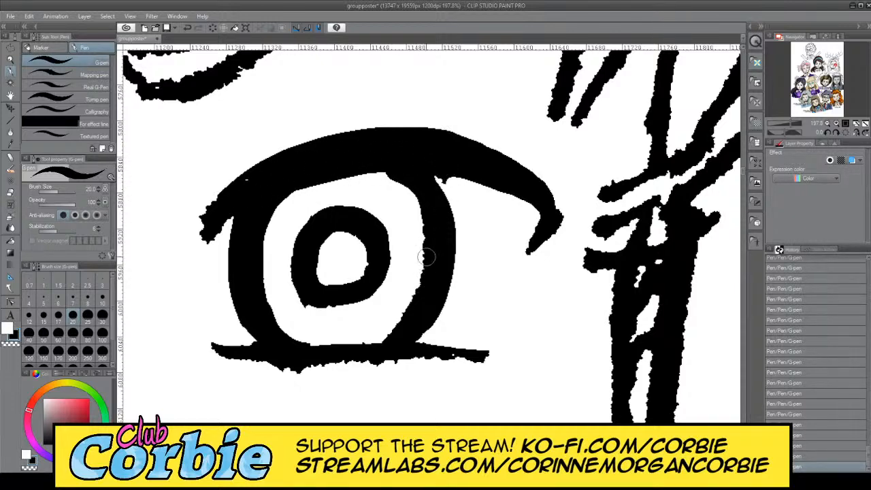
mouse_move(427, 257)
mouse_down()
mouse_move(356, 355)
mouse_move(389, 340)
mouse_move(377, 347)
mouse_move(387, 326)
mouse_move(380, 331)
mouse_move(406, 317)
mouse_move(415, 243)
mouse_up()
key(ctrl+z)
key(x)
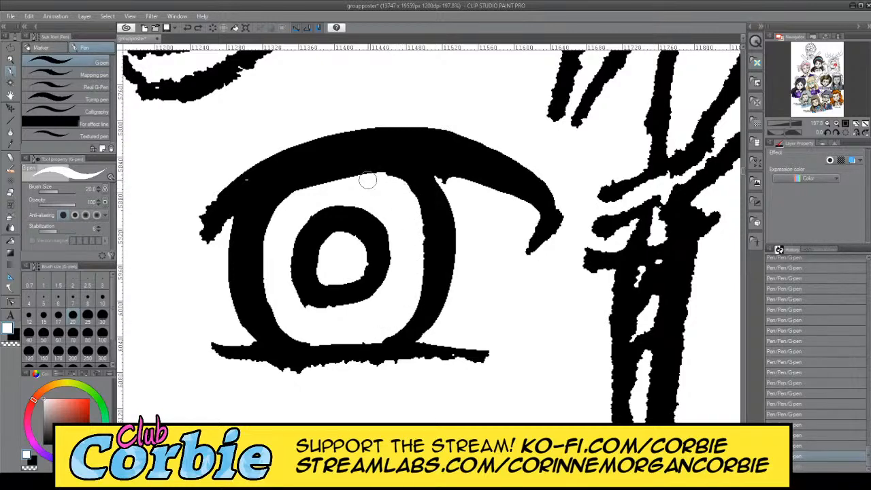
drag(367, 179, 278, 195)
Step: Fill out the eyelid's left tip, lower-edge notch and lower-right edge in black
key(x)
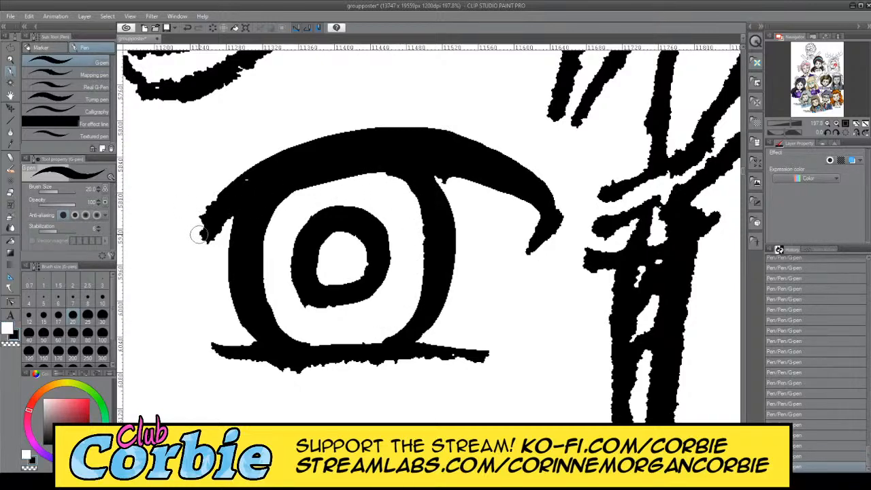
mouse_move(198, 234)
mouse_down()
mouse_move(249, 179)
mouse_move(213, 214)
mouse_move(258, 203)
mouse_up()
drag(417, 171, 457, 179)
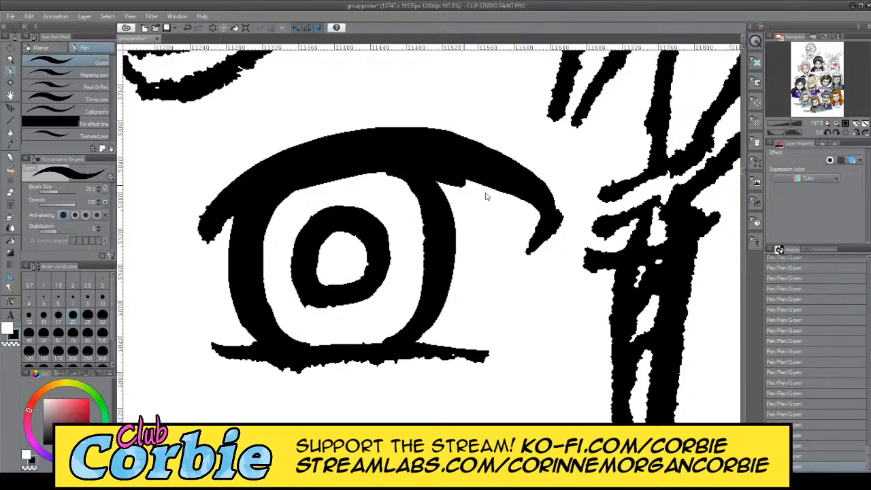
drag(544, 212, 436, 171)
Step: Smooth the bottom edge of the lower lash line with white
key(x)
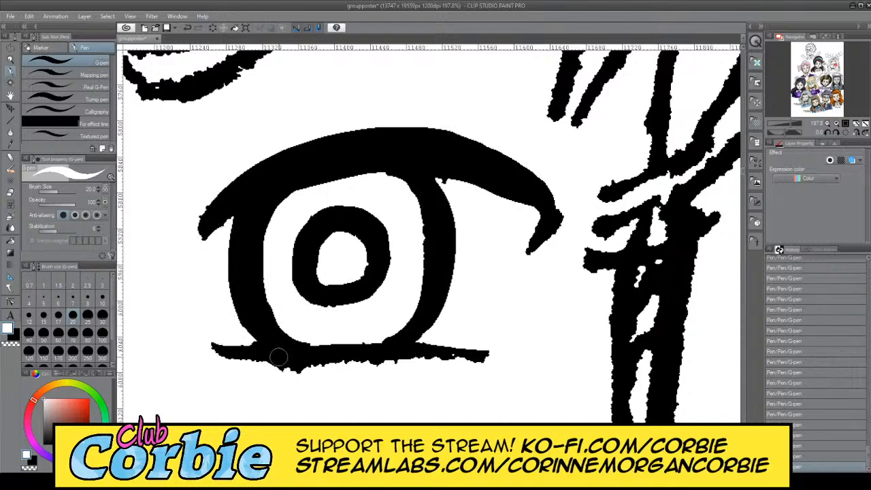
drag(224, 371, 482, 358)
key(ctrl+z)
mouse_move(272, 374)
mouse_down()
mouse_move(490, 375)
mouse_move(225, 375)
mouse_up()
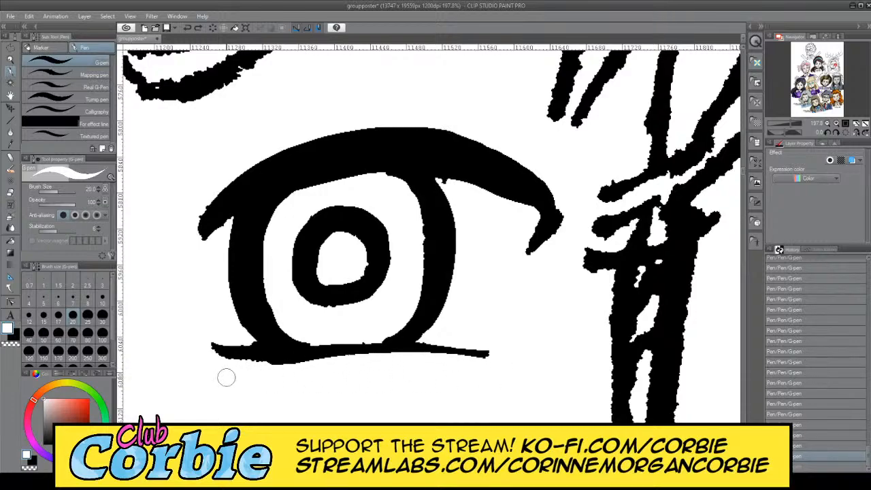
click(12, 61)
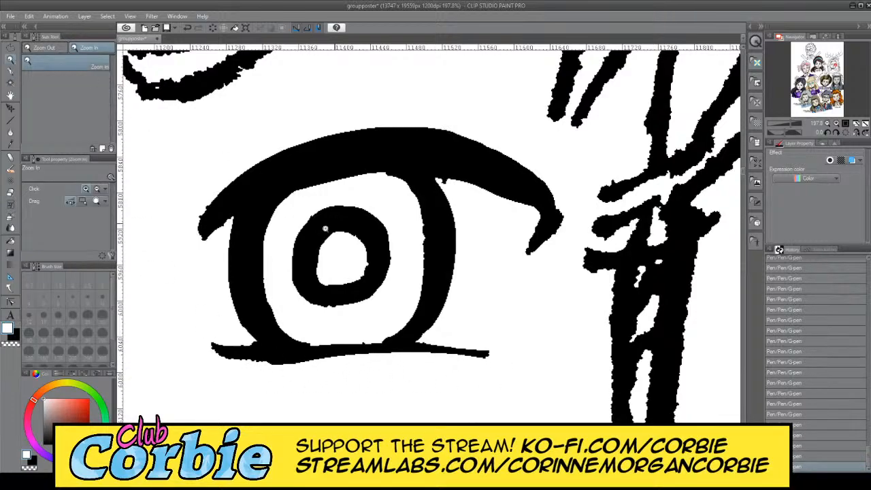
Step: Move the view from the eye close-up onto Morrigan's nose and return to the pen
drag(341, 216, 157, 216)
mouse_move(299, 279)
mouse_down()
mouse_move(235, 279)
mouse_move(306, 279)
mouse_up()
drag(309, 212, 357, 196)
drag(420, 306, 538, 306)
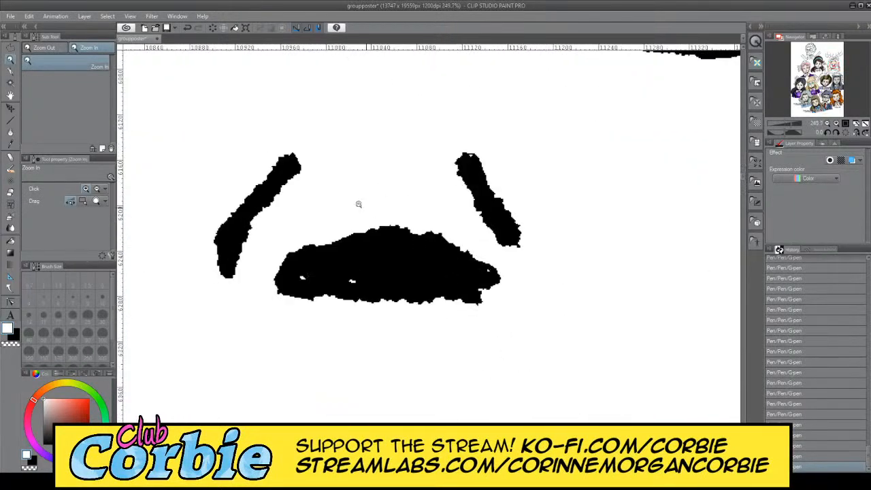
click(12, 71)
mouse_move(349, 273)
mouse_down()
mouse_move(310, 277)
mouse_move(340, 271)
mouse_move(499, 288)
mouse_move(452, 247)
mouse_move(369, 231)
mouse_move(261, 274)
mouse_move(364, 288)
mouse_move(284, 269)
mouse_move(390, 238)
mouse_move(524, 274)
mouse_move(358, 226)
mouse_move(451, 237)
mouse_up()
key(ctrl+z)
Step: Thicken, extend and smooth the left nose line in black
key(x)
key(x)
key(x)
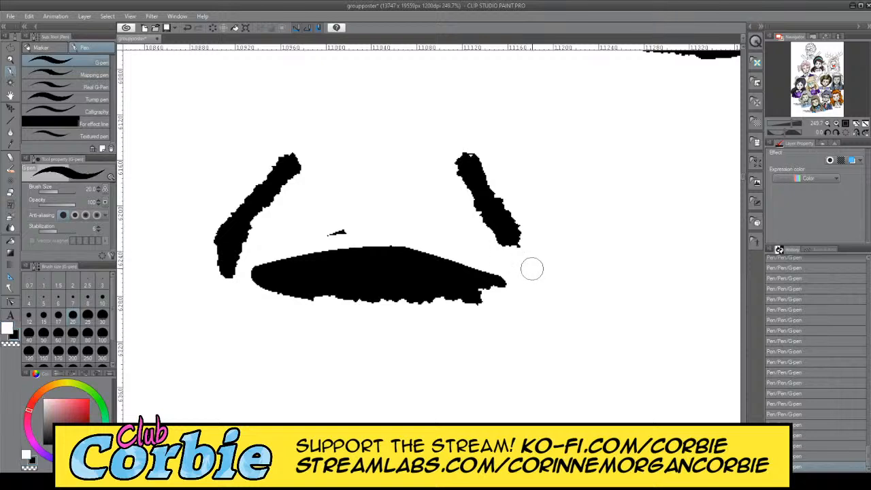
mouse_move(528, 297)
mouse_down()
mouse_move(533, 273)
mouse_move(474, 157)
mouse_move(542, 275)
mouse_move(480, 164)
mouse_move(499, 181)
mouse_move(488, 202)
mouse_move(534, 270)
mouse_move(533, 290)
mouse_move(481, 161)
mouse_move(463, 175)
mouse_up()
key(ctrl+z)
key(ctrl+z)
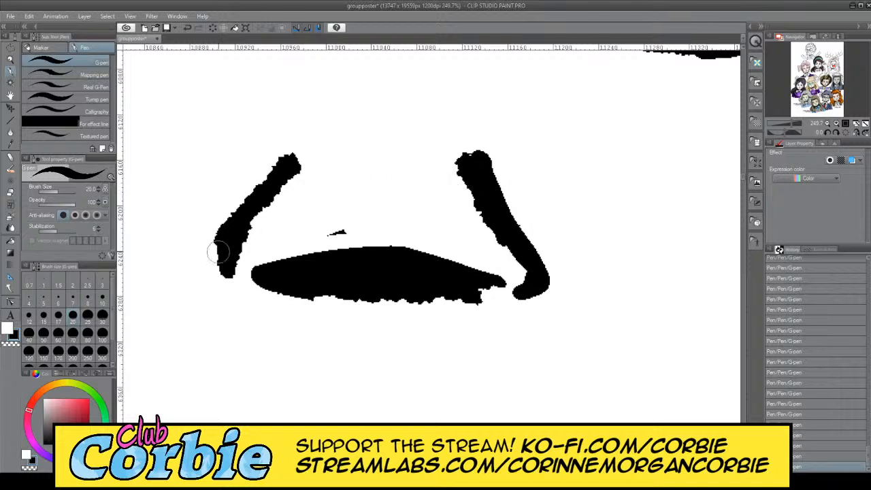
mouse_move(218, 251)
mouse_down()
mouse_move(210, 262)
mouse_move(292, 156)
mouse_move(306, 151)
mouse_move(273, 183)
mouse_up()
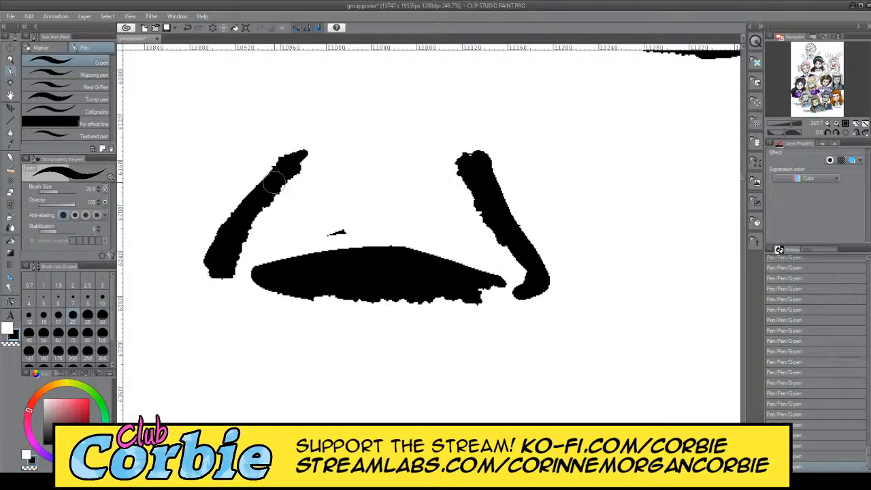
drag(296, 150, 217, 264)
Step: In white, trim the left line's top bump, smooth the right nose line, and shrink a stray mark
key(x)
drag(302, 174, 311, 152)
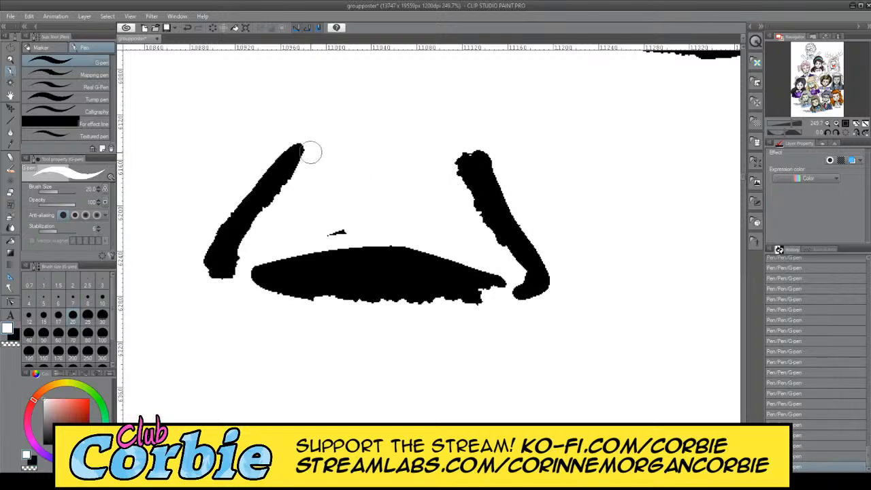
drag(460, 155, 498, 241)
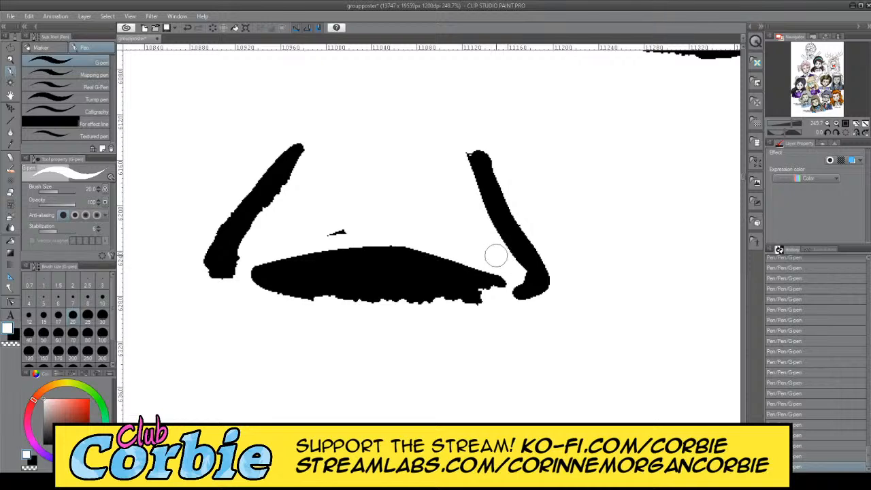
click(337, 232)
Step: Smooth the dark base shape's bottom and upper-left edges, then zoom out to the face
key(x)
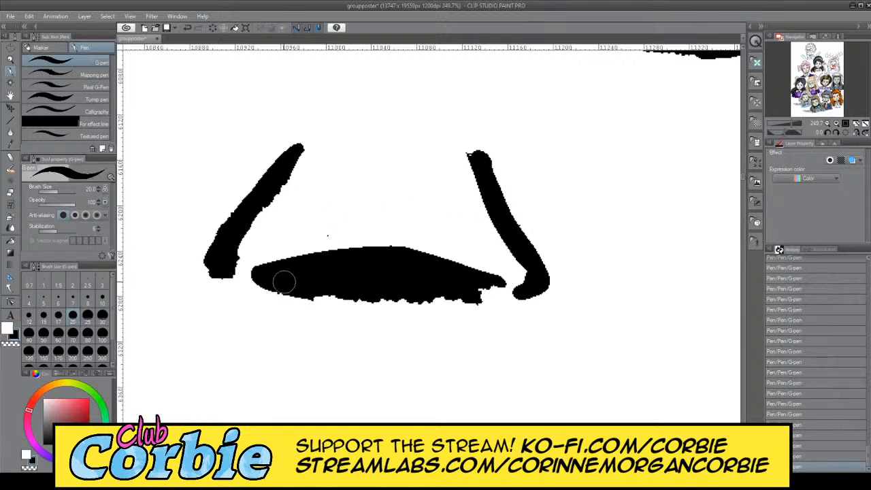
mouse_move(283, 281)
mouse_down()
mouse_move(437, 292)
mouse_move(336, 288)
mouse_move(431, 295)
mouse_move(500, 285)
mouse_move(470, 279)
mouse_up()
key(x)
mouse_move(273, 254)
mouse_down()
mouse_move(355, 259)
mouse_move(334, 247)
mouse_up()
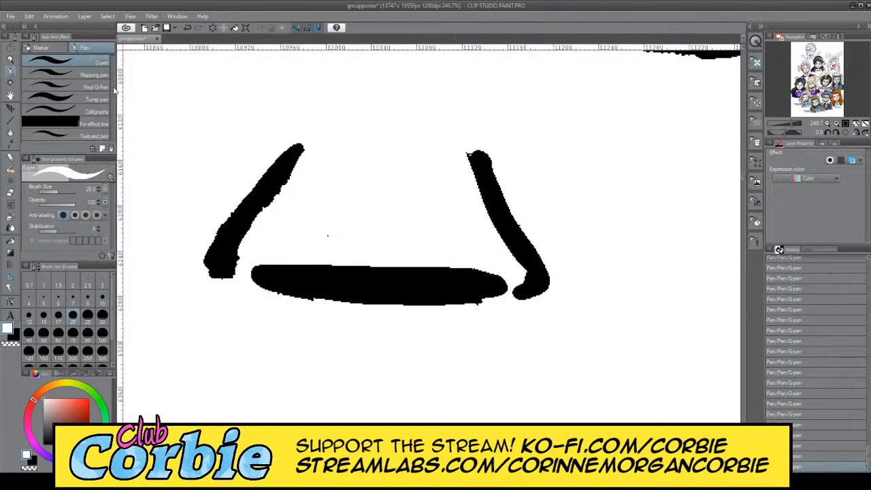
click(11, 59)
drag(322, 238, 435, 231)
Step: Zoom in and draw a polyline selection around the nose
drag(361, 246, 408, 245)
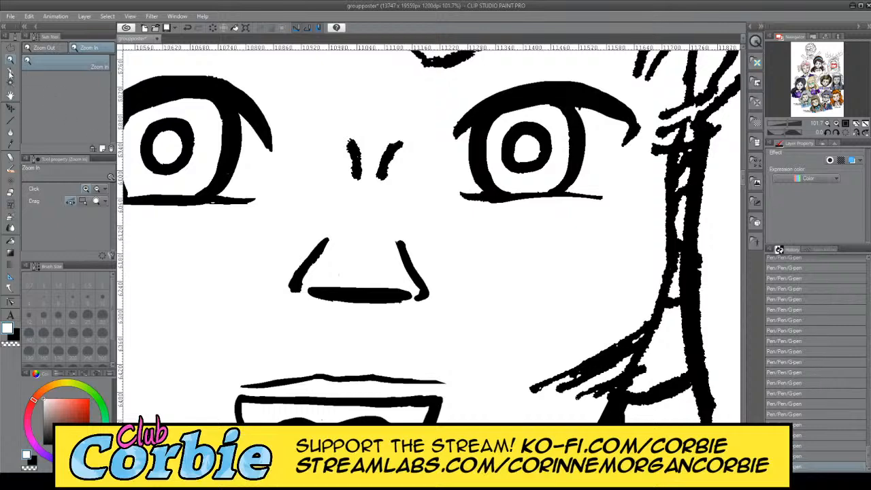
click(10, 47)
click(273, 215)
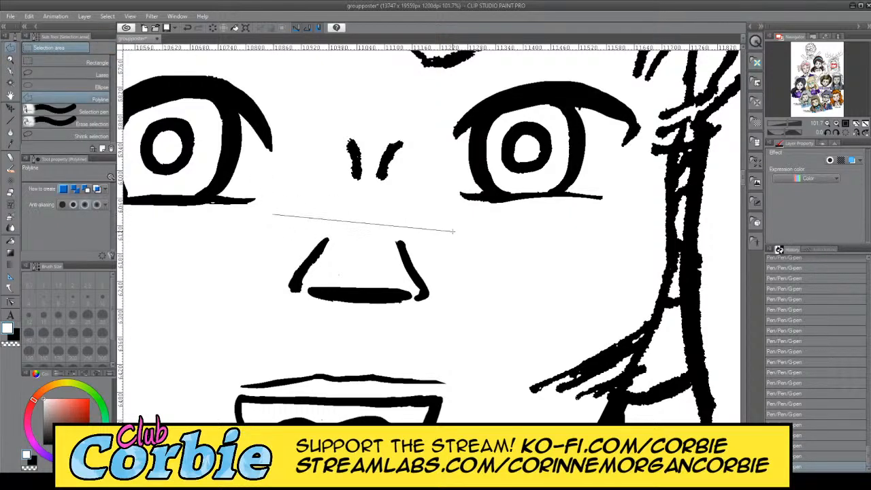
click(453, 231)
click(243, 319)
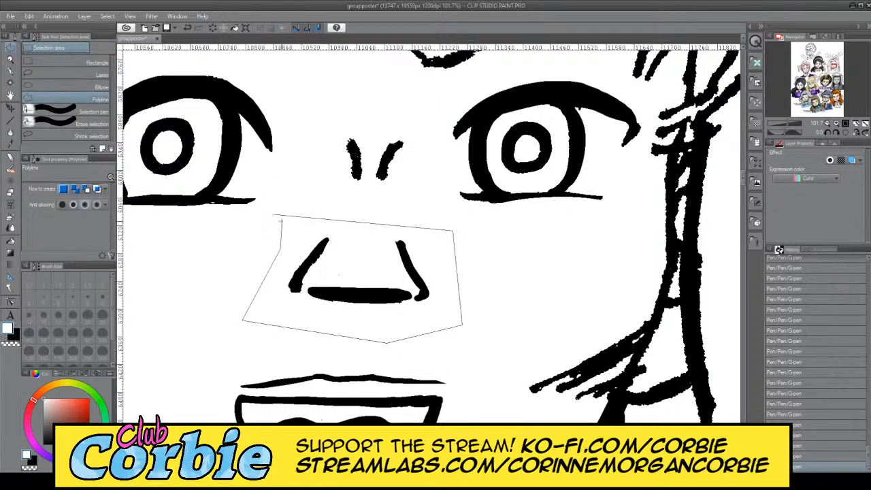
double_click(281, 221)
Step: Try shrinking the selected nose proportionally, then cancel and clear the selection
click(35, 19)
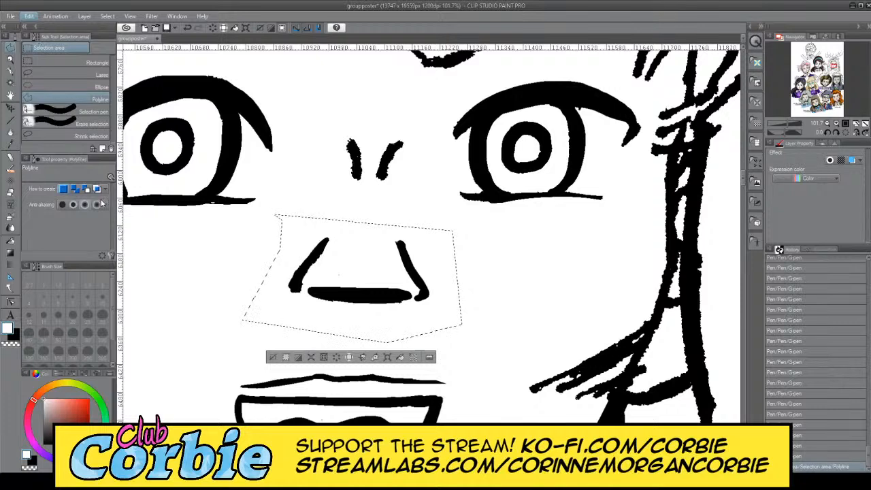
key(ctrl+t)
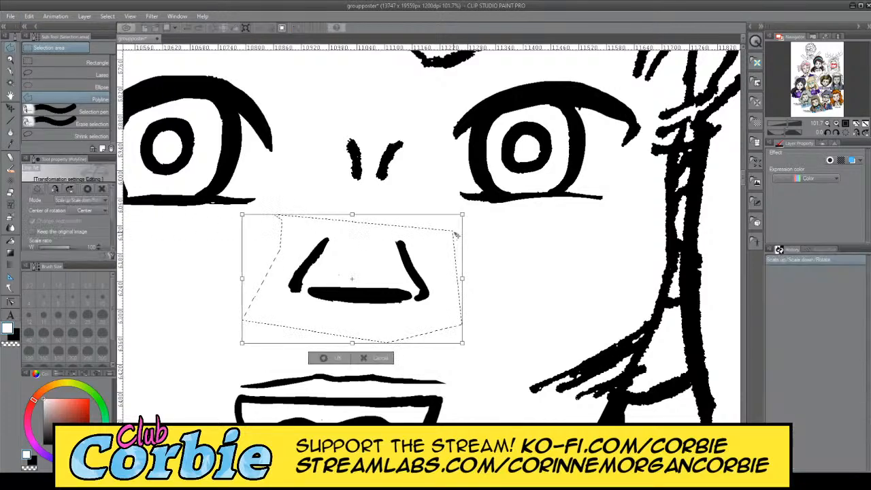
drag(461, 215, 411, 276)
key(Escape)
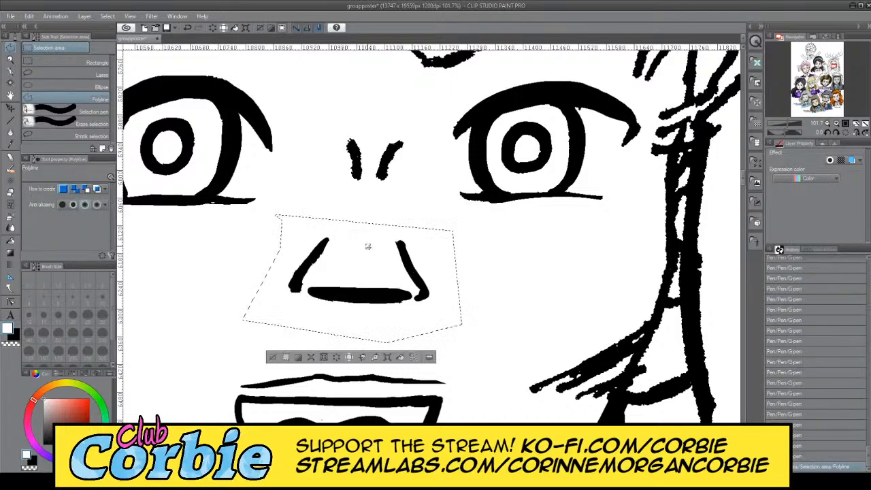
key(ctrl+d)
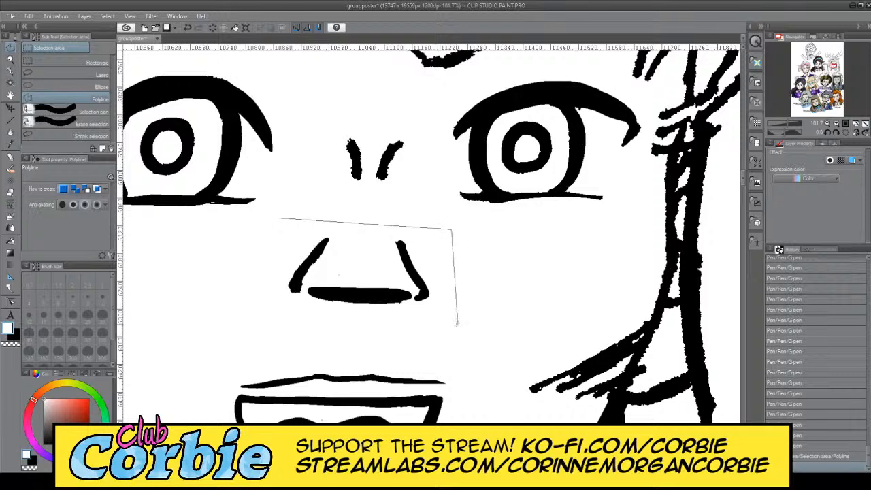
Step: Reselect the nose, free-transform it narrower and slightly left, commit, and zoom out
double_click(252, 234)
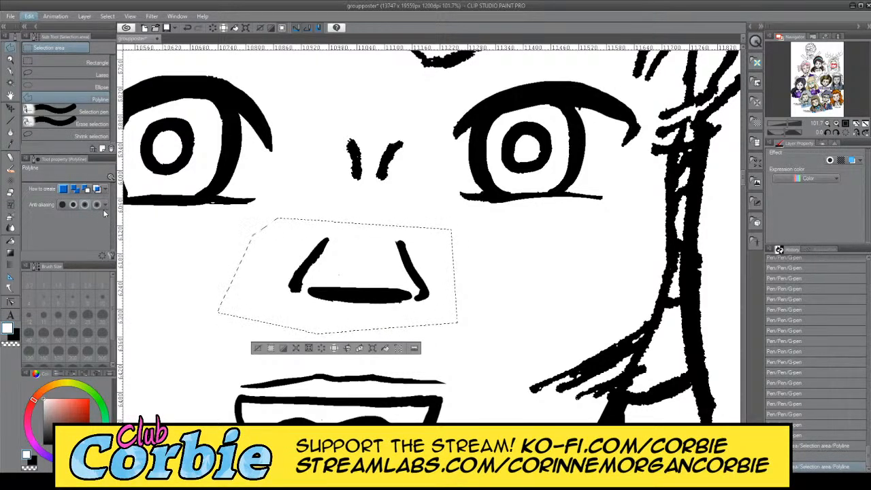
key(ctrl+shift+t)
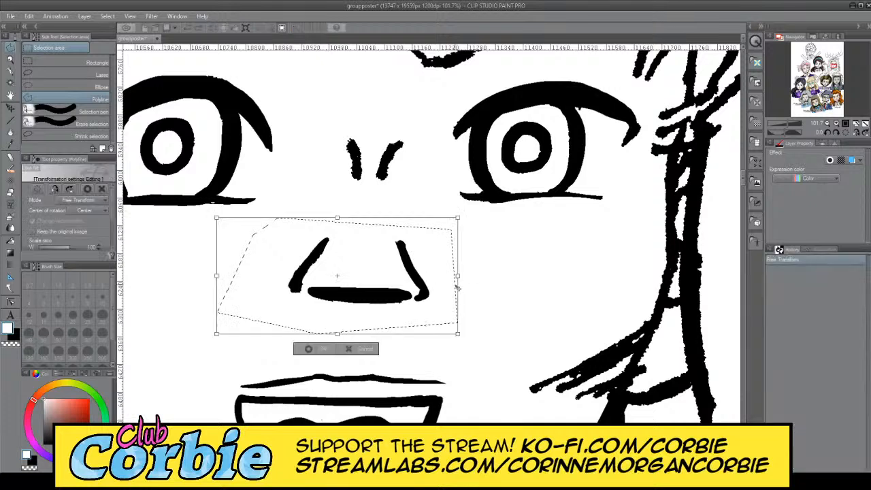
drag(458, 275, 385, 276)
drag(346, 284, 395, 269)
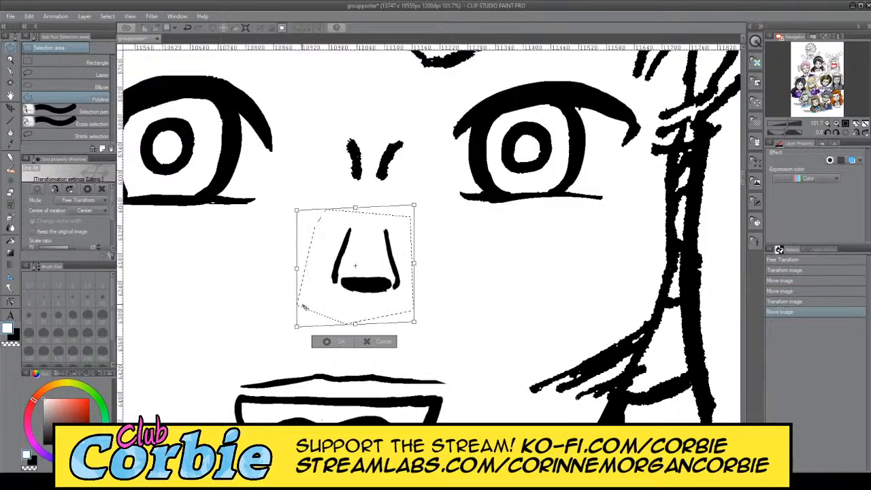
drag(299, 326, 289, 322)
drag(384, 268, 374, 265)
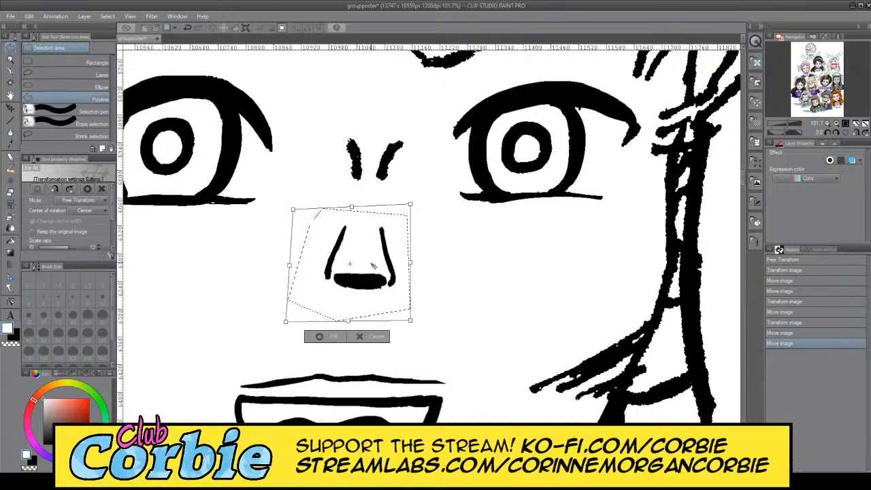
key(Return)
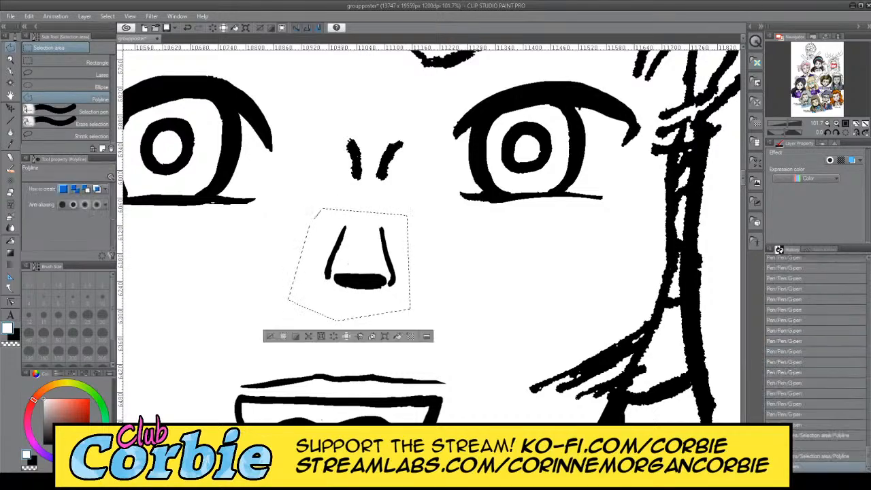
key(ctrl+minus)
key(ctrl+minus)
key(ctrl+minus)
key(ctrl+minus)
key(ctrl+minus)
key(ctrl+minus)
key(ctrl+minus)
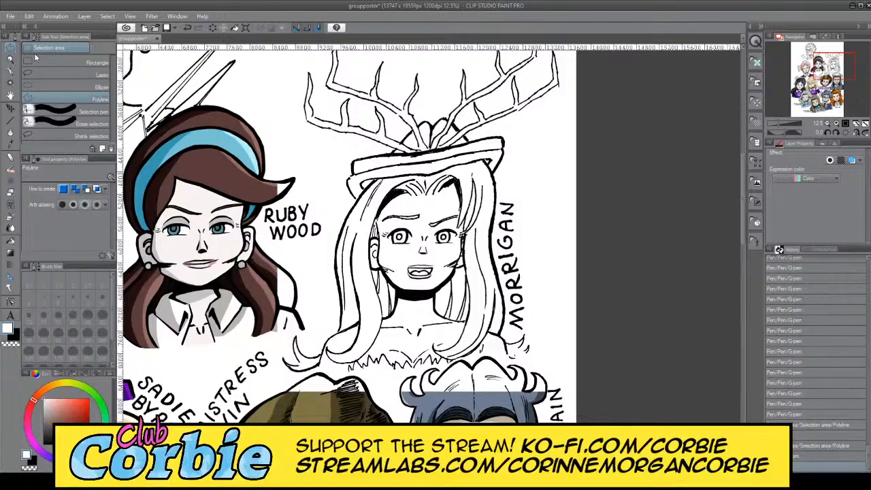
Step: Zoom in on Morrigan's face, then closer onto her eyes
click(10, 59)
drag(400, 256, 457, 237)
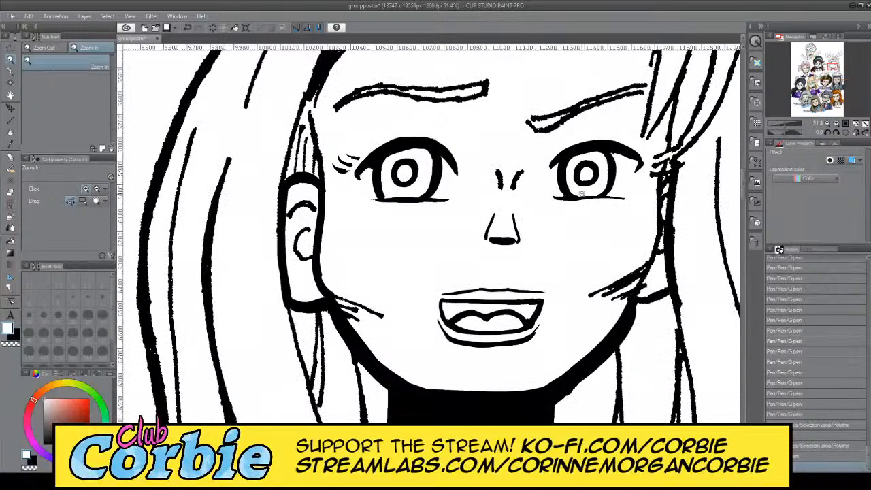
click(603, 190)
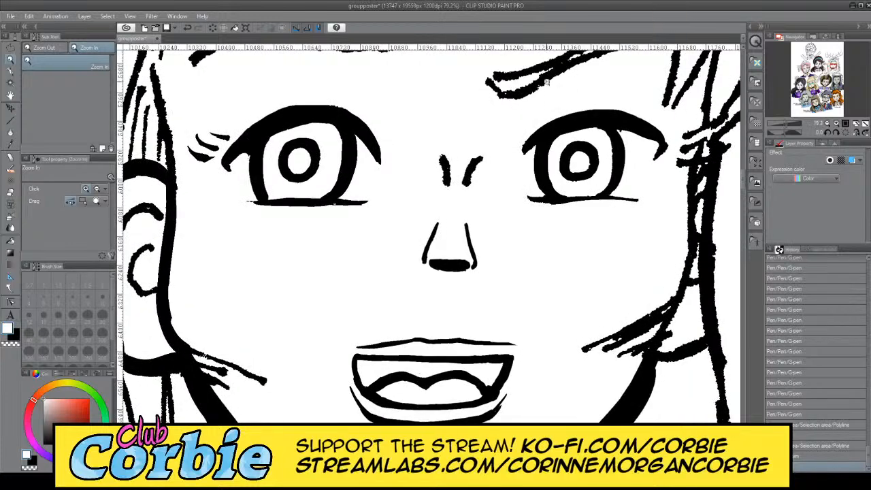
drag(493, 127, 562, 7)
Step: Draw a polyline selection around the eye on the left of Morrigan's face
click(11, 48)
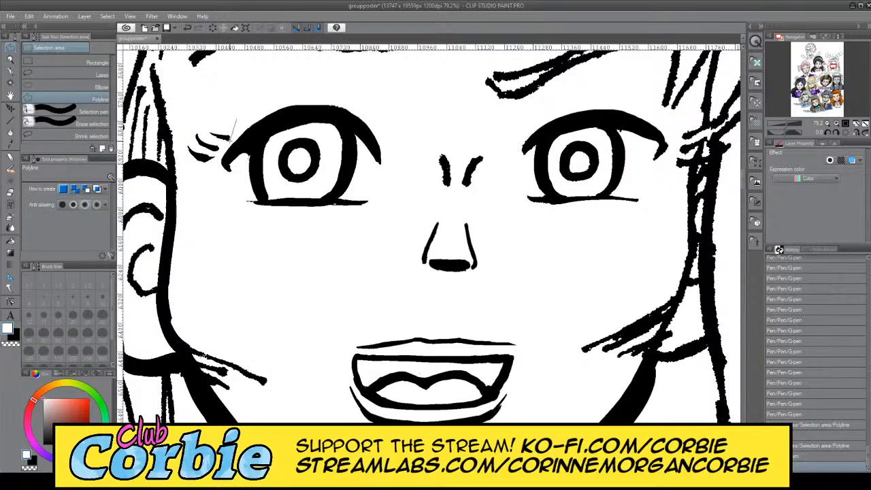
click(220, 241)
click(405, 241)
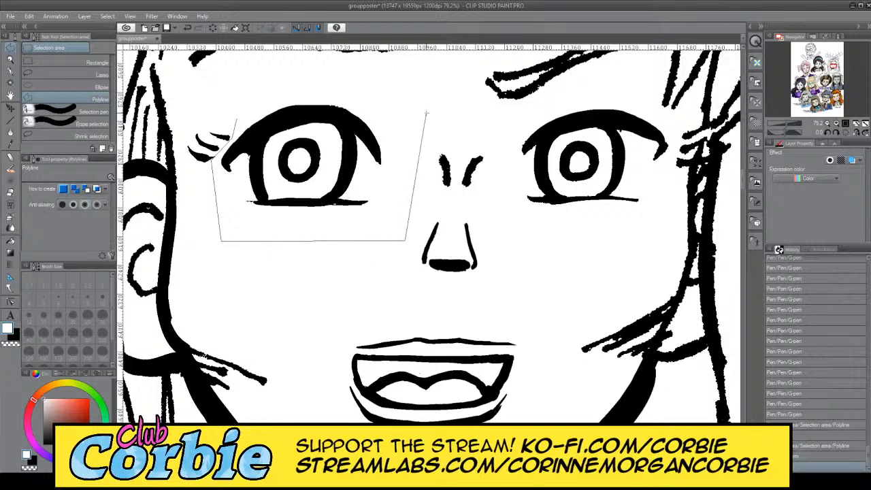
click(351, 80)
double_click(251, 92)
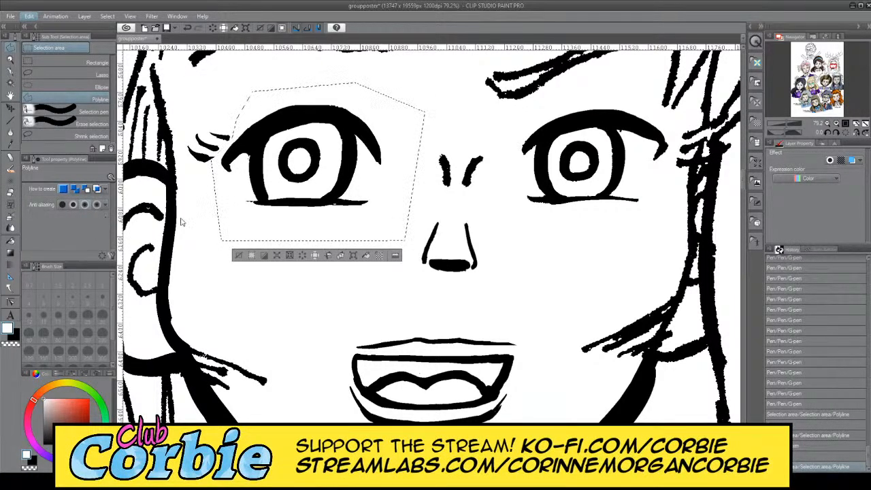
Step: Free-transform the eye flatter and toward the nose, deselect, and fit the page to the window
key(ctrl+t)
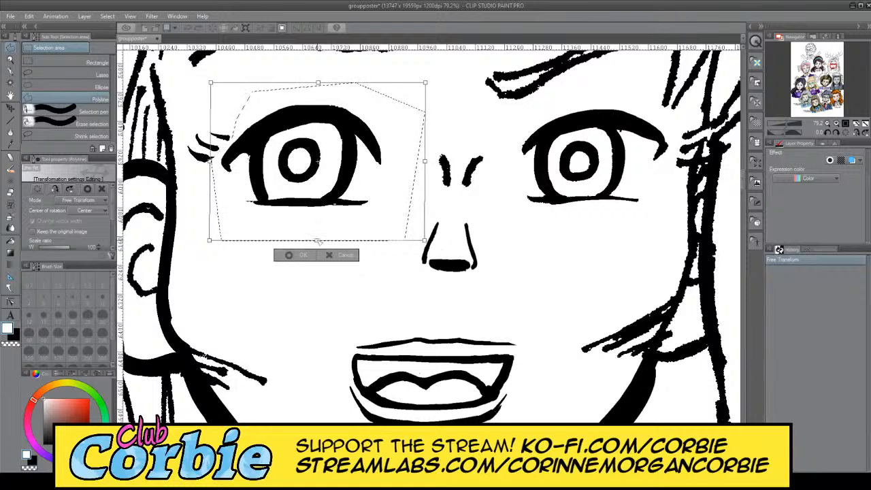
drag(321, 229, 321, 228)
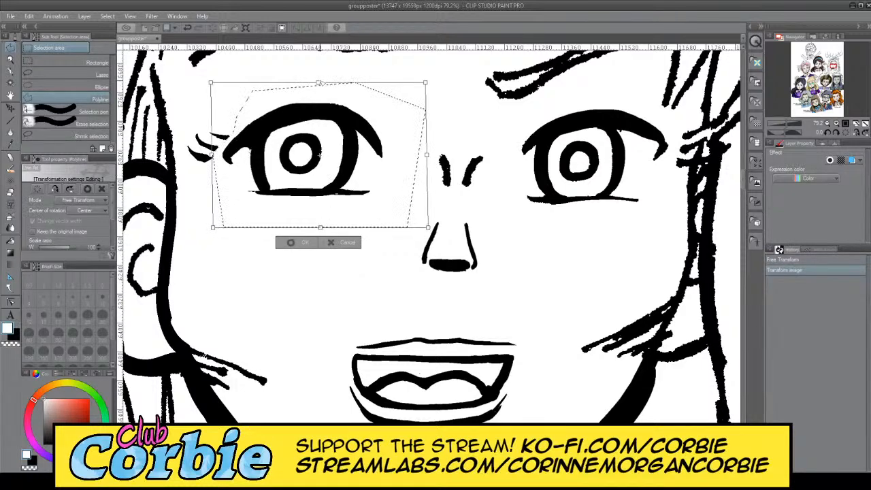
drag(318, 83, 322, 93)
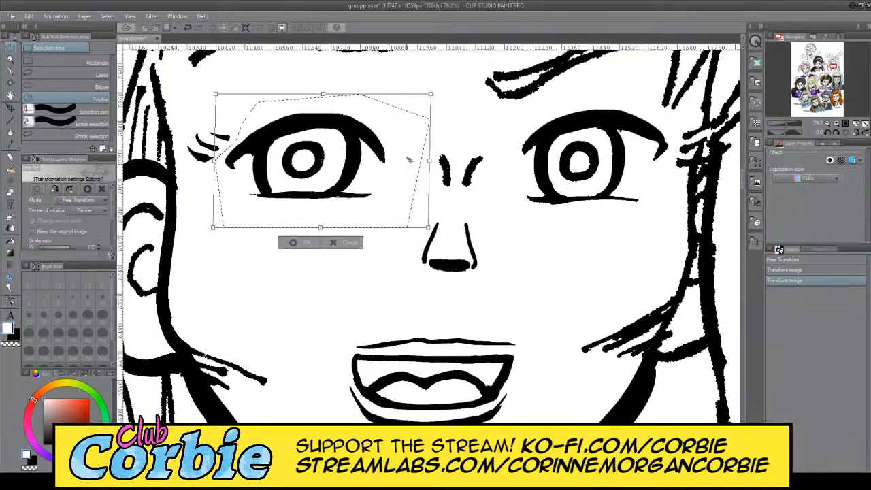
drag(429, 160, 404, 180)
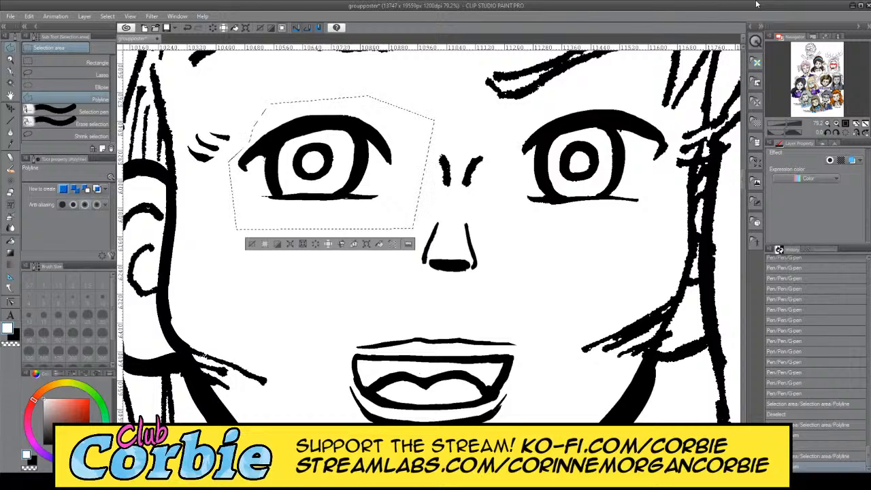
key(ctrl+d)
key(ctrl+0)
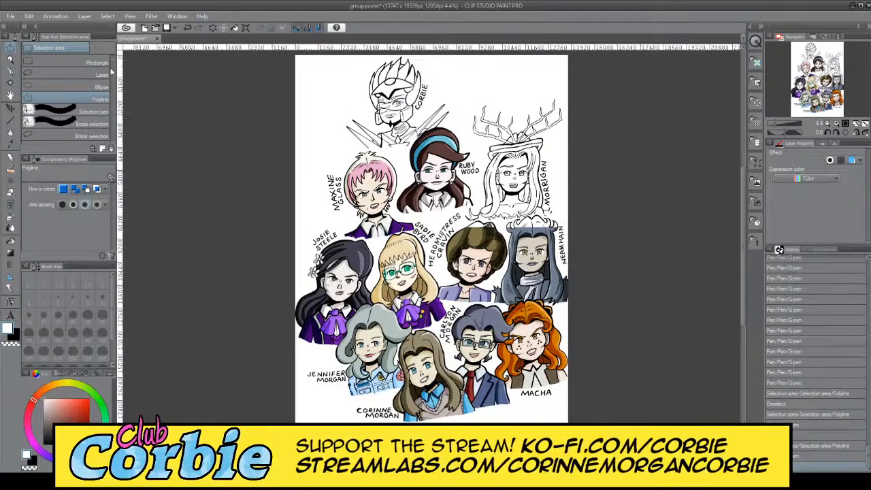
Step: Zoom in twice on Morrigan's portrait to view her face close up
click(10, 60)
drag(535, 166, 579, 166)
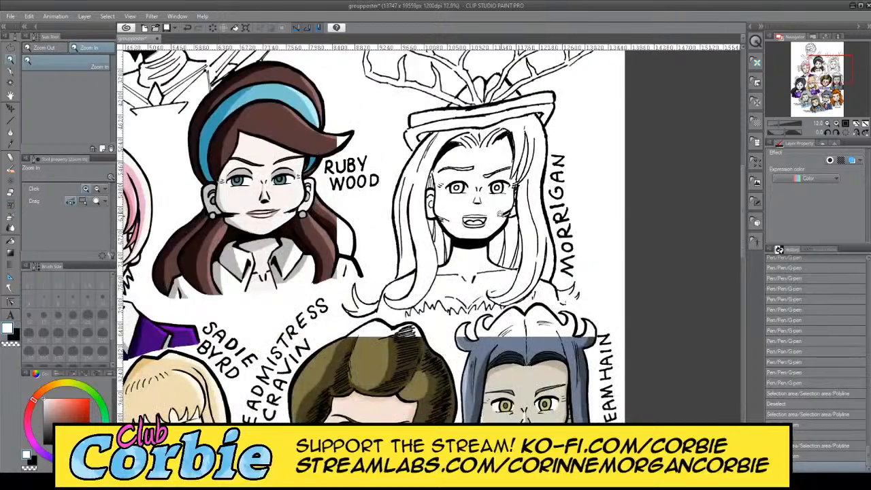
drag(491, 204, 545, 165)
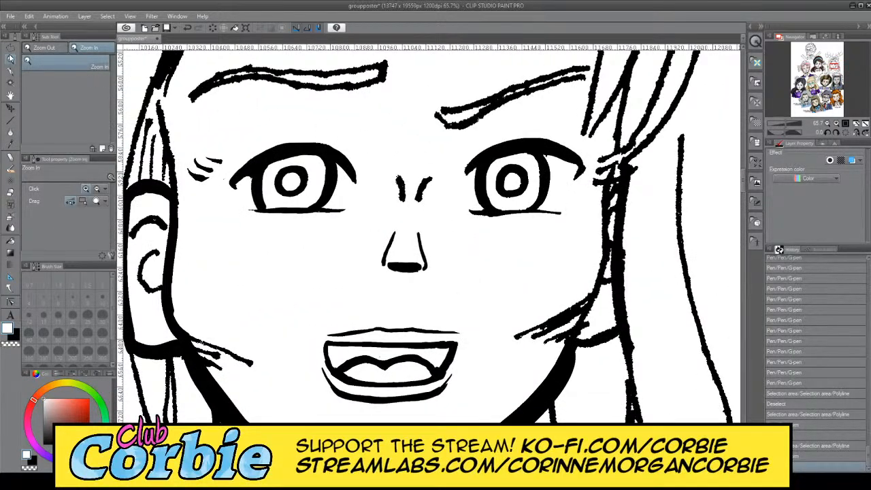